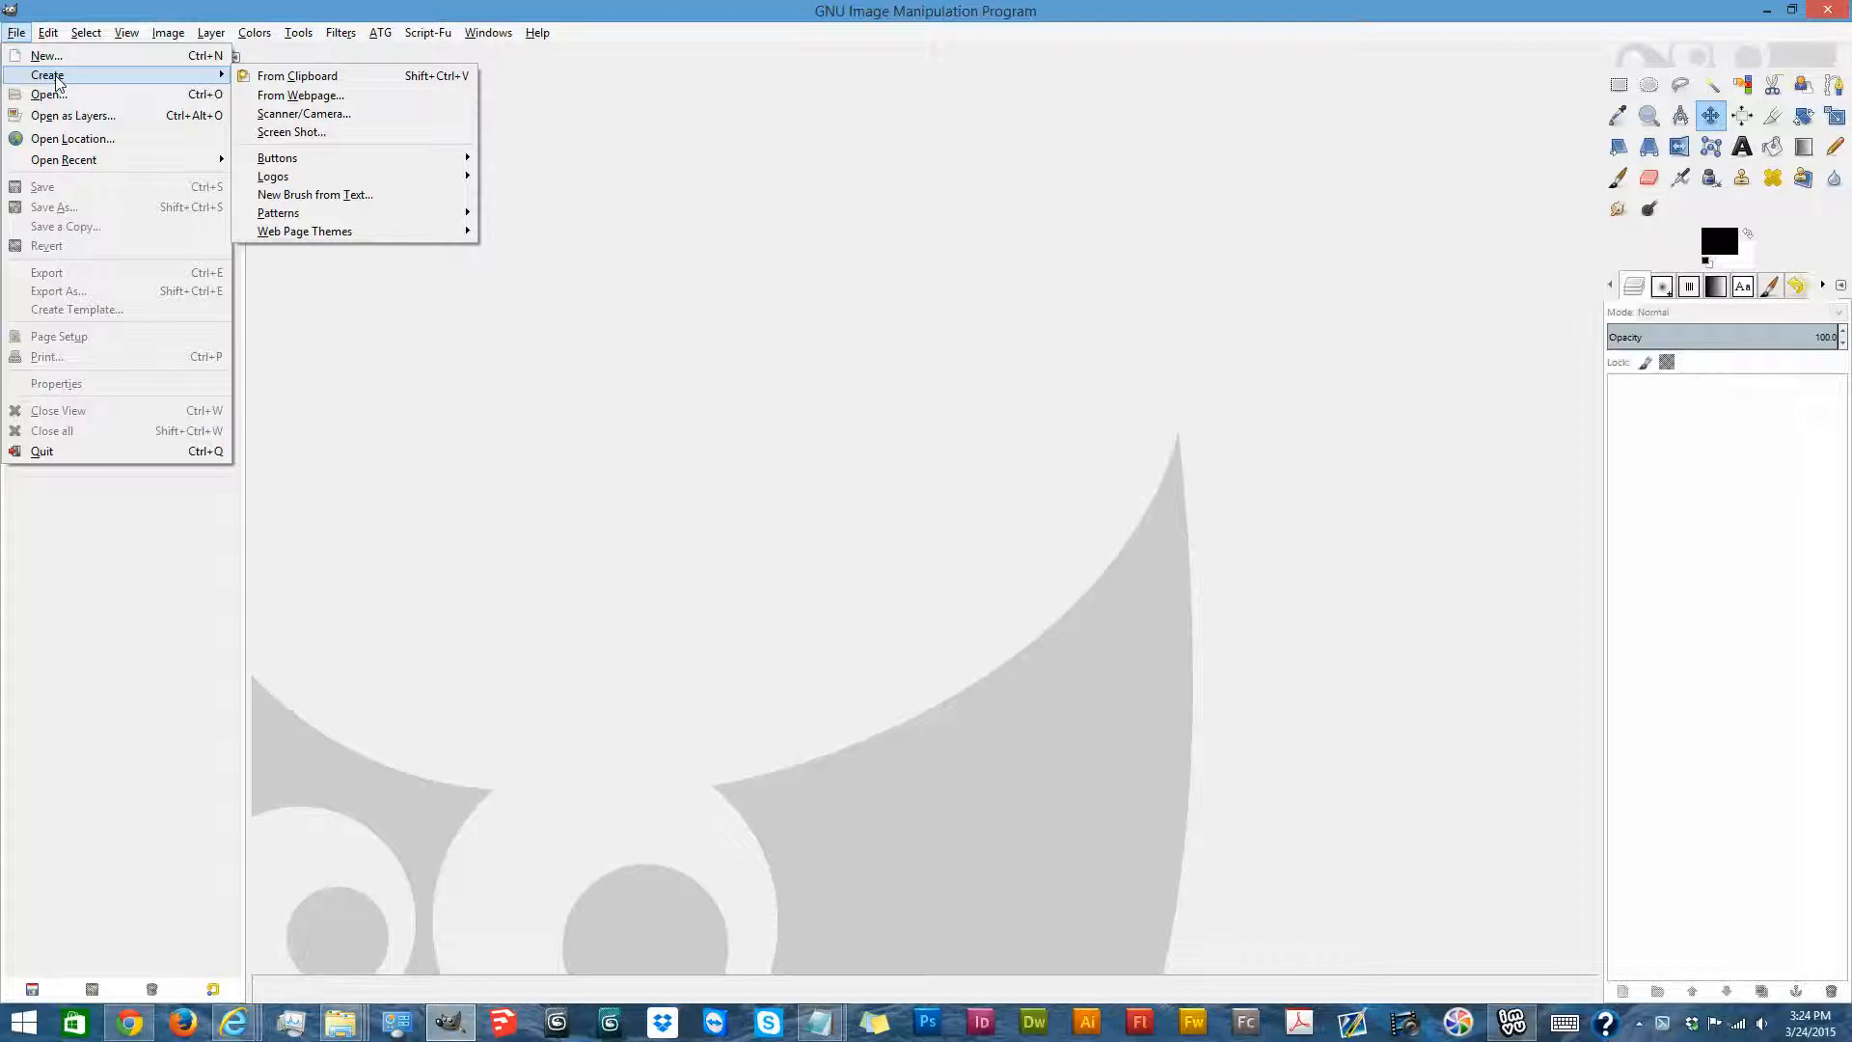
Create a new image 256 px wide and 256 px high.
click(48, 56)
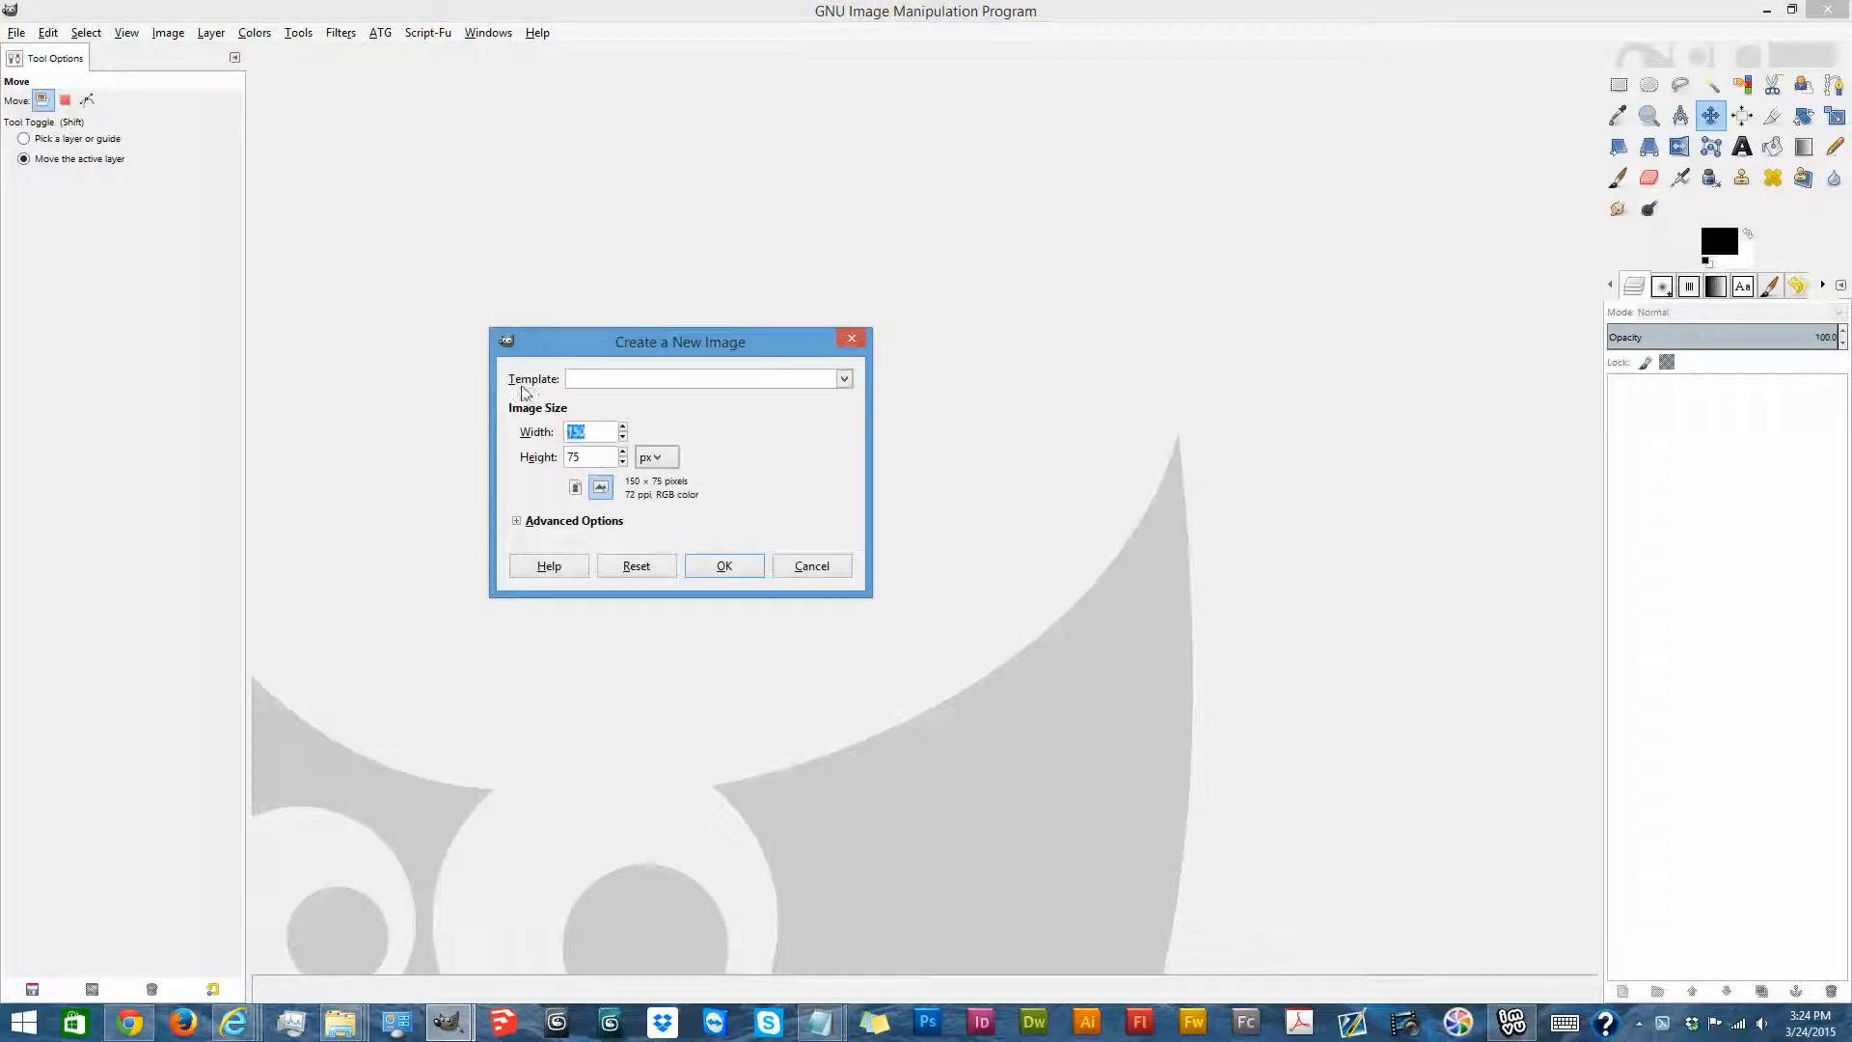
text(256)
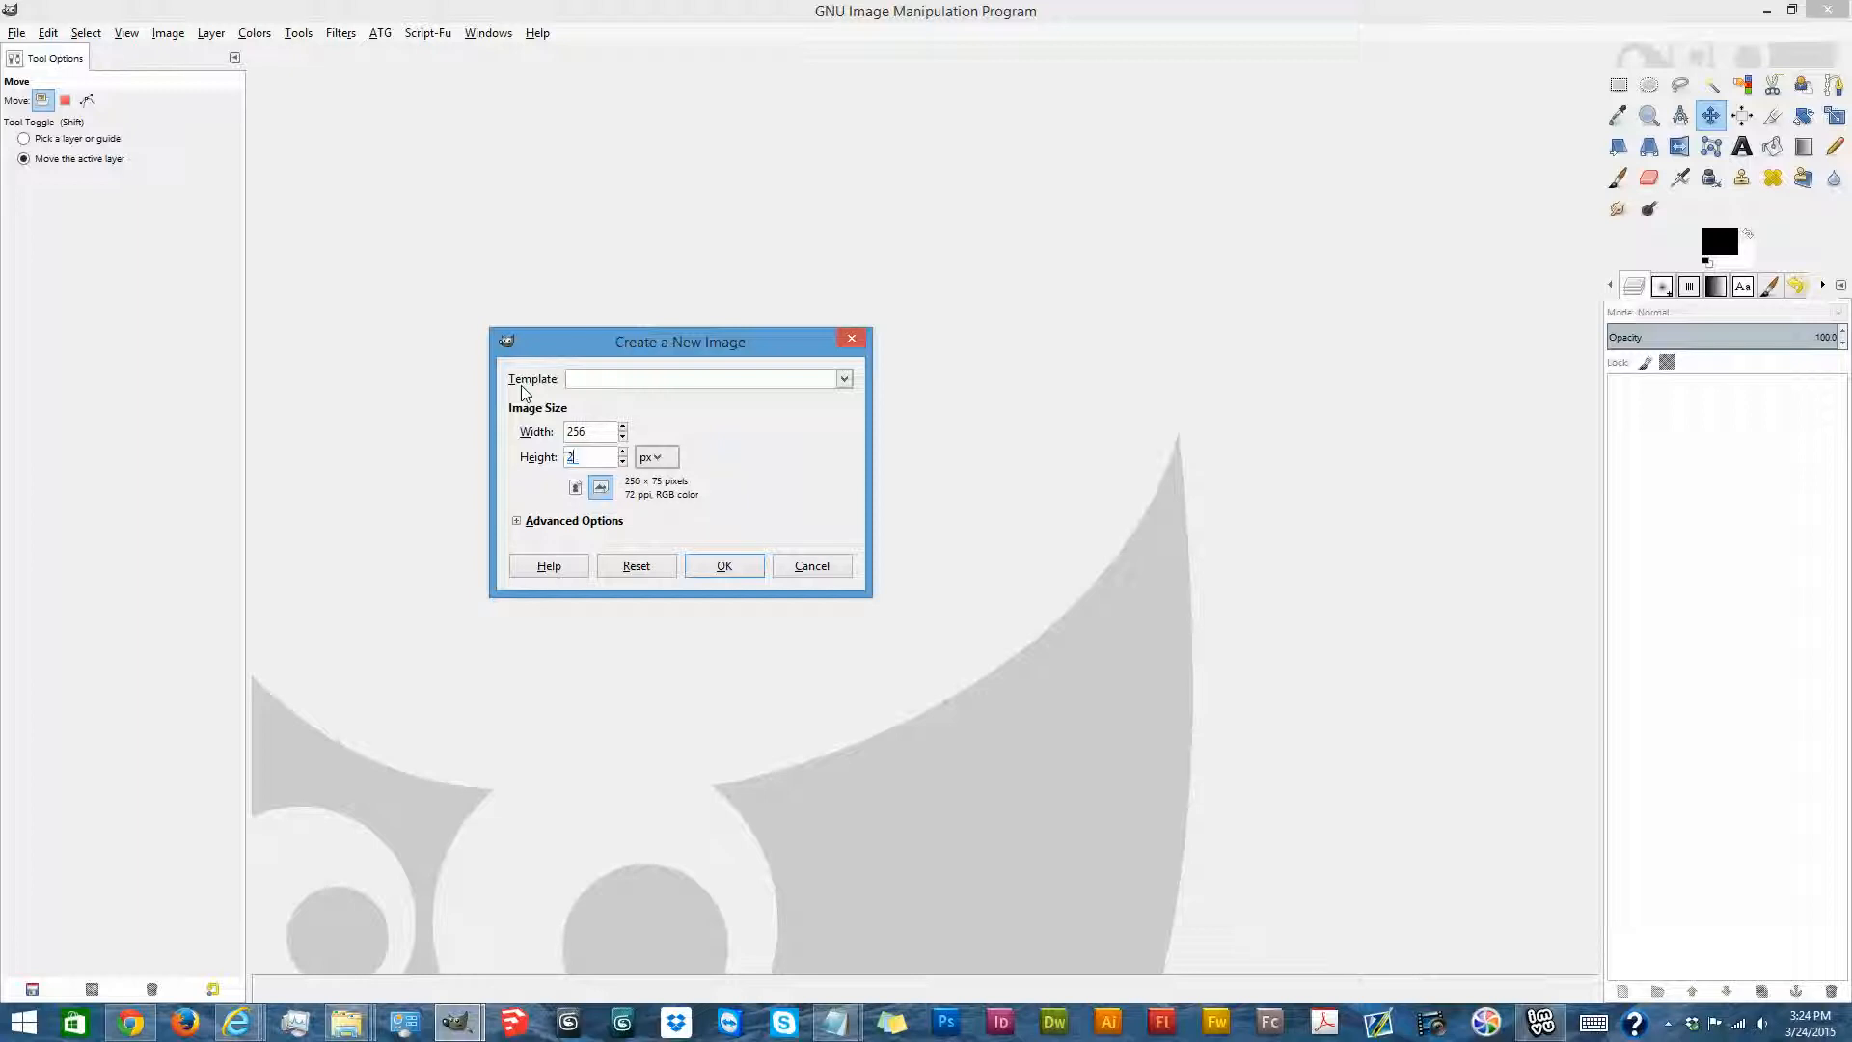
key(Return)
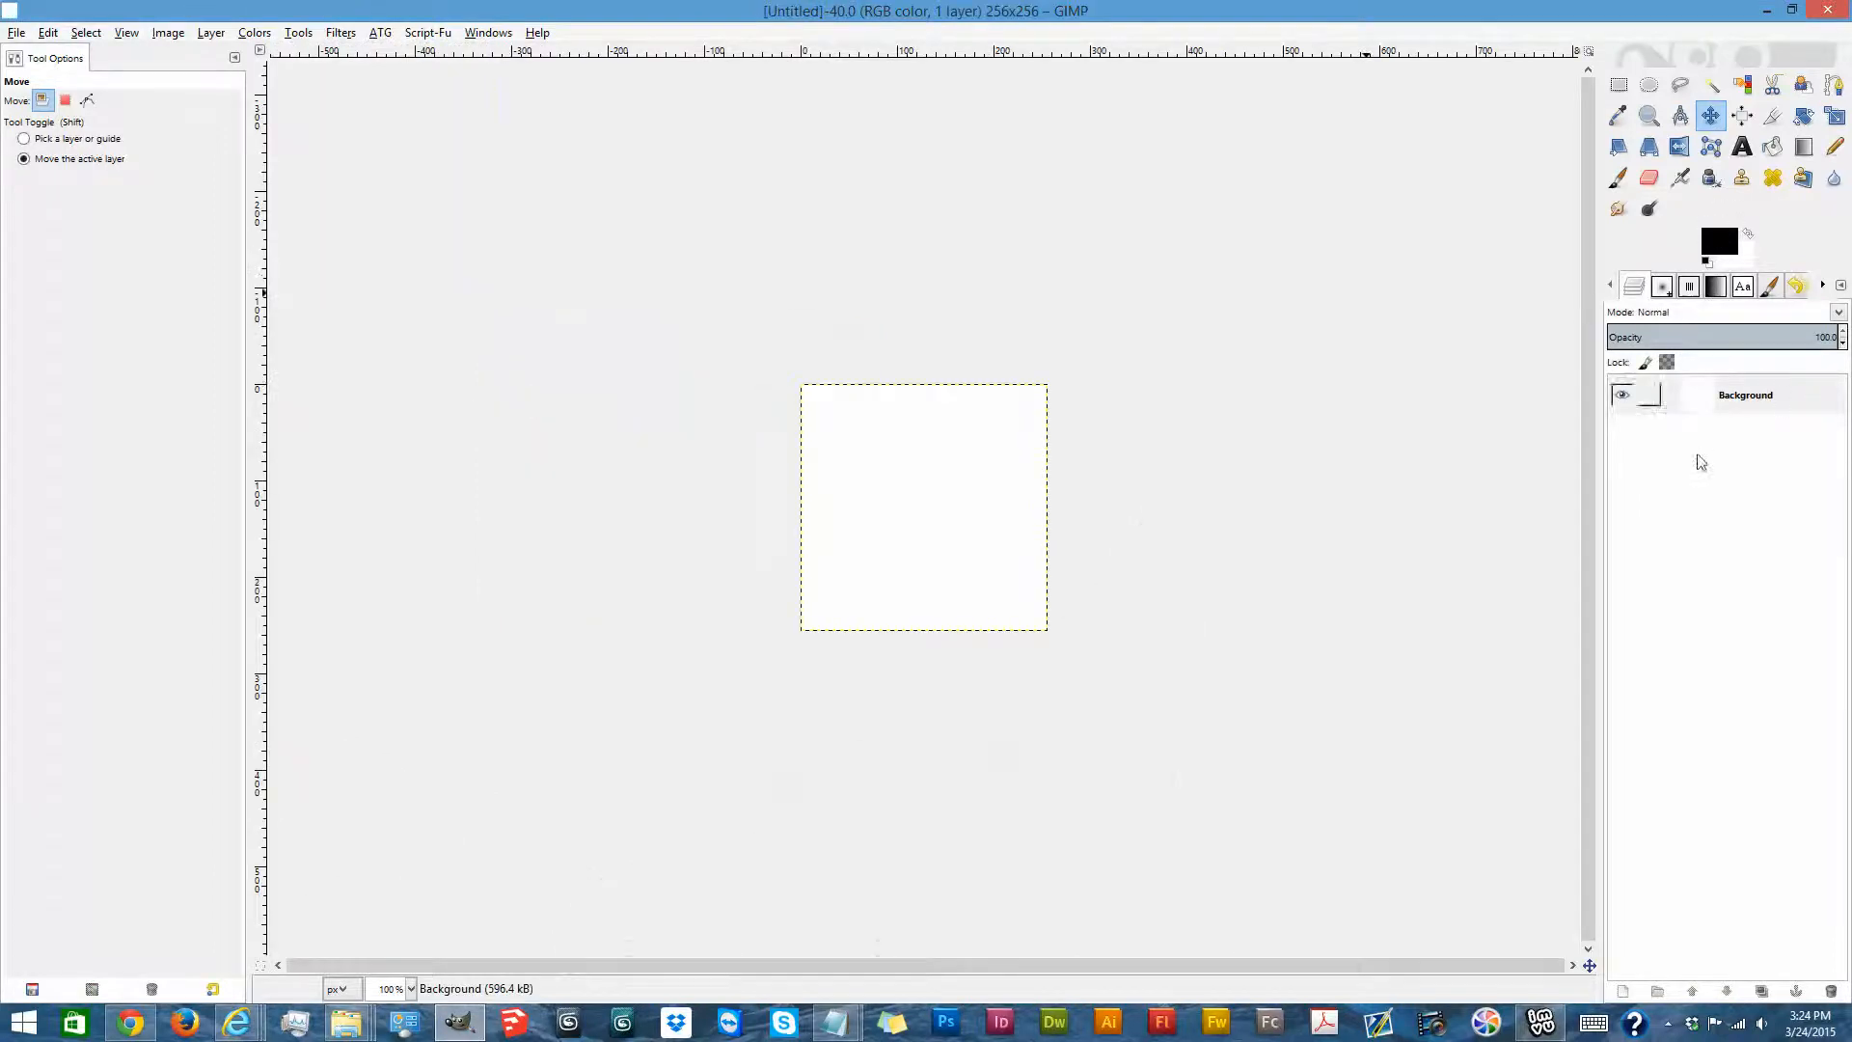
Replace the Background layer with a new transparent layer.
click(1830, 991)
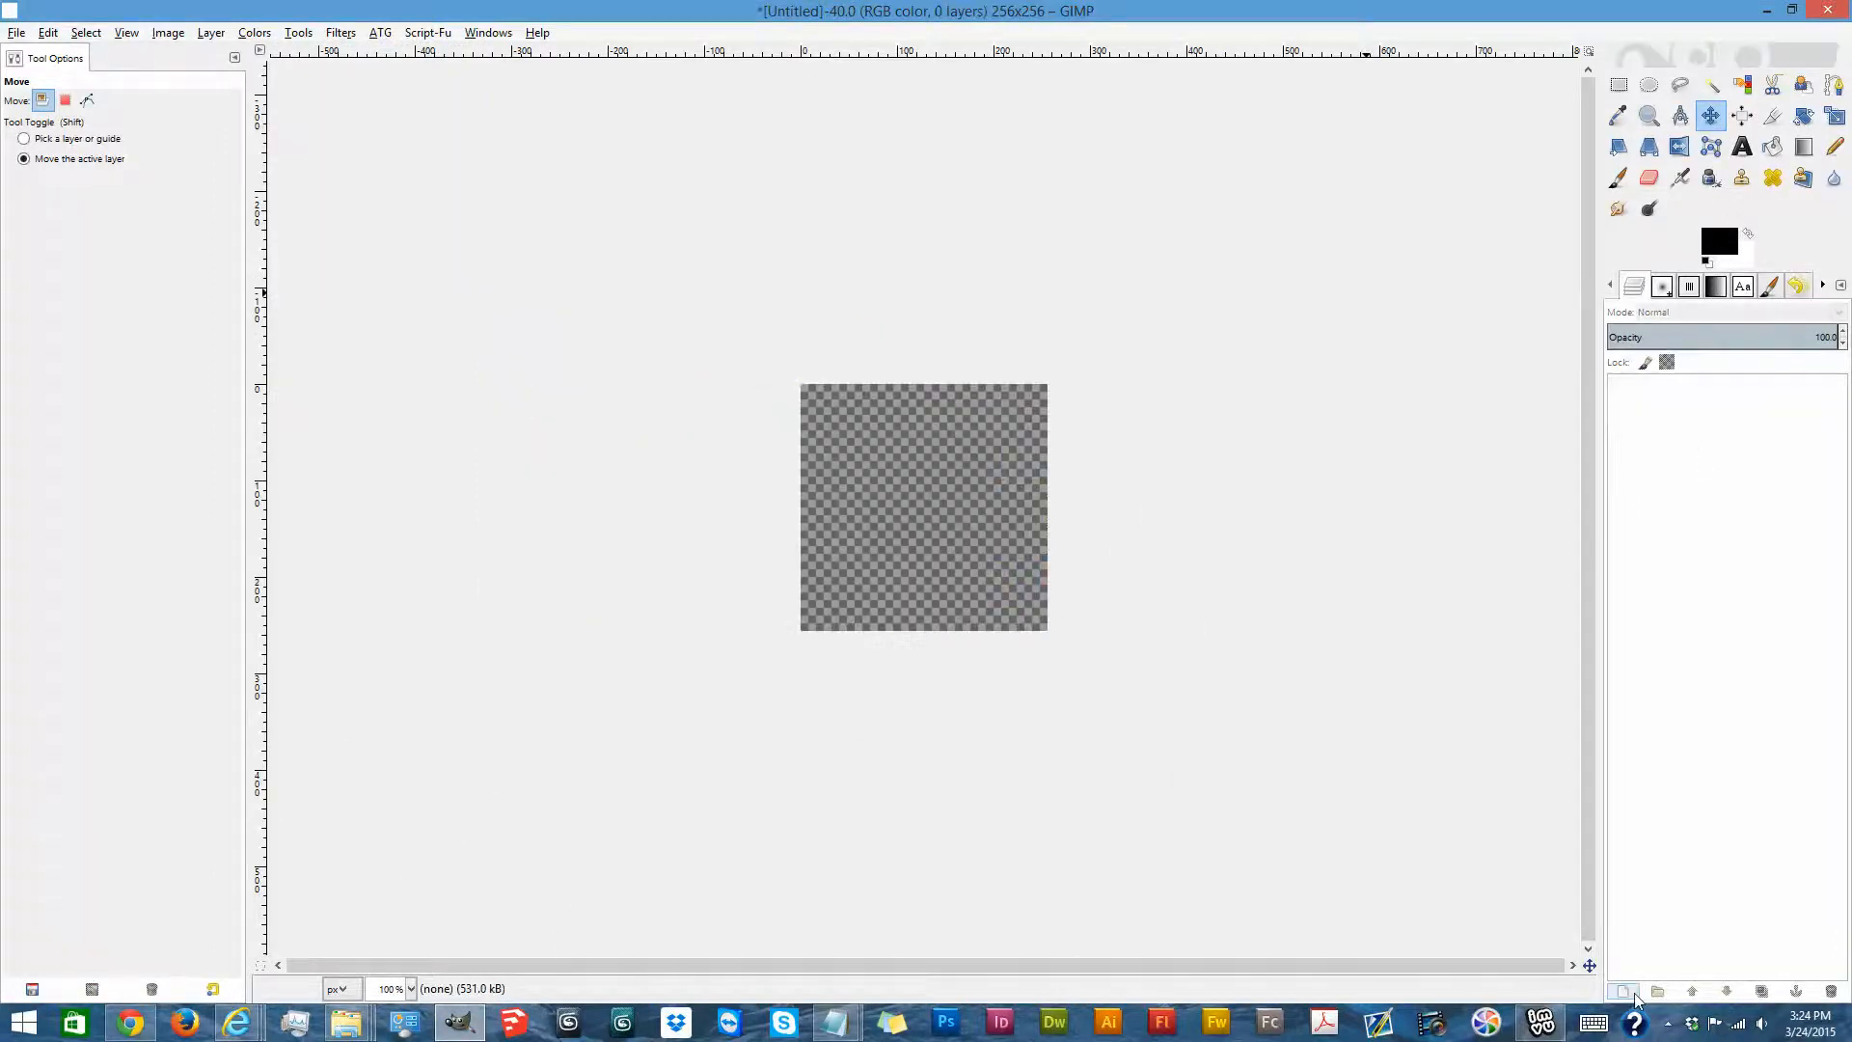
click(1630, 993)
click(372, 513)
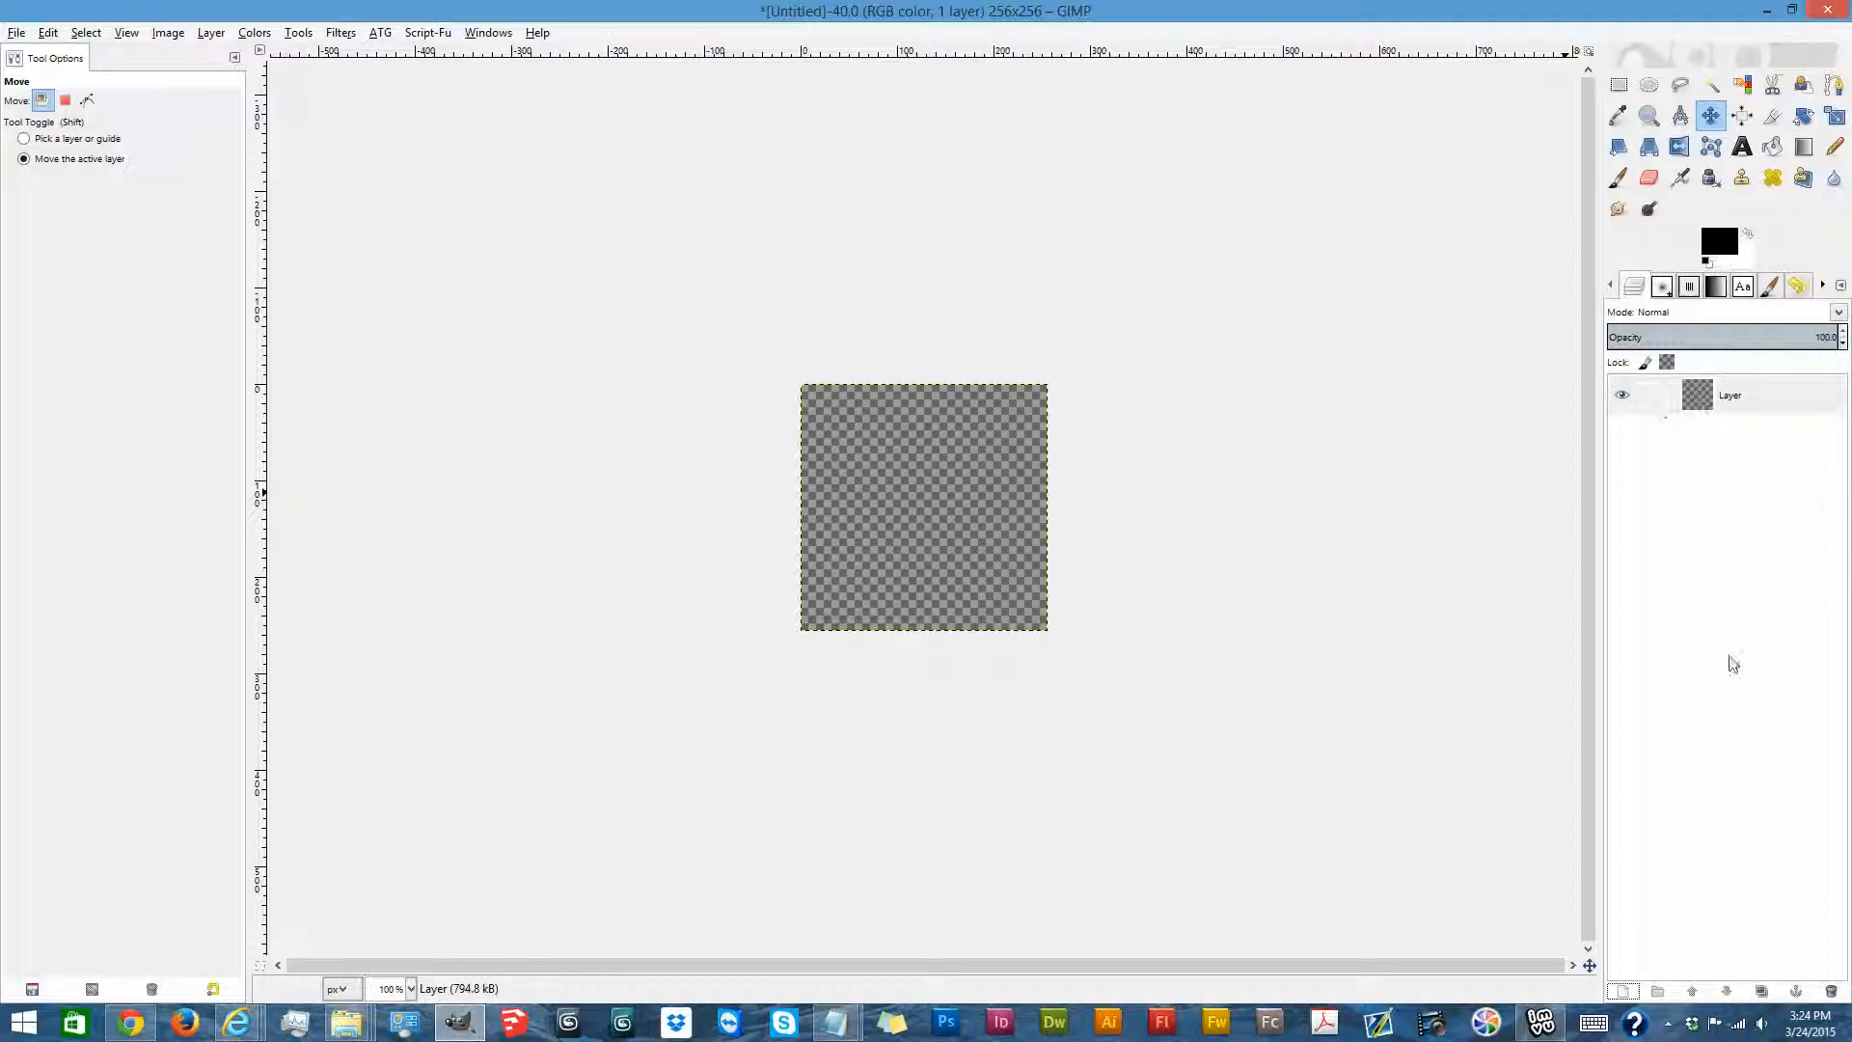
Replace the existing layer with a layer group containing a new transparent 256 × 256 px layer.
click(1659, 991)
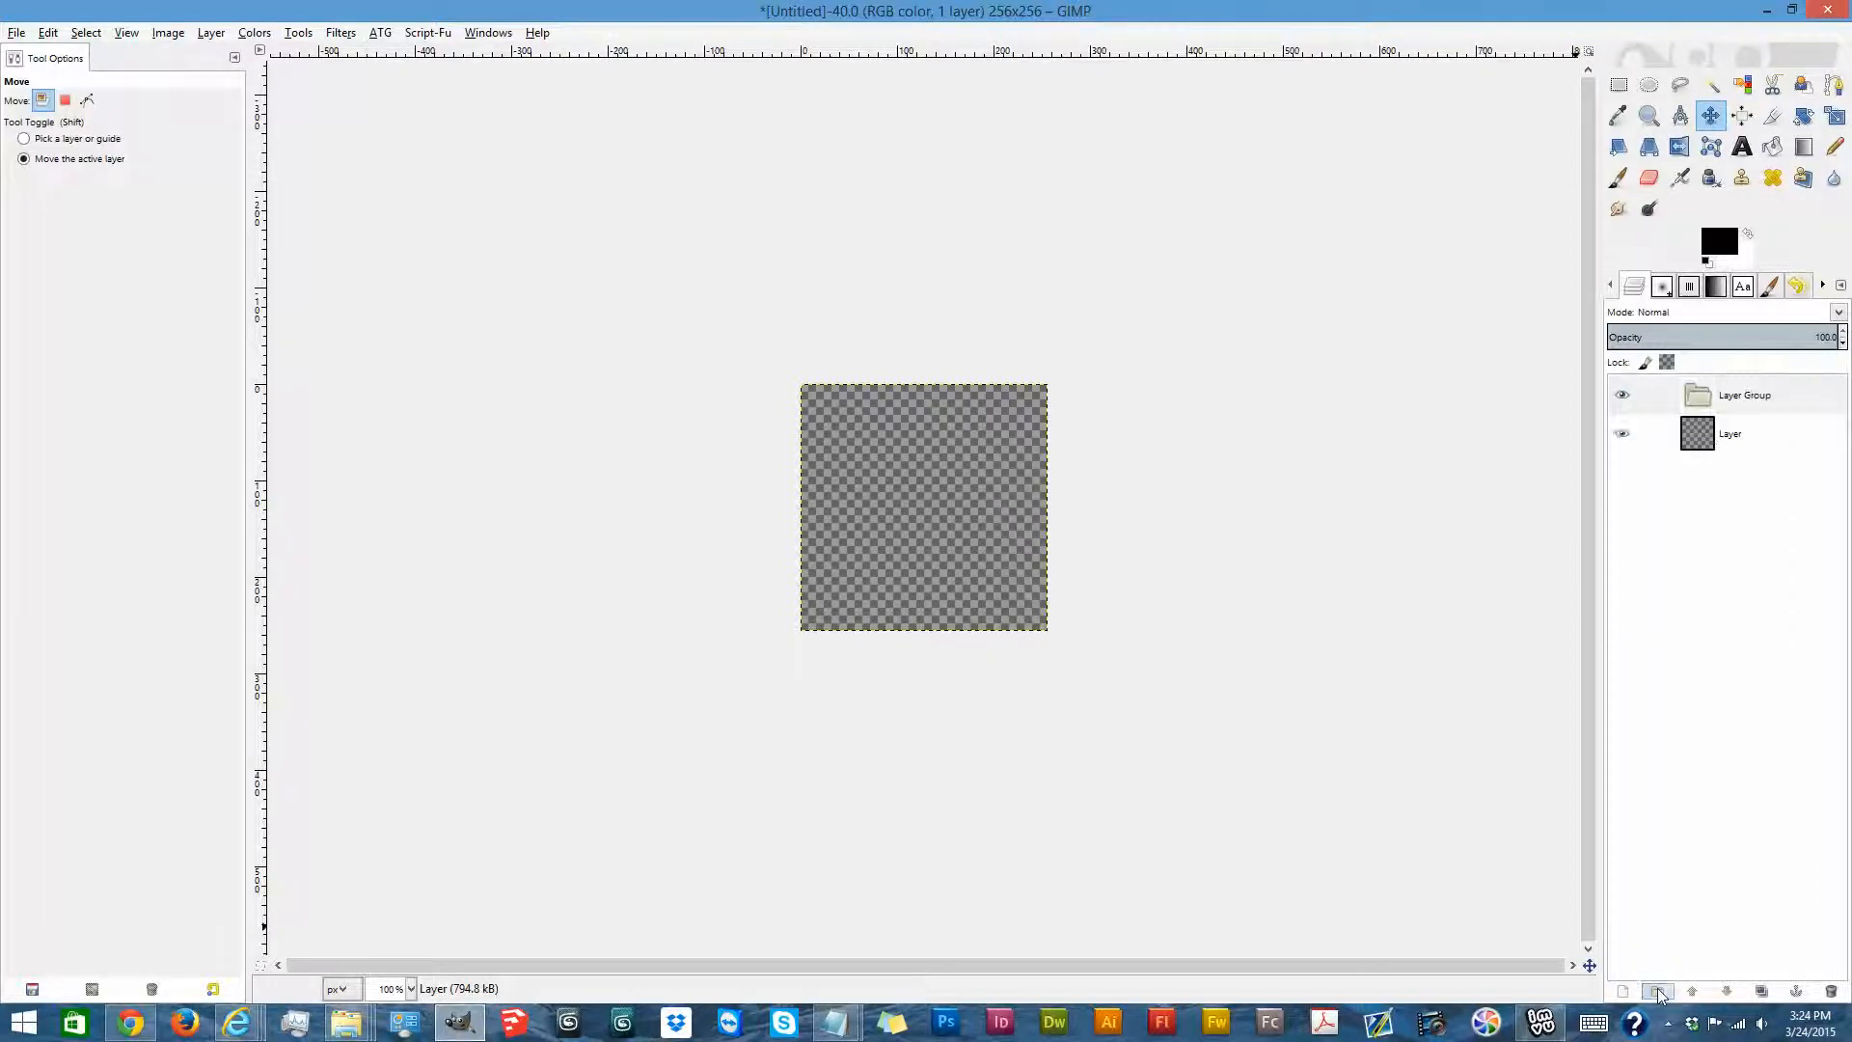
drag(1699, 433, 1710, 414)
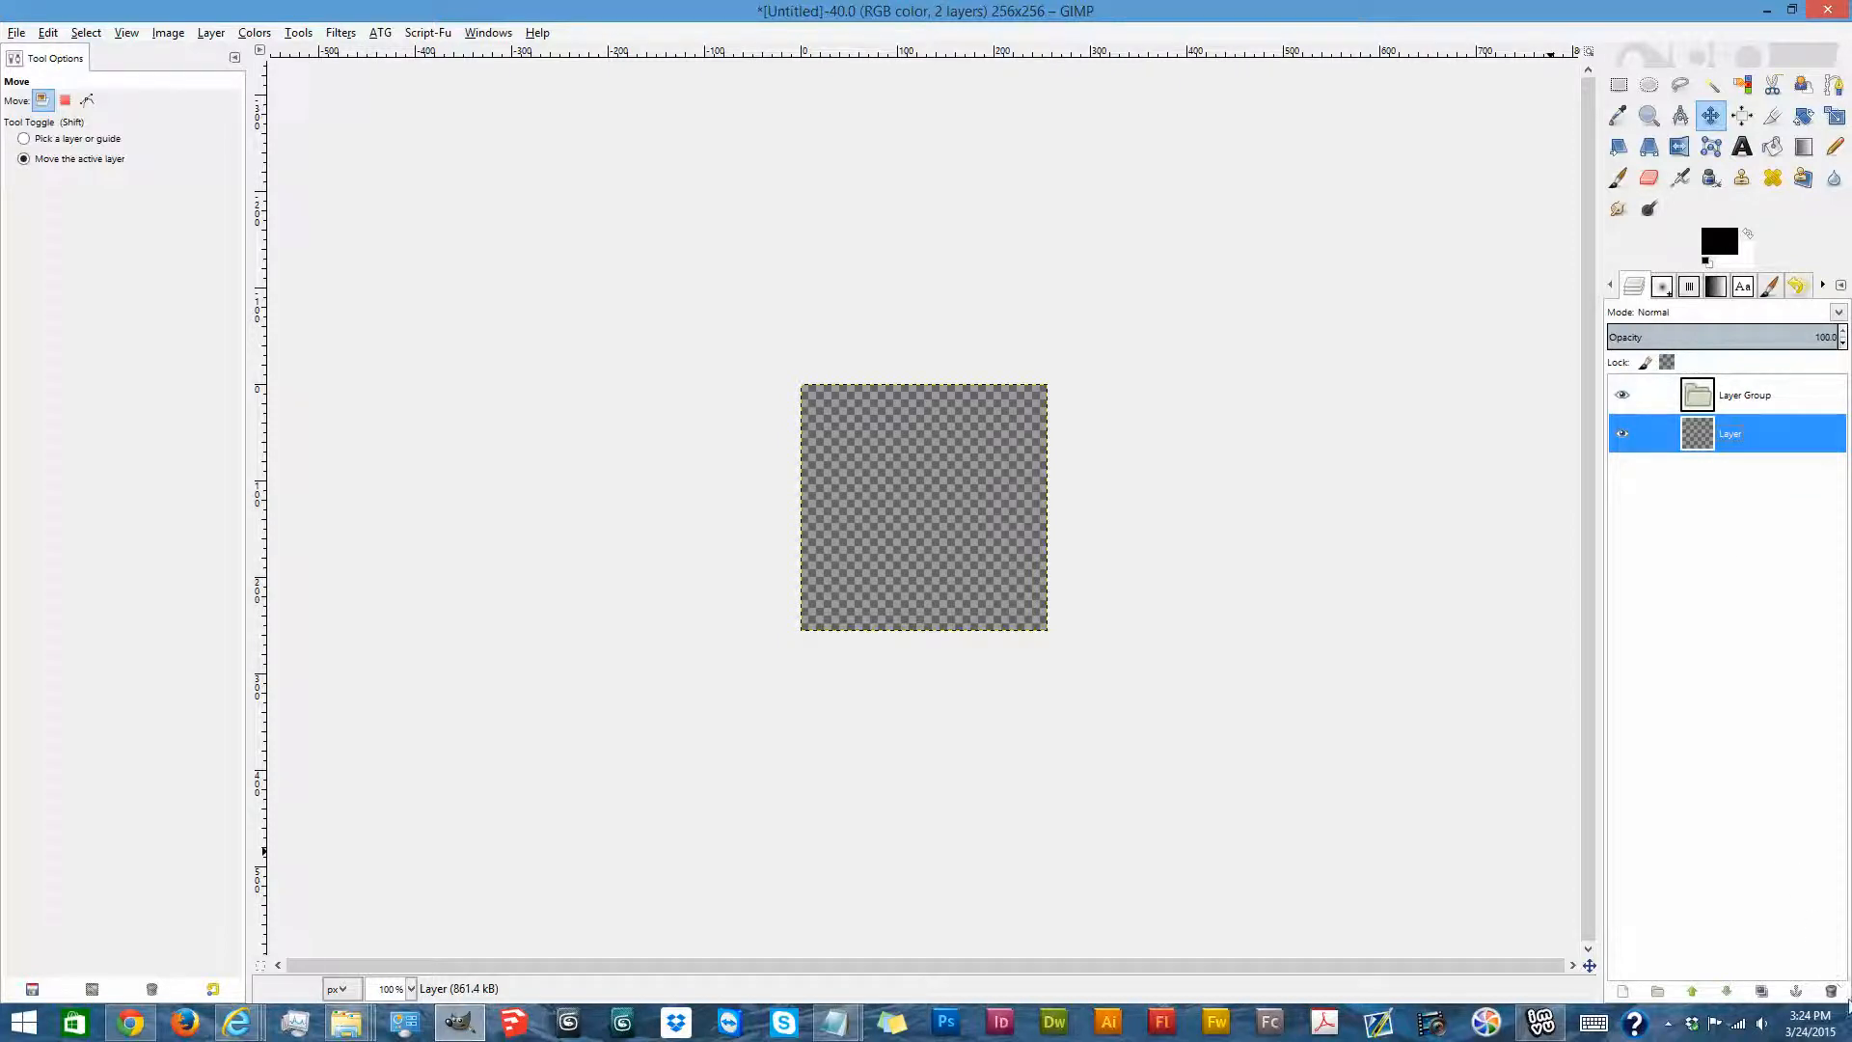
click(1832, 992)
click(1625, 992)
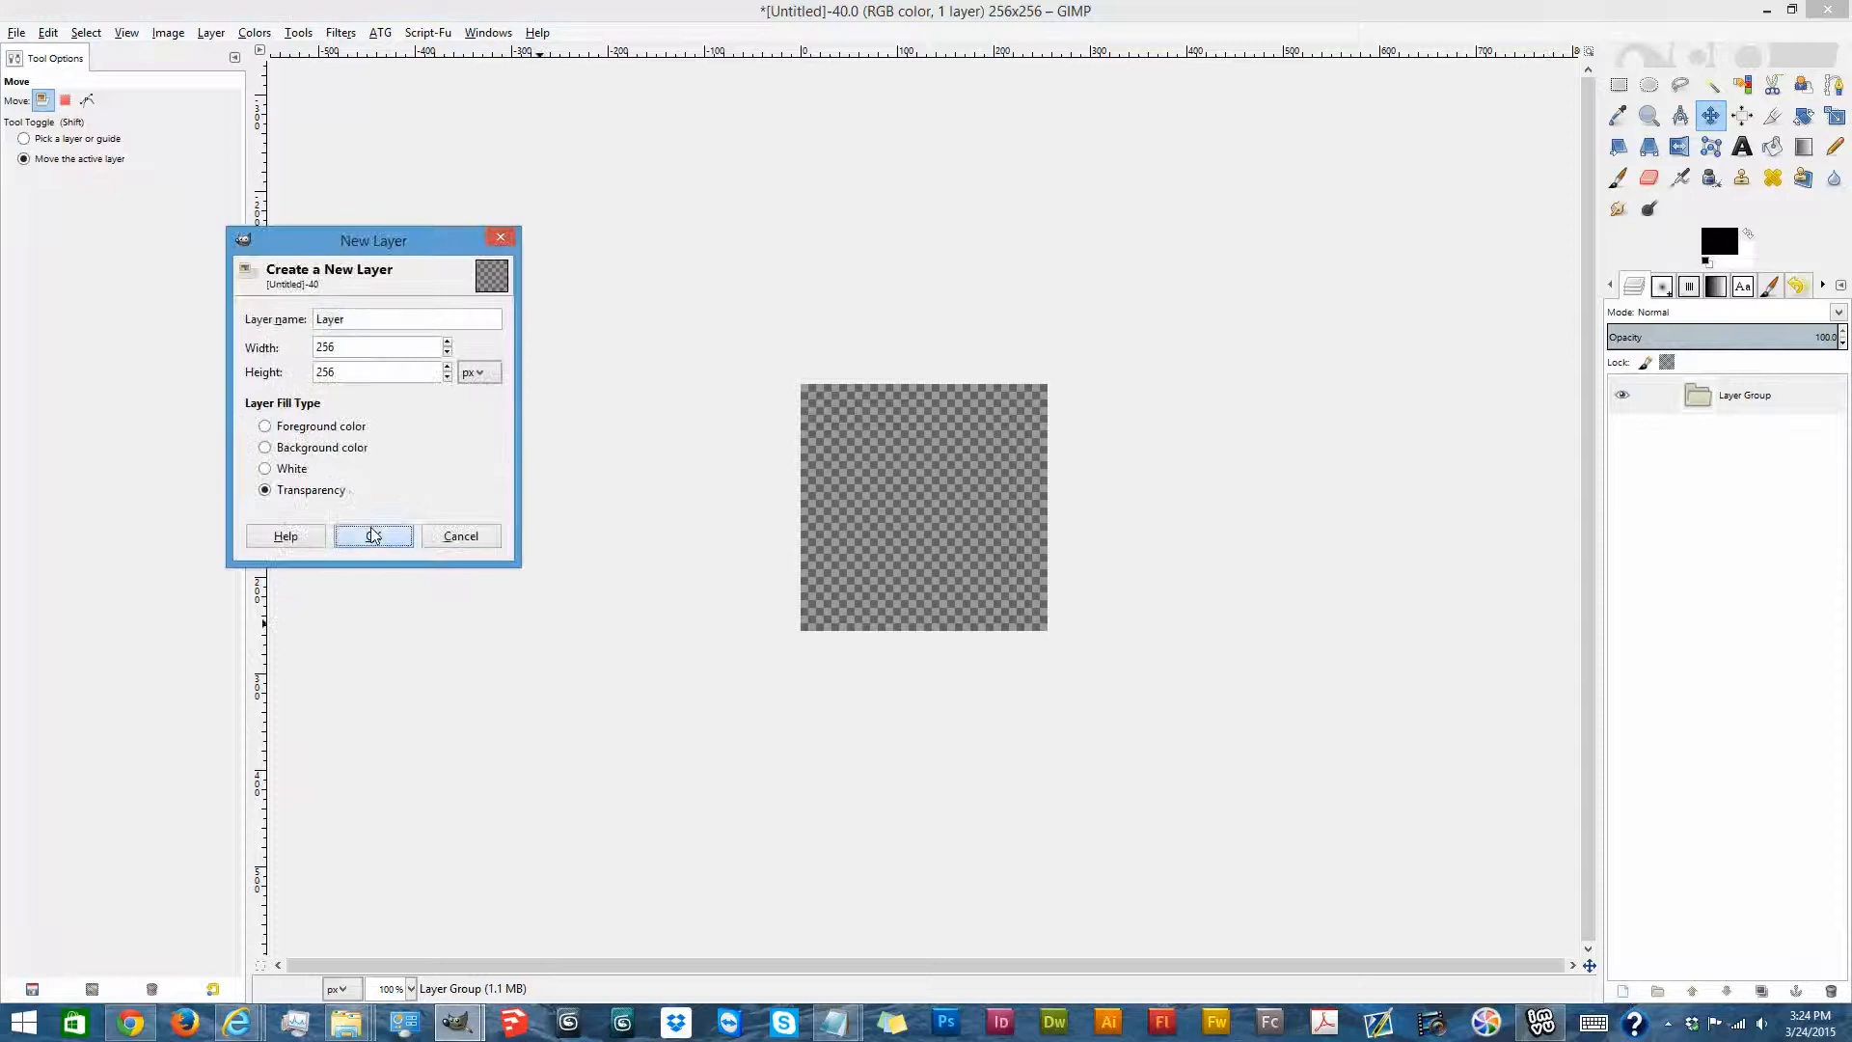
click(373, 536)
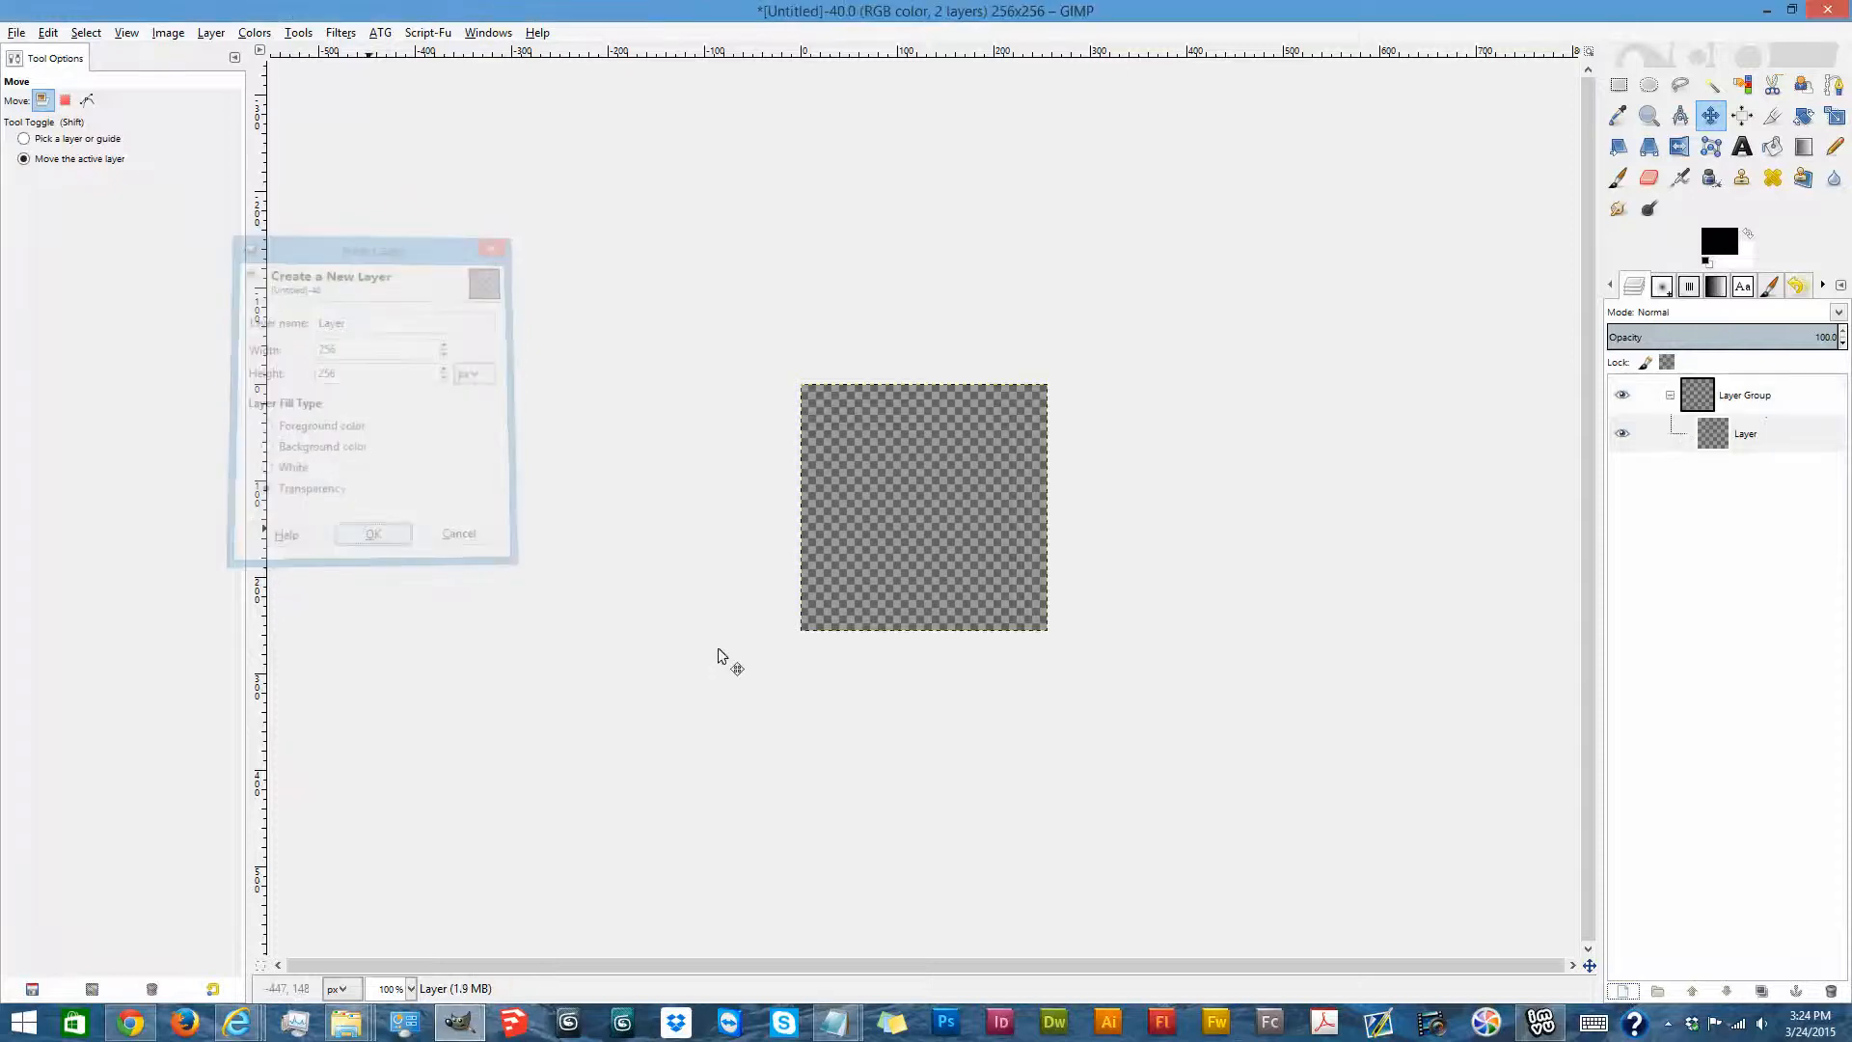
Duplicate the transparent layer four times inside the layer group.
click(1766, 995)
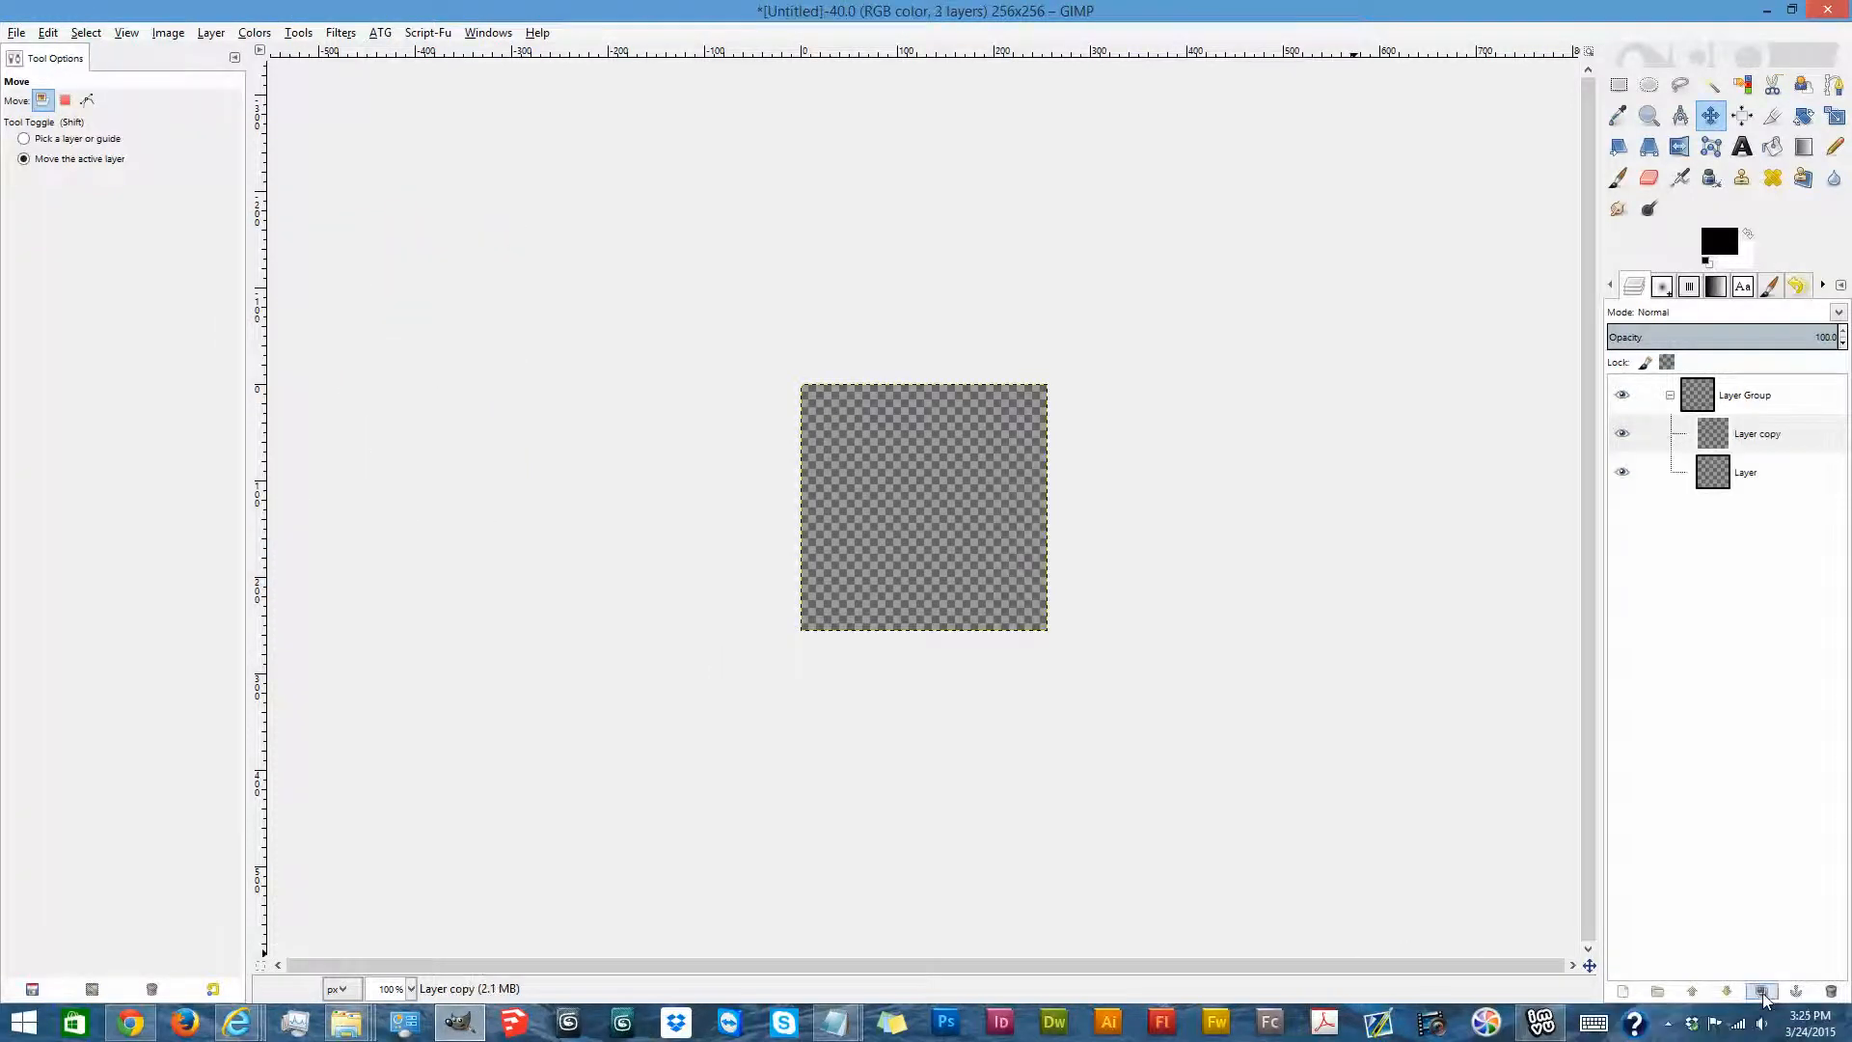
click(1765, 996)
click(1765, 993)
click(1766, 994)
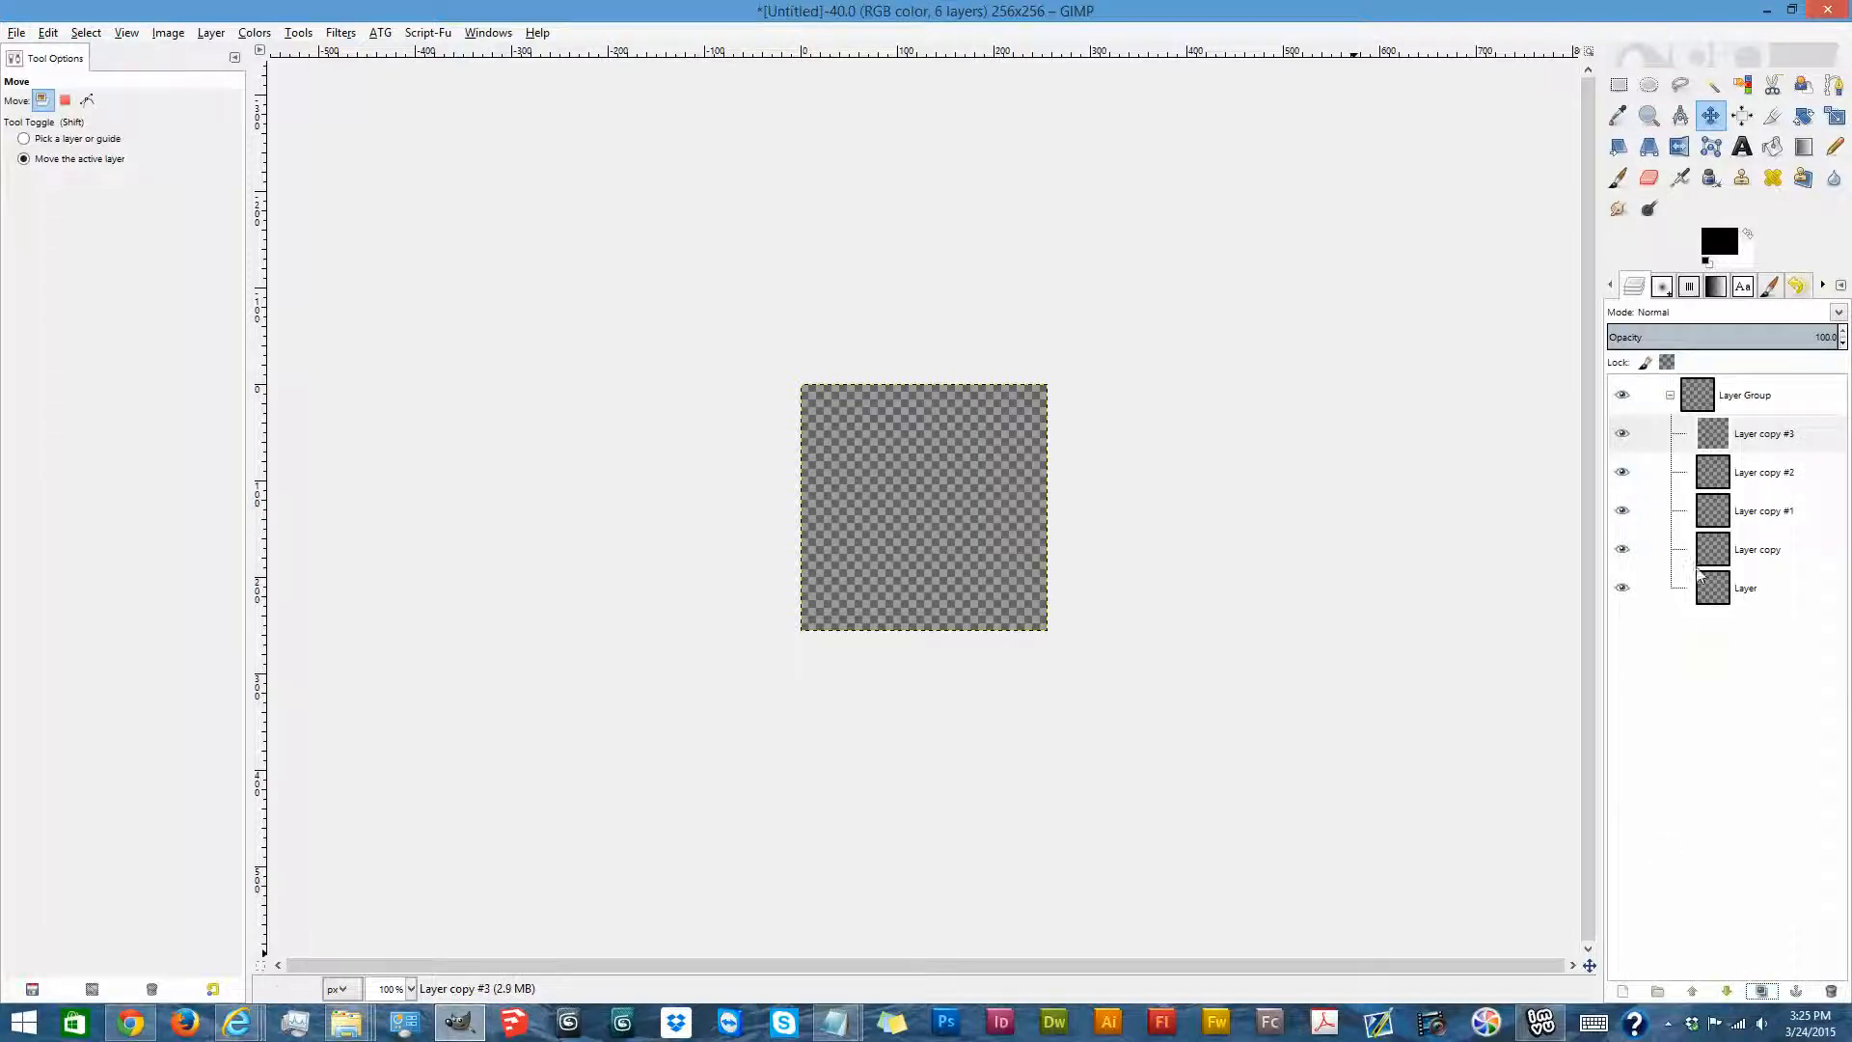
Bucket-fill the bottom layer of the group with pink (dc3c7c).
click(1716, 591)
click(1772, 147)
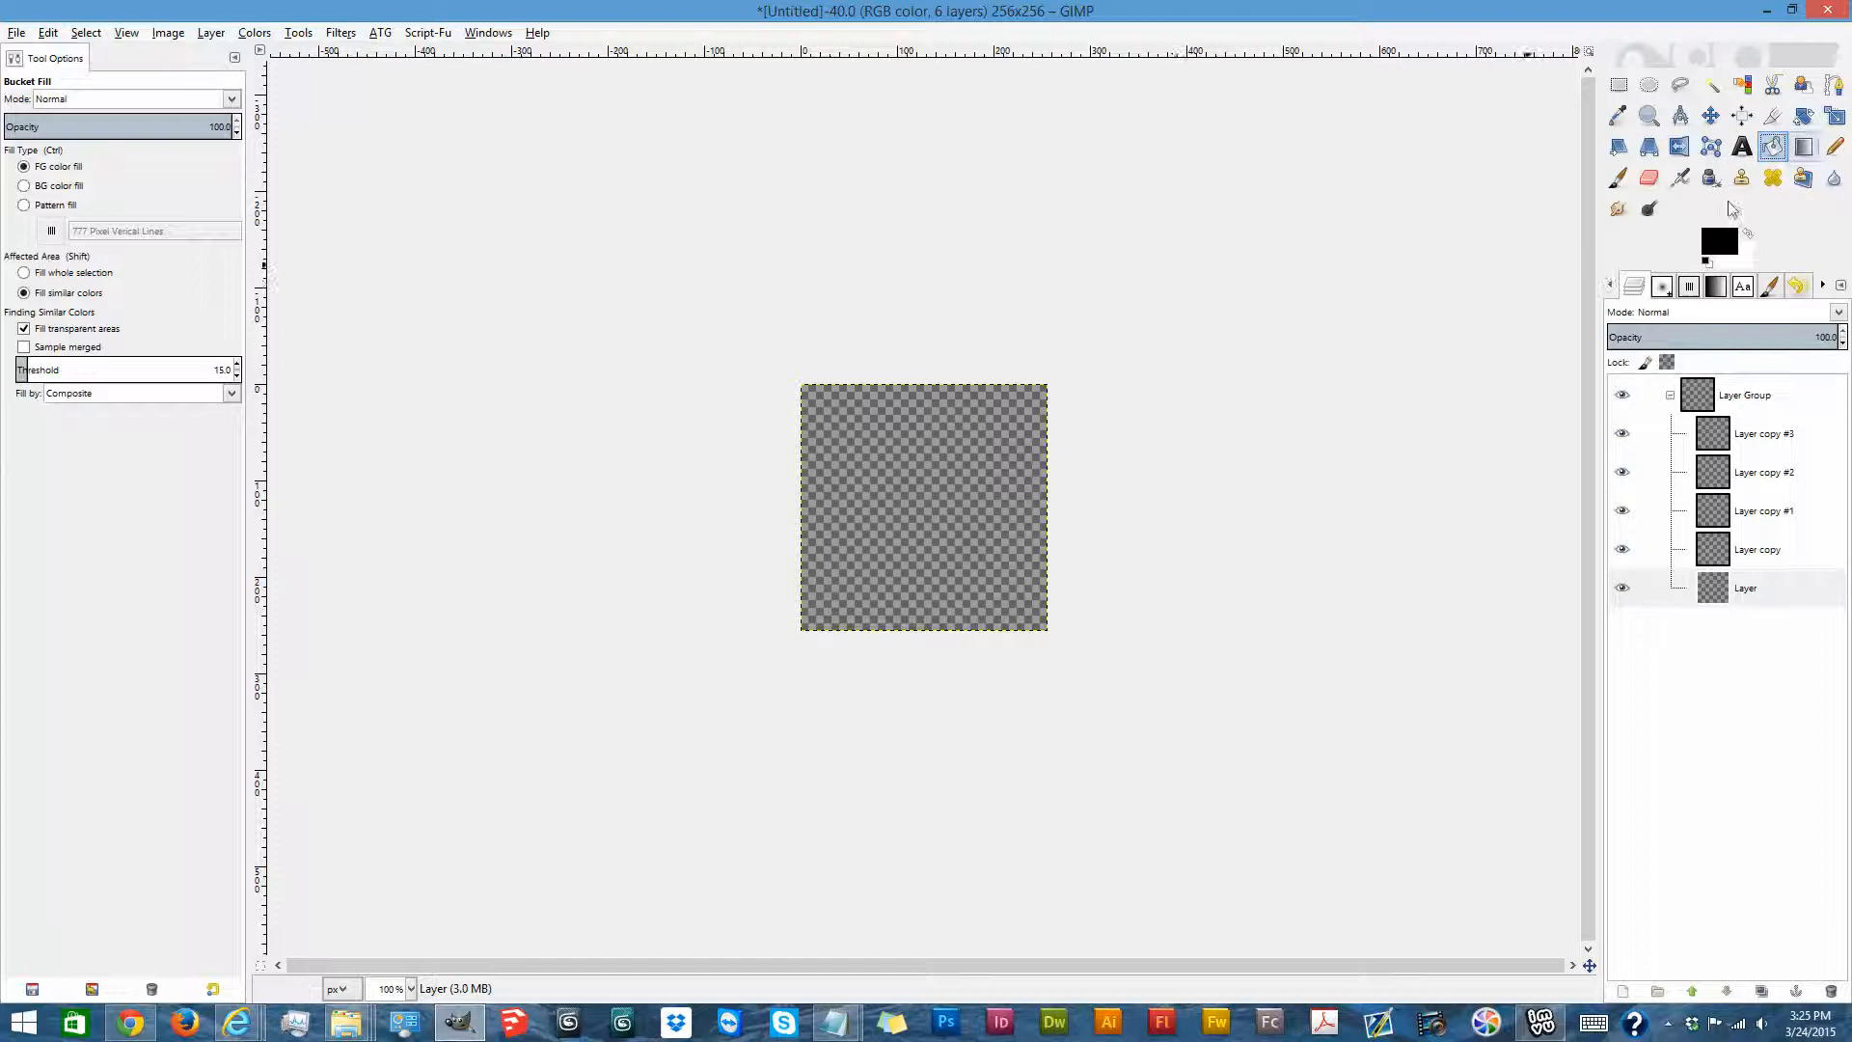
click(1720, 243)
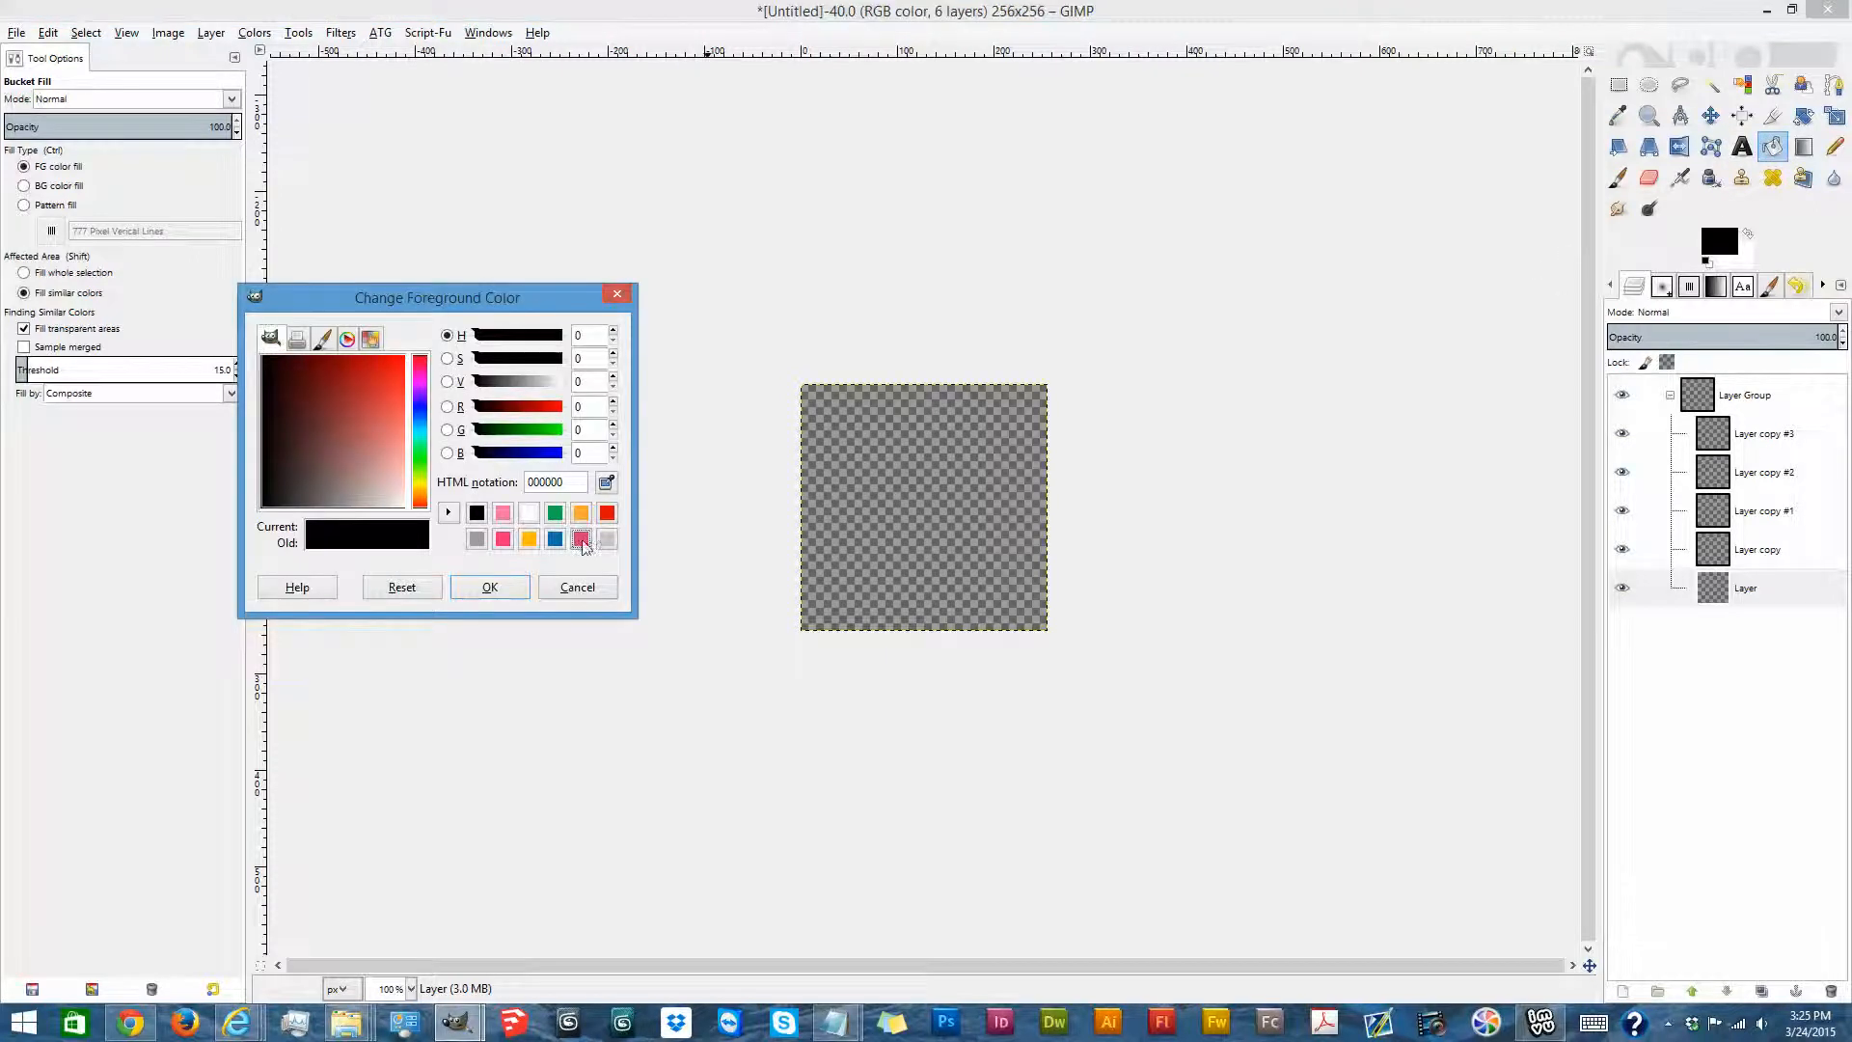
click(581, 538)
click(979, 569)
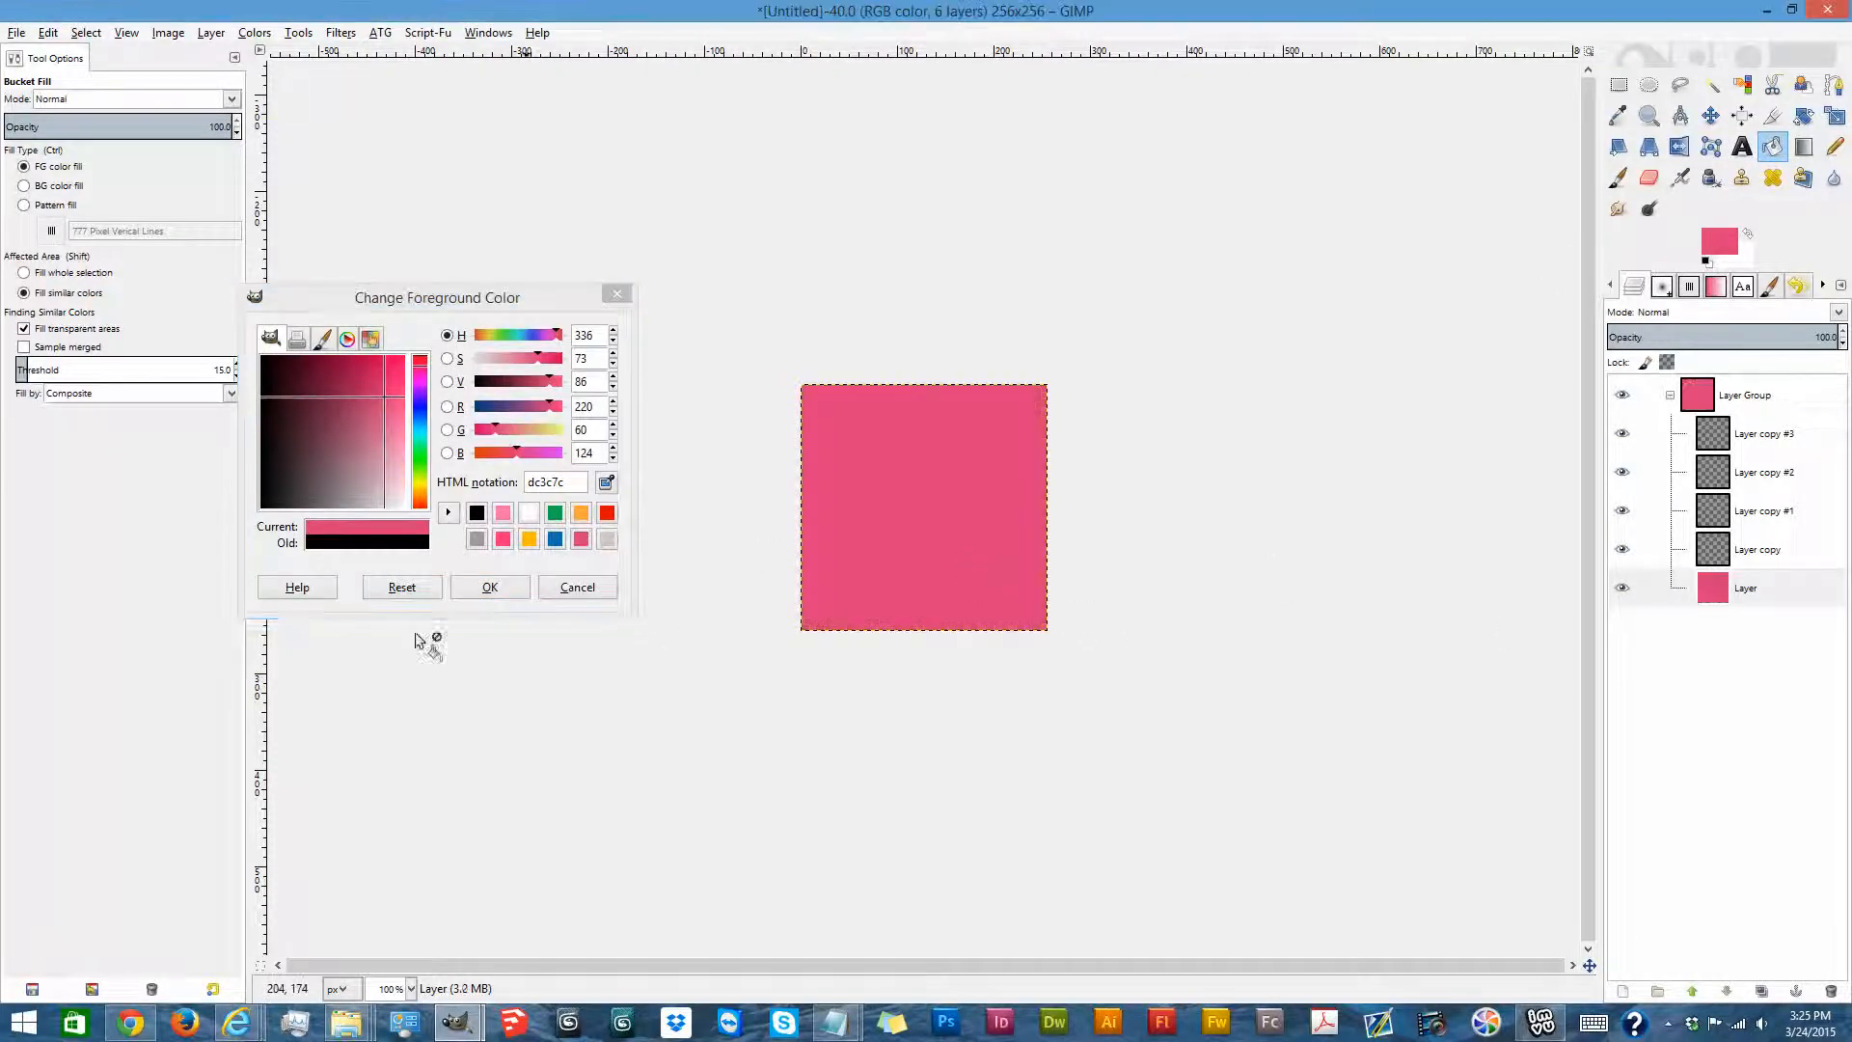
Fill Layer copy with blue (0d6da9) and Layer copy #1 with orange (ffa734).
click(1716, 549)
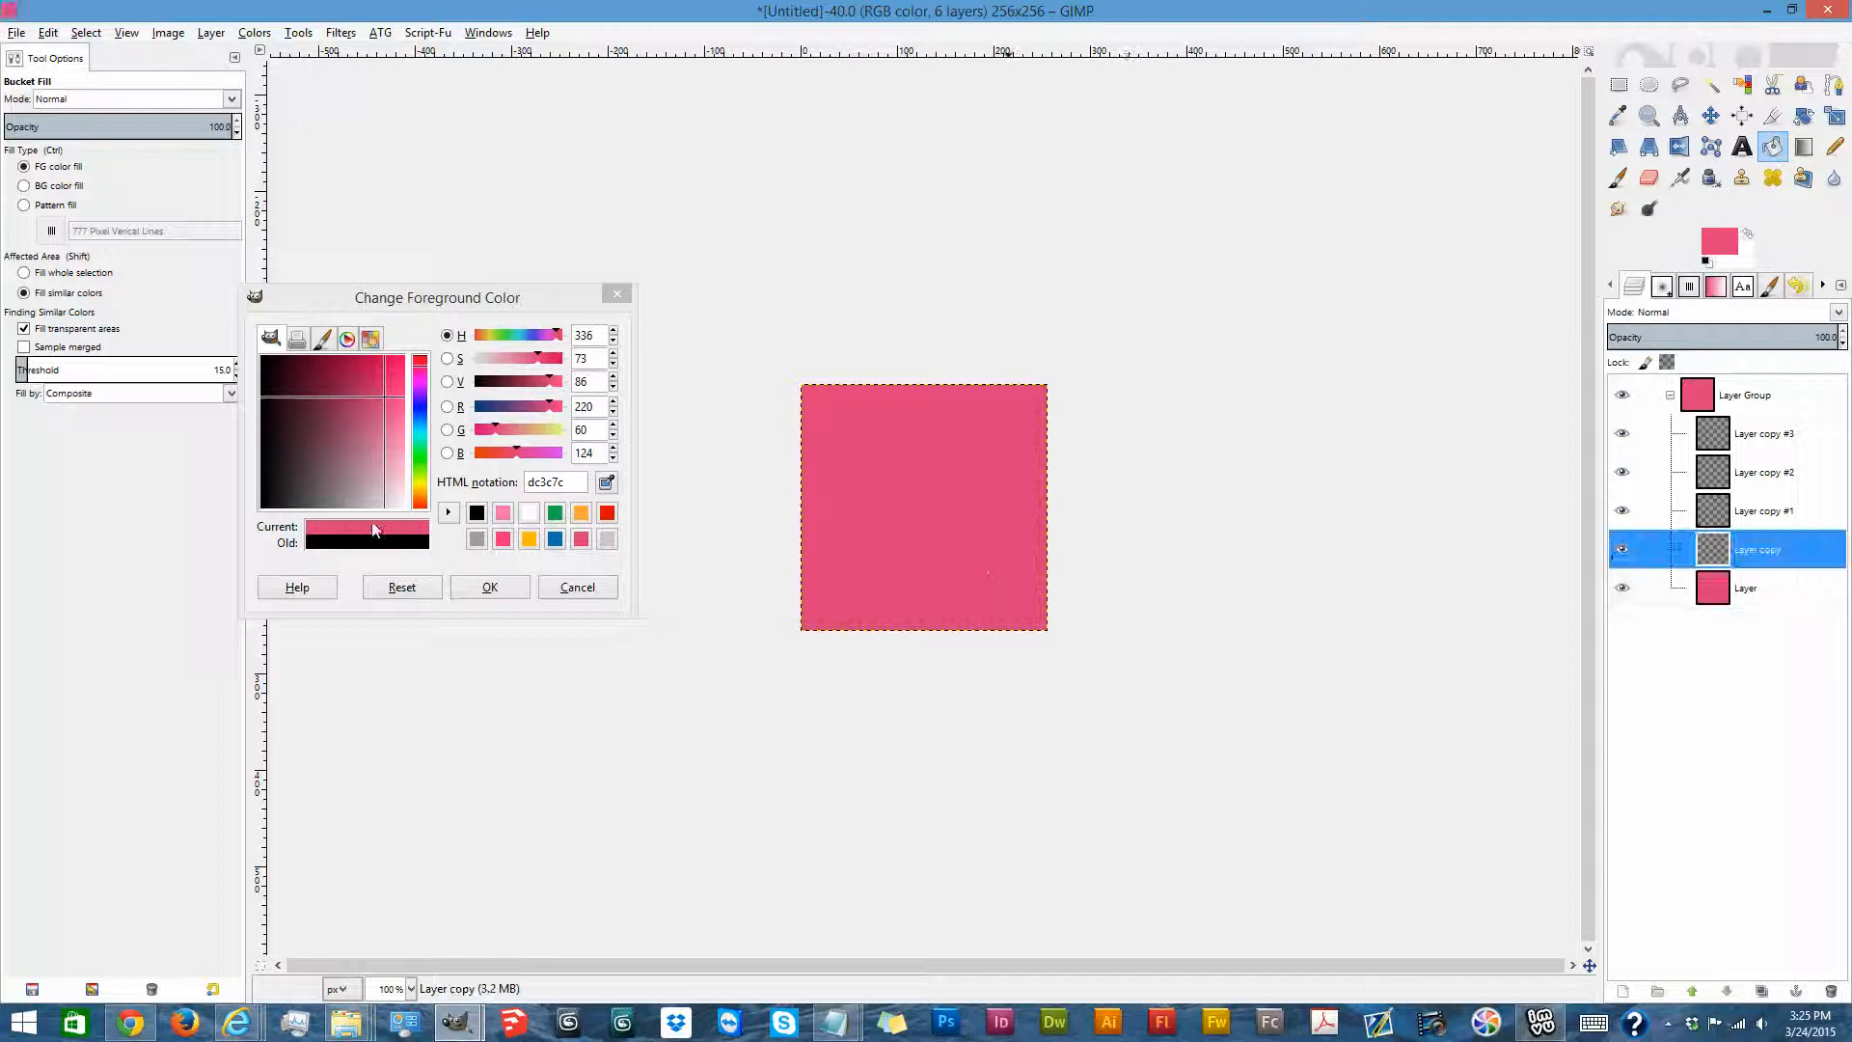
click(555, 538)
click(955, 519)
click(1716, 510)
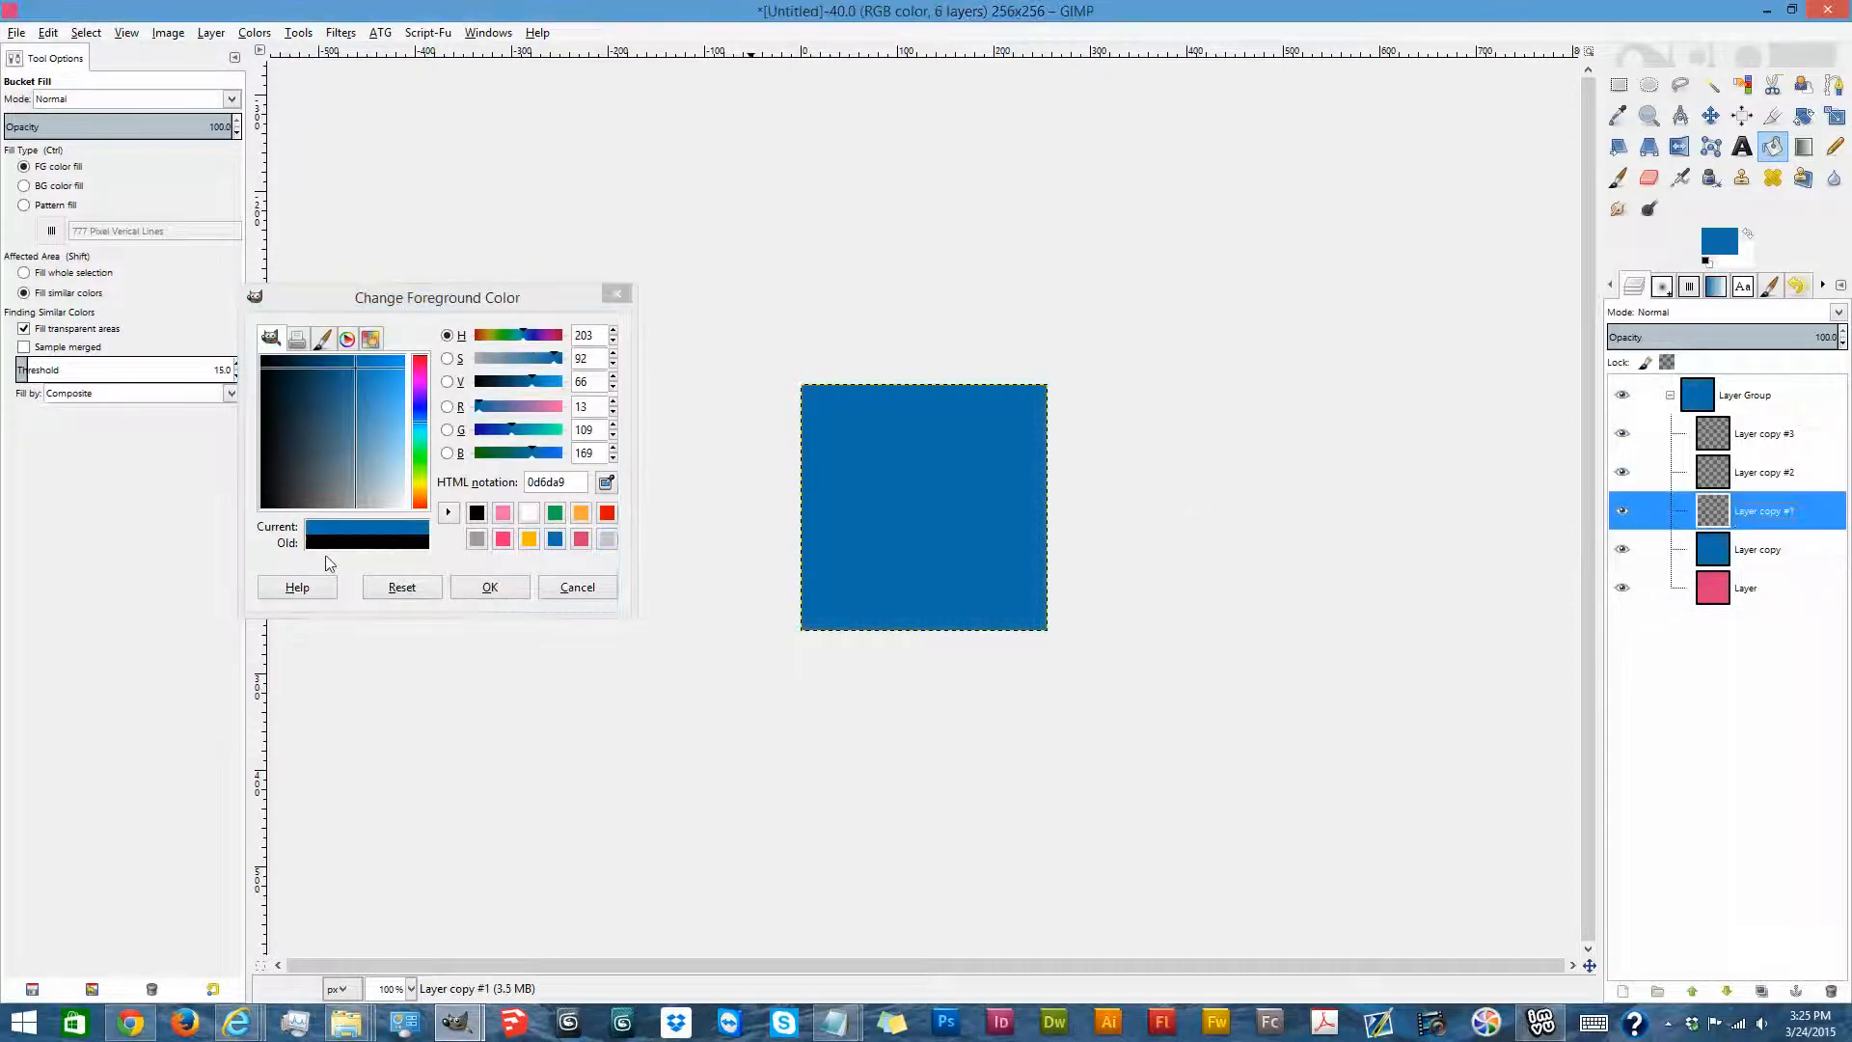
click(580, 512)
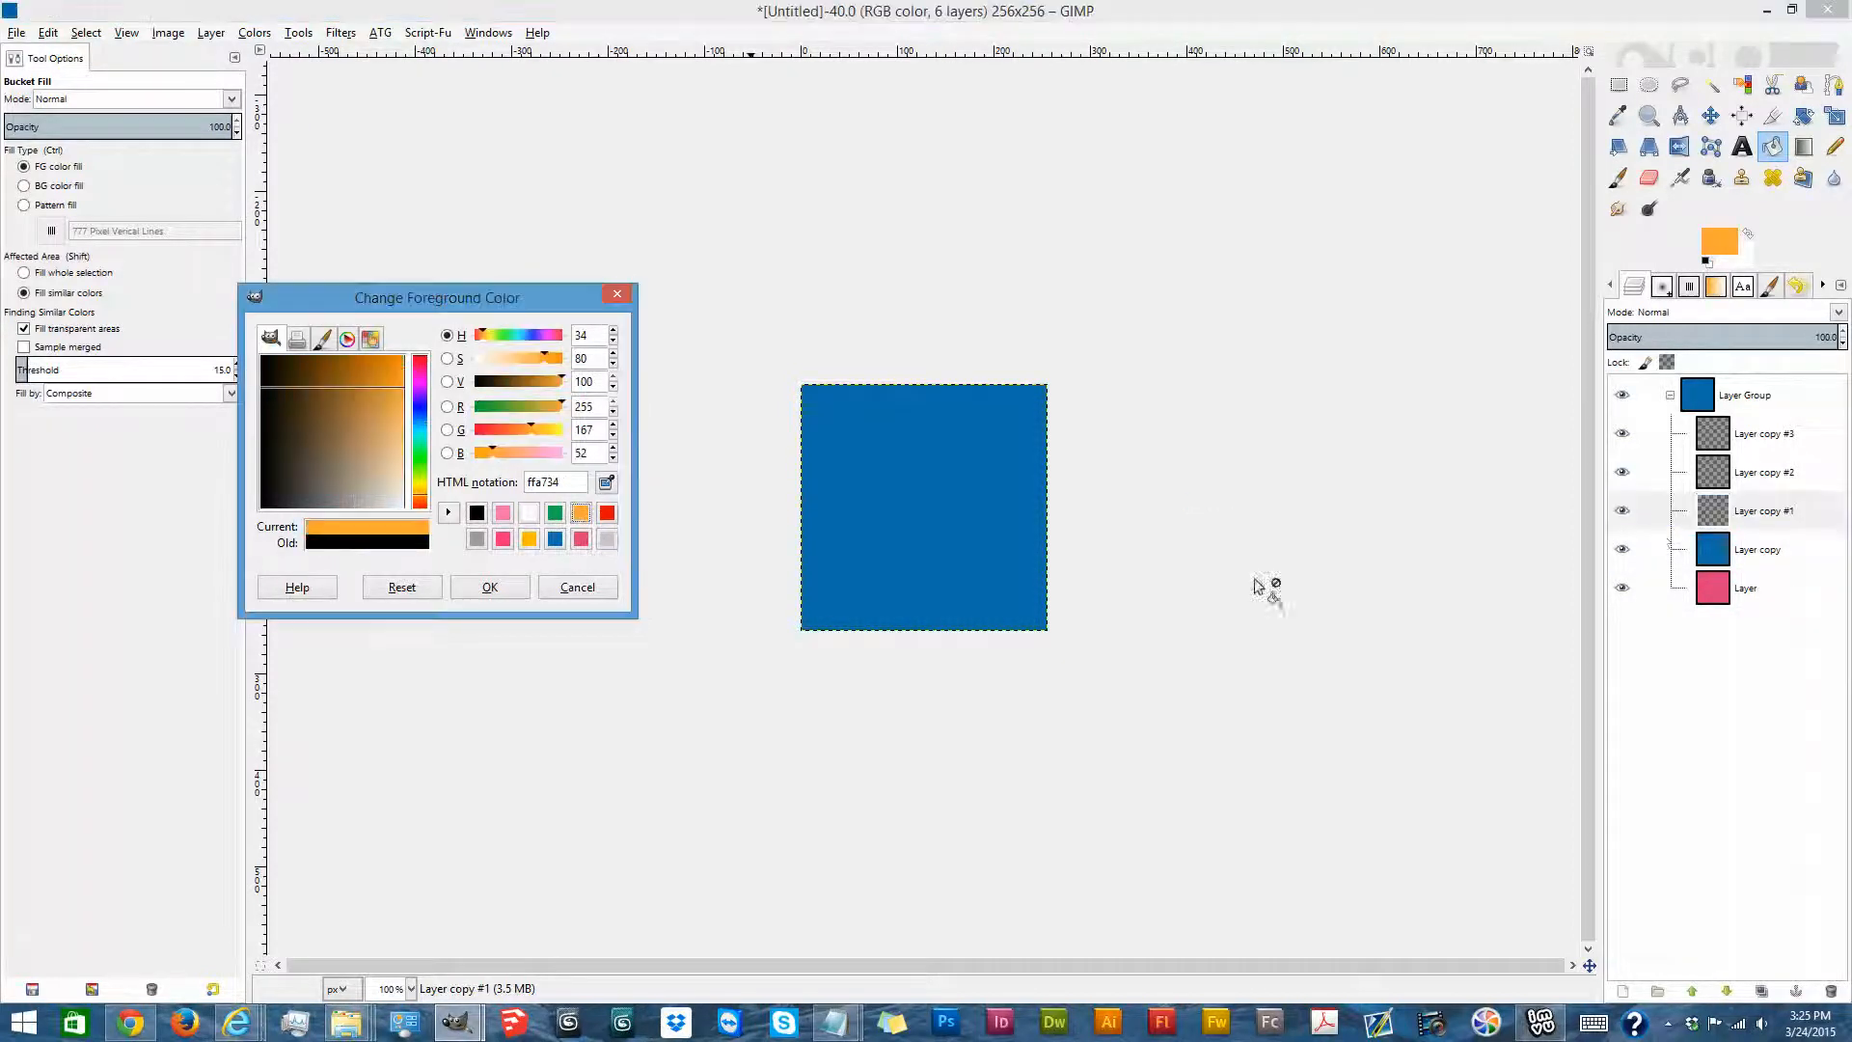
click(992, 528)
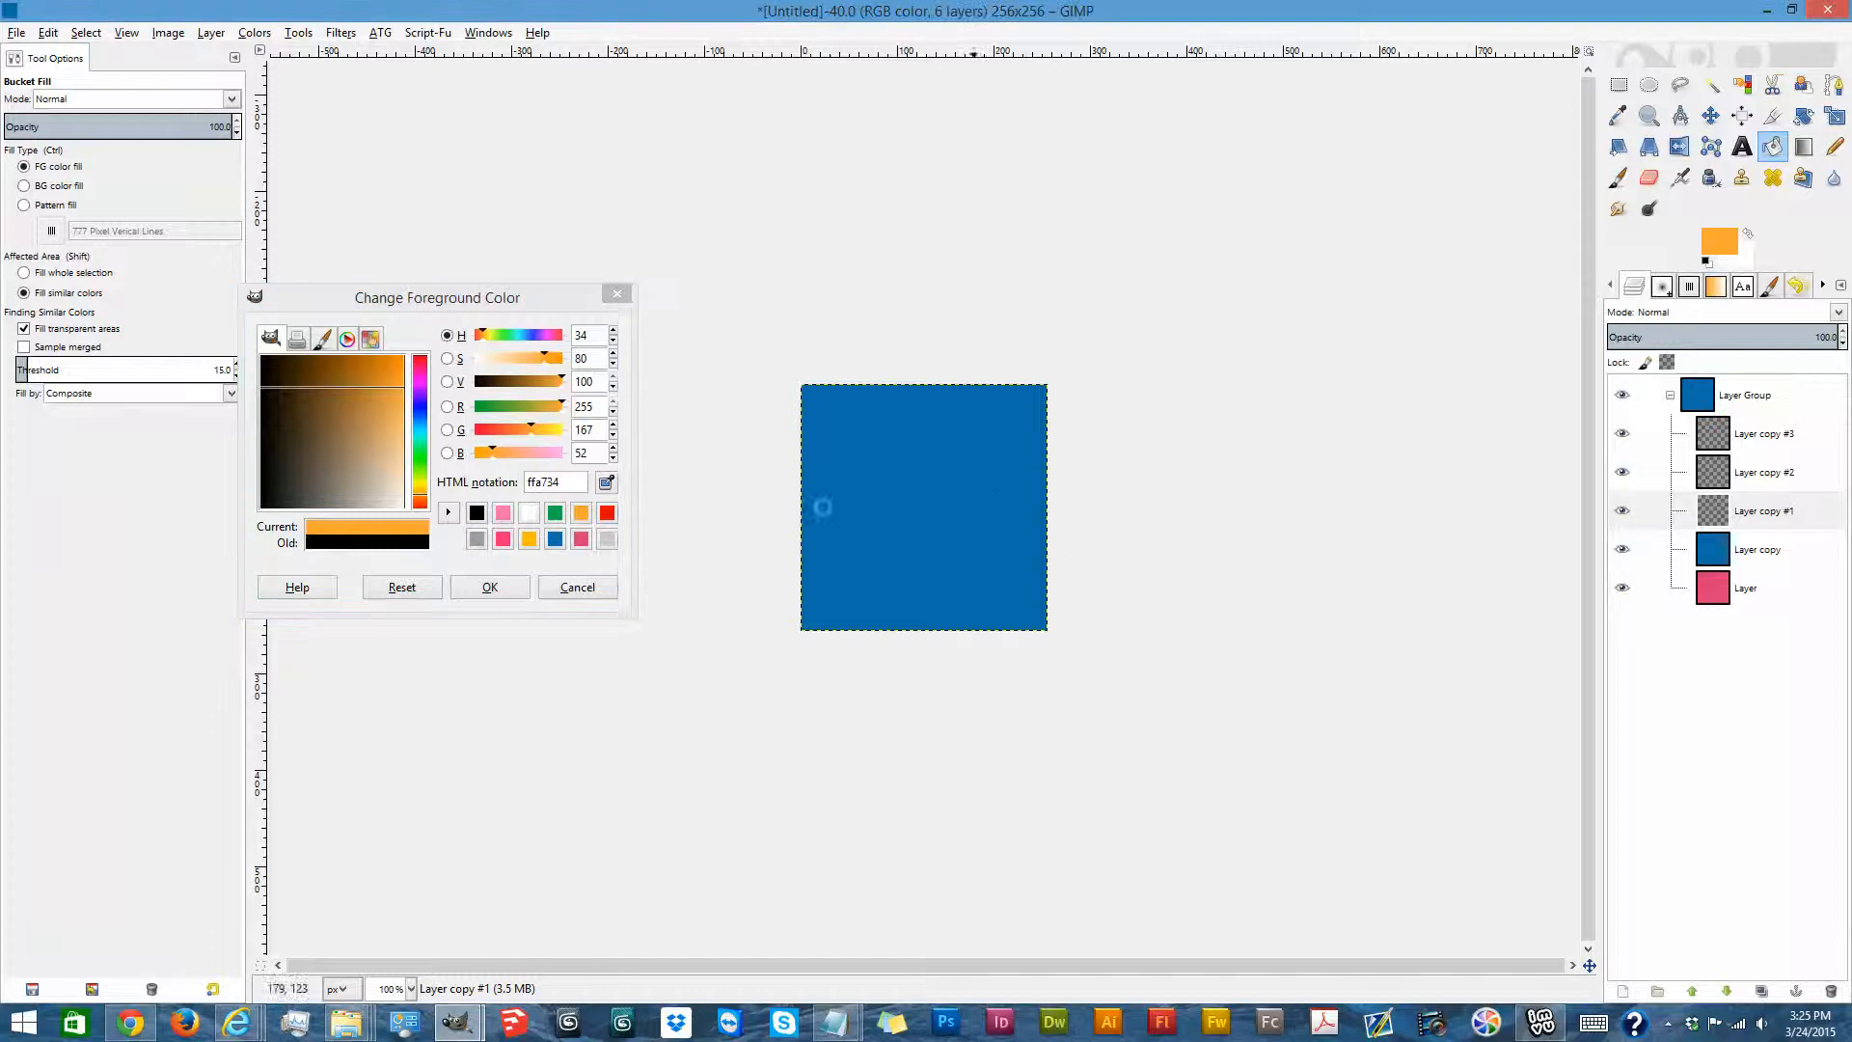
Fill Layer copy #2 with green (0da948) and Layer copy #3 with gray (9d9999), then dismiss the color chooser.
click(555, 513)
click(1768, 487)
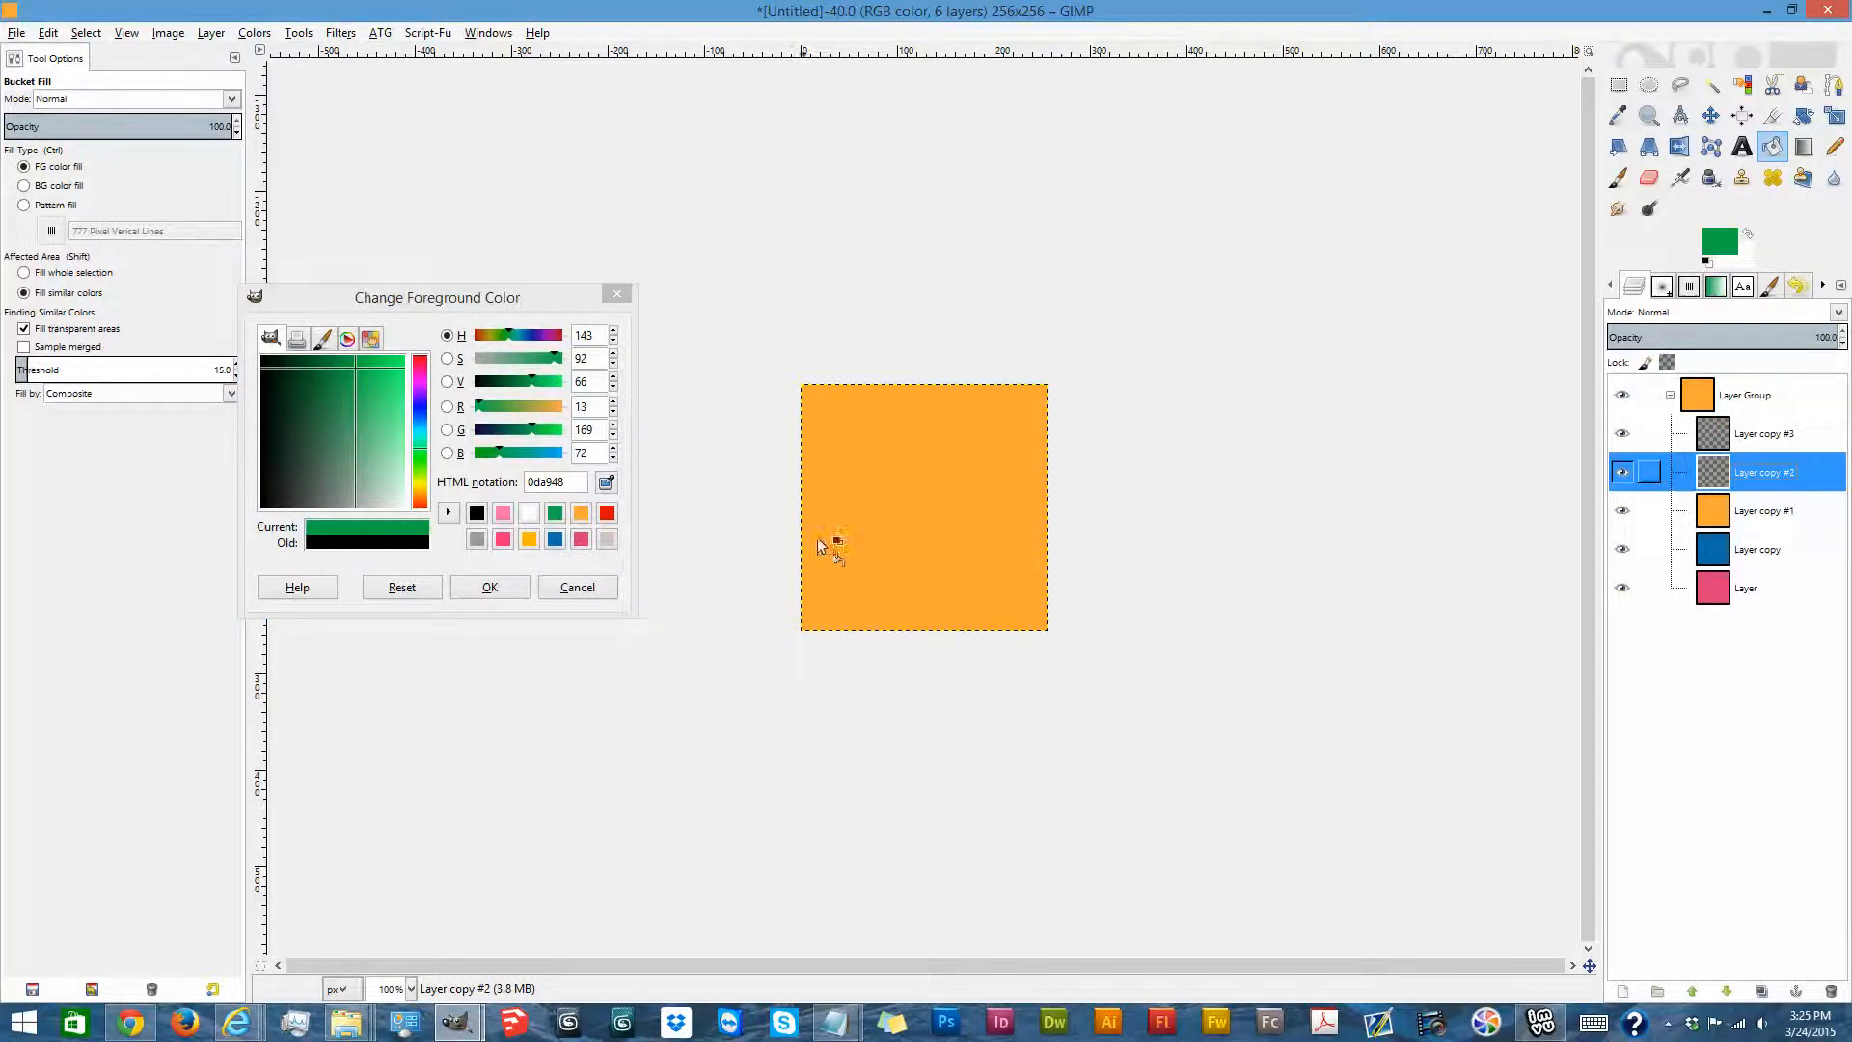
click(942, 496)
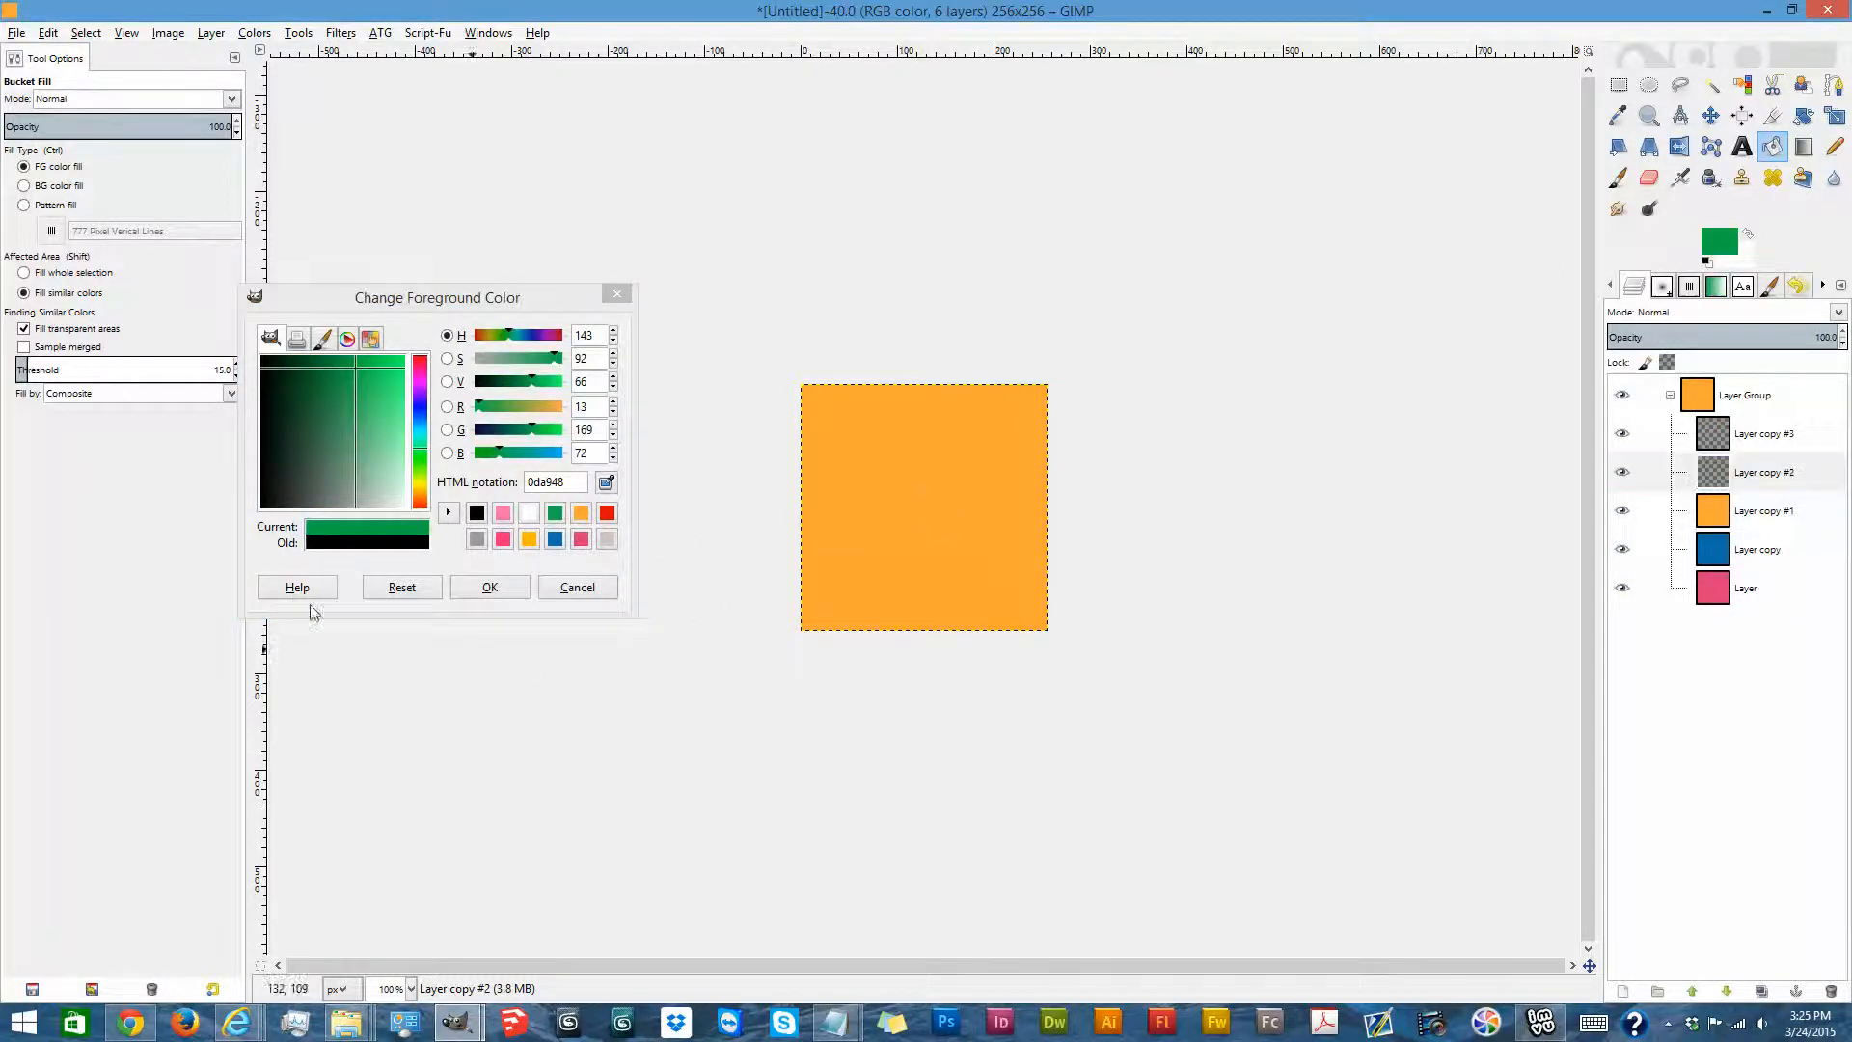
click(477, 538)
click(1737, 434)
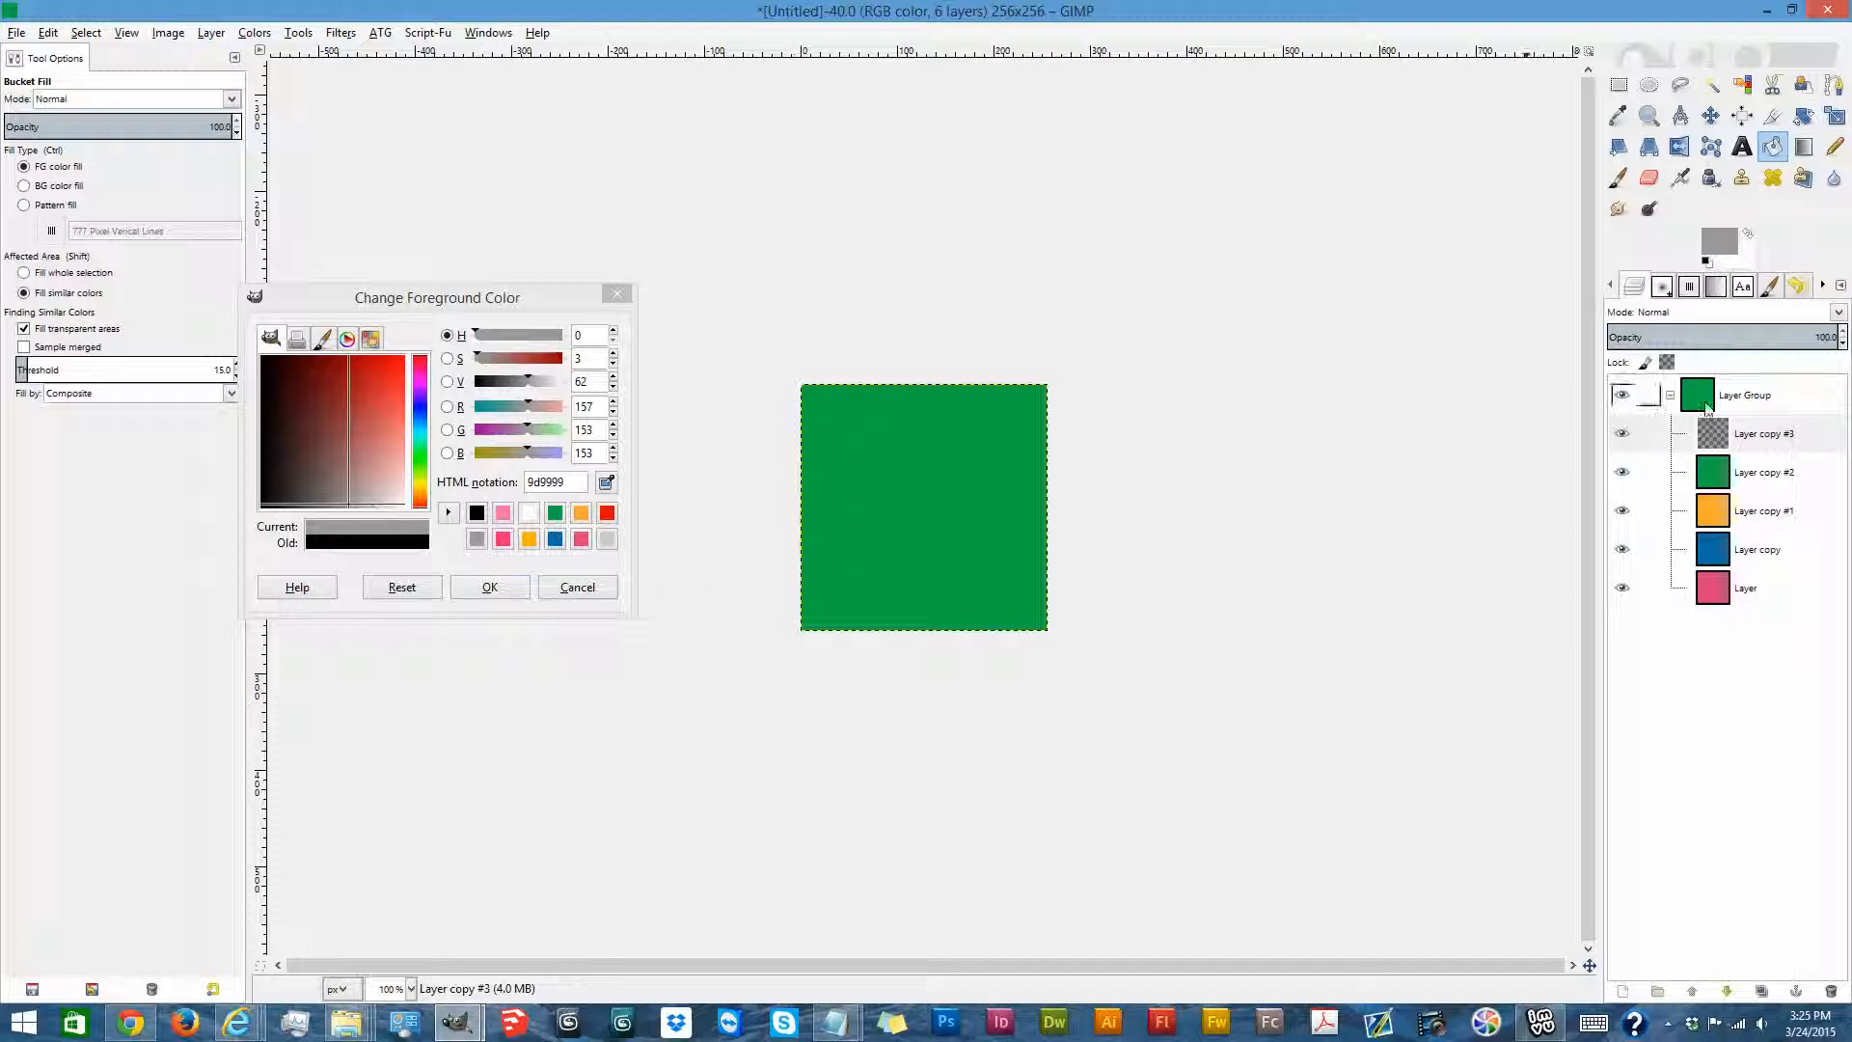
click(1630, 433)
click(931, 481)
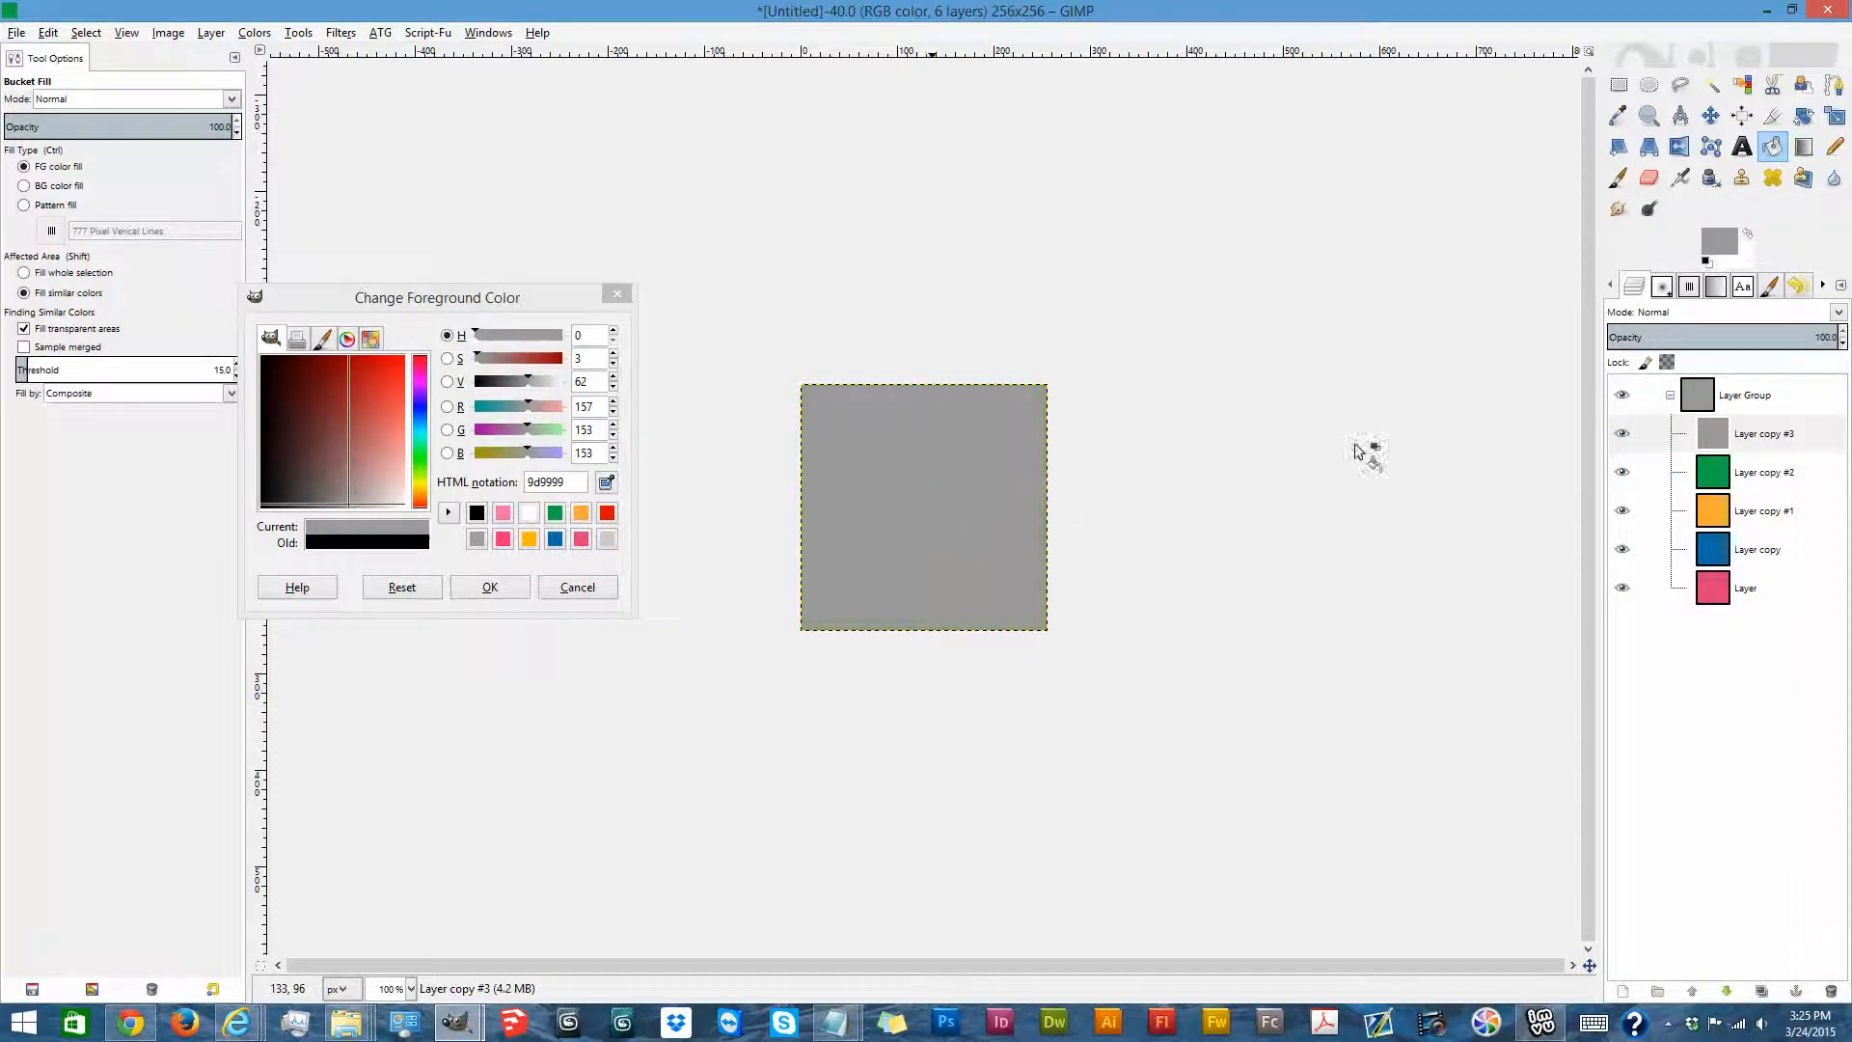
click(616, 294)
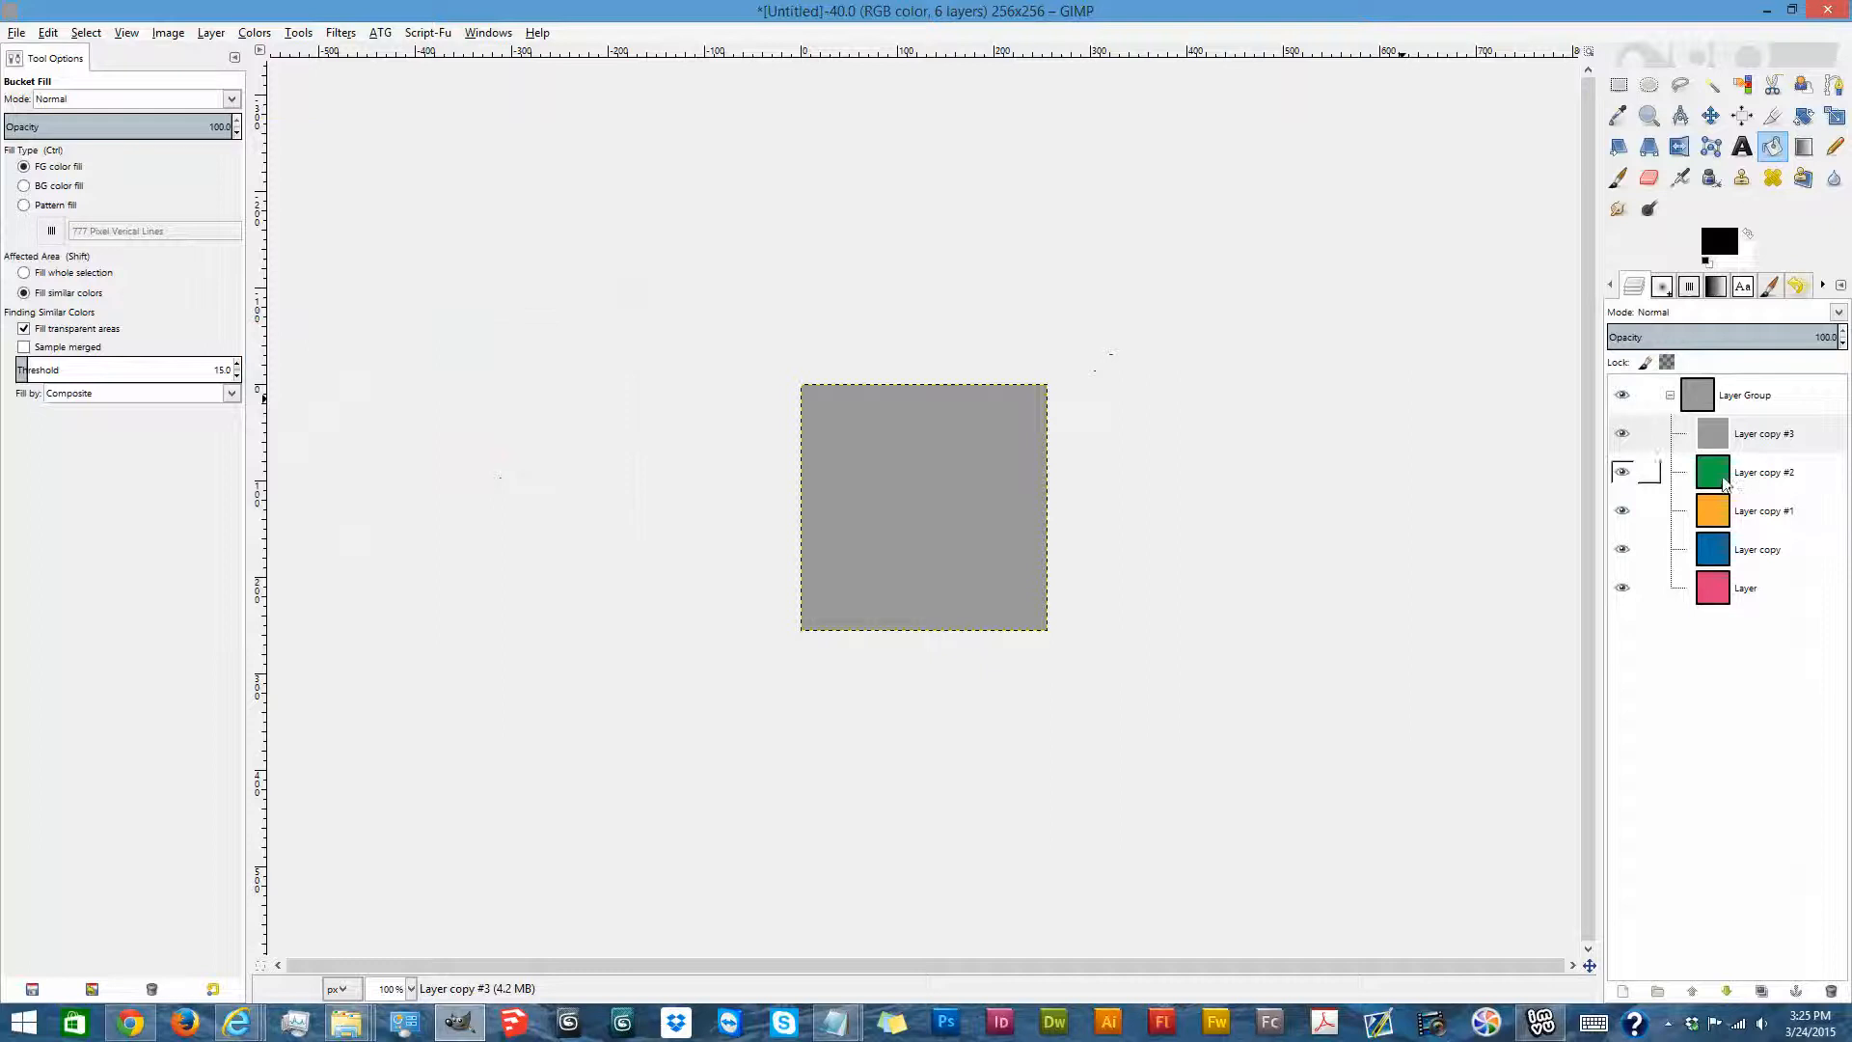
Hide the gray, green, orange and blue layers and collapse the layer group.
click(1622, 433)
click(1621, 472)
click(1622, 510)
click(1621, 549)
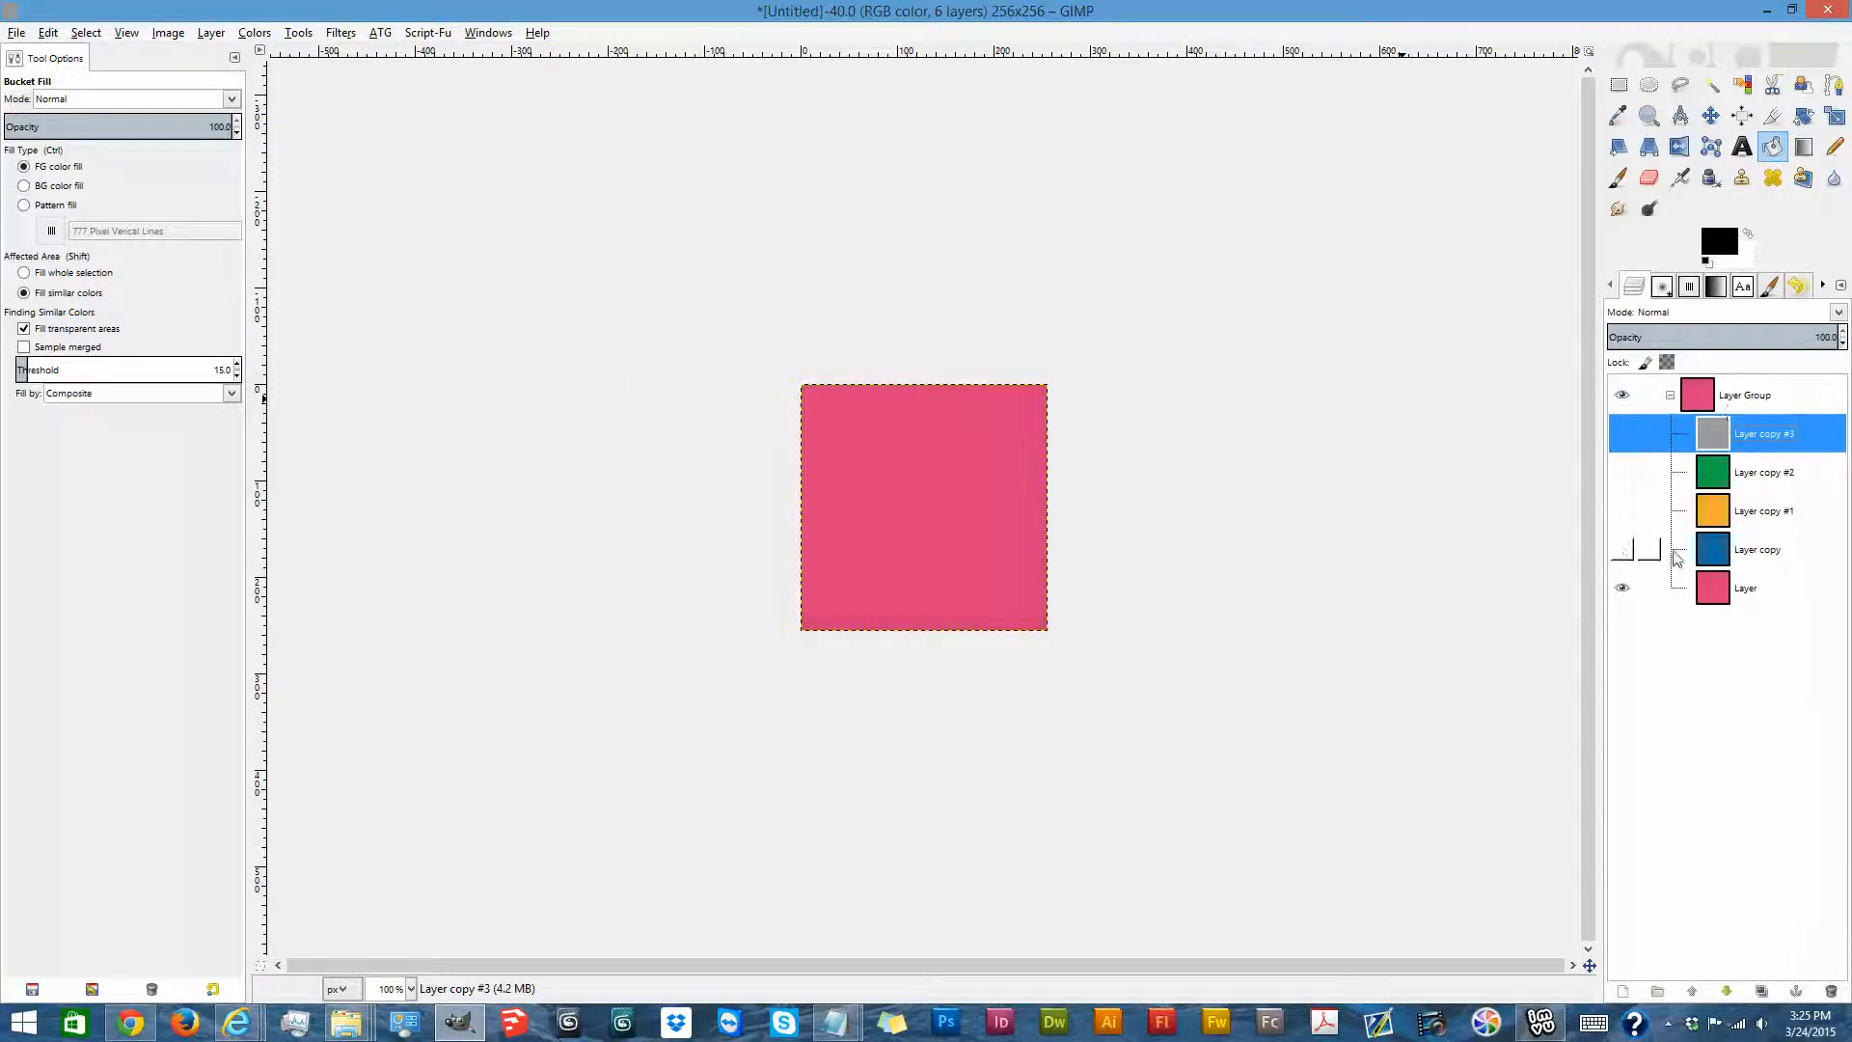
click(1709, 403)
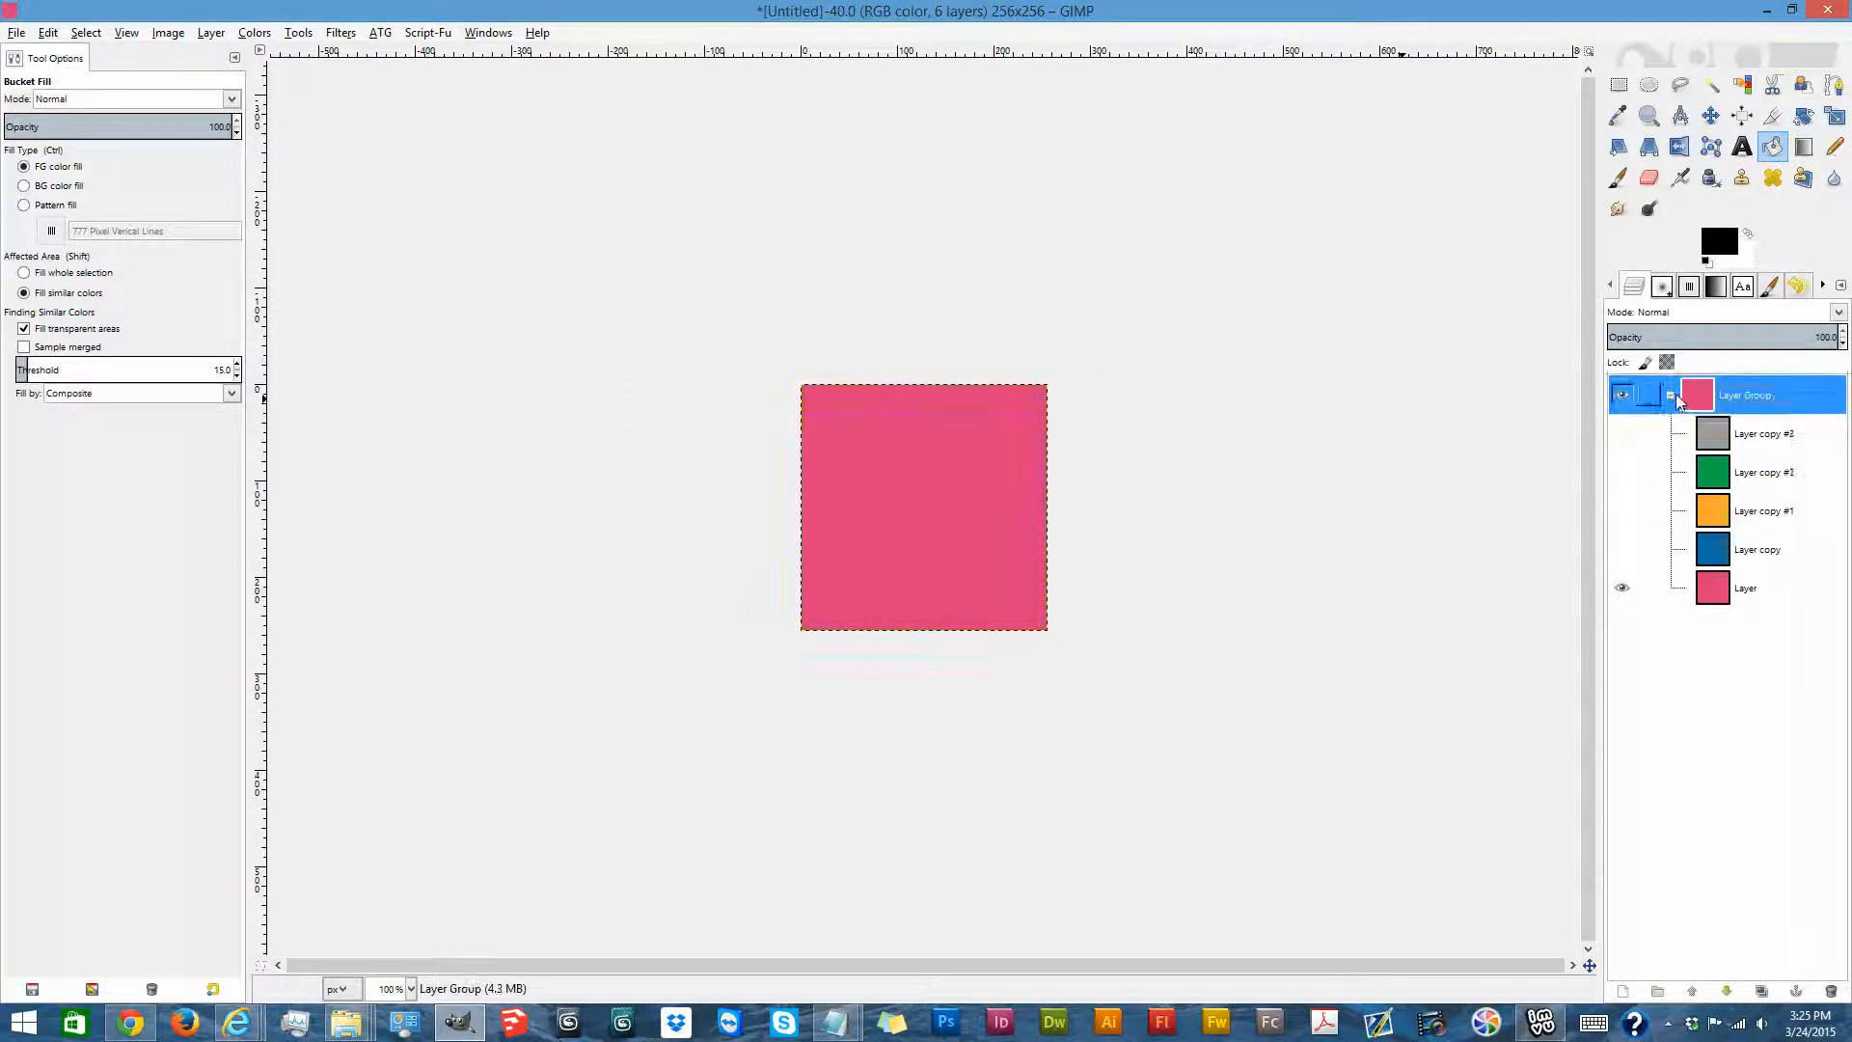
click(1669, 395)
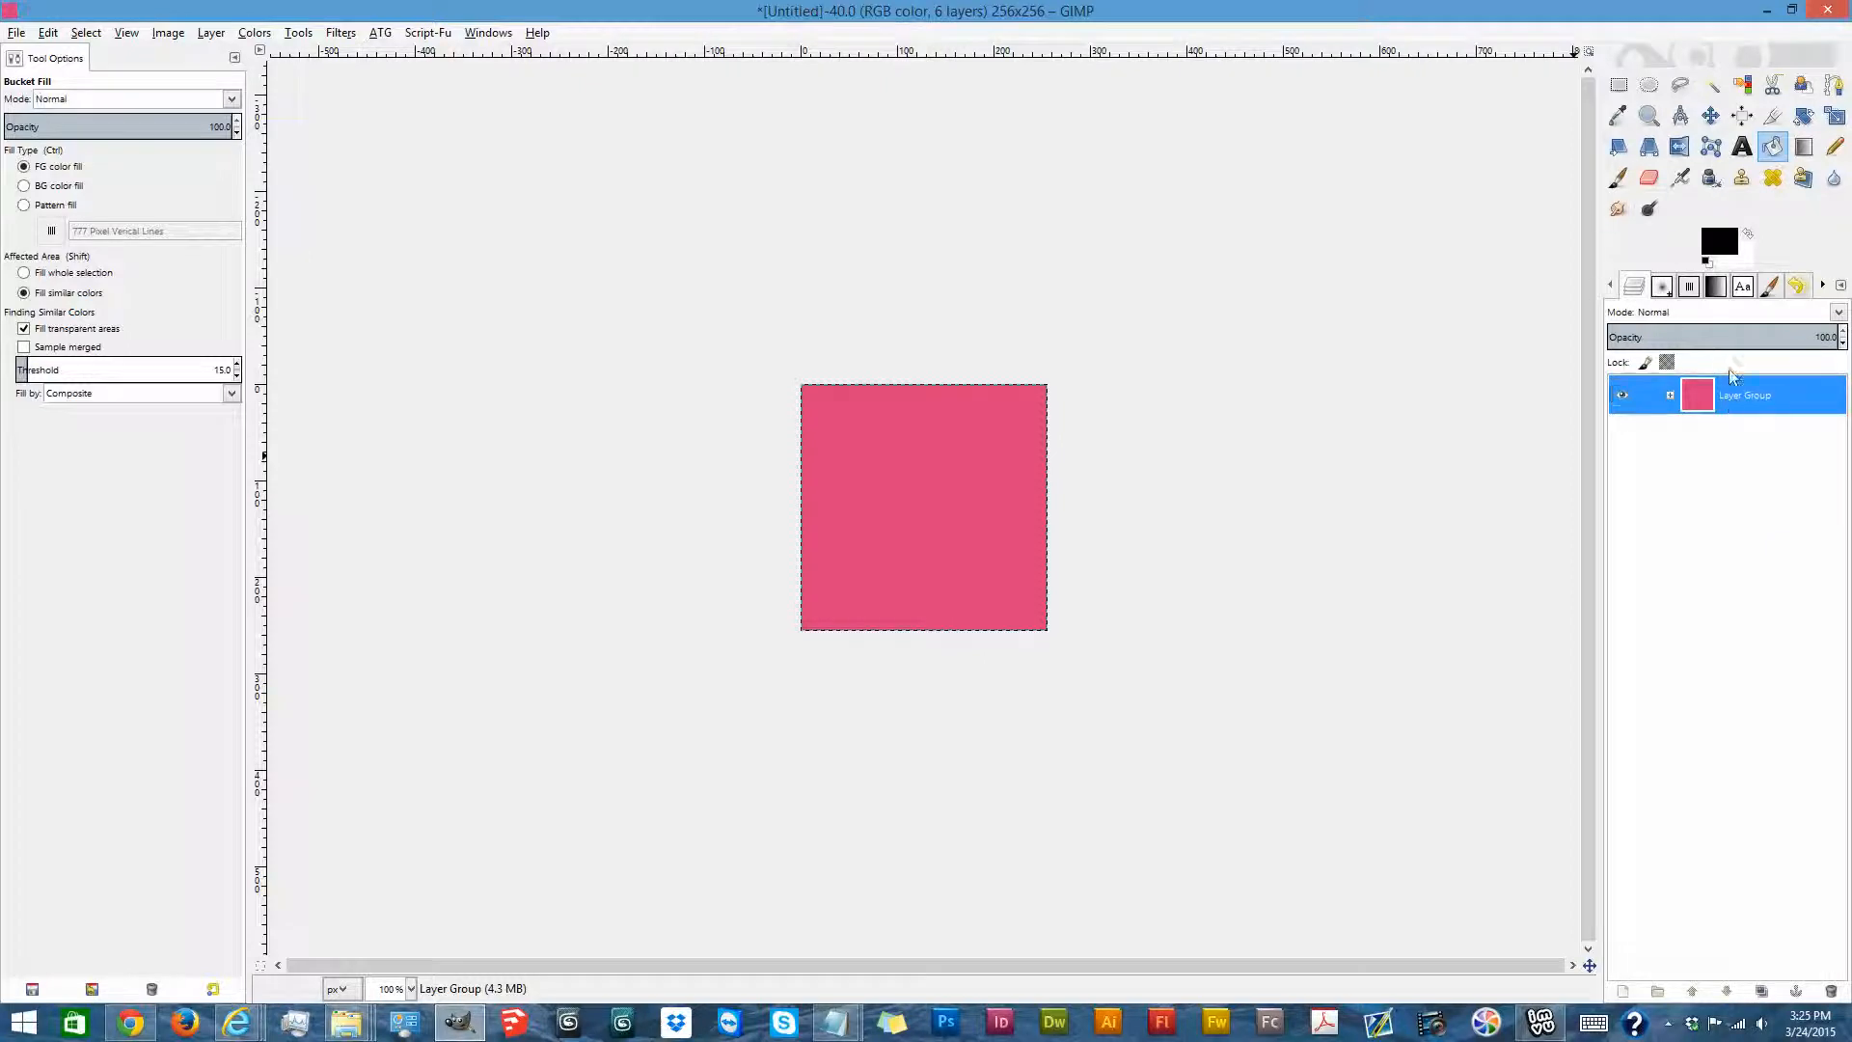
Add a transparent layer and an empty nested group, moving both to the bottom of the layer group.
click(1623, 993)
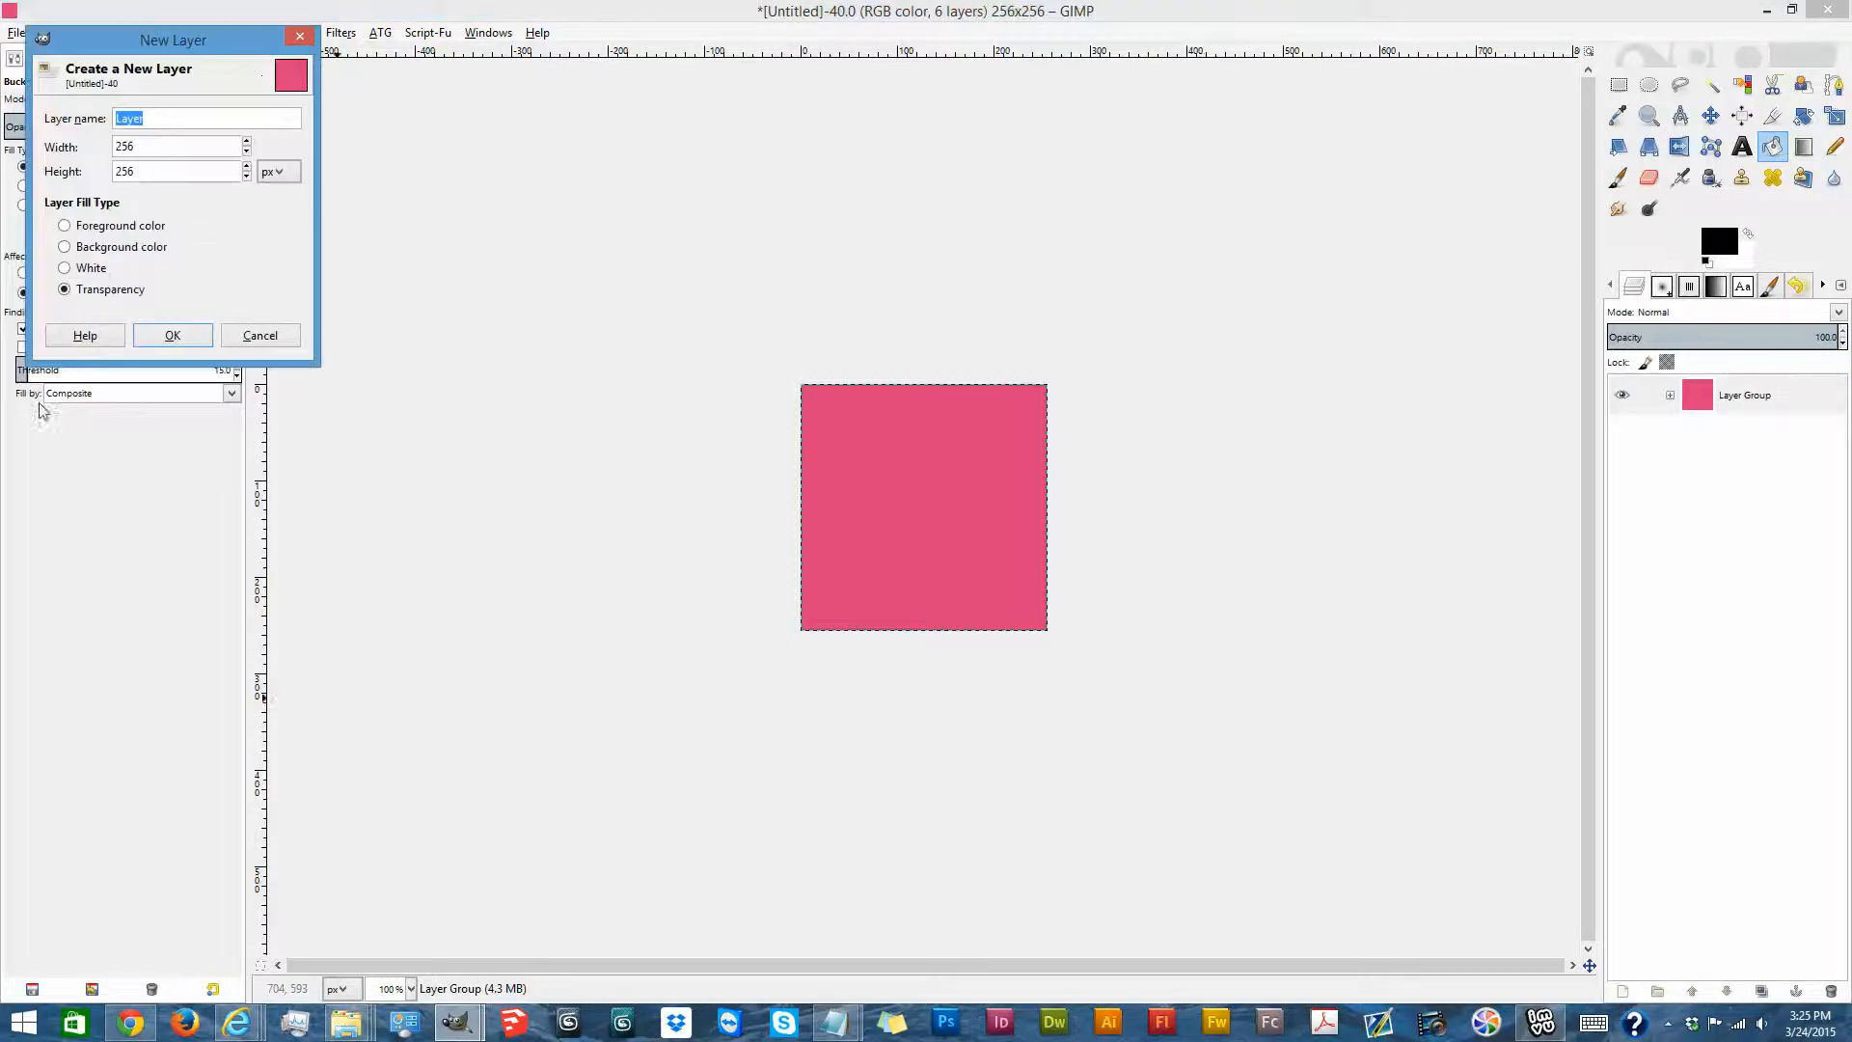
click(171, 333)
drag(1734, 431, 1734, 345)
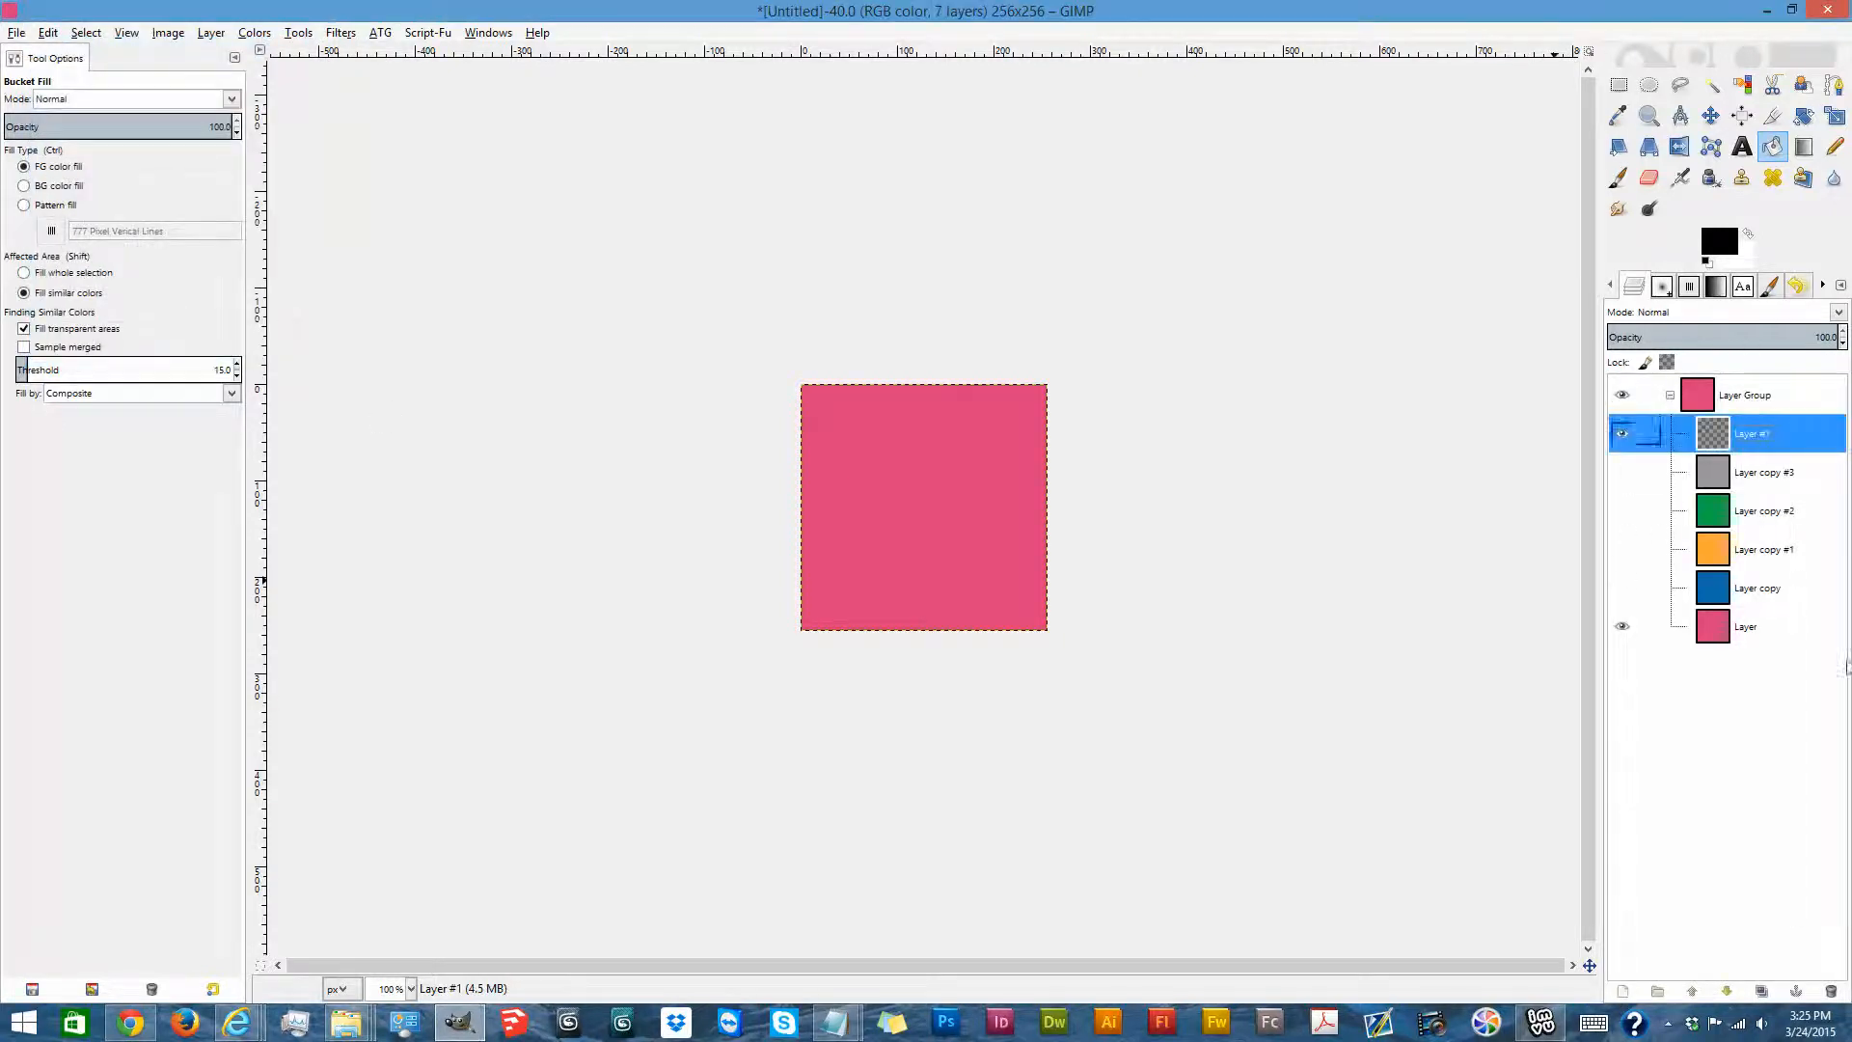
click(1727, 994)
click(1727, 993)
click(1727, 993)
click(1728, 994)
click(1728, 994)
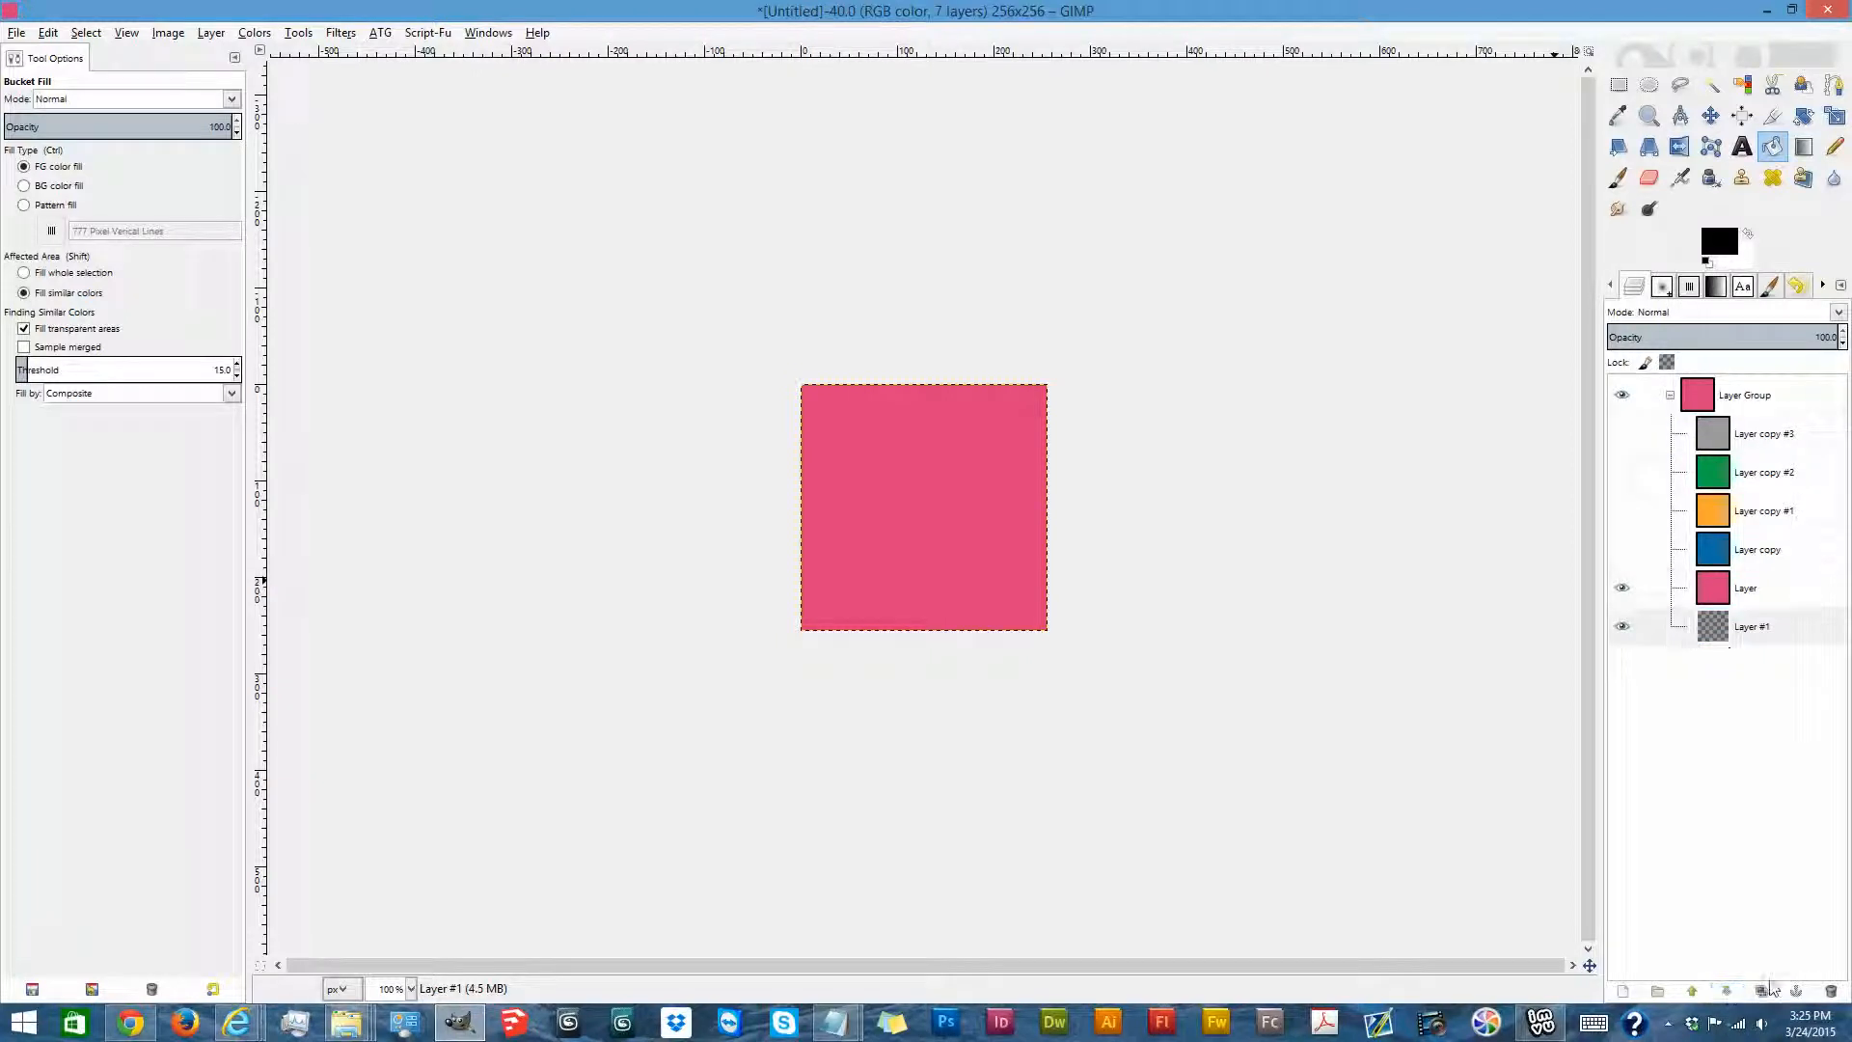
click(1657, 991)
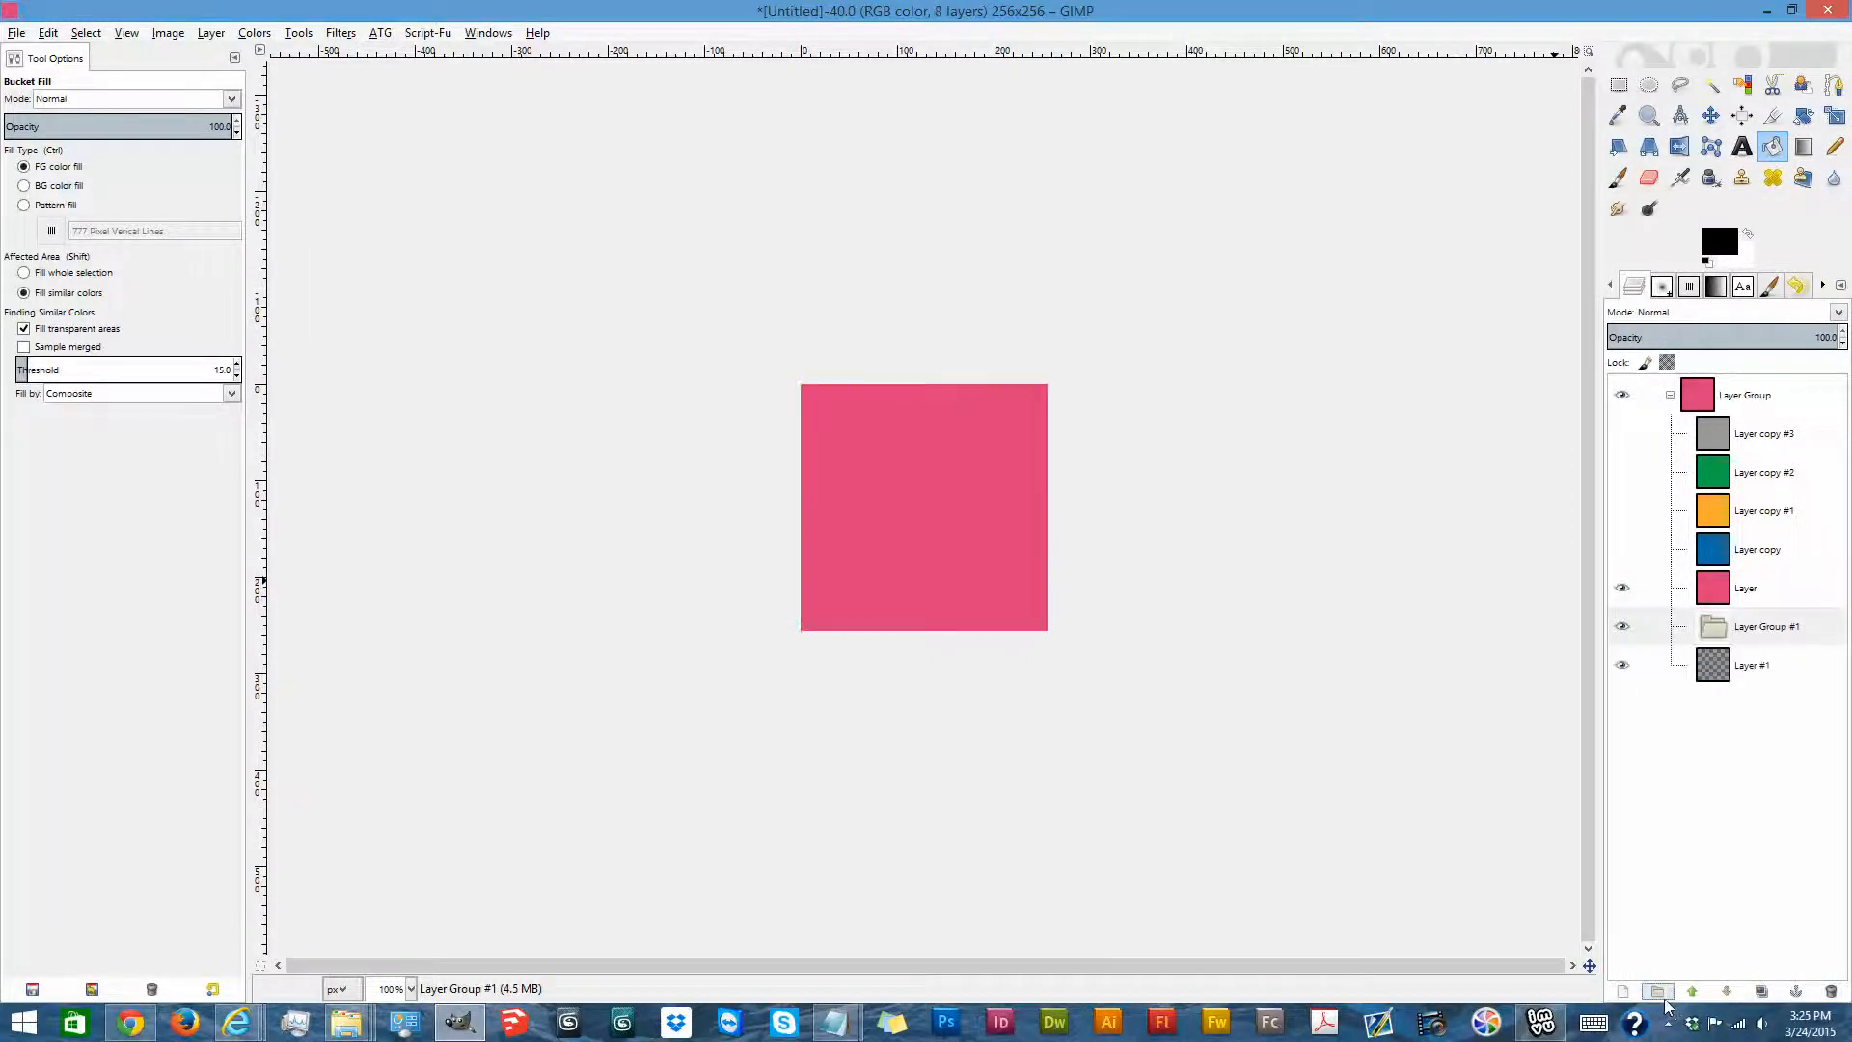
click(1727, 993)
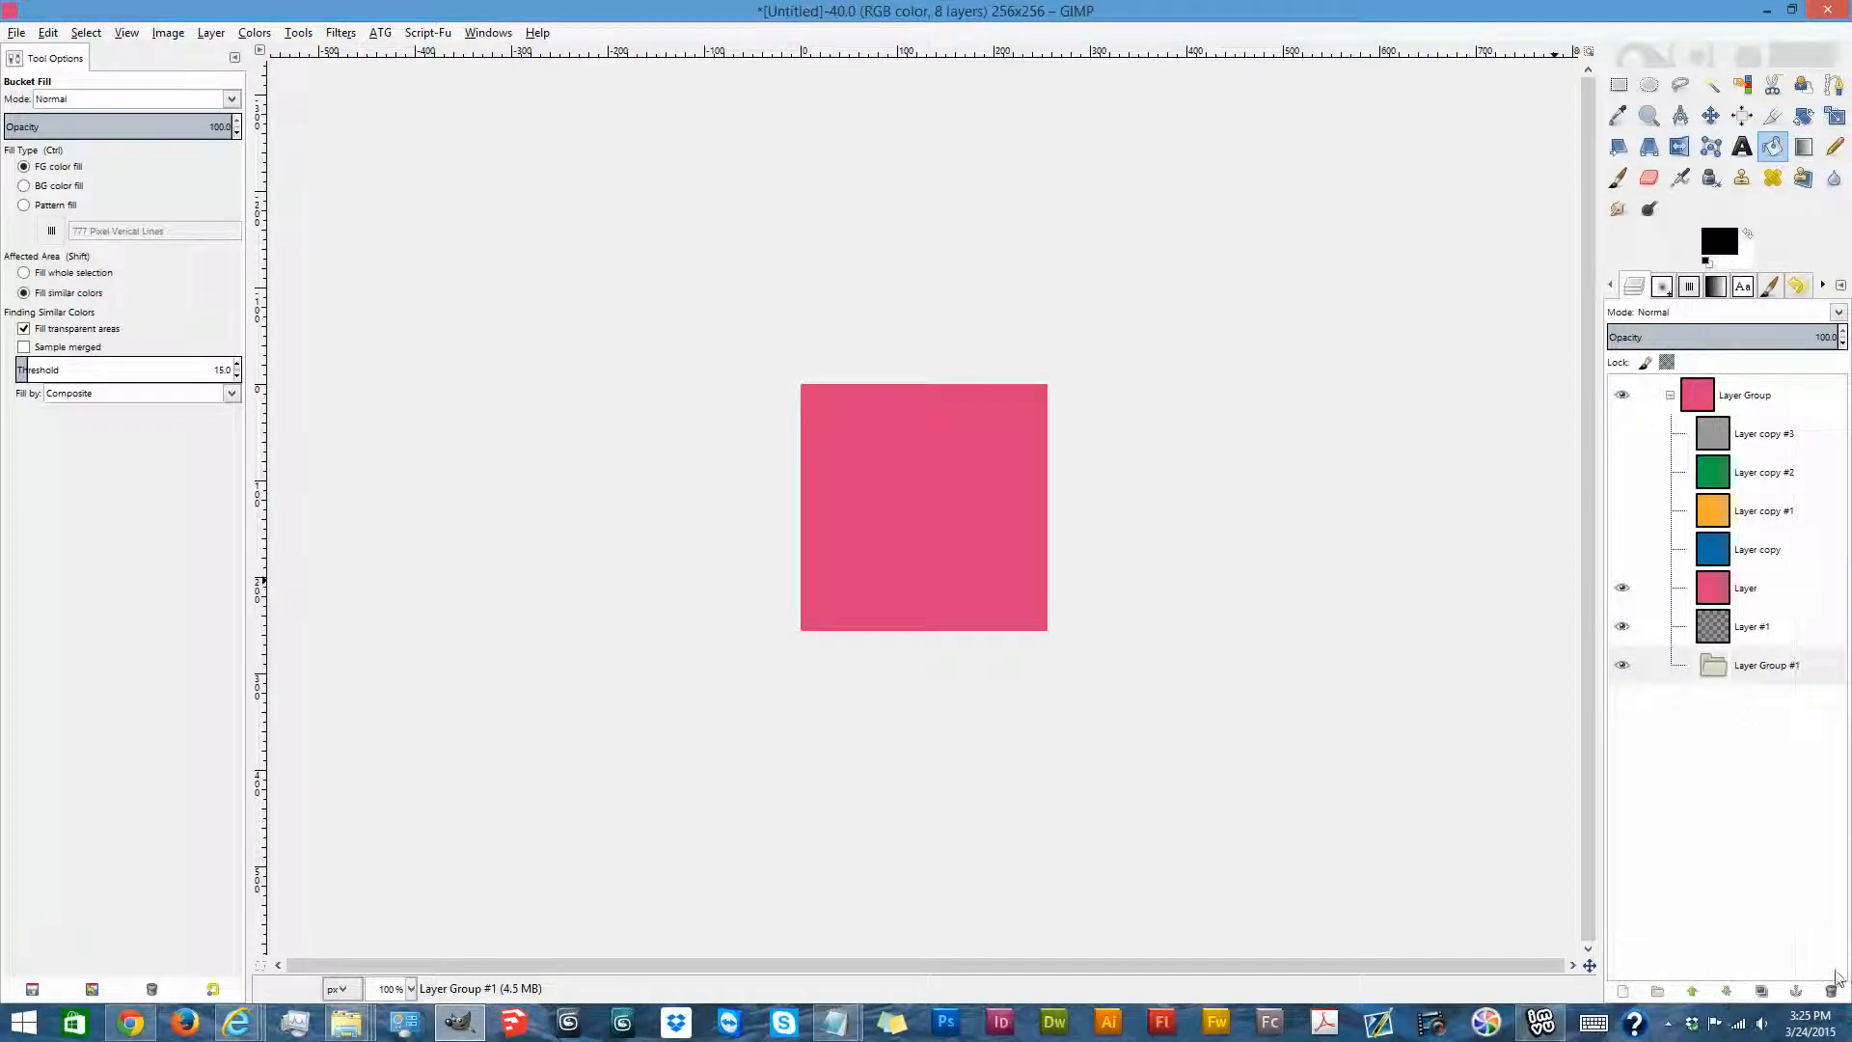
Undo adding the nested group and the extra transparent layer.
key(ctrl+z)
key(ctrl+z)
key(ctrl+z)
key(ctrl+z)
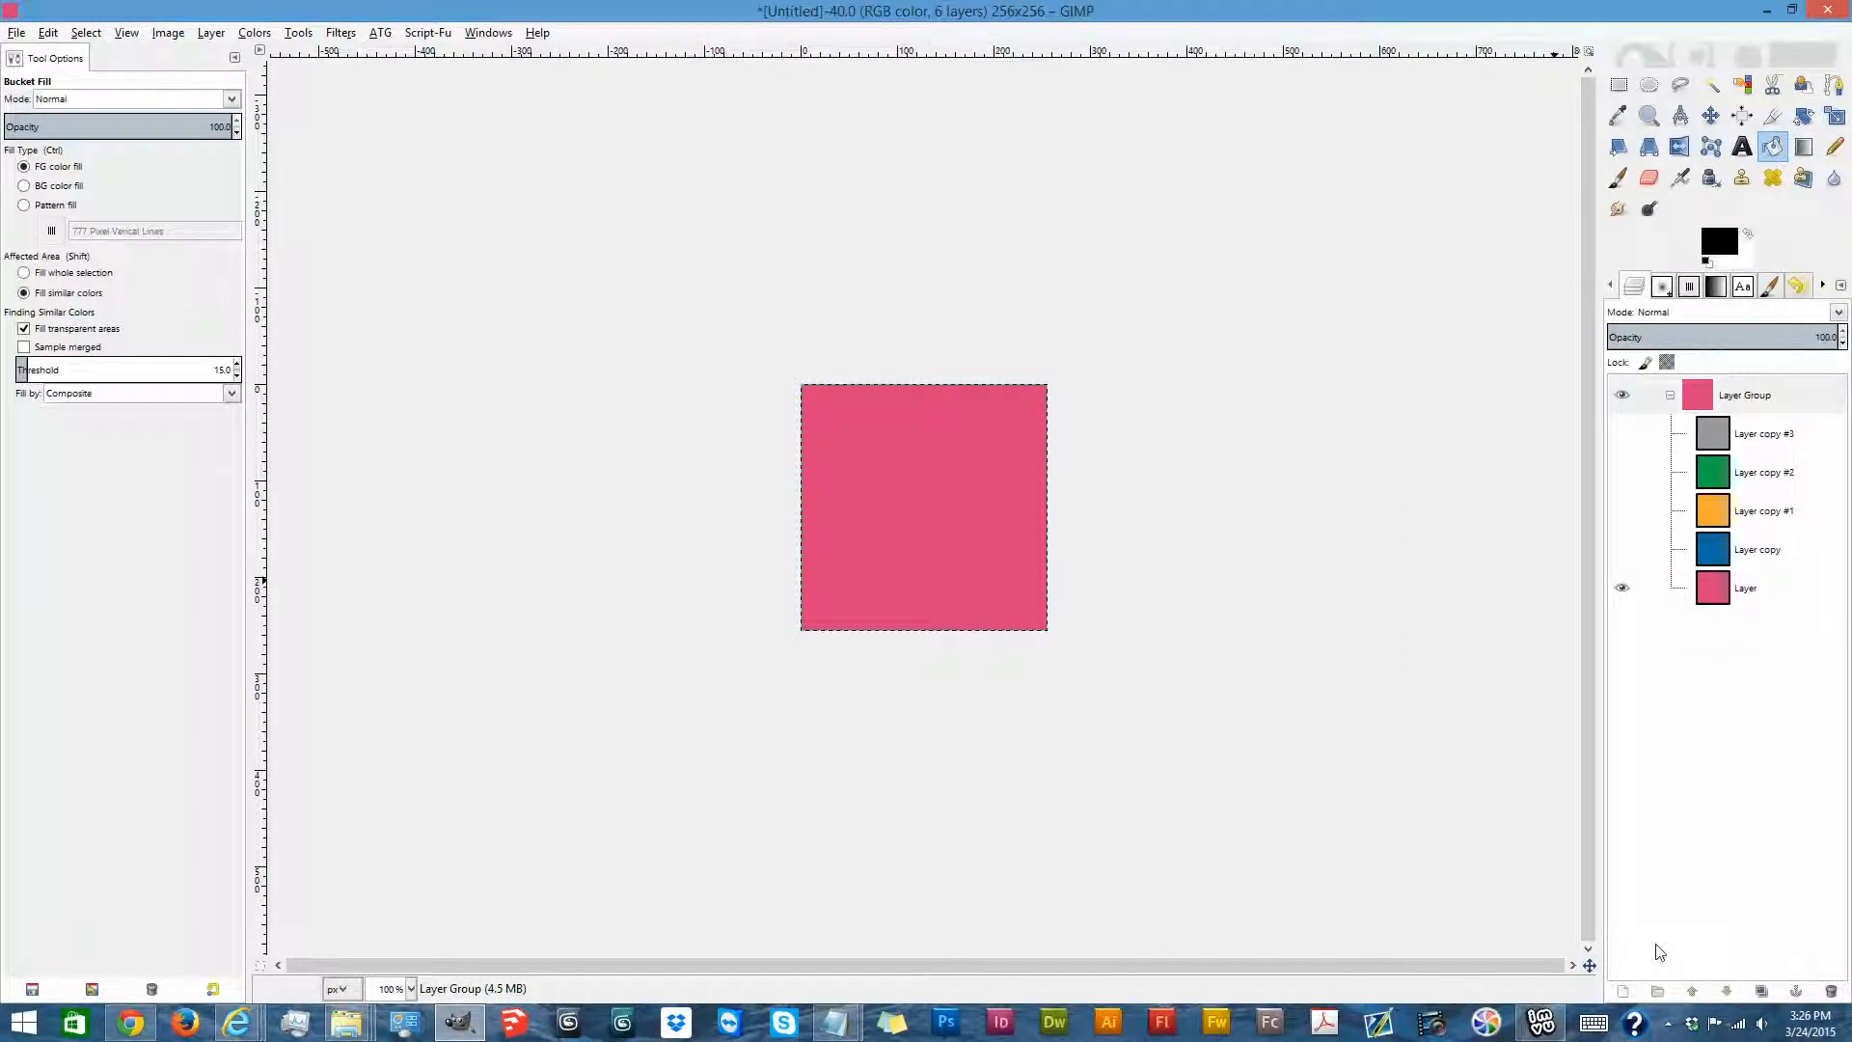
Copy the layer group's content and undo back to the empty group above the original transparent layer.
key(ctrl+c)
key(ctrl+z)
key(ctrl+z)
key(ctrl+z)
key(ctrl+z)
key(ctrl+z)
key(ctrl+z)
key(ctrl+z)
key(ctrl+z)
key(ctrl+z)
key(ctrl+z)
key(ctrl+z)
key(ctrl+z)
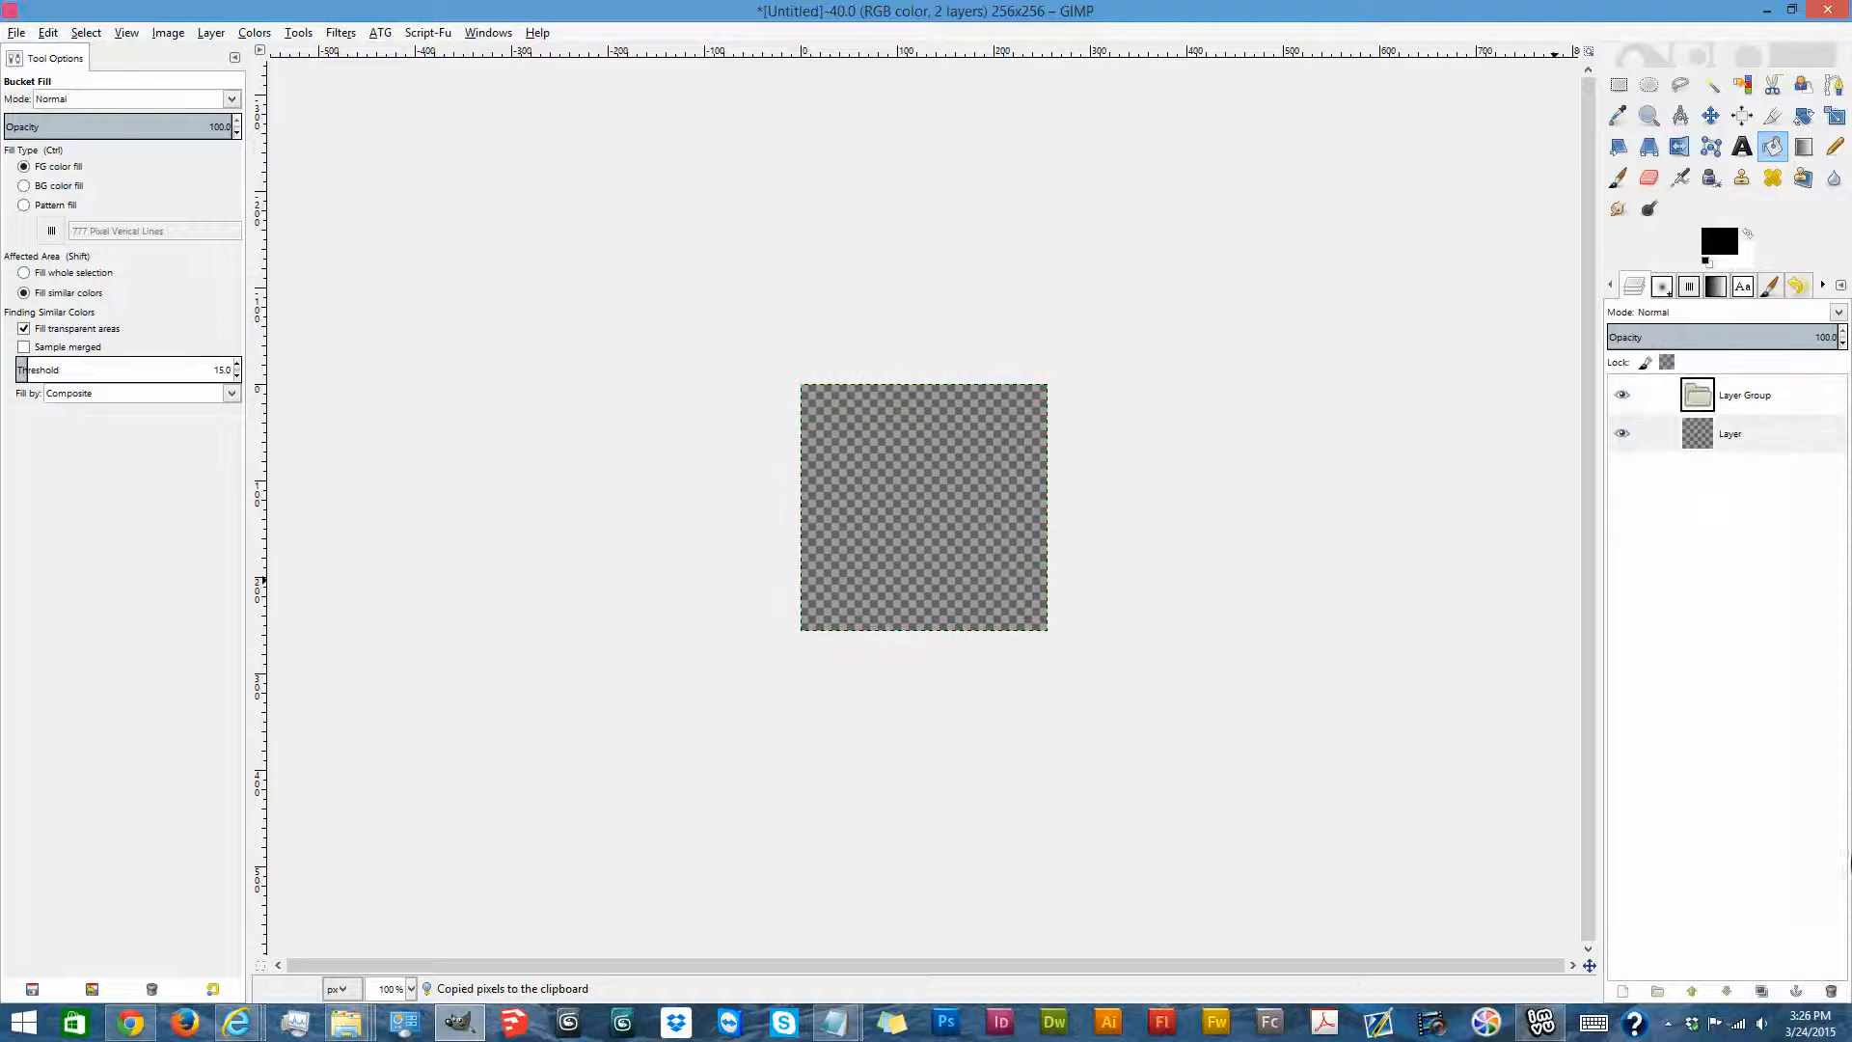
Delete the empty layer group and paste the copied content above the transparent layer.
click(1741, 397)
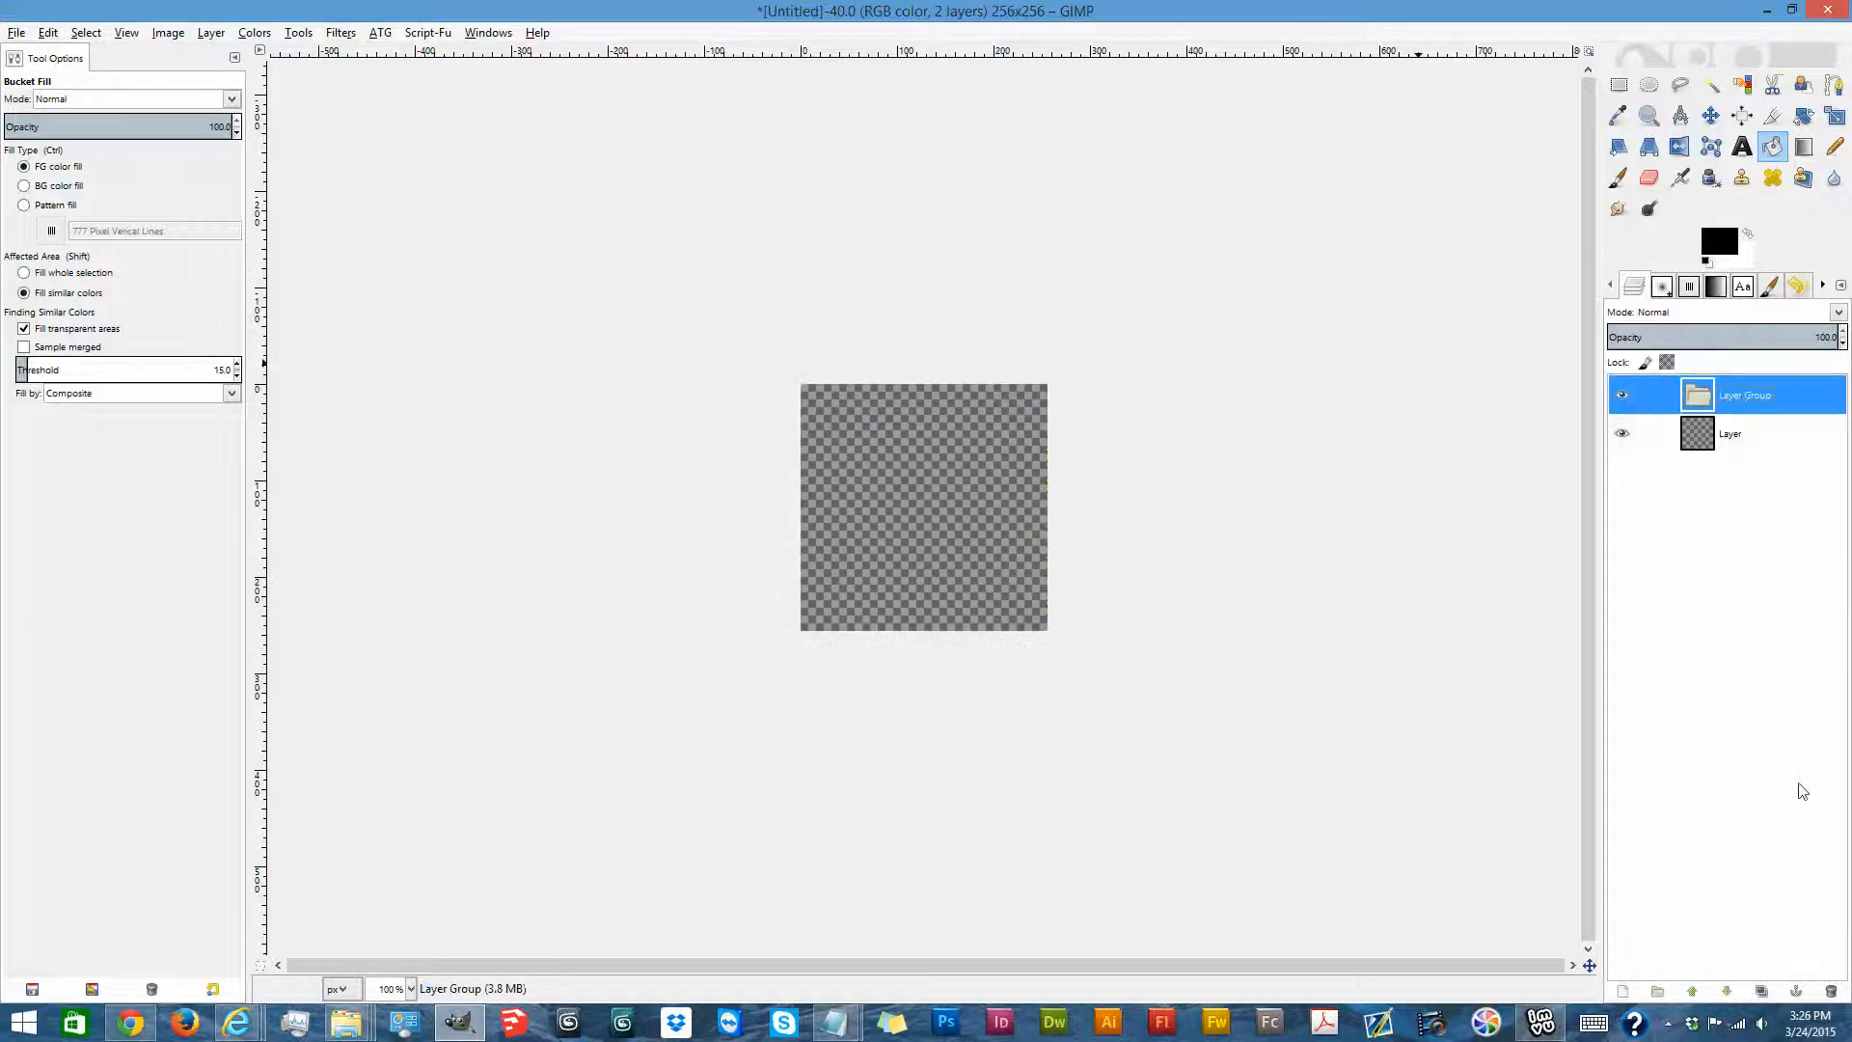
click(1829, 992)
key(ctrl+v)
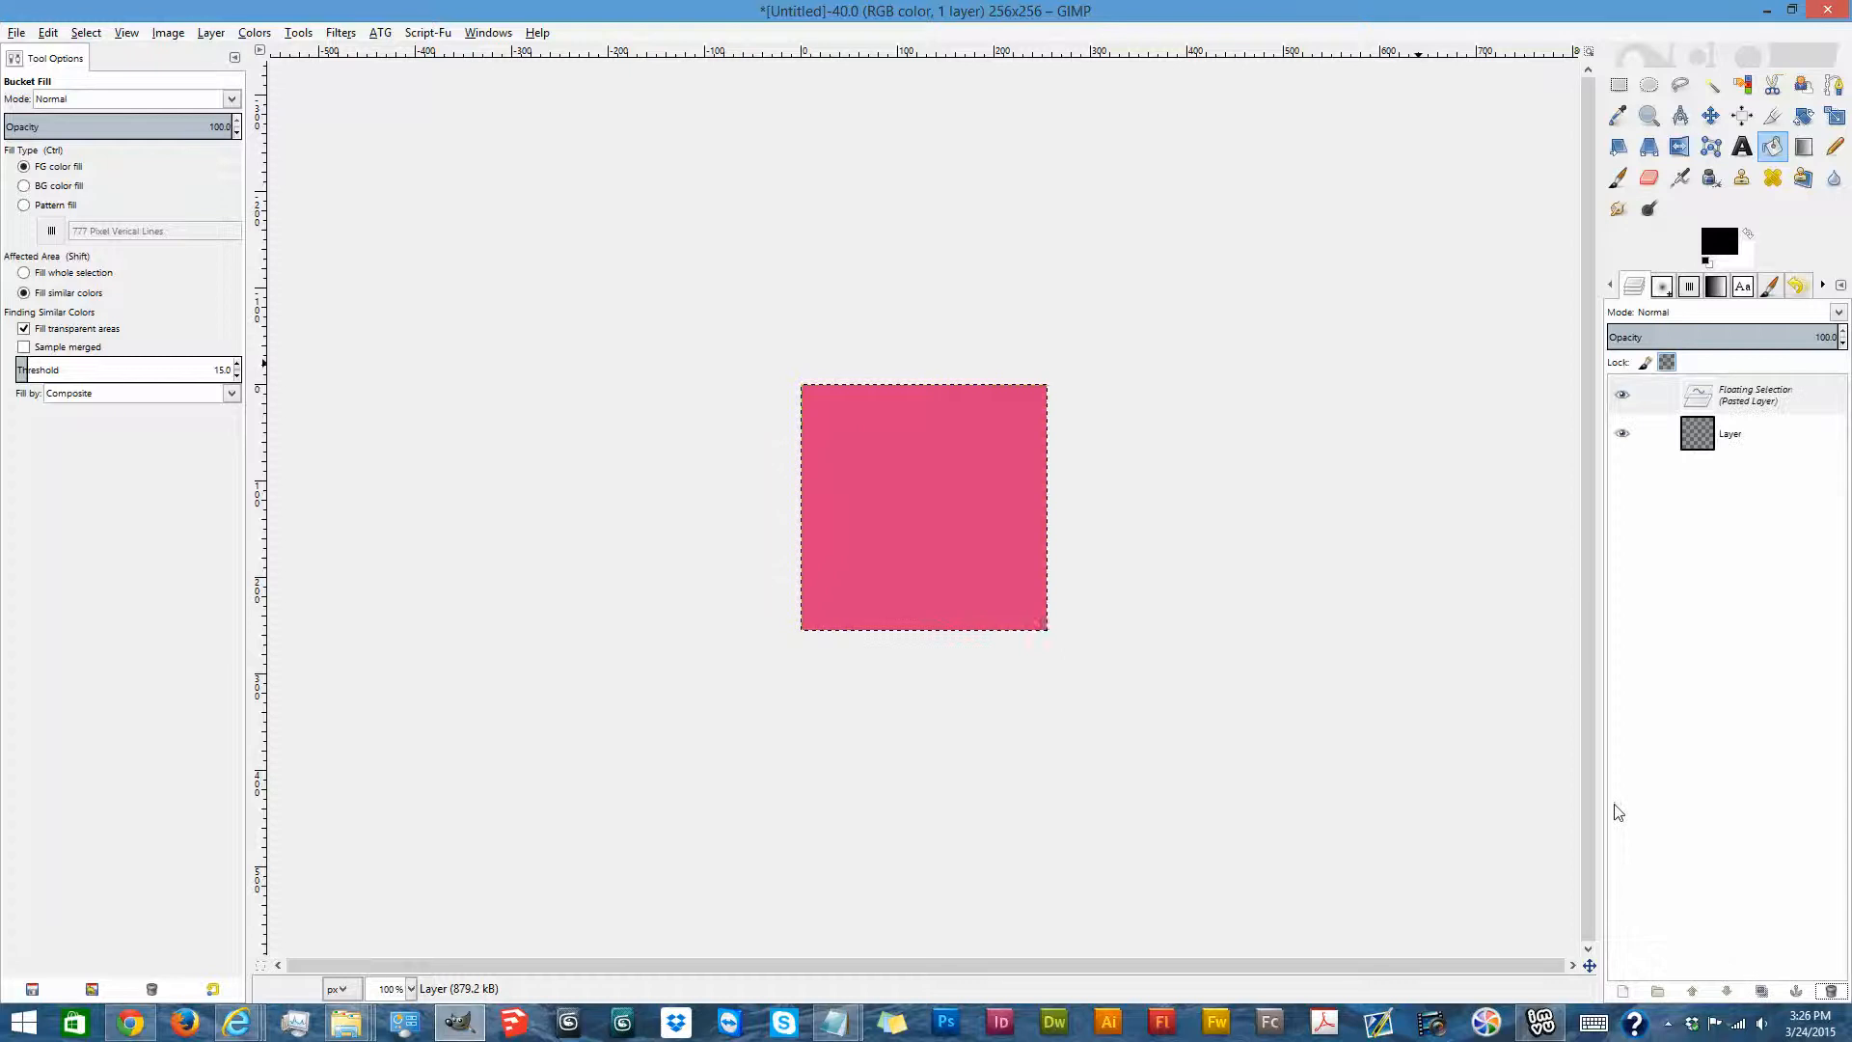
Turn the floating pasted content into its own layer and create an empty layer group directly above the original transparent layer.
click(1626, 993)
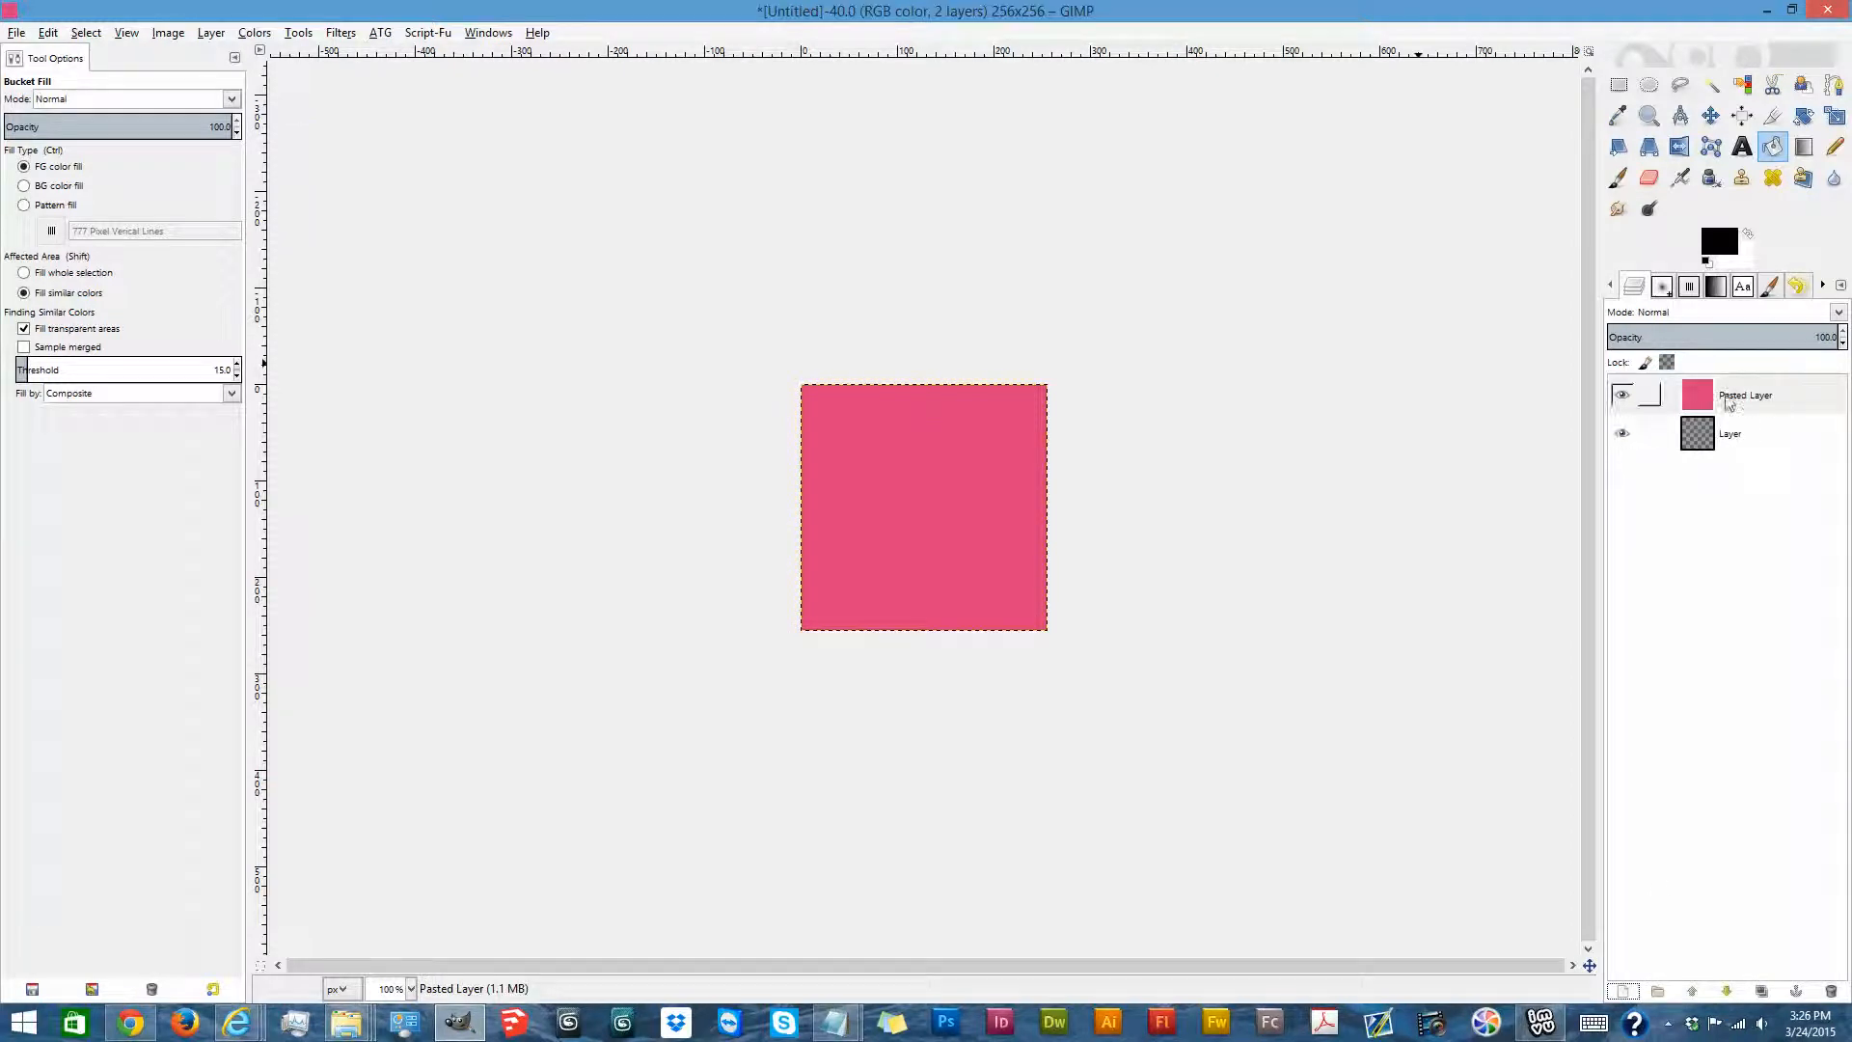
click(1734, 450)
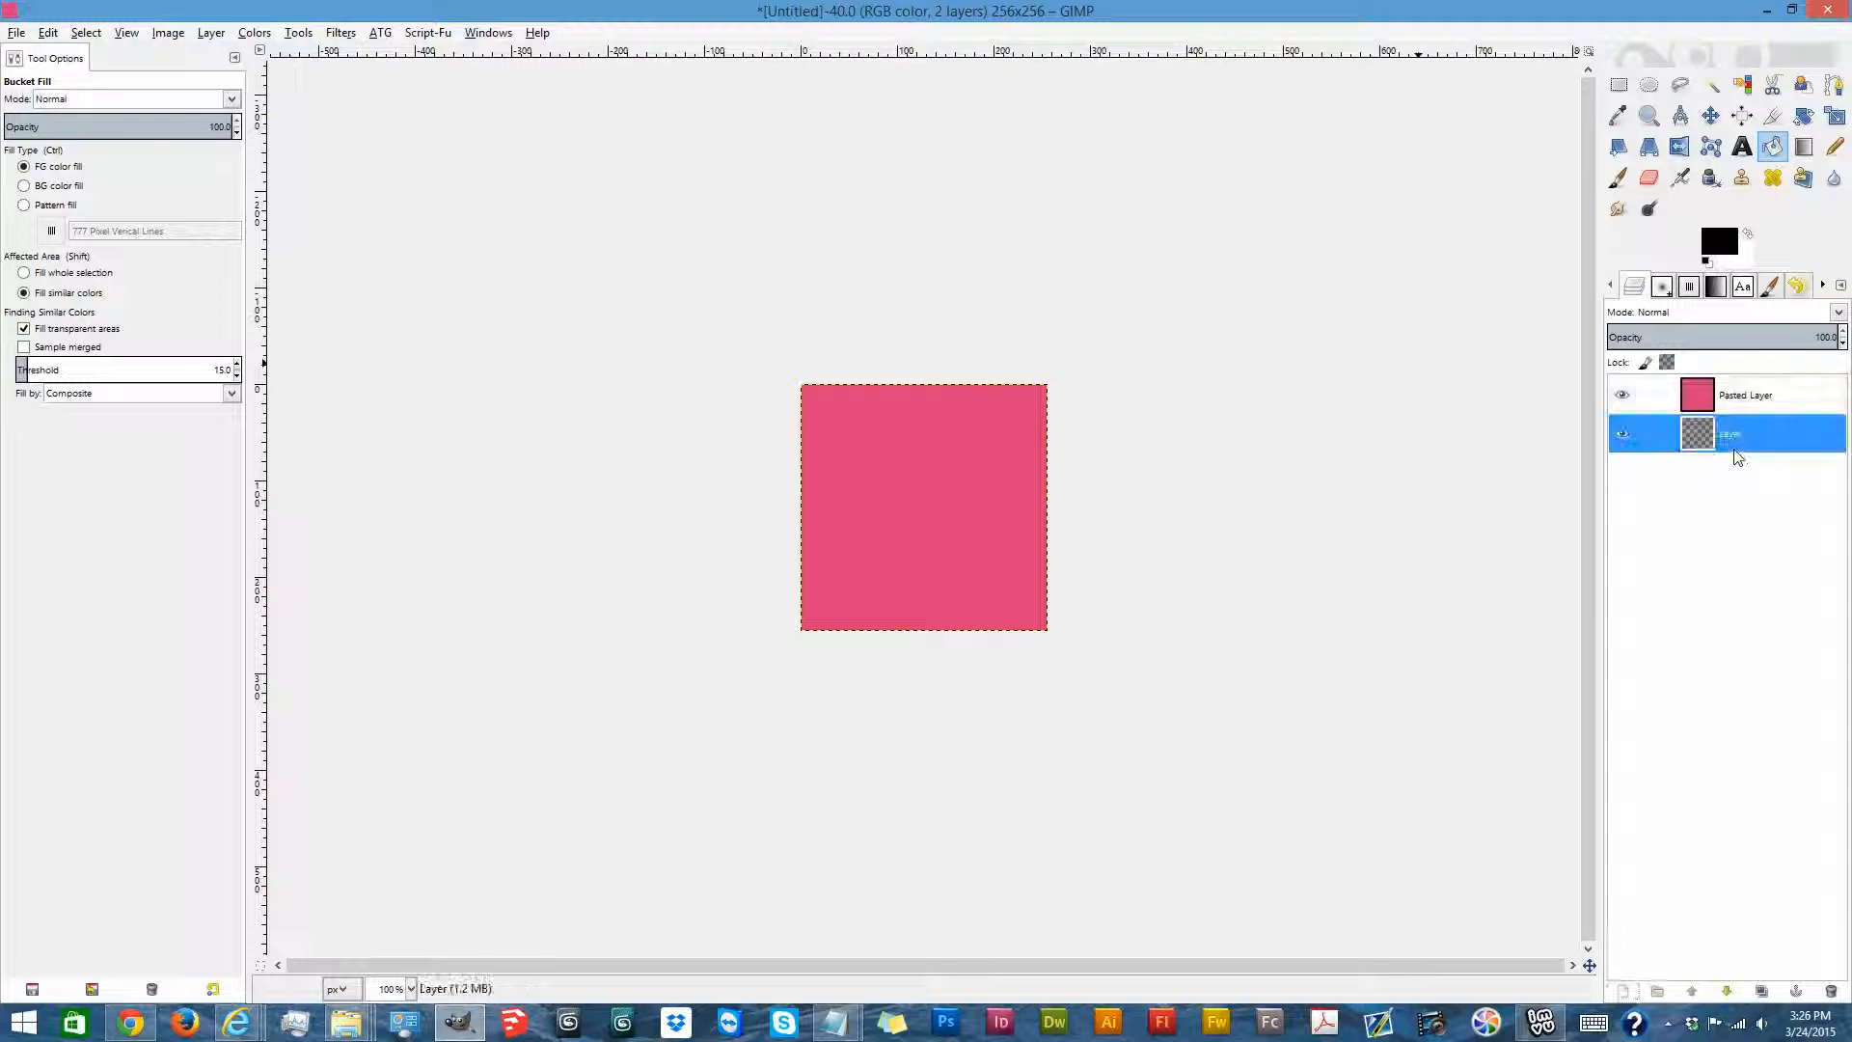
click(1657, 991)
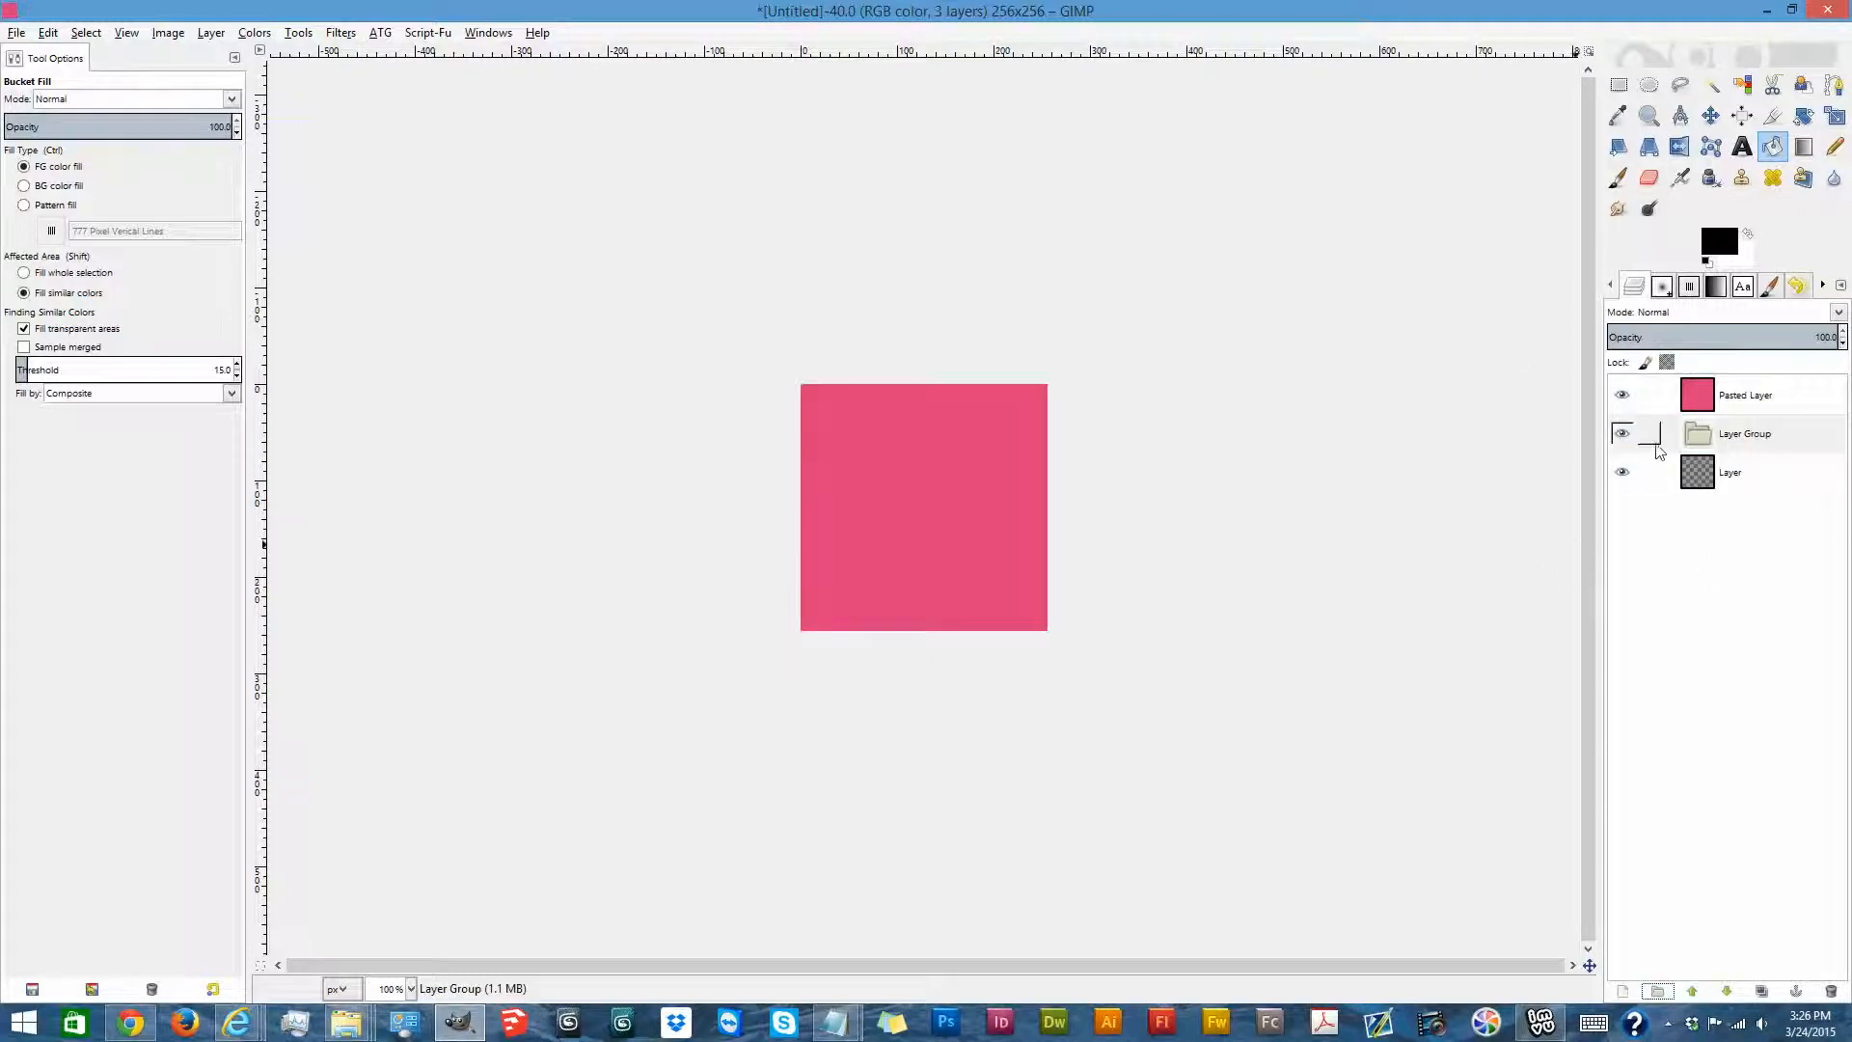
Add a transparent 256 × 256 px layer inside the empty layer group.
click(1683, 436)
click(1625, 990)
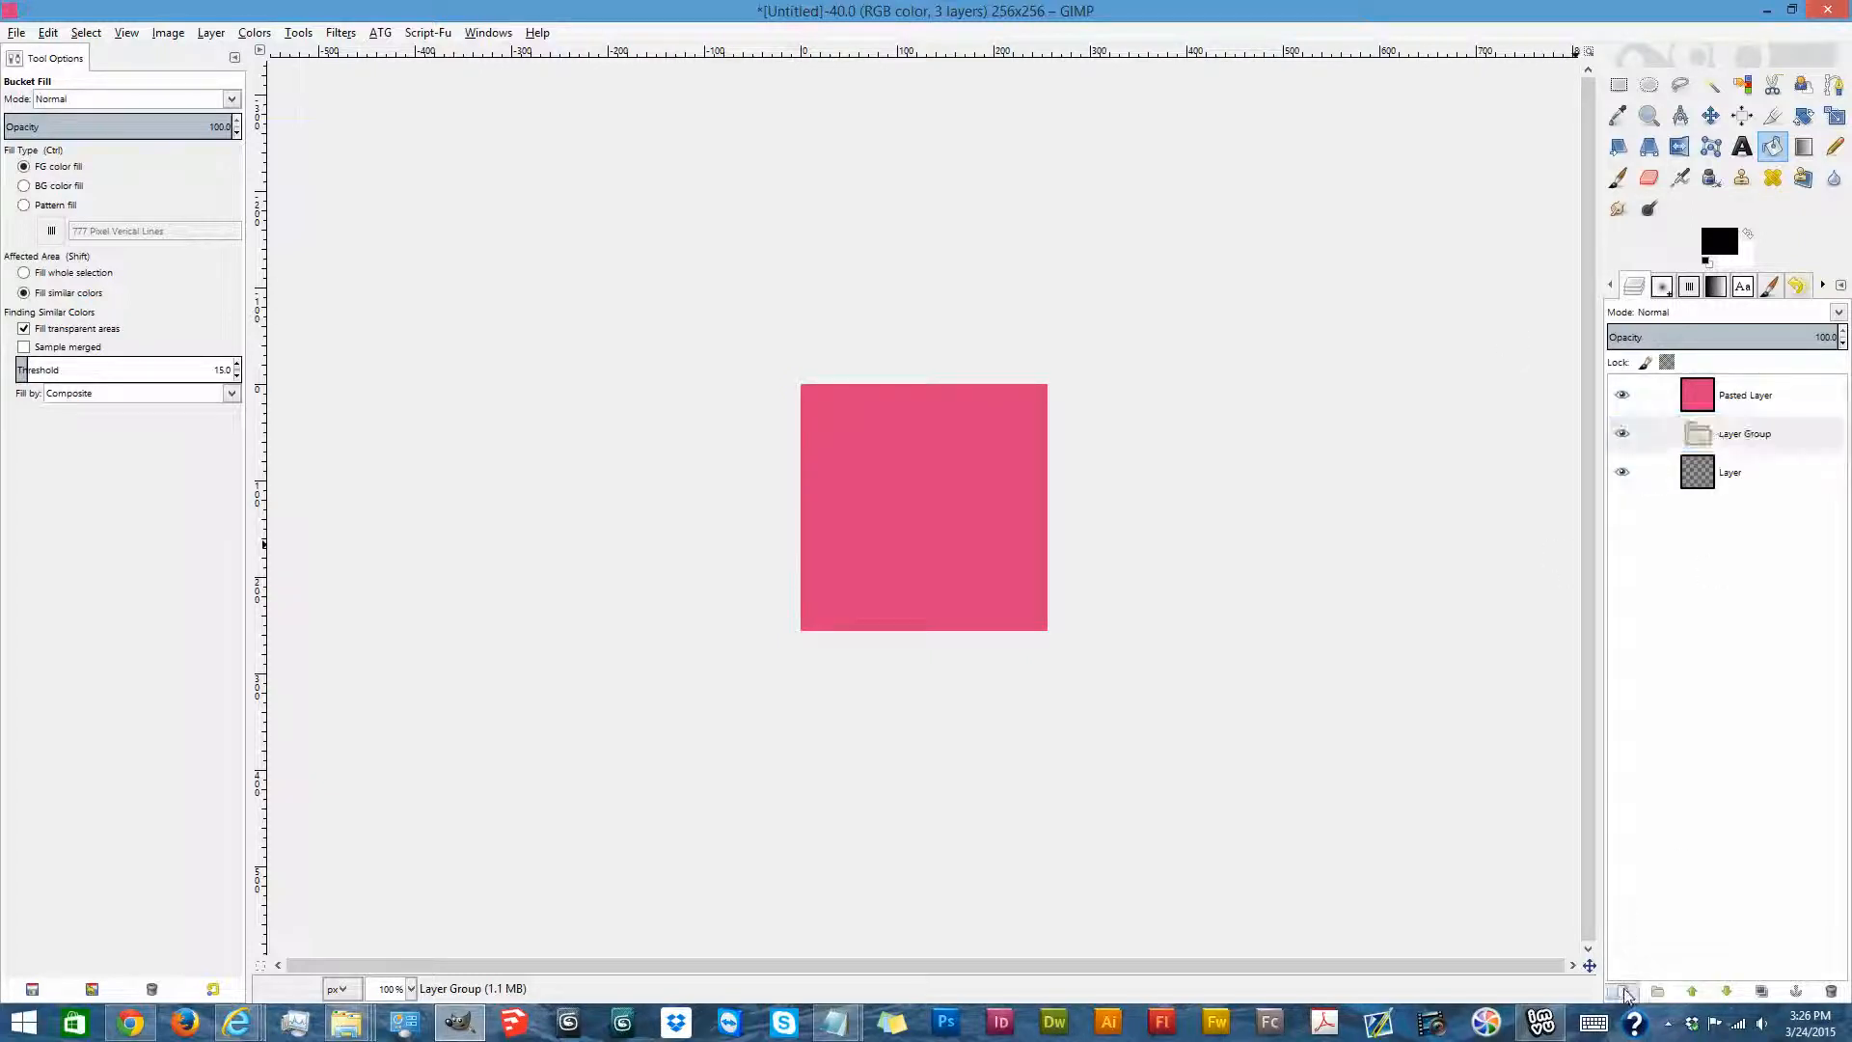
click(186, 335)
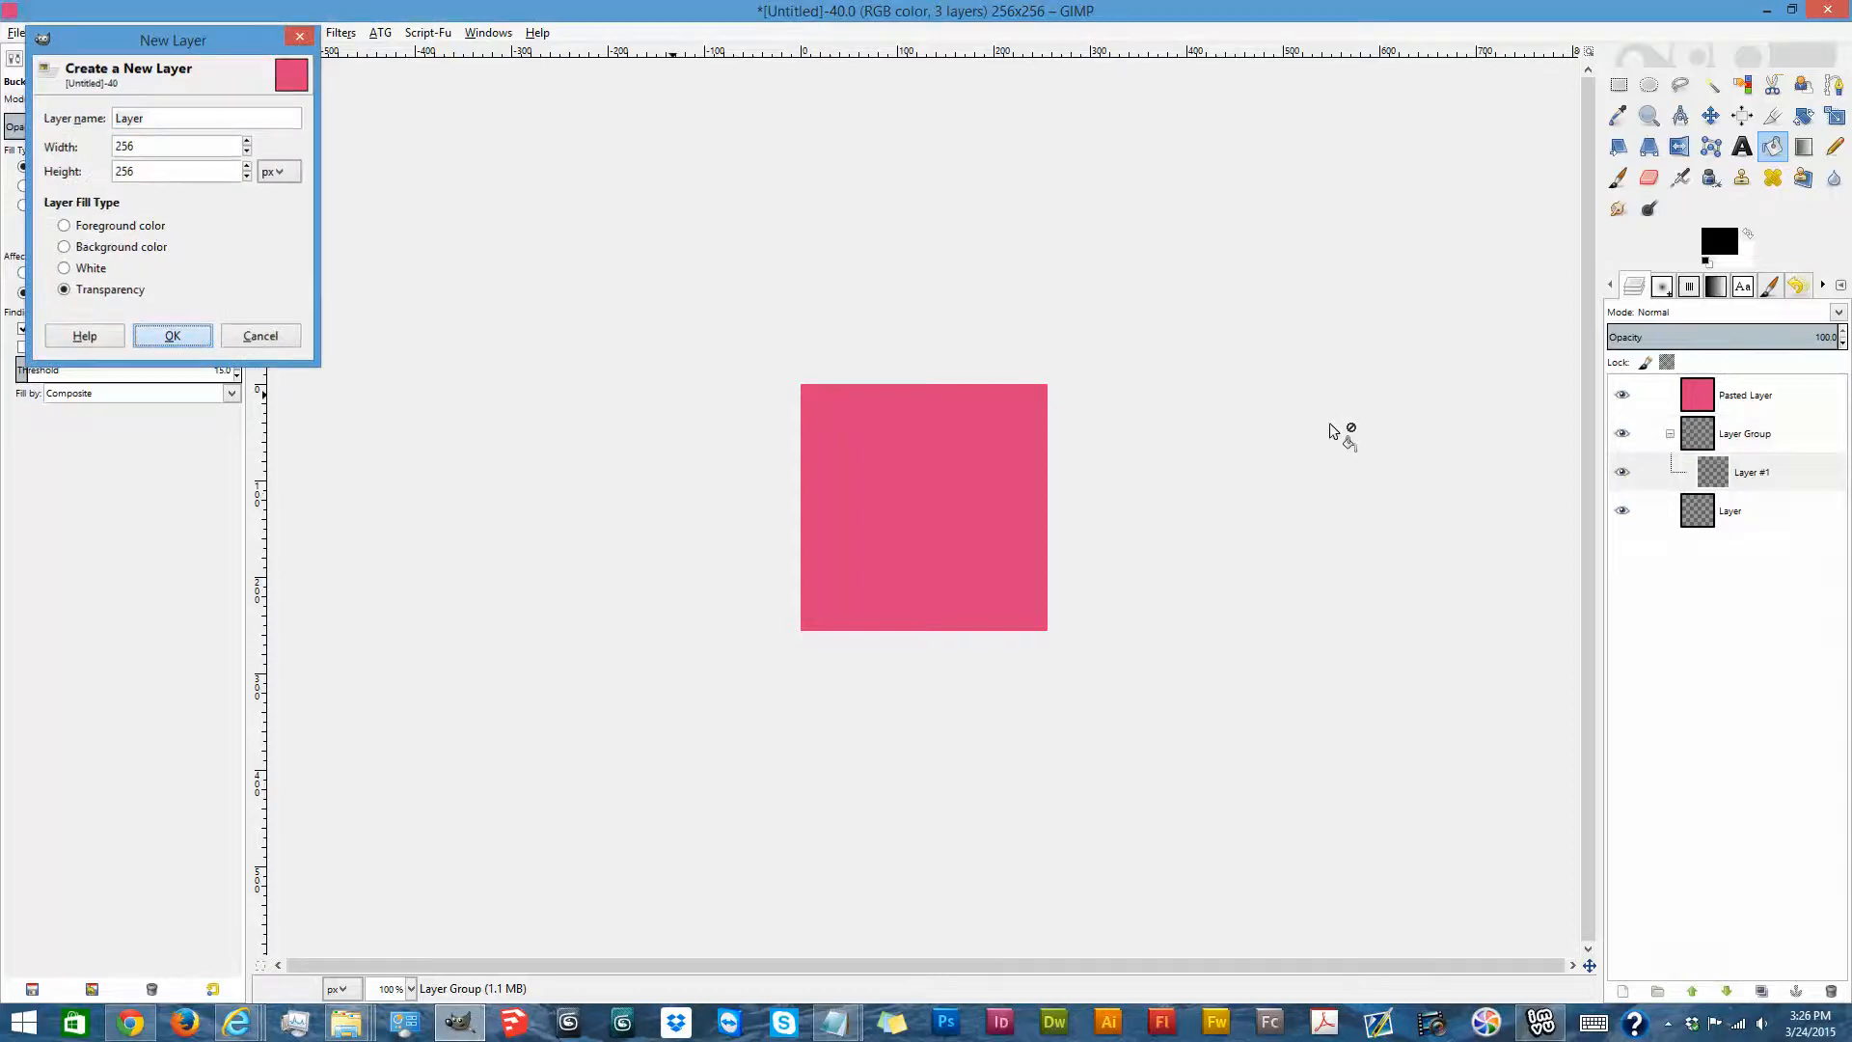
Raise the separate transparent layer above the layer group and delete the pasted pink layer.
click(1708, 521)
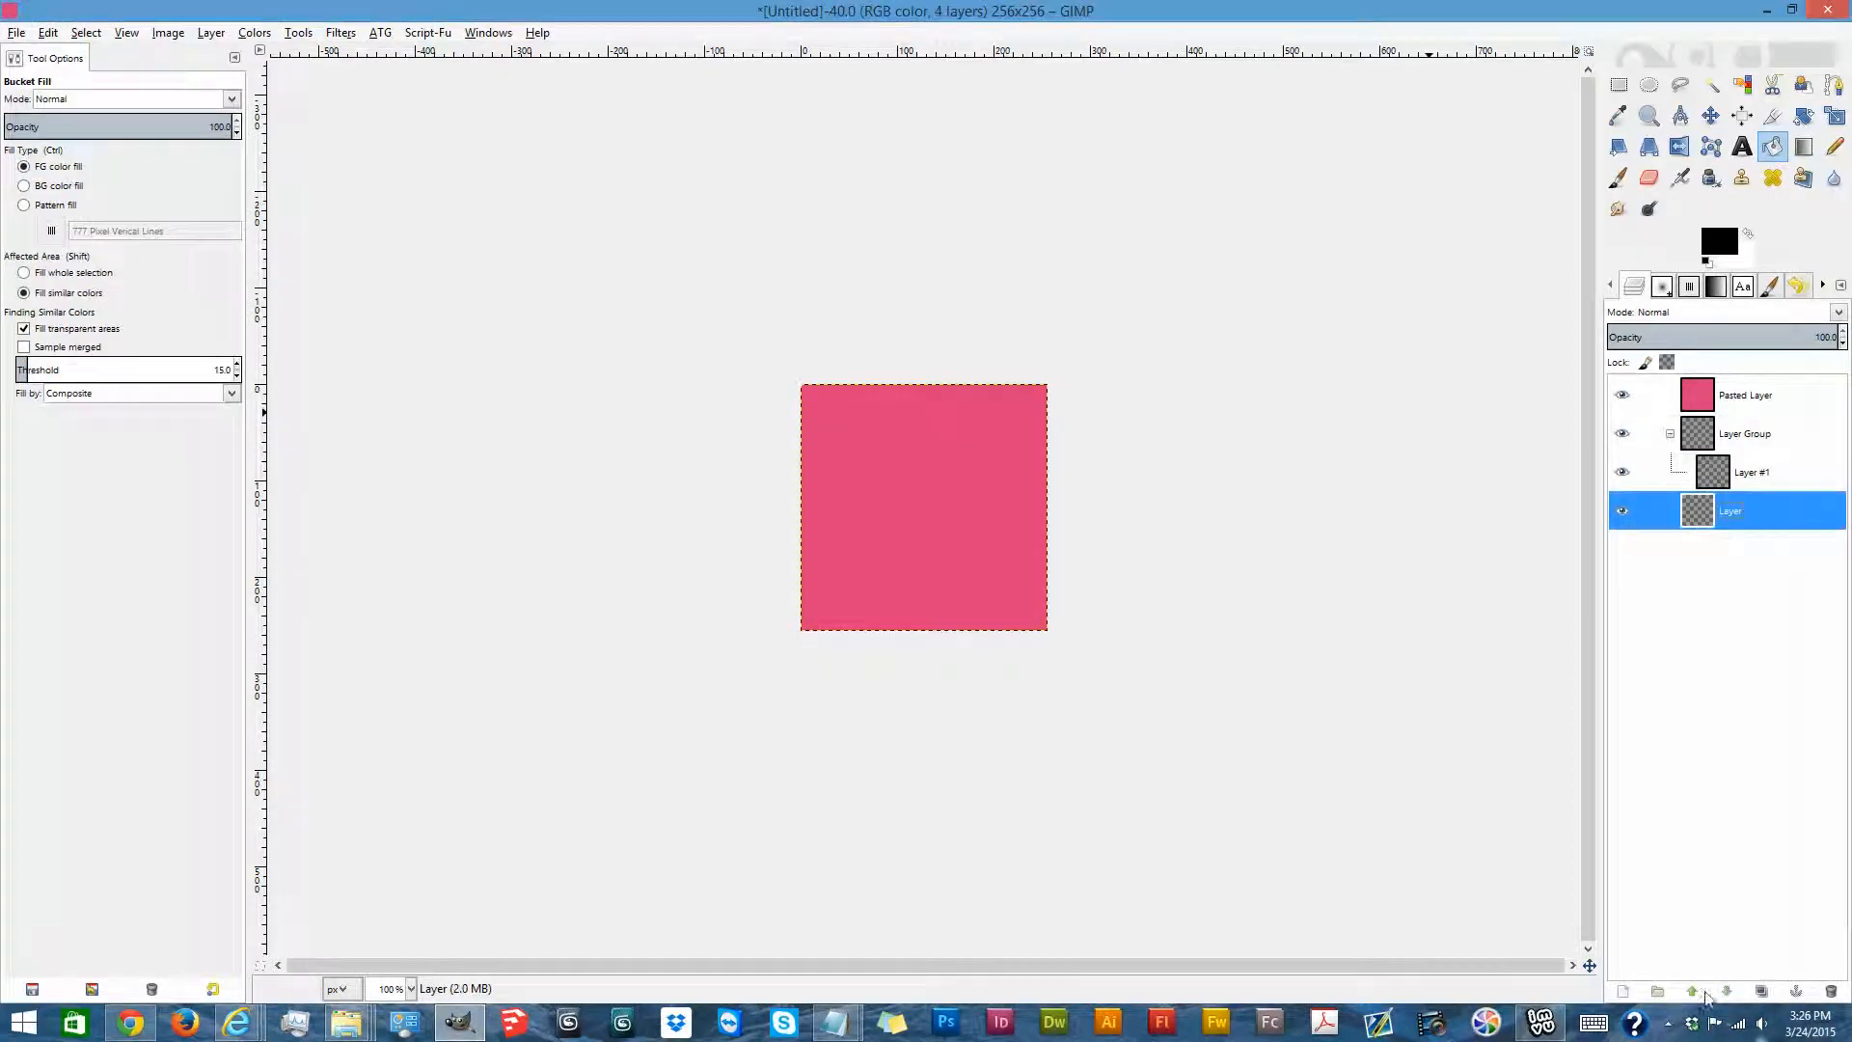
click(1692, 991)
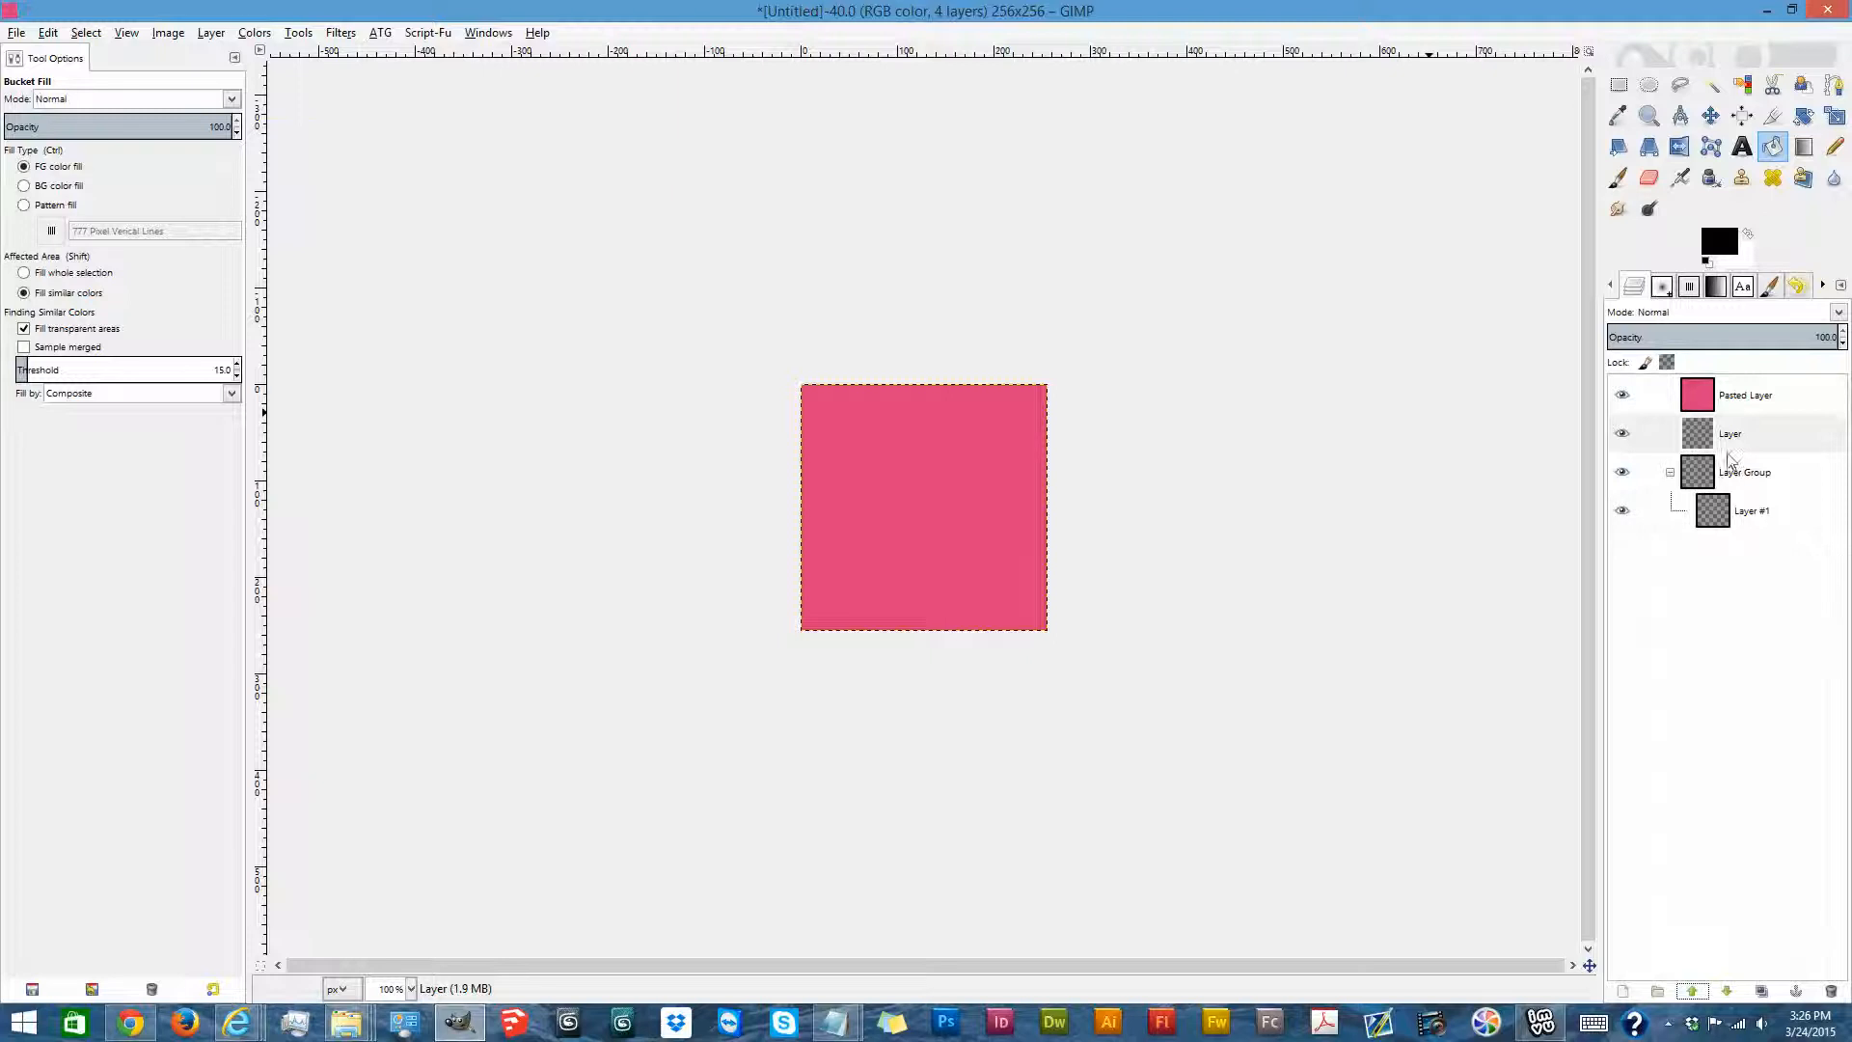
click(1645, 511)
drag(1645, 394, 1731, 512)
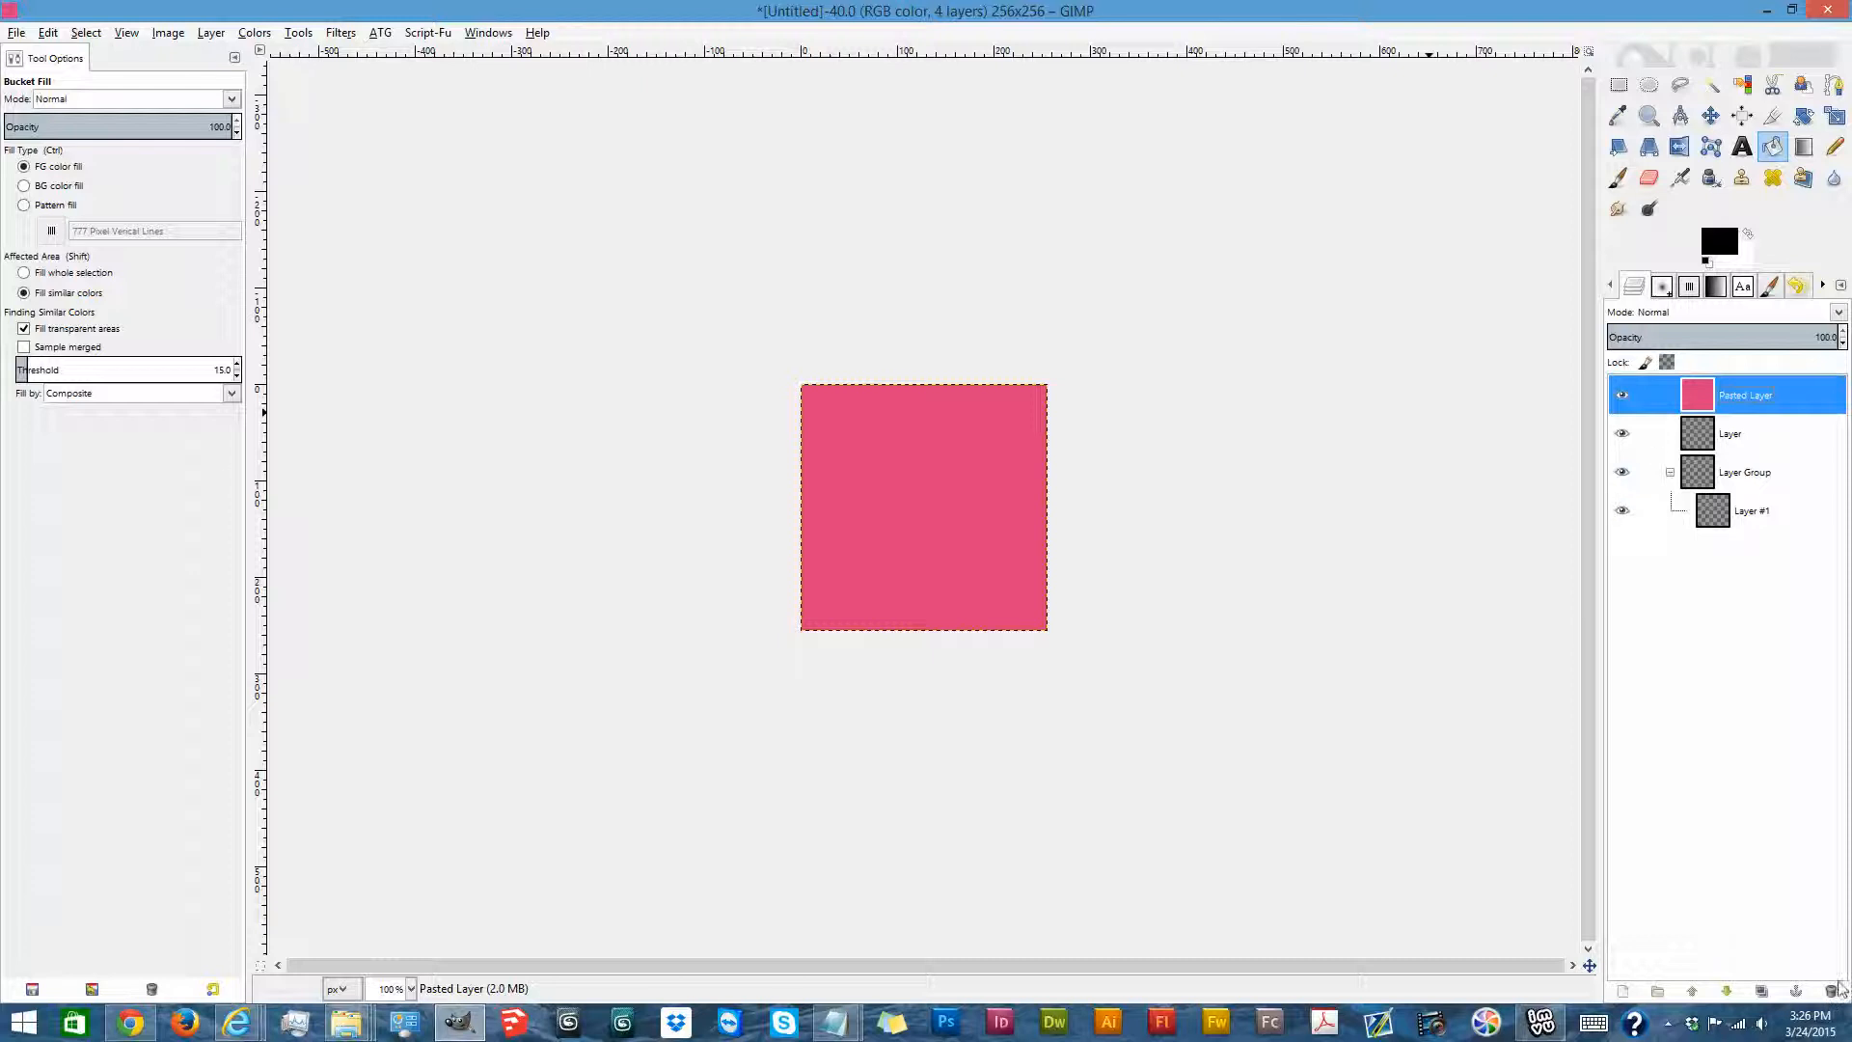
click(1831, 991)
Duplicate the transparent layer inside the group four times to make five layers in it.
click(1719, 471)
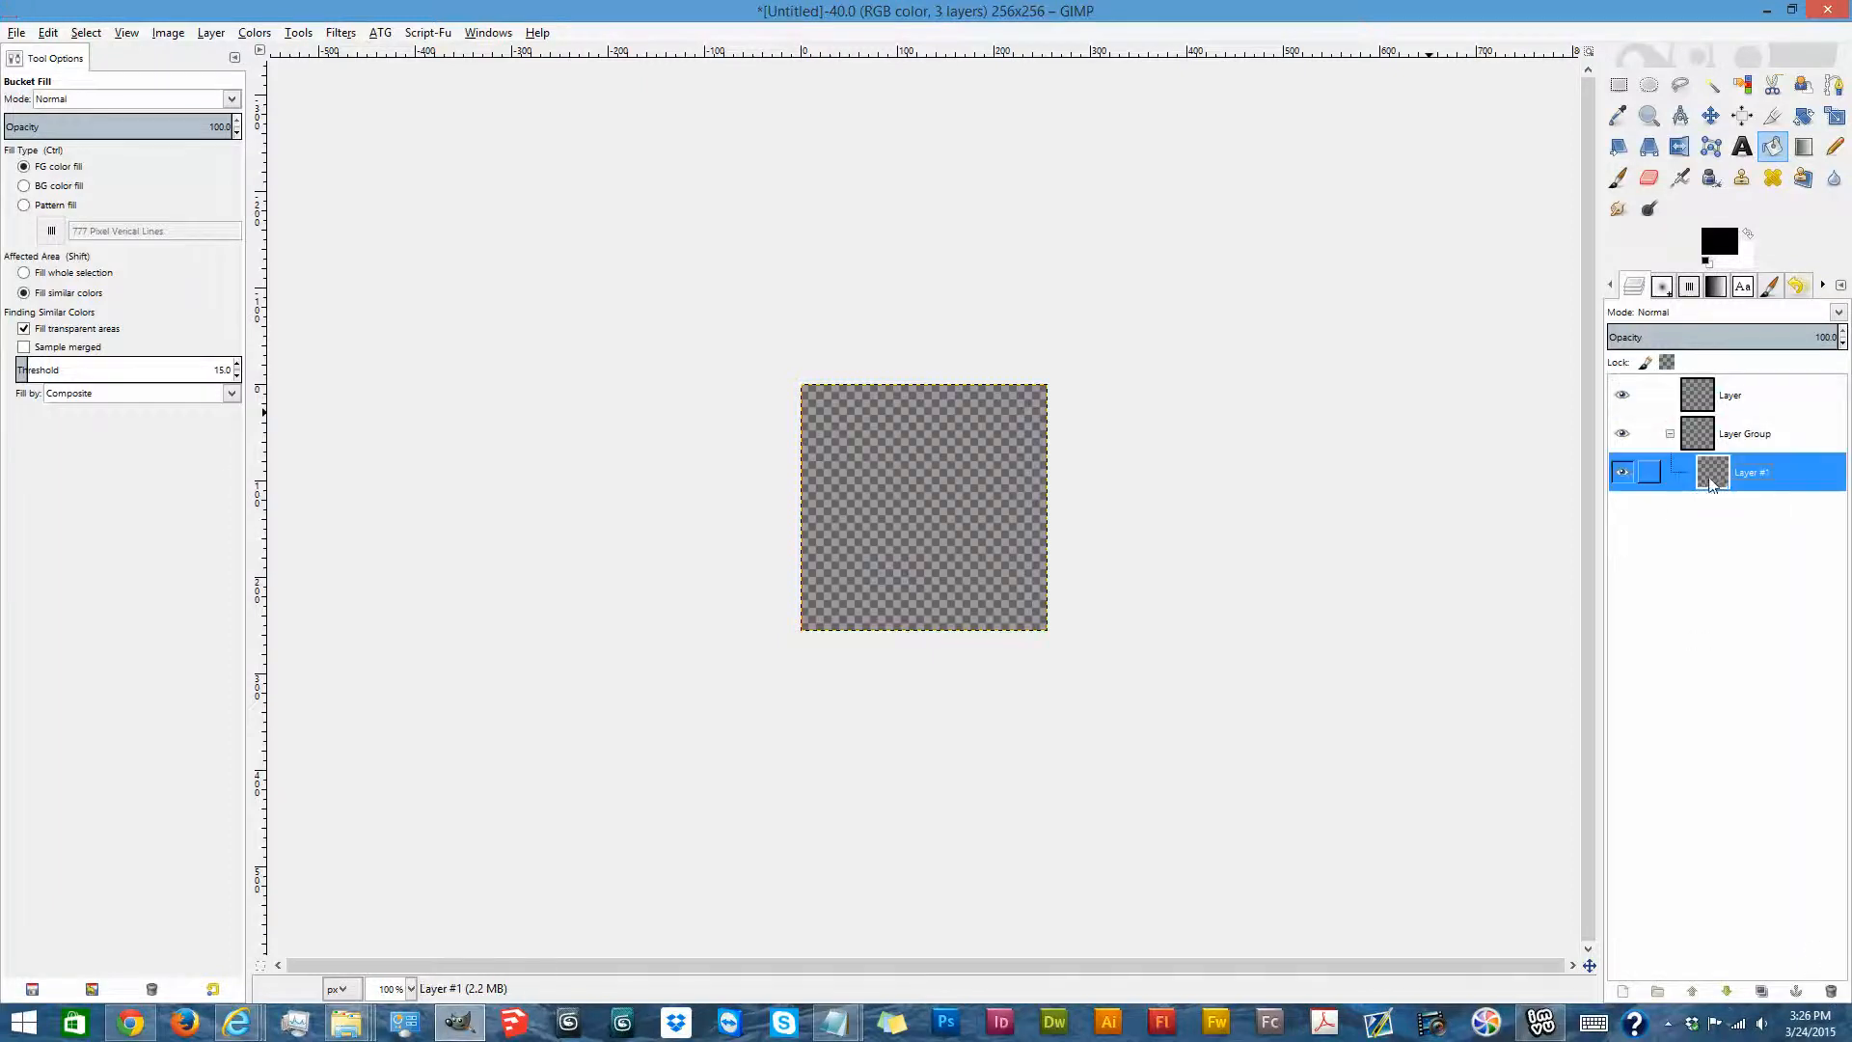
click(1761, 991)
click(1761, 990)
click(1761, 991)
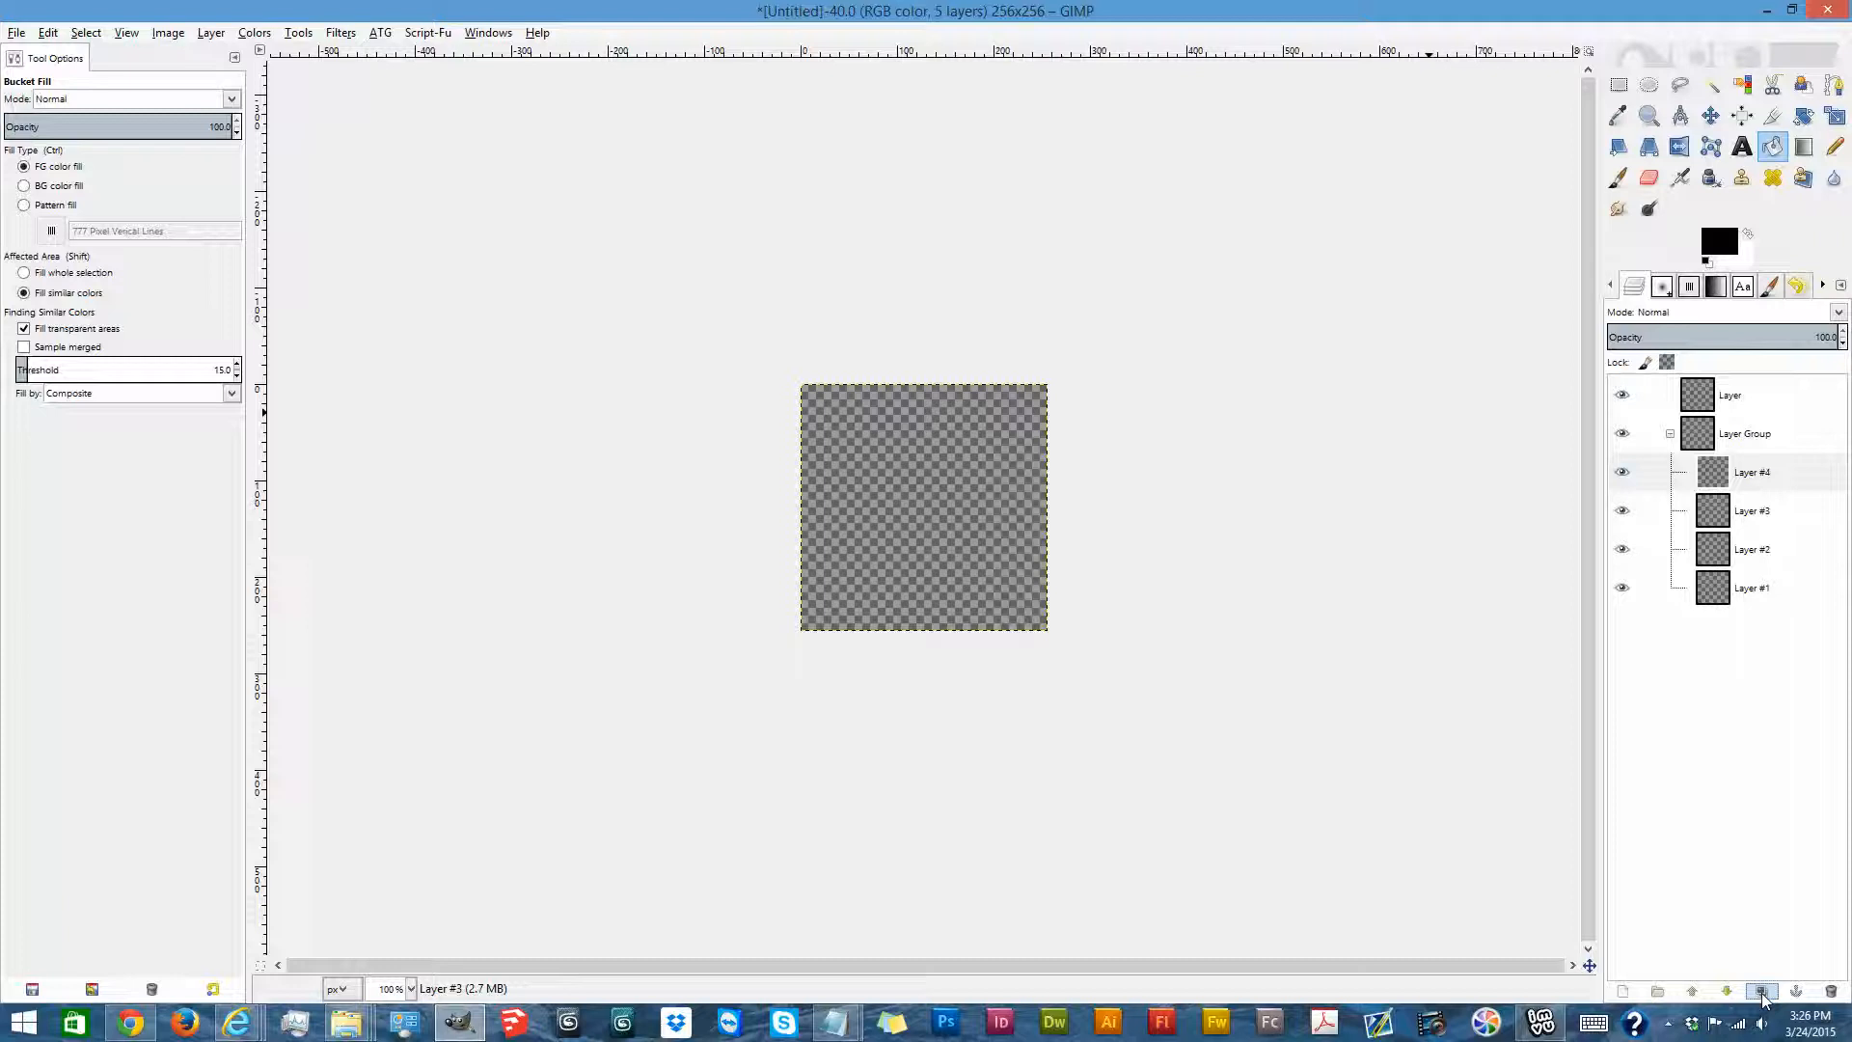
click(1761, 990)
Fill Layer #1 at the bottom of the group with the pink color dc3c7c.
click(1736, 628)
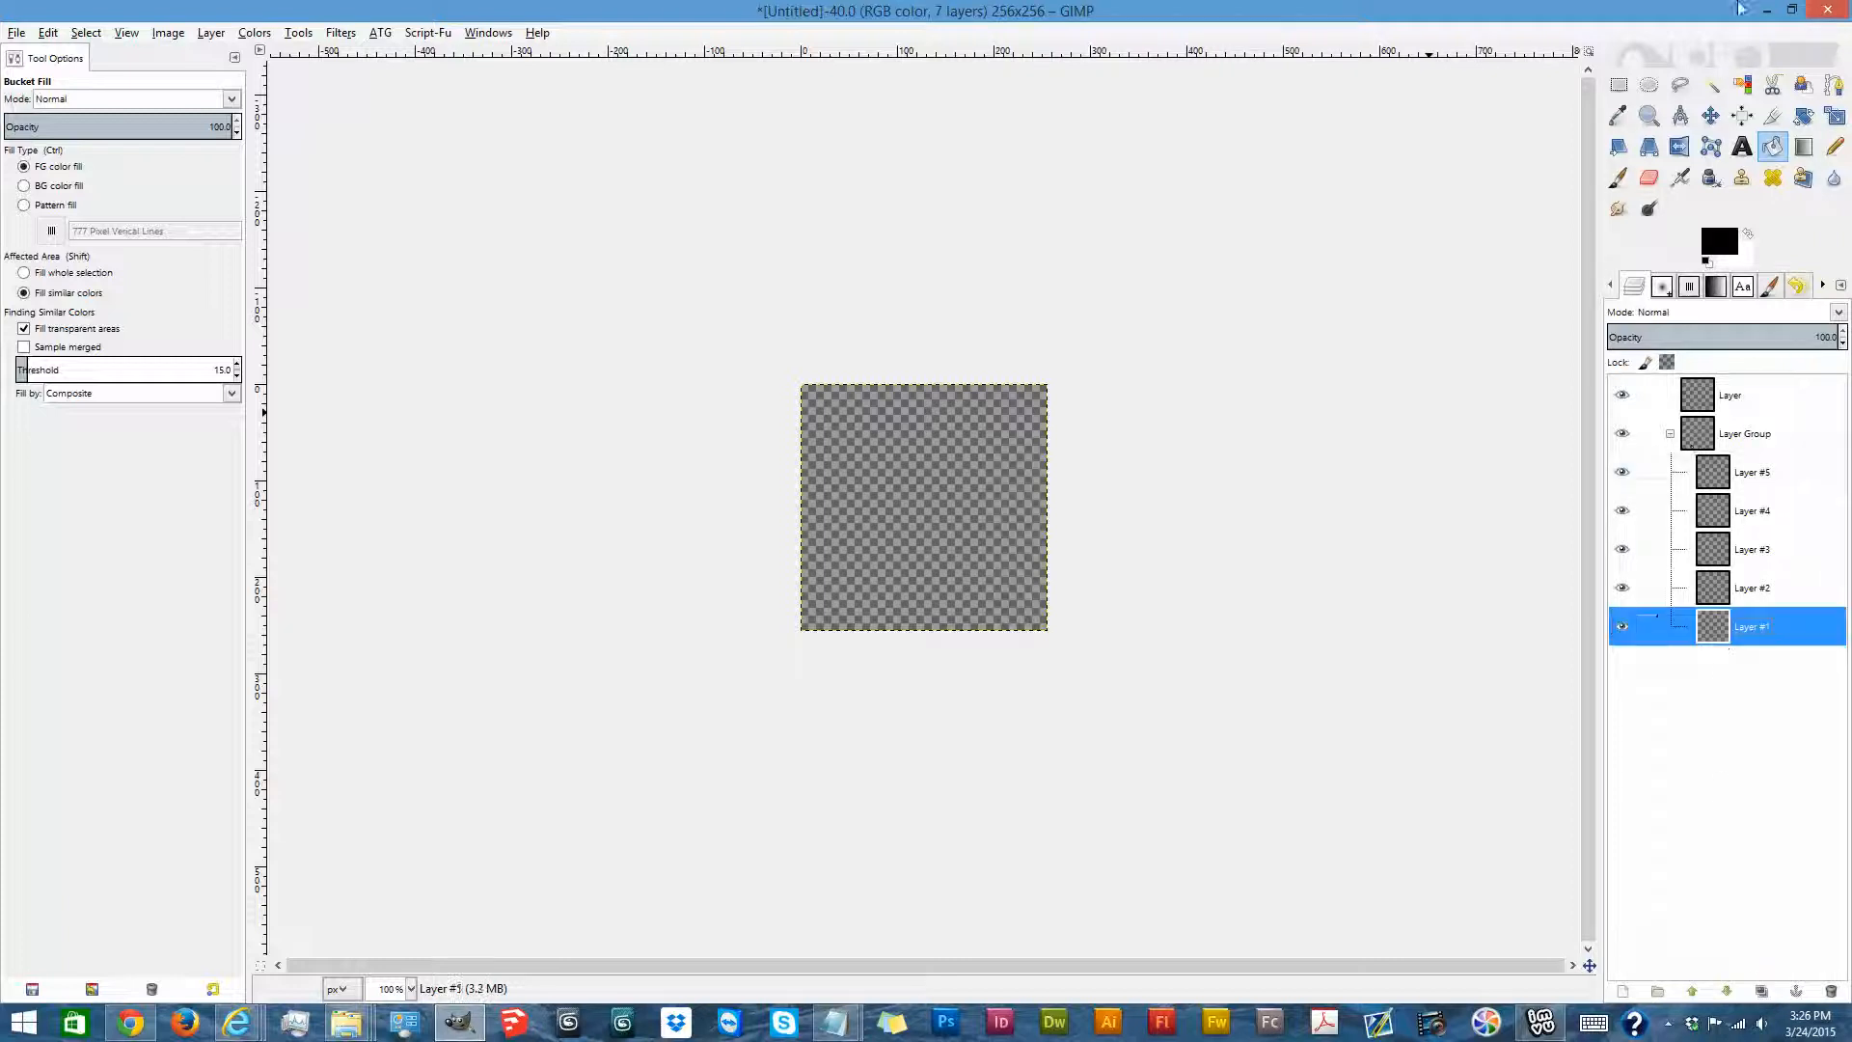
click(1724, 243)
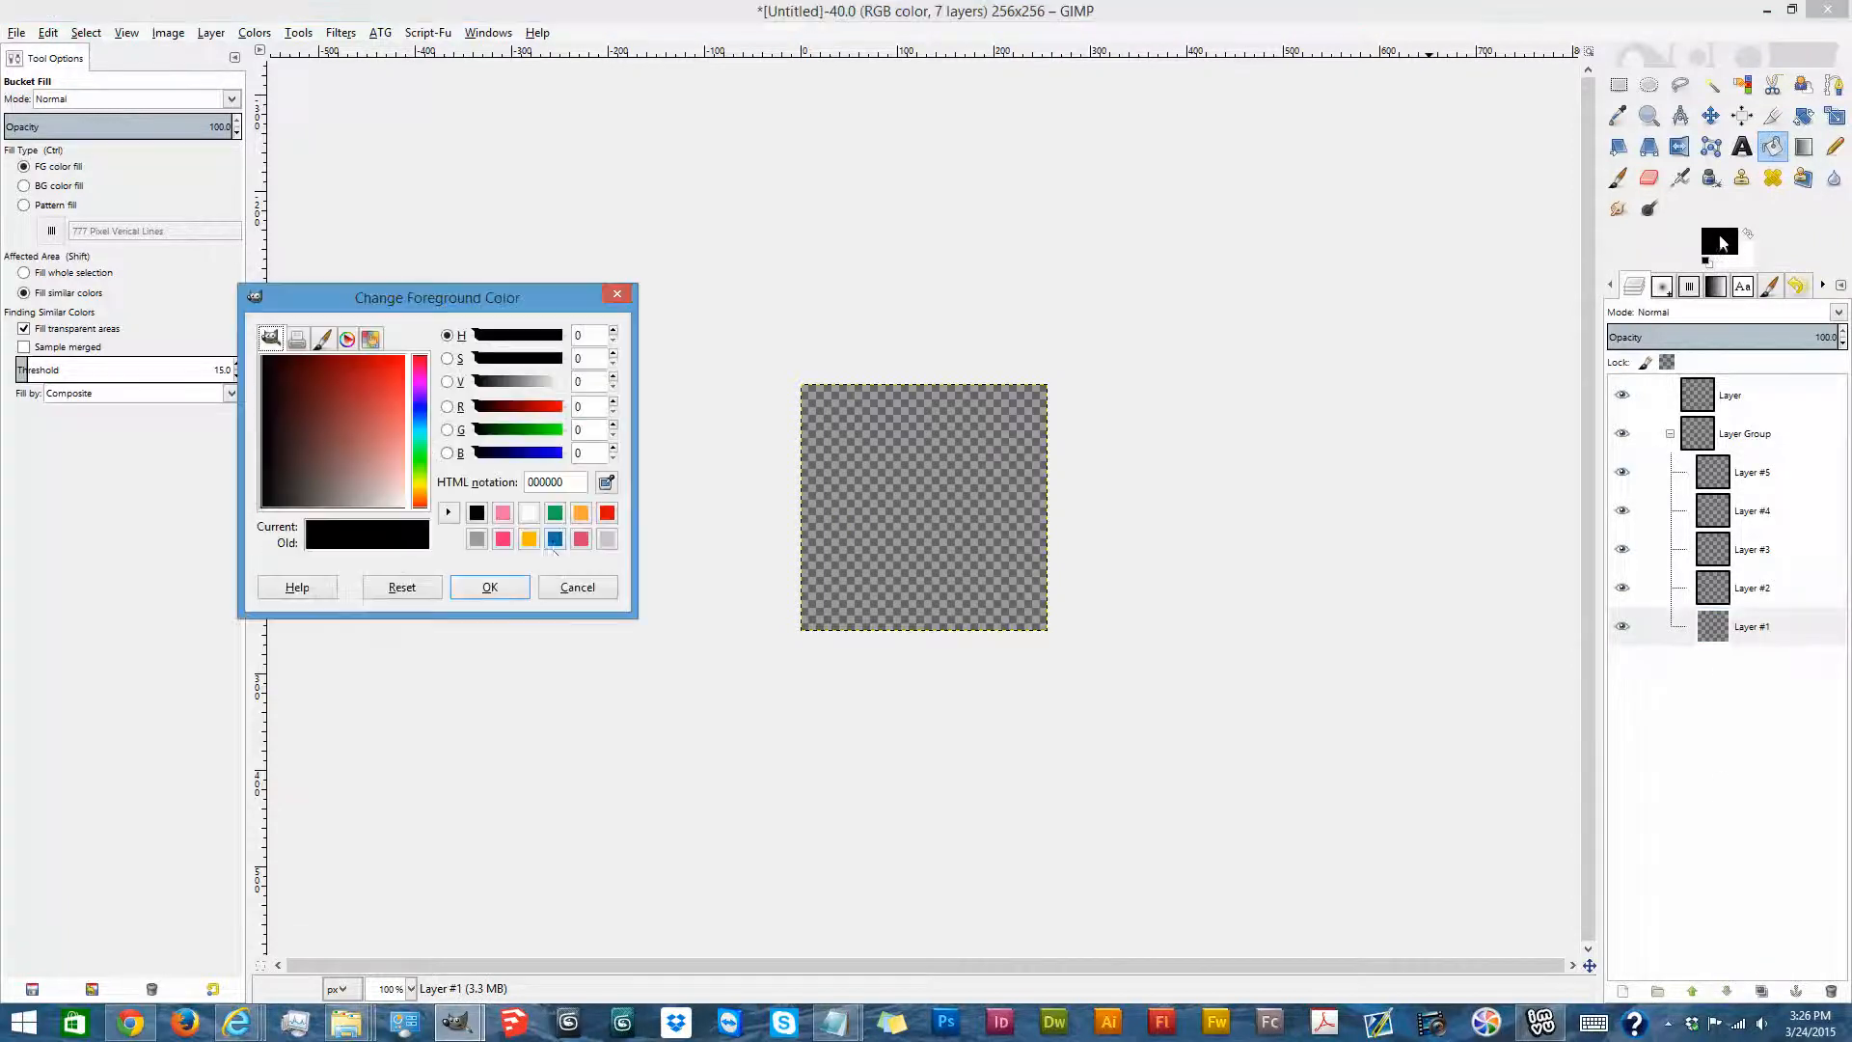
click(580, 538)
click(1640, 627)
click(975, 506)
Fill Layer #2 with the blue color 0d6da9.
click(1700, 595)
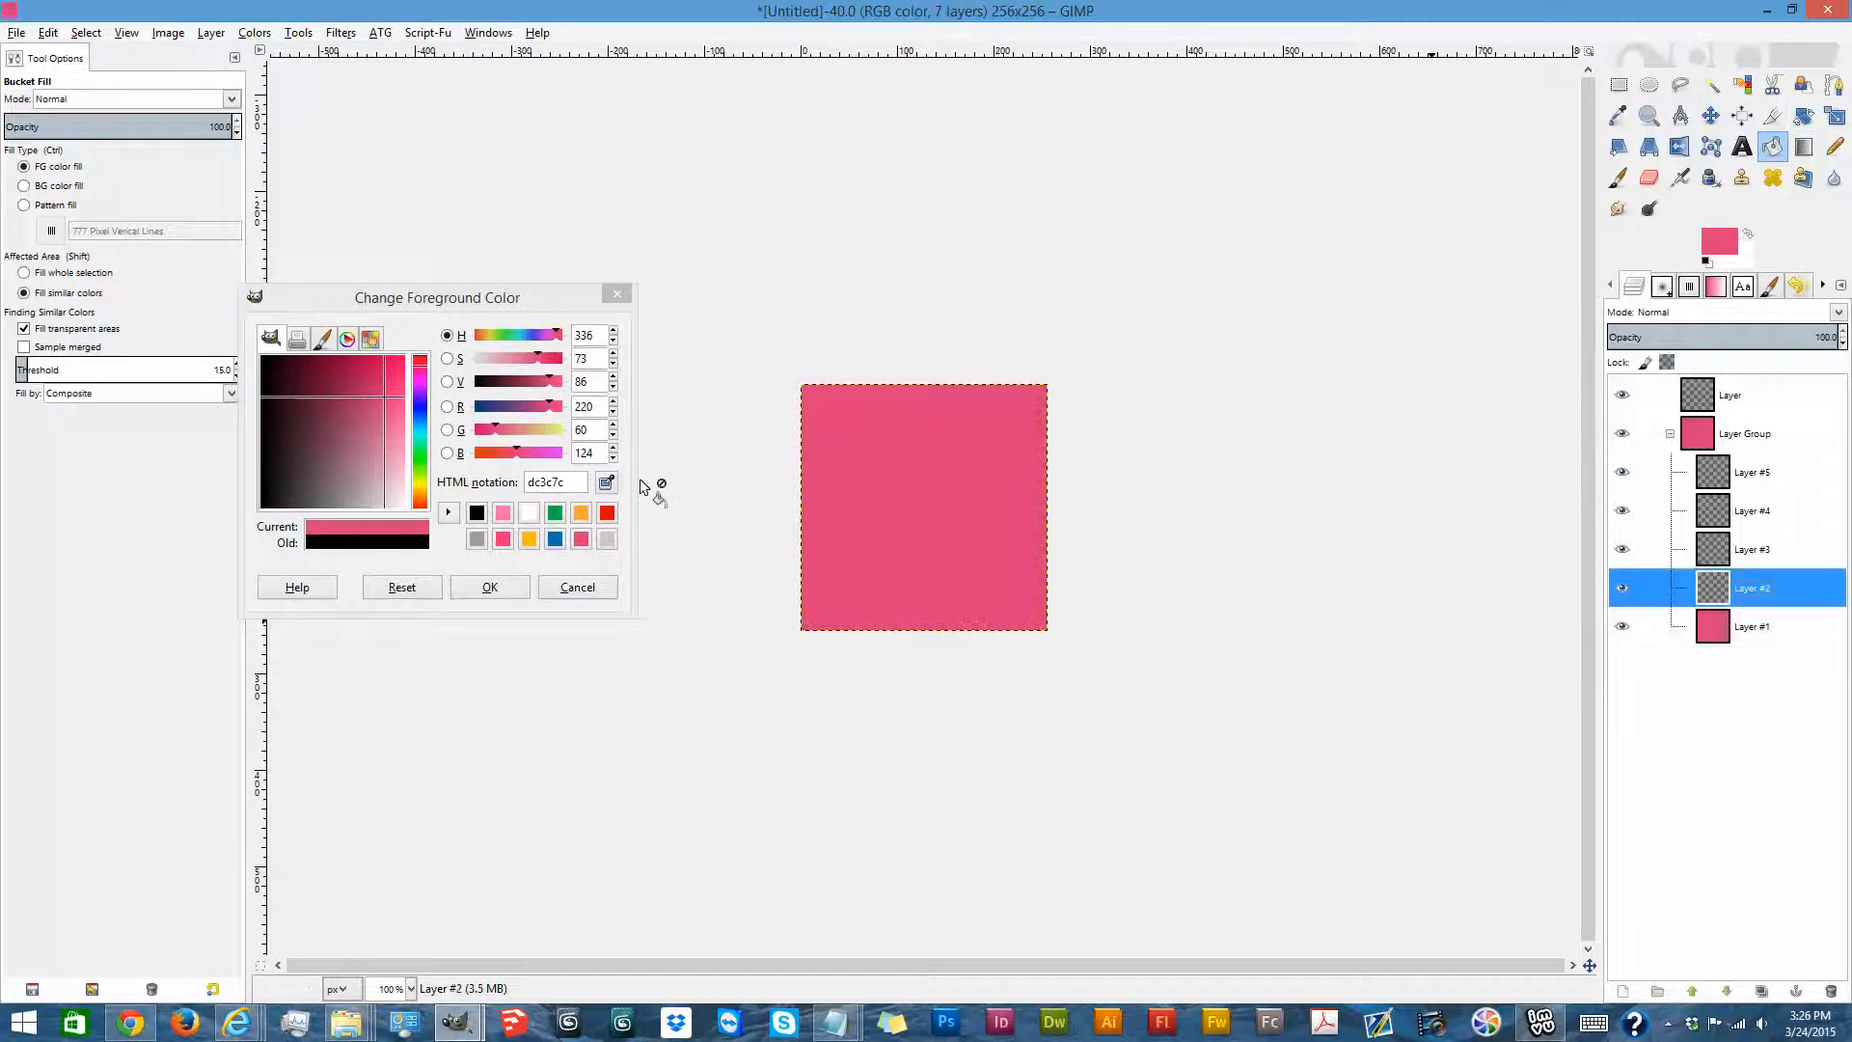
click(555, 538)
click(1310, 539)
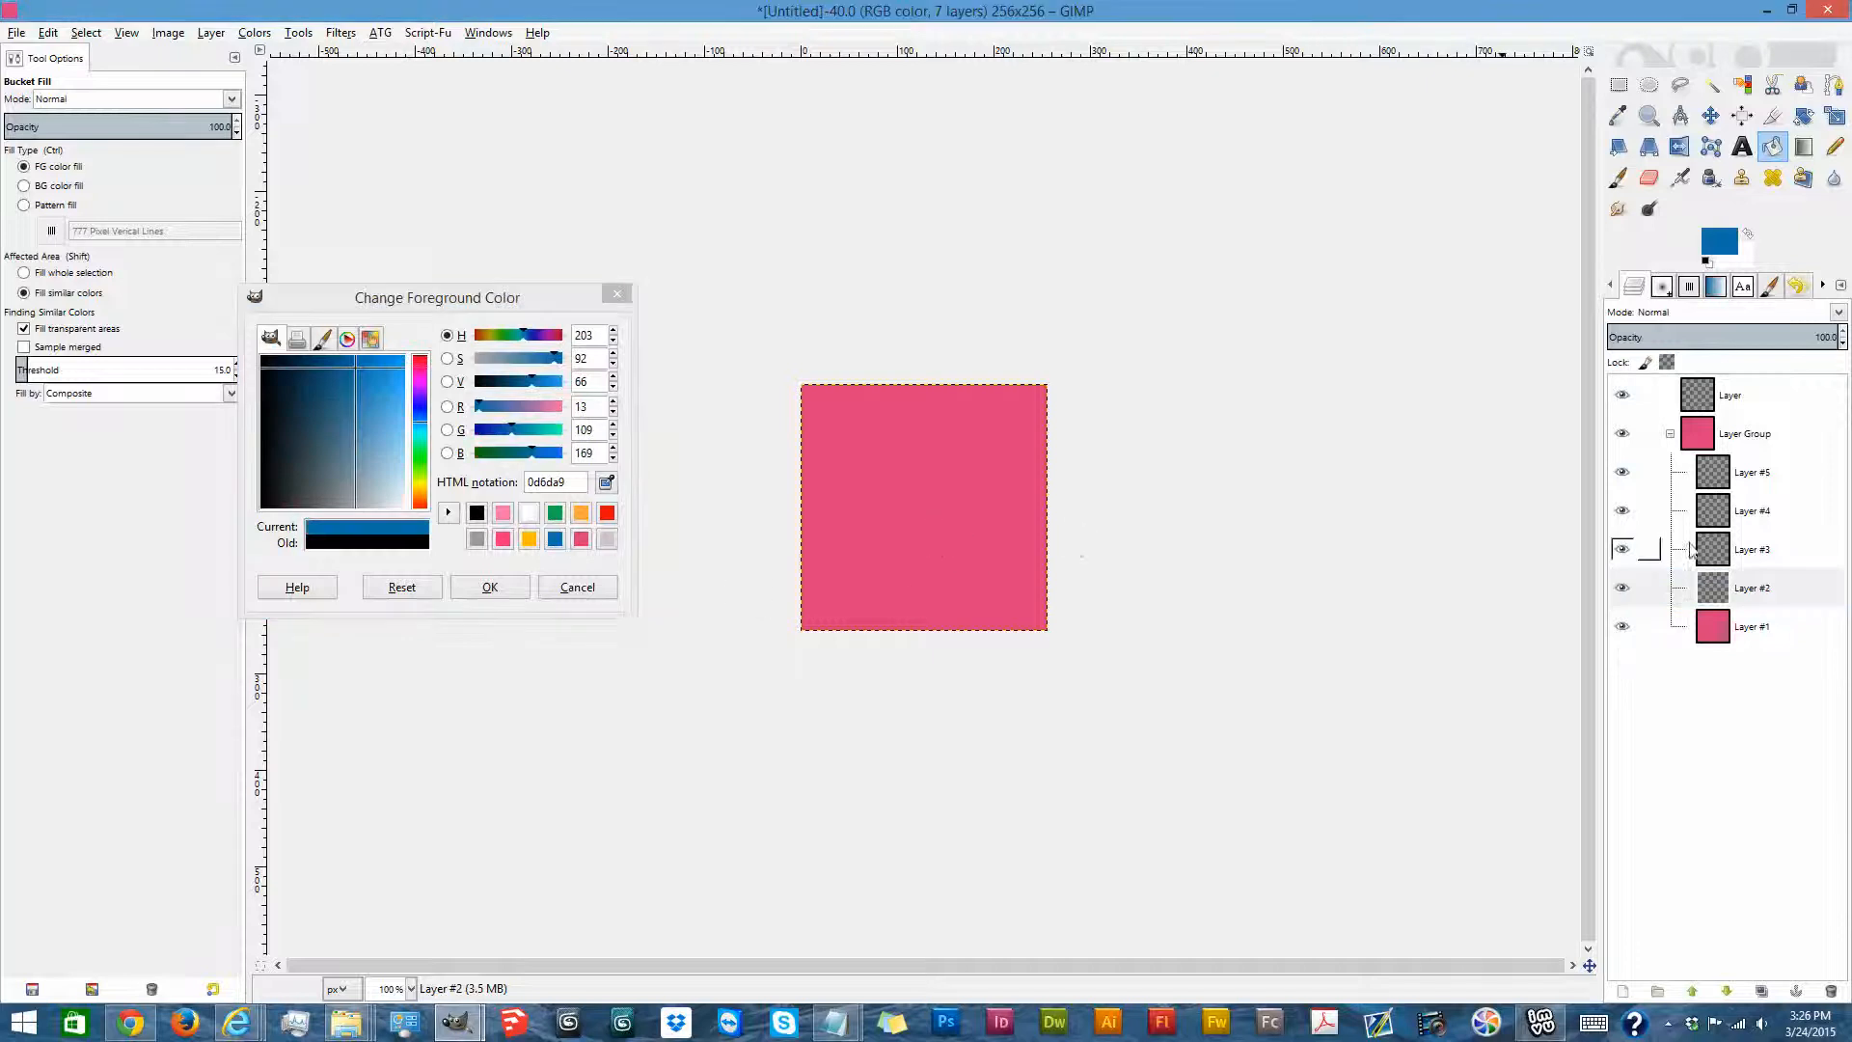
click(902, 504)
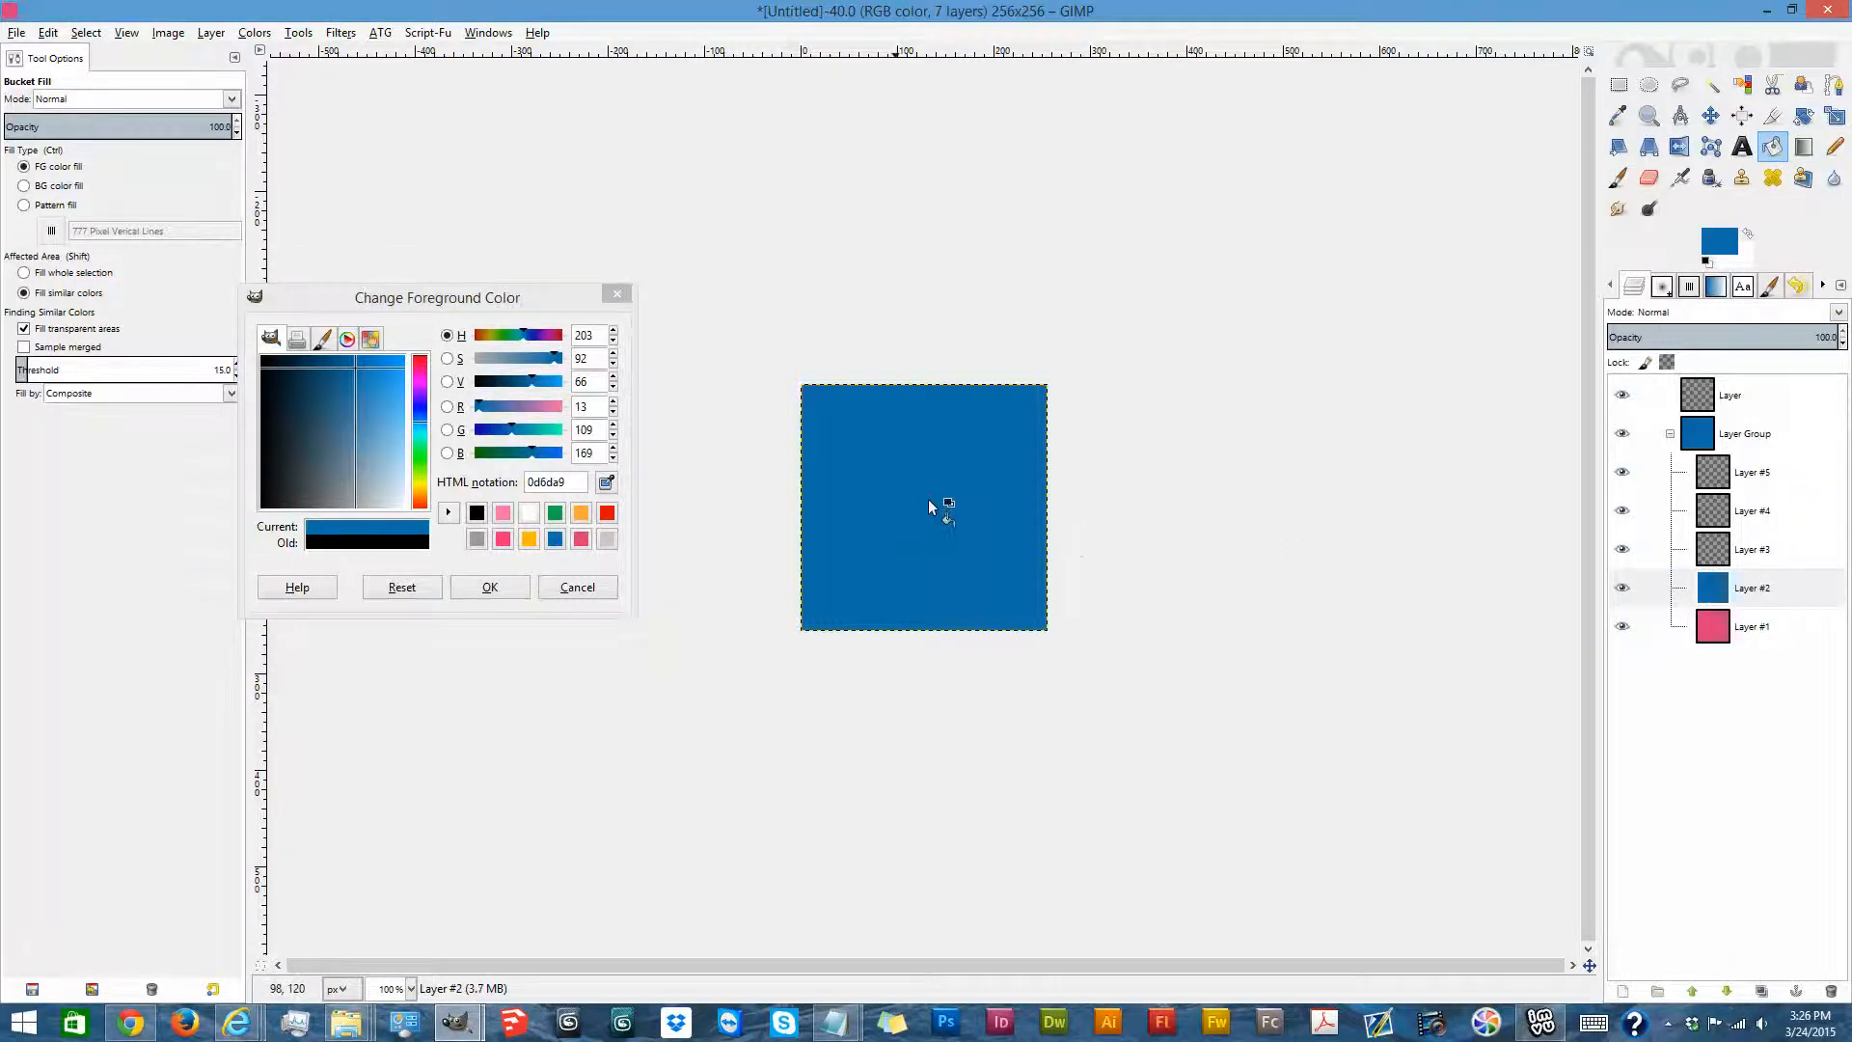
Fill Layer #3 with the orange color ffa734.
click(1727, 557)
click(580, 515)
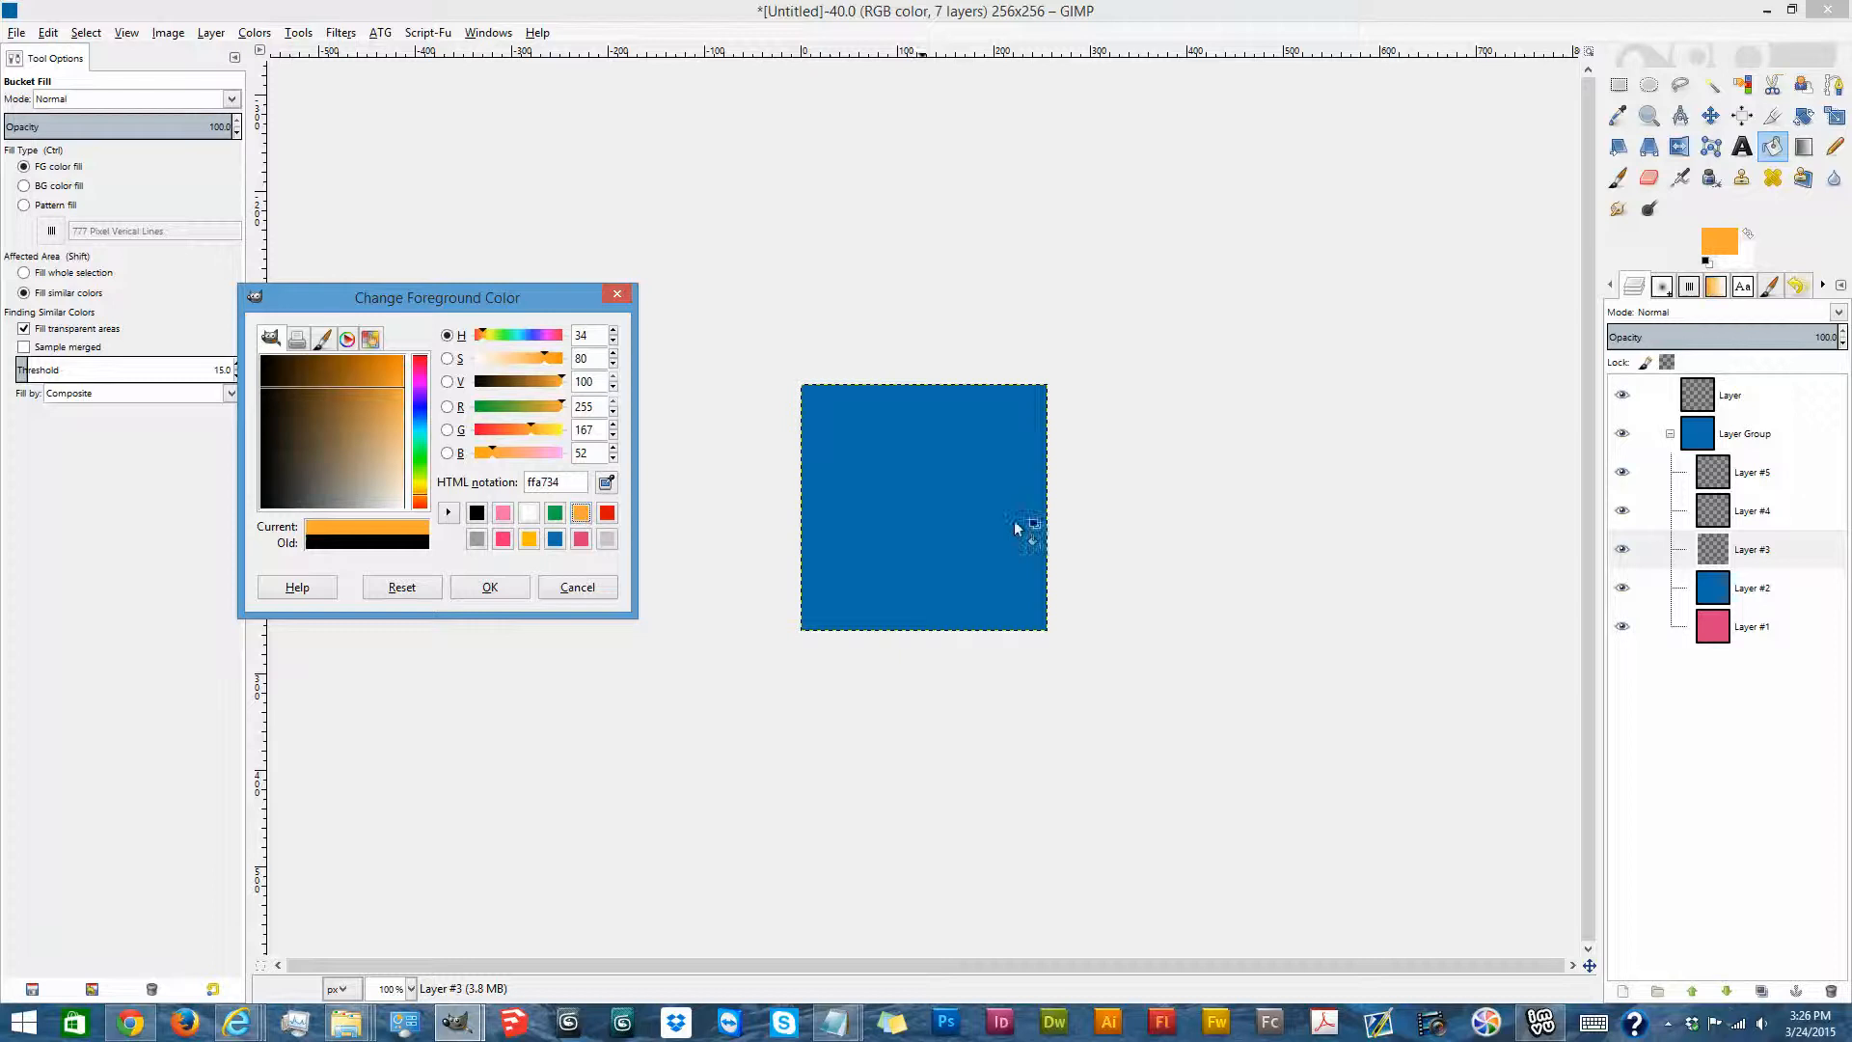
click(984, 509)
click(979, 507)
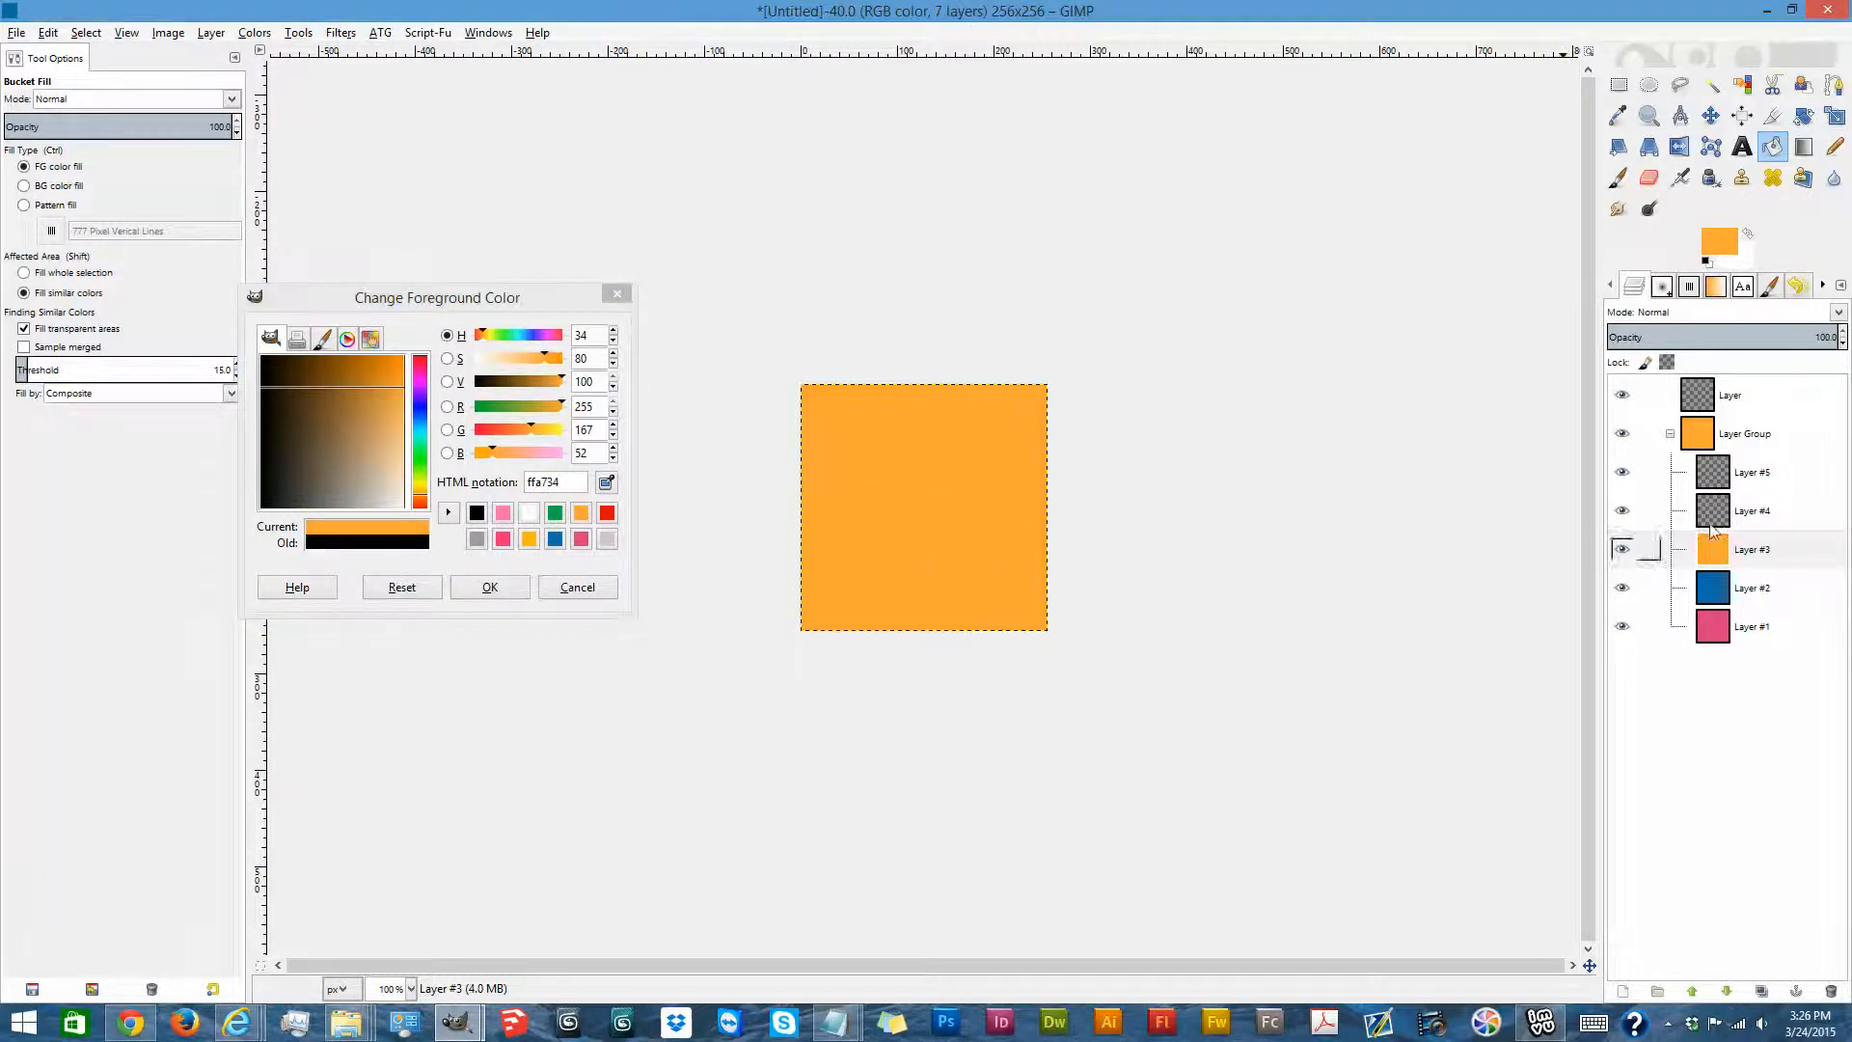
Fill Layer #4 with the green color 0da948.
click(1650, 510)
click(552, 514)
click(997, 537)
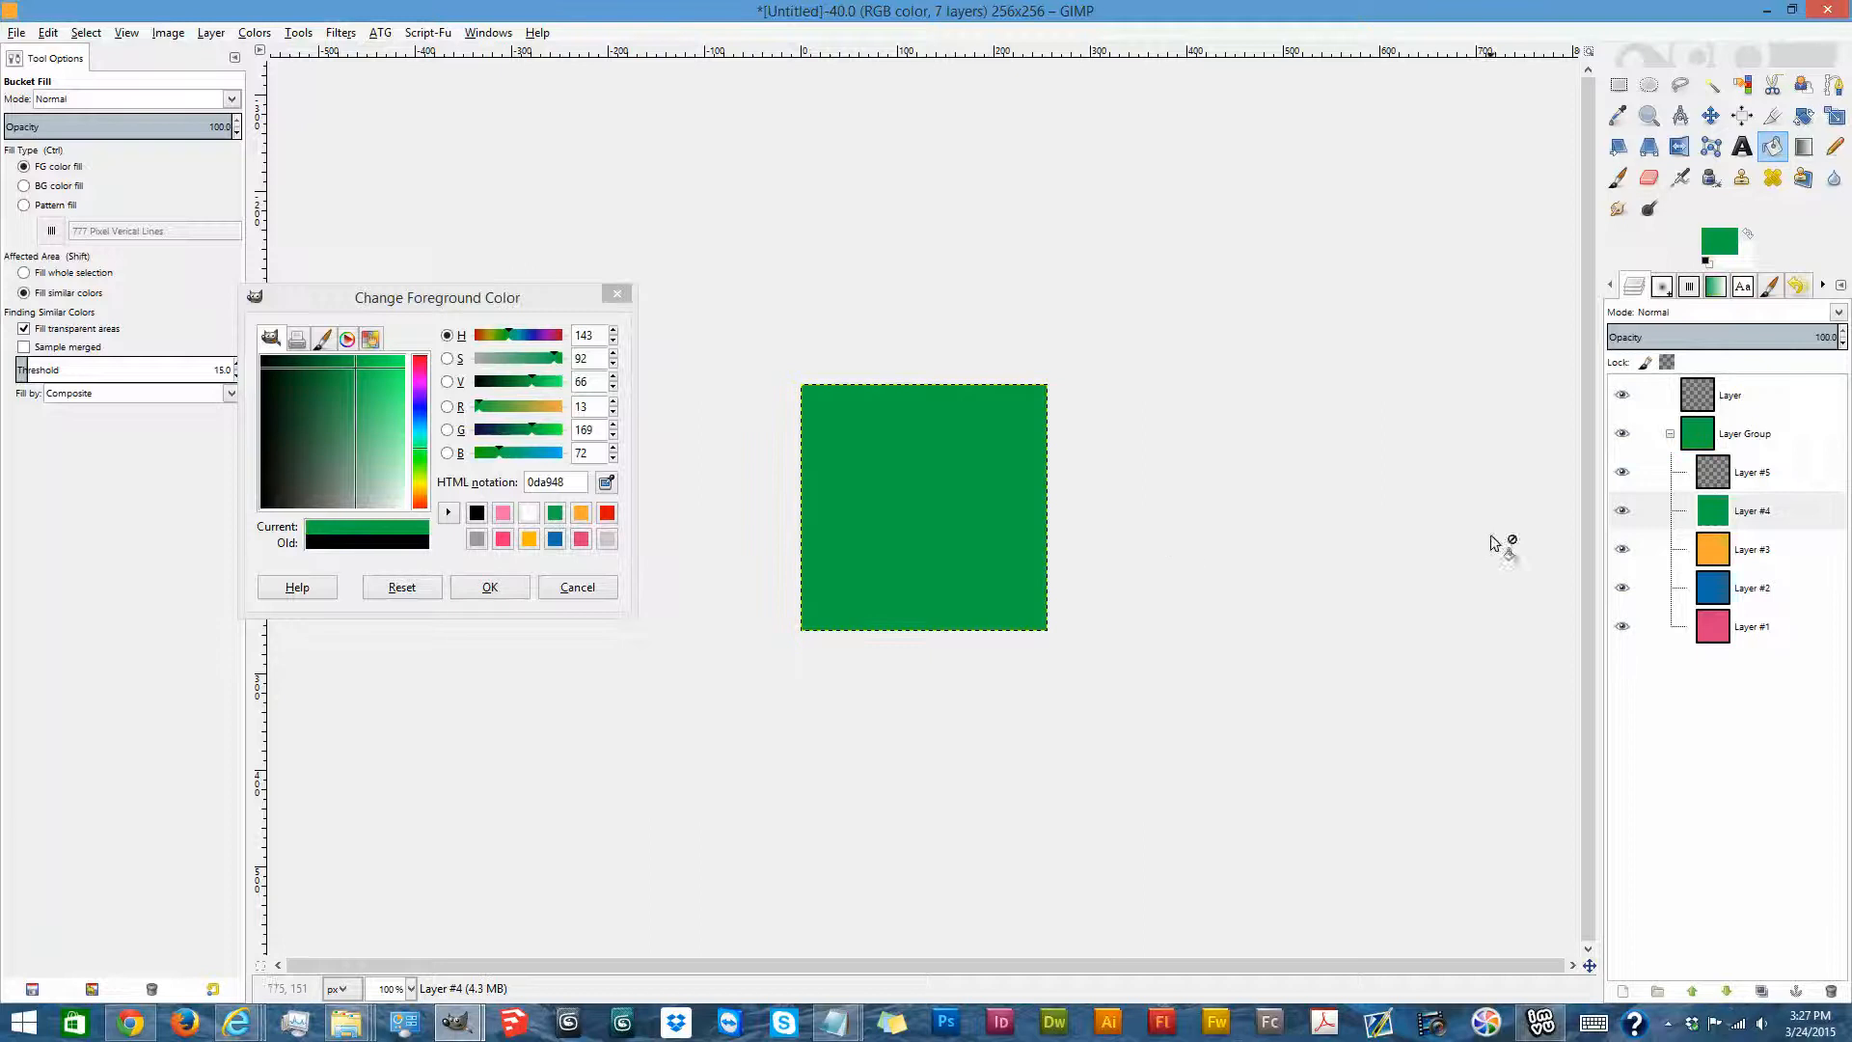
Fill Layer #5 with the grey color 9d9999.
click(1715, 474)
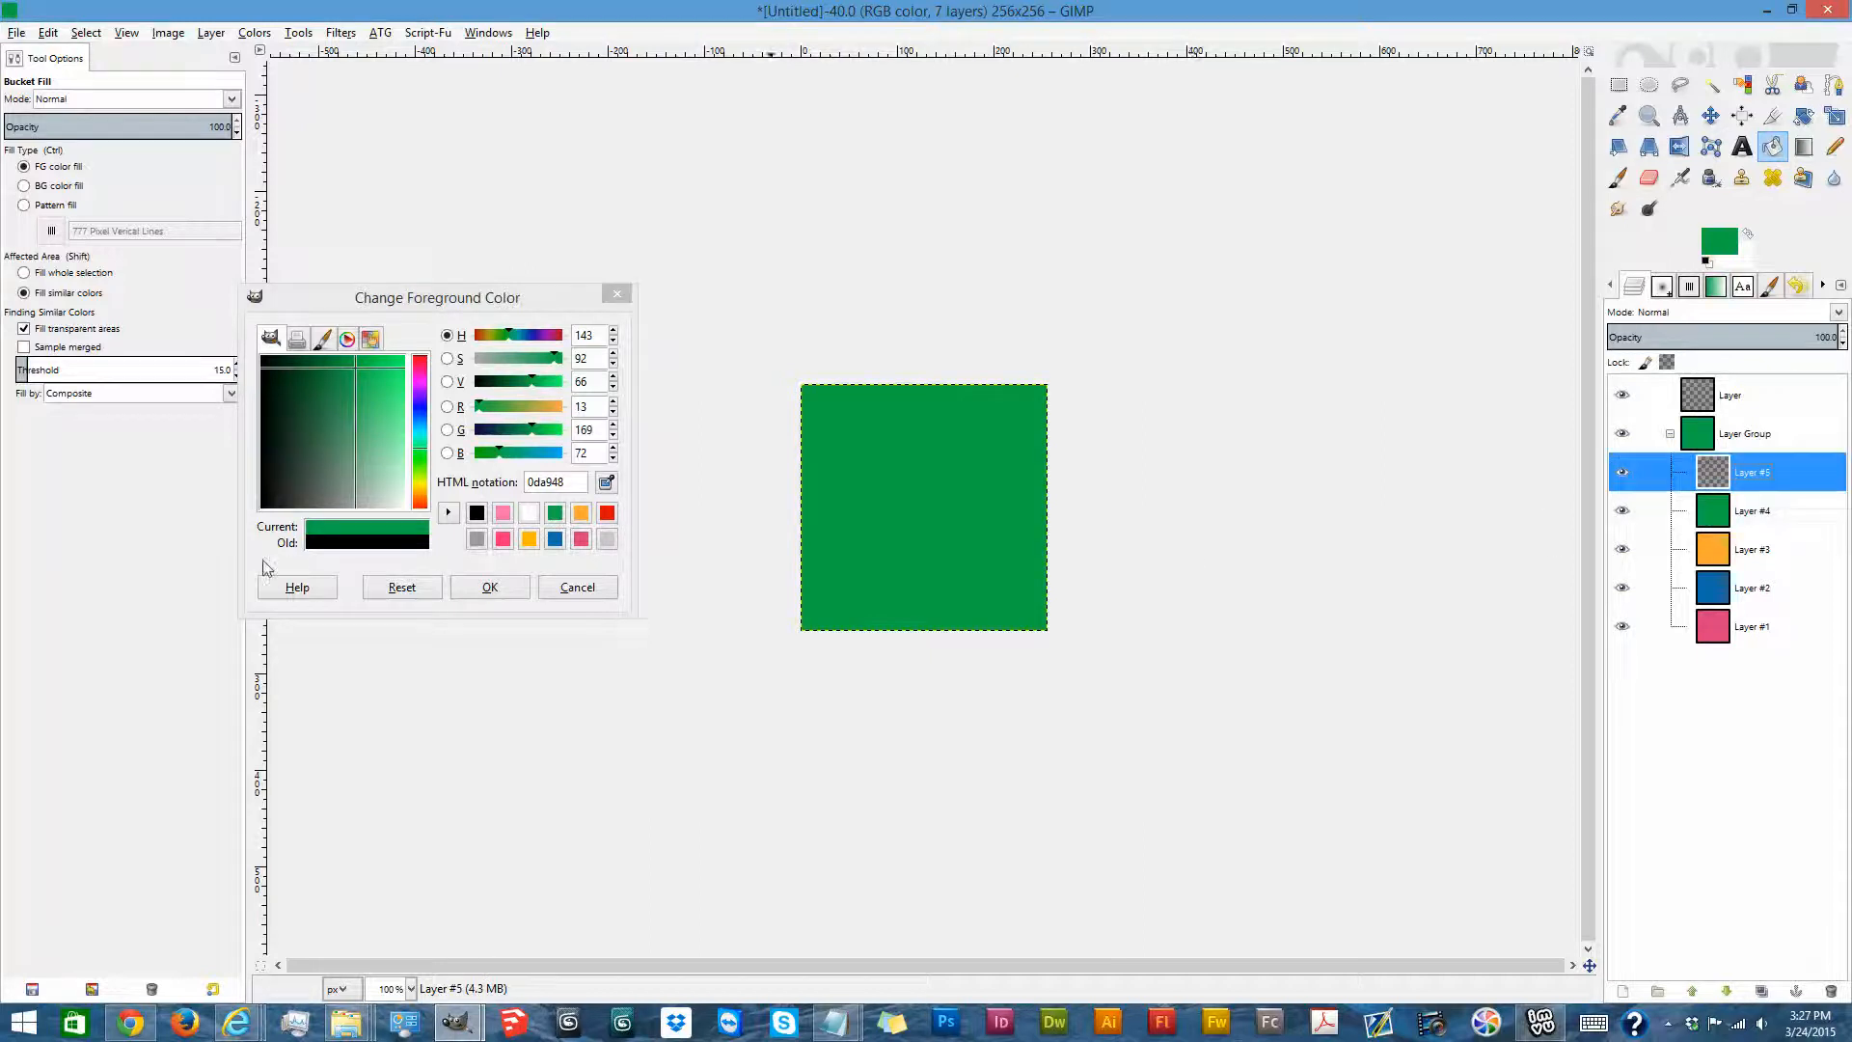
click(477, 538)
click(911, 556)
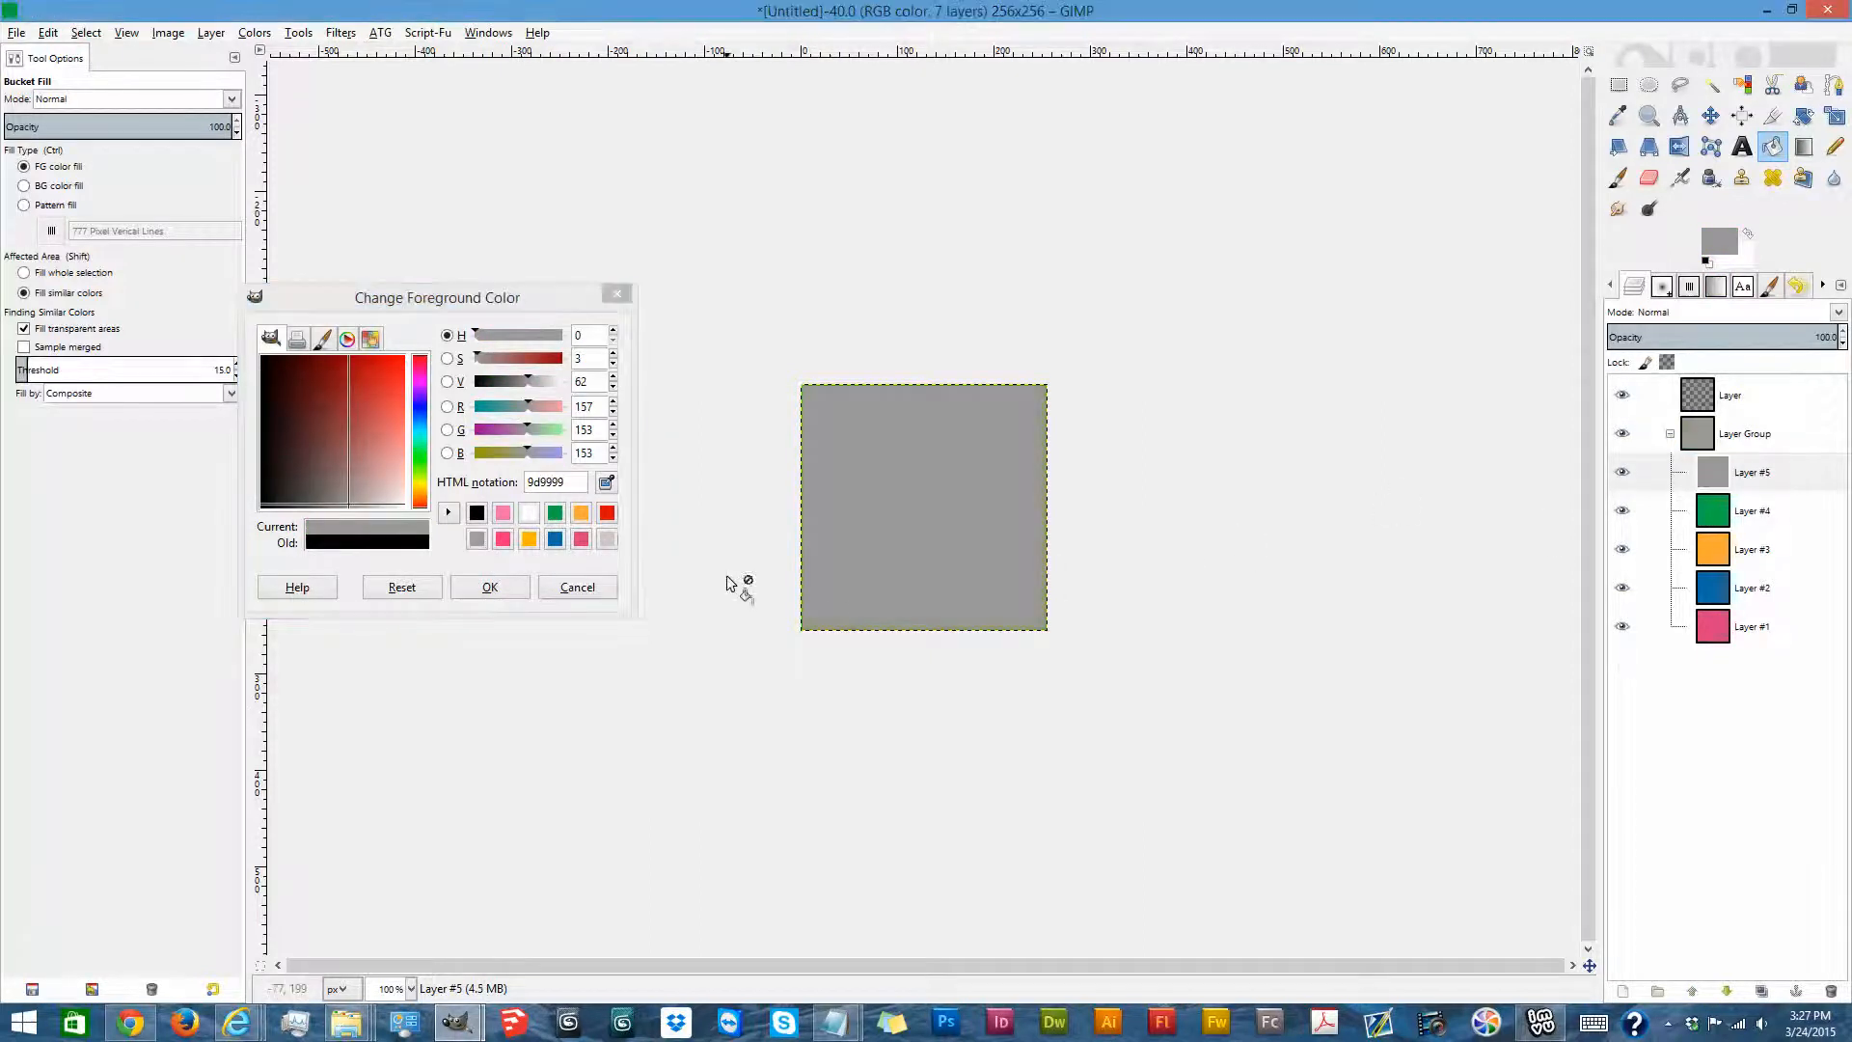
Hide the grey, green, orange and blue layers in the group.
click(1623, 476)
click(1622, 510)
click(1623, 549)
click(1622, 588)
Create a second layer group and place it between the top transparent layer and the group of colored layers.
click(1737, 395)
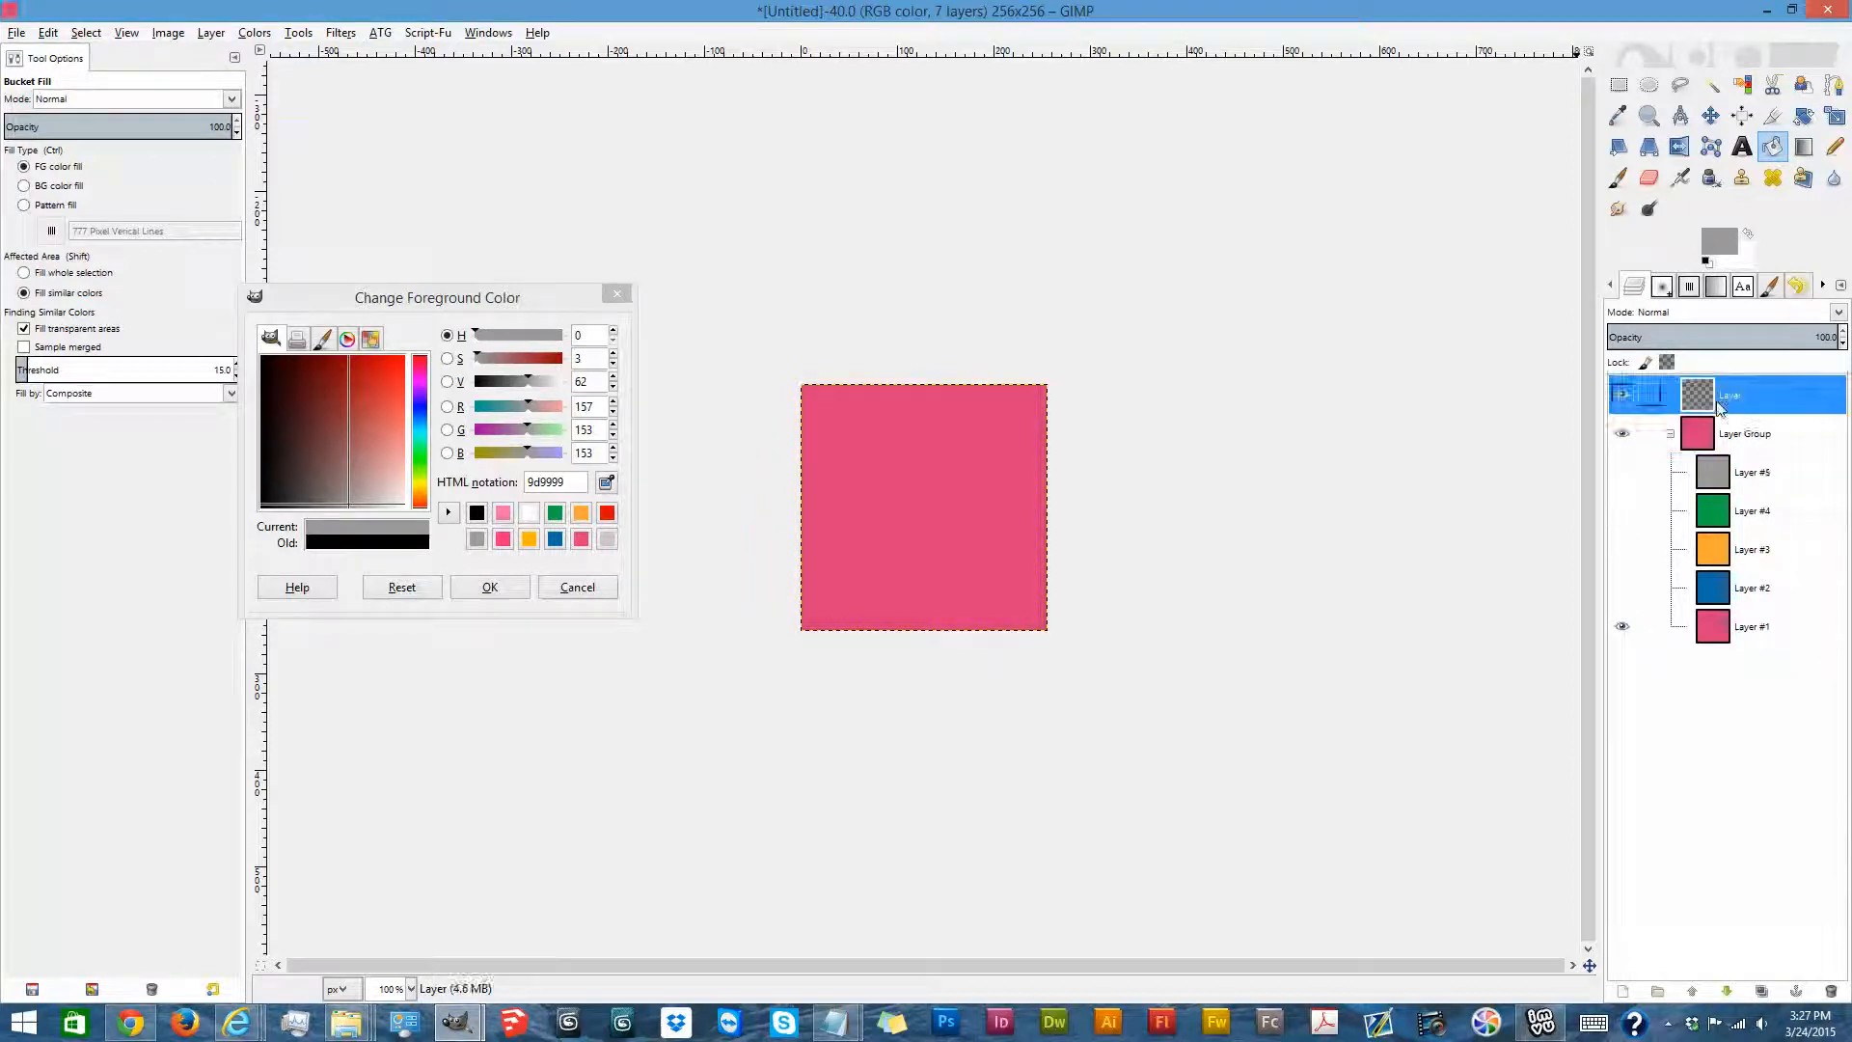
click(1621, 85)
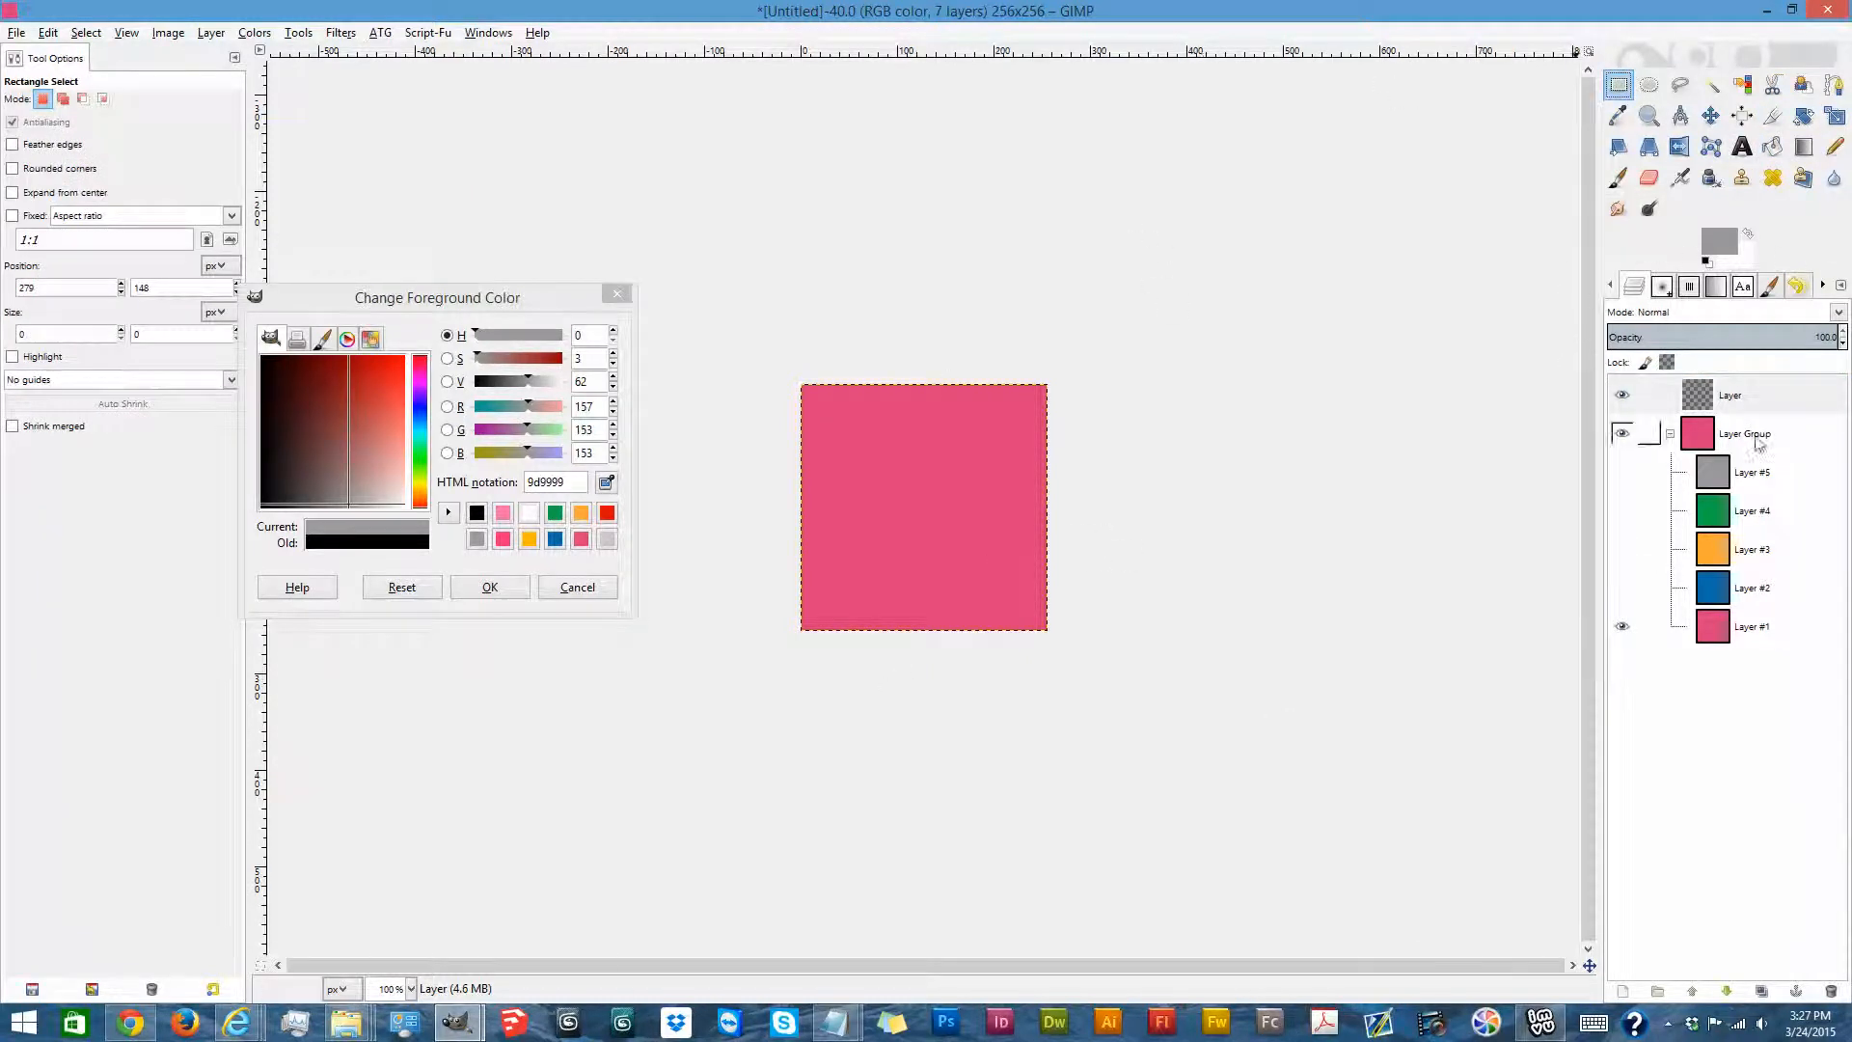
click(1657, 991)
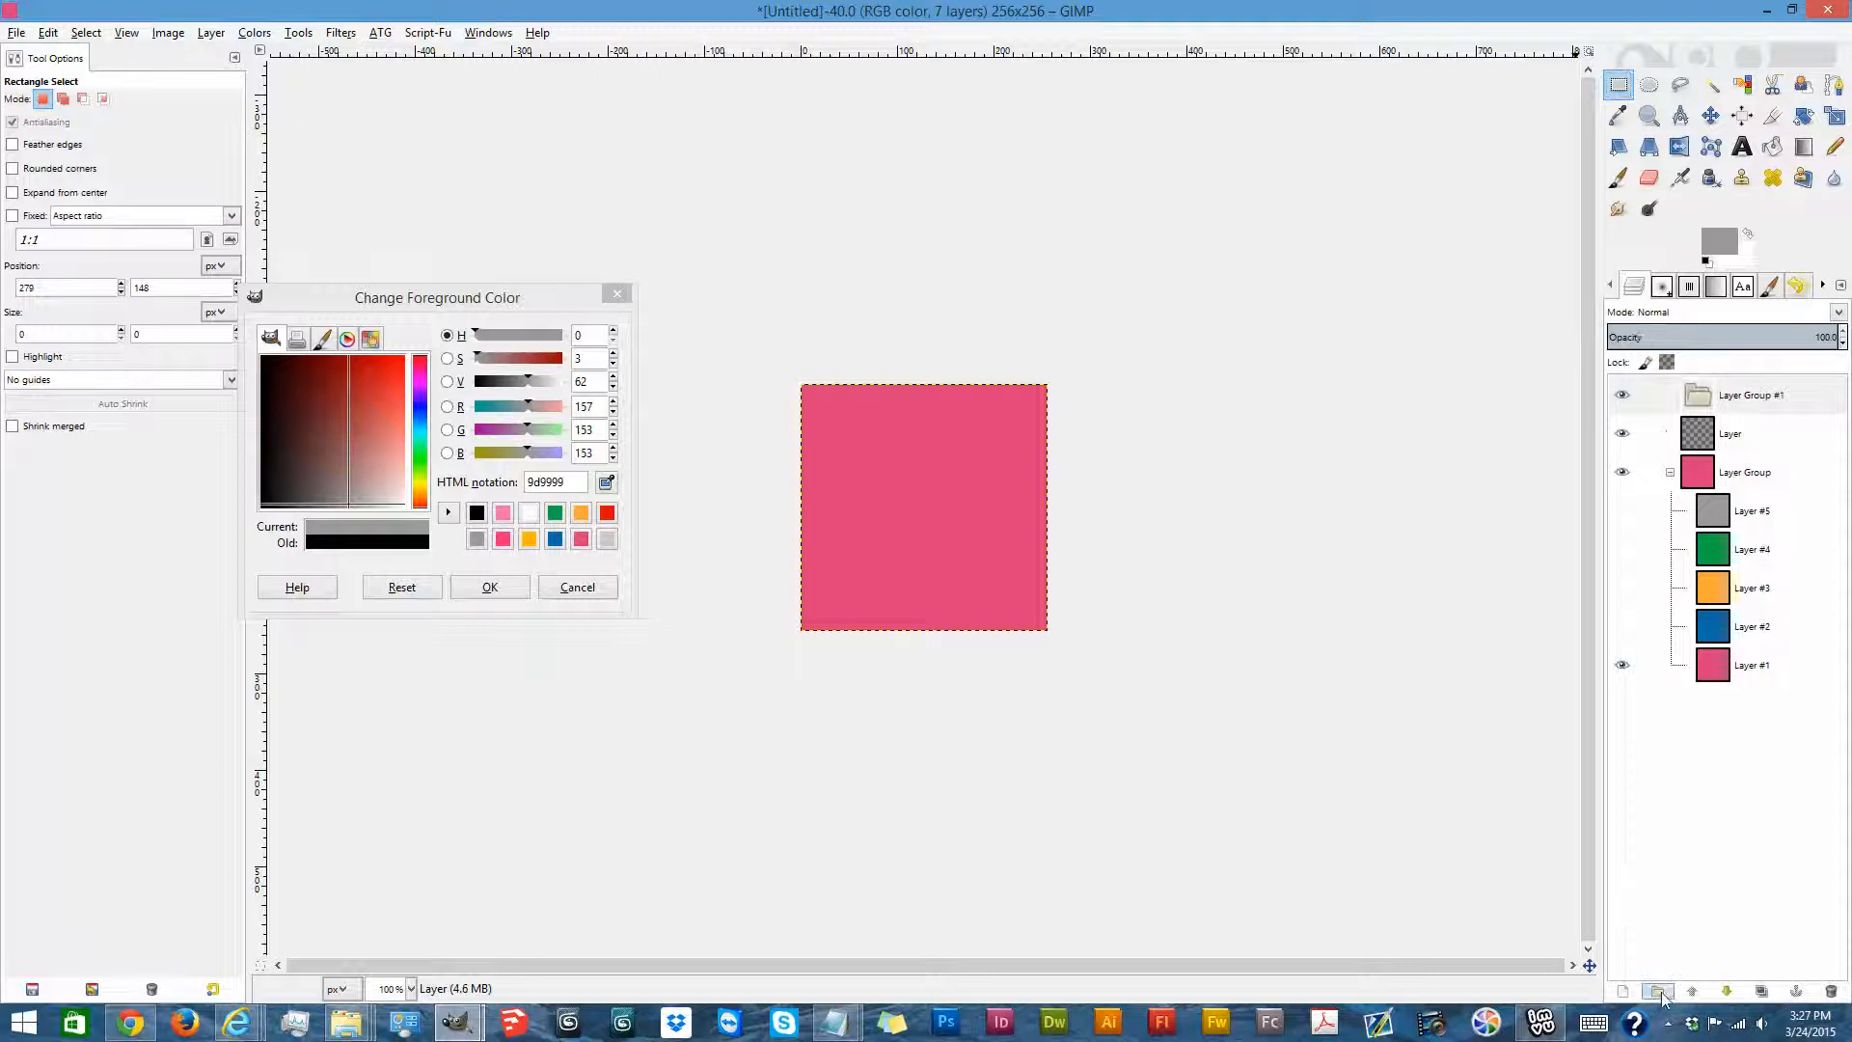
drag(1732, 403, 1745, 445)
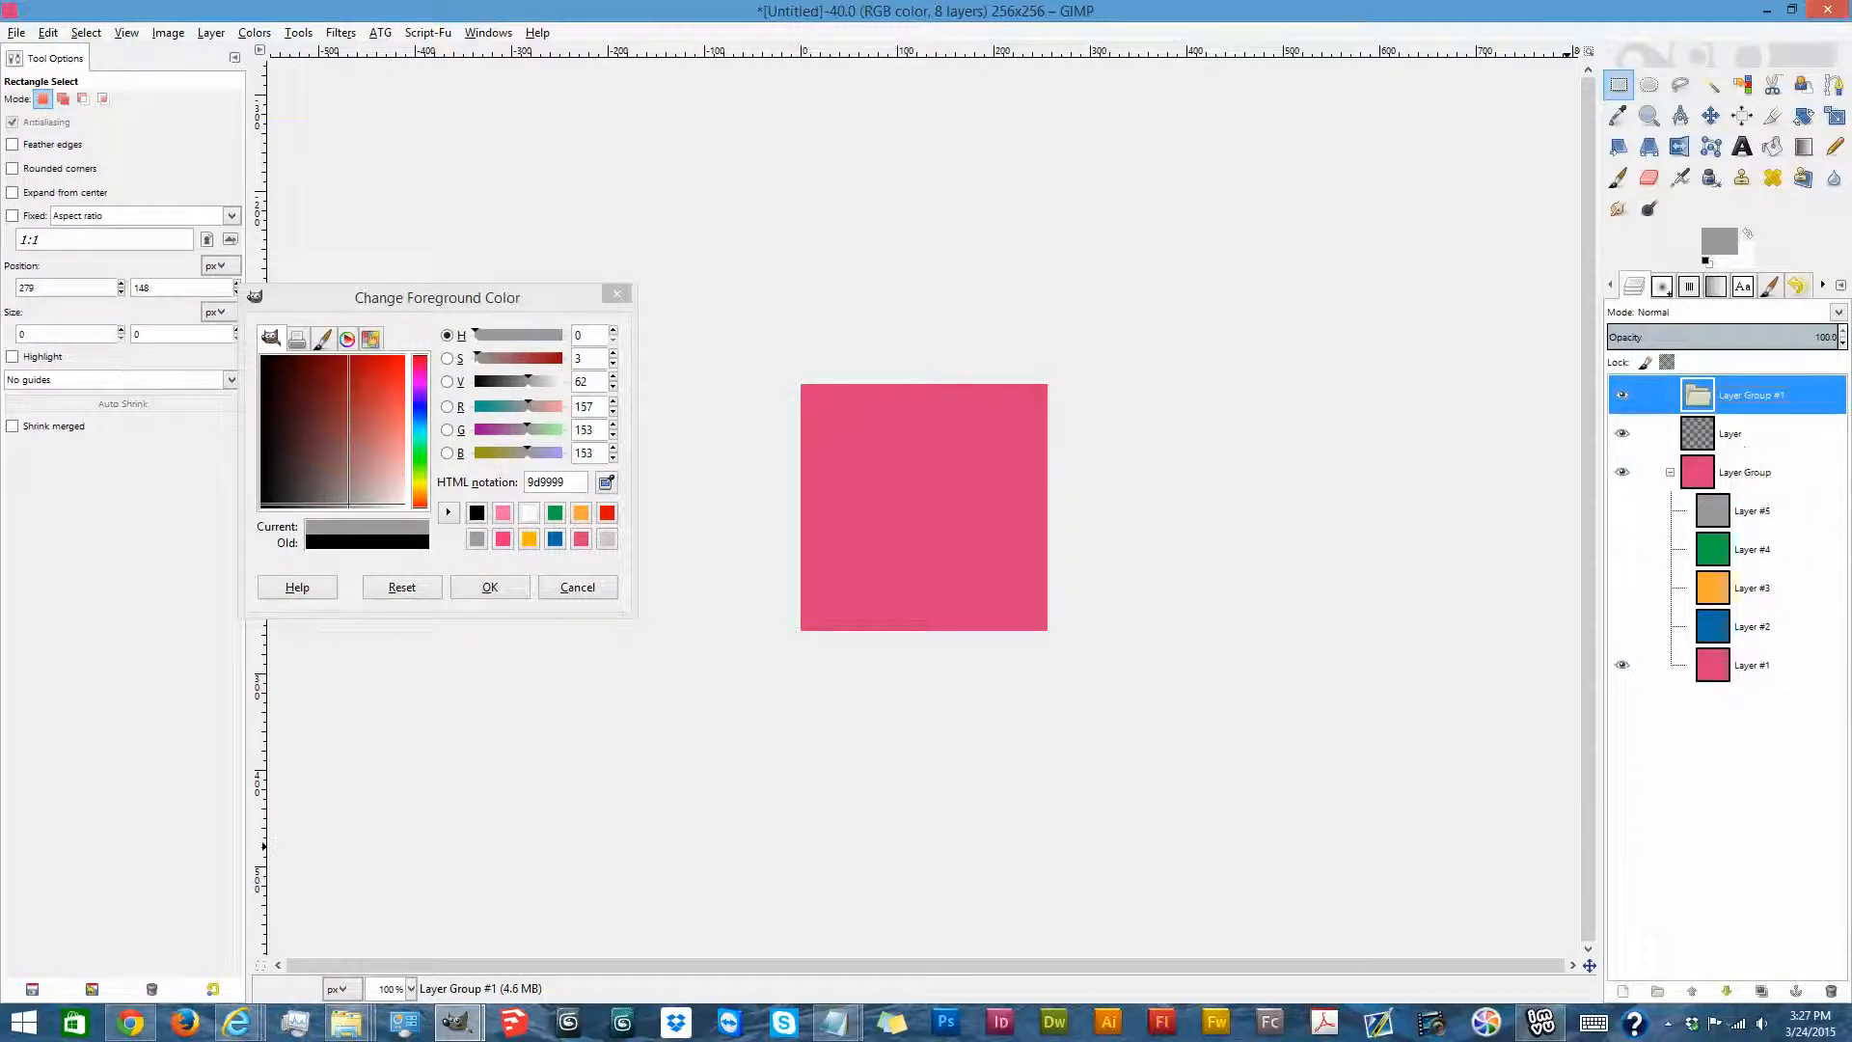
click(1726, 991)
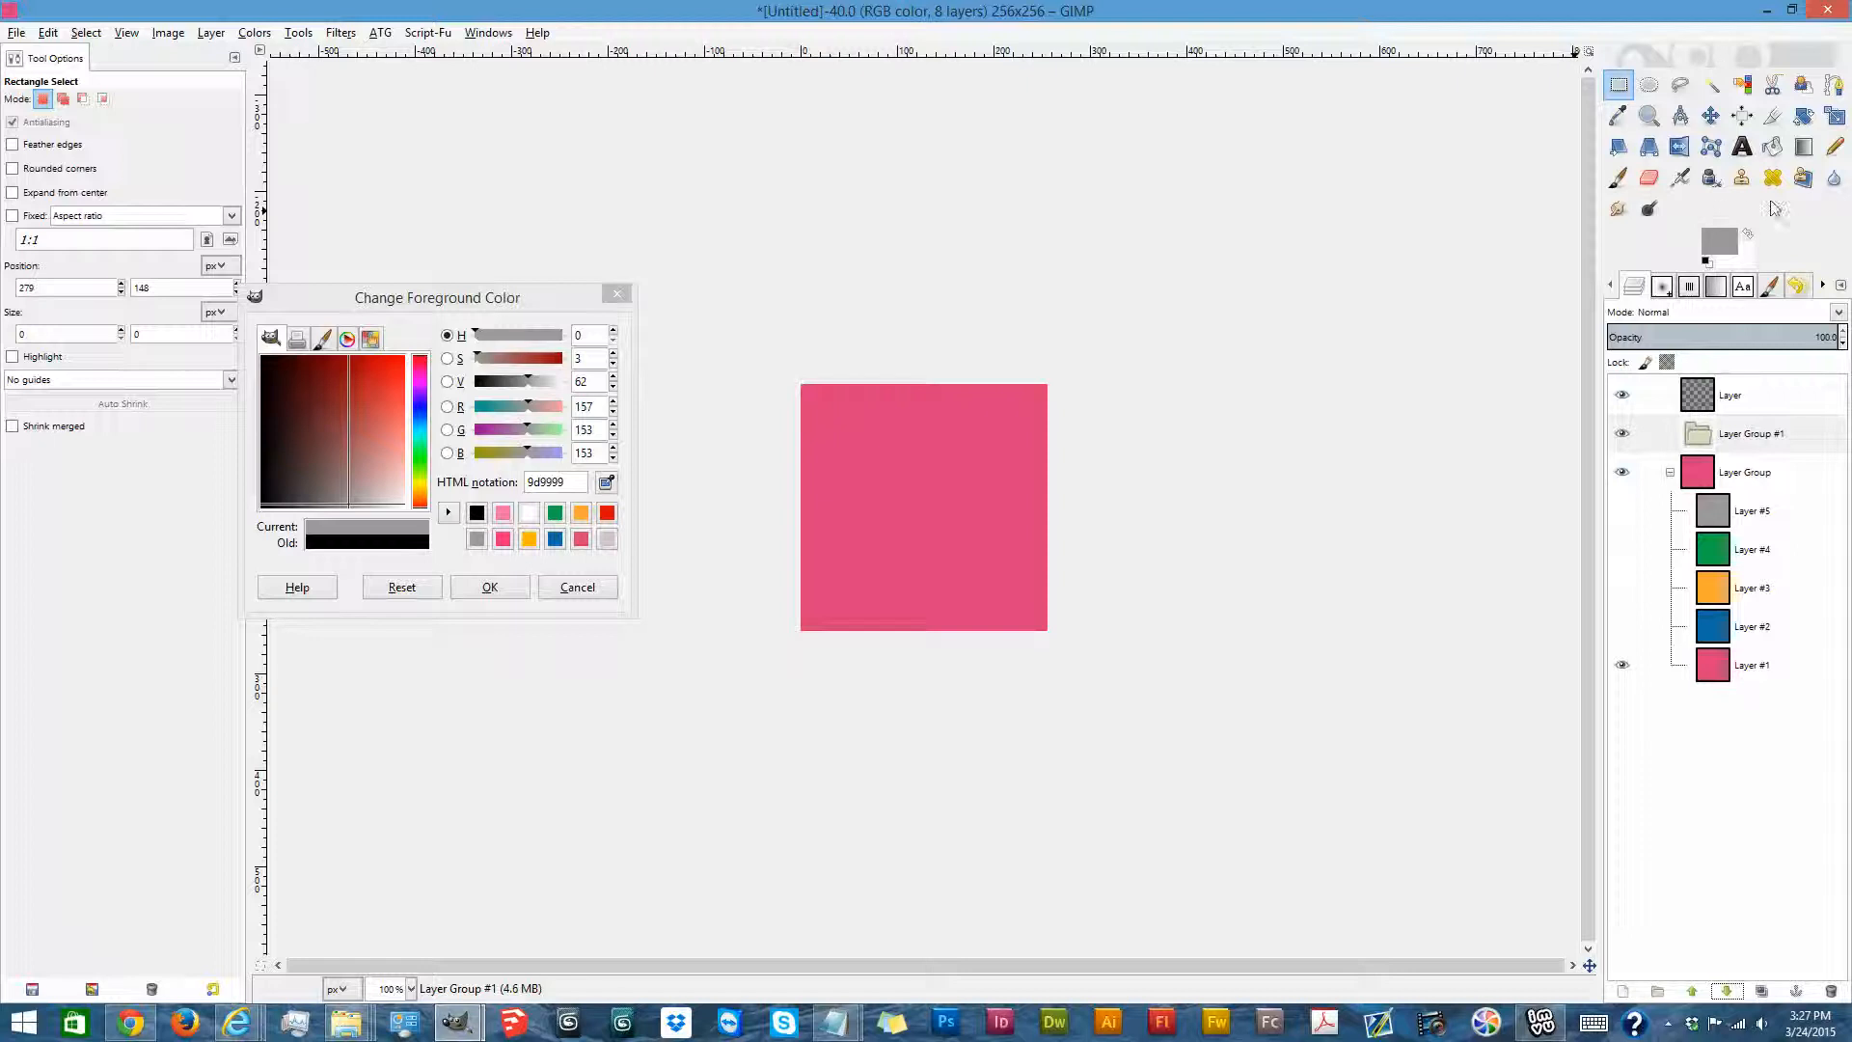
Set the foreground color to black (000000) and try to bucket-fill the empty Layer Group #1.
click(1774, 149)
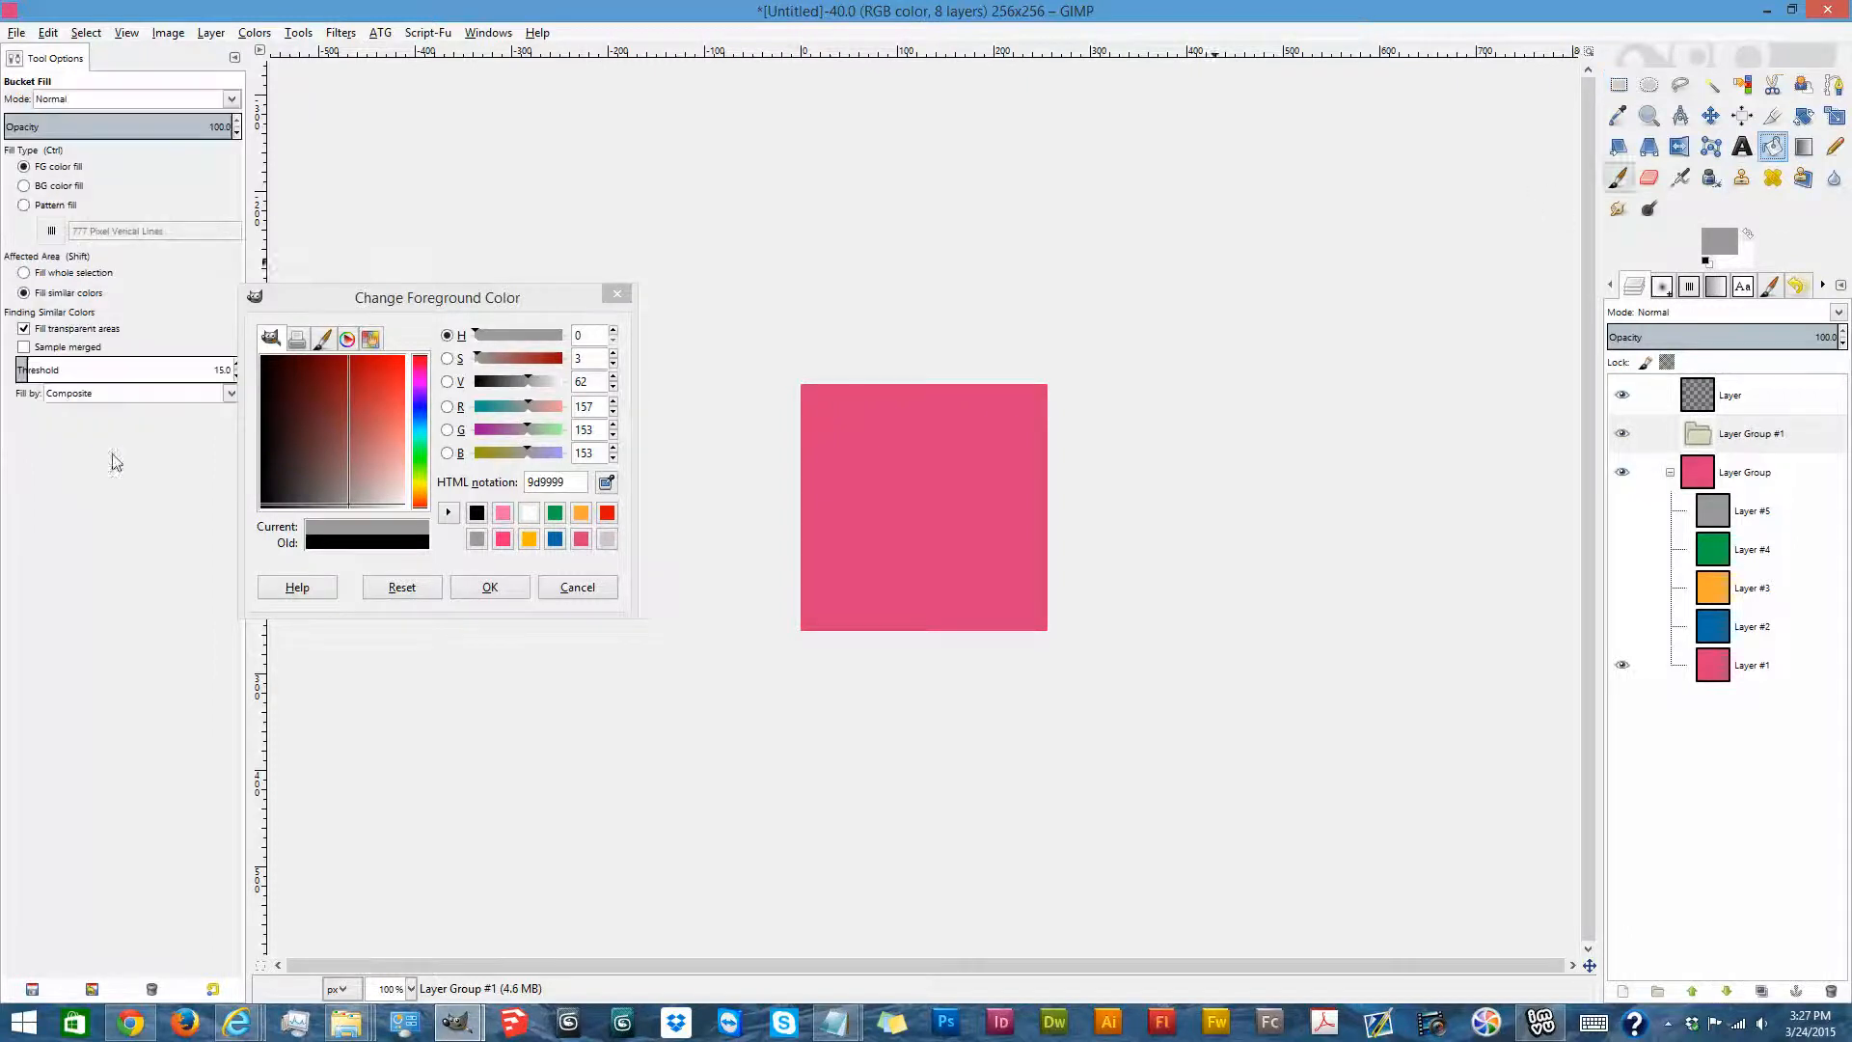
click(479, 514)
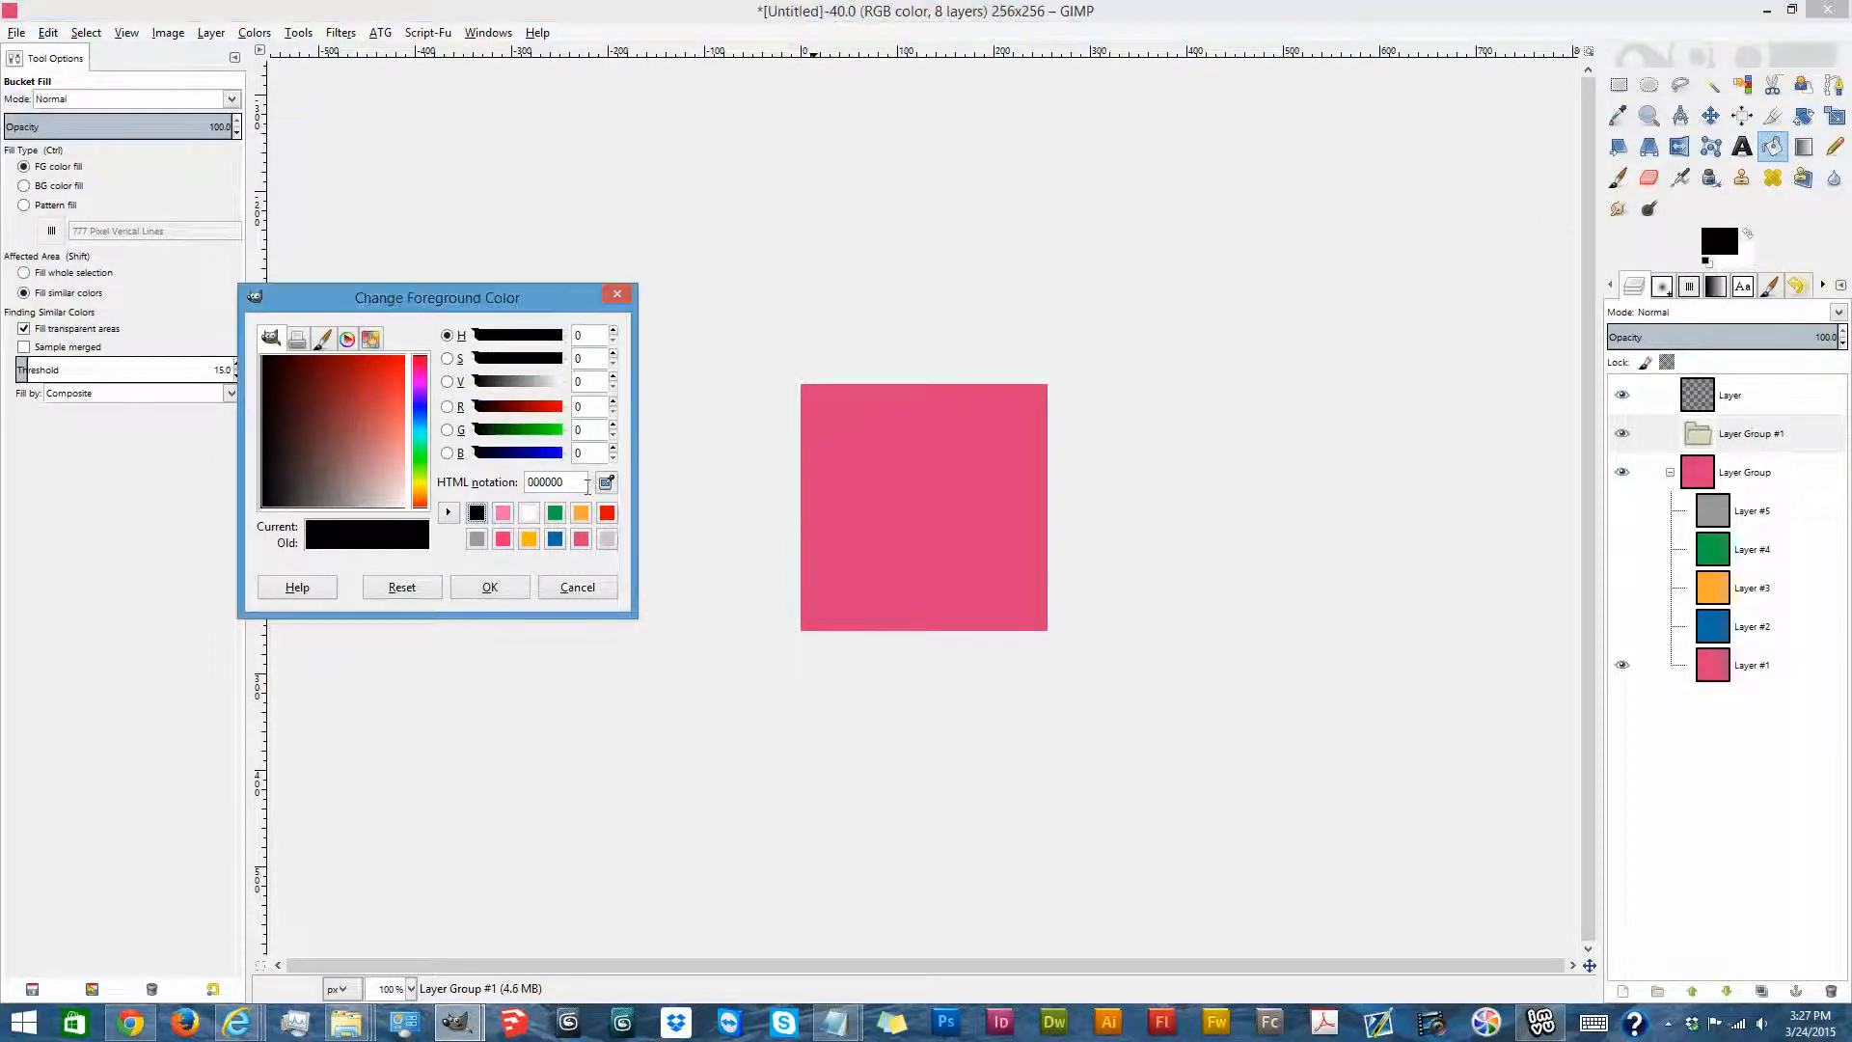
click(945, 464)
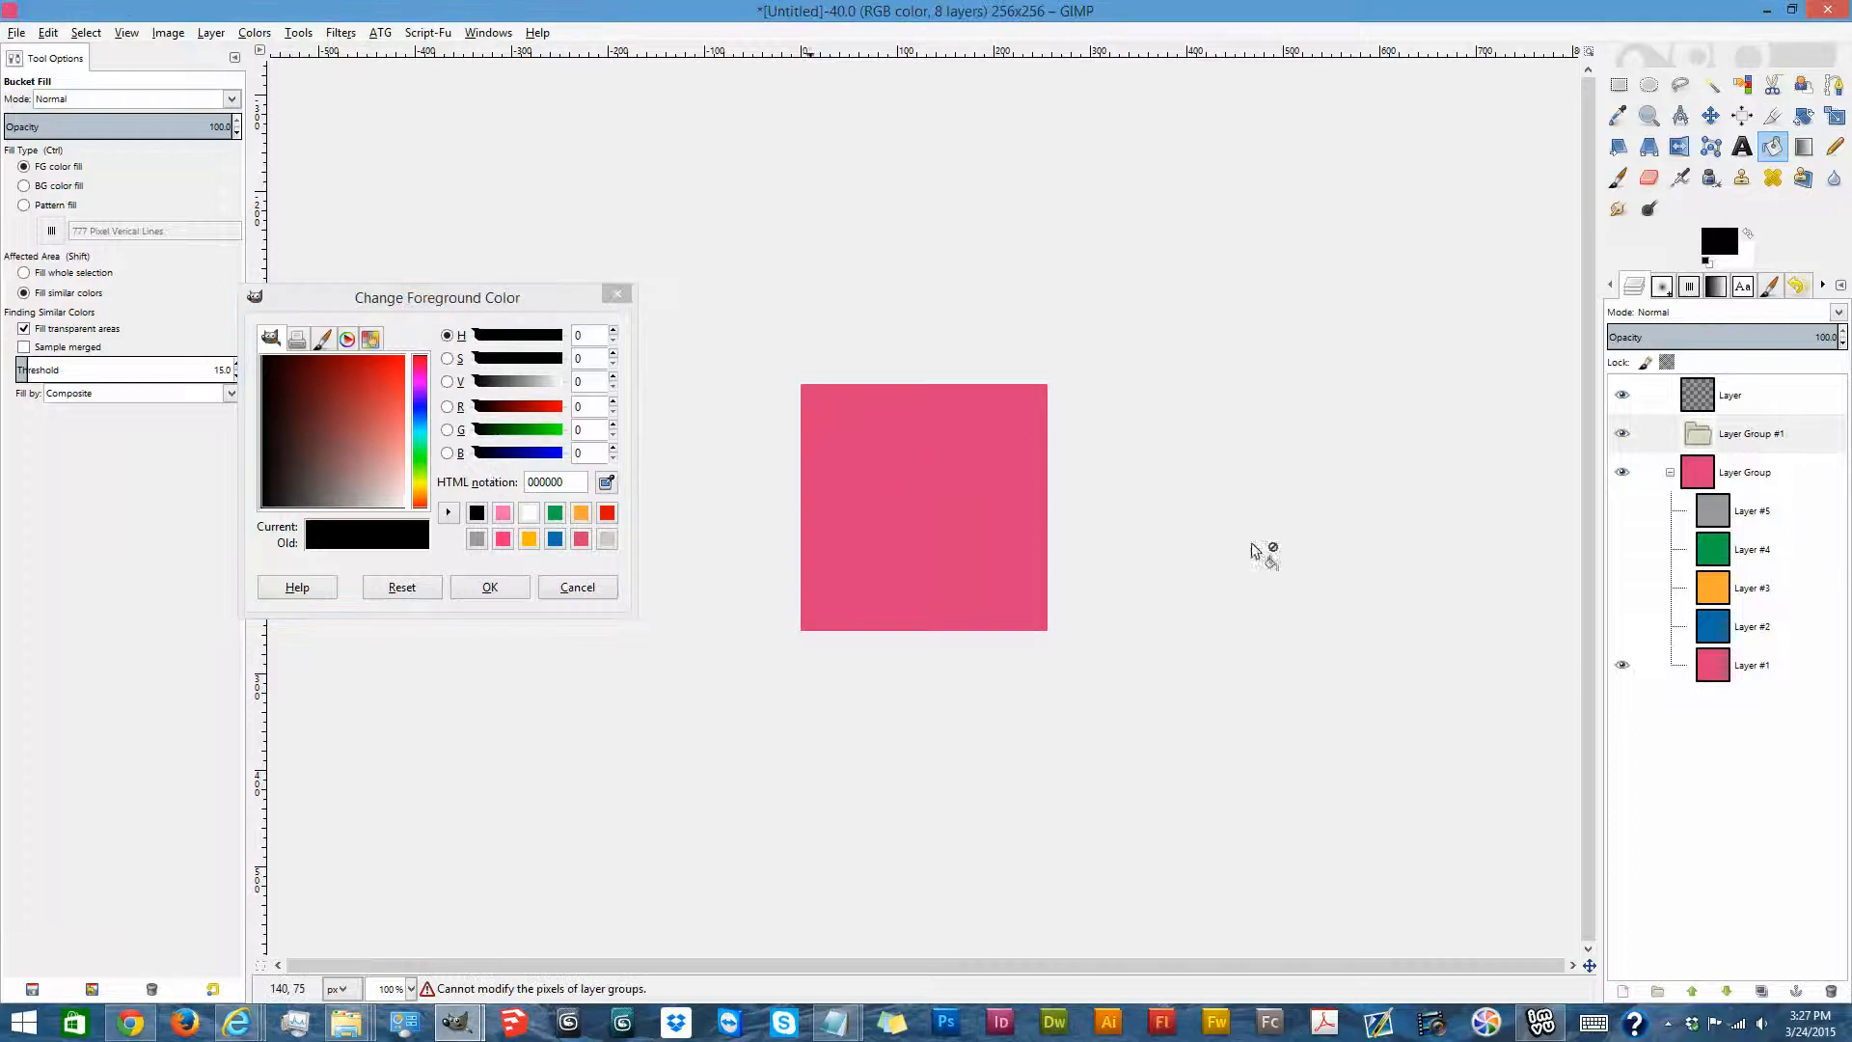
Add a transparent 256 × 256 px layer inside Layer Group #1 and fill it with black.
click(1624, 992)
click(198, 362)
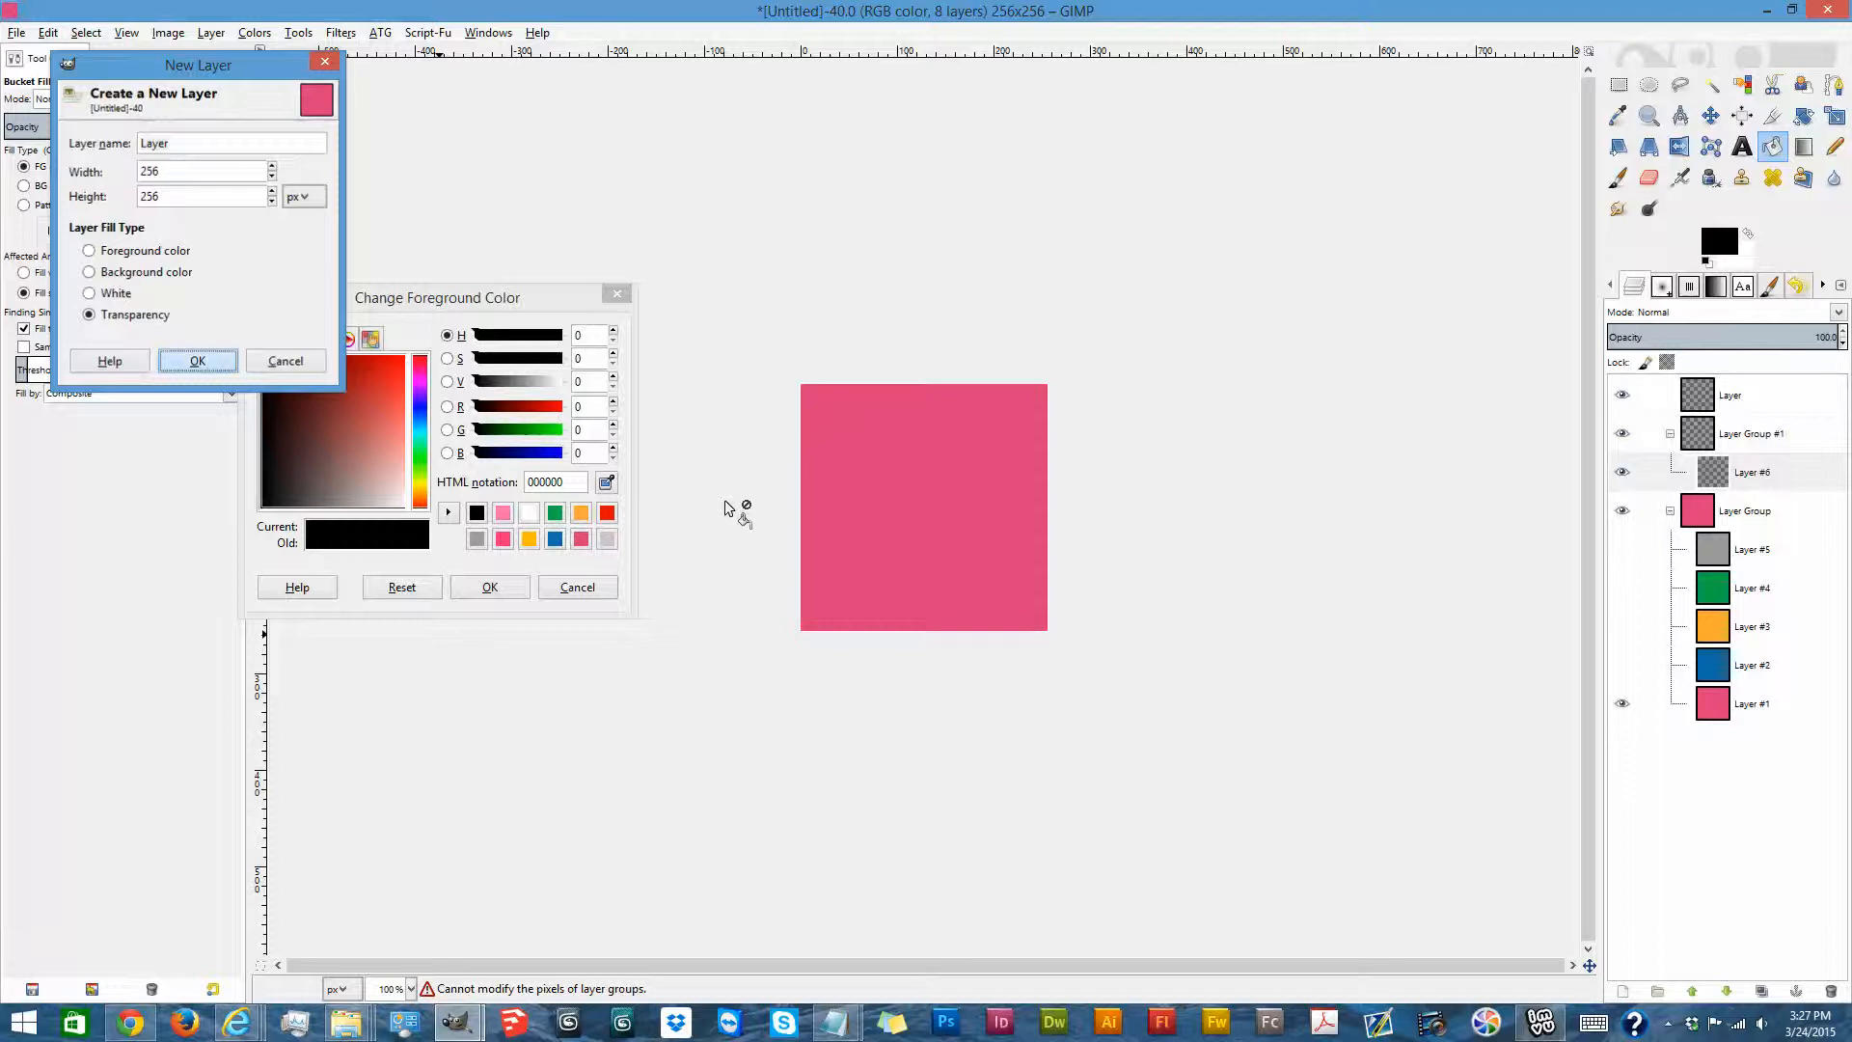
click(943, 473)
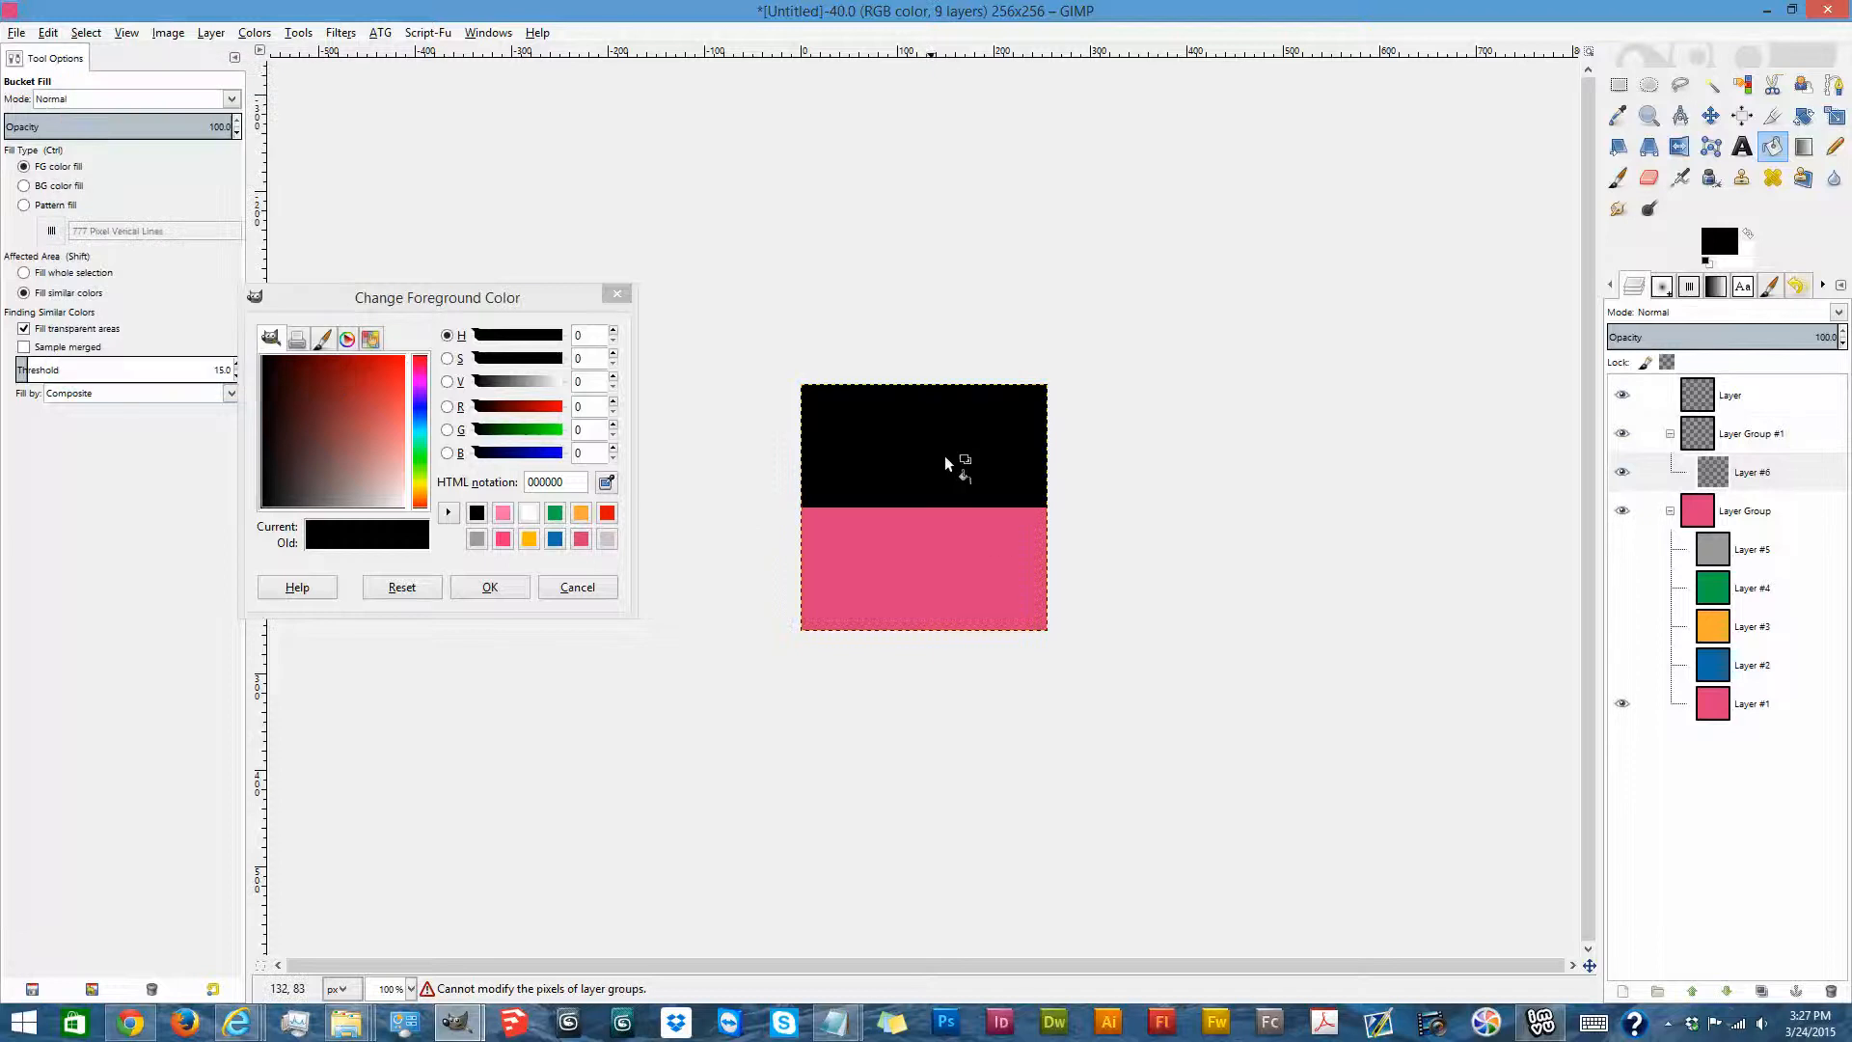
Erase the black layer from position 16, 16 to past its lower-right corner, leaving strips along the top and left edges, and deselect.
click(1620, 87)
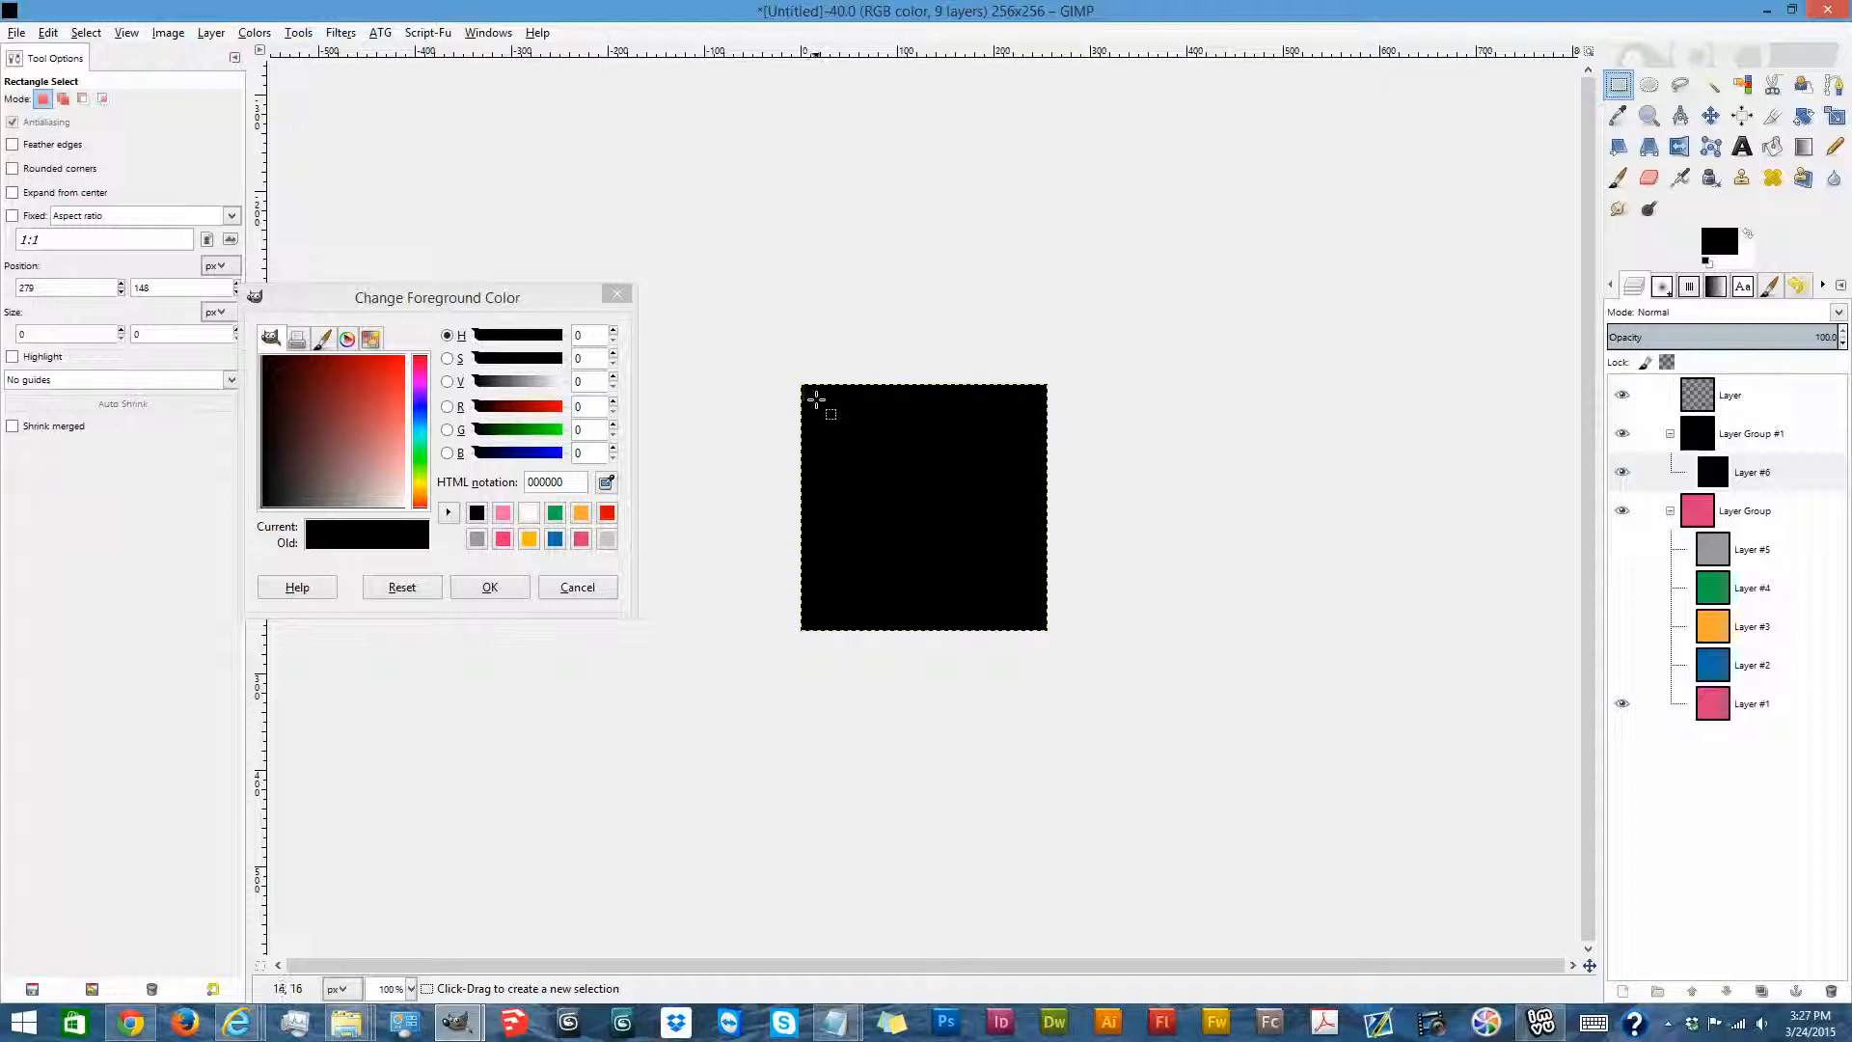
drag(817, 400, 1197, 779)
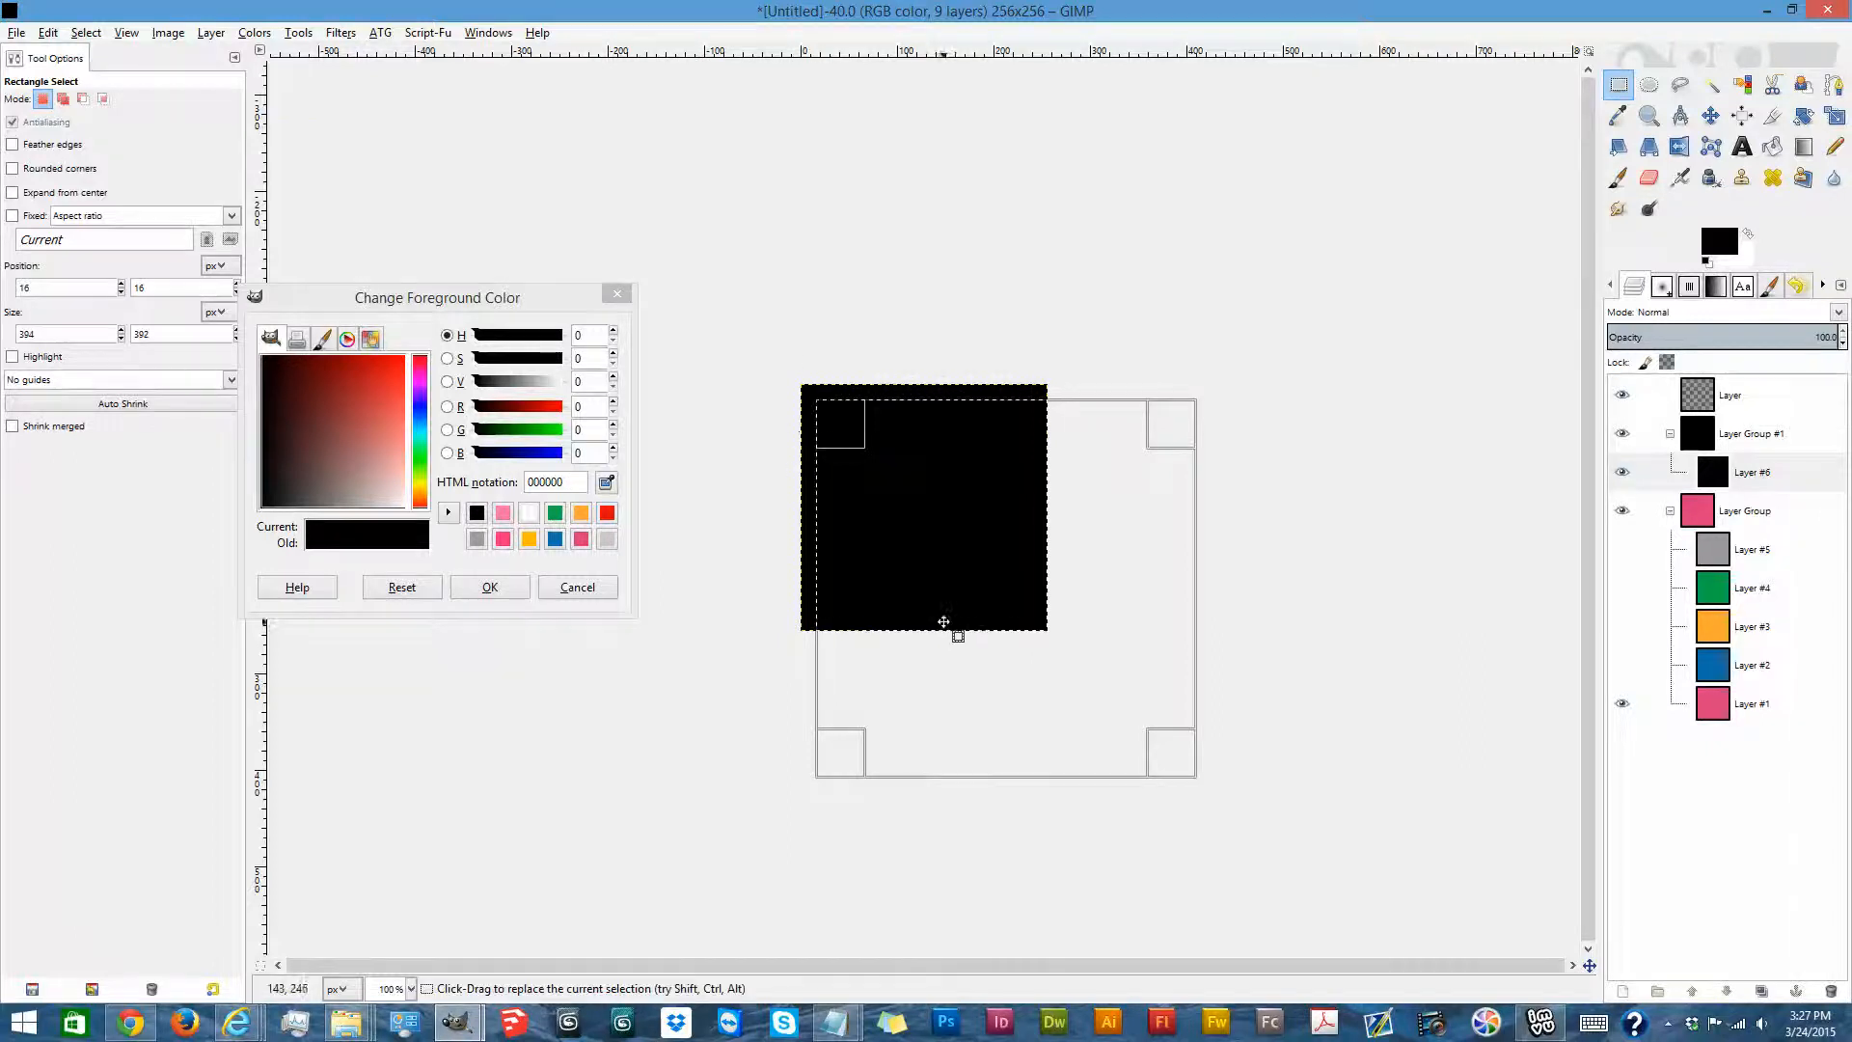
key(Delete)
click(1363, 204)
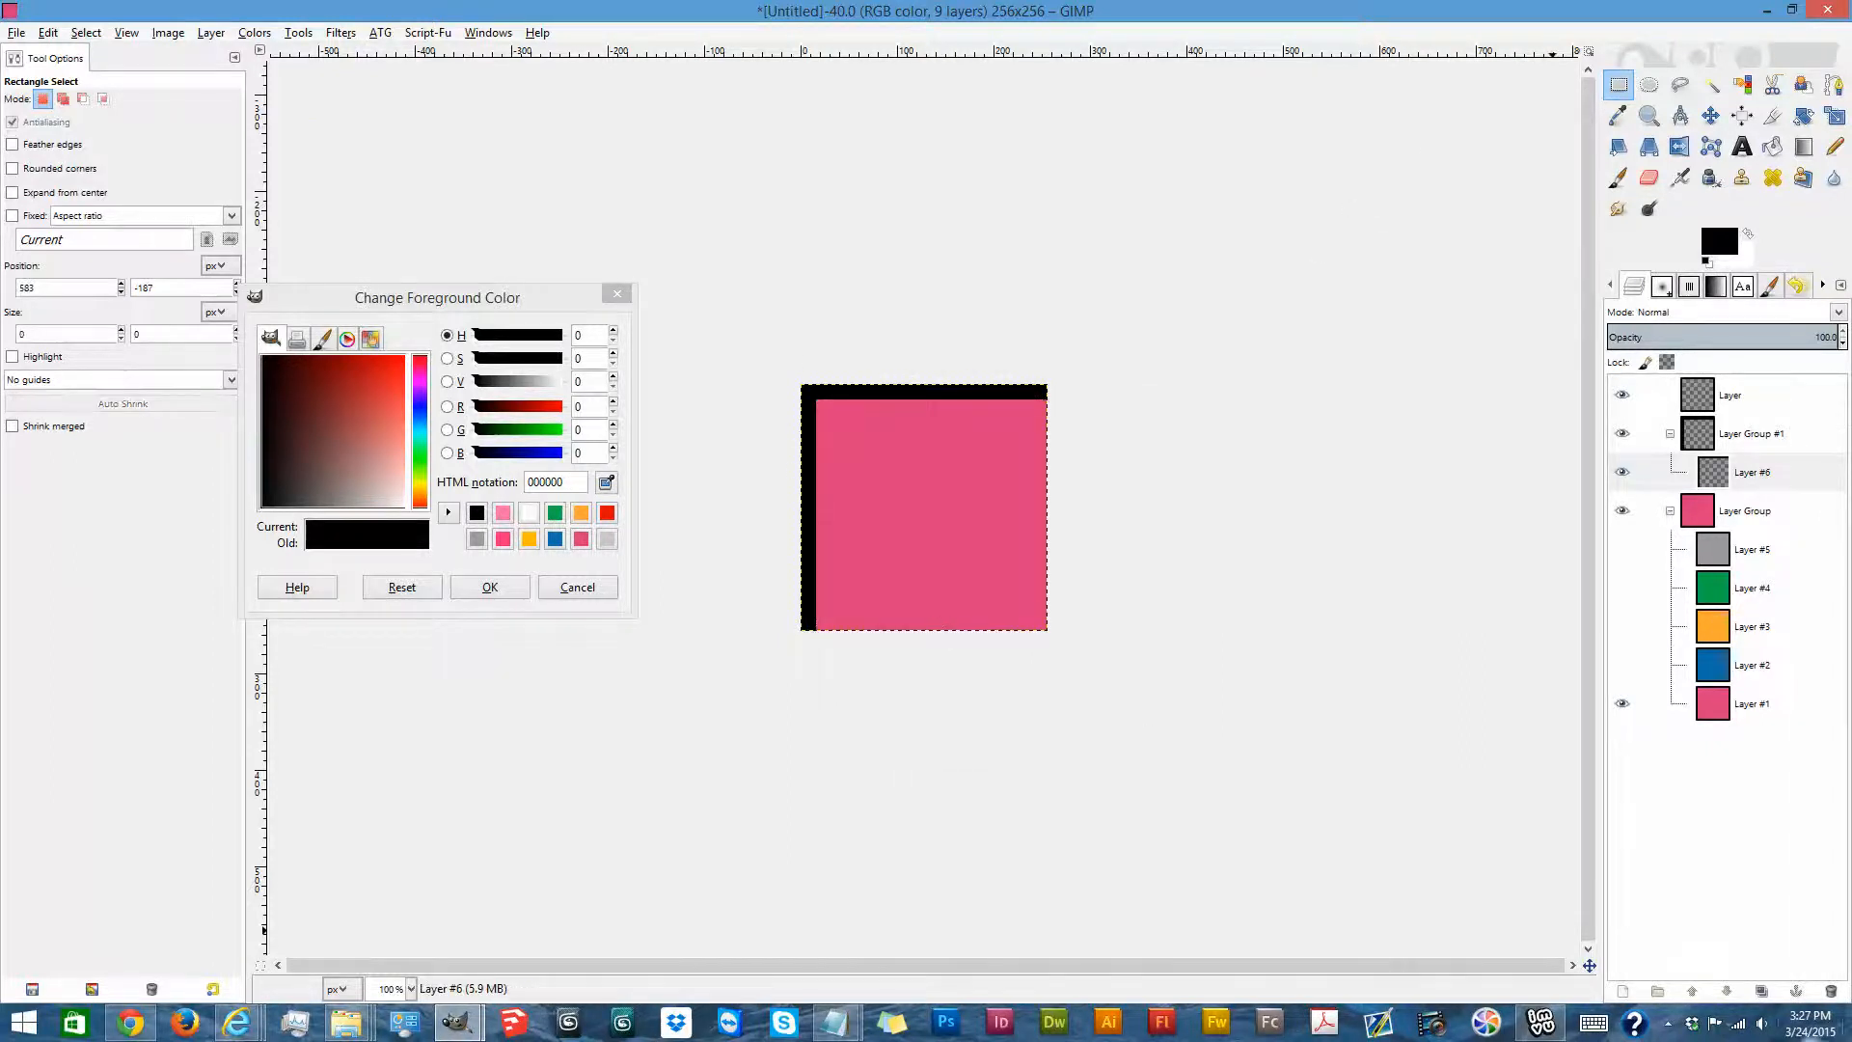
Duplicate the black edge-strip layer and flip the duplicate vertically.
click(1761, 991)
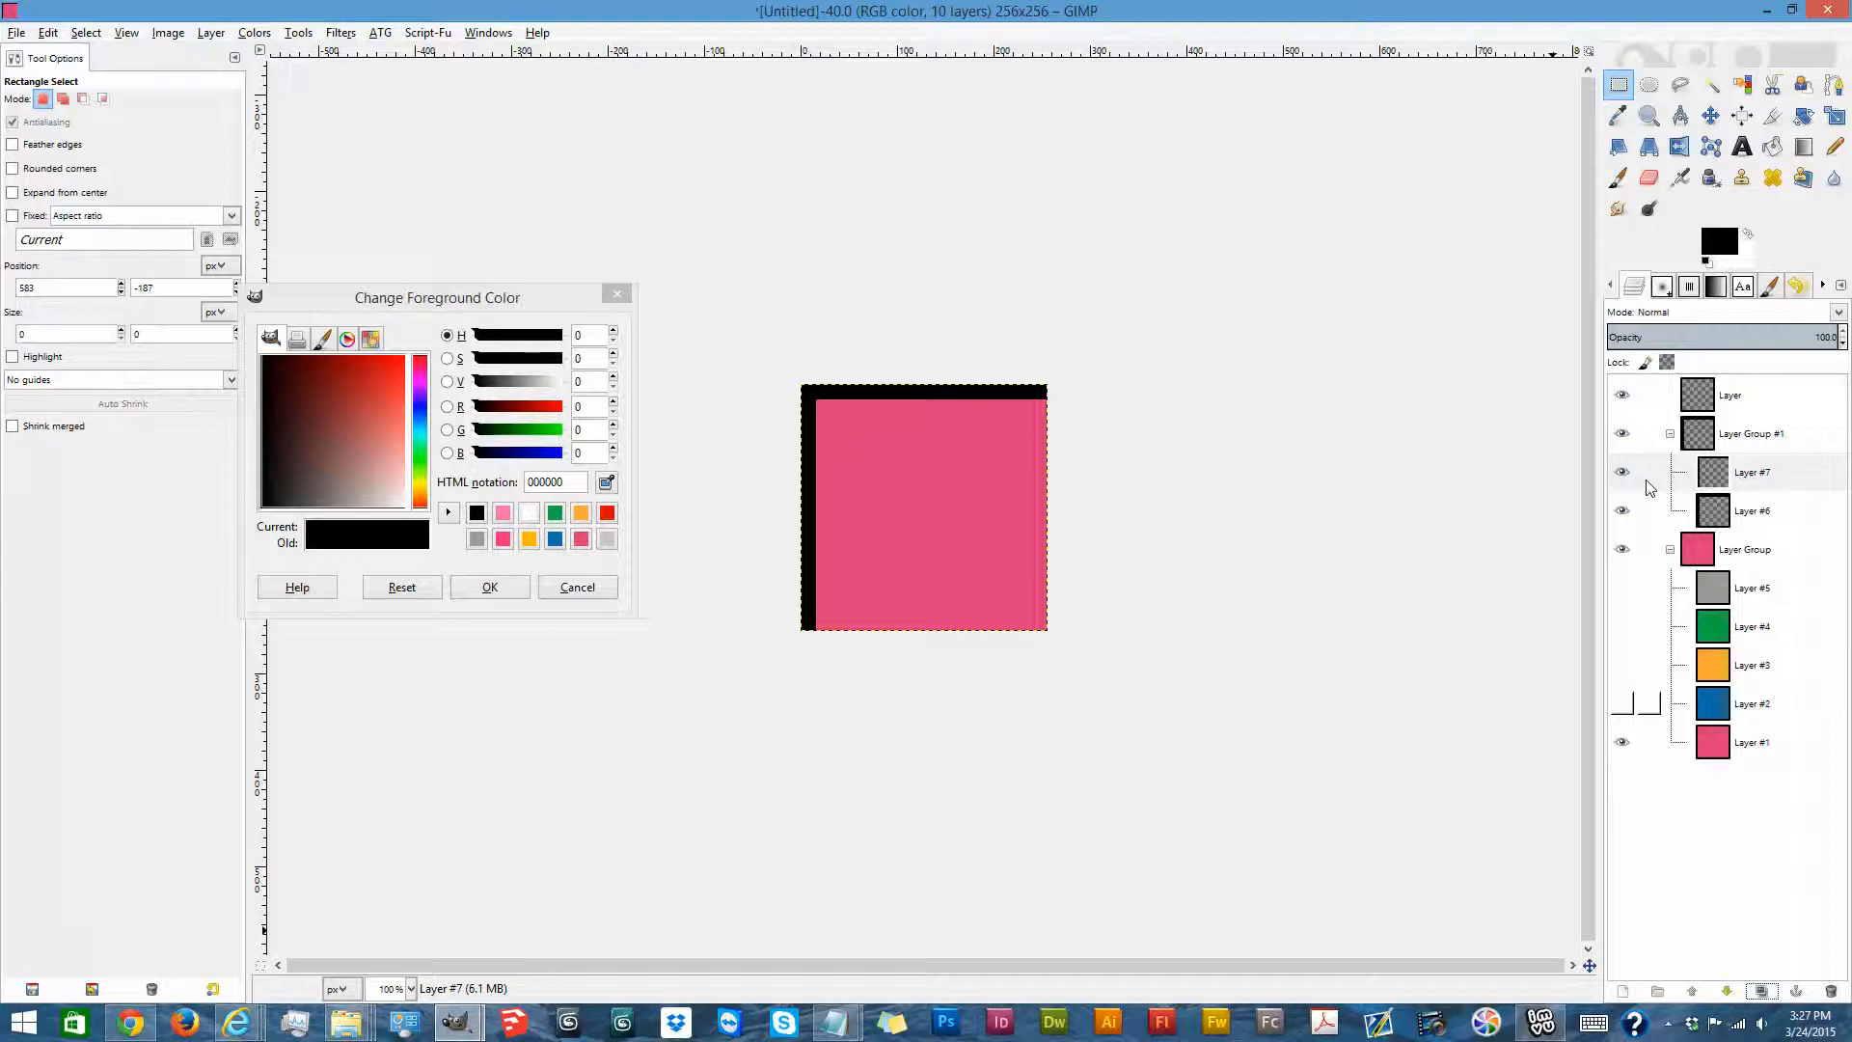
click(1679, 147)
ctrl+click(1293, 290)
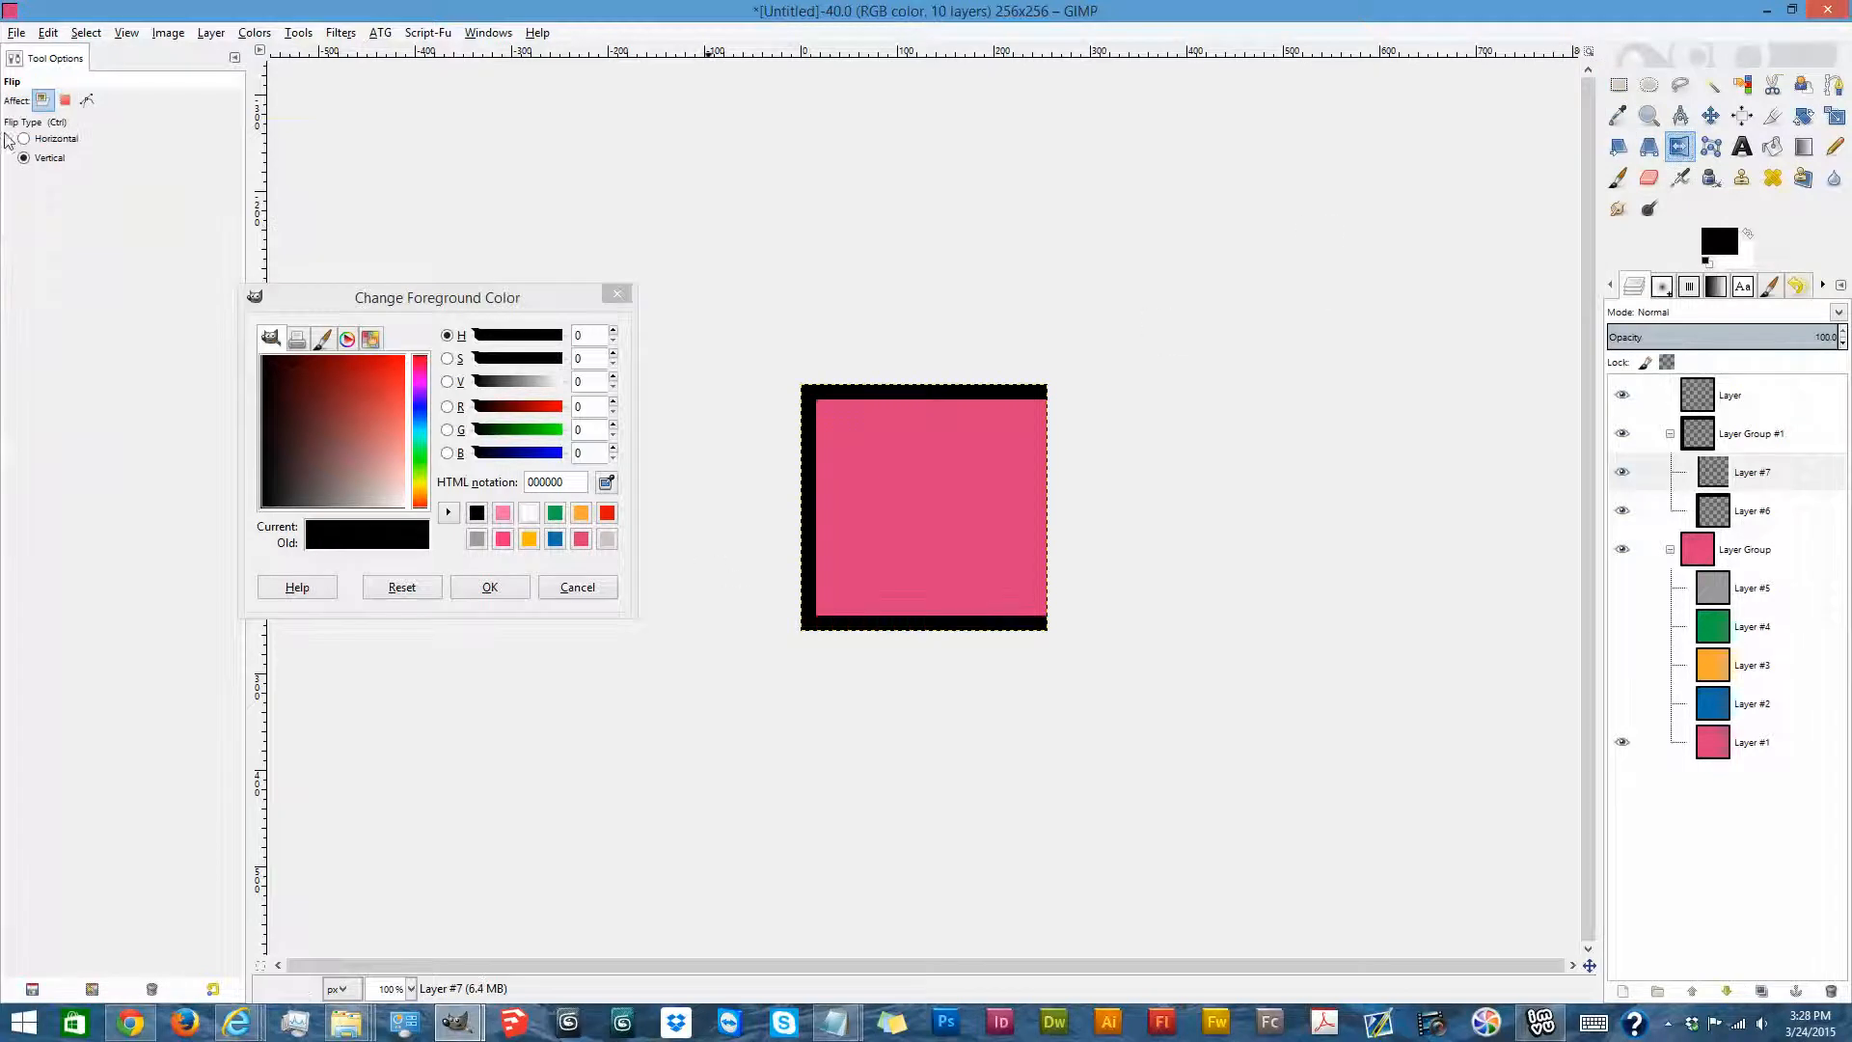
Flip the duplicated edge-strip layer horizontally to complete the black border and merge it down into the original strip layer.
click(43, 138)
click(998, 275)
click(1143, 401)
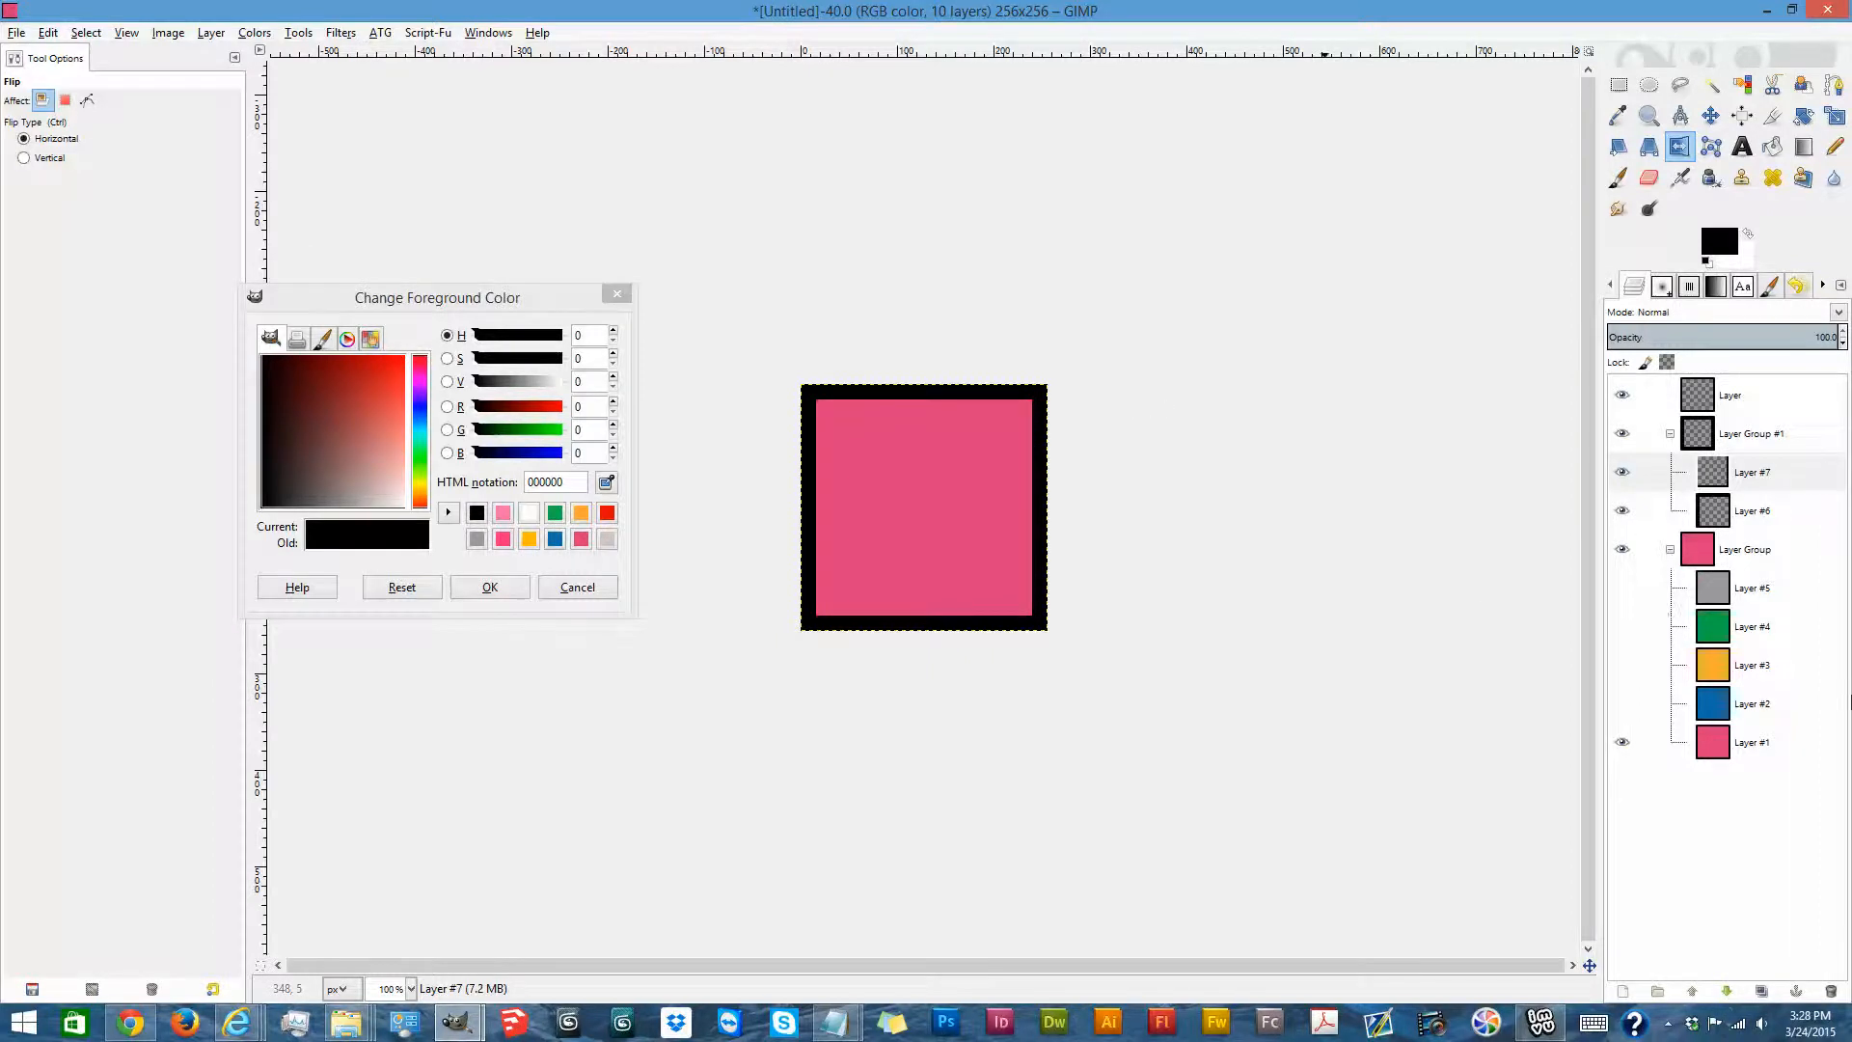
right_click(1713, 476)
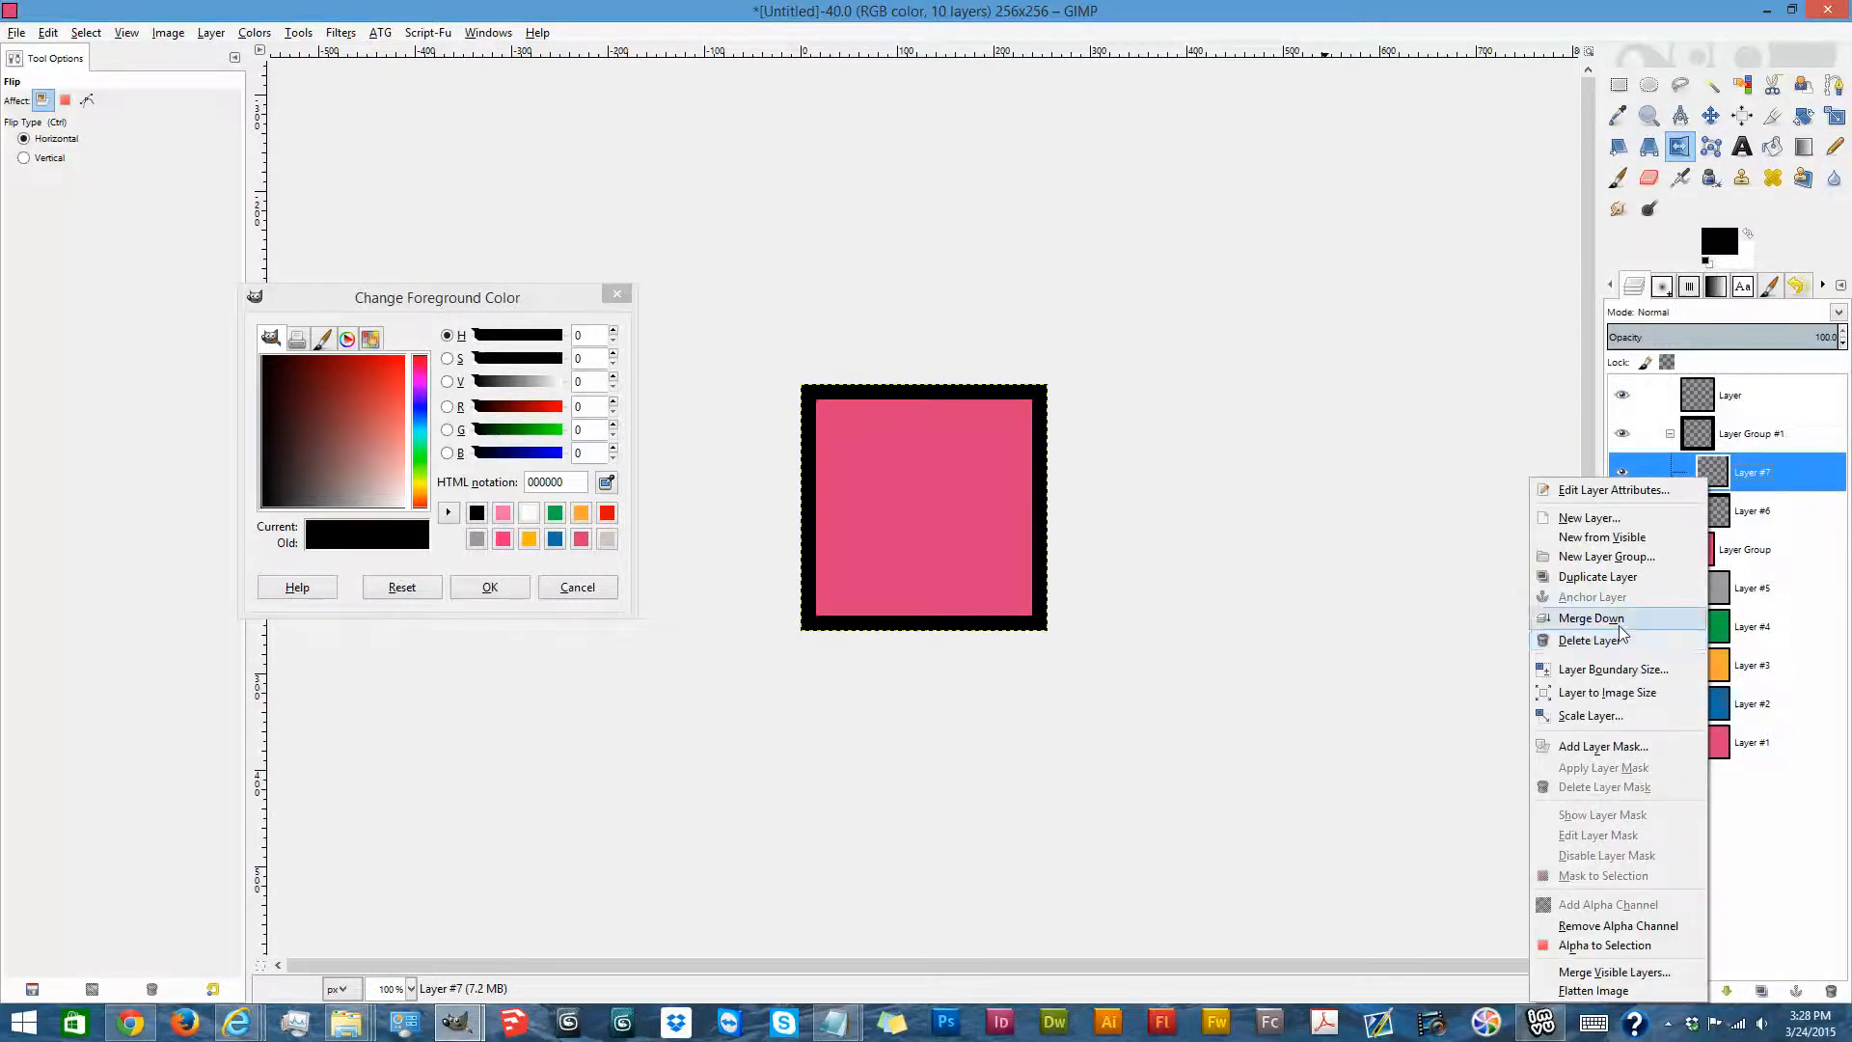
click(1592, 618)
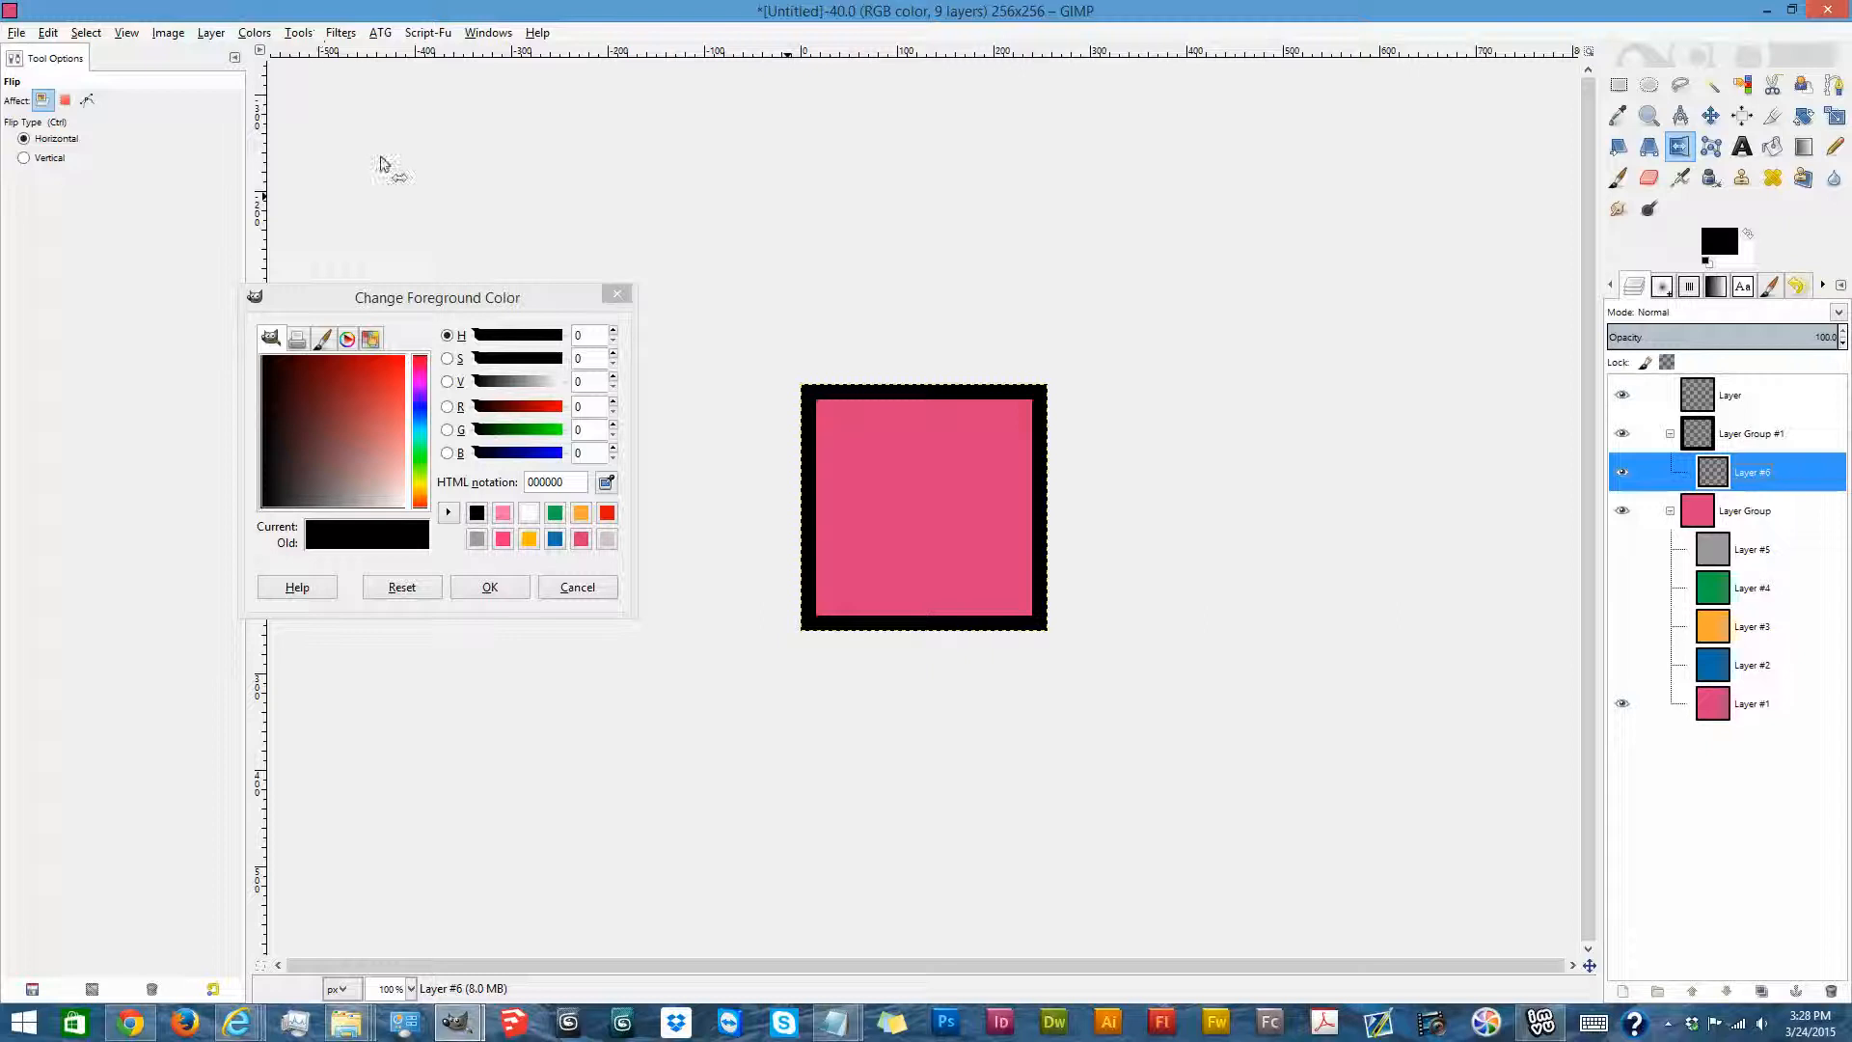
Apply a Gaussian Blur with a 215 px horizontal and vertical radius to the merged black border layer.
click(339, 34)
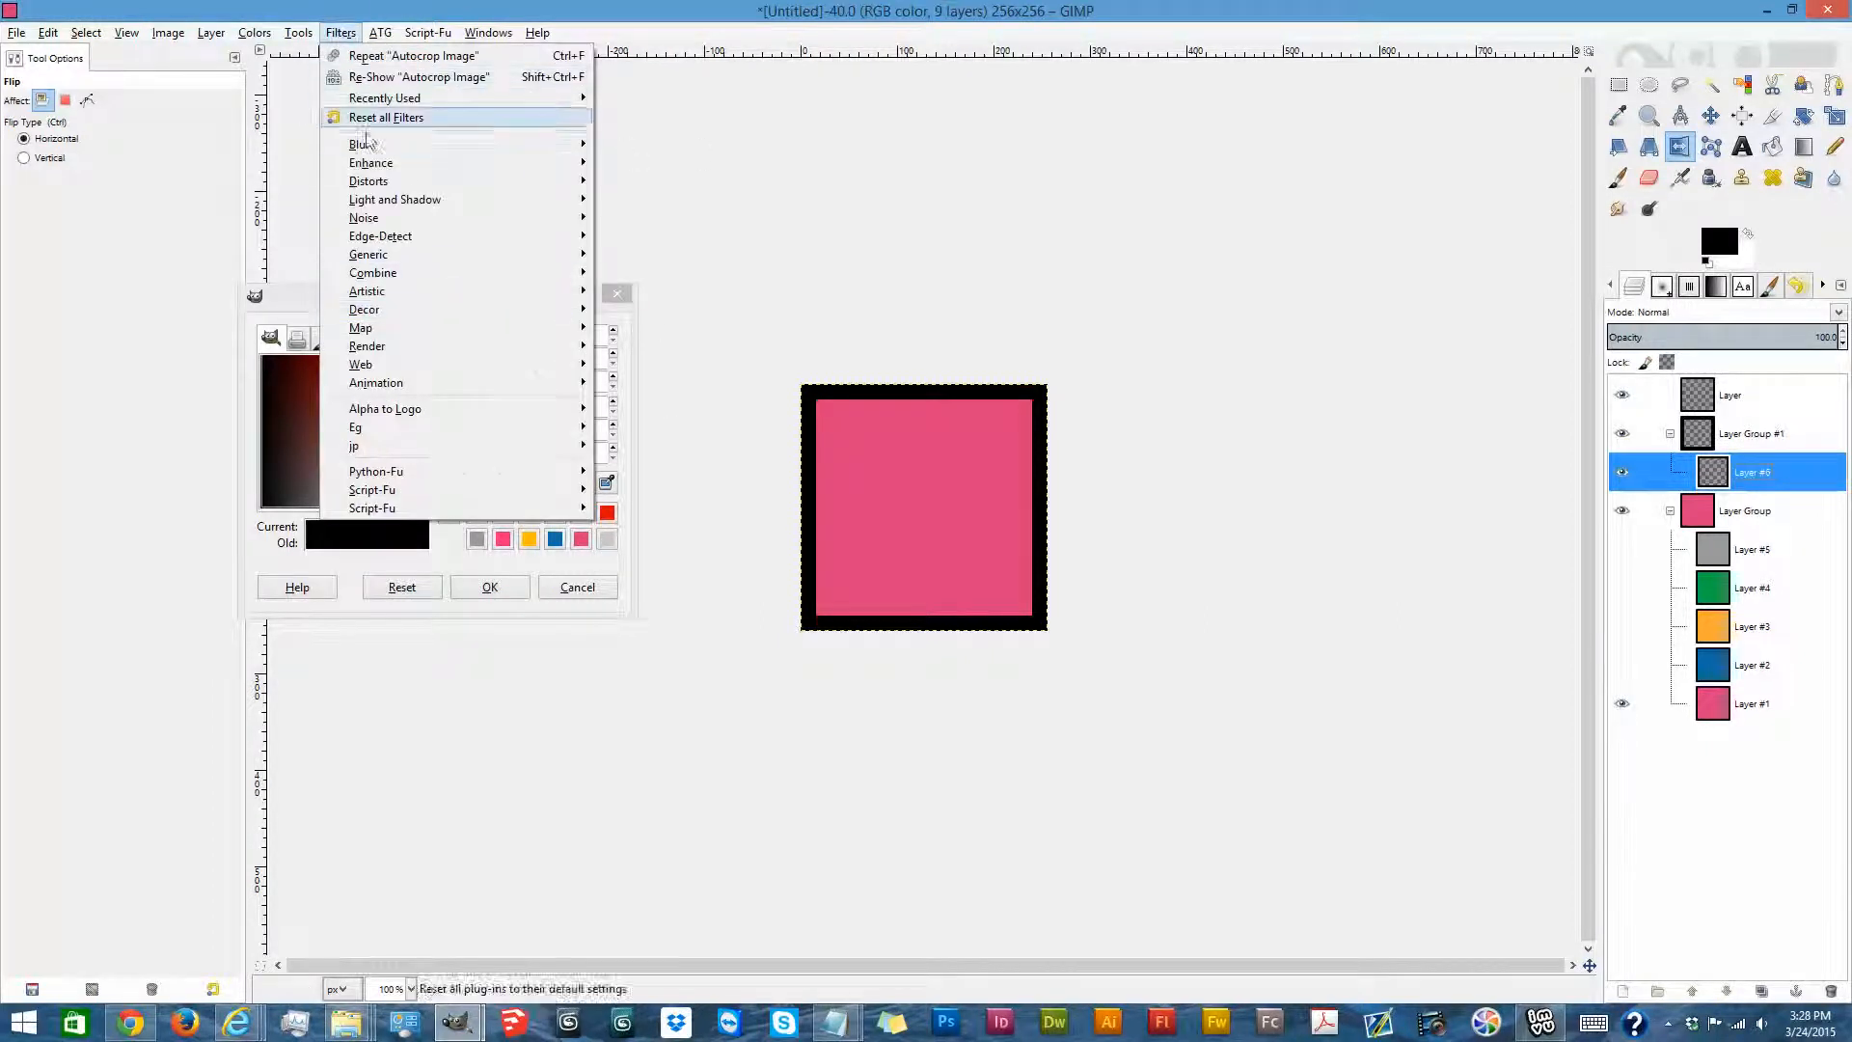
mouse_move(516, 145)
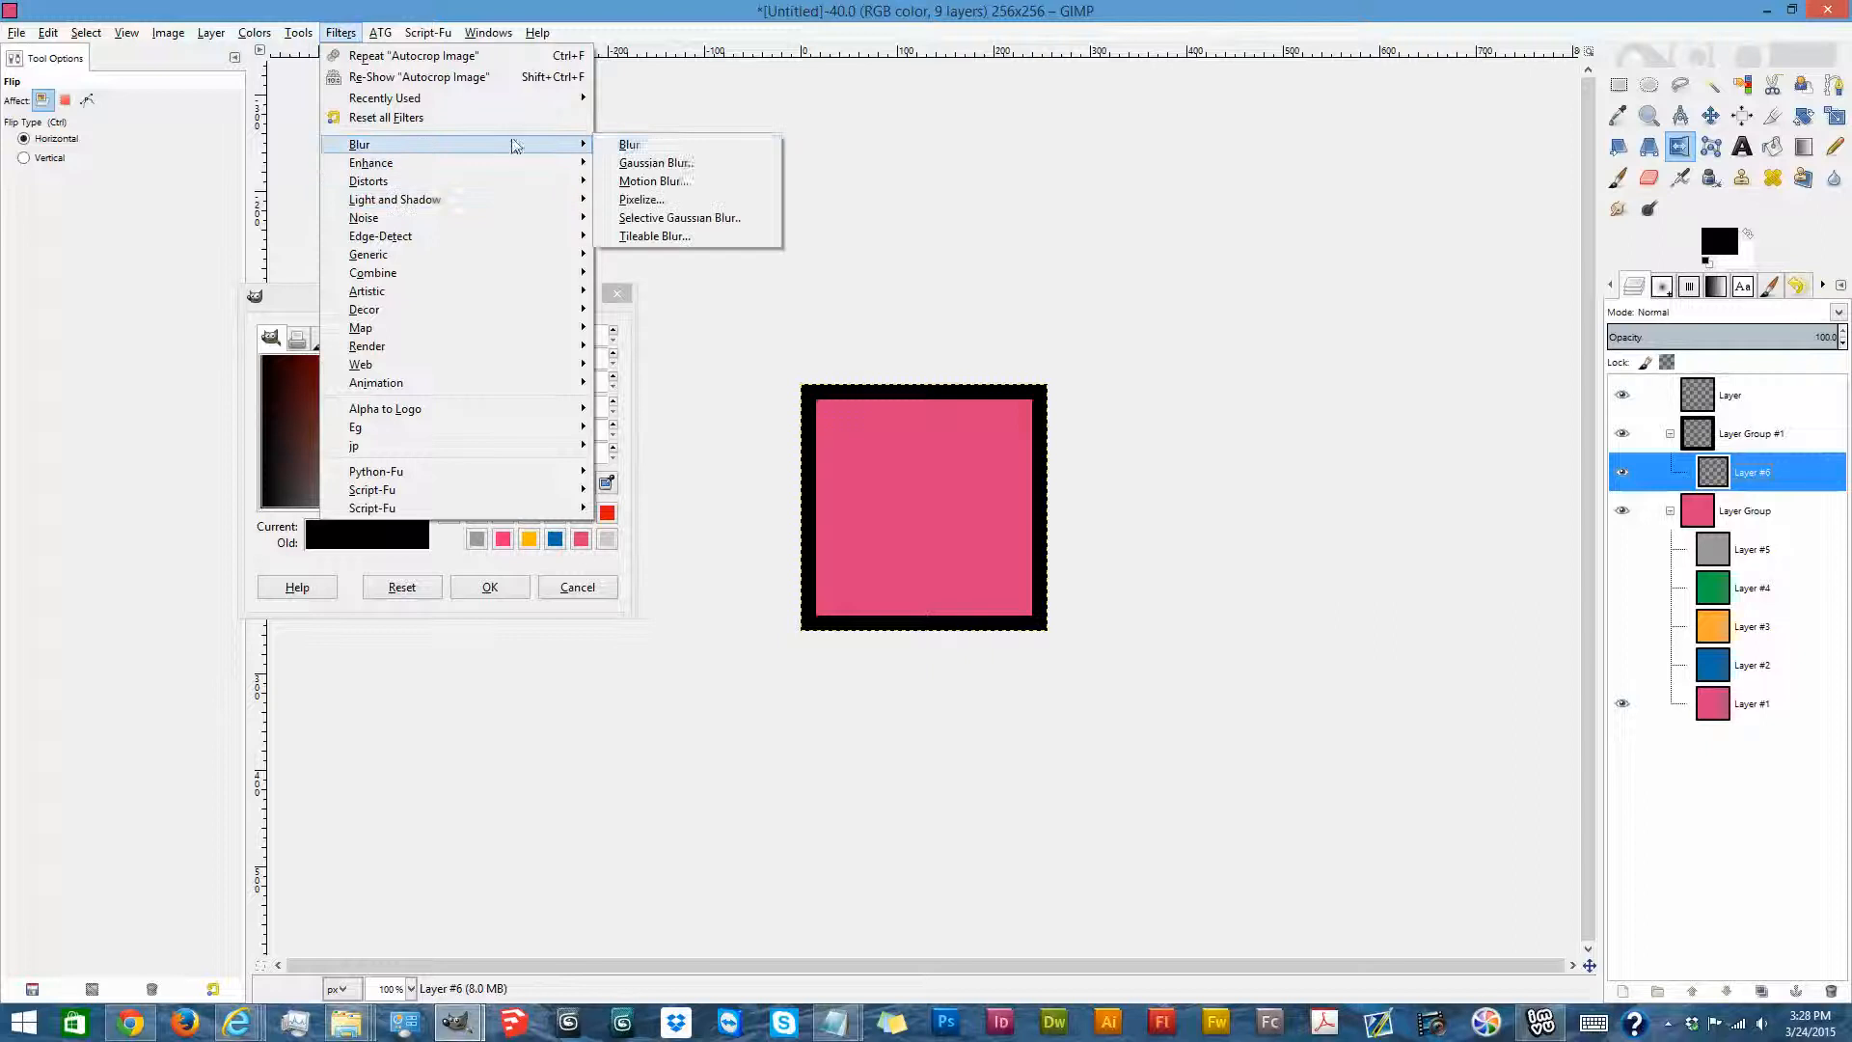
click(651, 164)
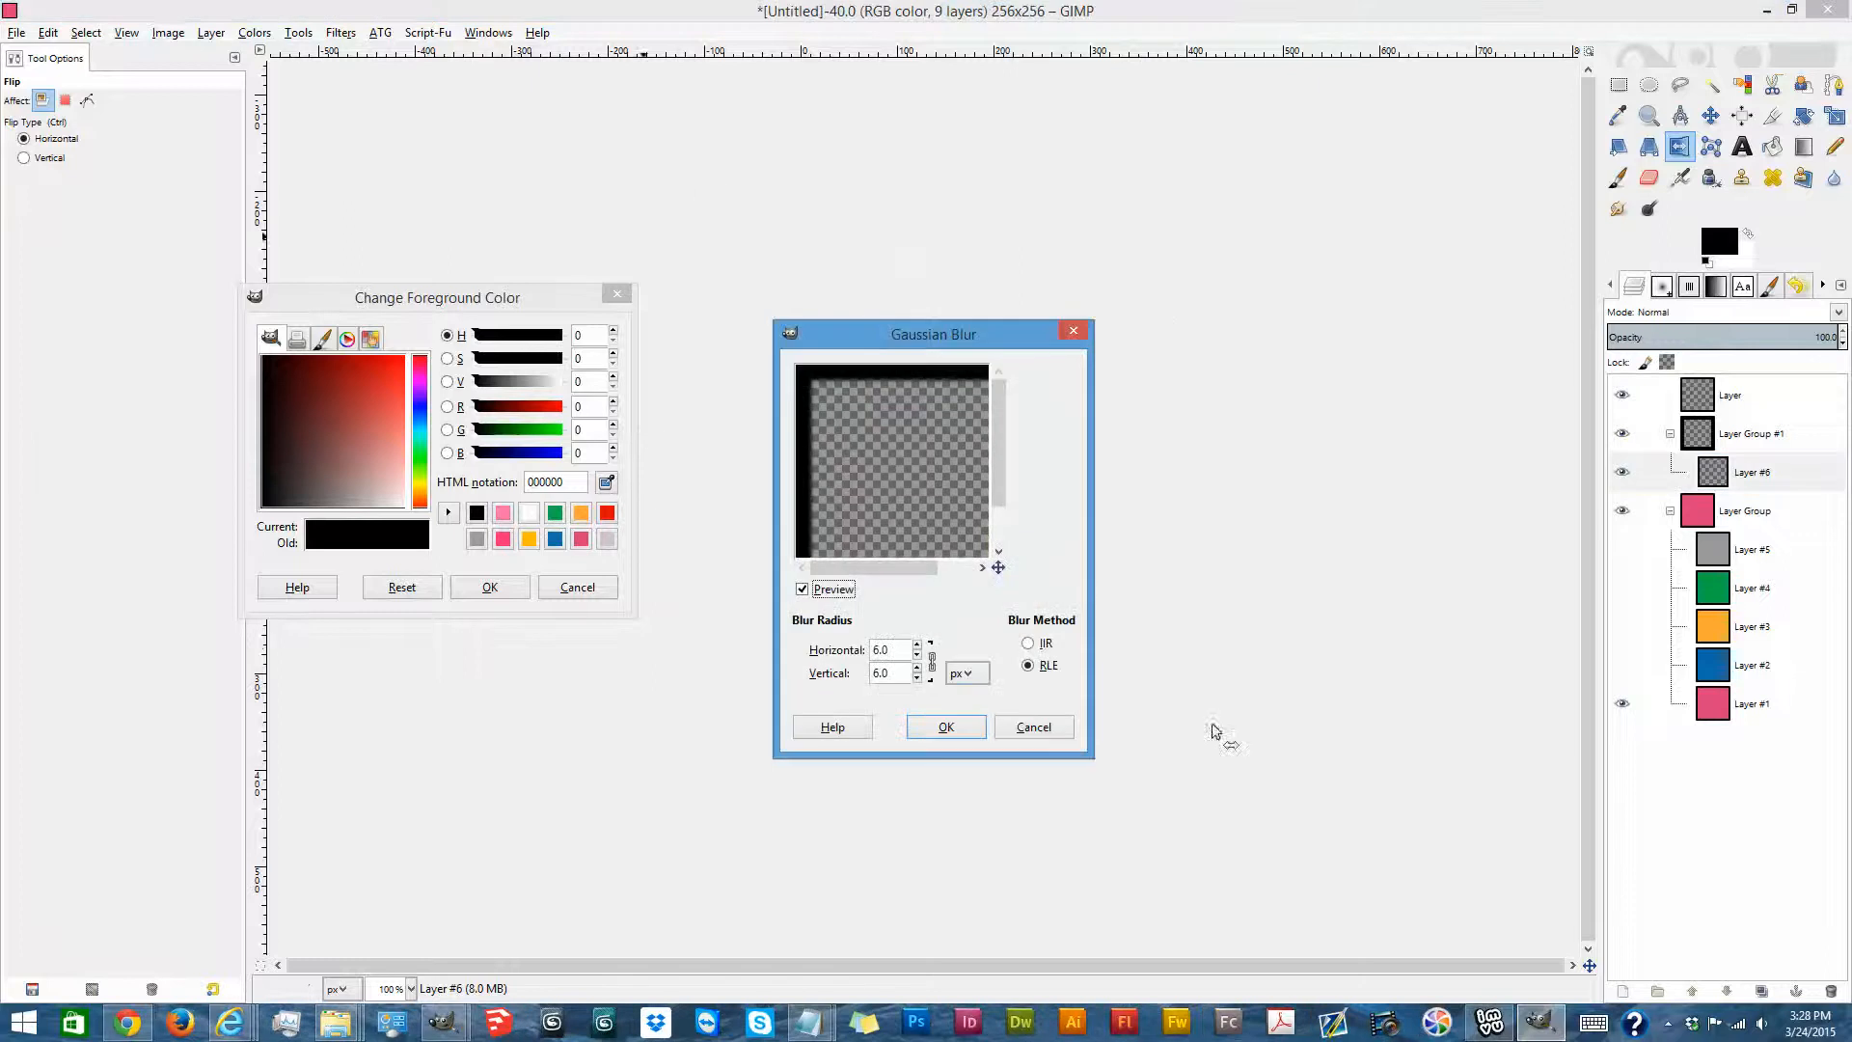
click(917, 645)
drag(917, 646, 918, 646)
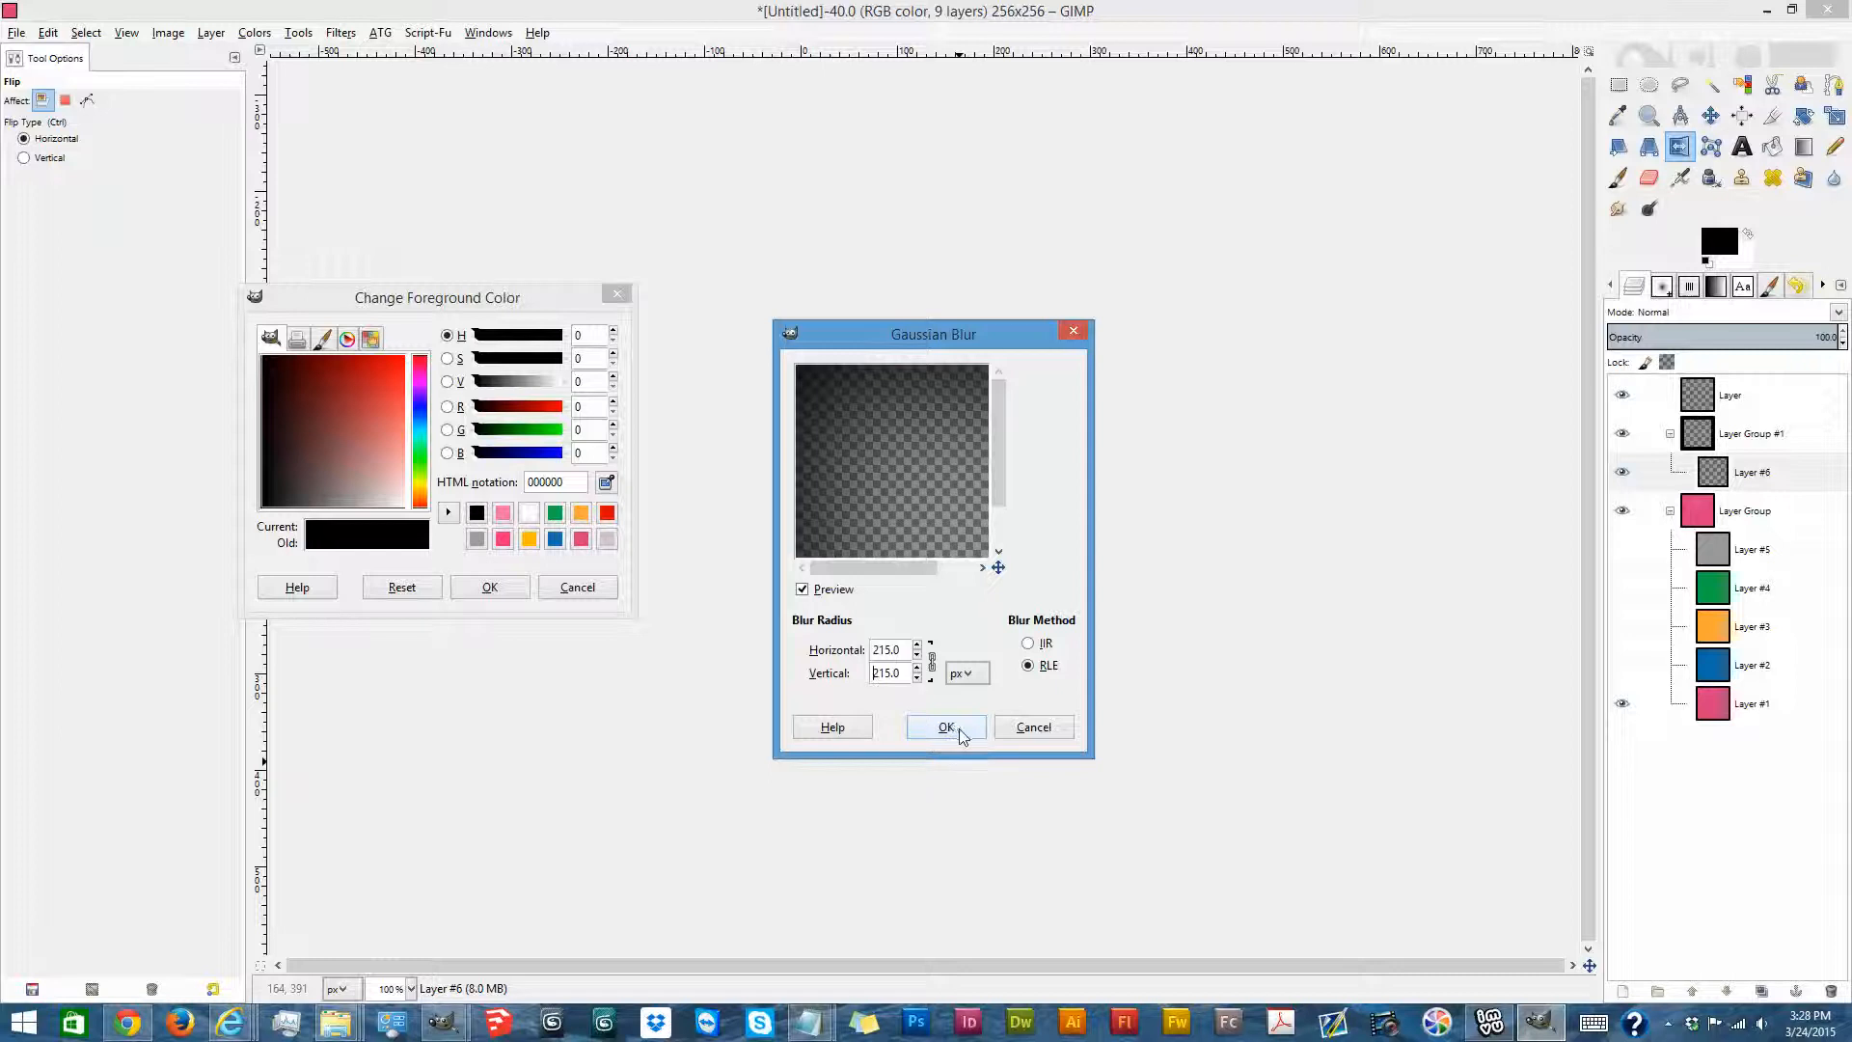
click(944, 732)
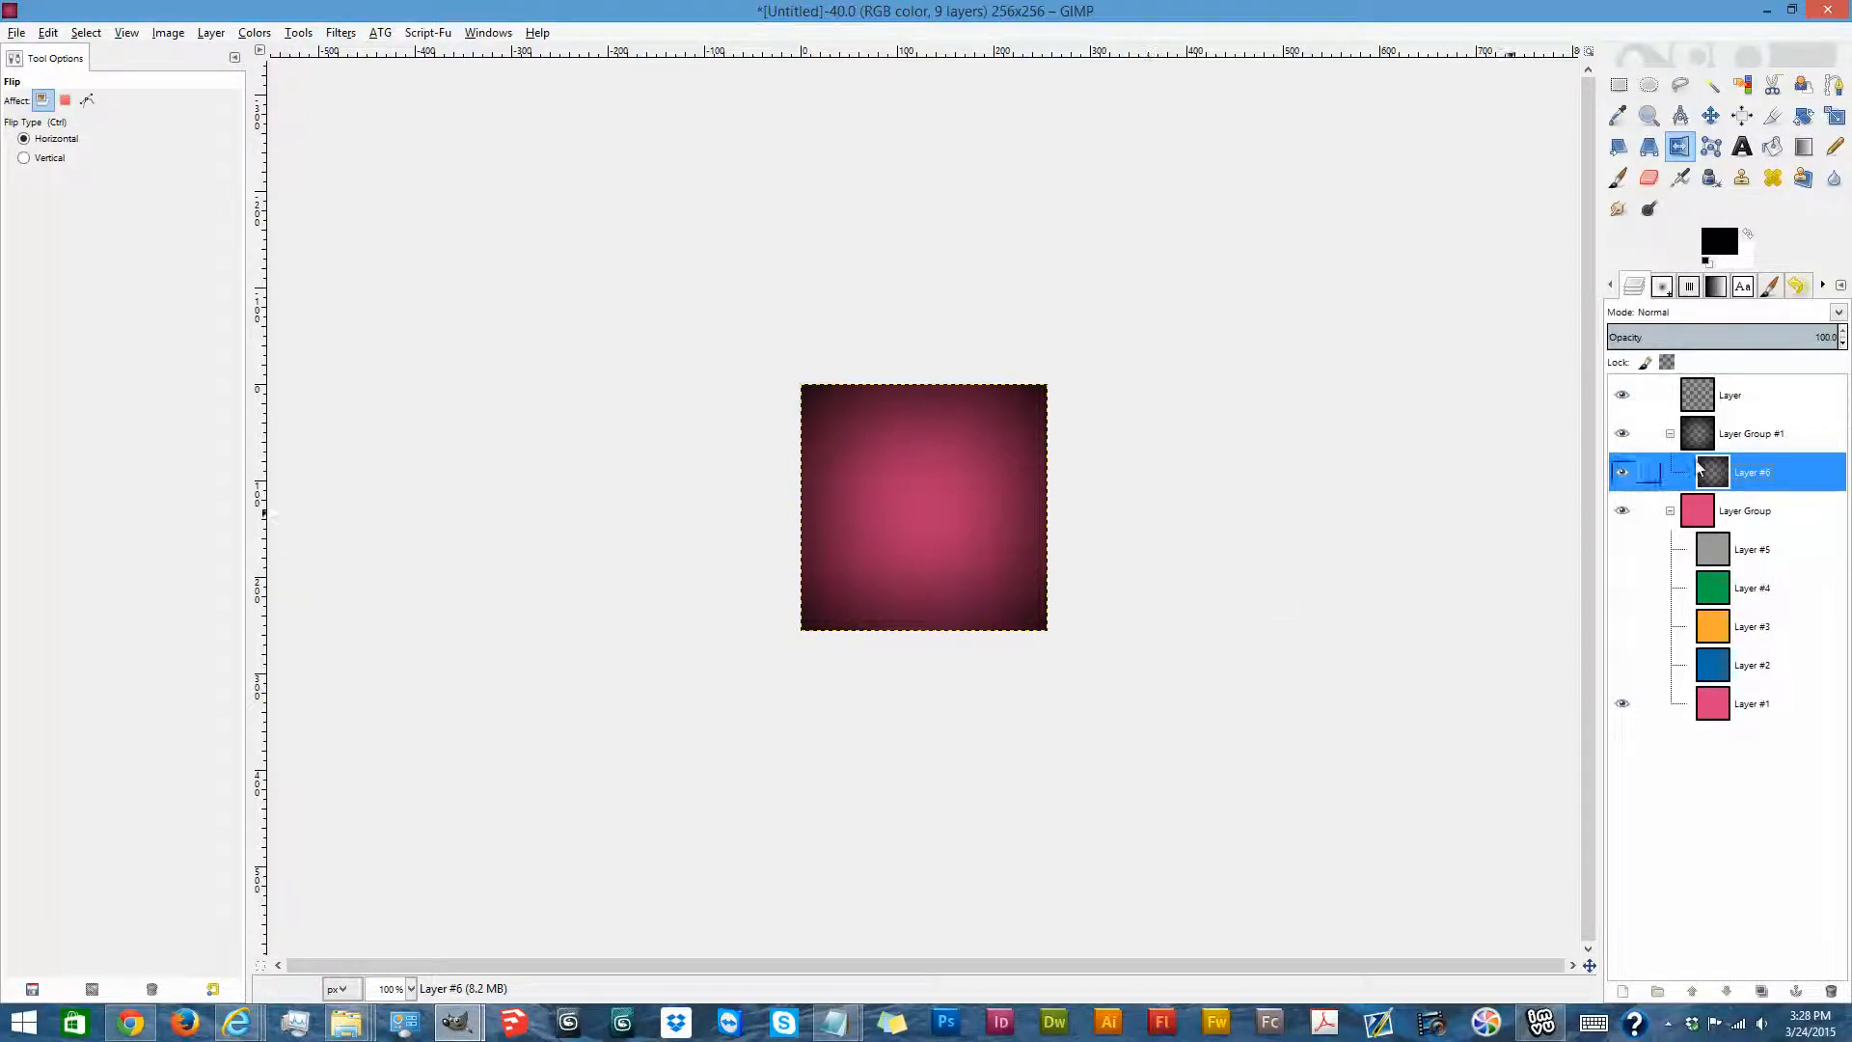
Set up the Airbrush with white as the foreground color and a brush size of 138.65.
click(1621, 472)
click(1622, 472)
click(1681, 177)
key(x)
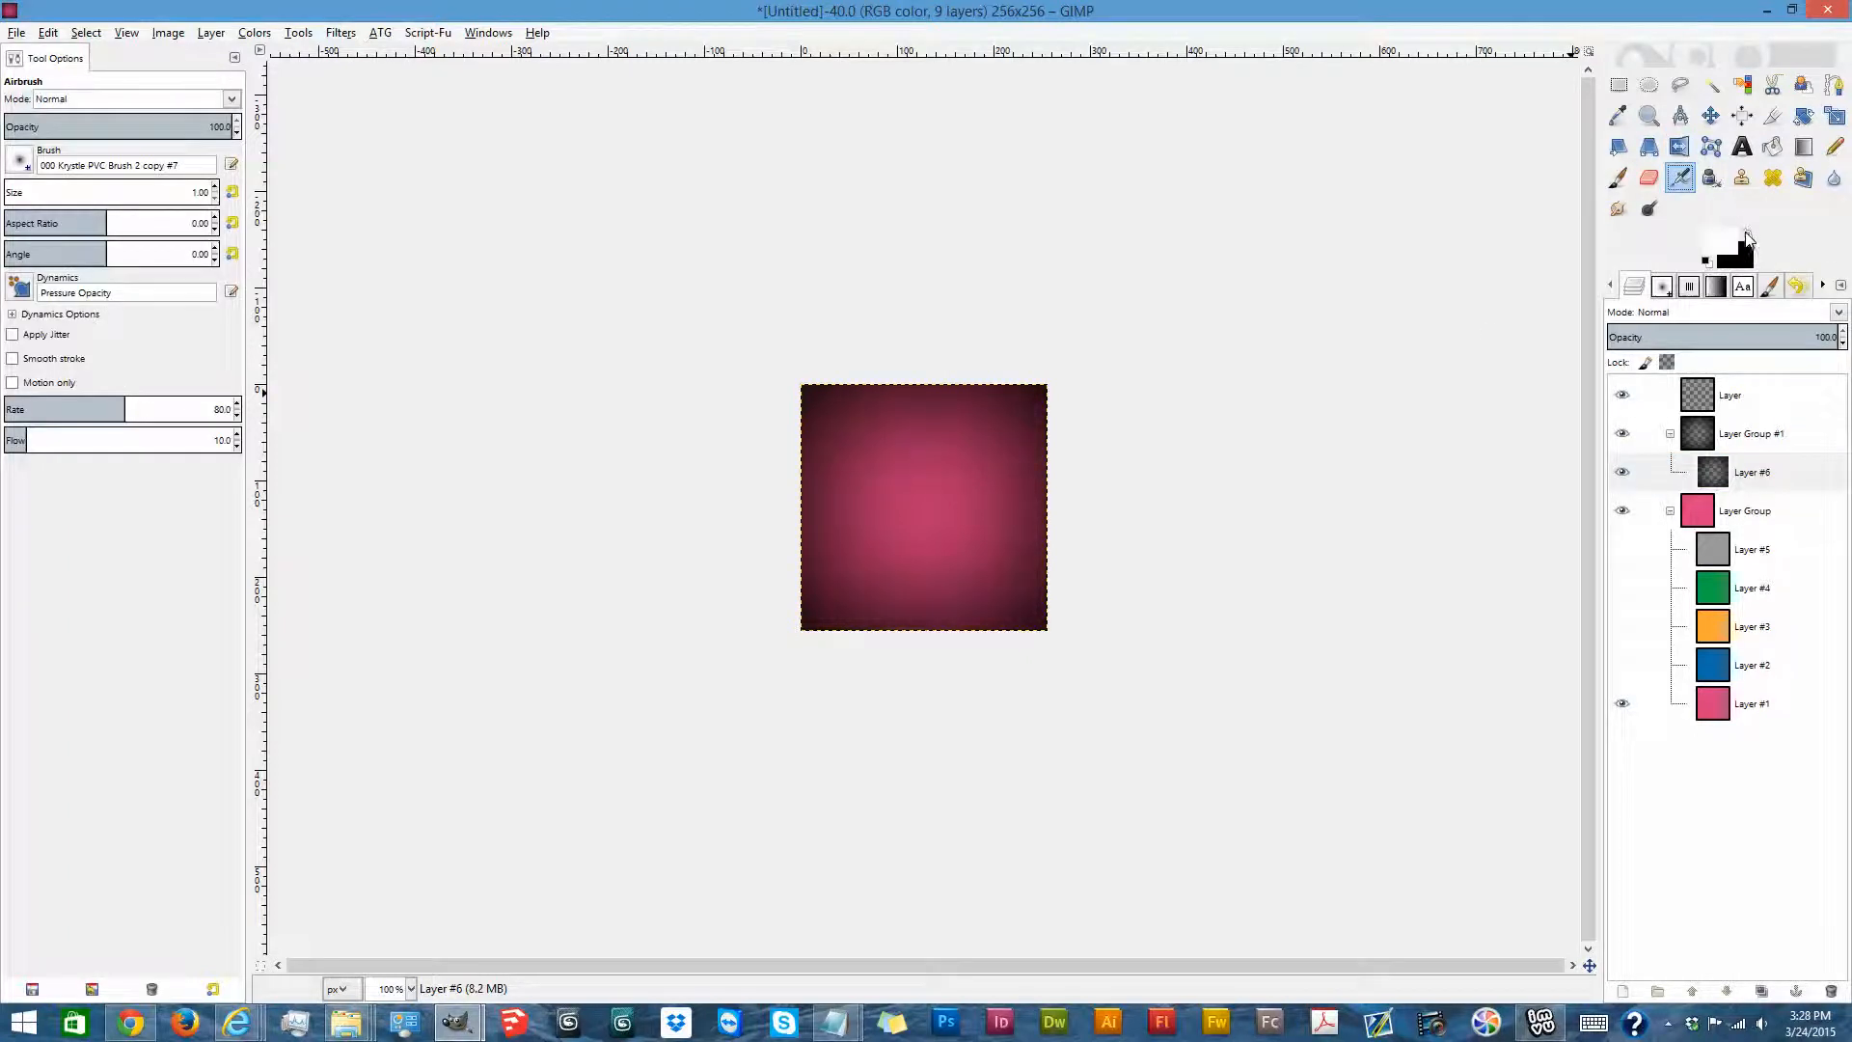
click(1670, 292)
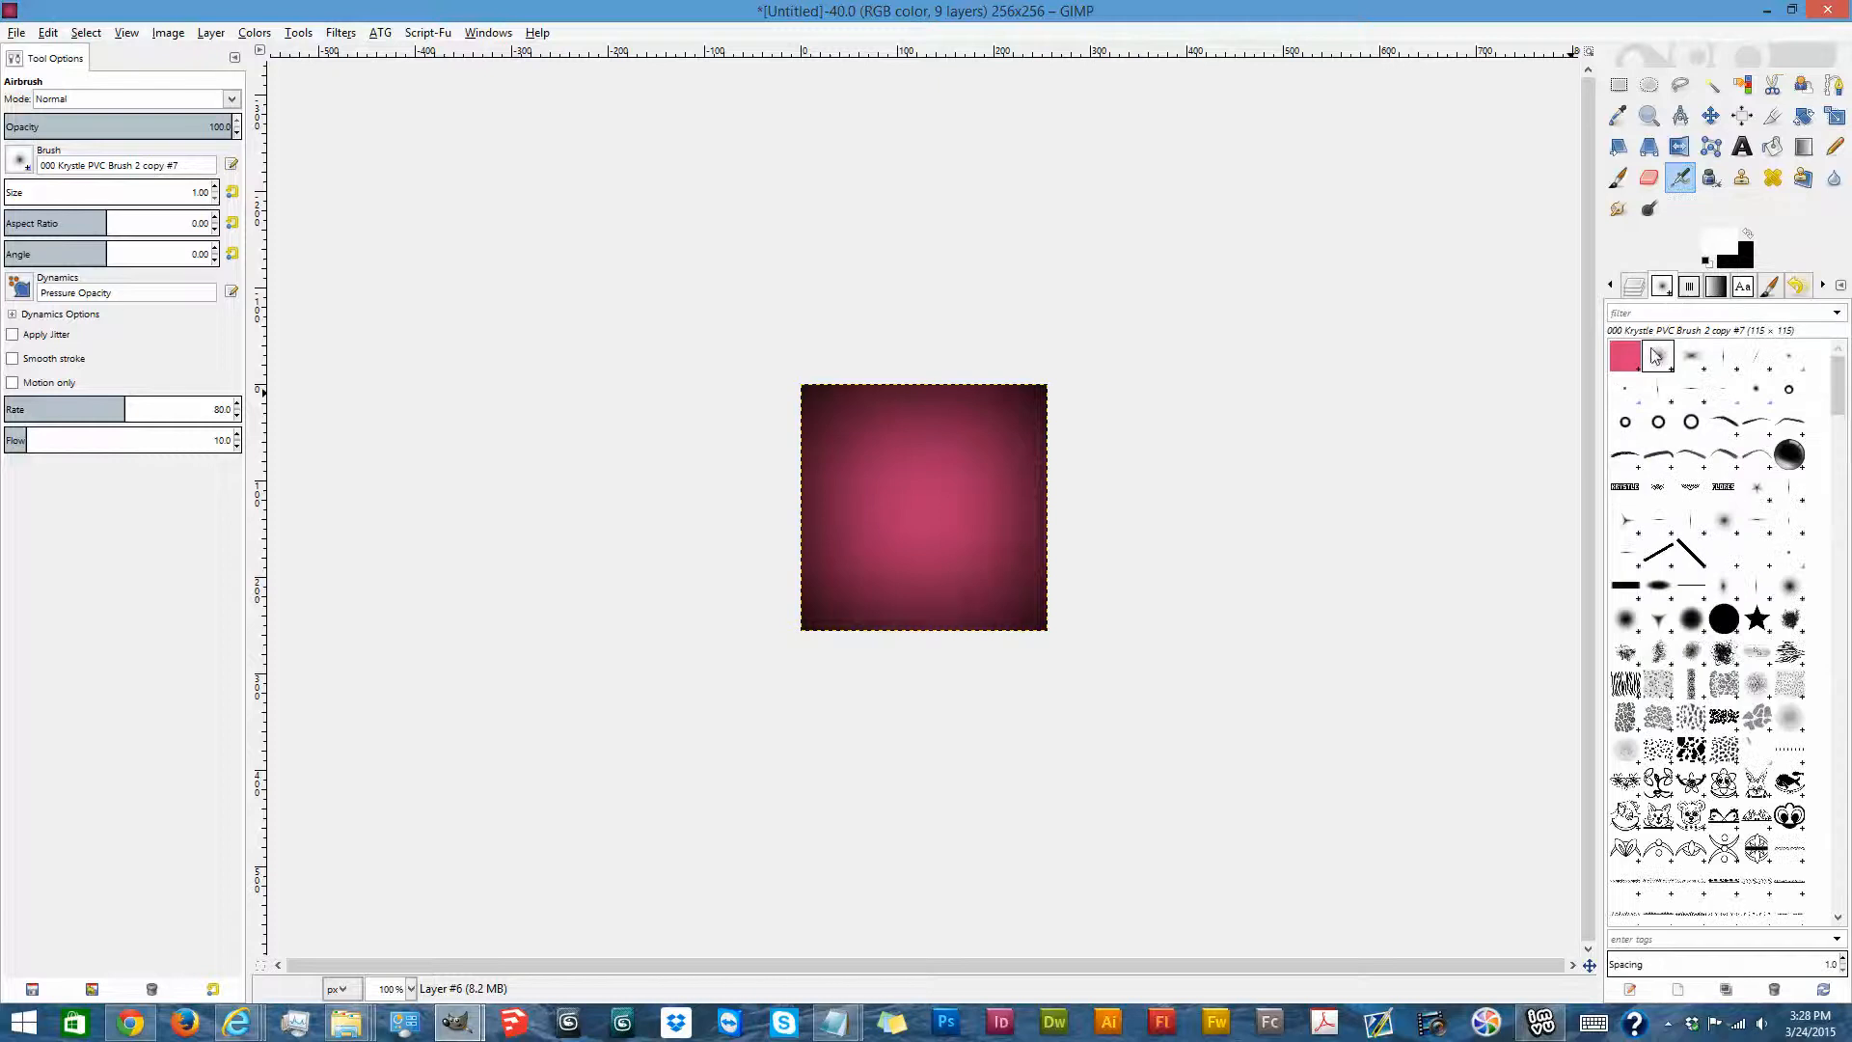
click(932, 540)
drag(18, 193, 331, 575)
Place a vertical and a horizontal guide crossing at the image center (128, 128) and set the Airbrush size to 421.14.
drag(262, 498, 924, 537)
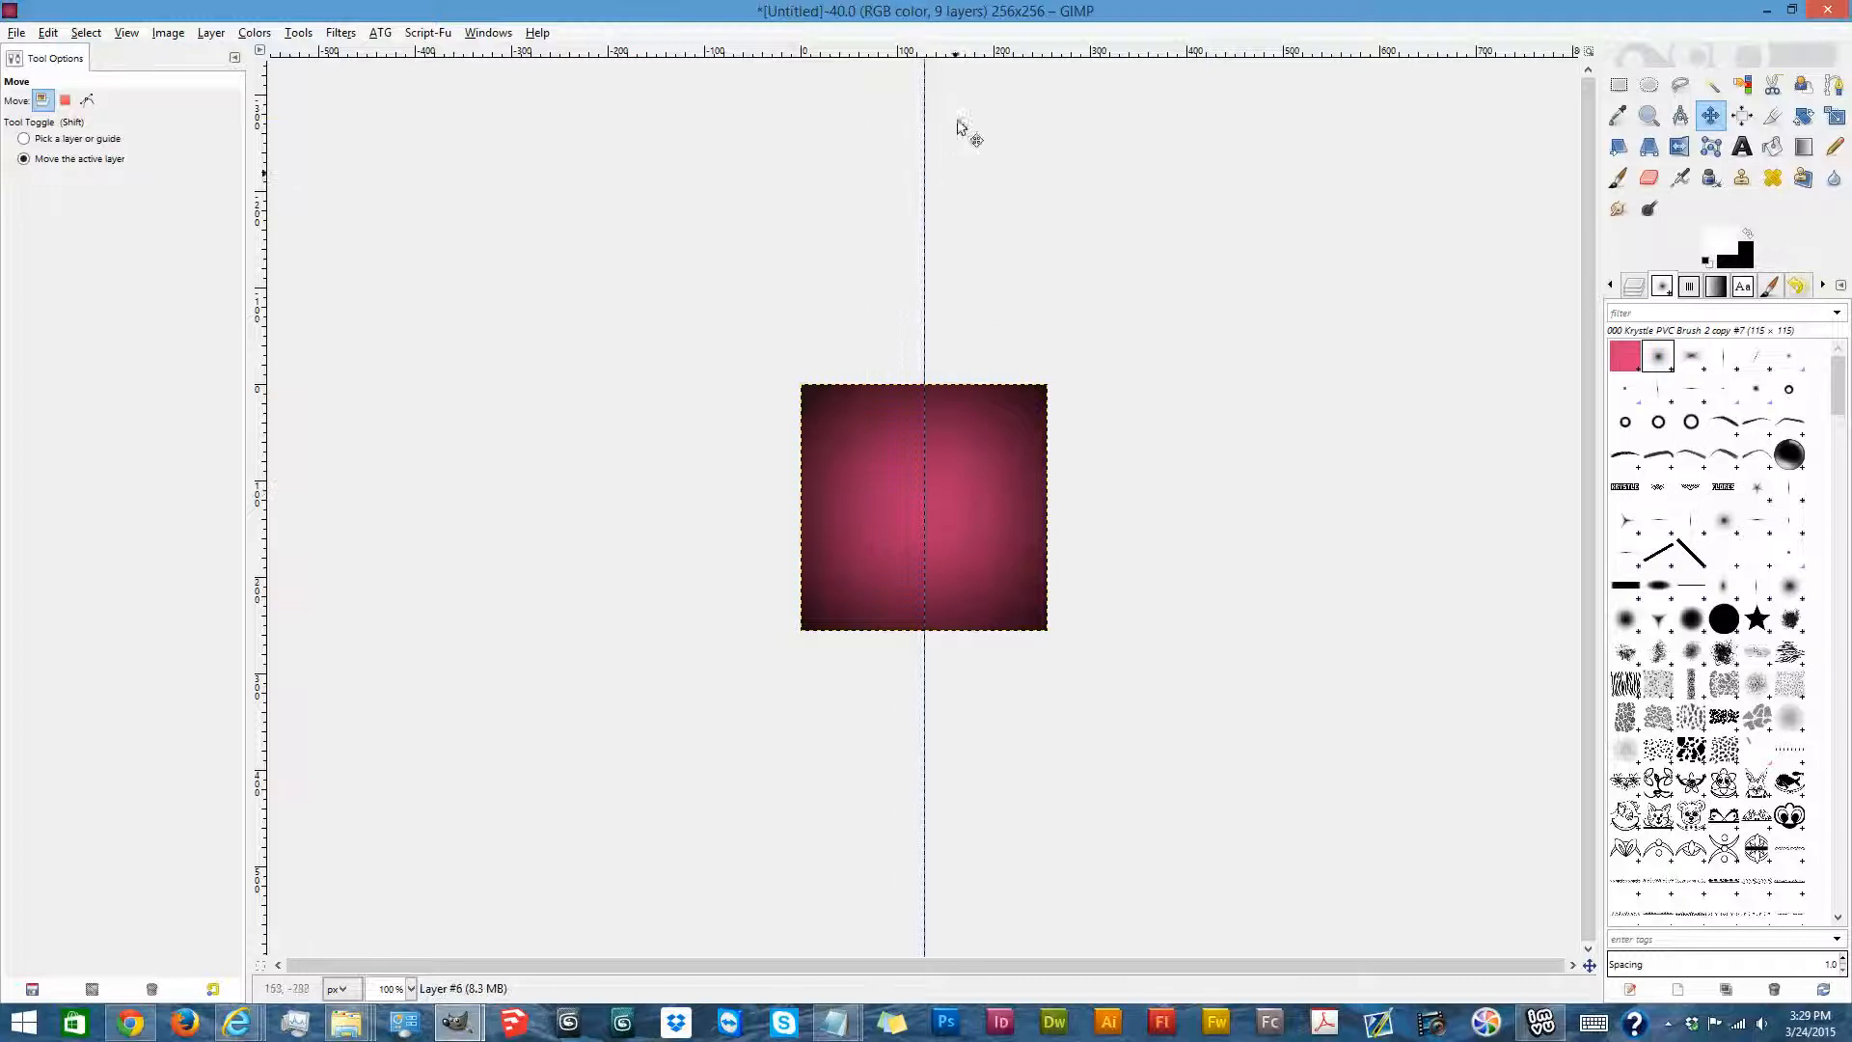
drag(965, 50, 930, 508)
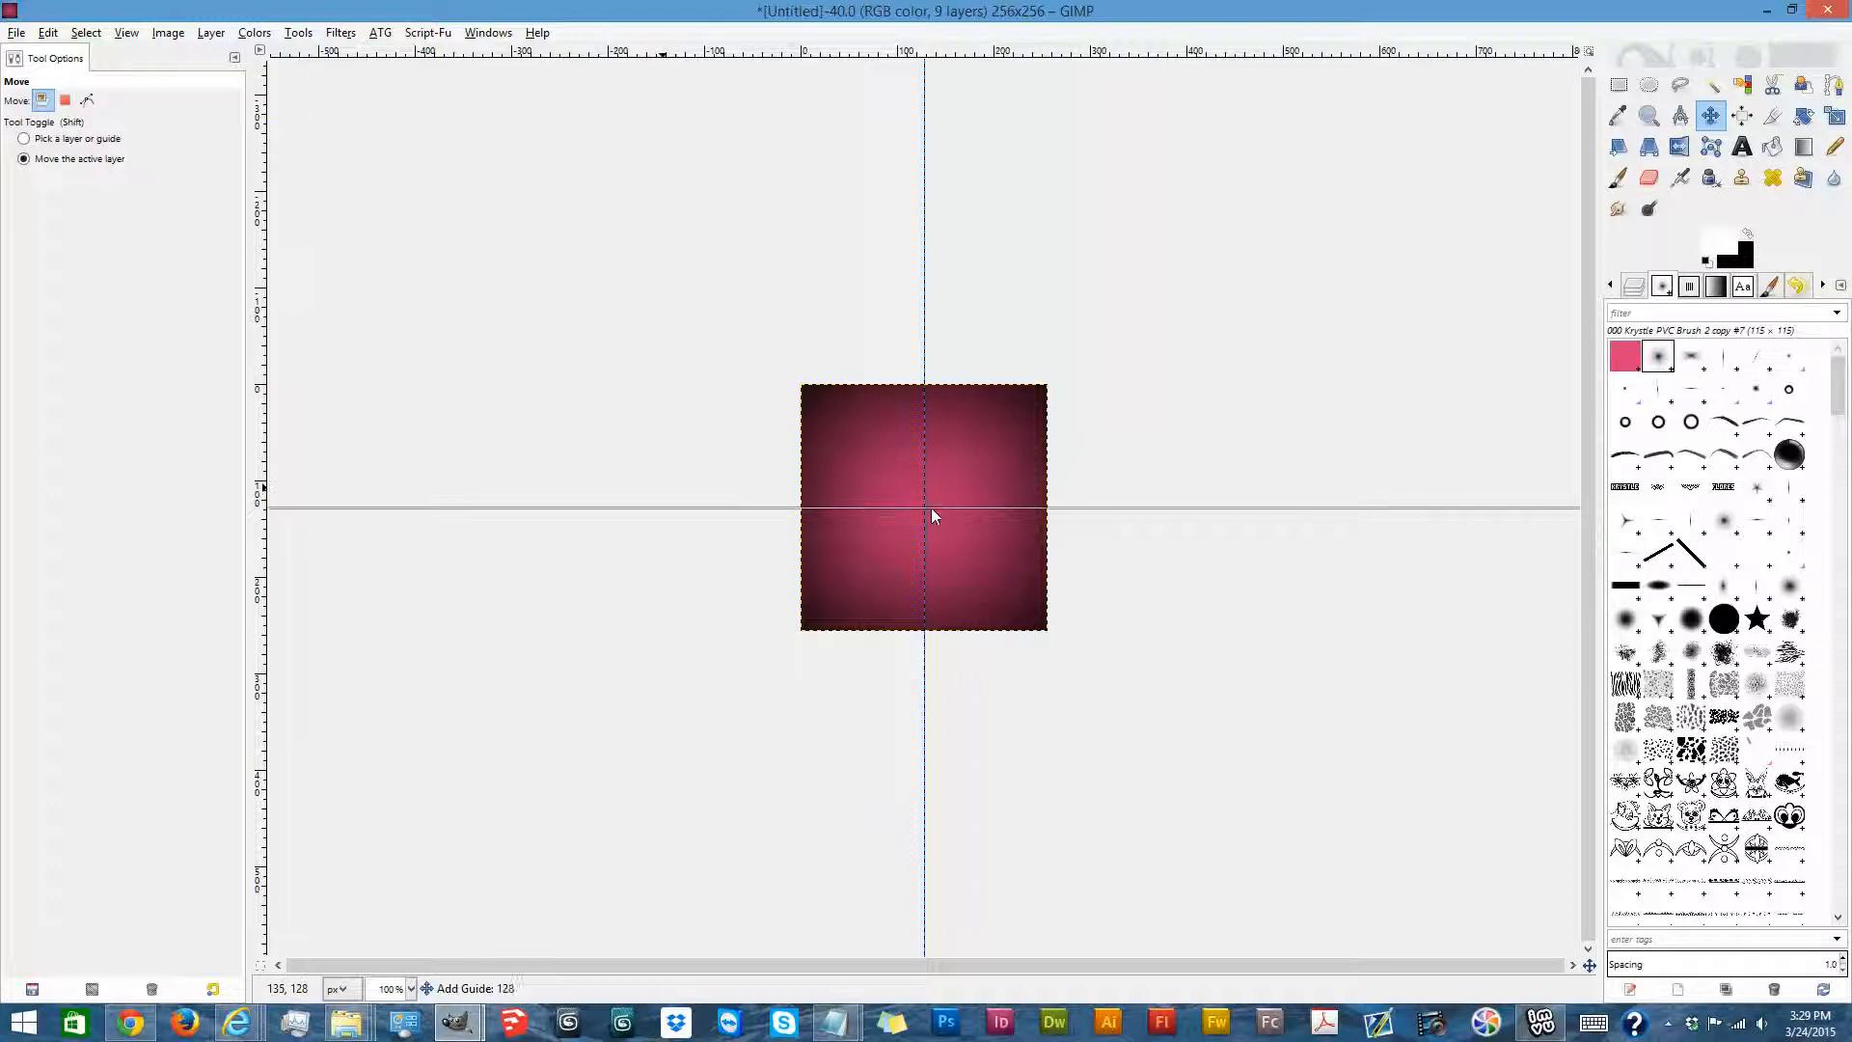
click(1680, 177)
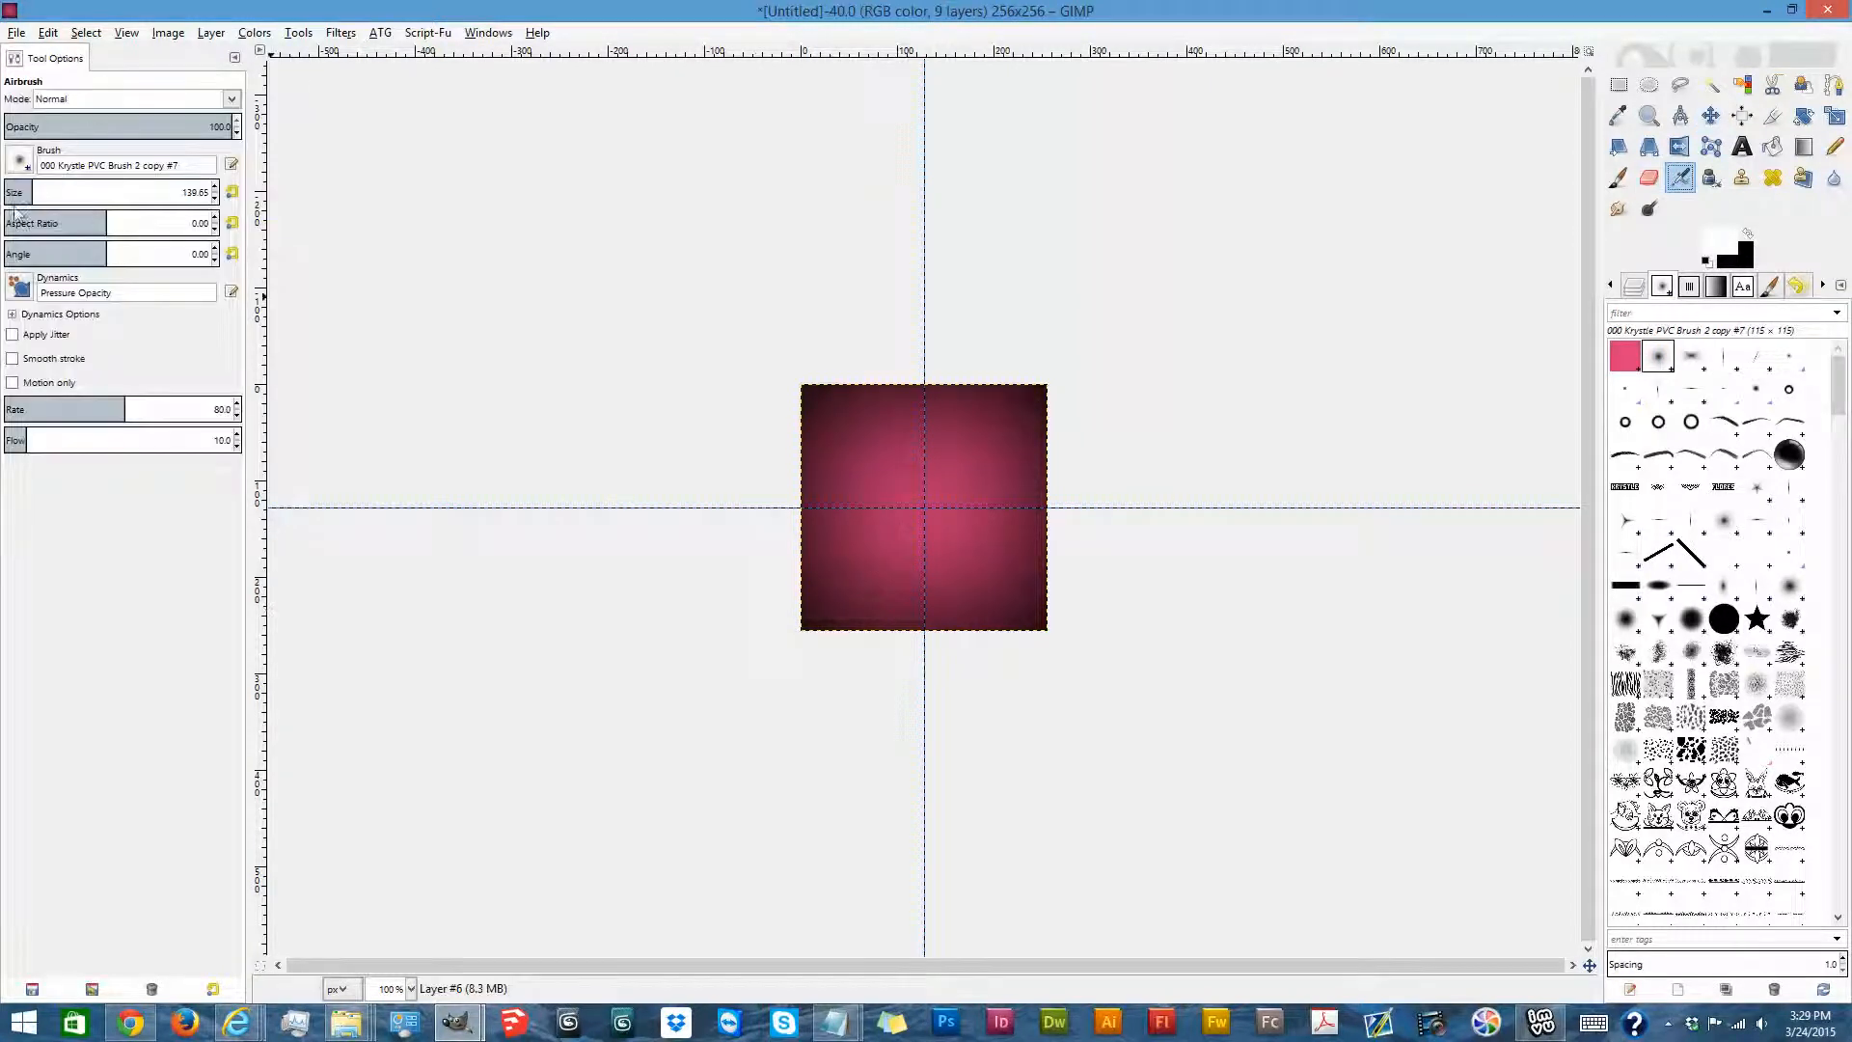
mouse_move(34, 199)
mouse_down()
mouse_move(124, 200)
mouse_move(90, 200)
mouse_up()
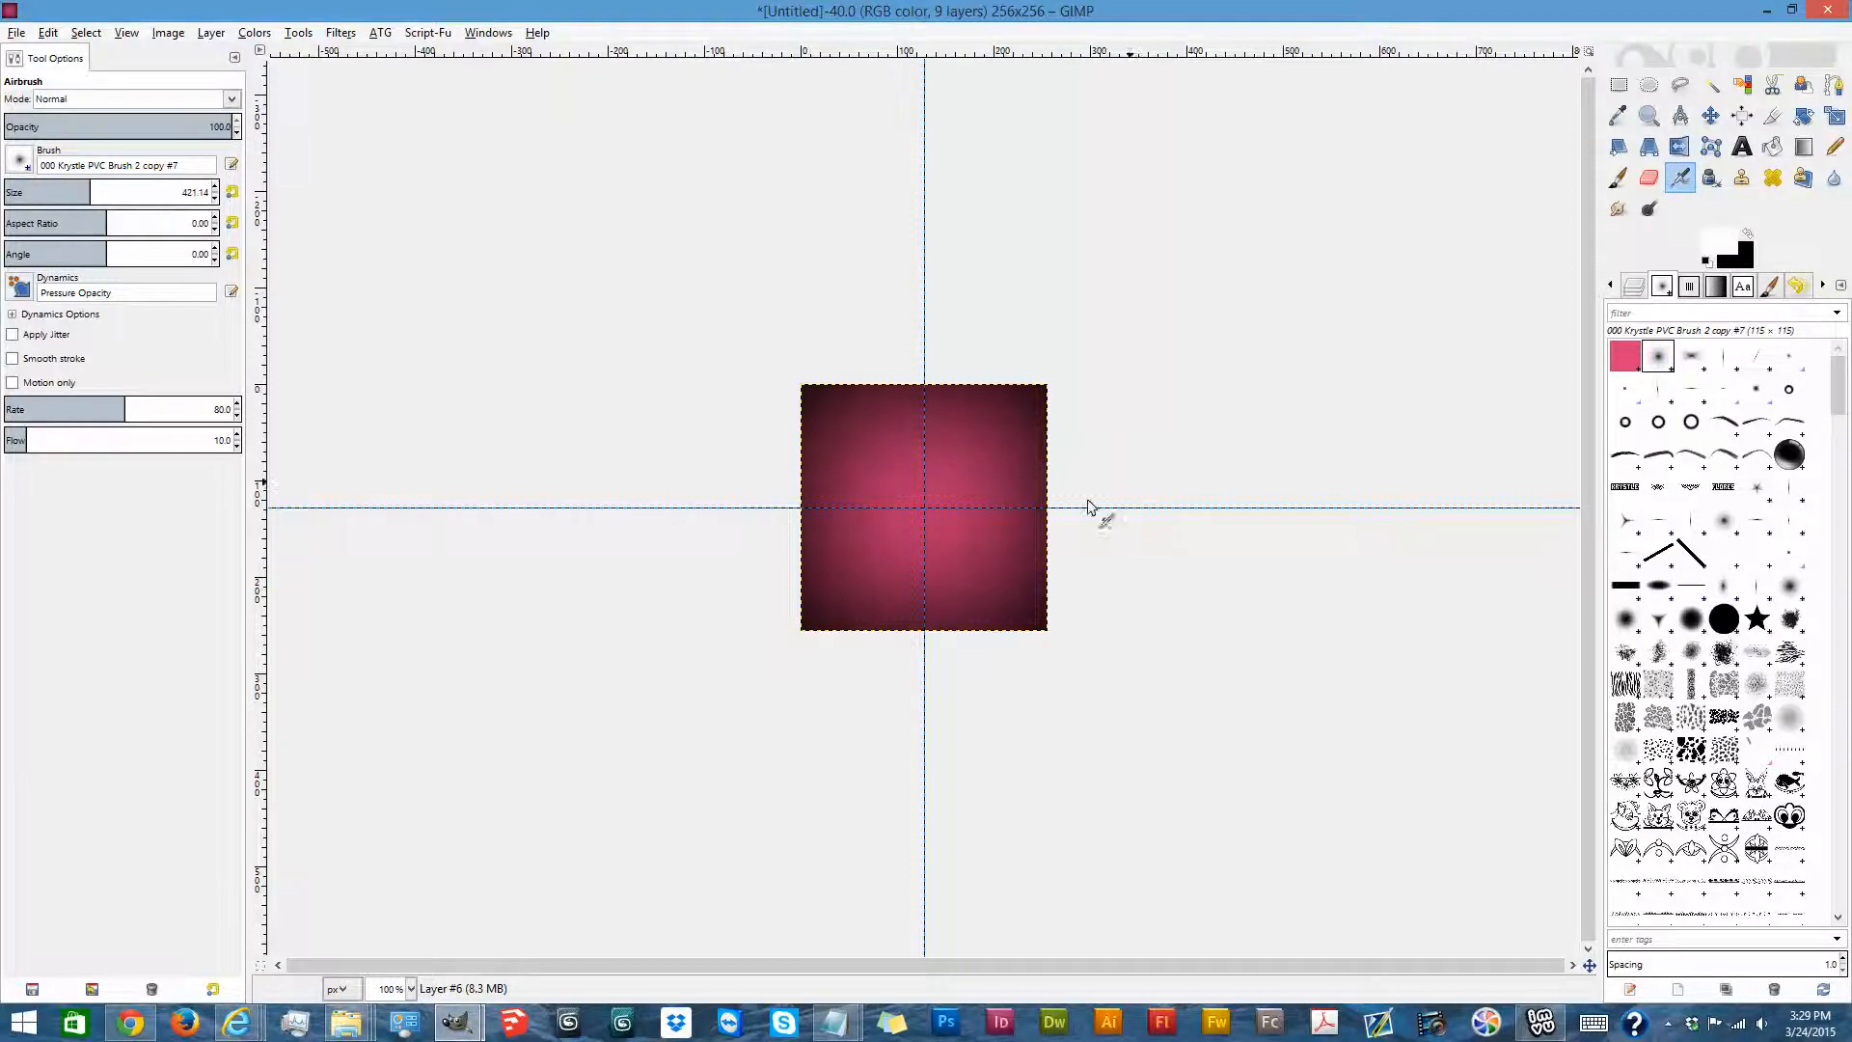
click(923, 505)
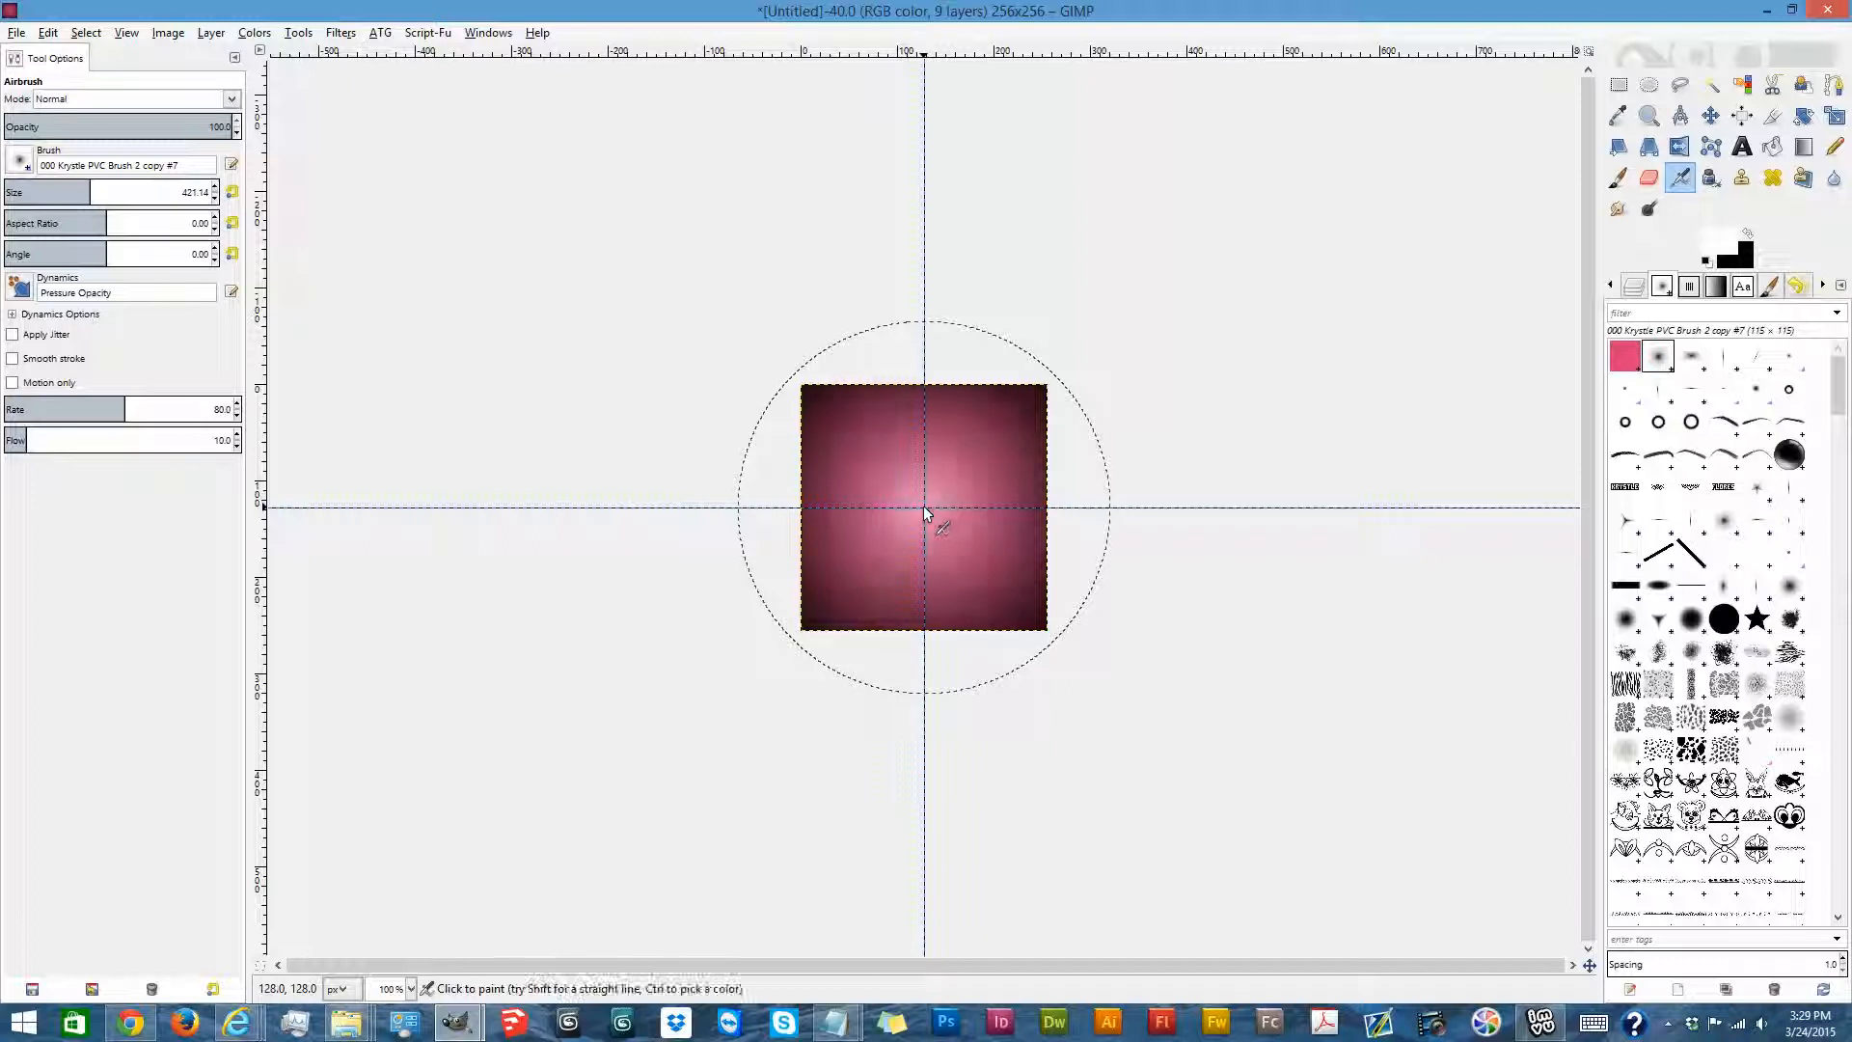
drag(924, 506, 923, 506)
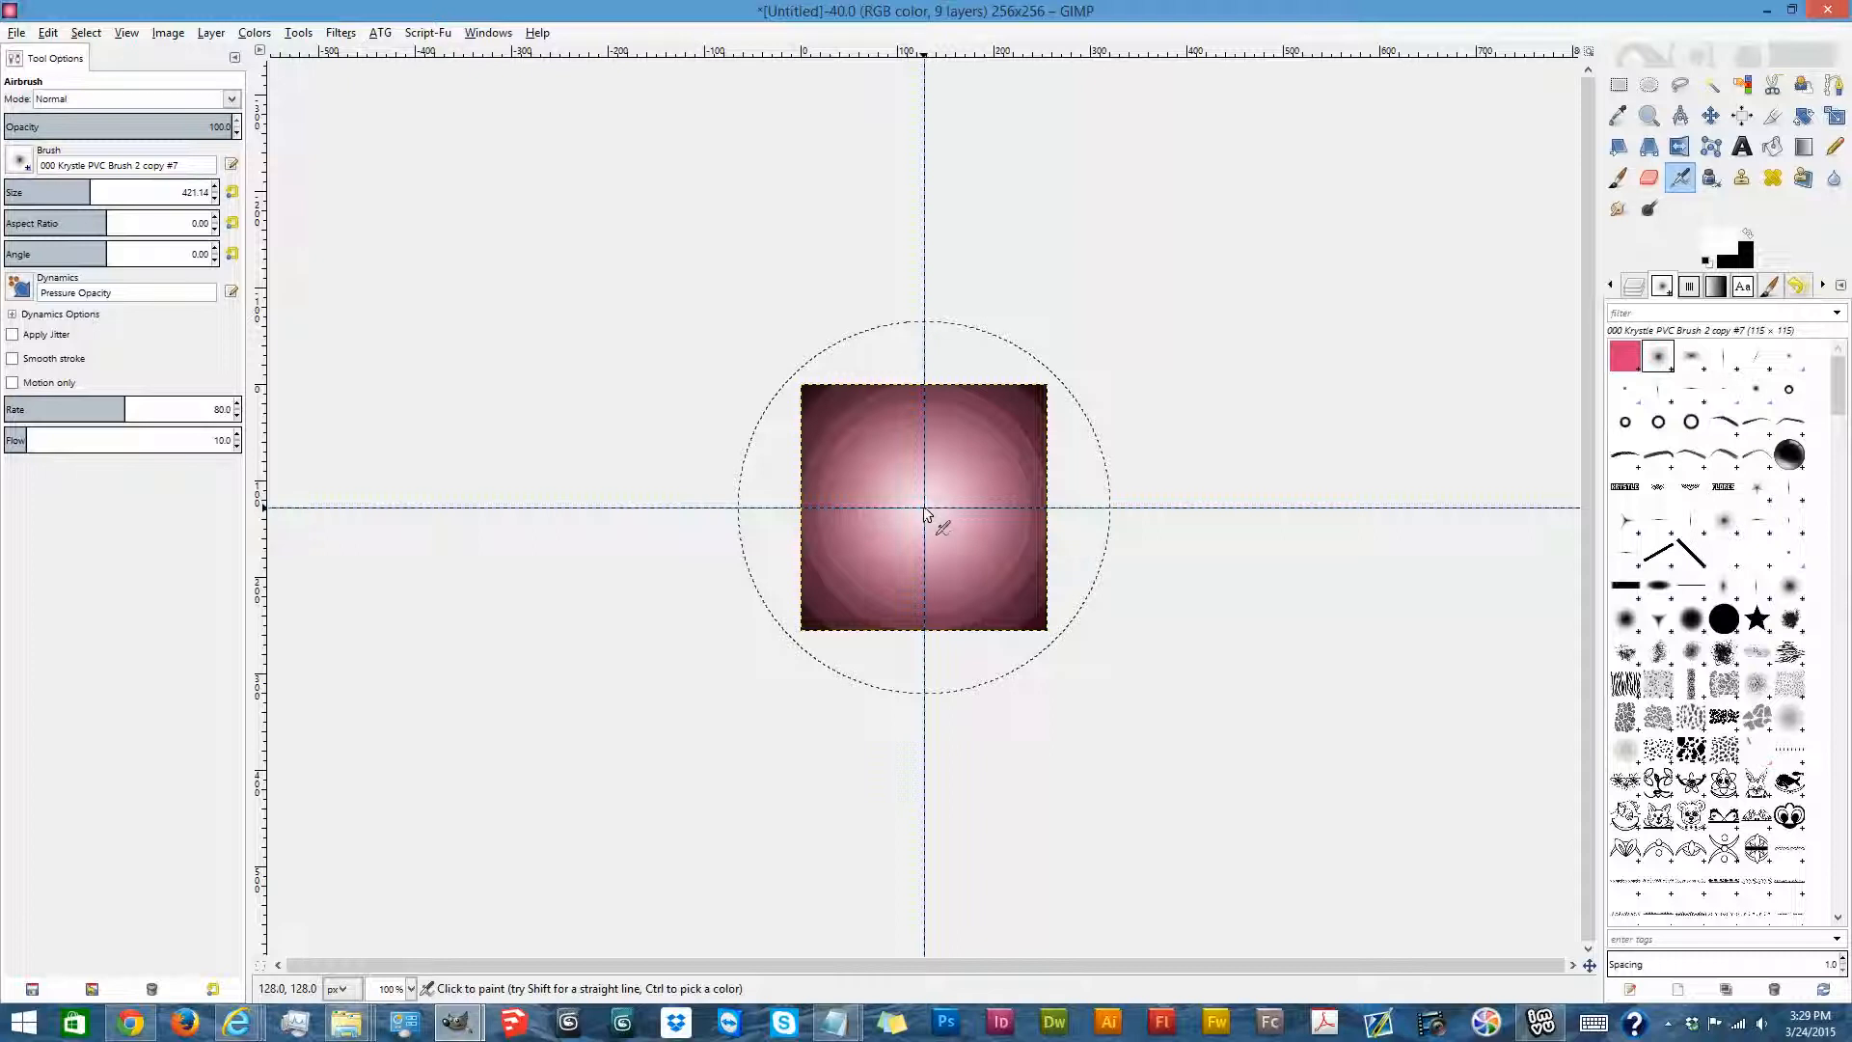
key(ctrl+z)
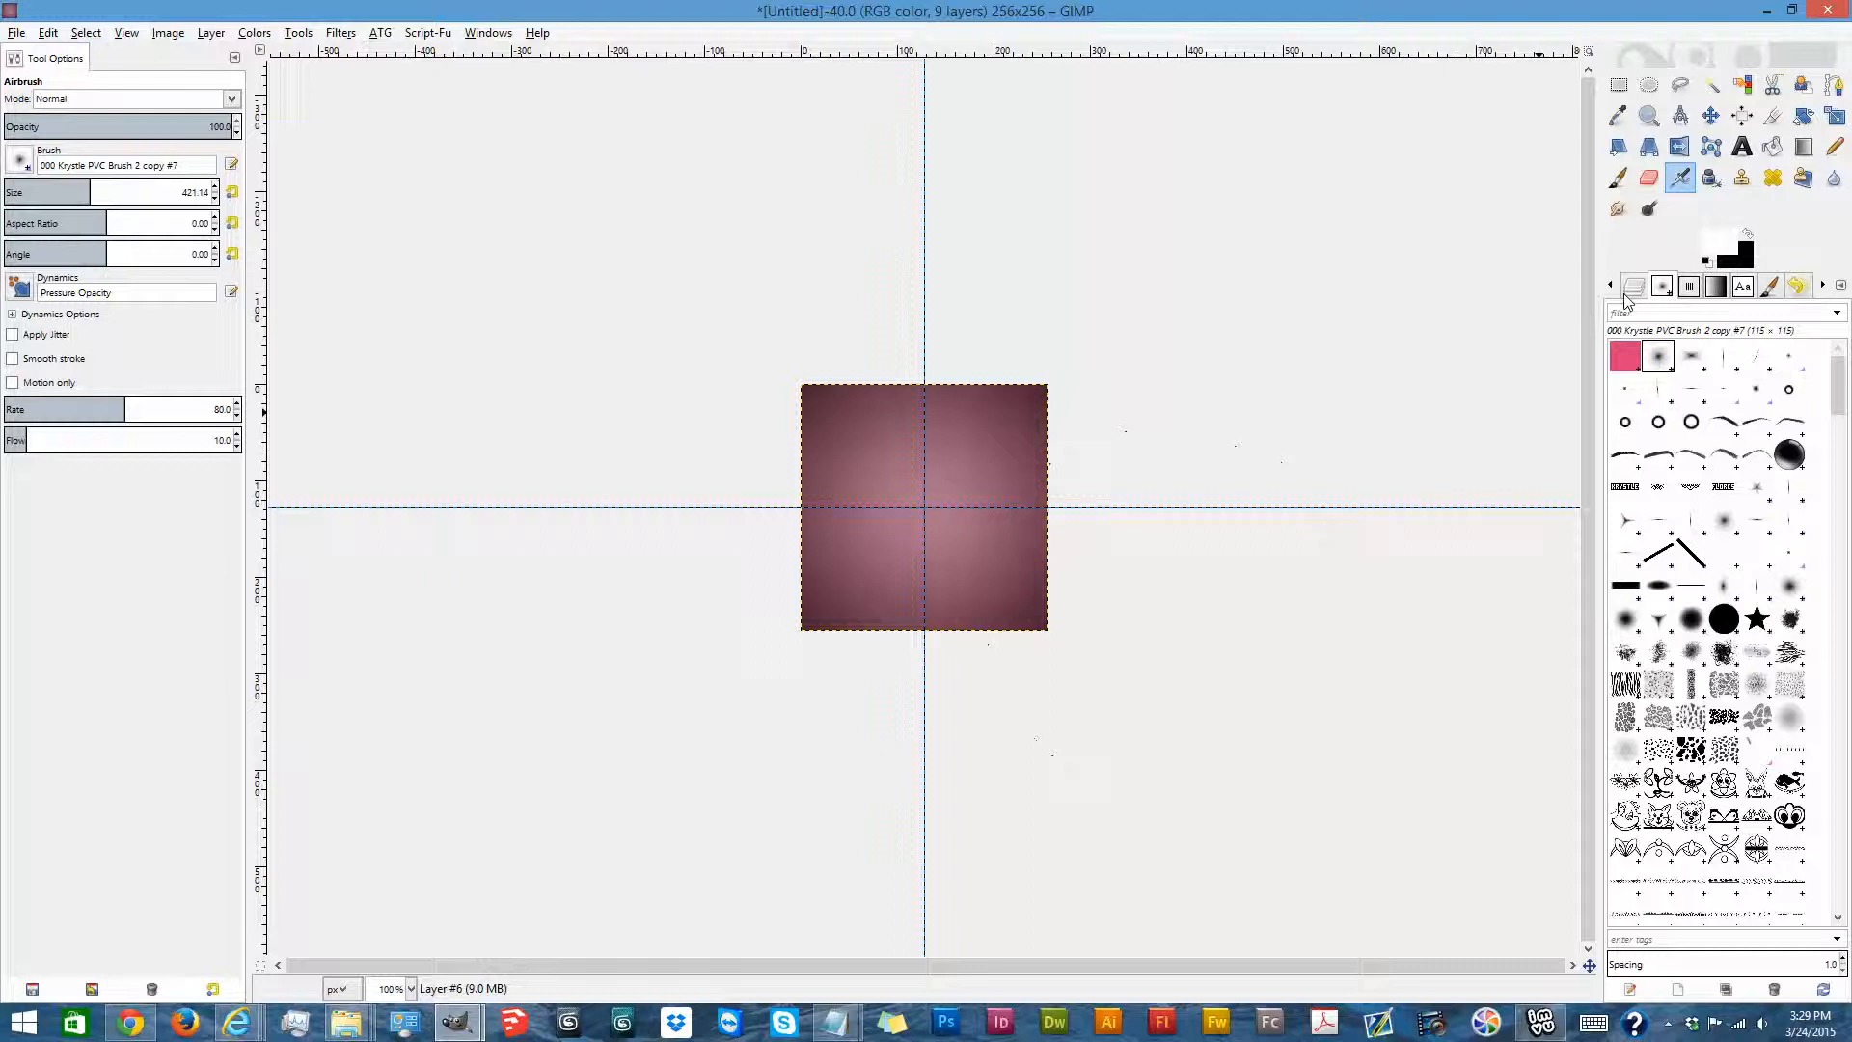
key(ctrl+l)
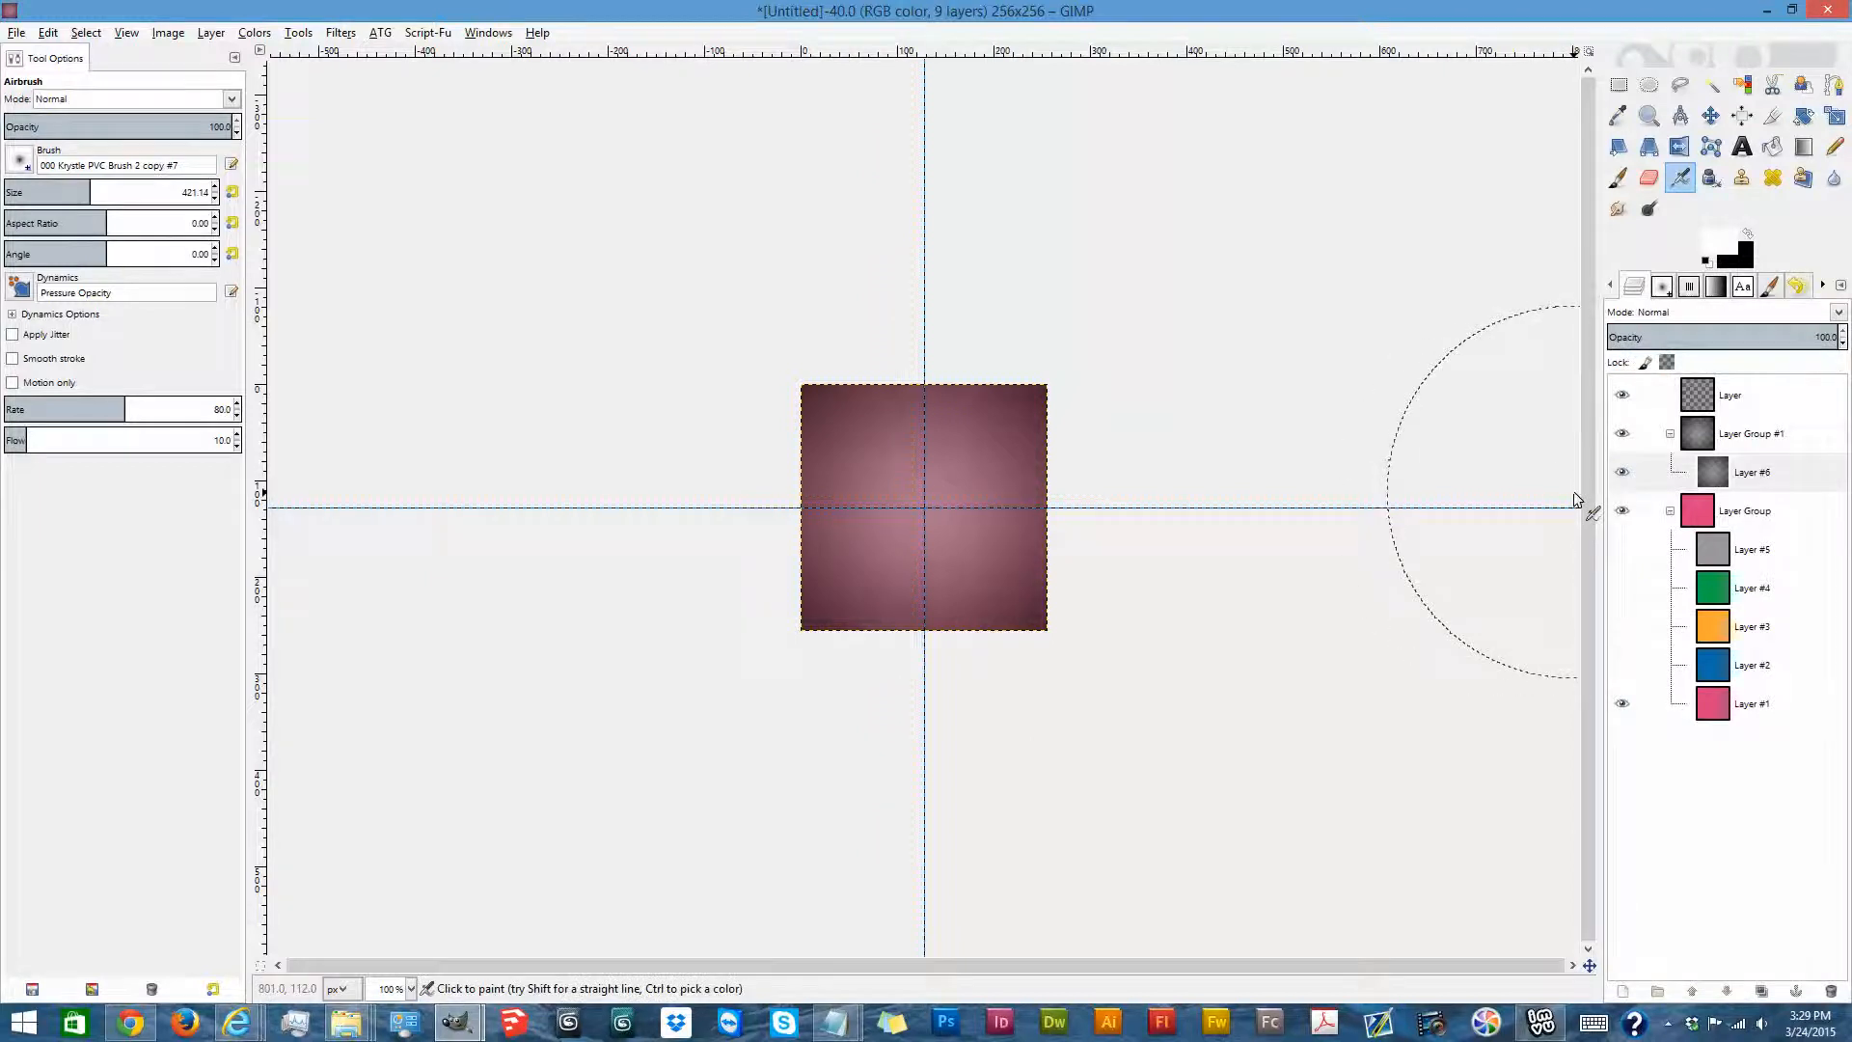
key(ctrl+y)
key(ctrl+z)
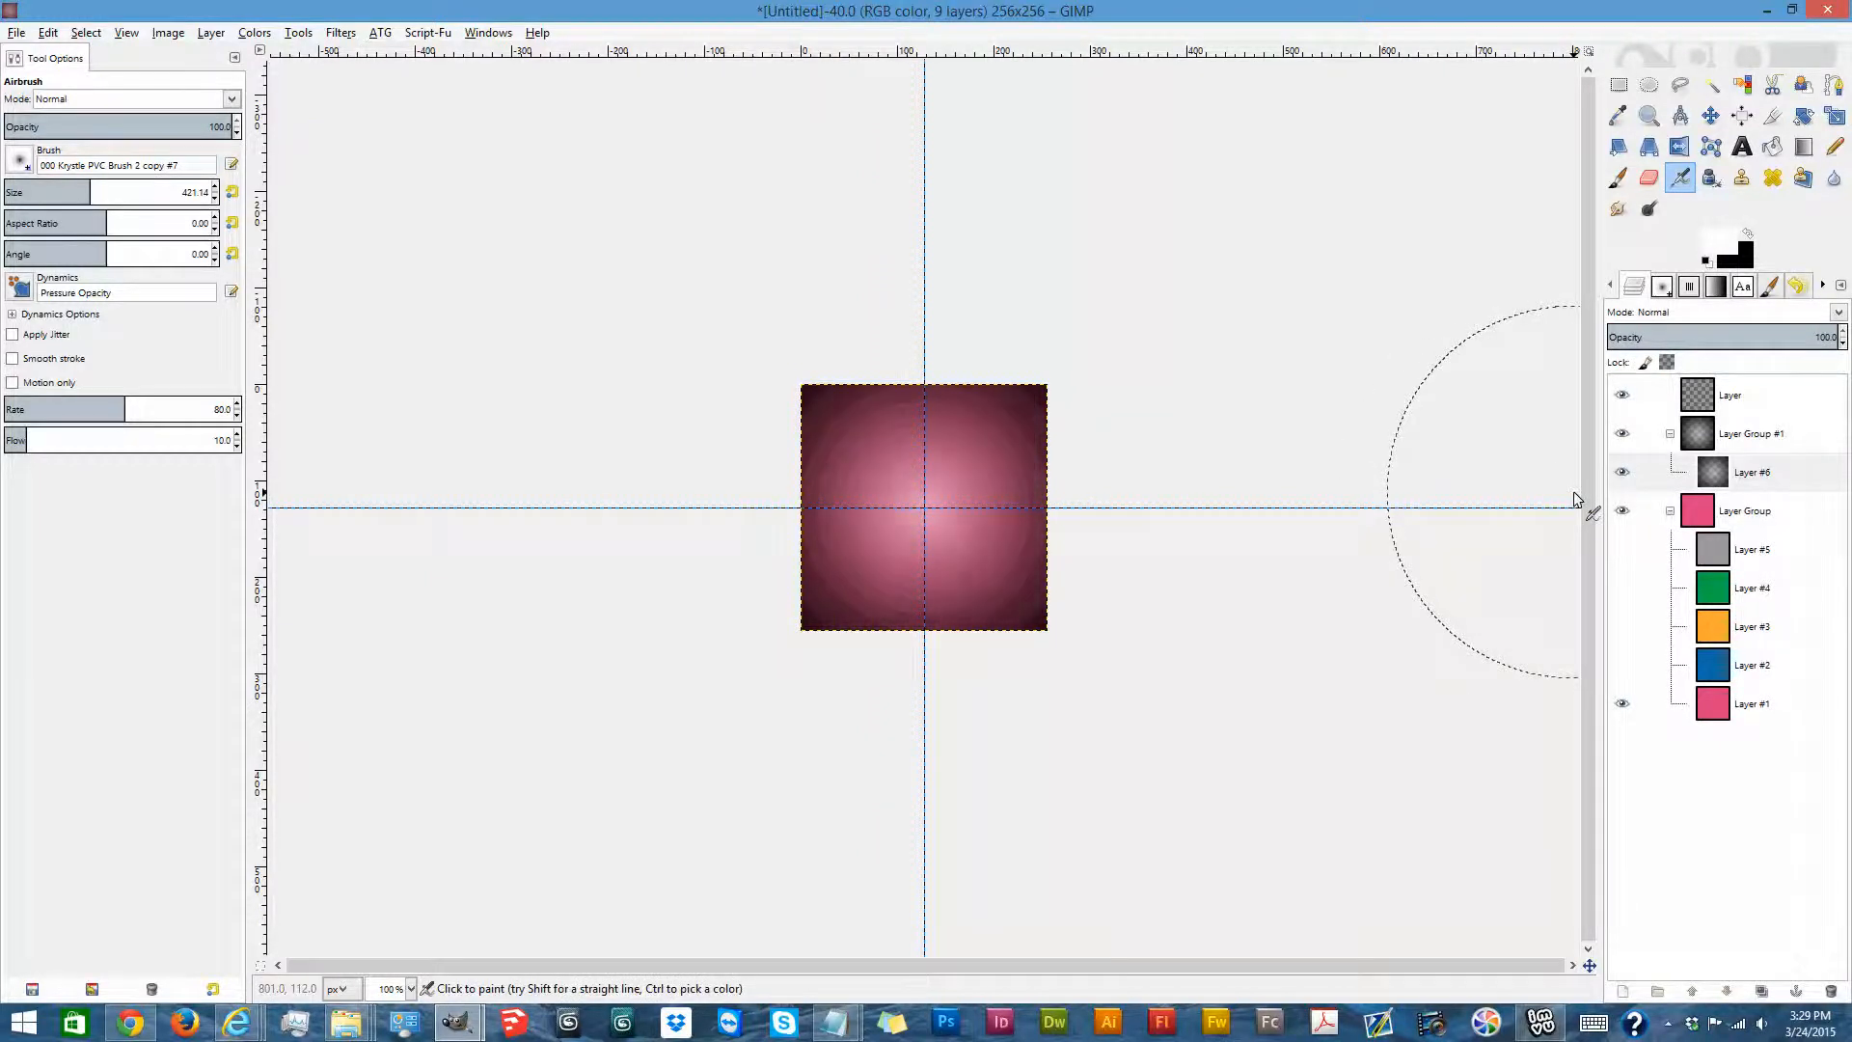
key(ctrl+z)
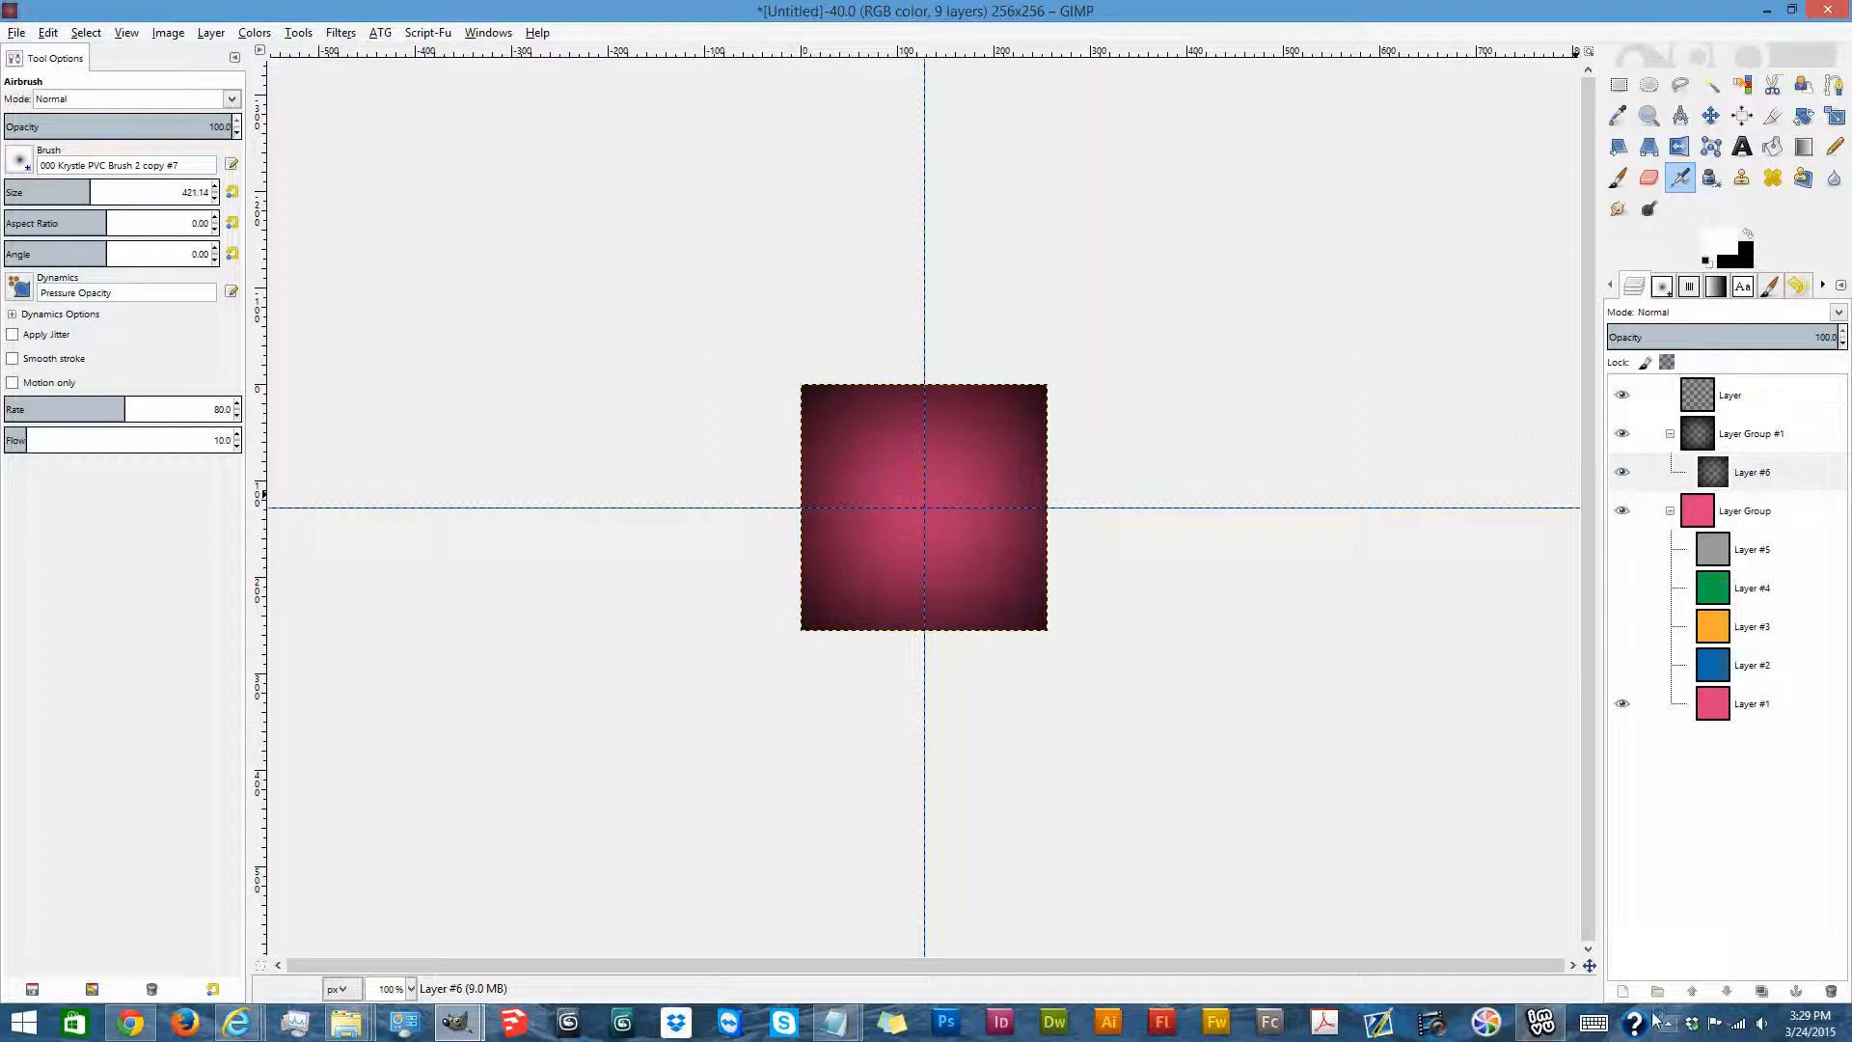
Airbrush a white glow at the guide crossing on a new layer in Layer Group #1 and repeat the Gaussian Blur on it.
click(1622, 991)
click(247, 410)
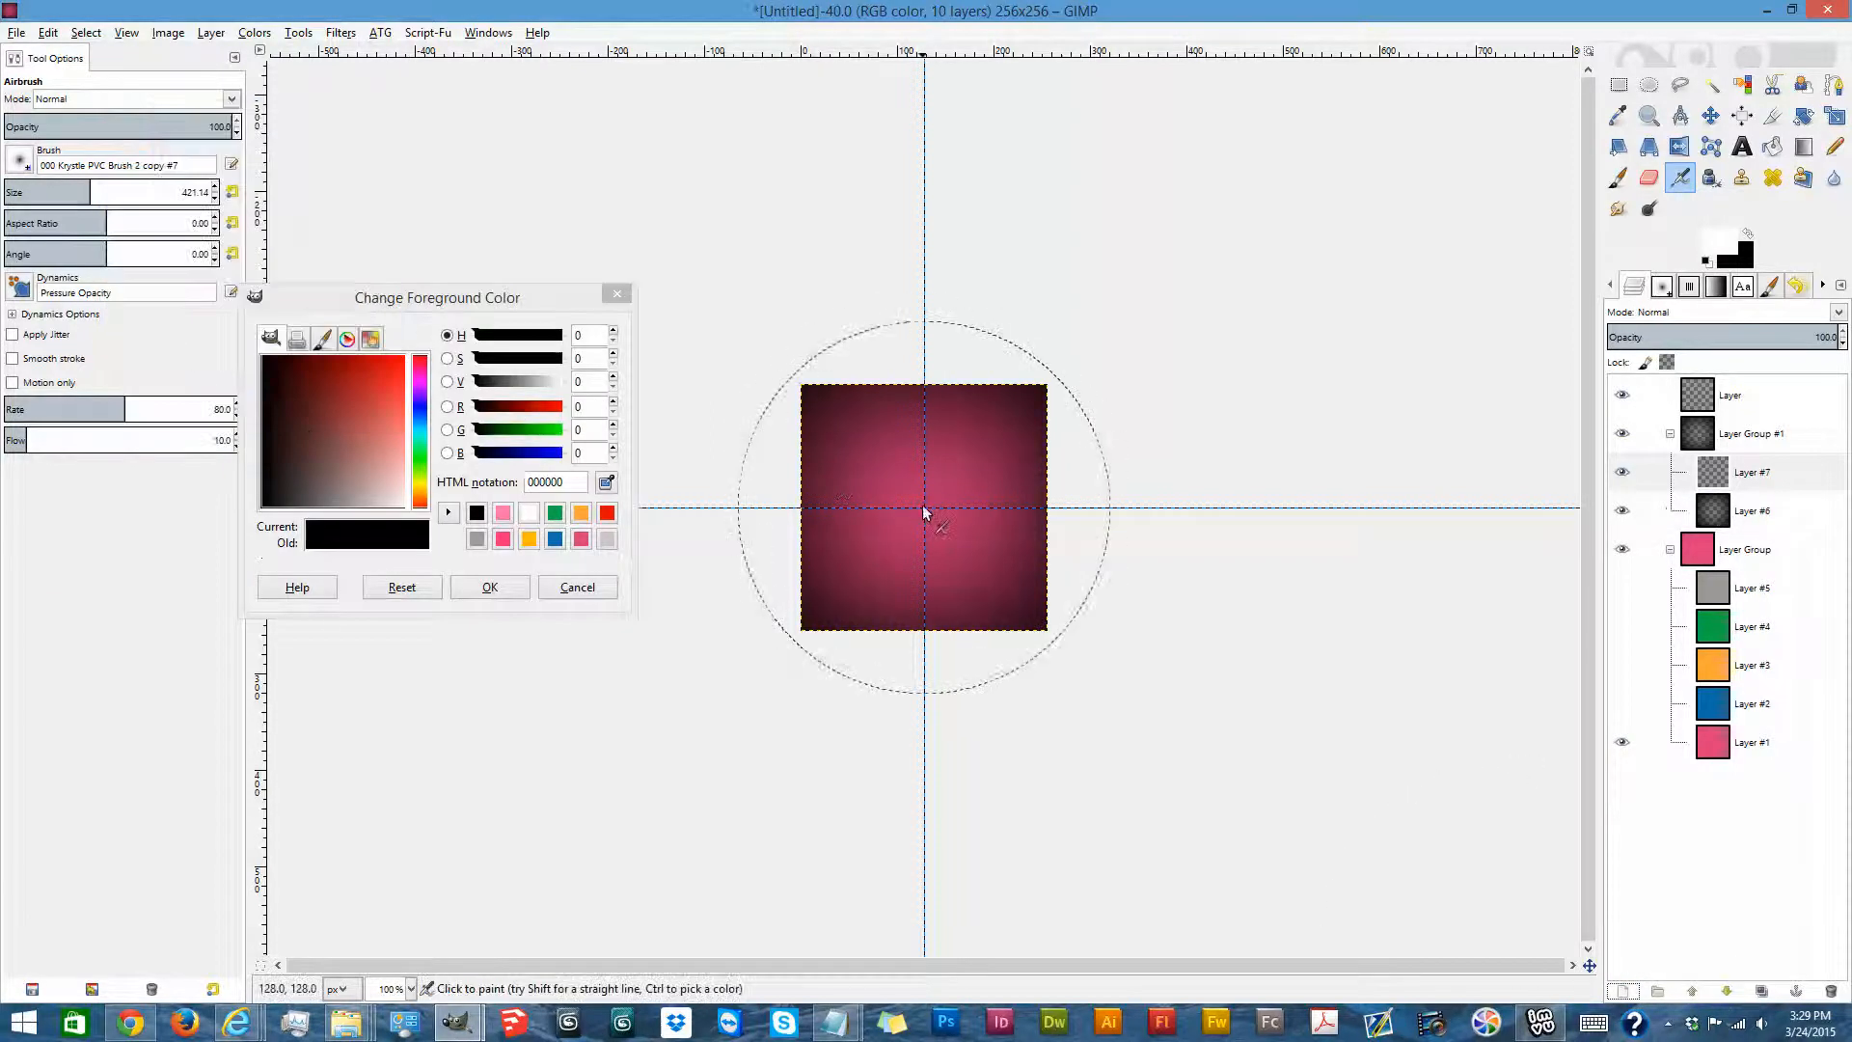
drag(923, 512, 923, 512)
key(ctrl)
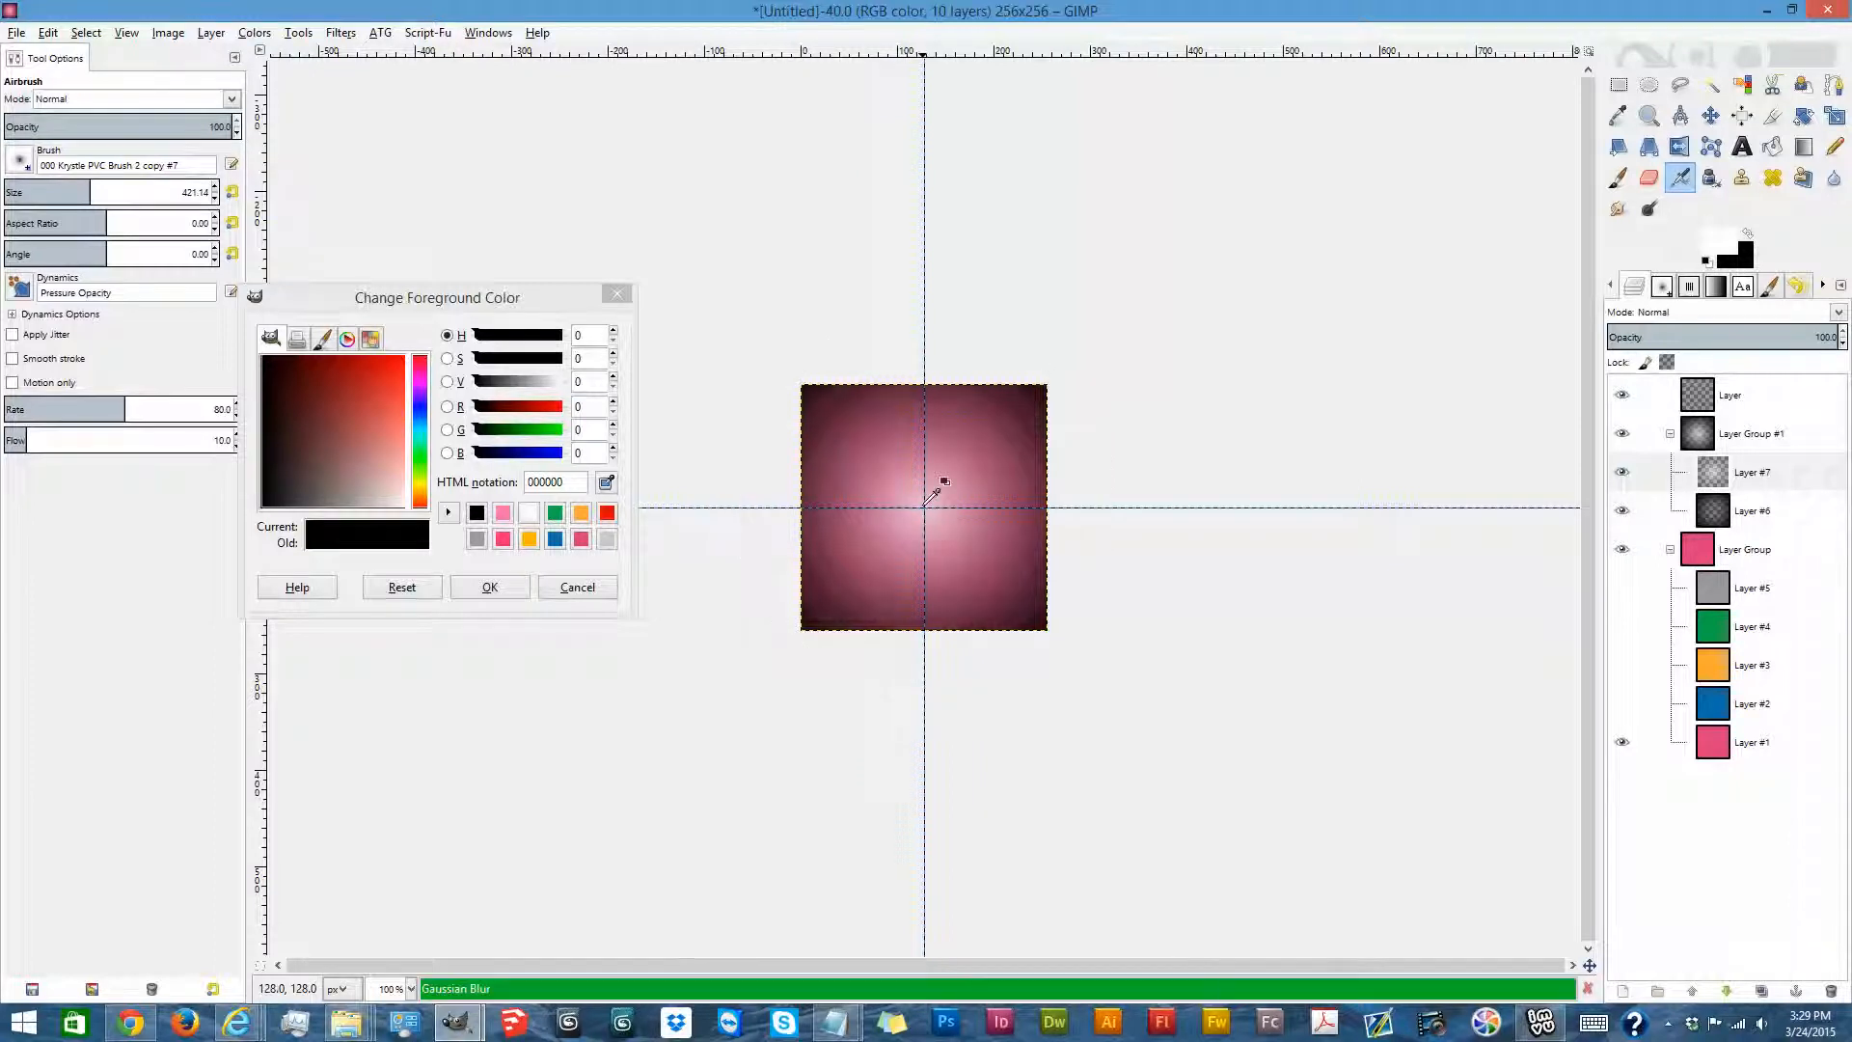
key(ctrl+z)
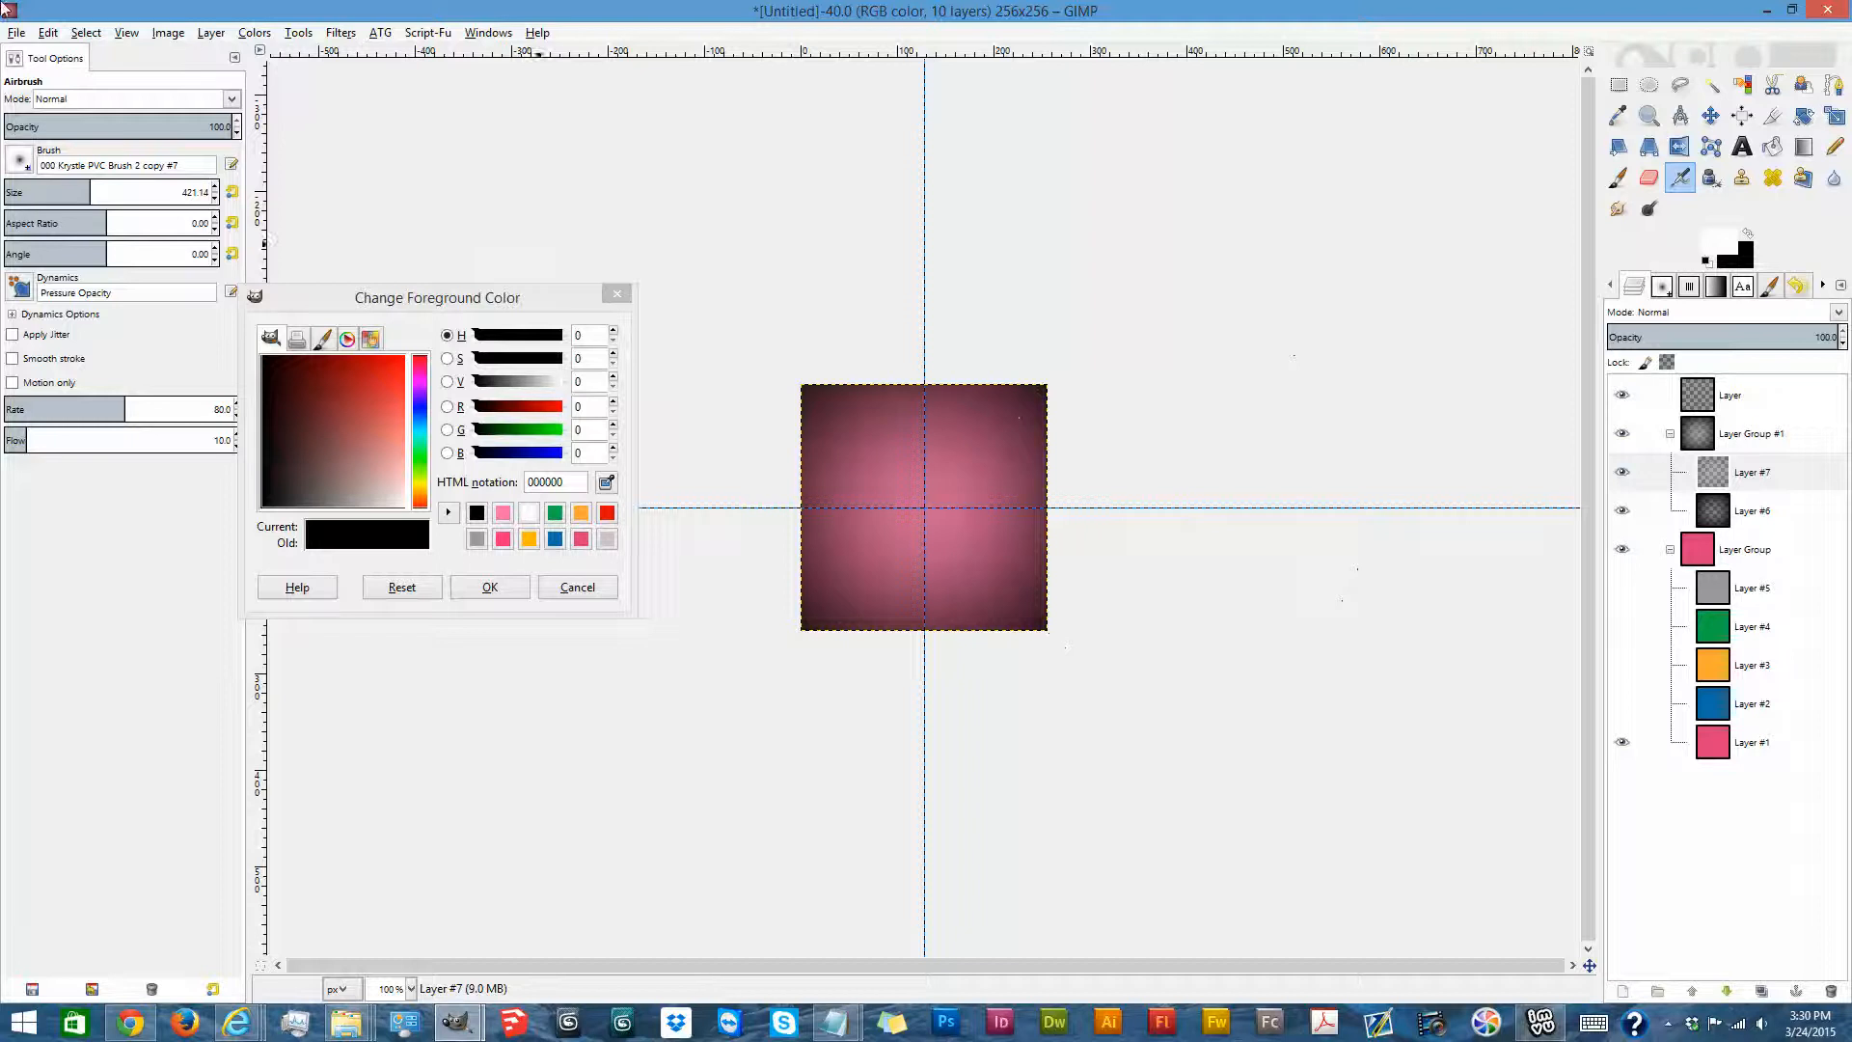
Set the Airbrush size to 169.06 and paint a smaller white glow at the image center on another new layer in Layer Group #1.
drag(85, 196, 39, 194)
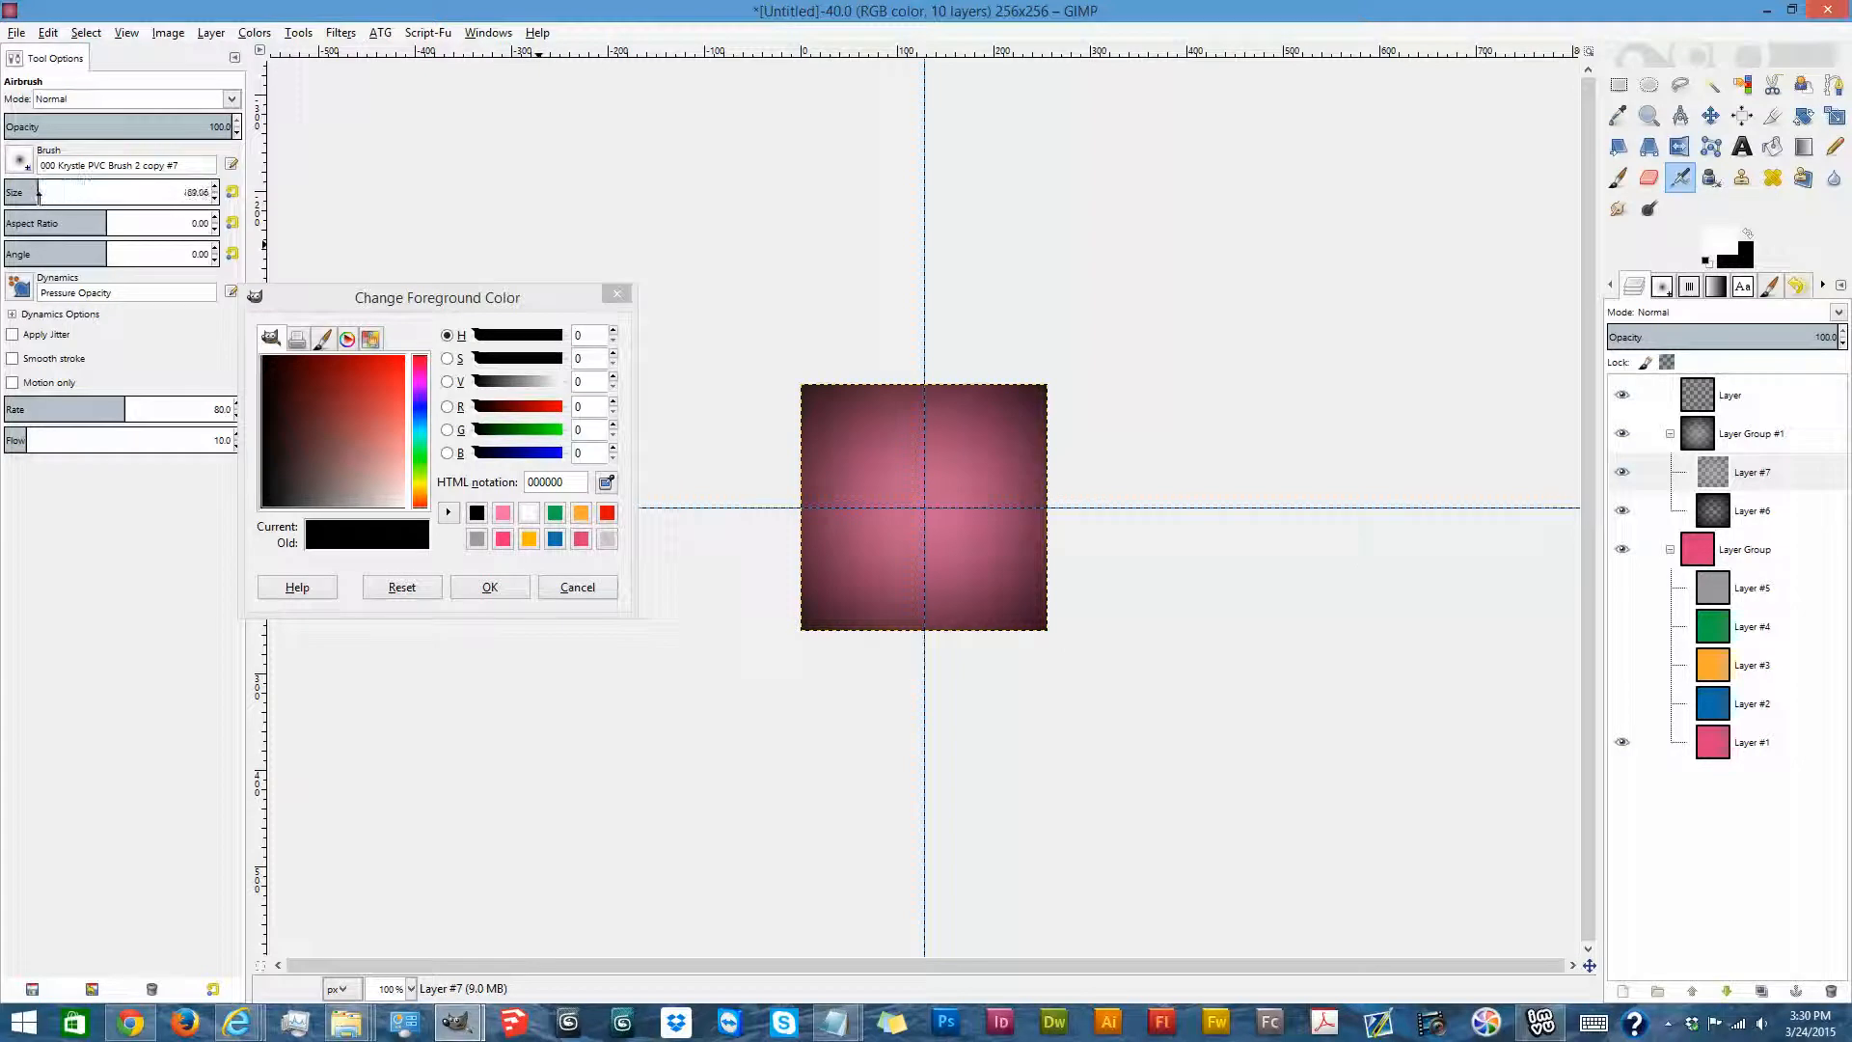
click(1623, 991)
click(275, 436)
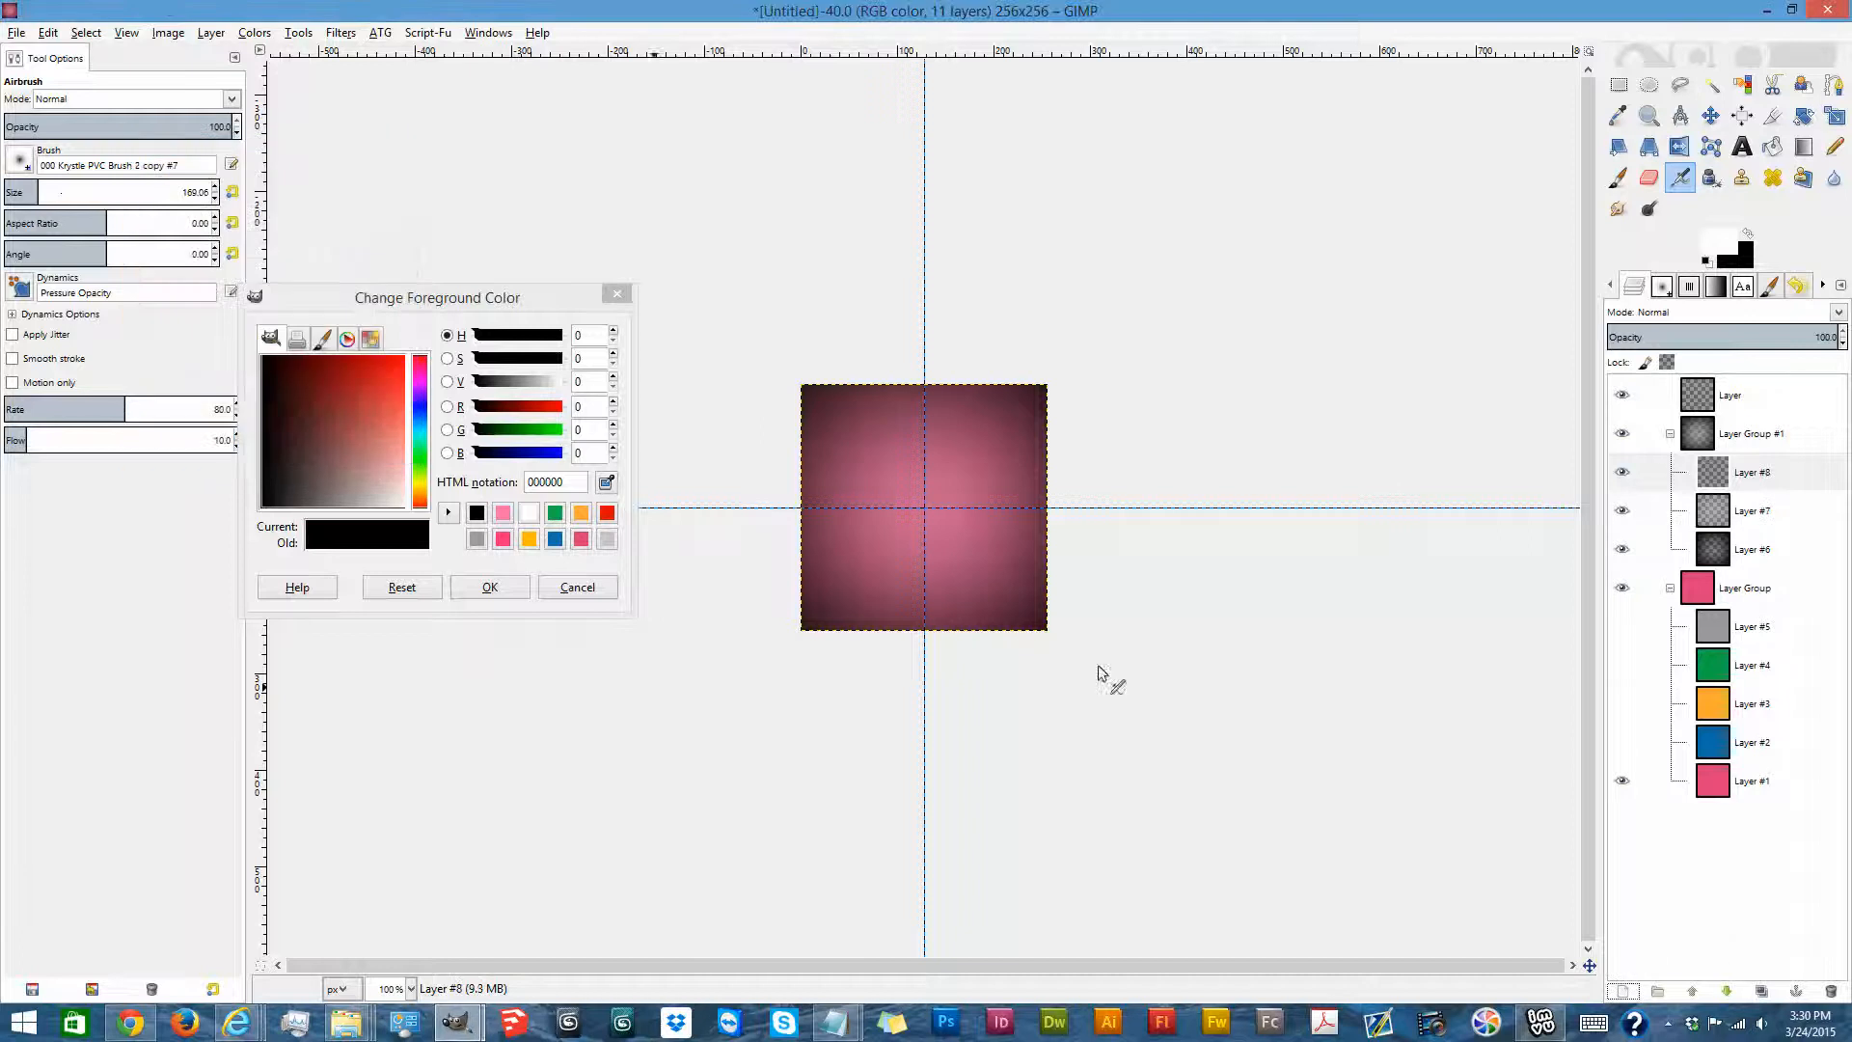
click(924, 509)
click(923, 510)
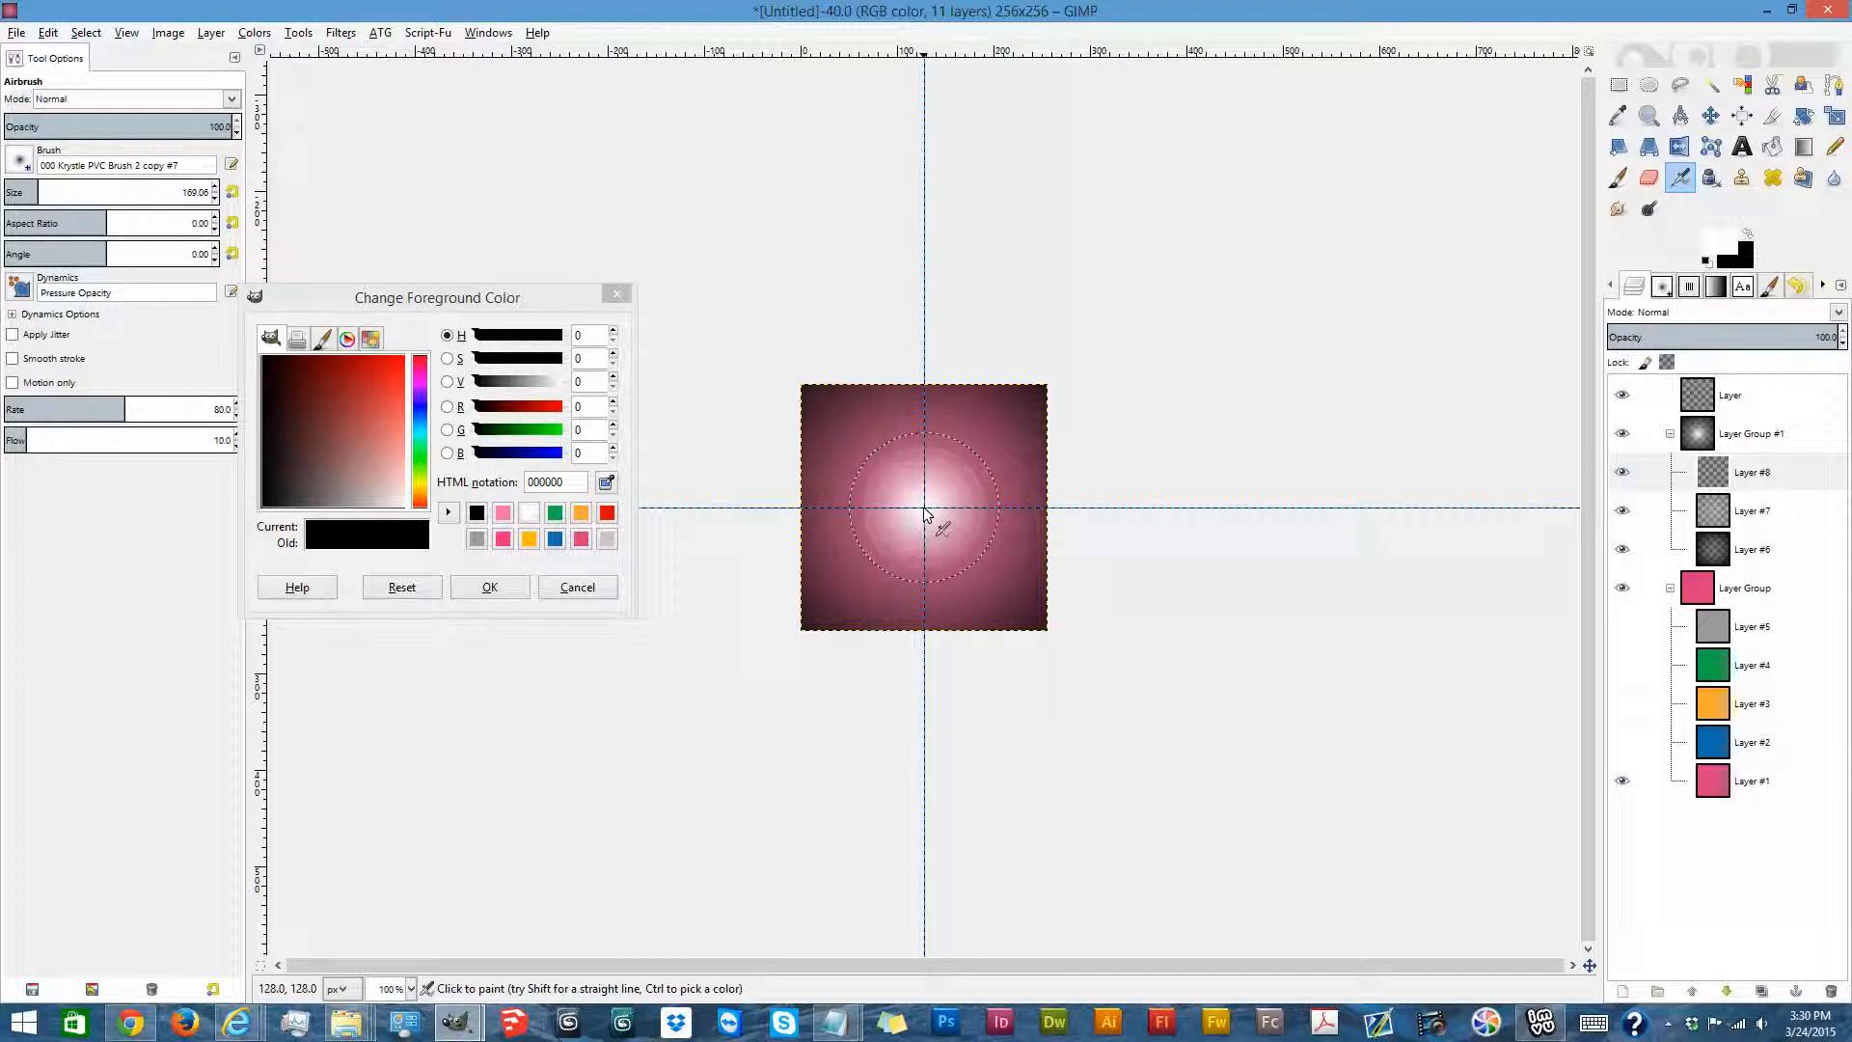
key(ctrl+z)
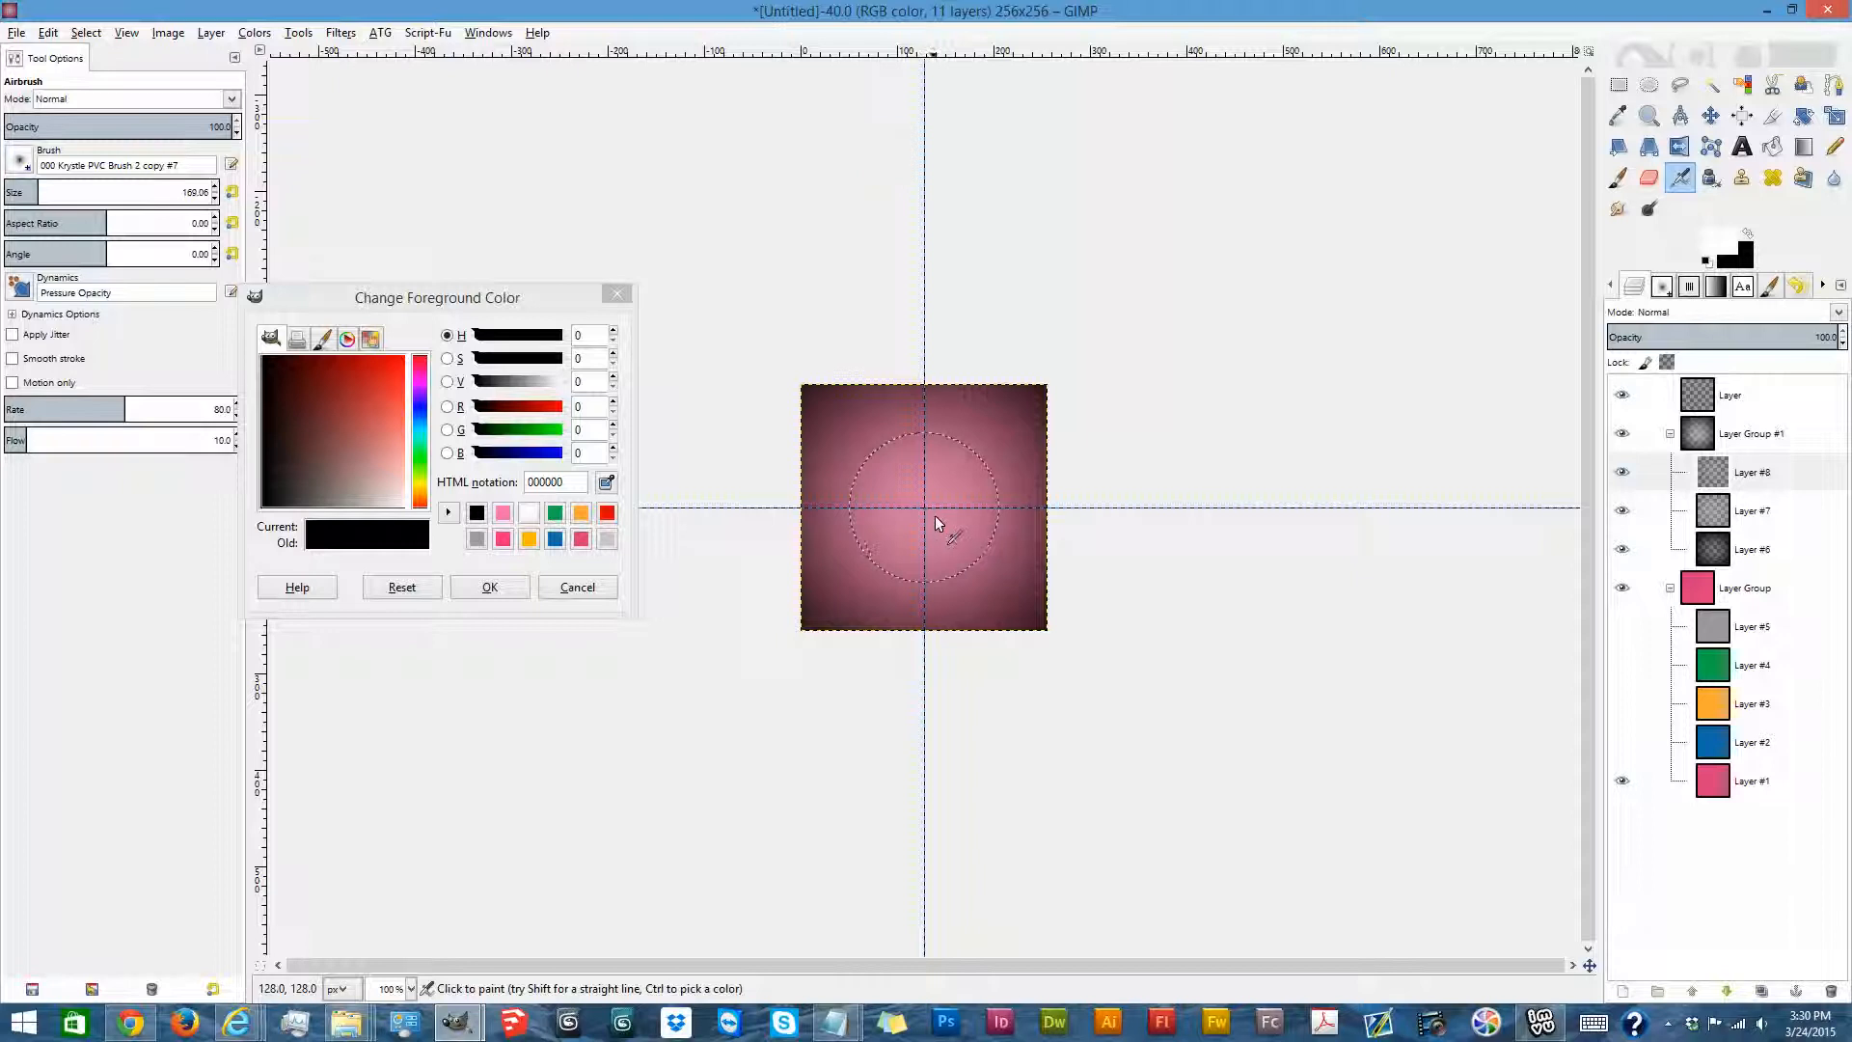
key(ctrl+z)
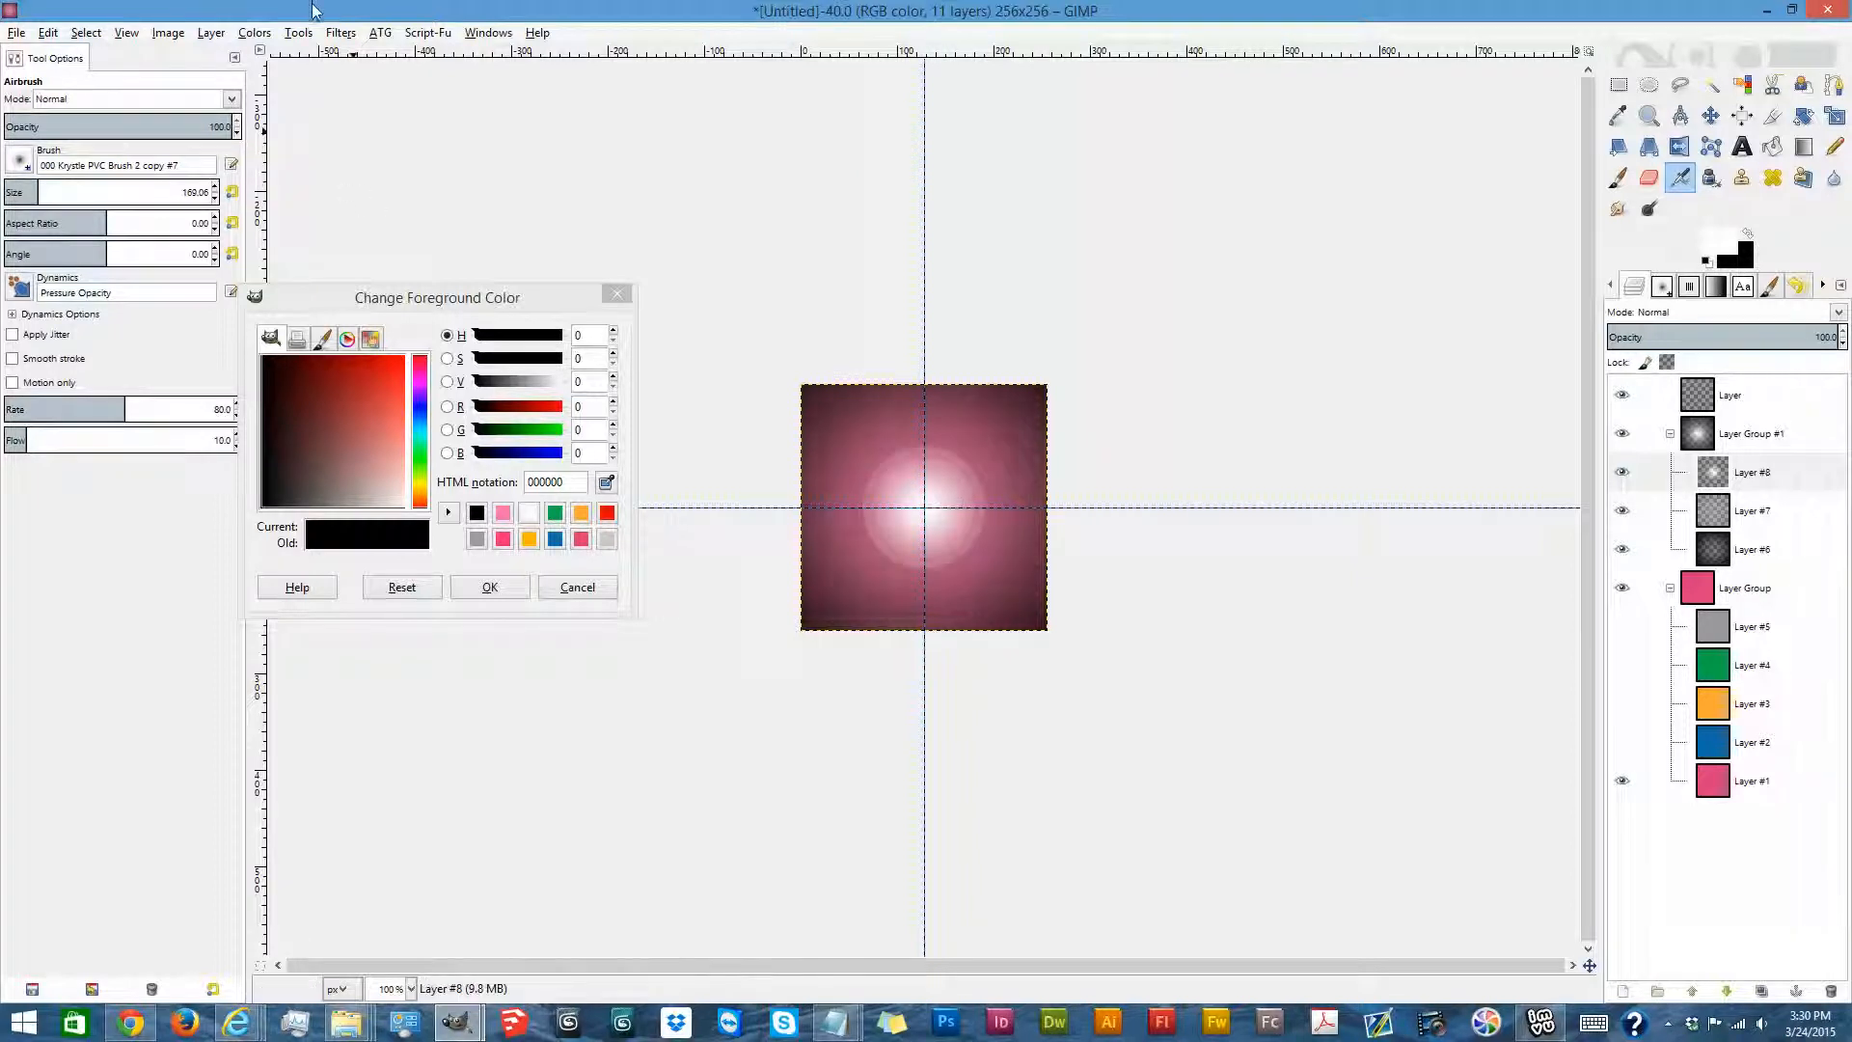
Apply a Gaussian Blur with an 83 px horizontal and vertical radius to the smaller white glow layer.
click(341, 32)
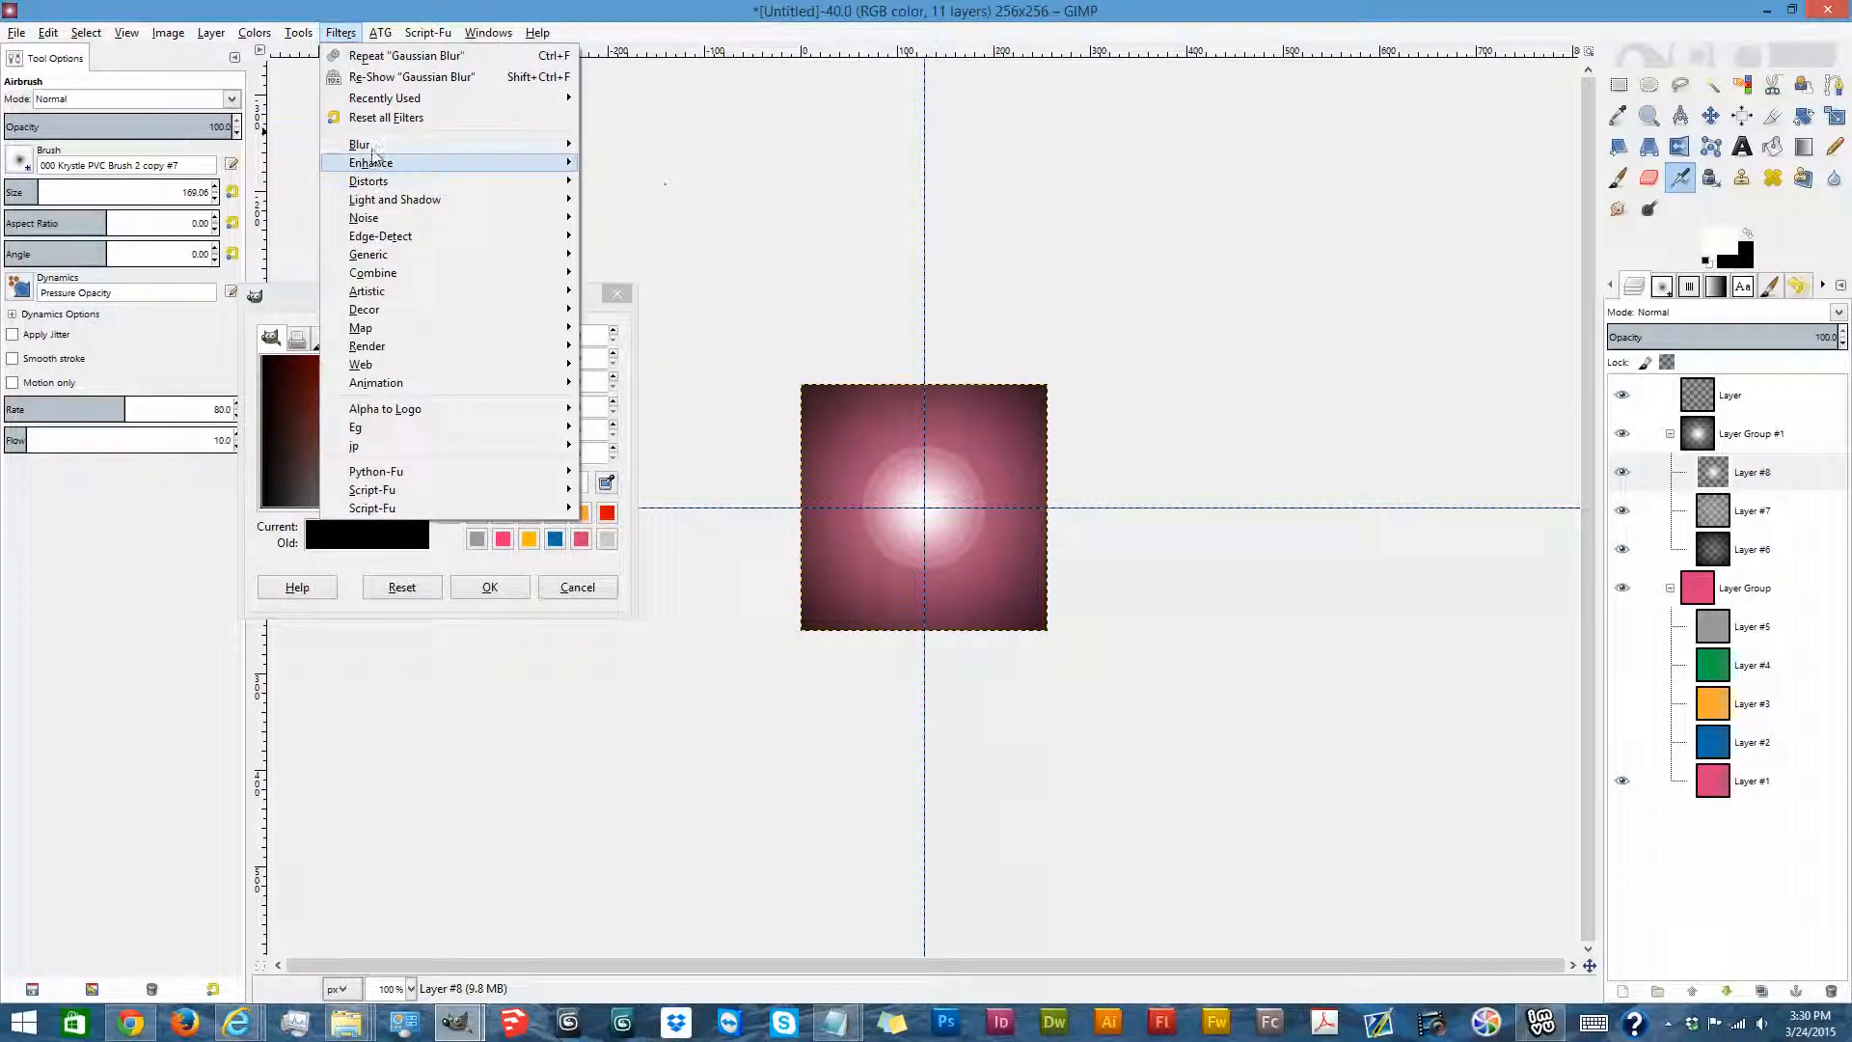
click(697, 166)
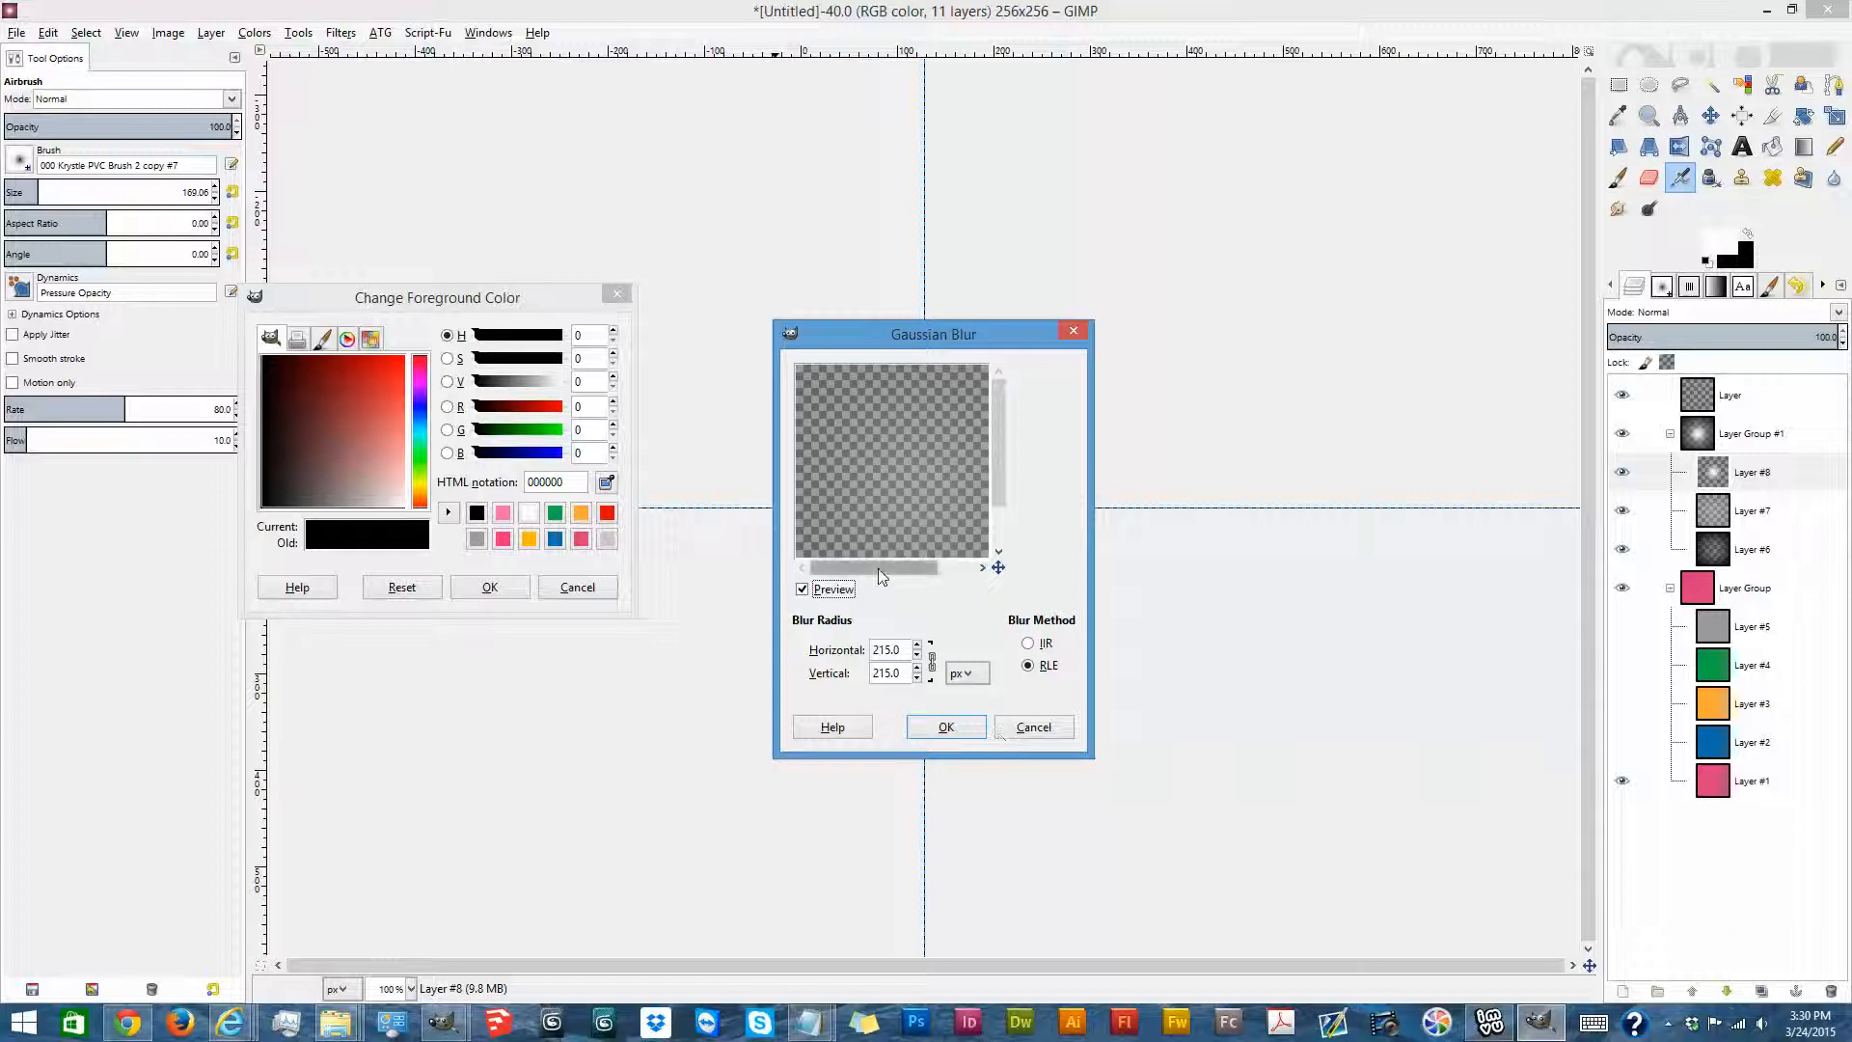
click(917, 655)
drag(924, 695, 924, 697)
click(919, 655)
click(918, 655)
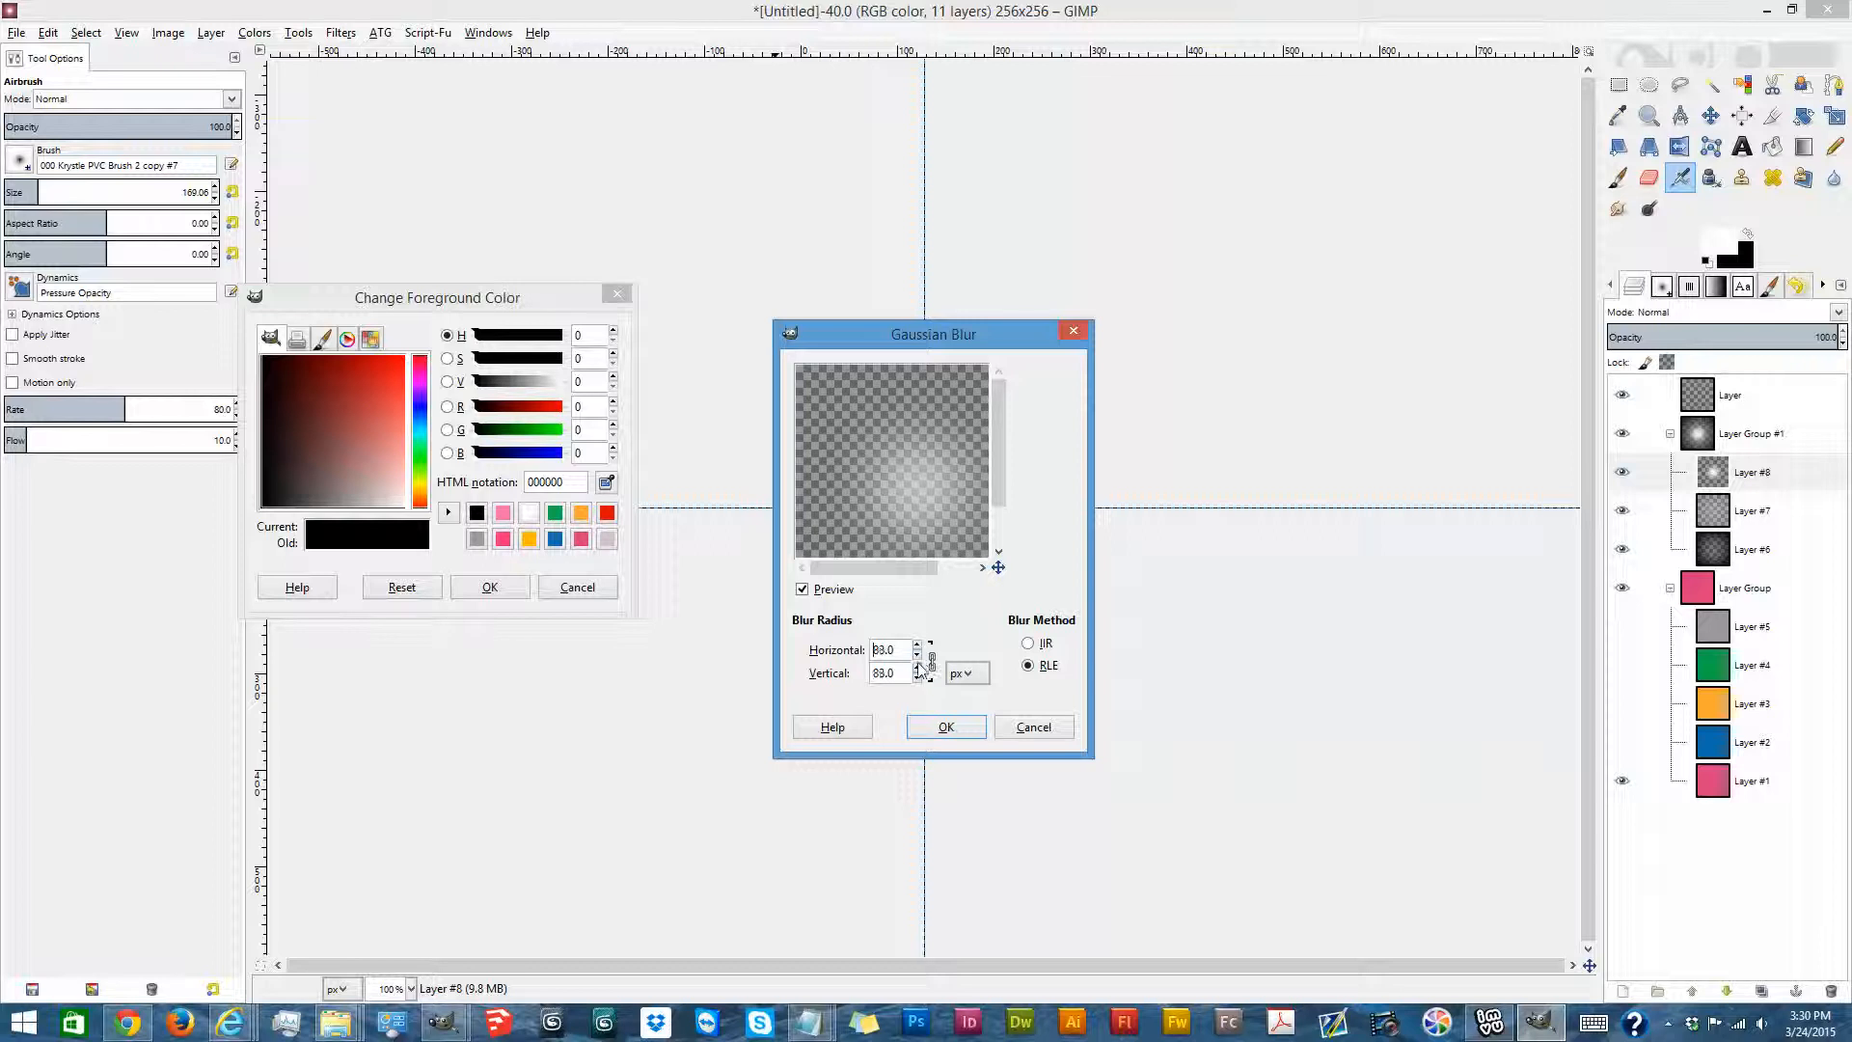
click(944, 726)
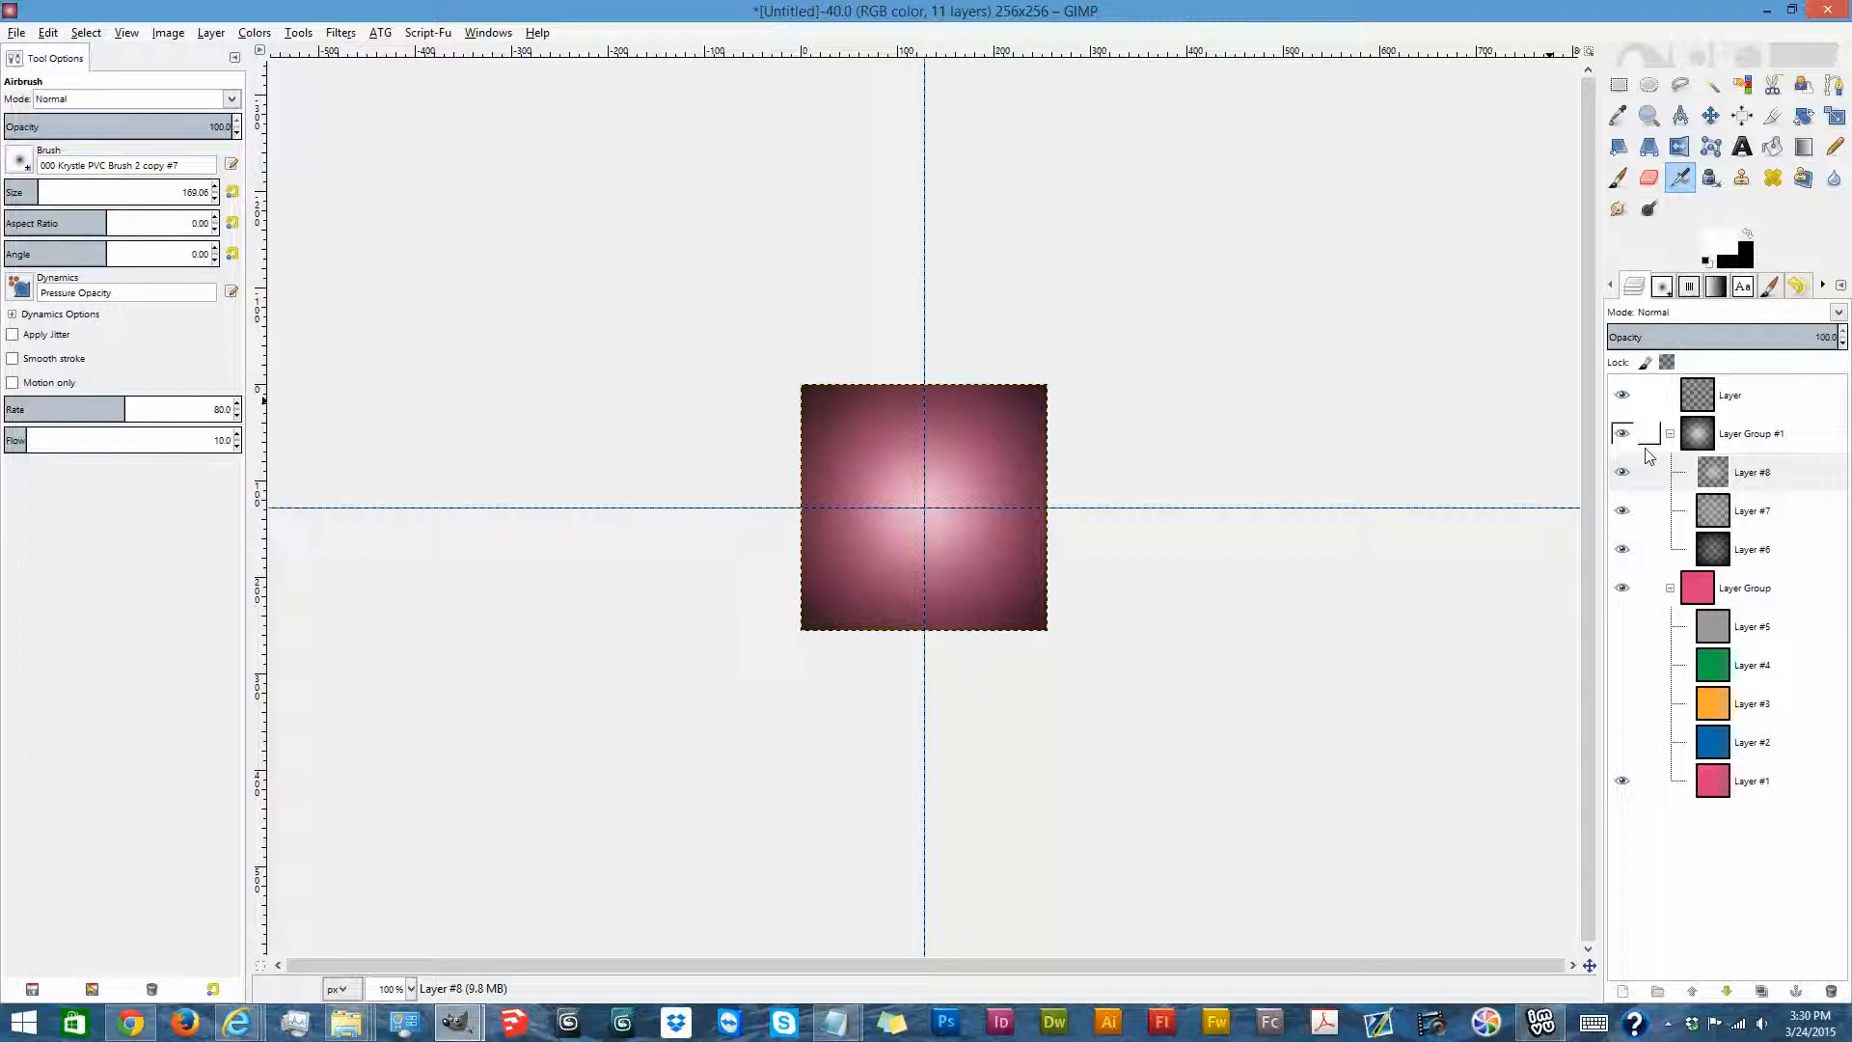
Collapse Layer Group #1, set its blend mode to Soft light and toggle its visibility to compare the effect.
click(1671, 435)
click(1780, 436)
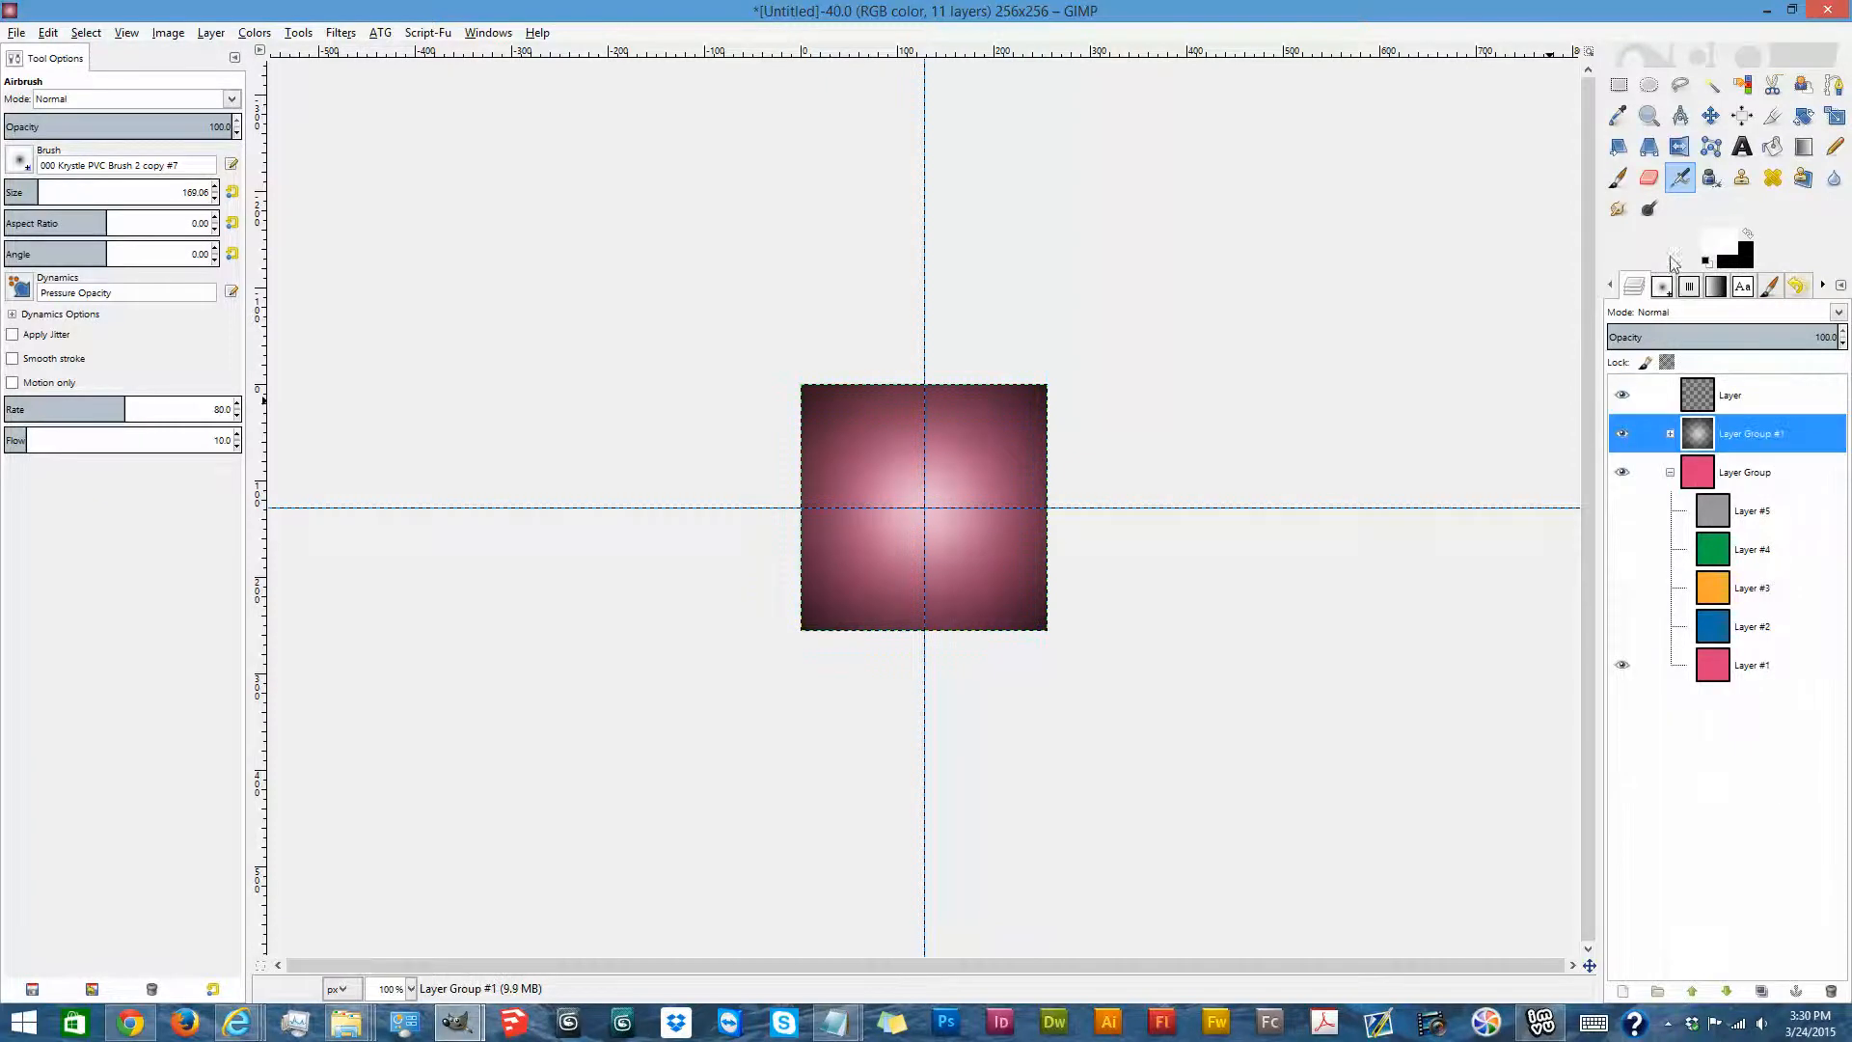
click(1657, 318)
click(1700, 567)
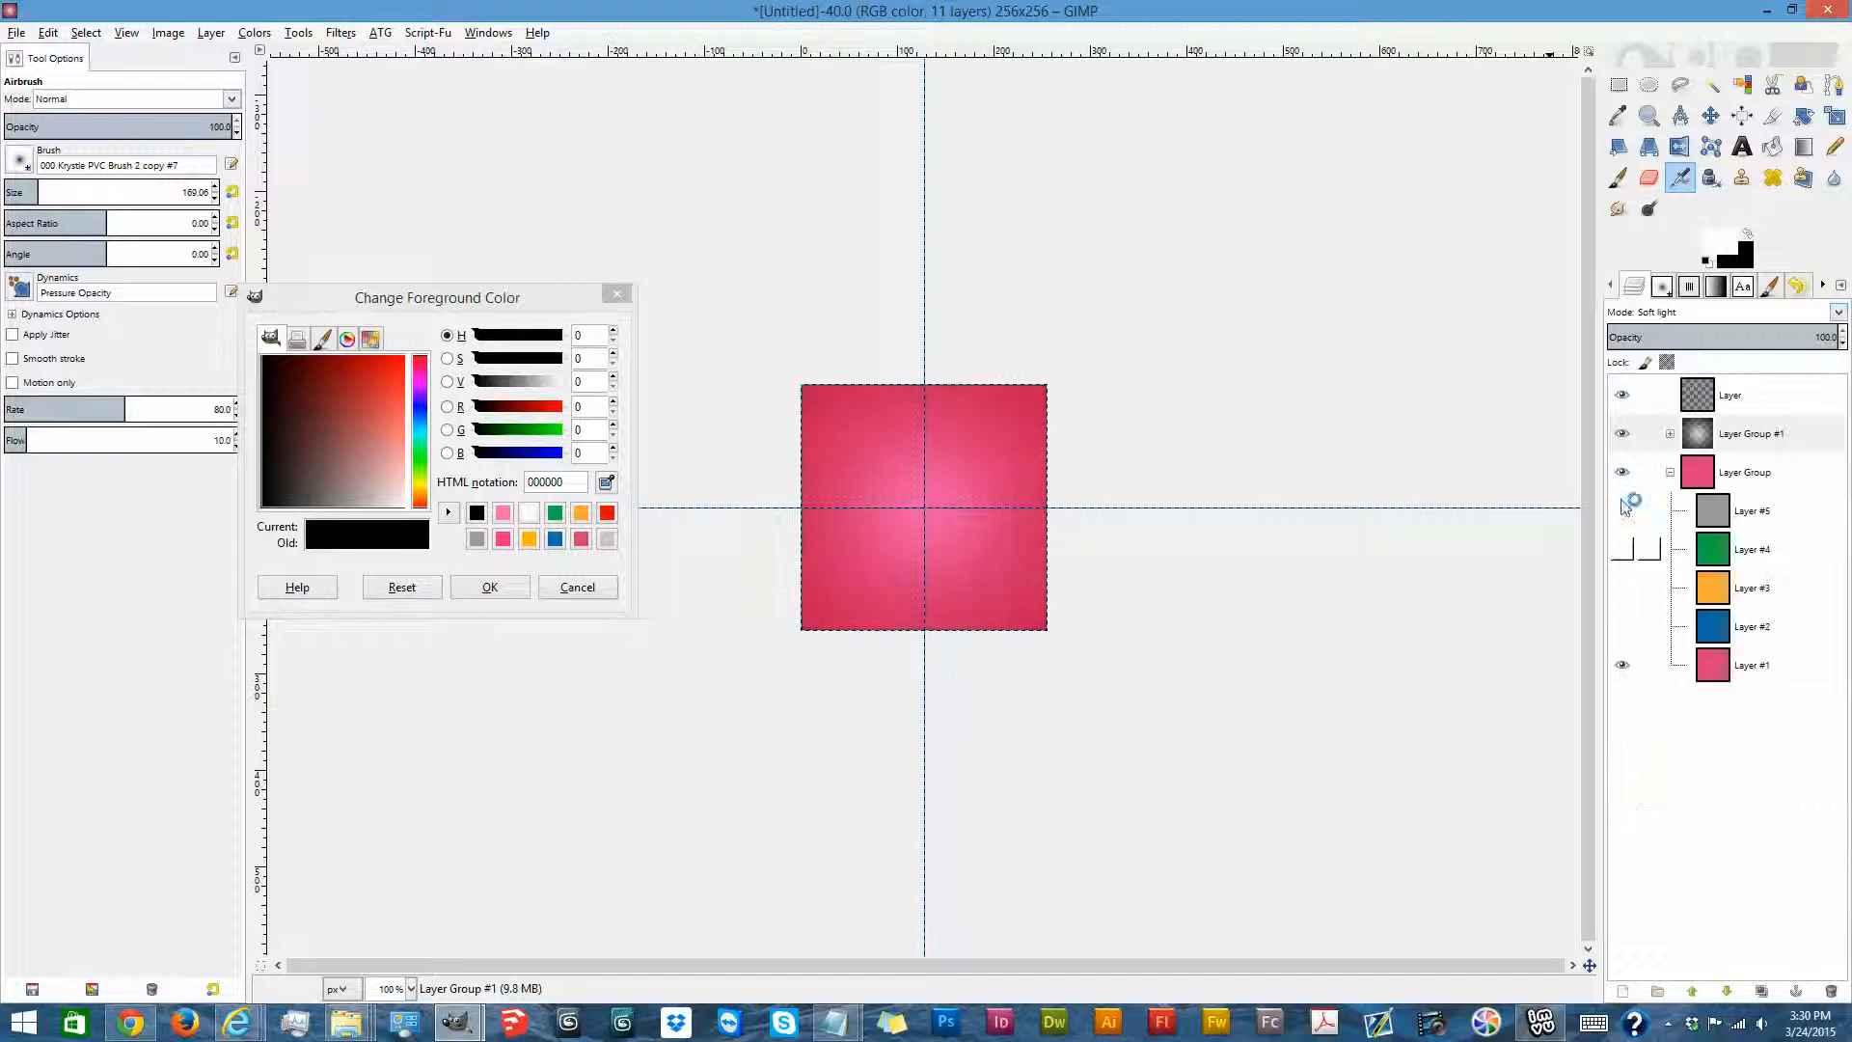
click(1624, 434)
click(1624, 435)
click(1623, 434)
click(1623, 434)
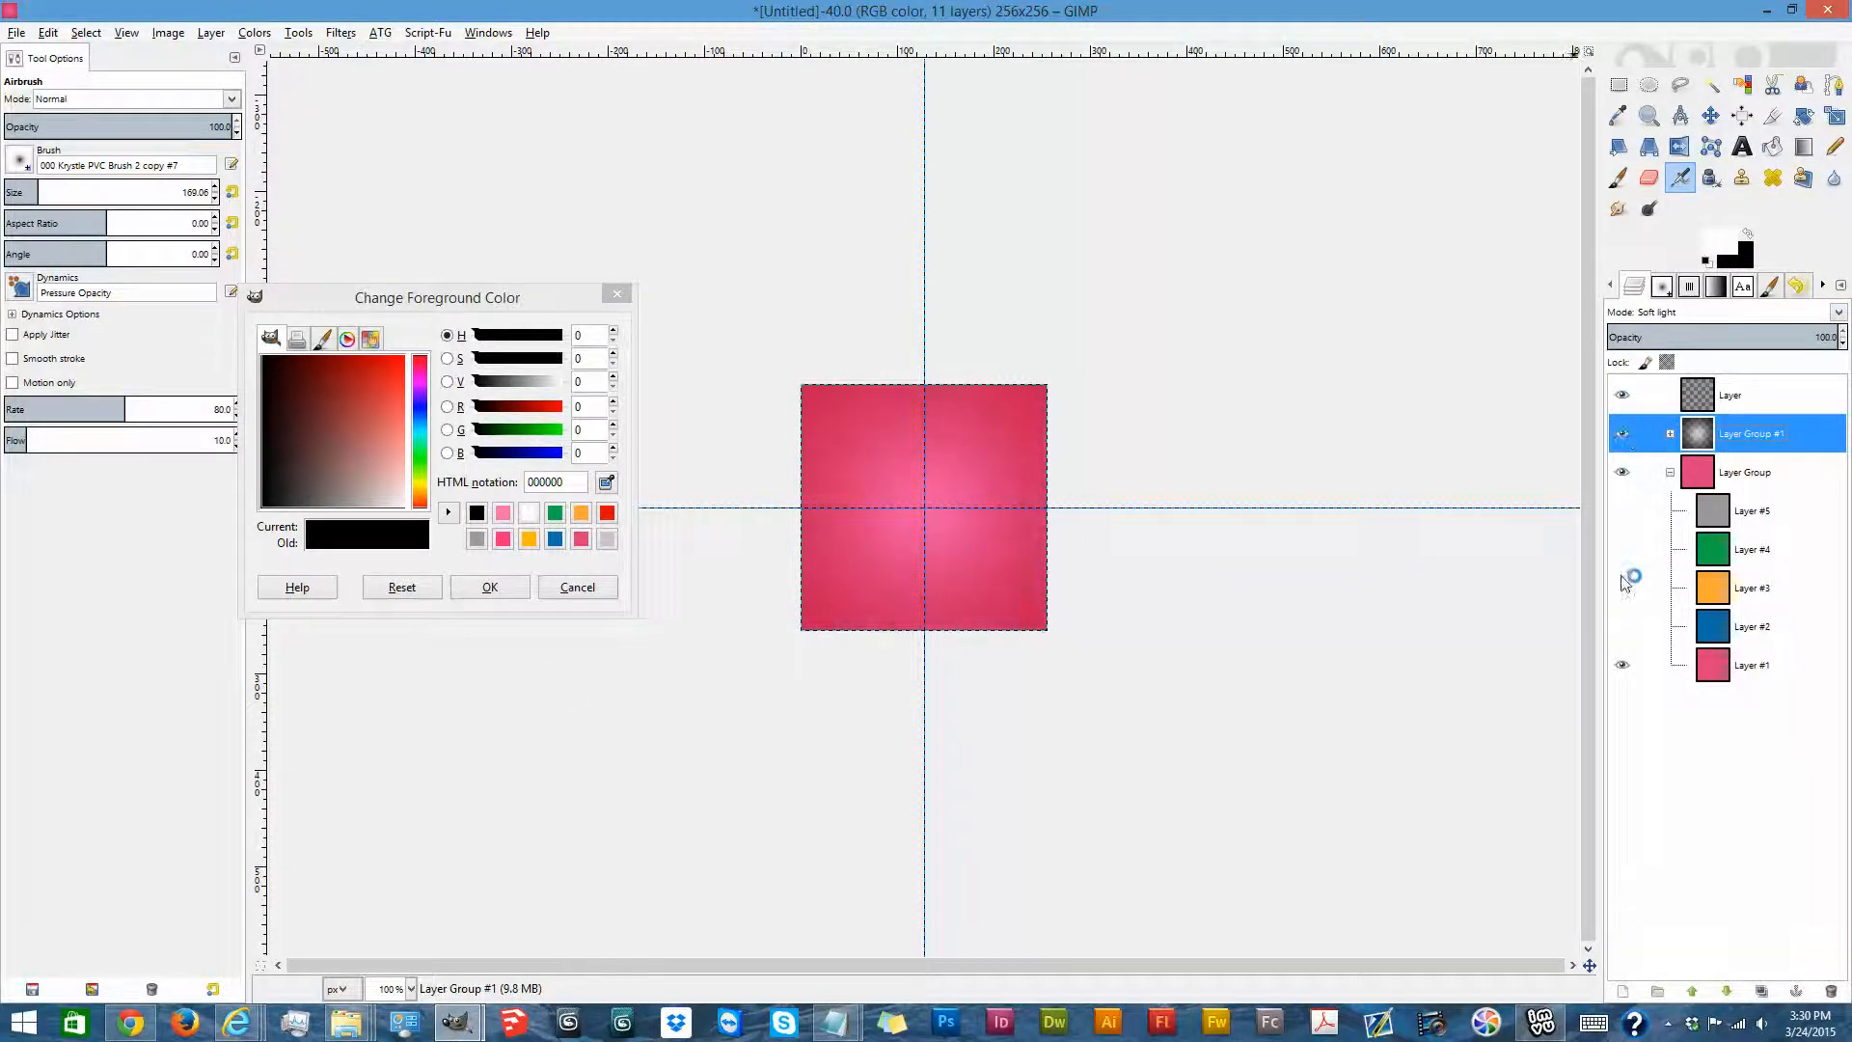
Show Layers #2, #3, #4 and #5 in turn to preview each background color under the Soft light group.
click(1623, 625)
click(1622, 588)
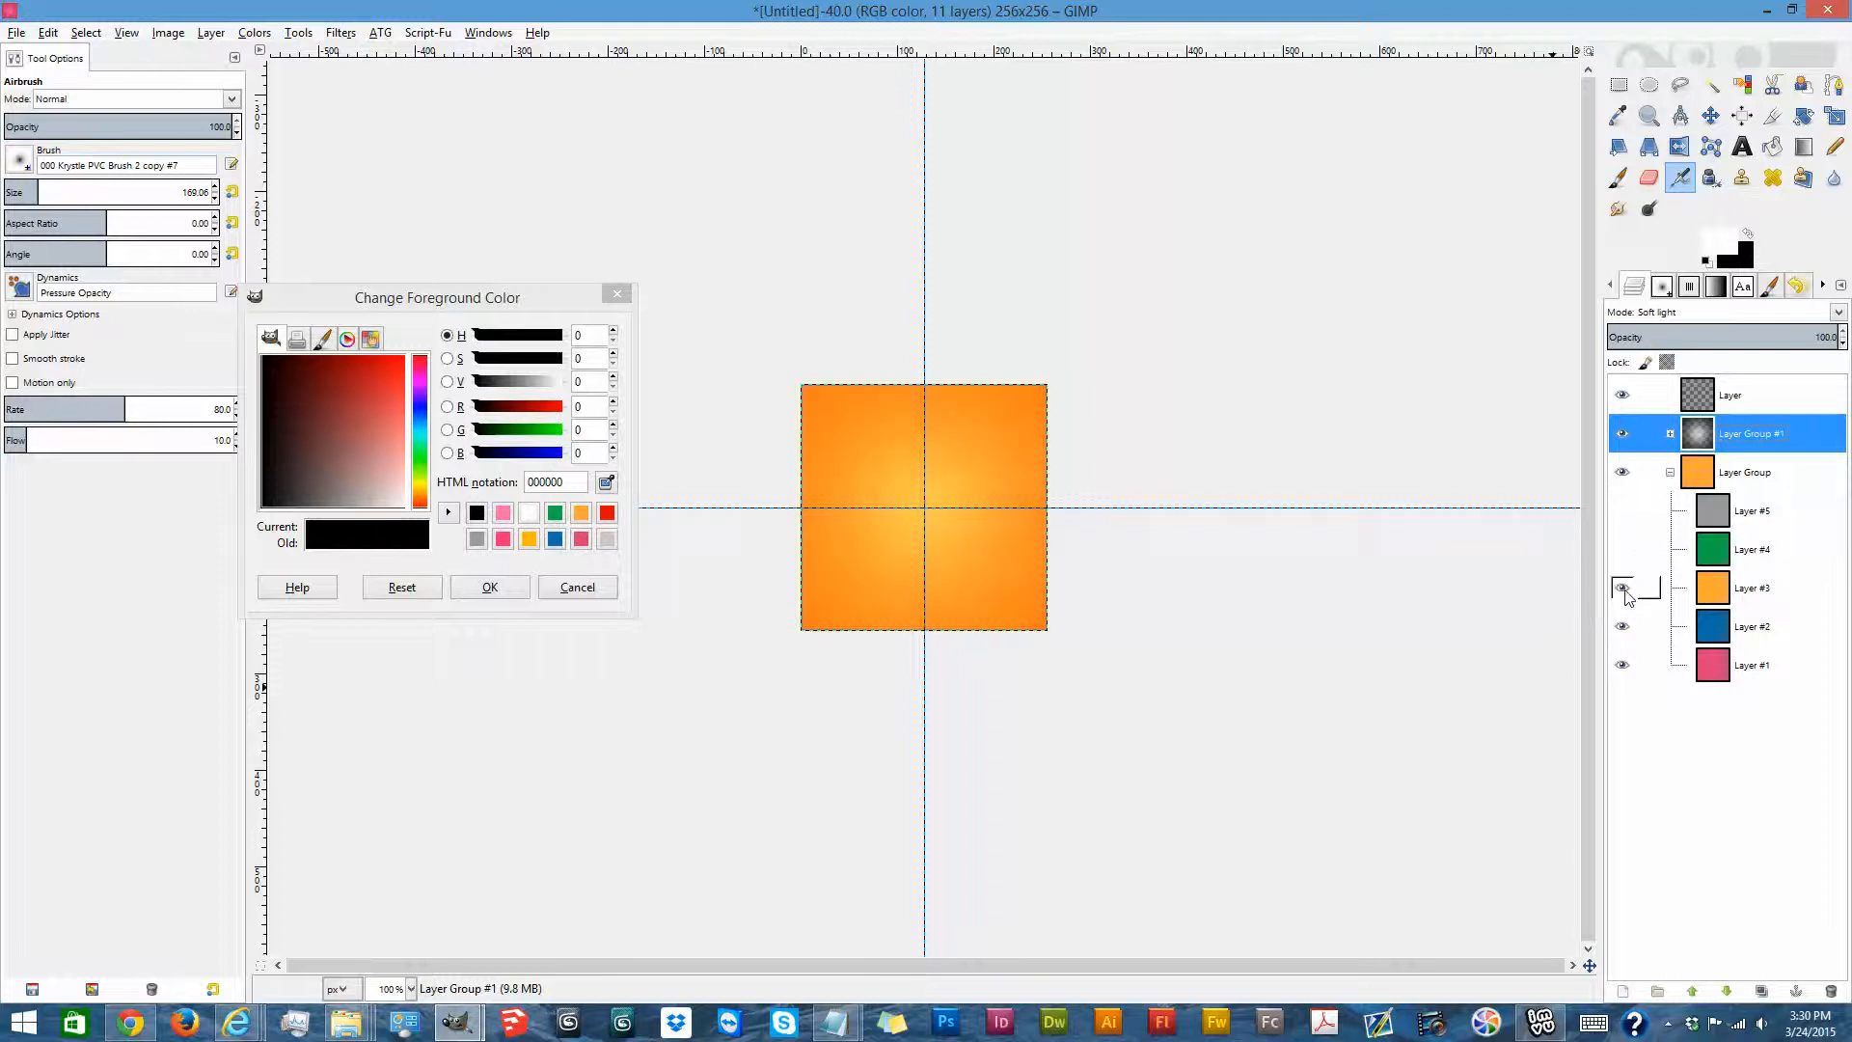
click(1623, 549)
click(1623, 510)
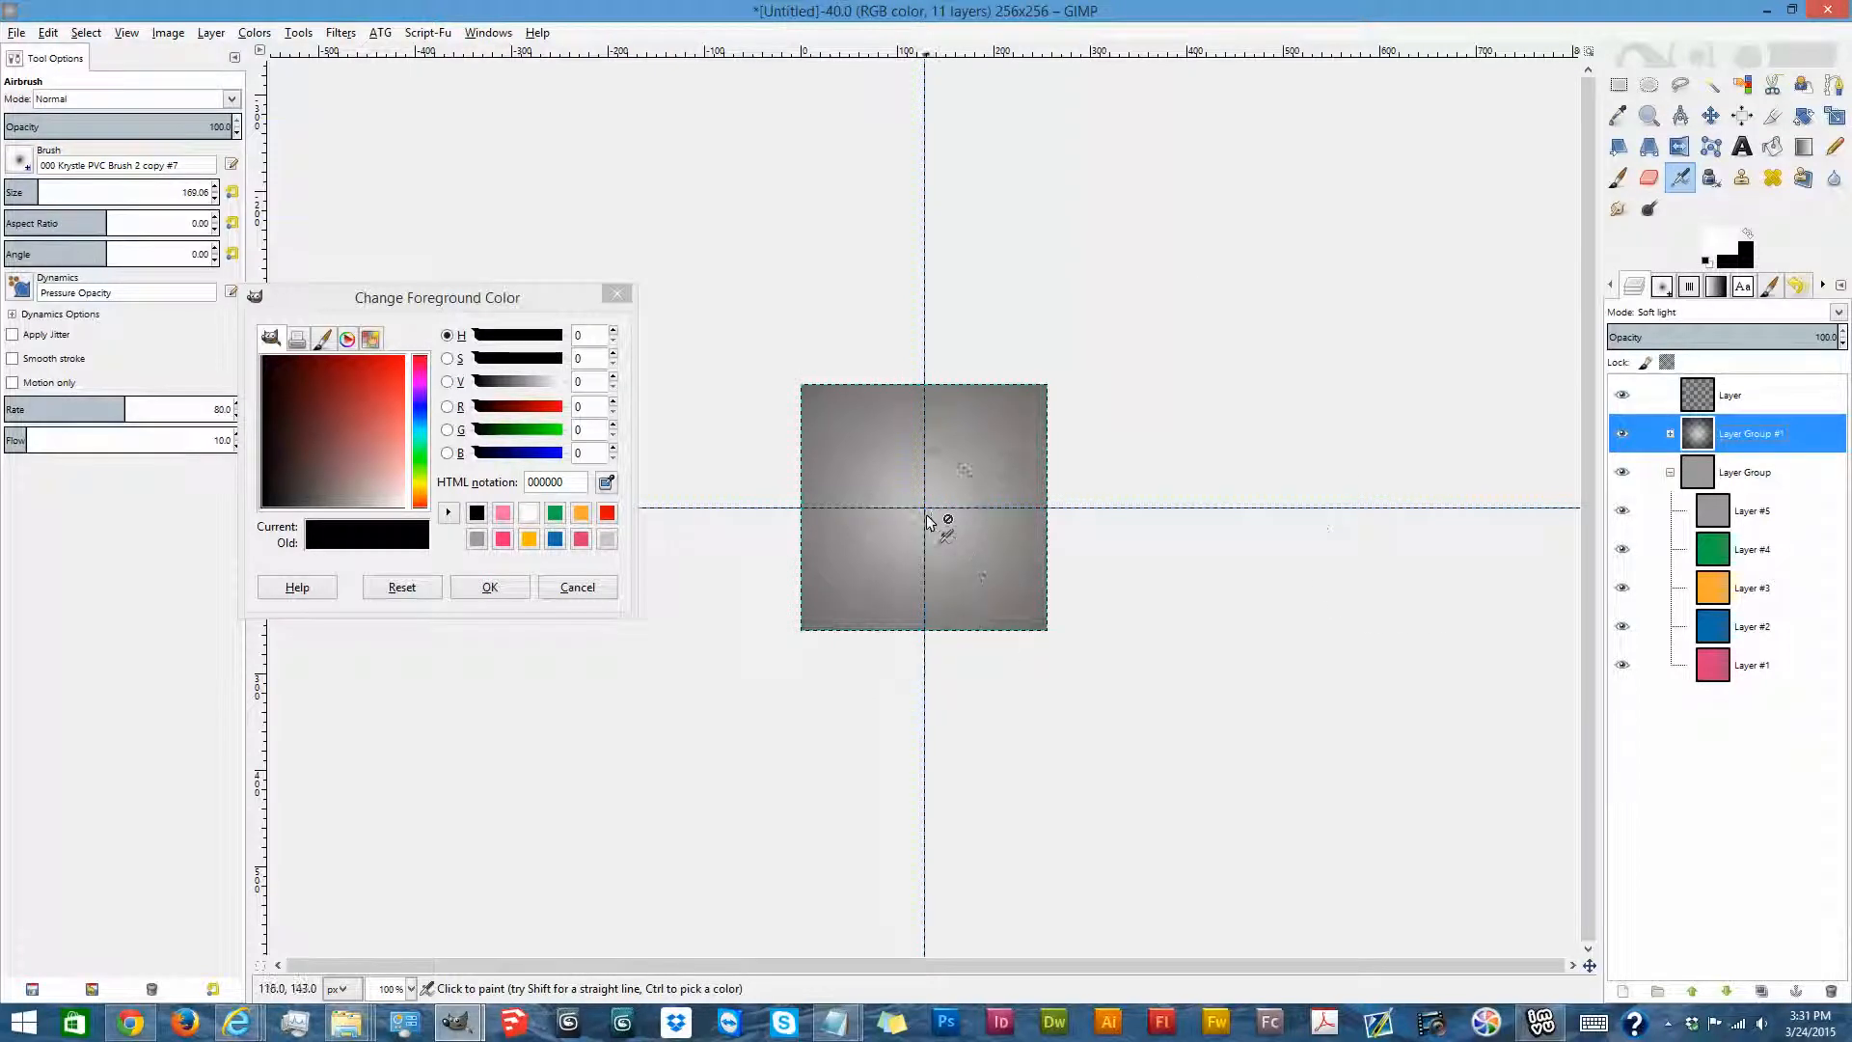
Create a new layer group and place it between the topmost layer and Layer Group #1.
click(1732, 396)
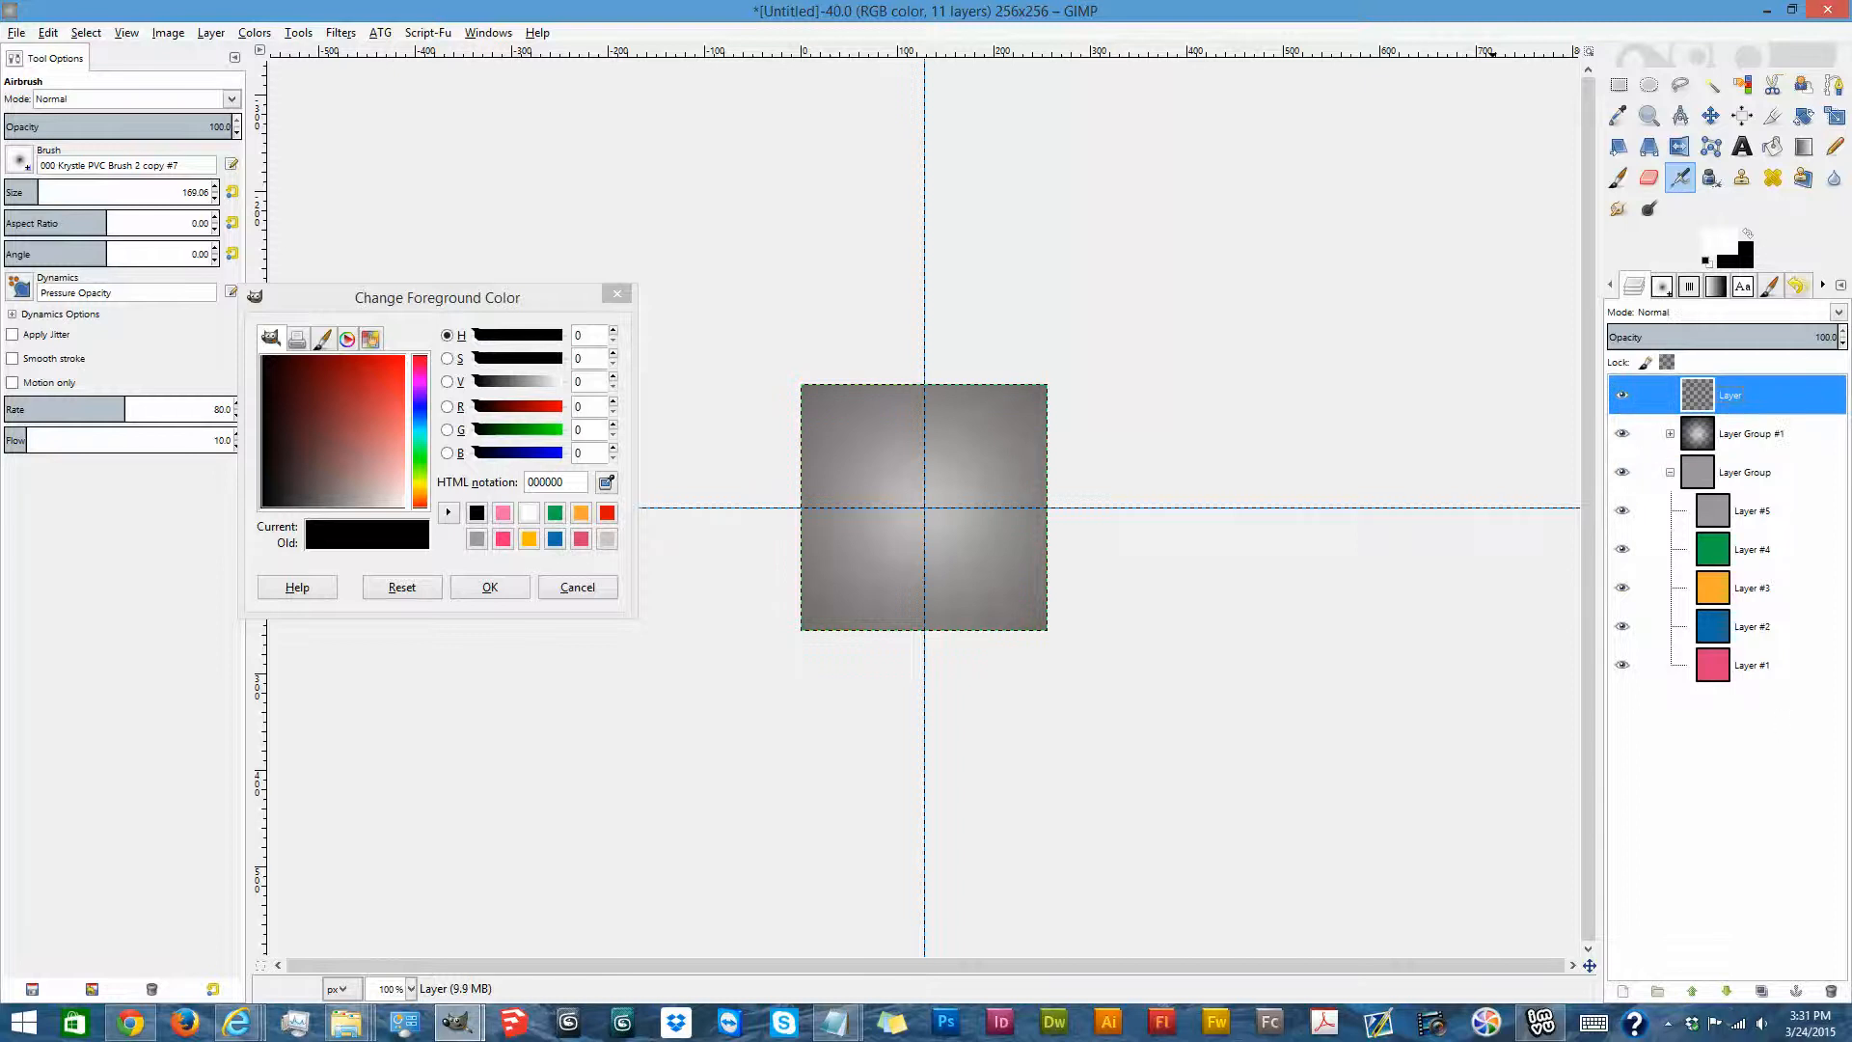
click(1658, 990)
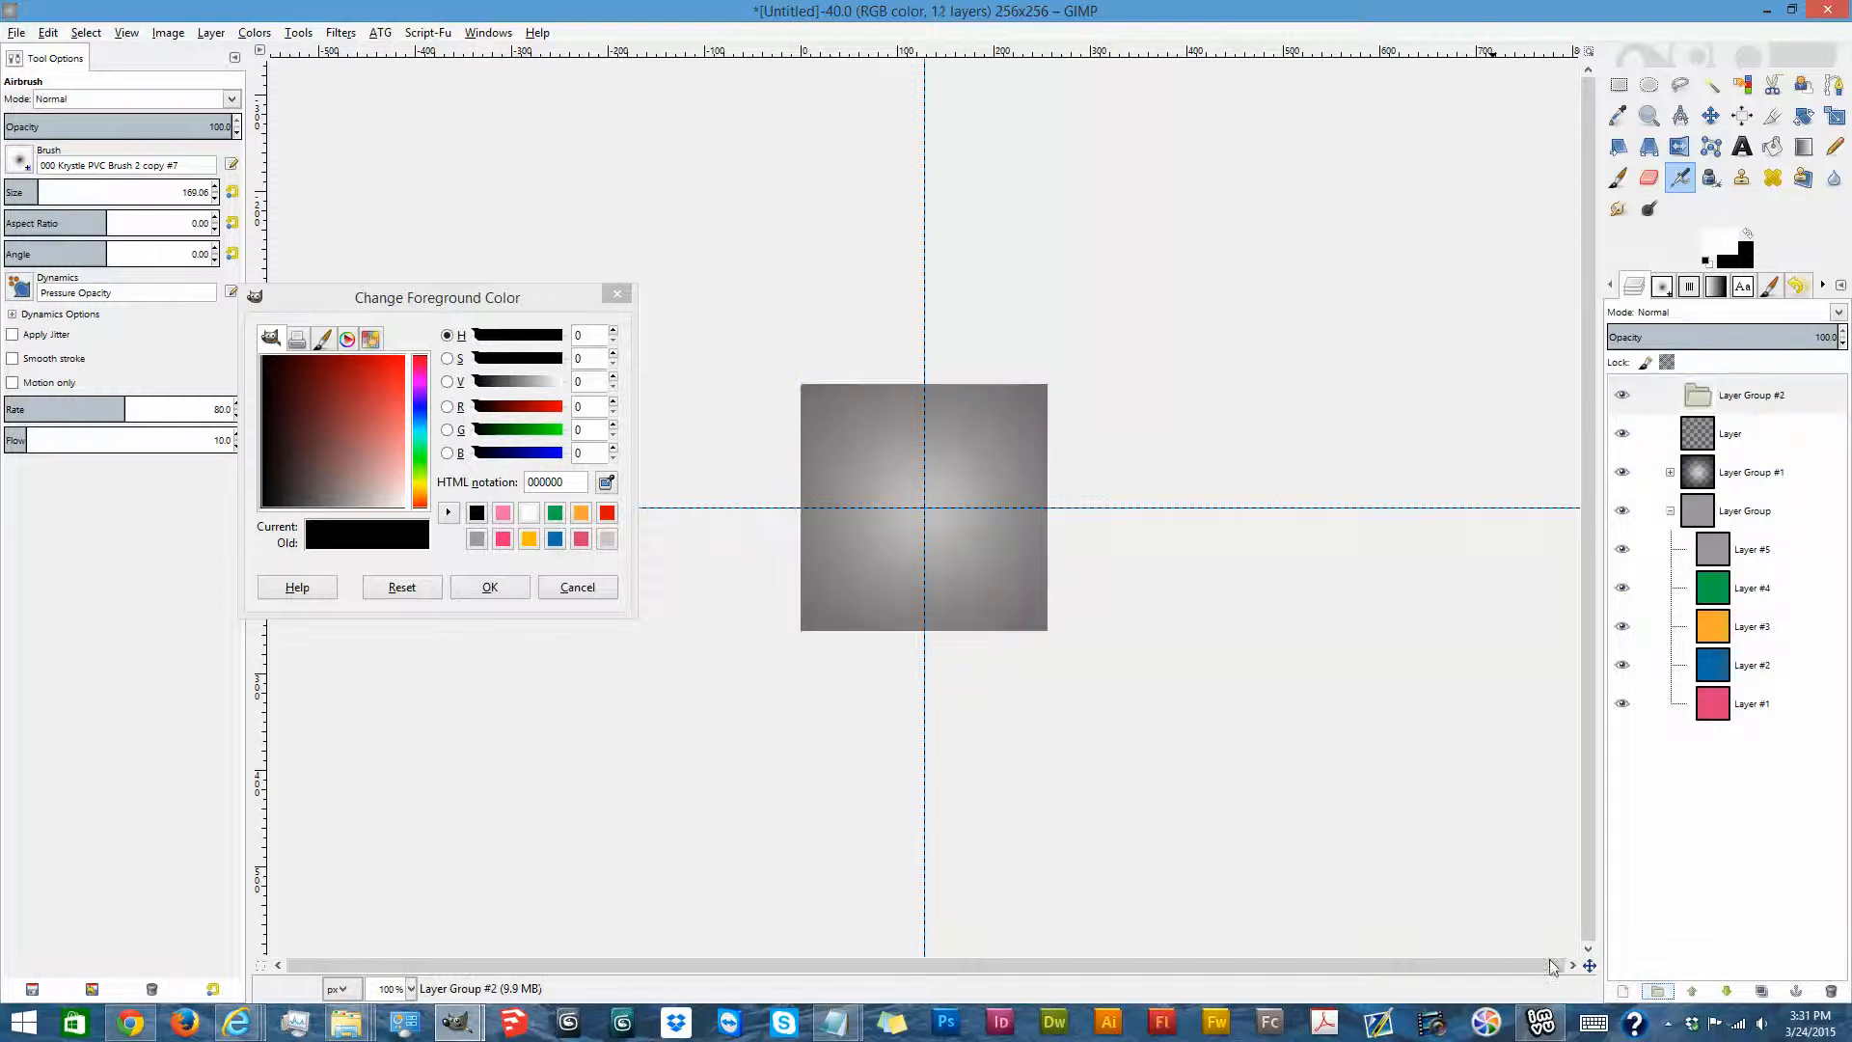
click(1761, 398)
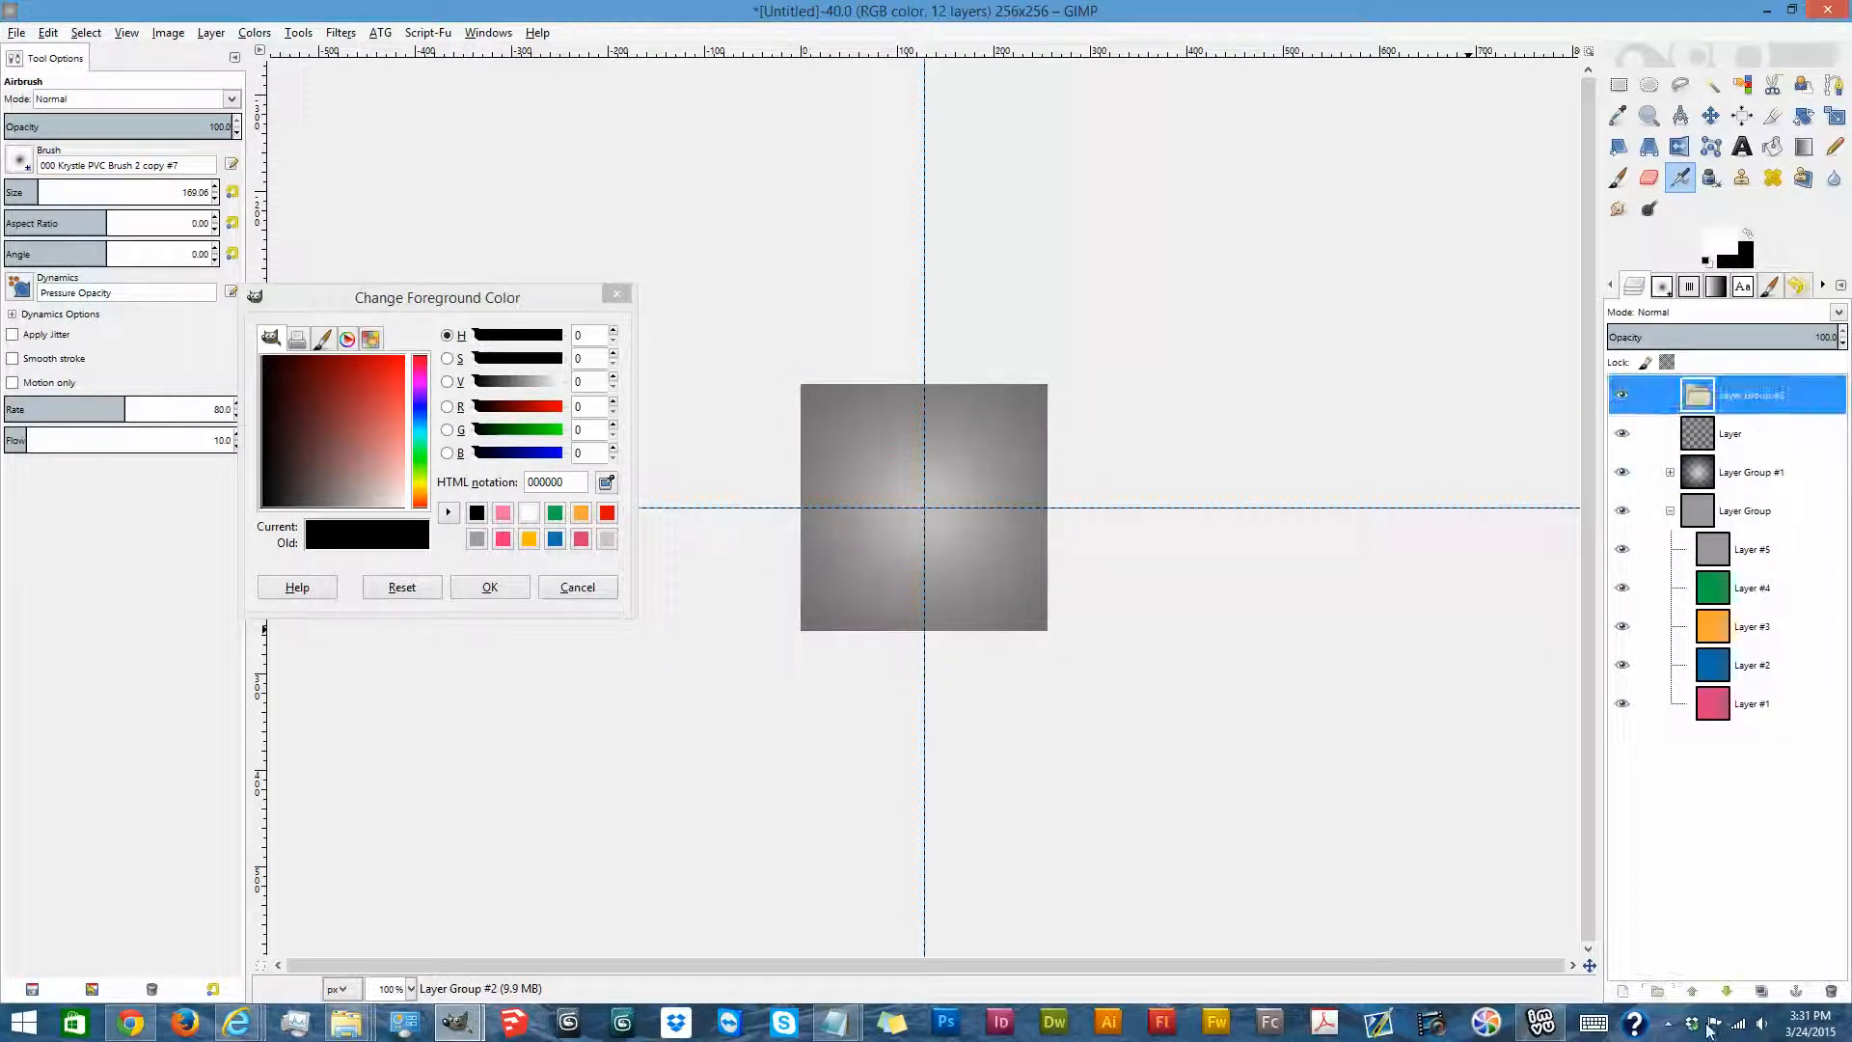
click(1727, 991)
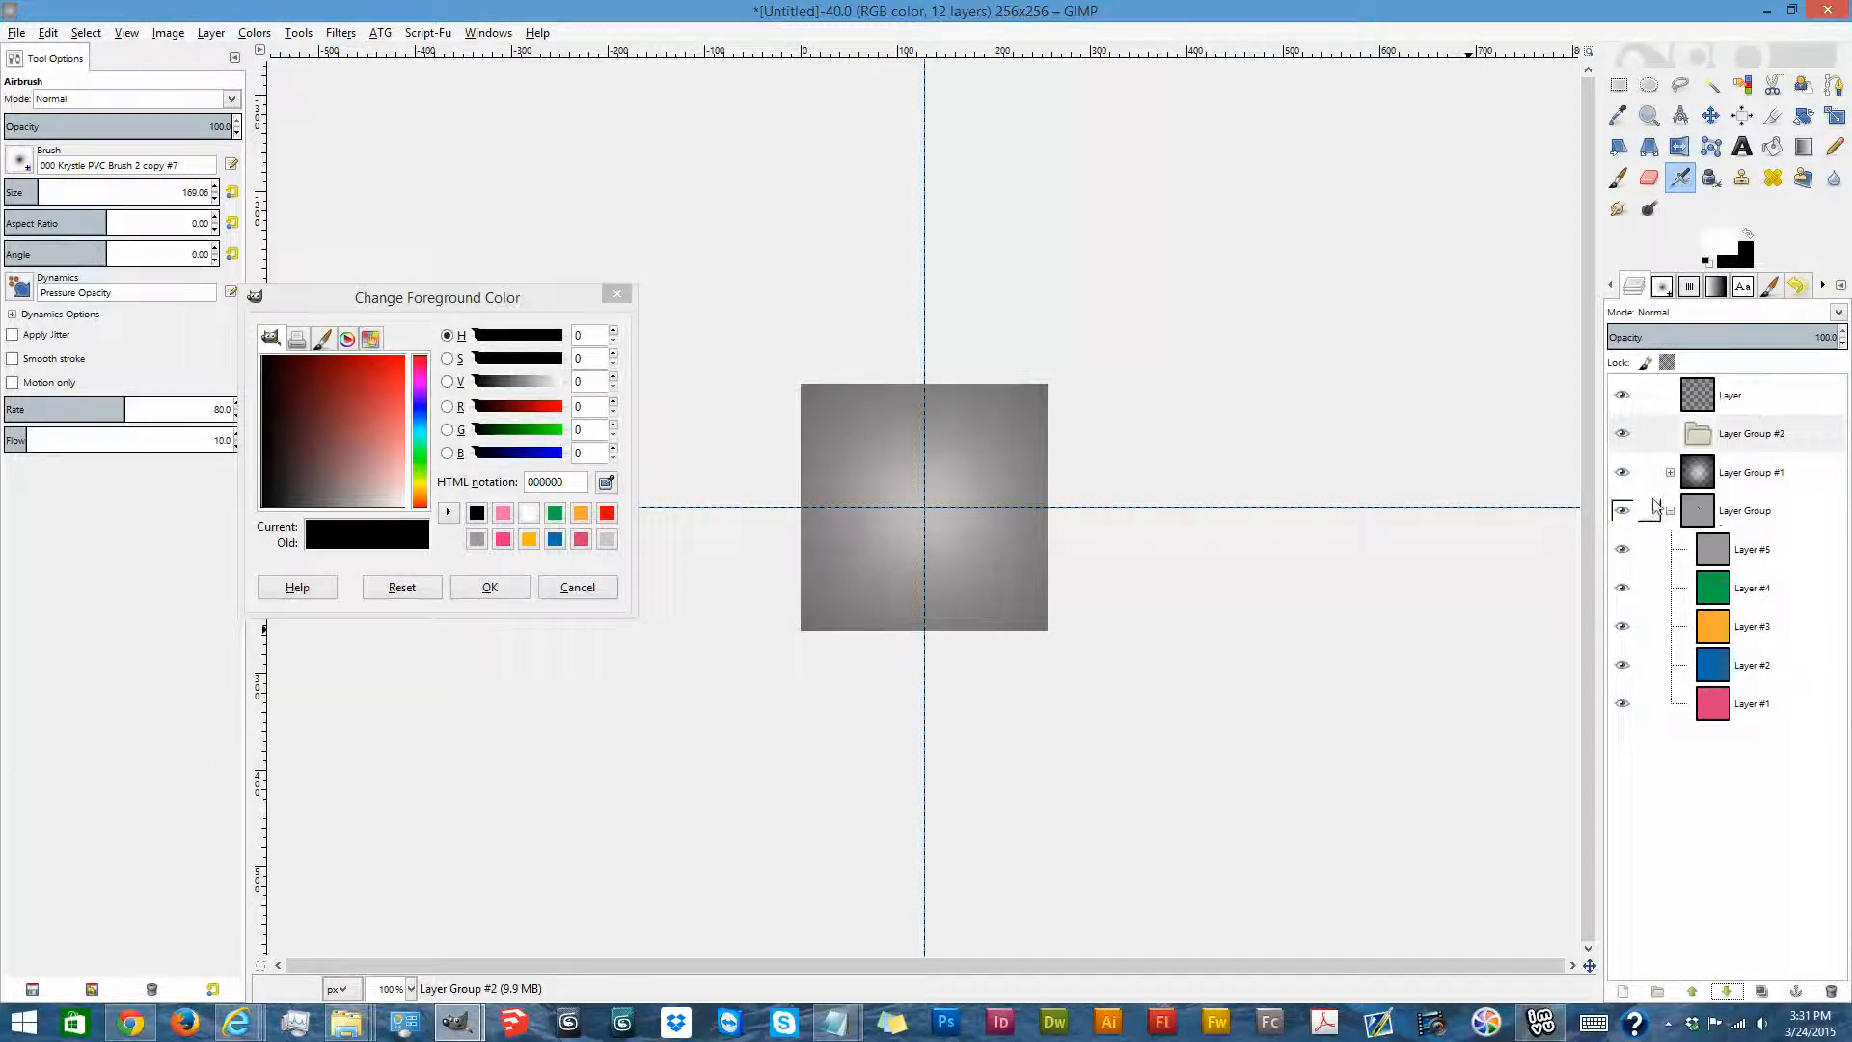
Hide Layers #5, #4, #3 and #2 so that only the pink Layer #1 background shows.
click(1623, 549)
click(1622, 587)
click(1623, 626)
click(1623, 665)
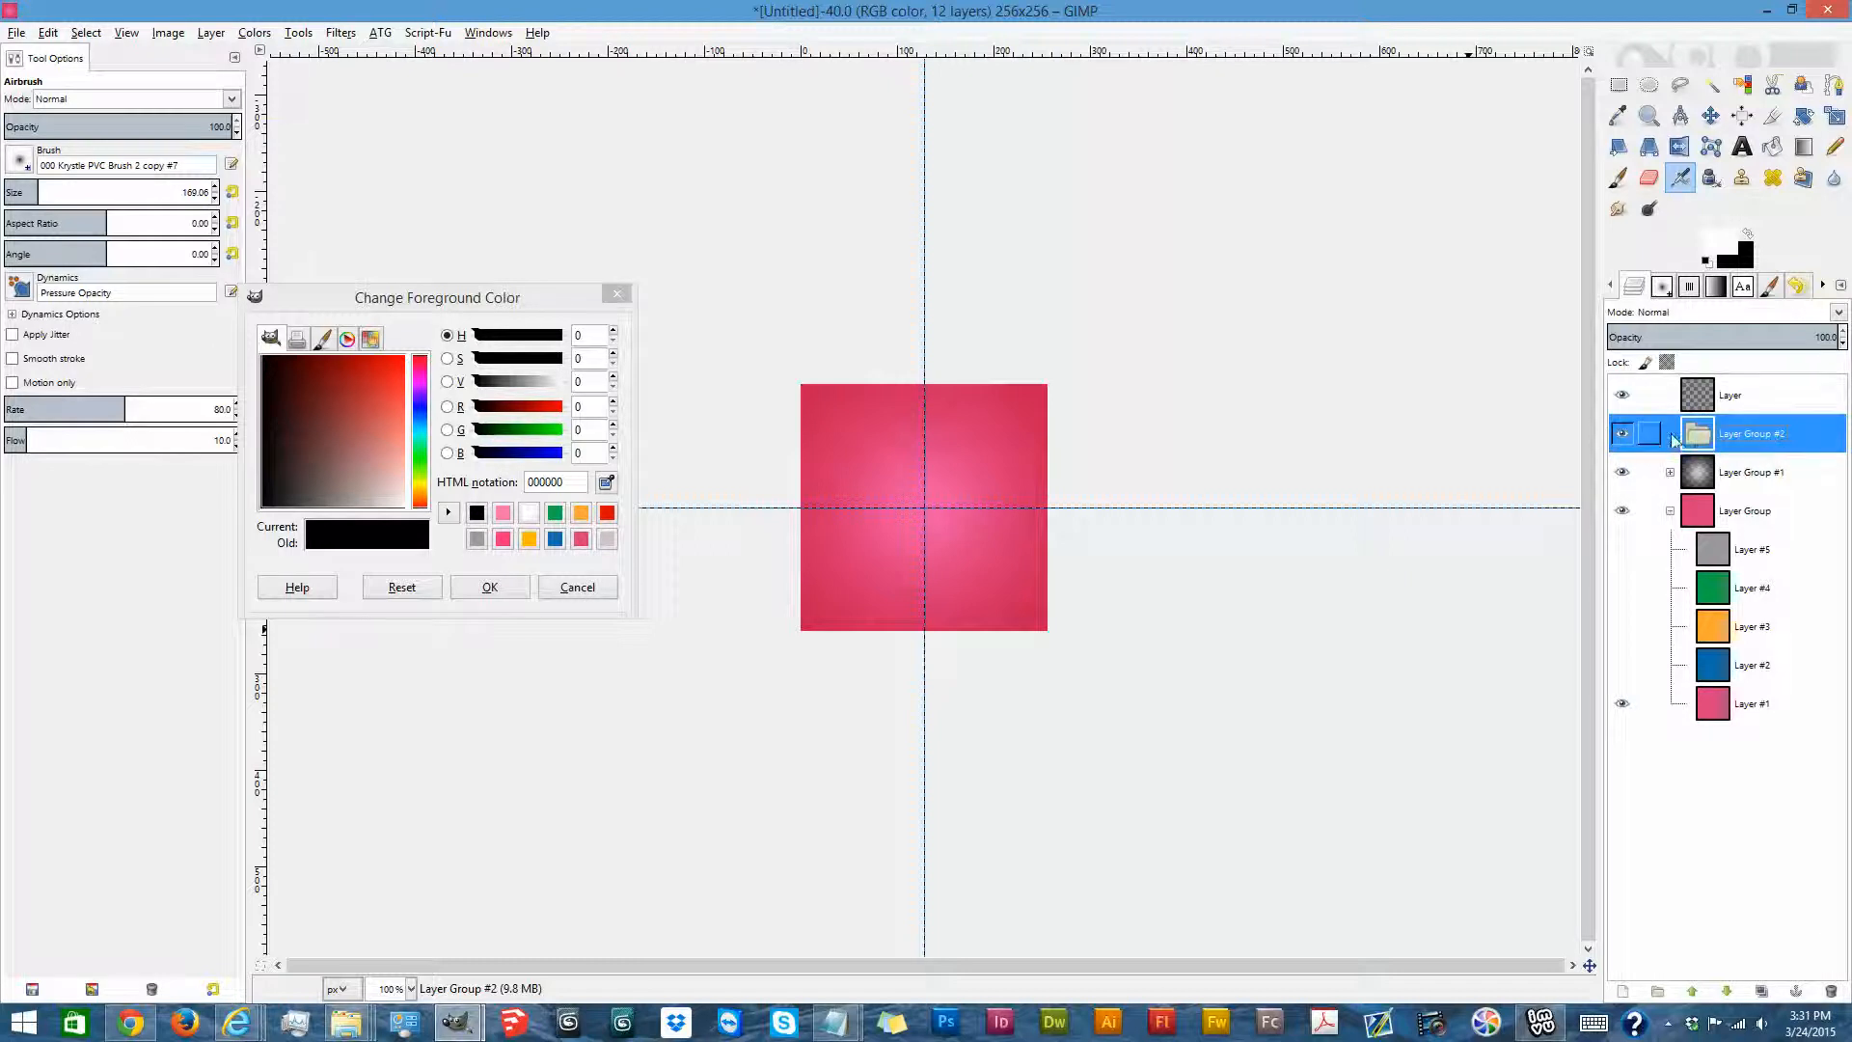
Add a transparent 256 × 256 px layer inside Layer Group #2 and set the Pencil to brush 2. Hardness 100, size 5.
click(1622, 991)
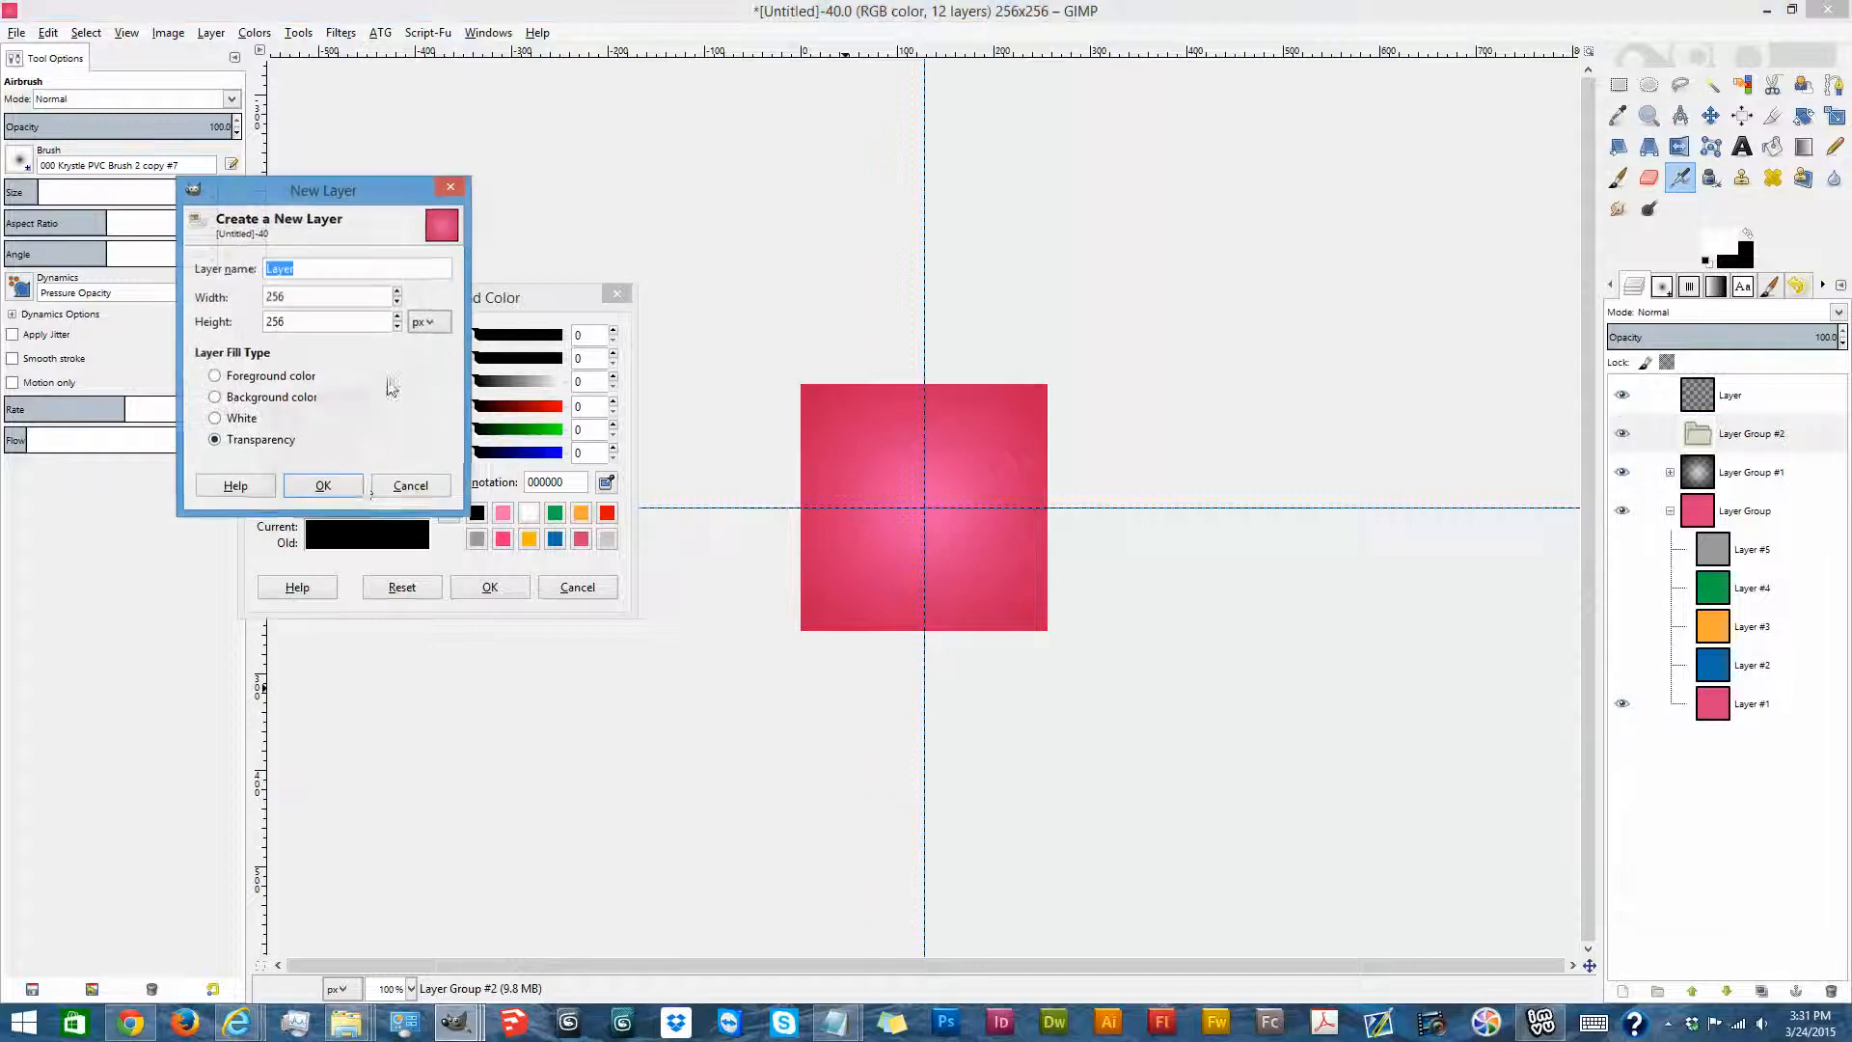
click(323, 480)
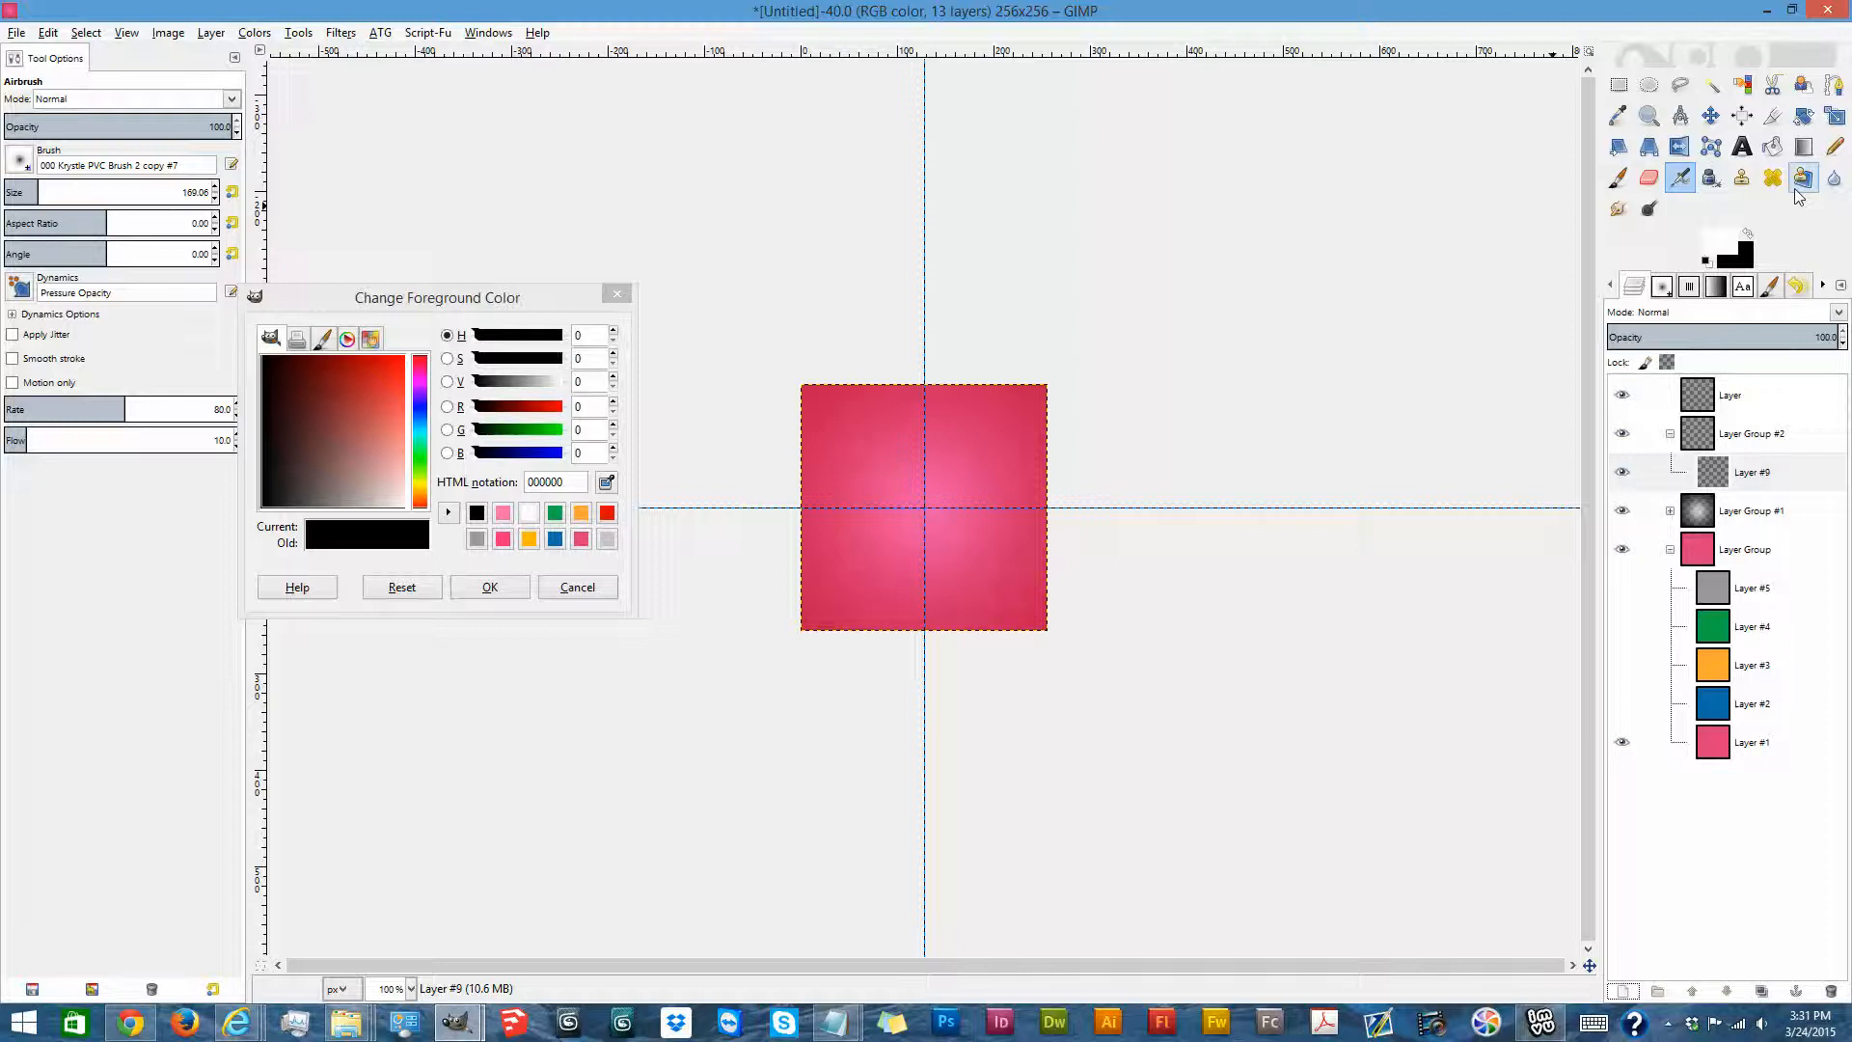
click(1835, 146)
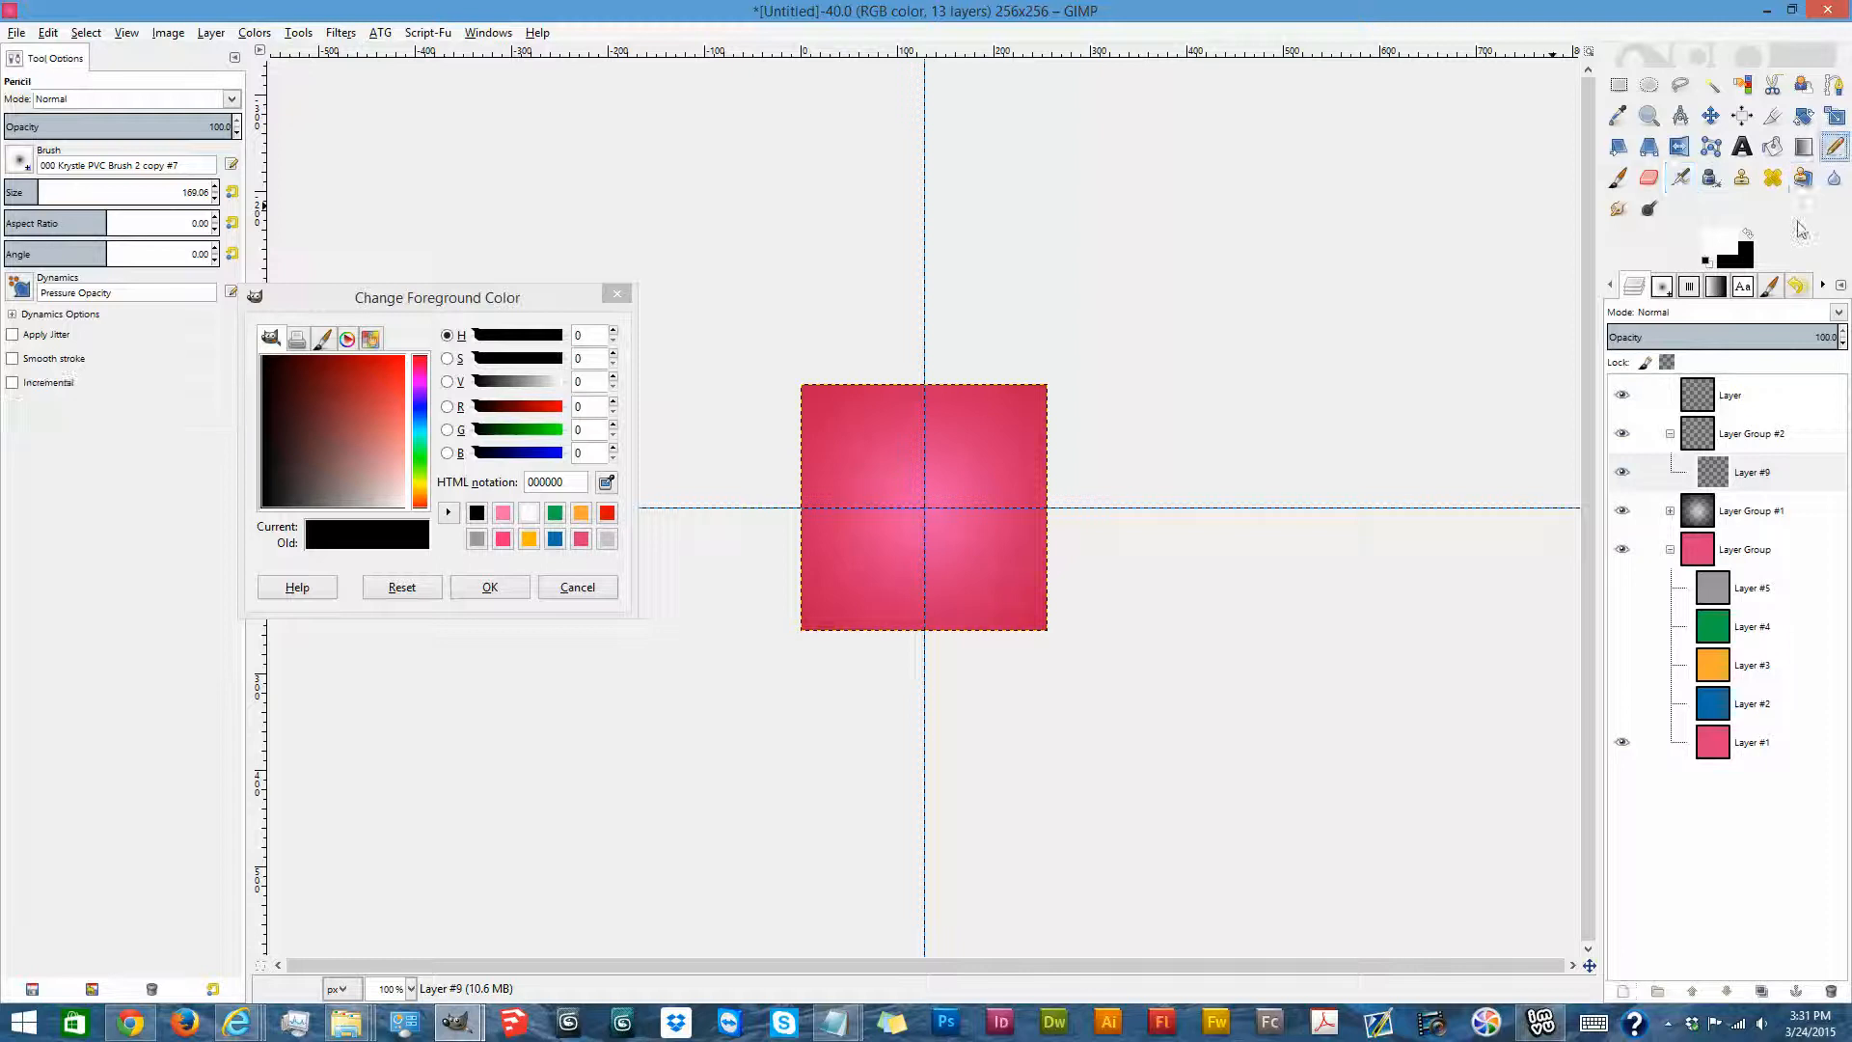
click(1662, 287)
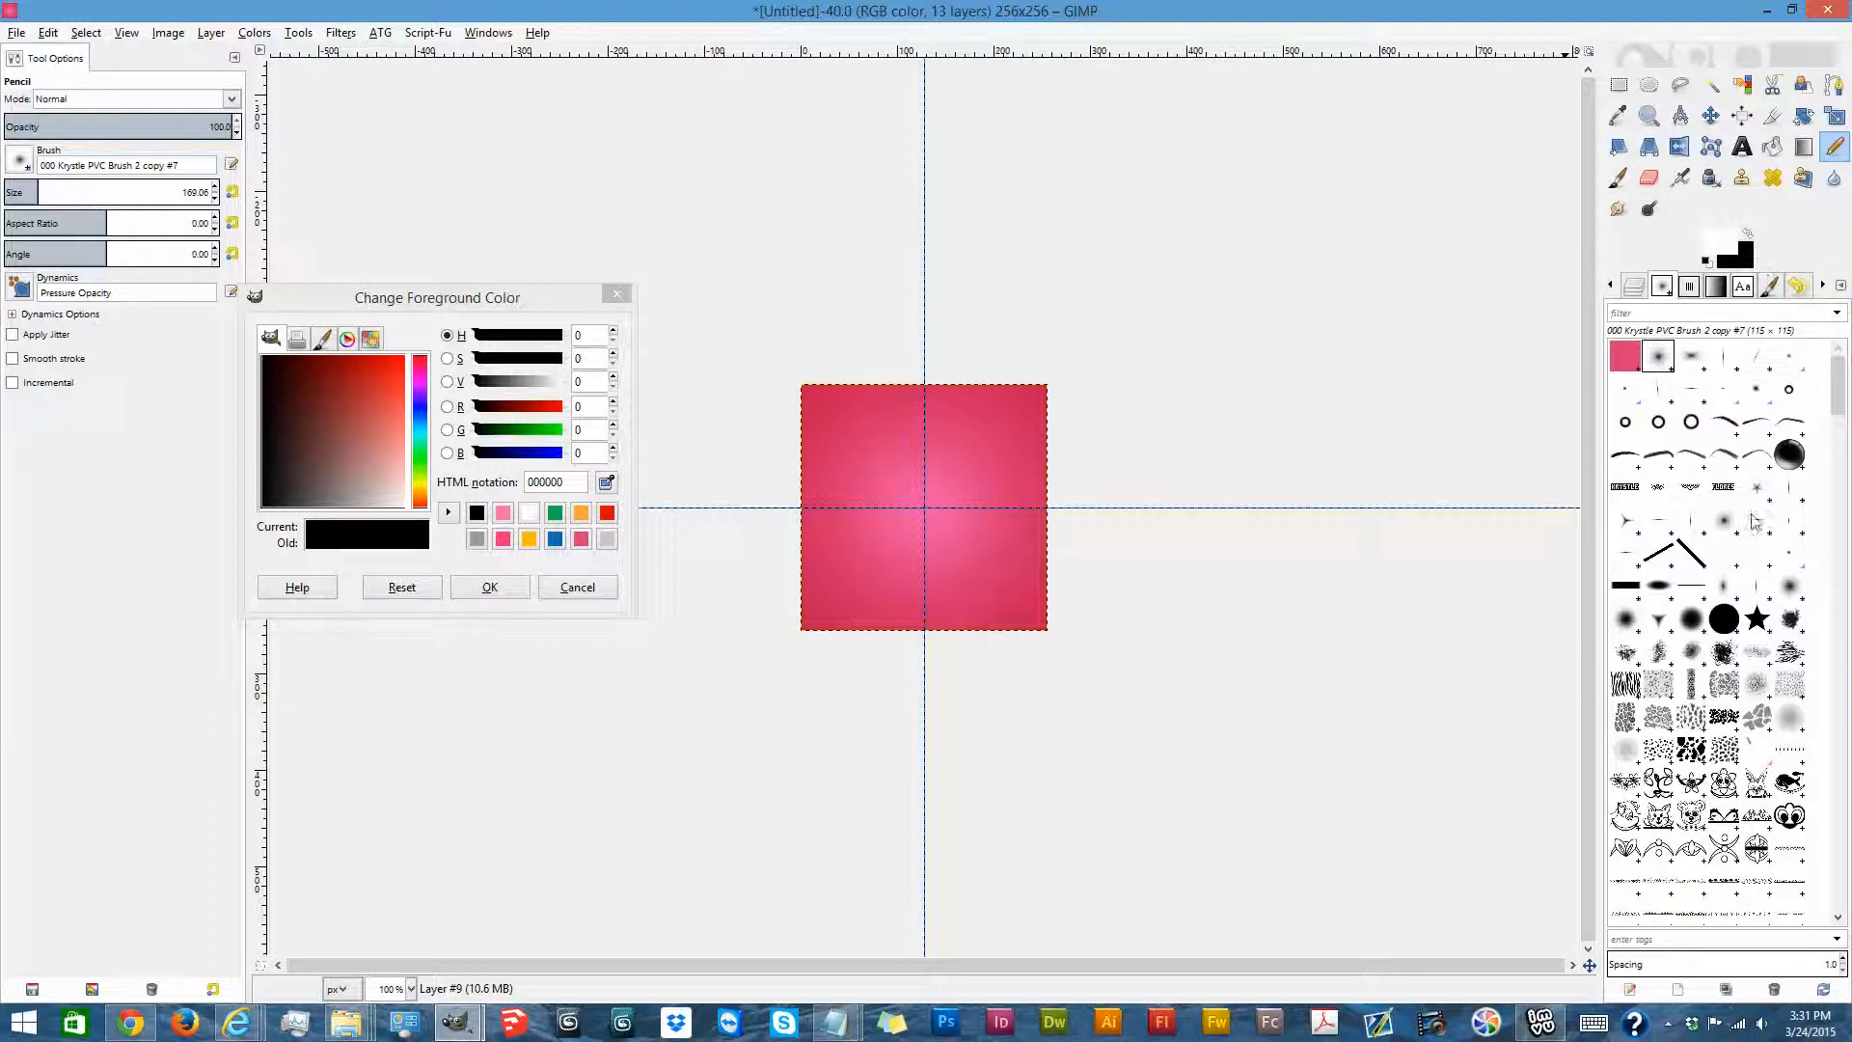
click(1724, 627)
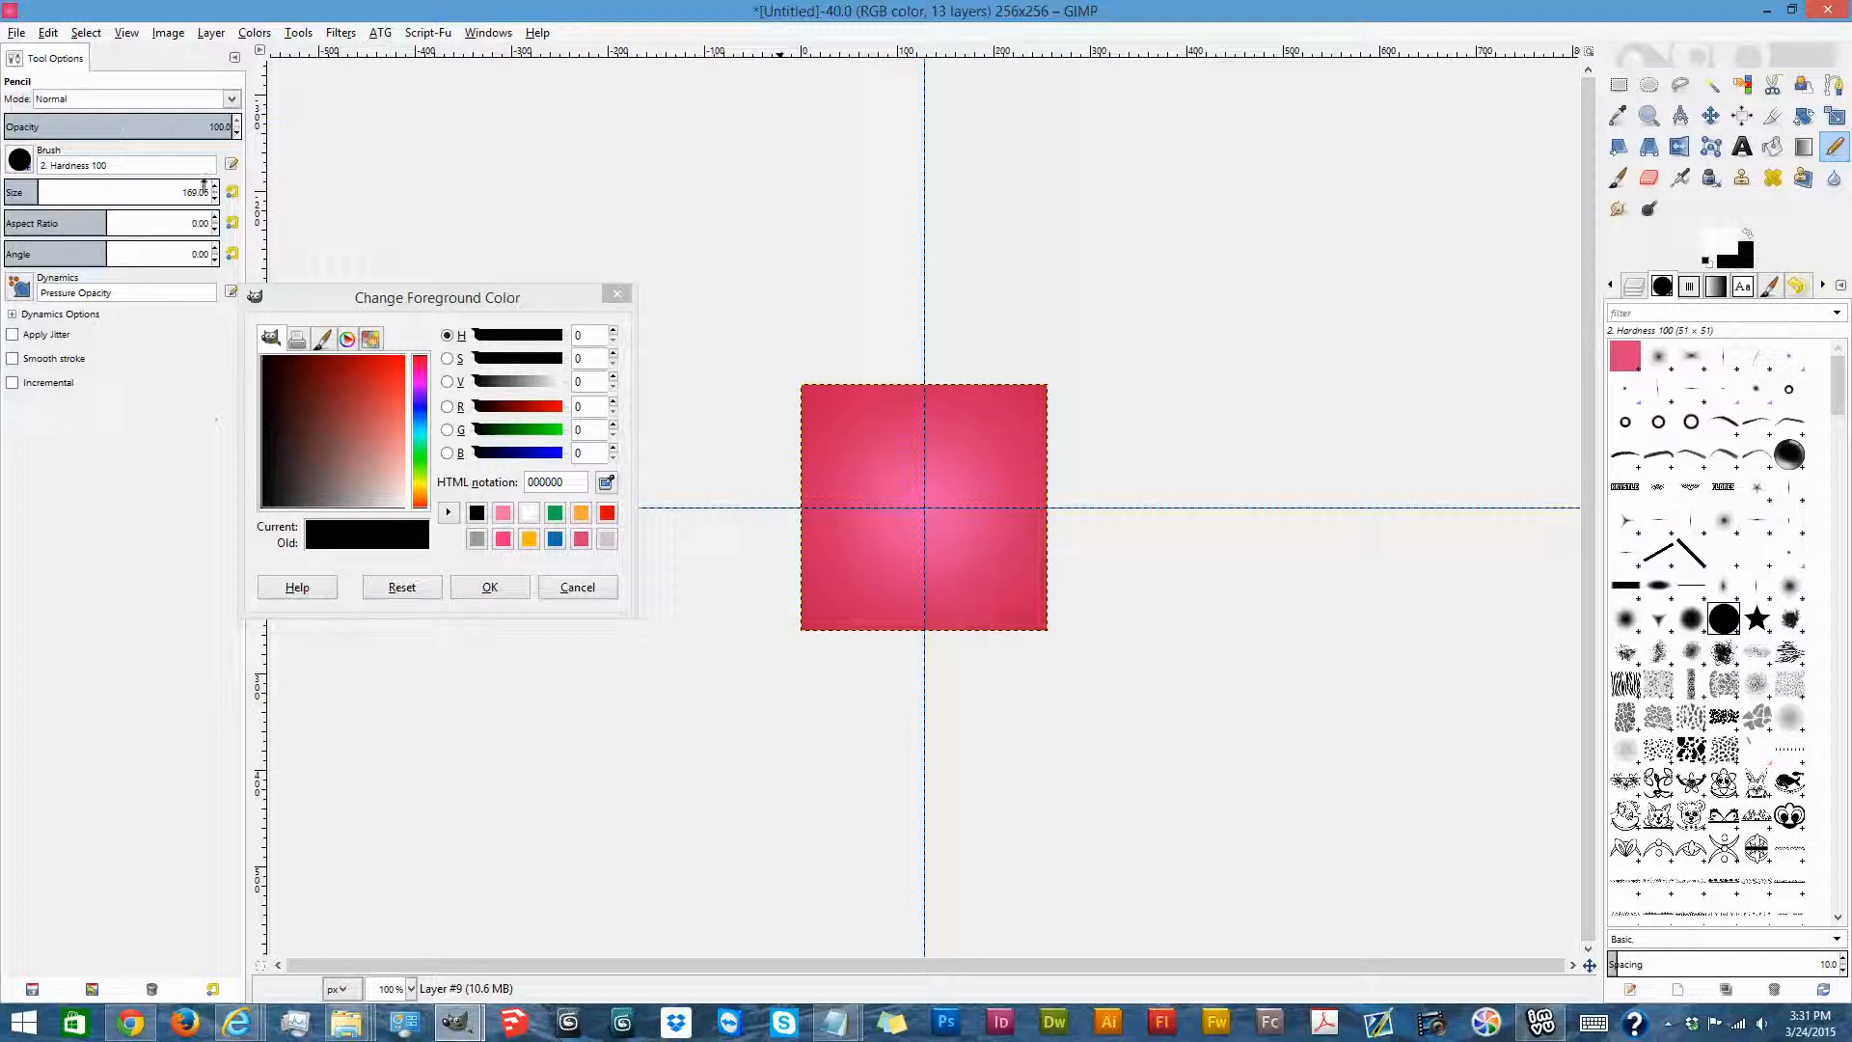
drag(210, 192, 189, 194)
text(5)
key(Return)
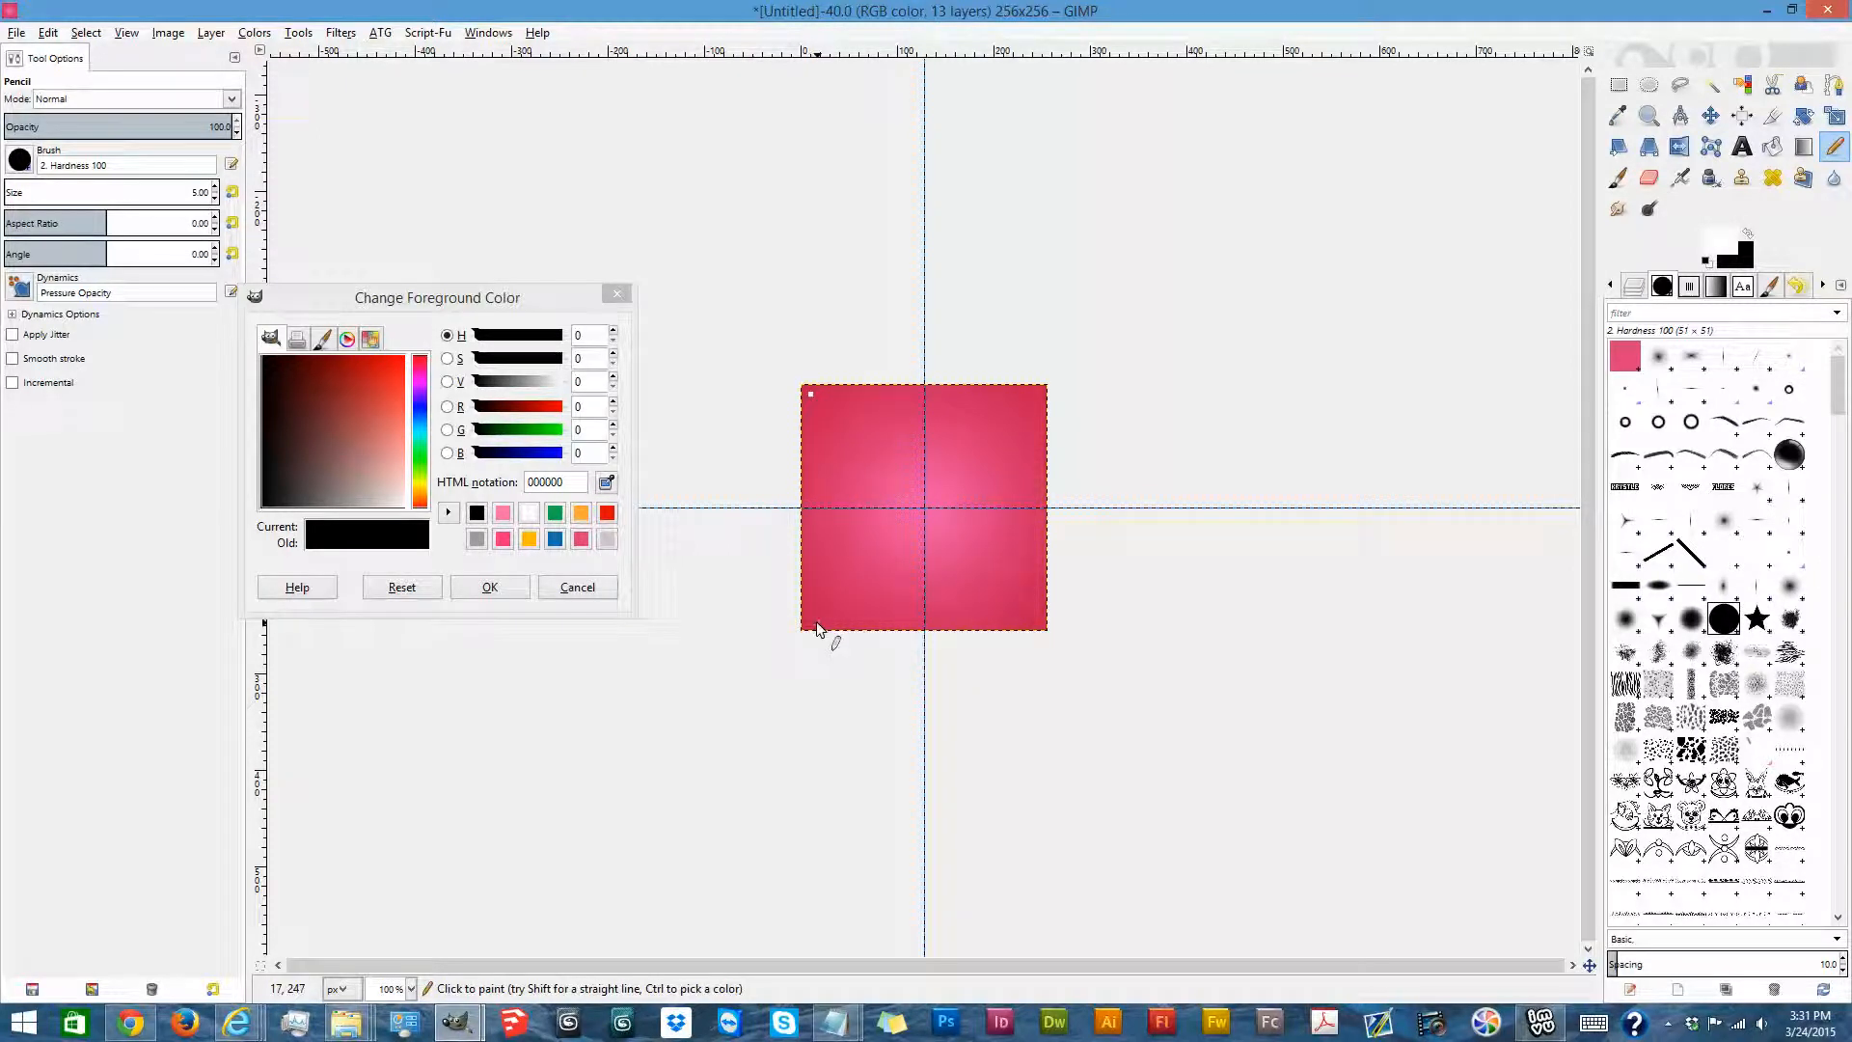
Try a straight white Pencil line down the image's left edge from the starting dot, inspect it at 200% and undo it.
key(shift)
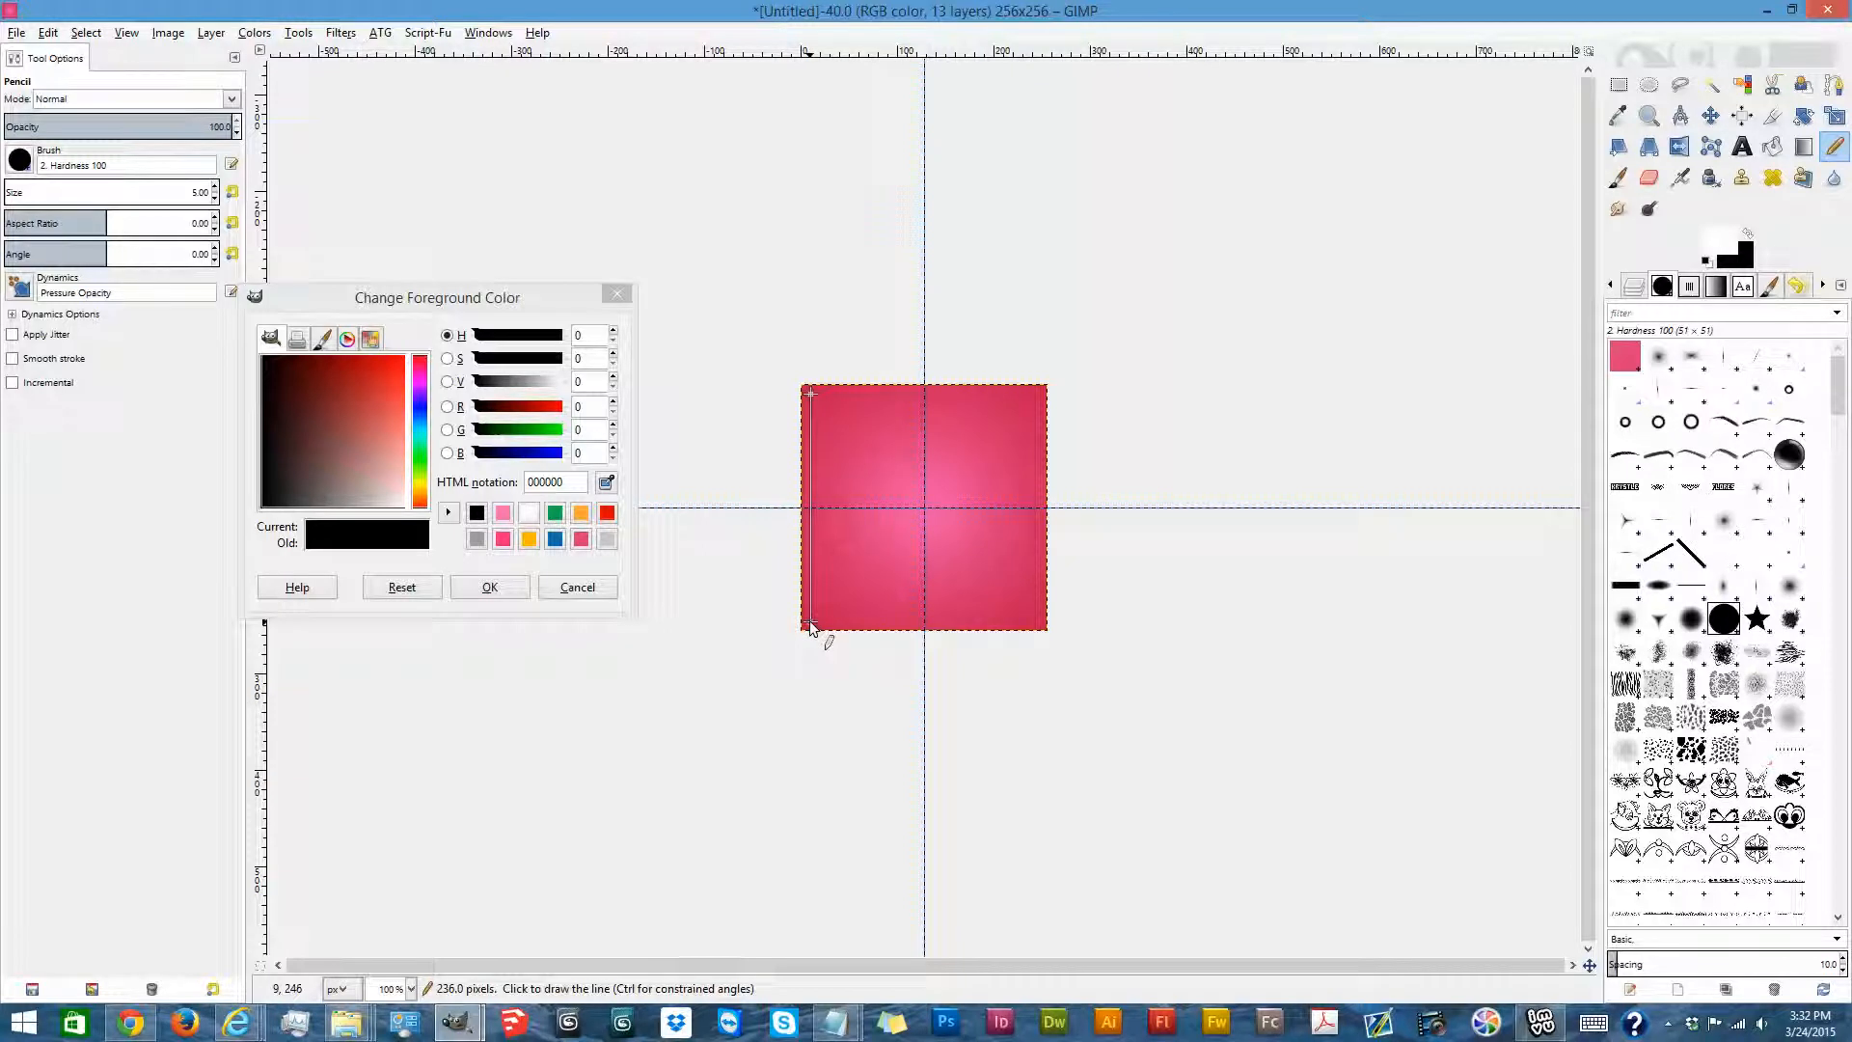
shift+click(809, 626)
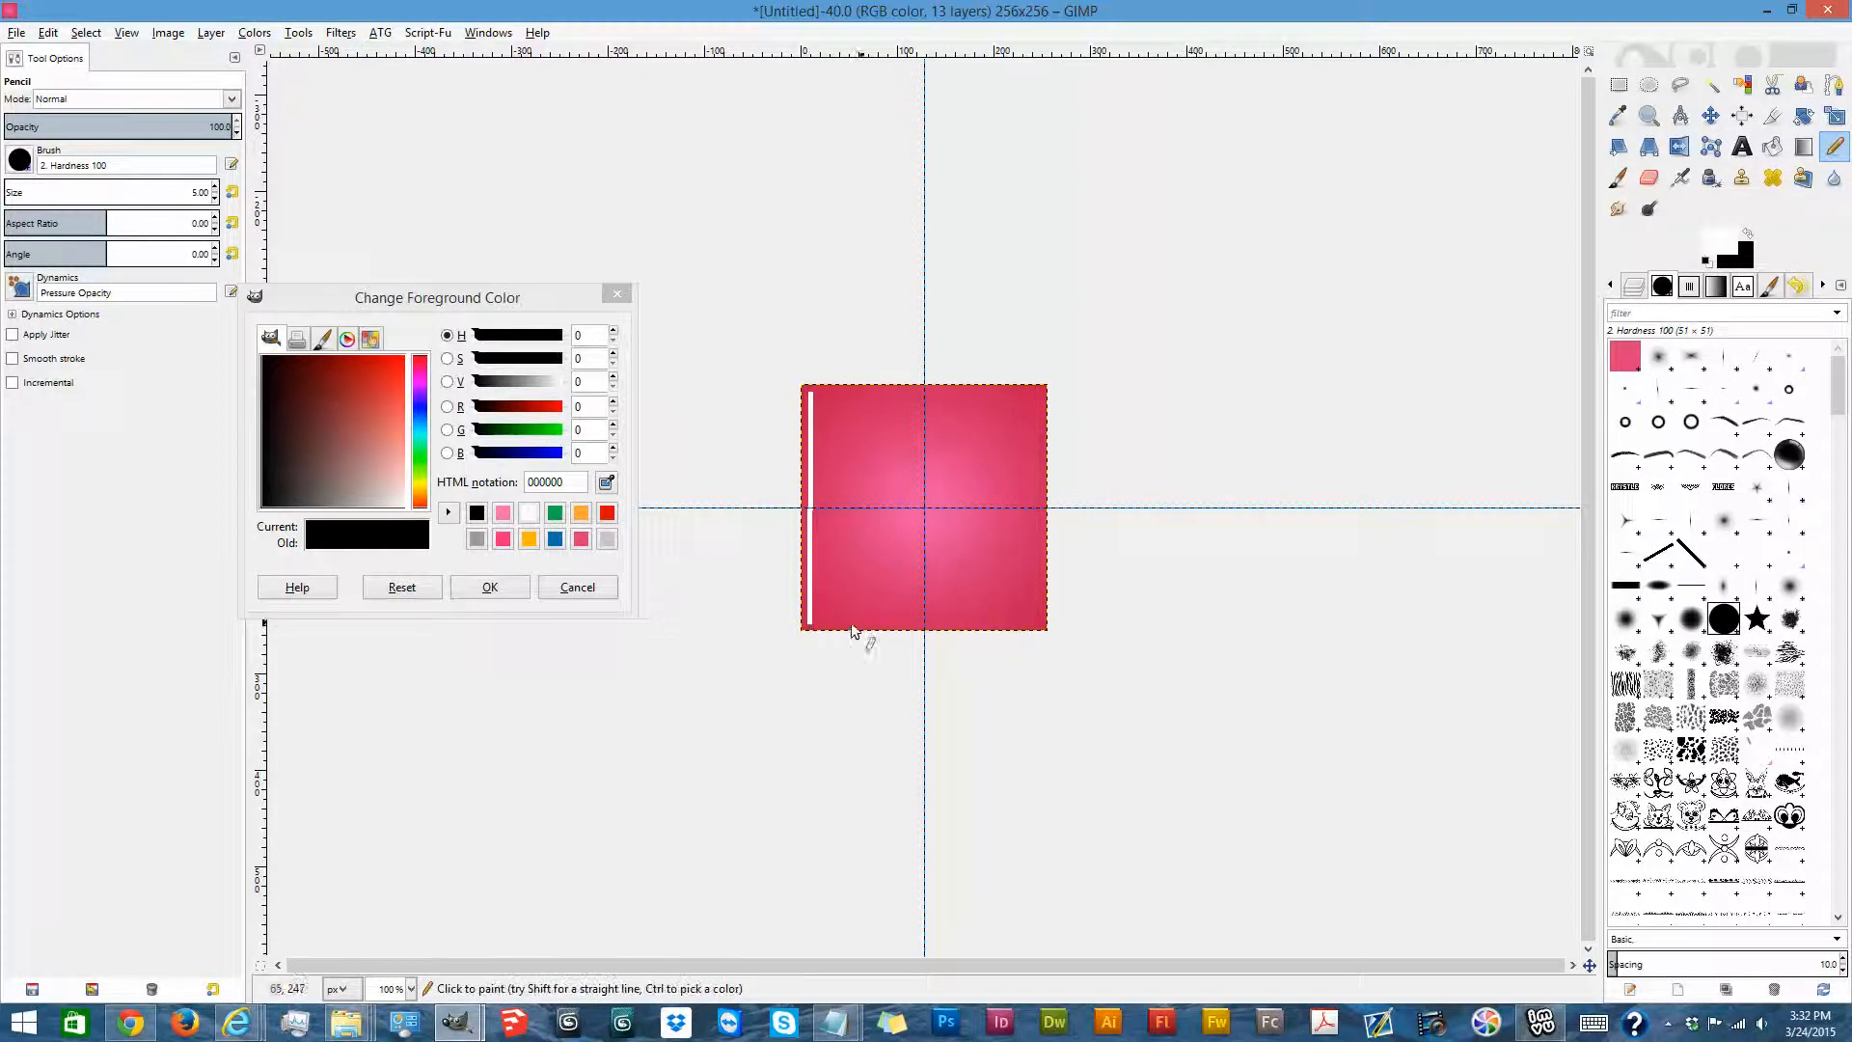
click(411, 989)
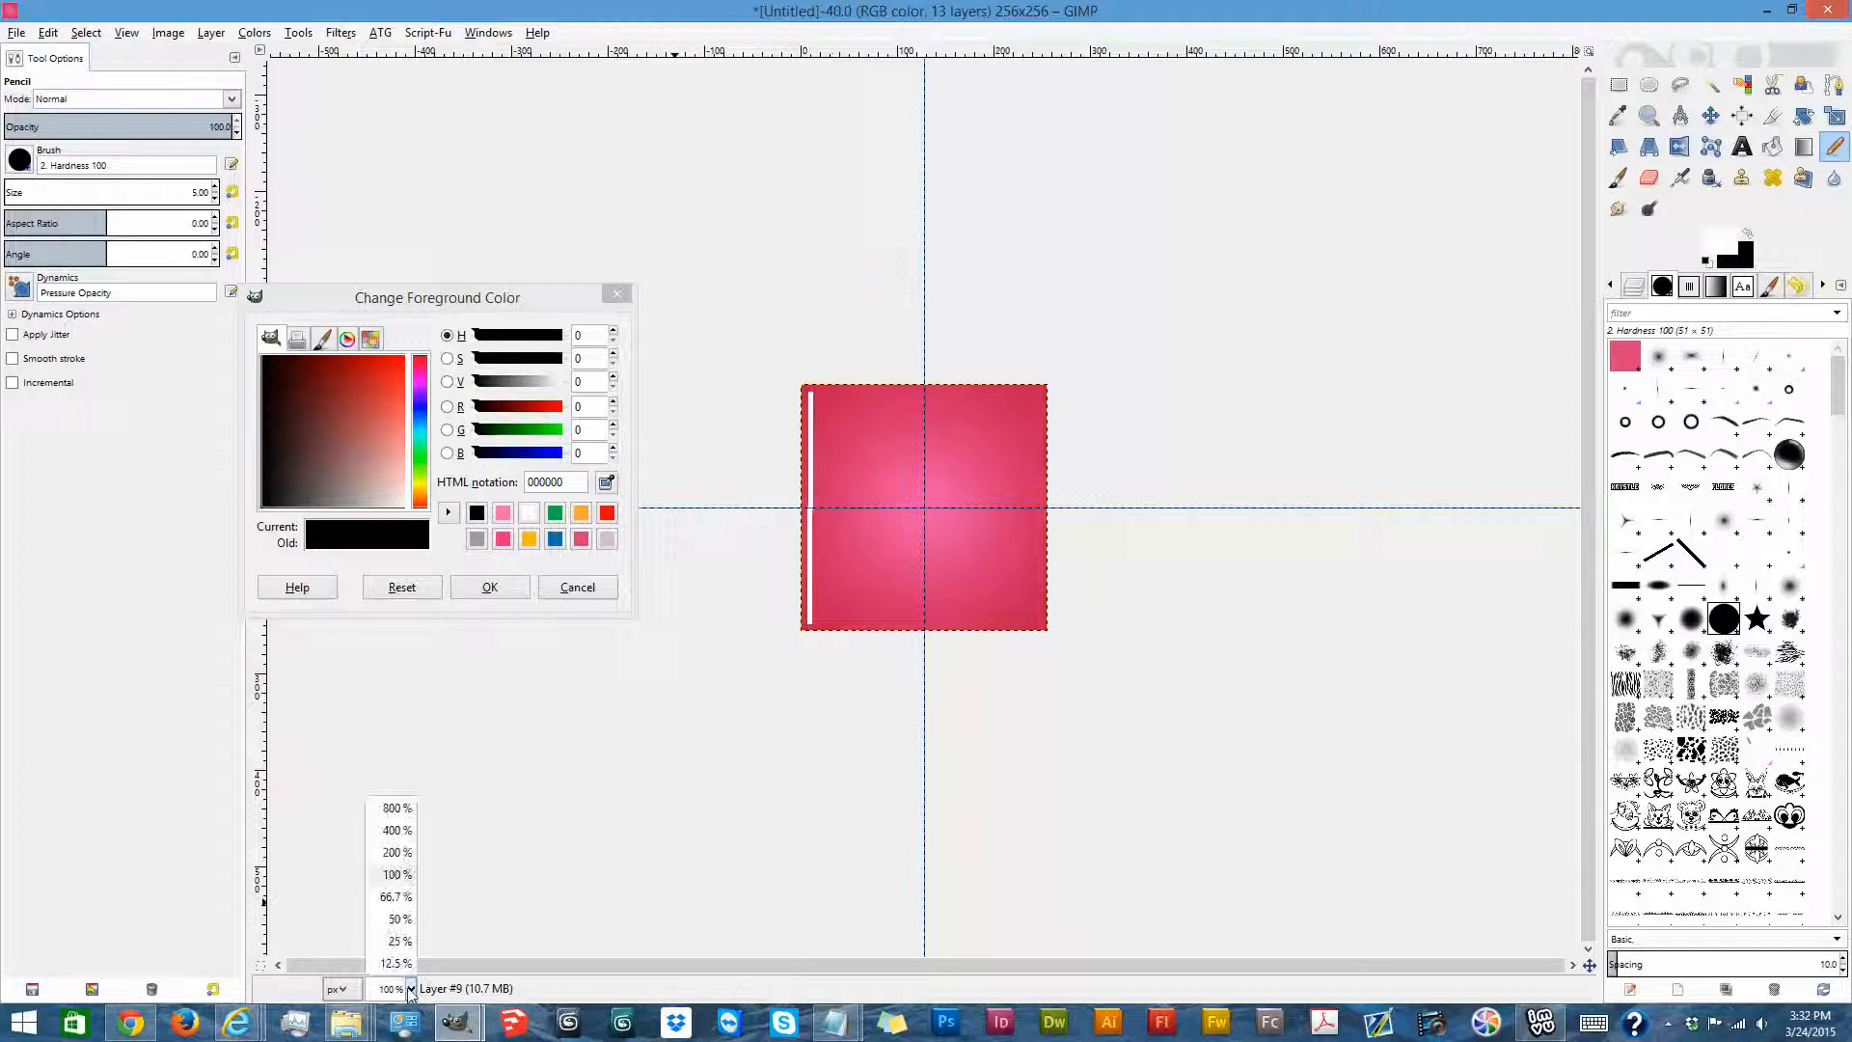
click(397, 852)
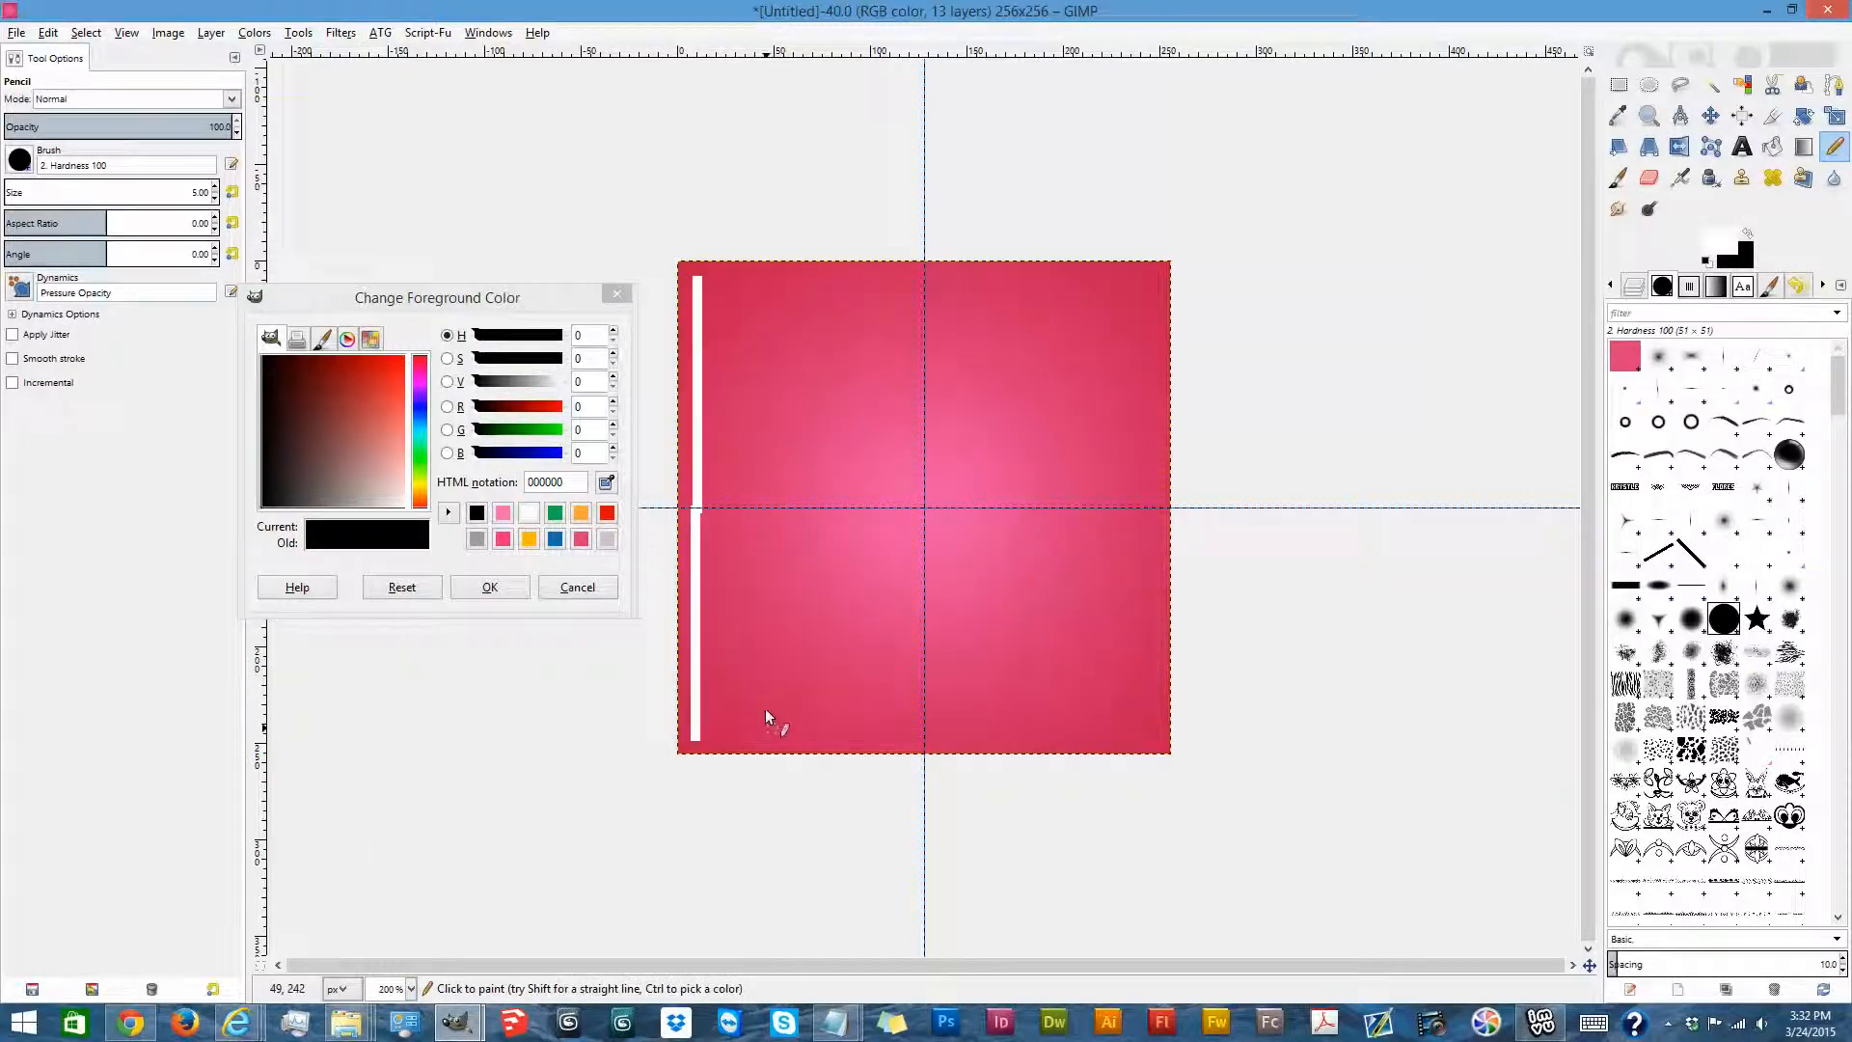
key(ctrl+z)
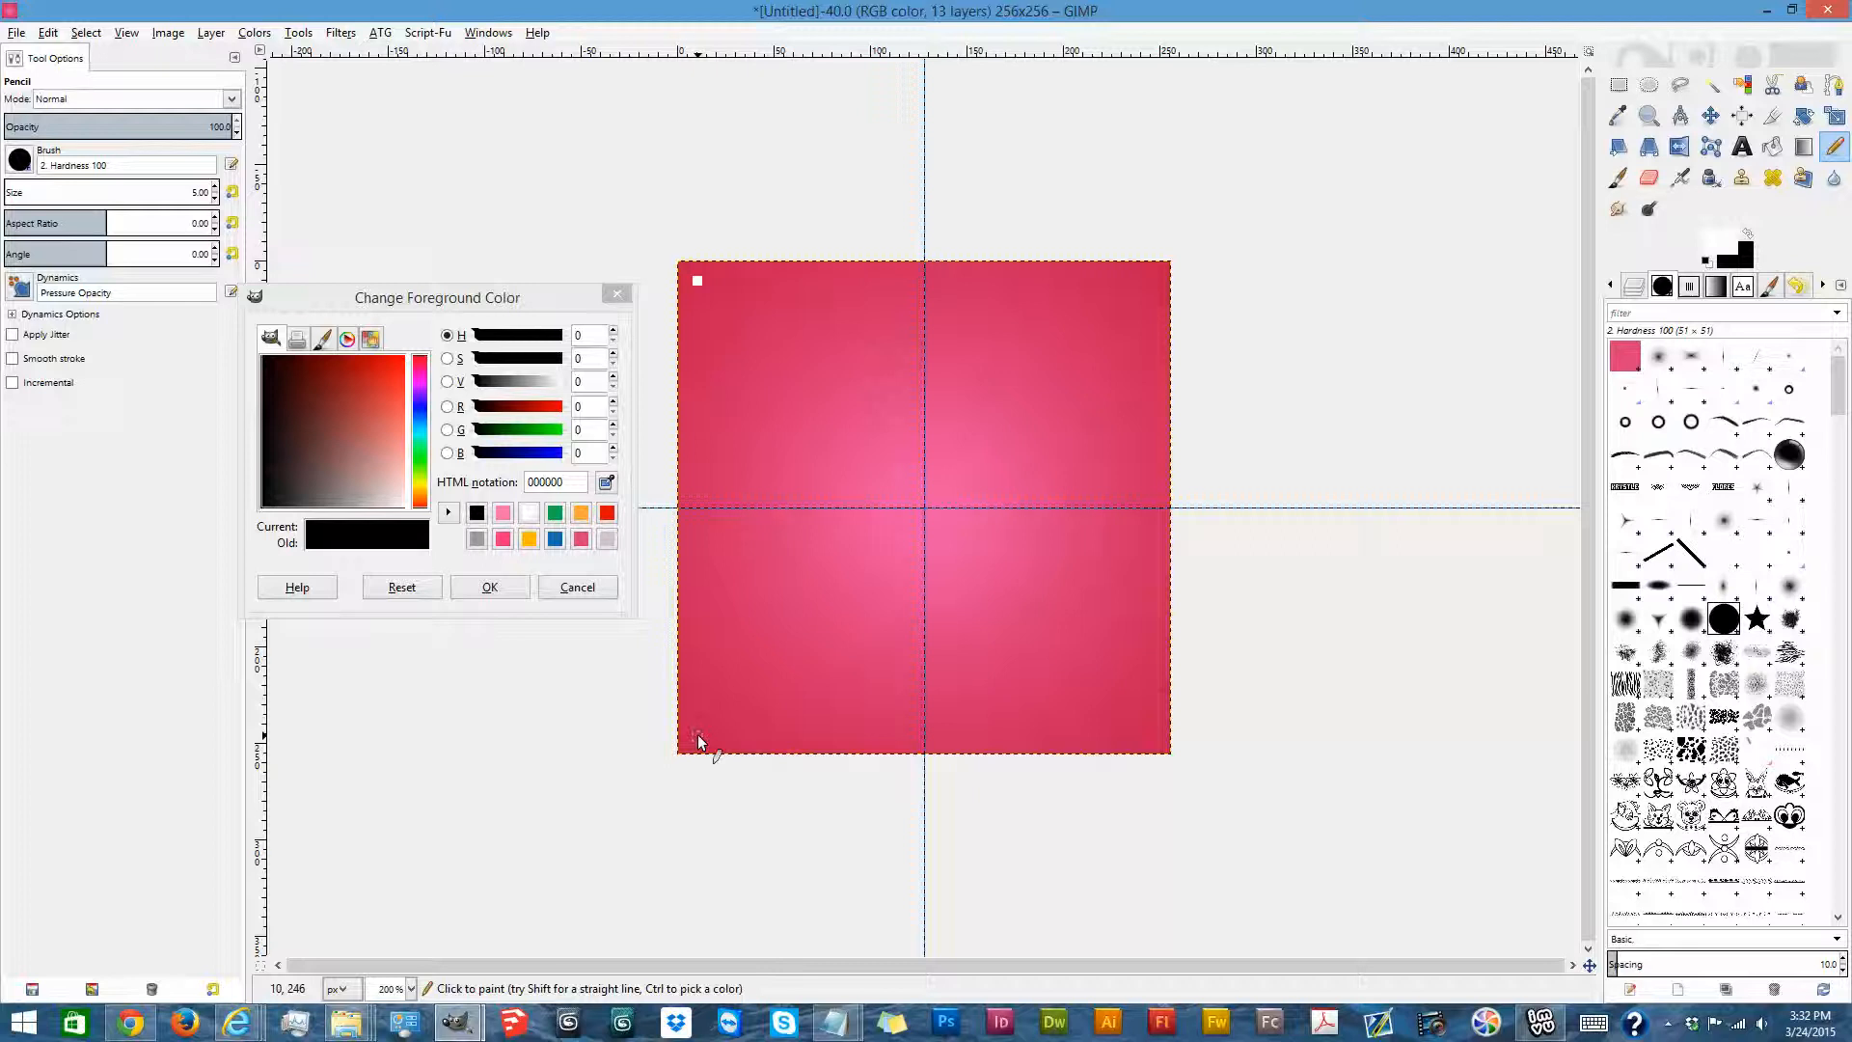
Draw straight white Pencil lines, about 236 px long and 10 px inside the border, along the image's left and top edges.
key(shift)
shift+click(698, 740)
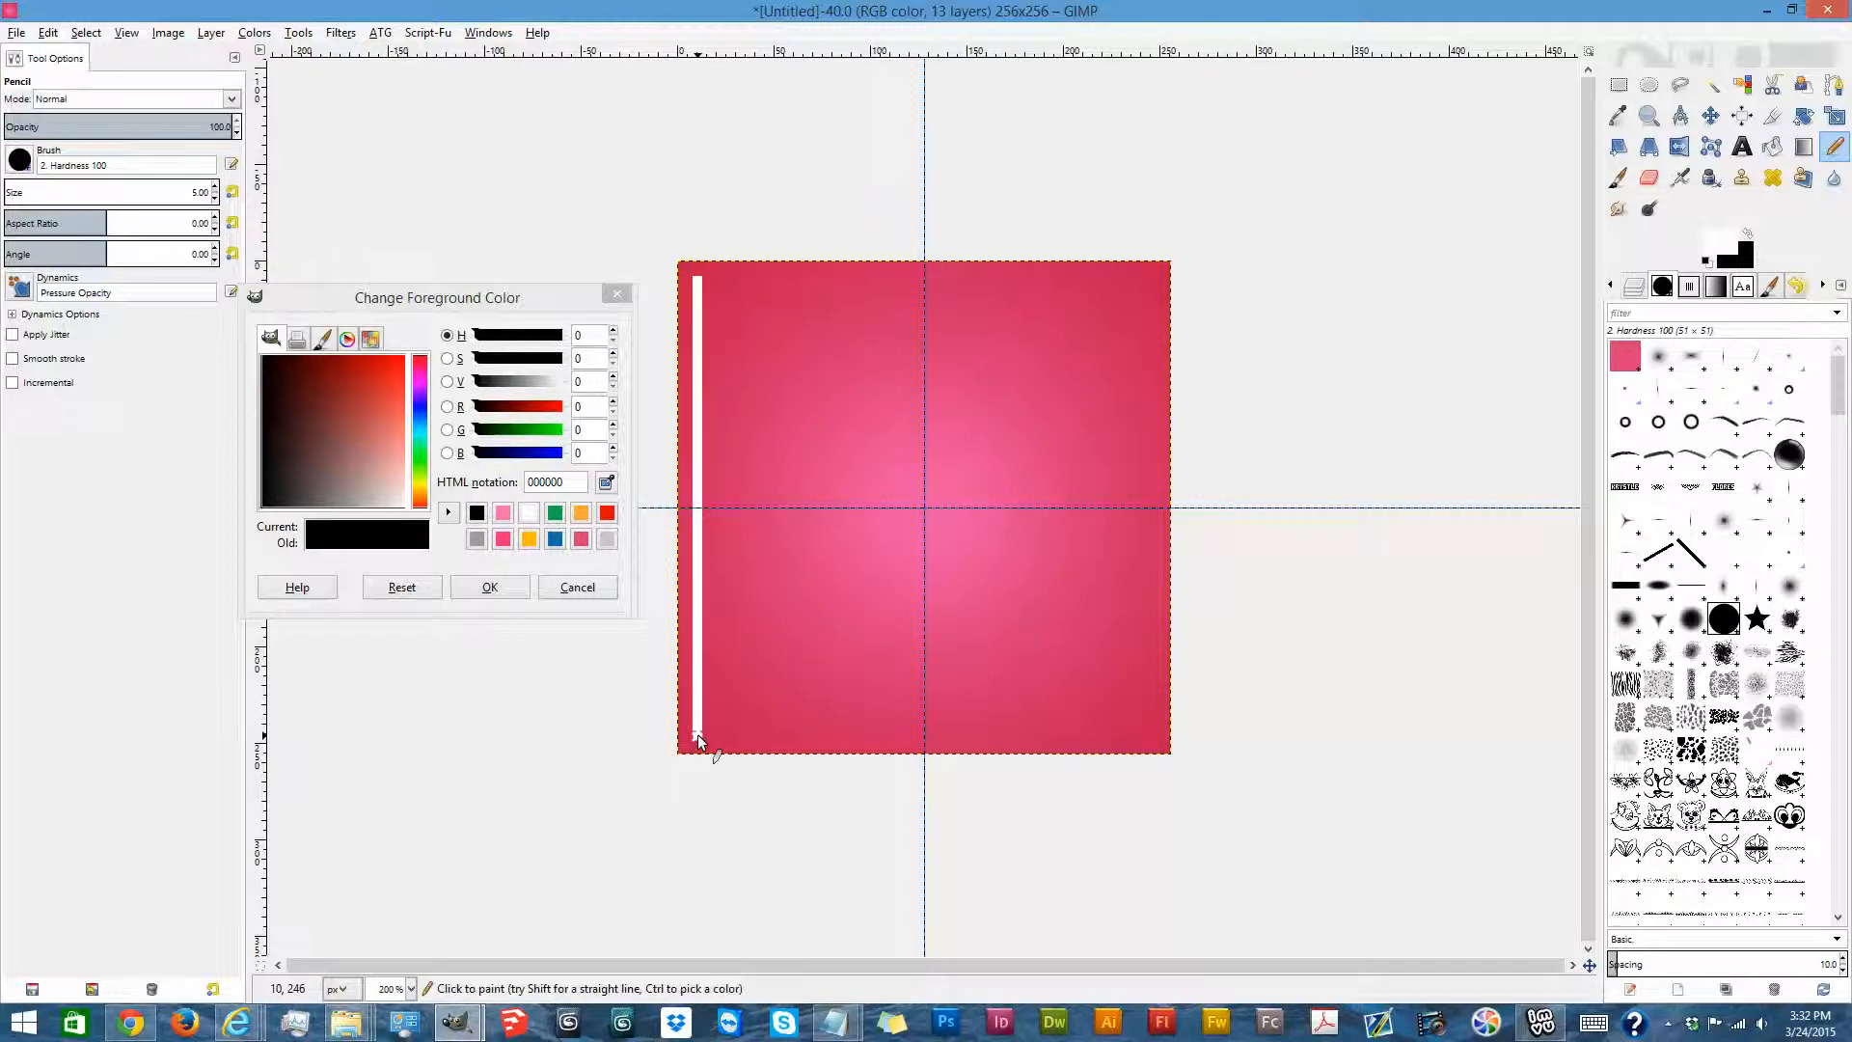
key(shift)
shift+click(698, 280)
key(shift)
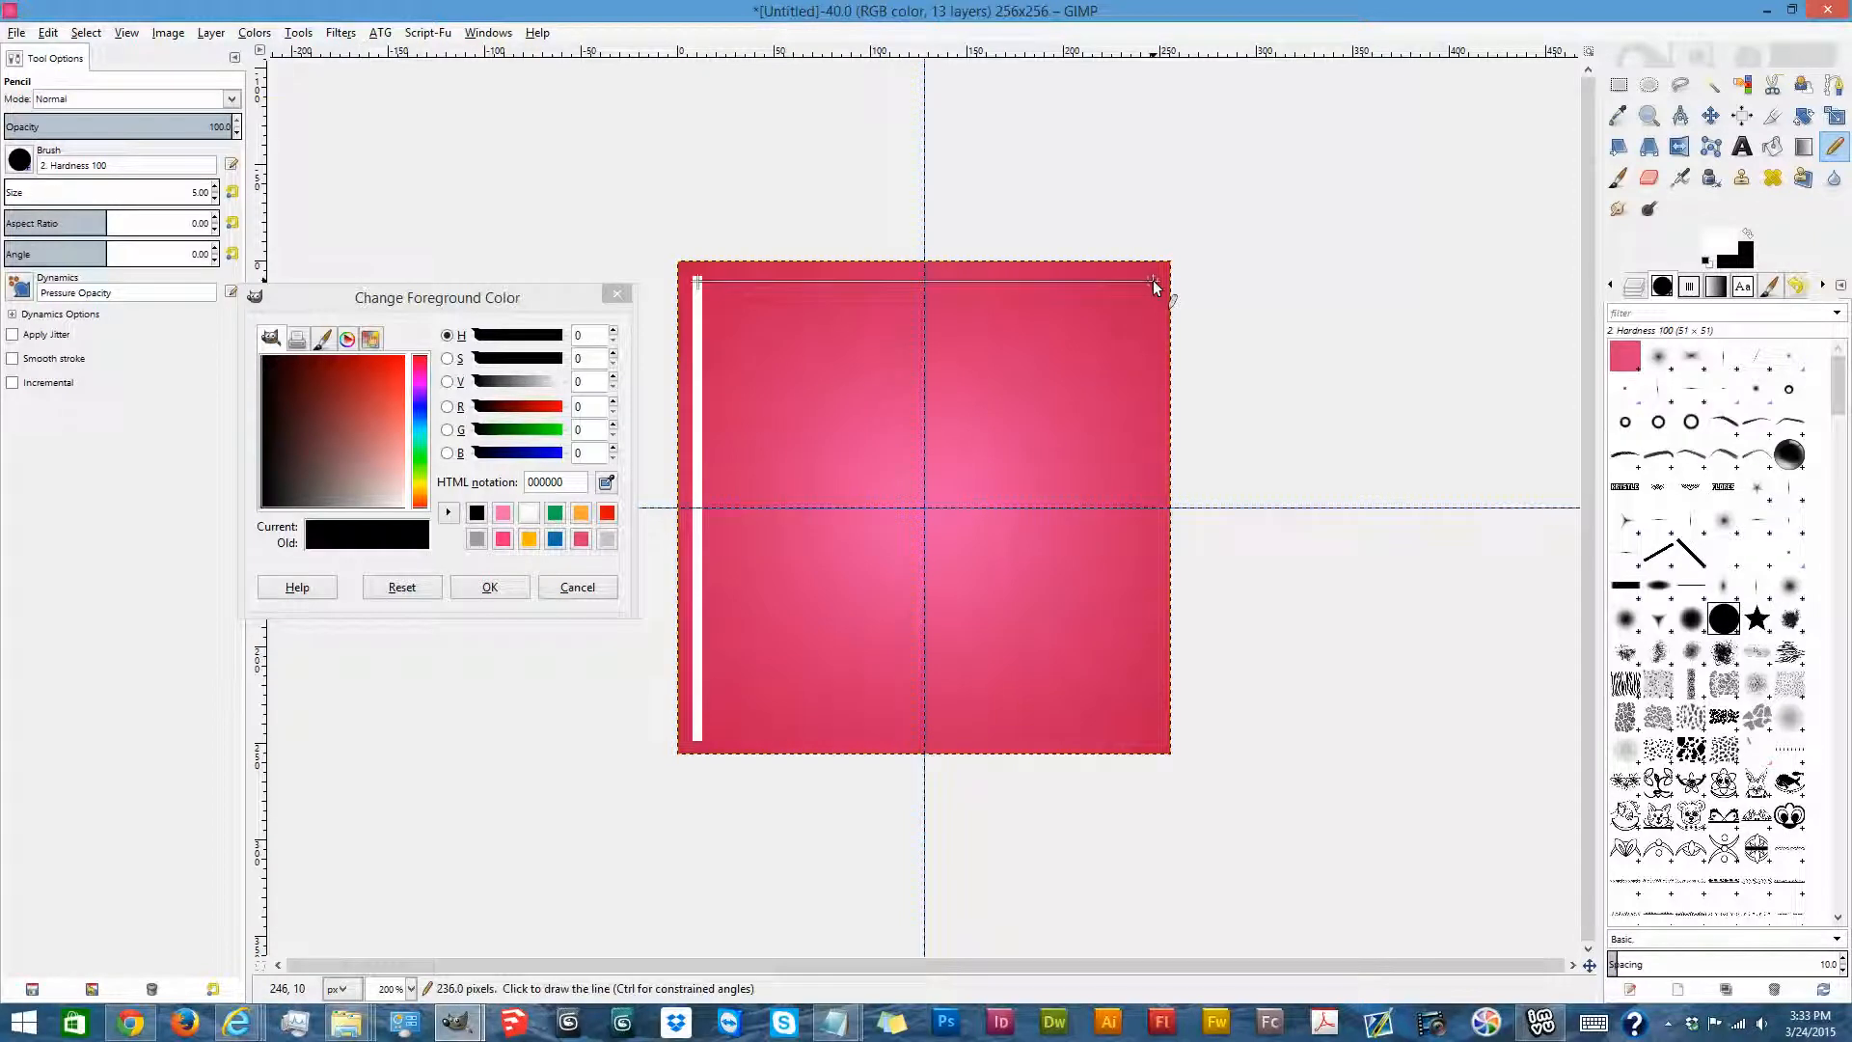
shift+click(1153, 280)
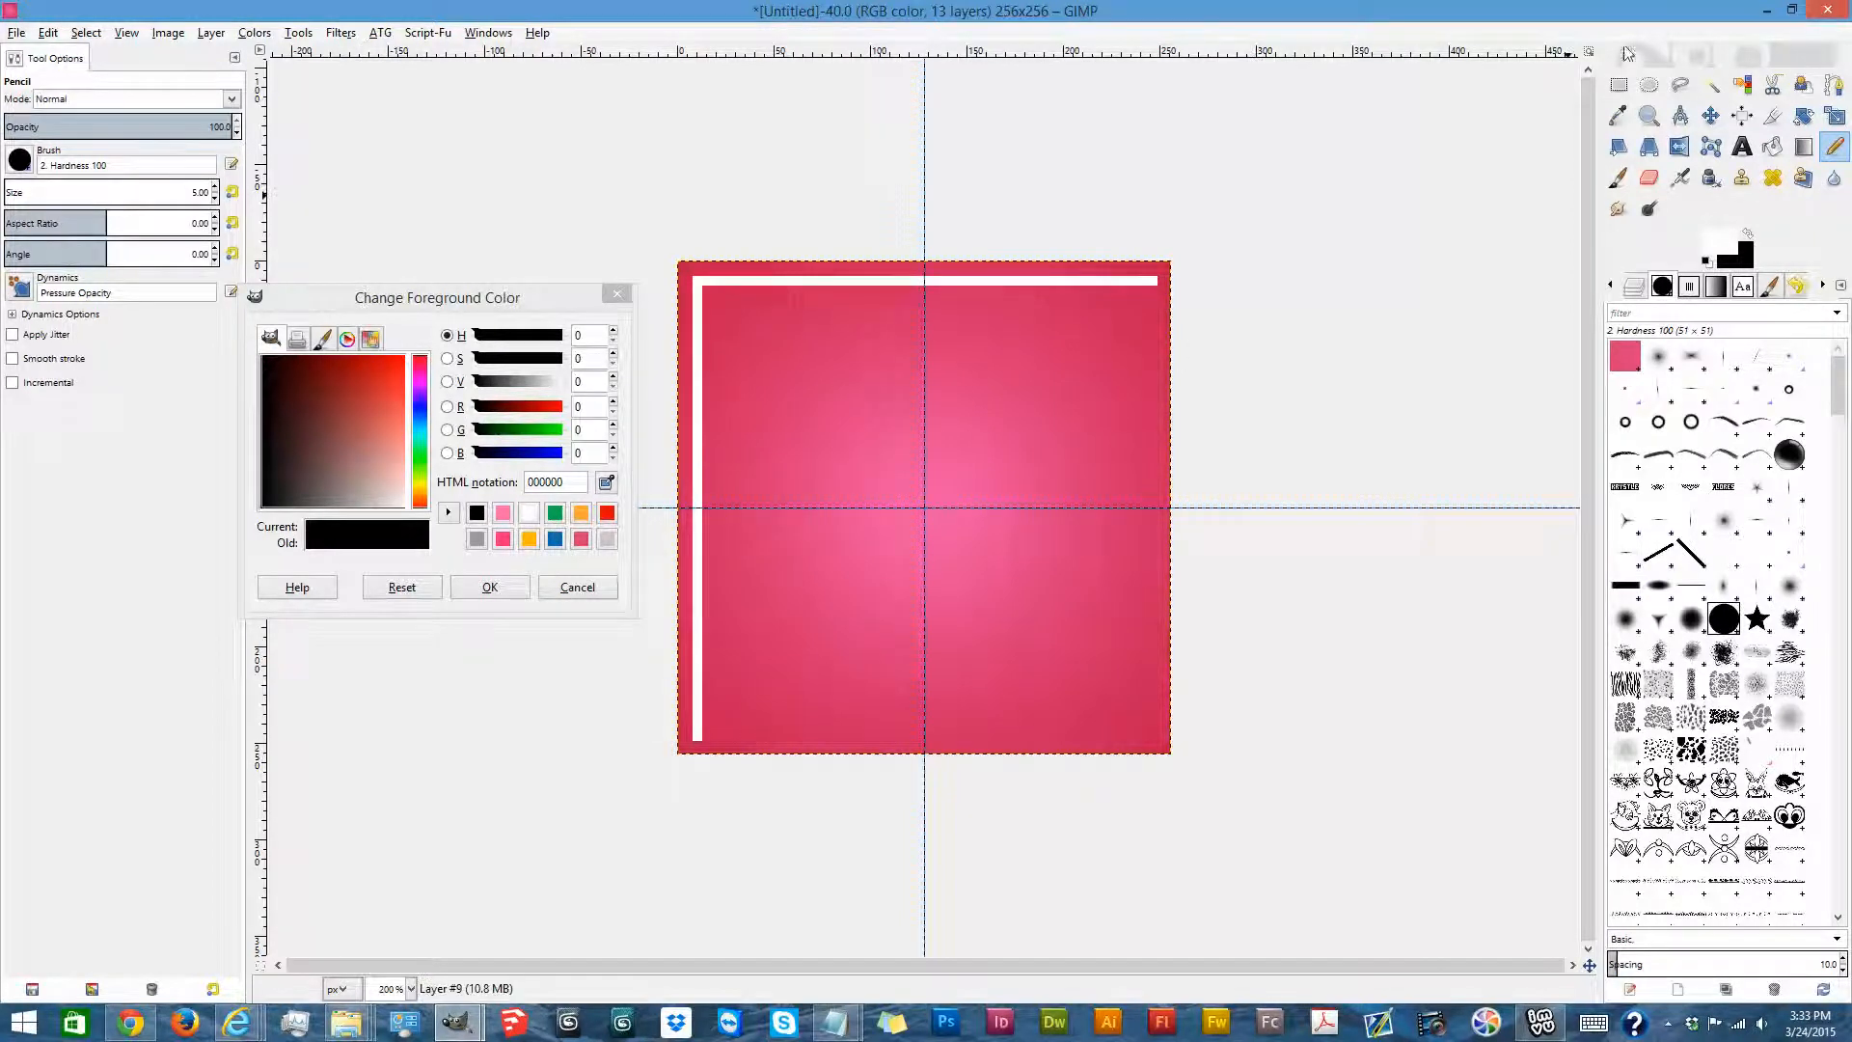
Check the white line layer in Layer Group #2 by toggling its visibility and duplicate it.
click(1619, 85)
click(1634, 287)
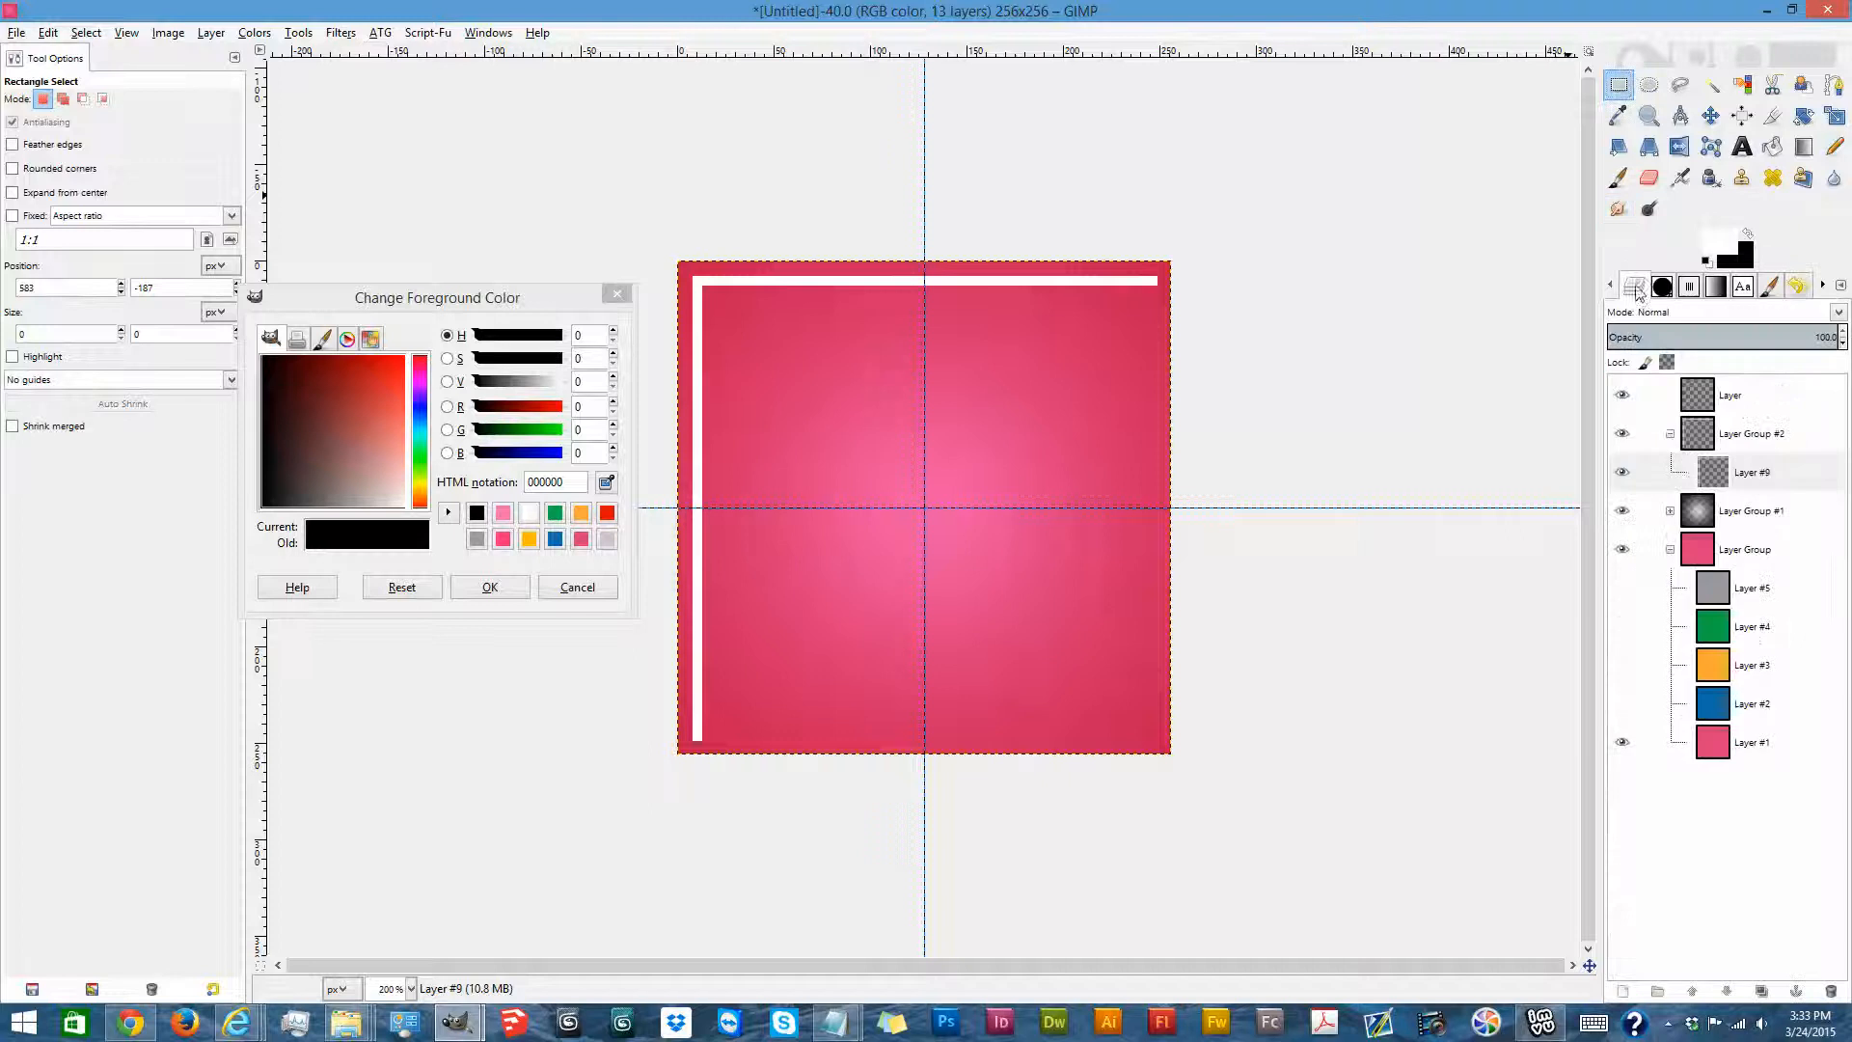
click(1624, 472)
click(1628, 472)
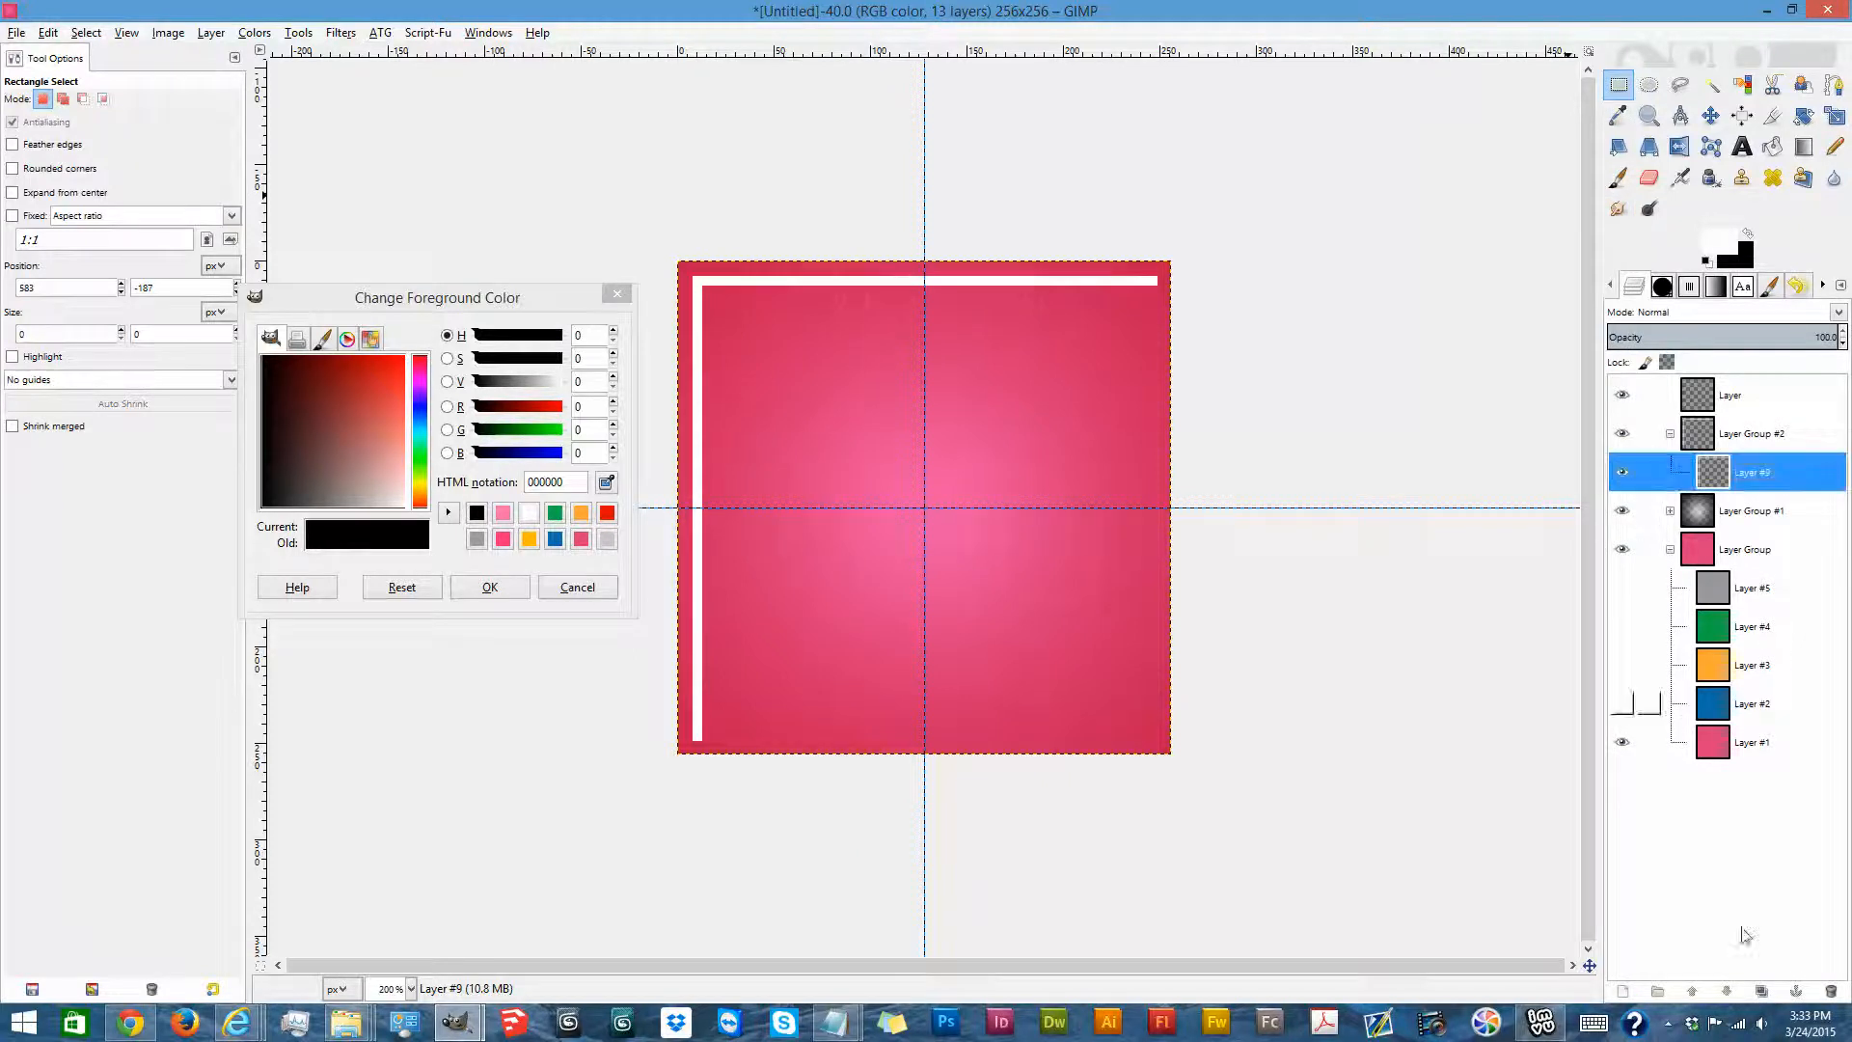
click(1764, 1001)
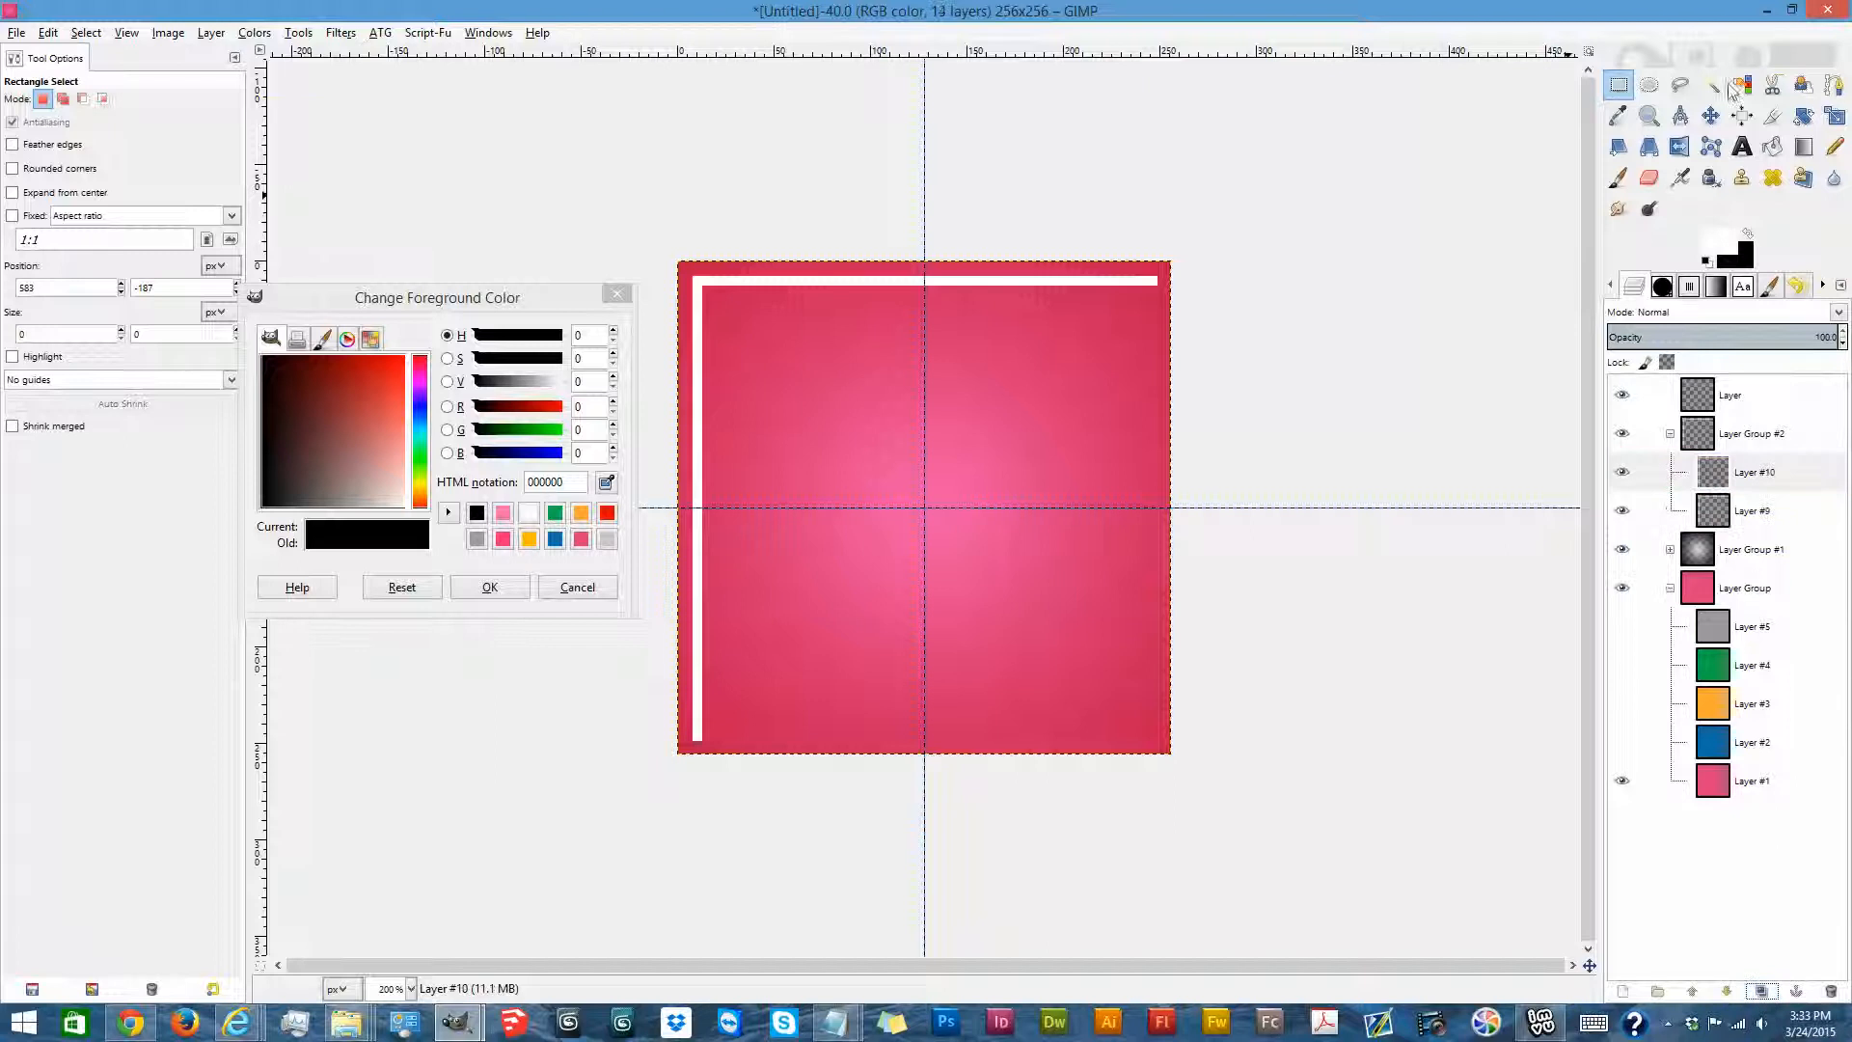
Flip the duplicate horizontally and vertically to complete the square frame, and merge it down onto the original line layer.
click(1680, 149)
click(1184, 178)
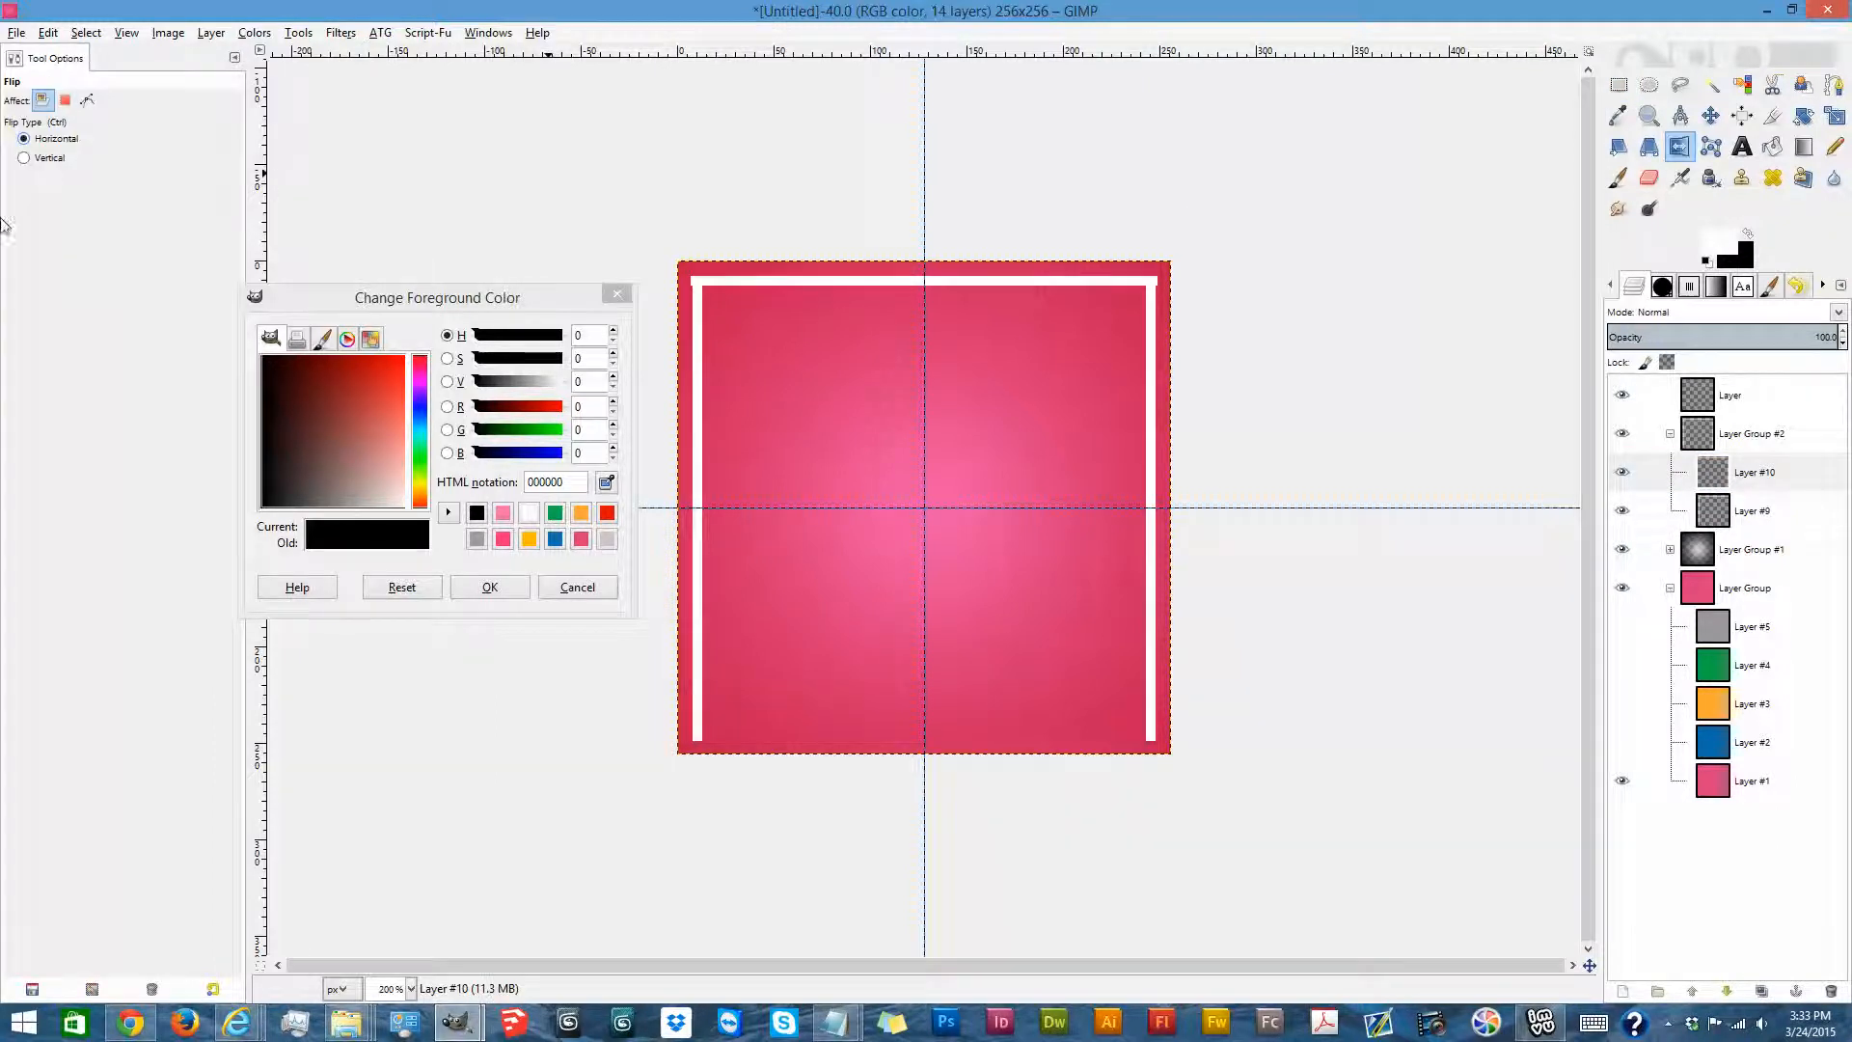
click(27, 158)
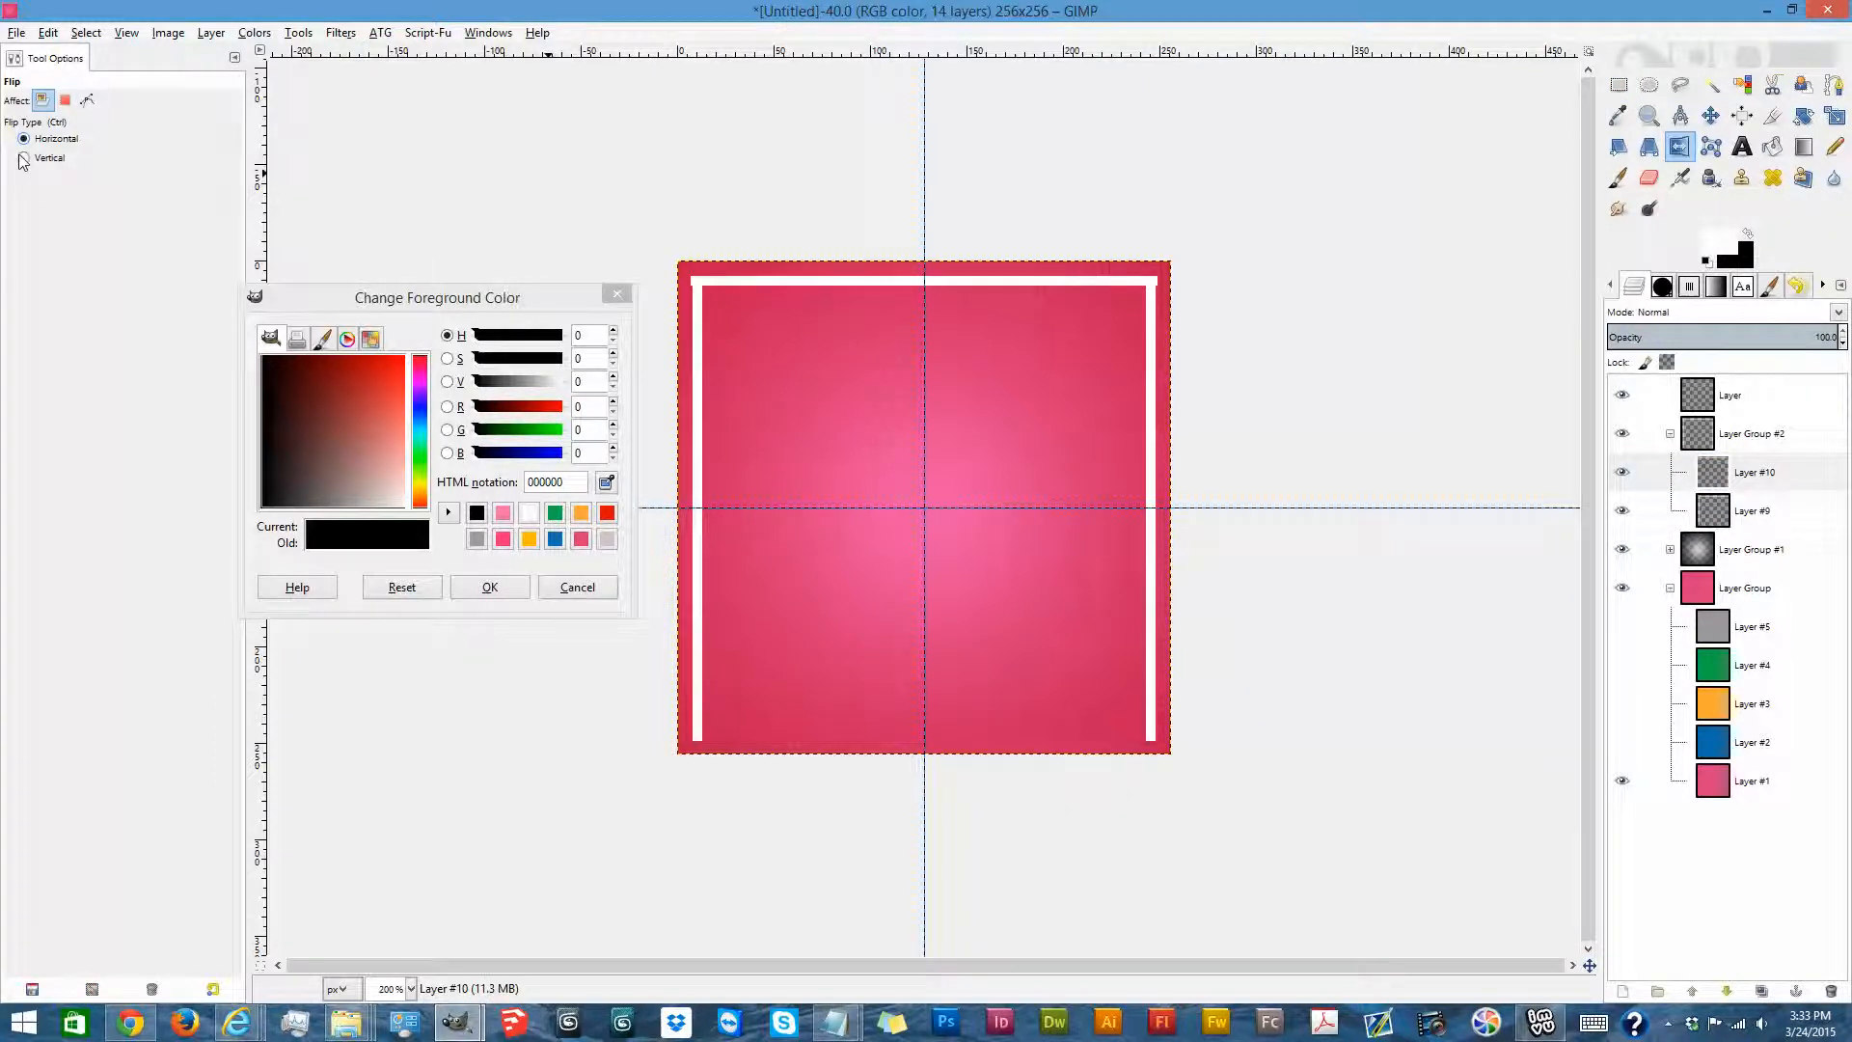
click(403, 177)
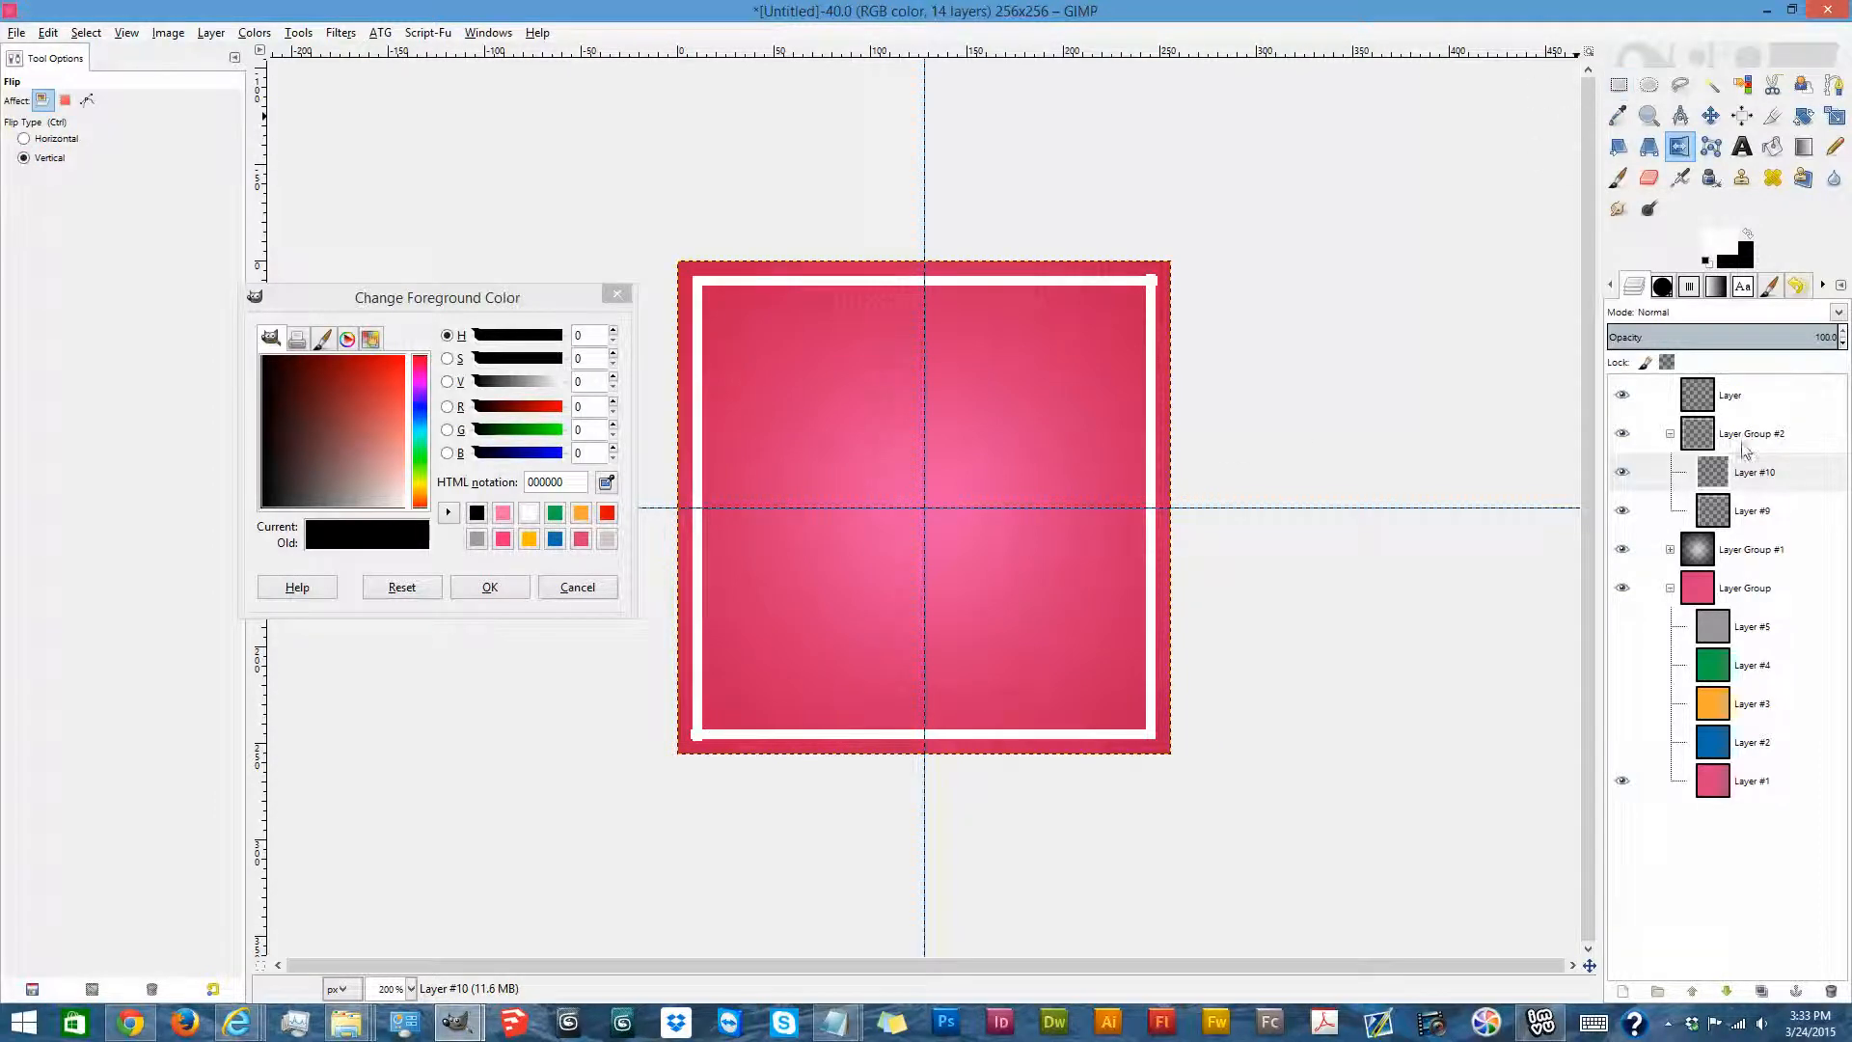
right_click(1755, 481)
click(1655, 645)
Select and delete the stroke bumps protruding from the frame's upper-right and lower-left corners, and clear the selection.
click(1619, 84)
drag(1117, 217, 1215, 286)
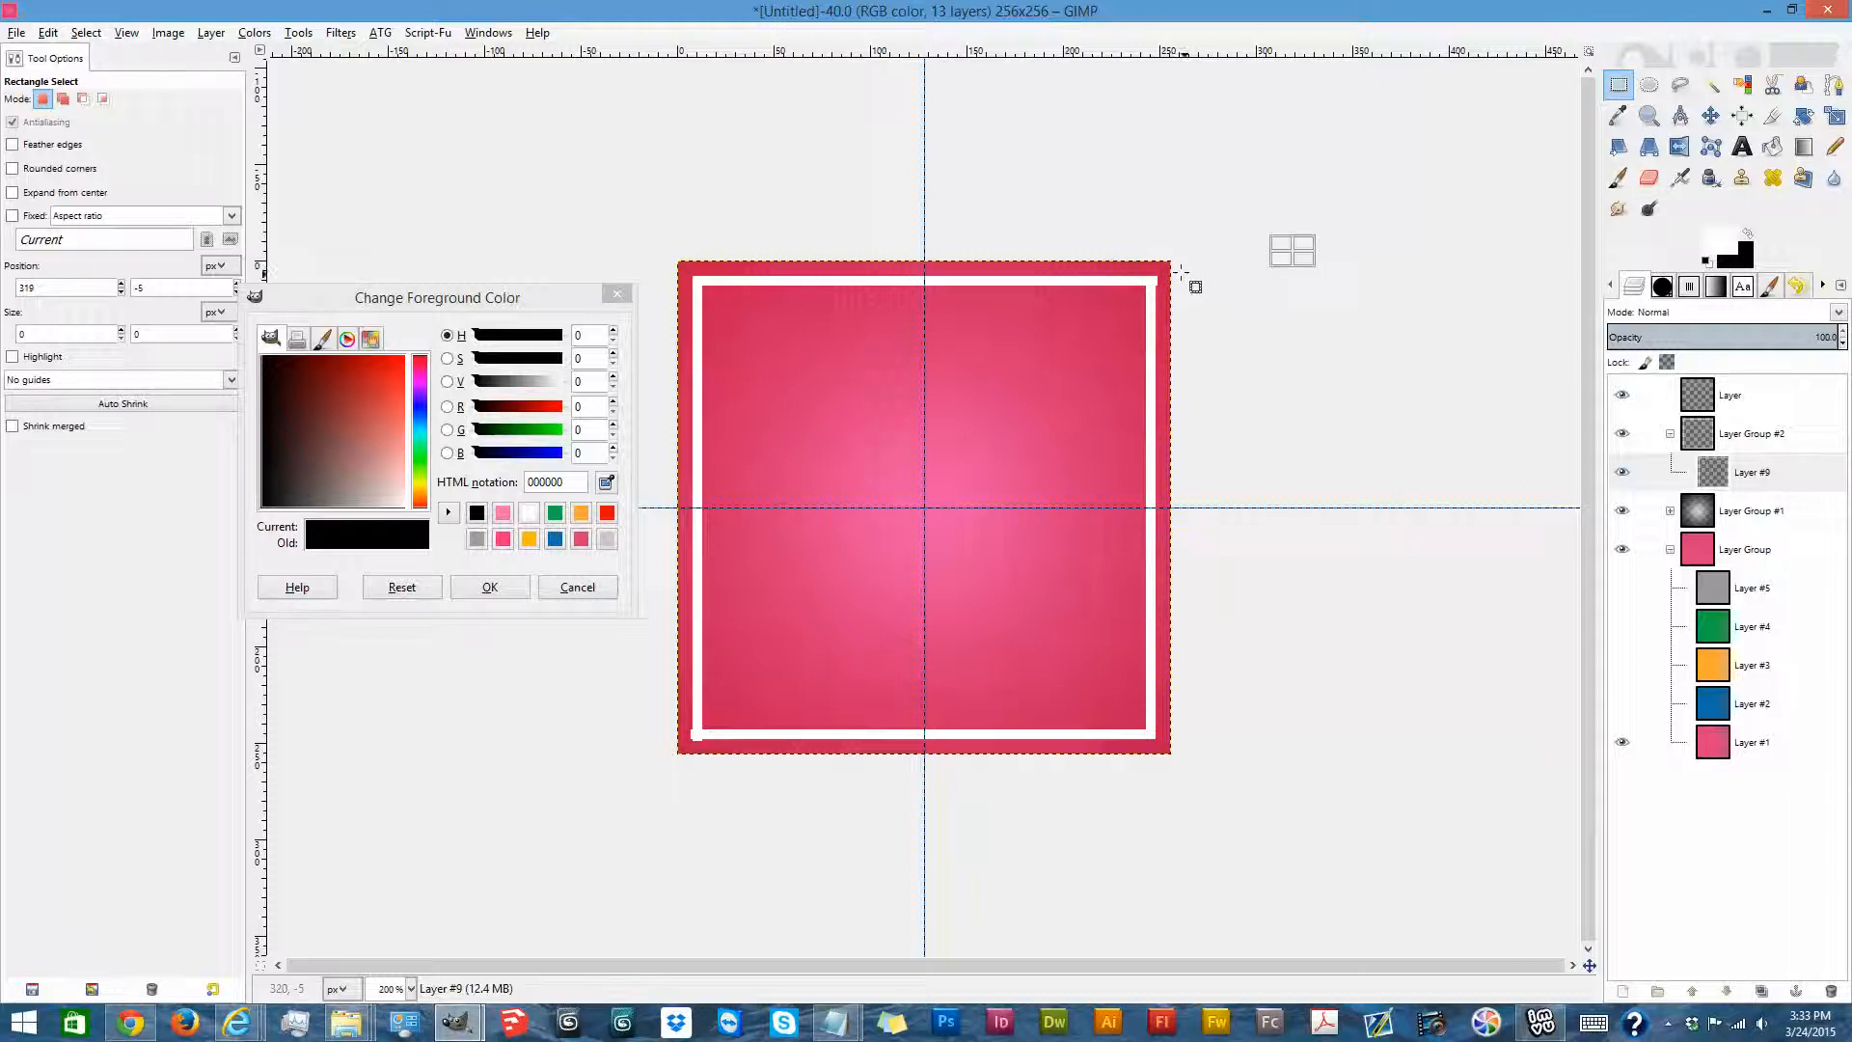
mouse_move(1165, 250)
mouse_down()
mouse_move(1201, 347)
mouse_move(1183, 303)
mouse_up()
click(1347, 428)
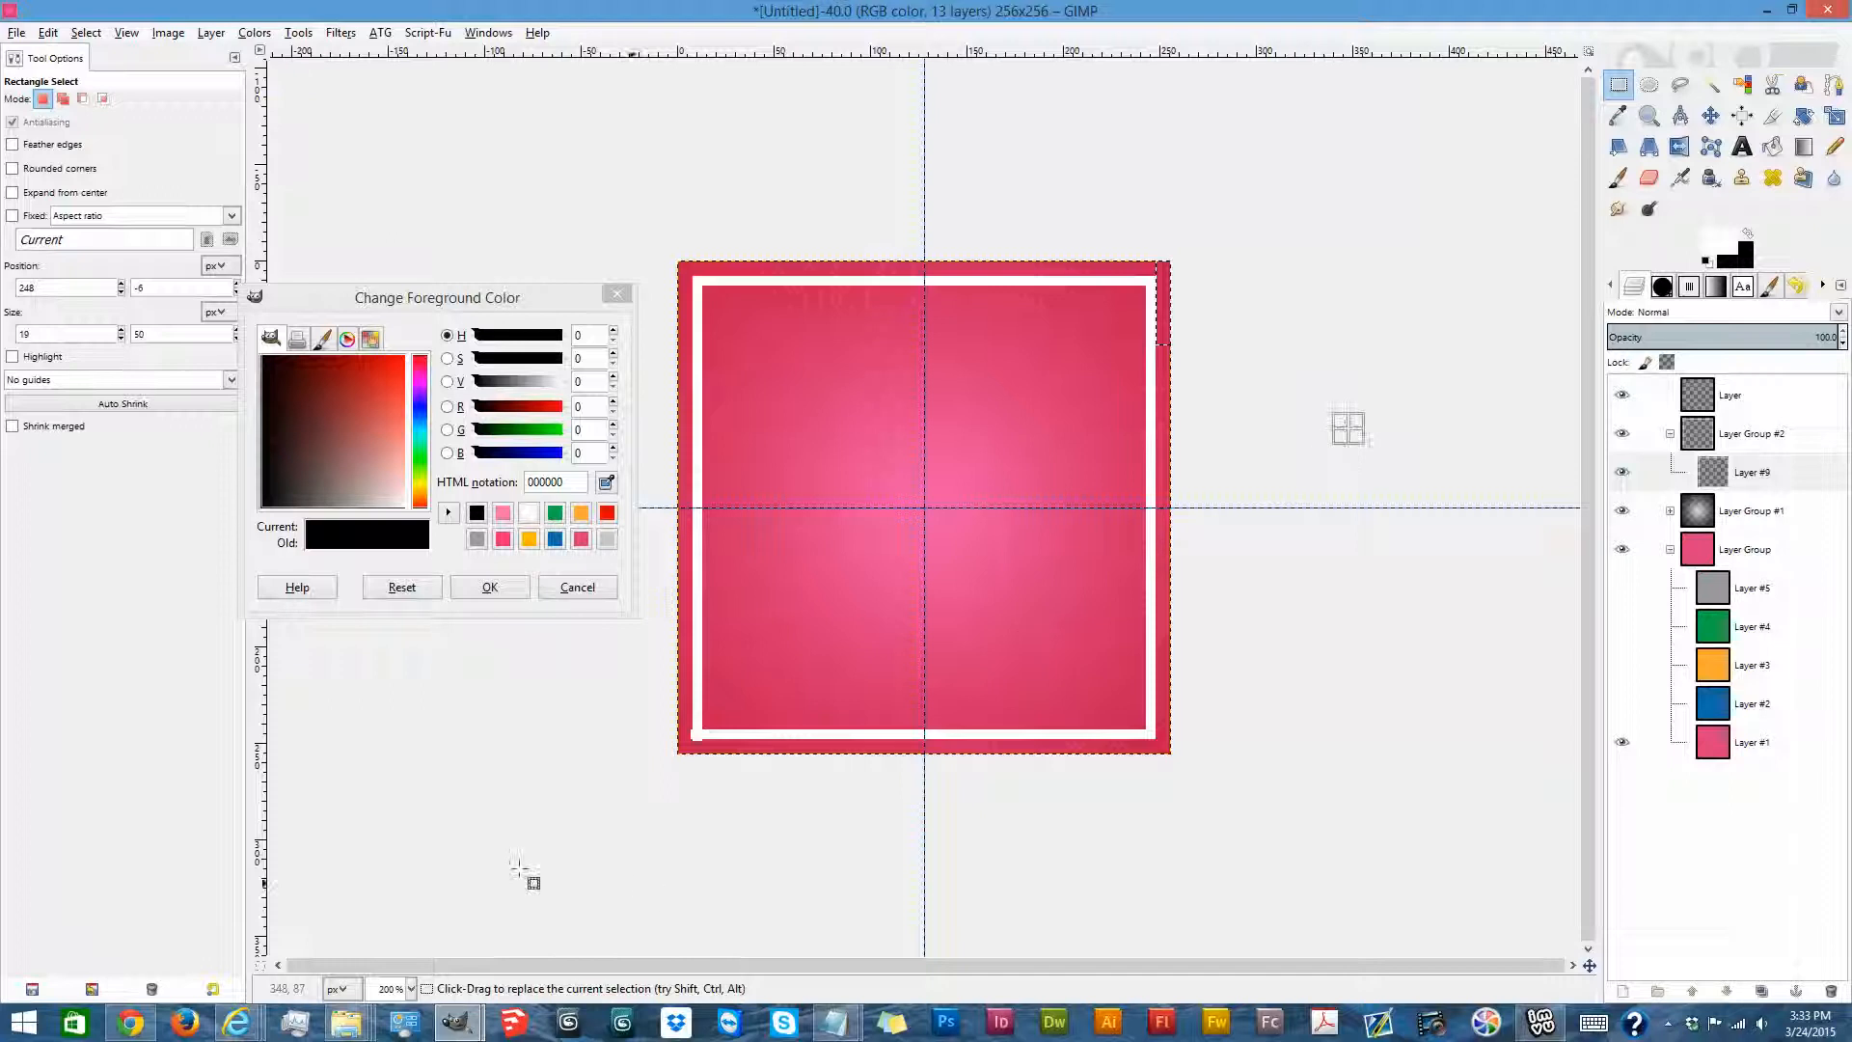
drag(672, 744, 735, 785)
key(Up)
key(Delete)
click(632, 708)
drag(635, 695, 693, 778)
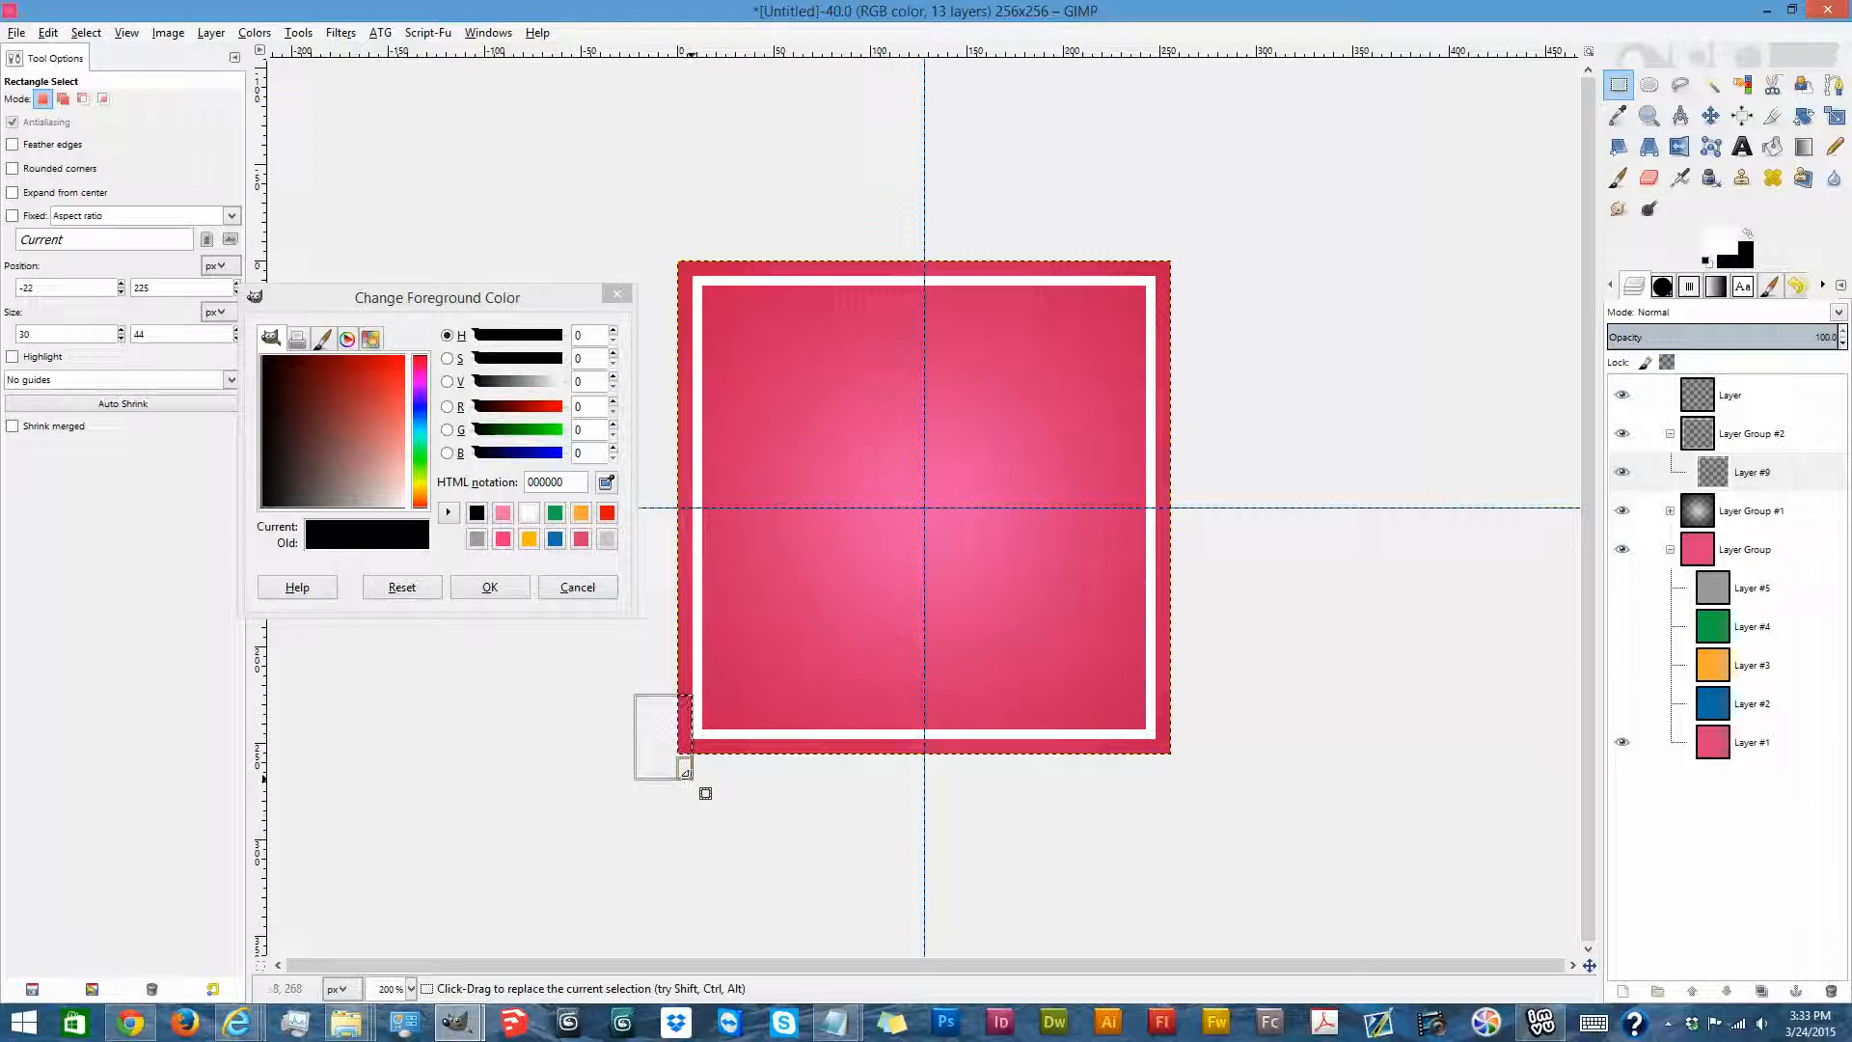
click(1438, 686)
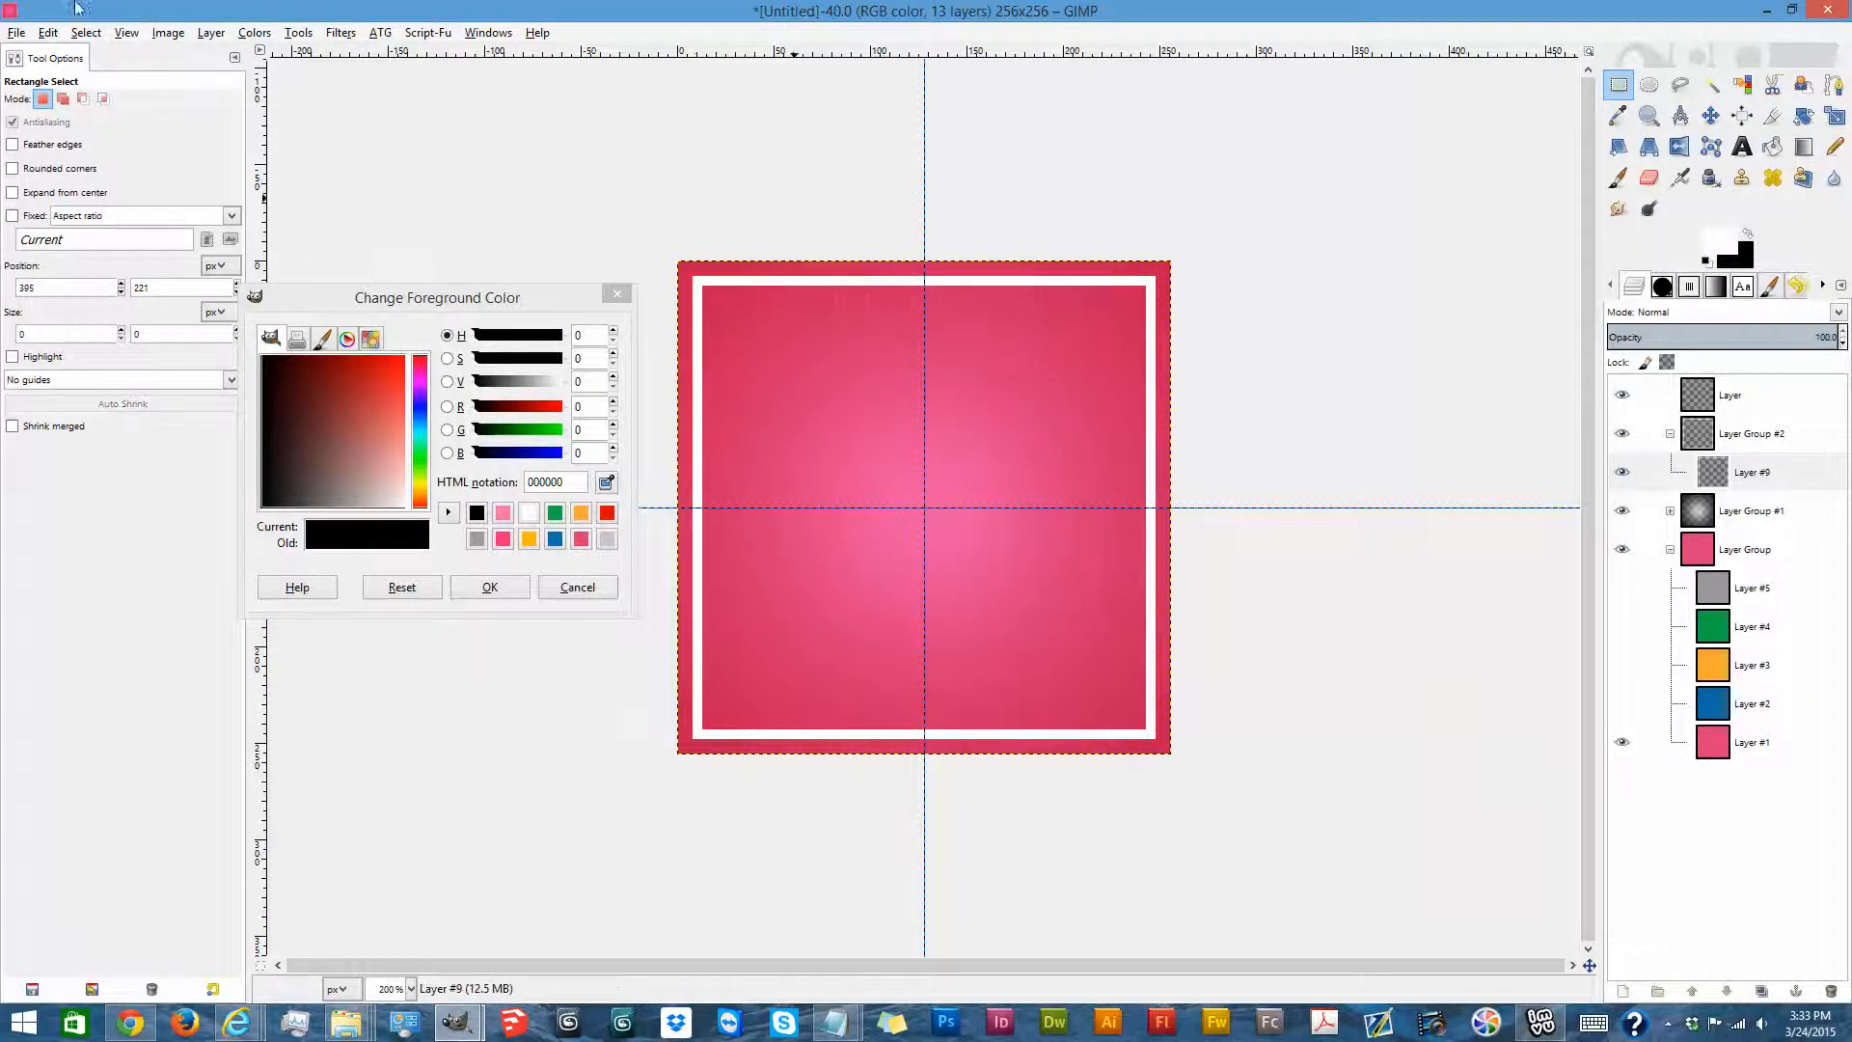
Invert the white frame on Layer #9 to black and apply a Gaussian blur of about 5 px to it.
click(255, 33)
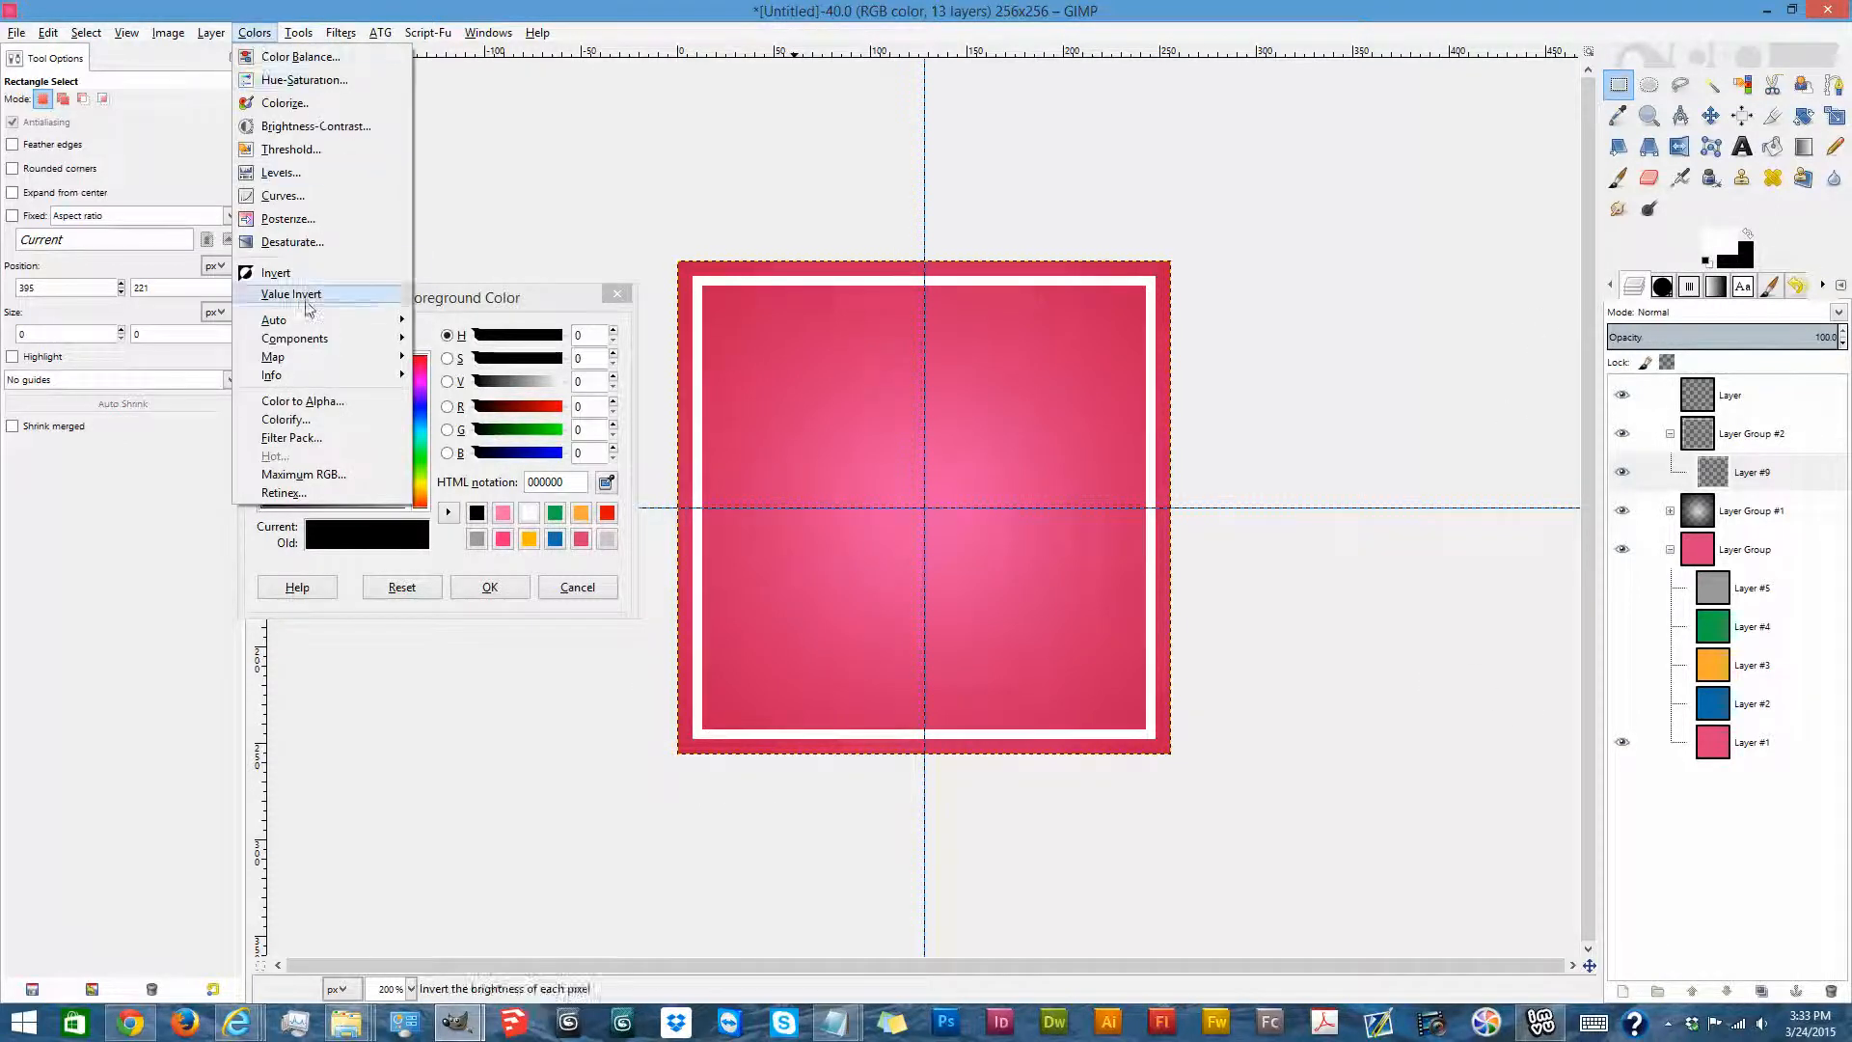
click(278, 273)
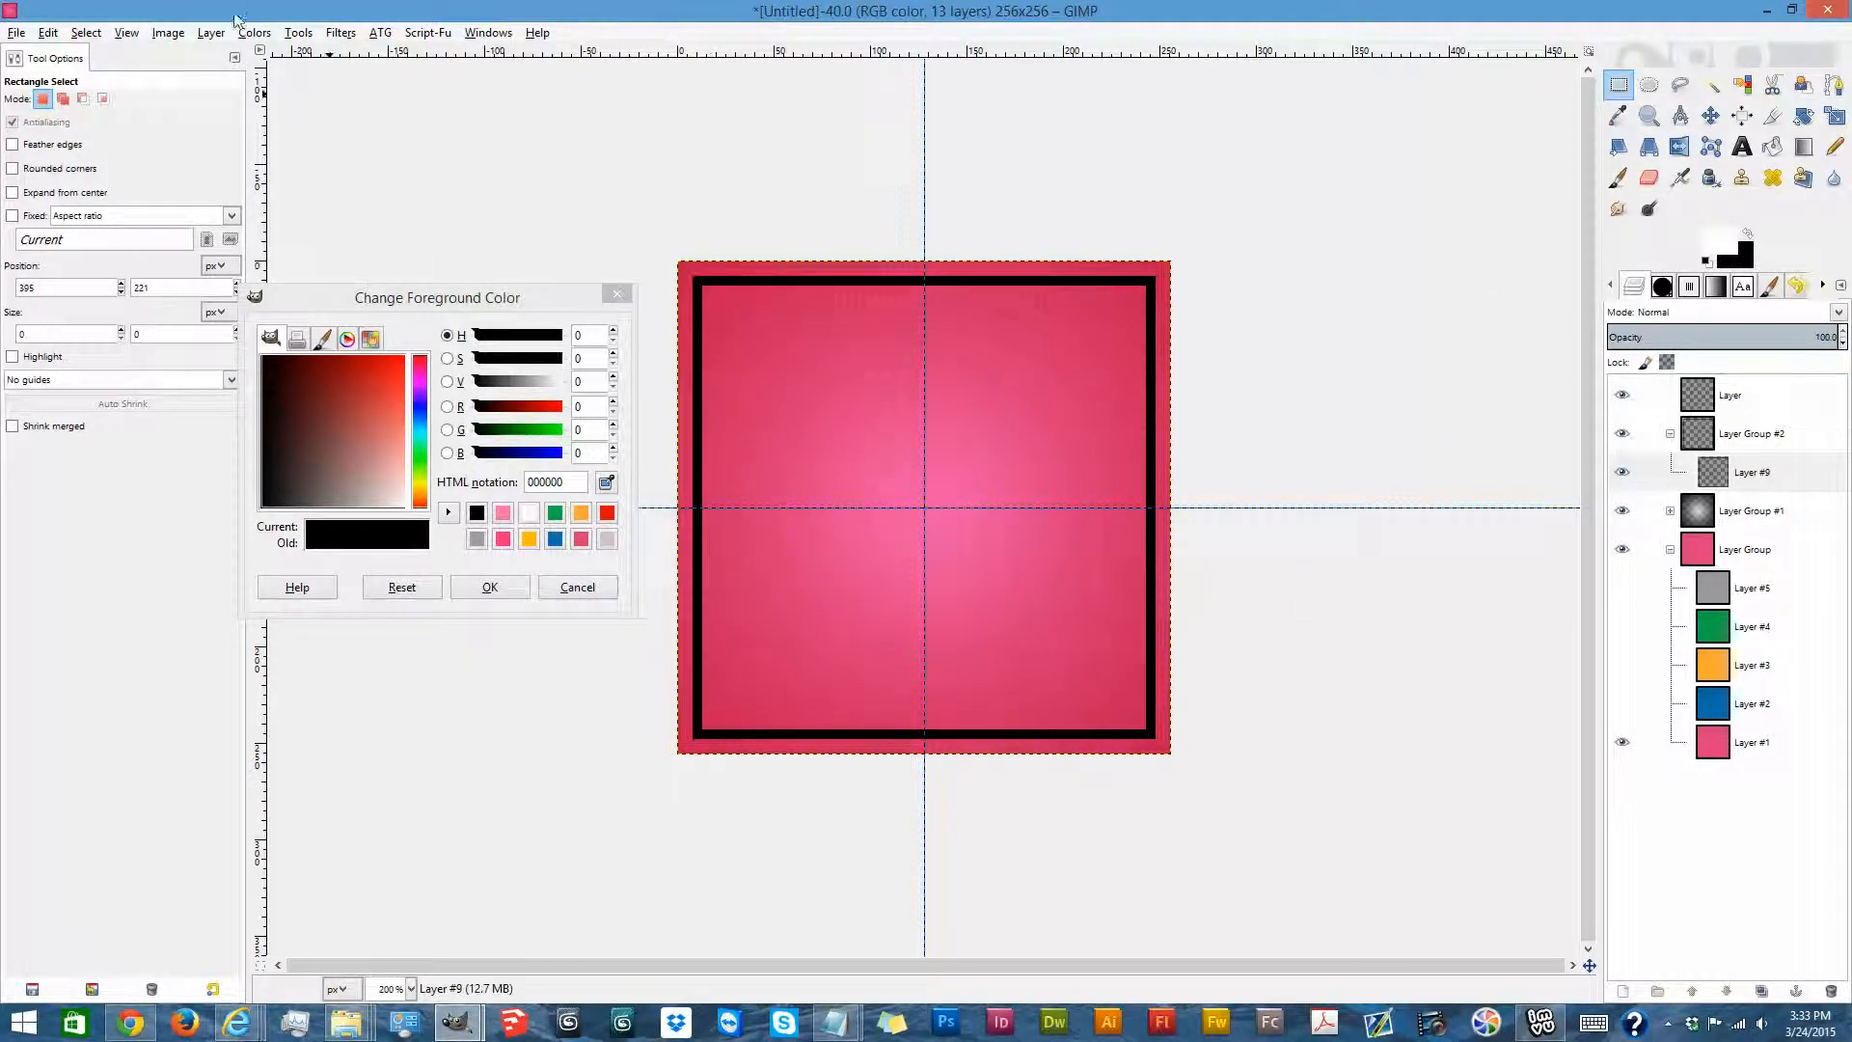
click(341, 34)
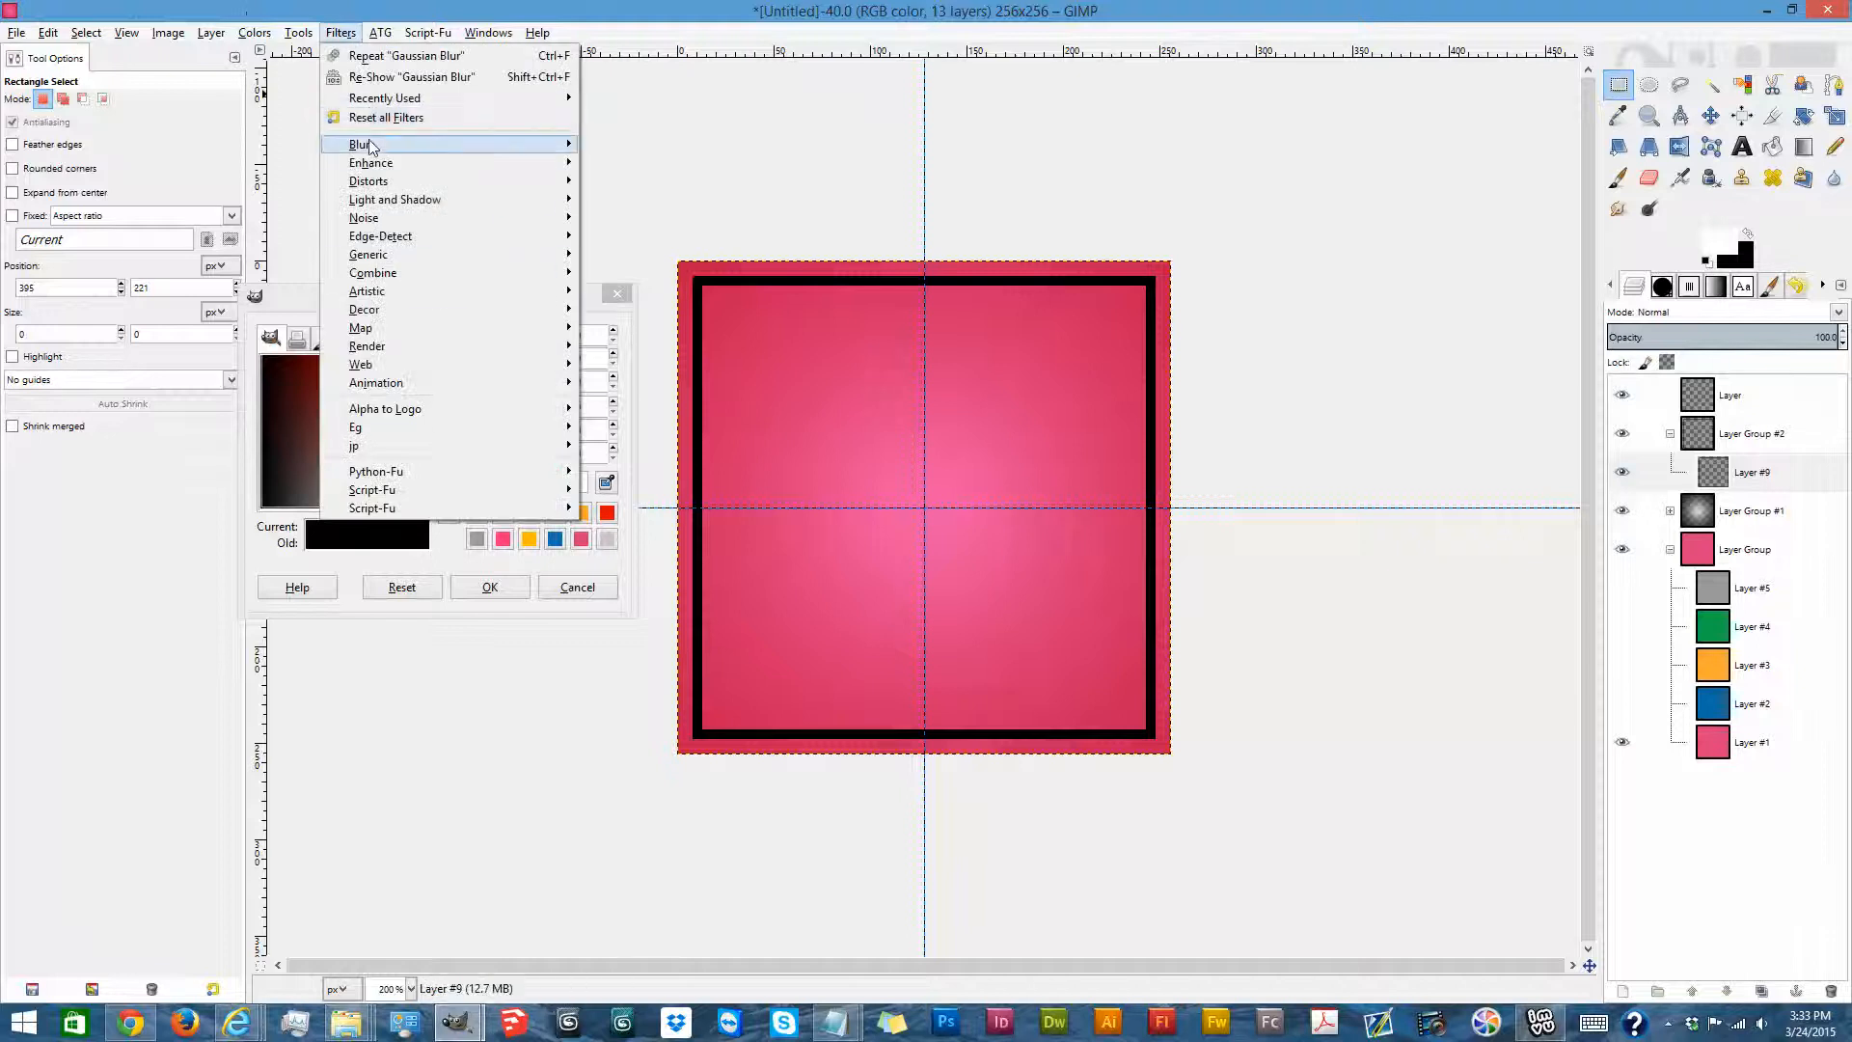
mouse_move(540, 145)
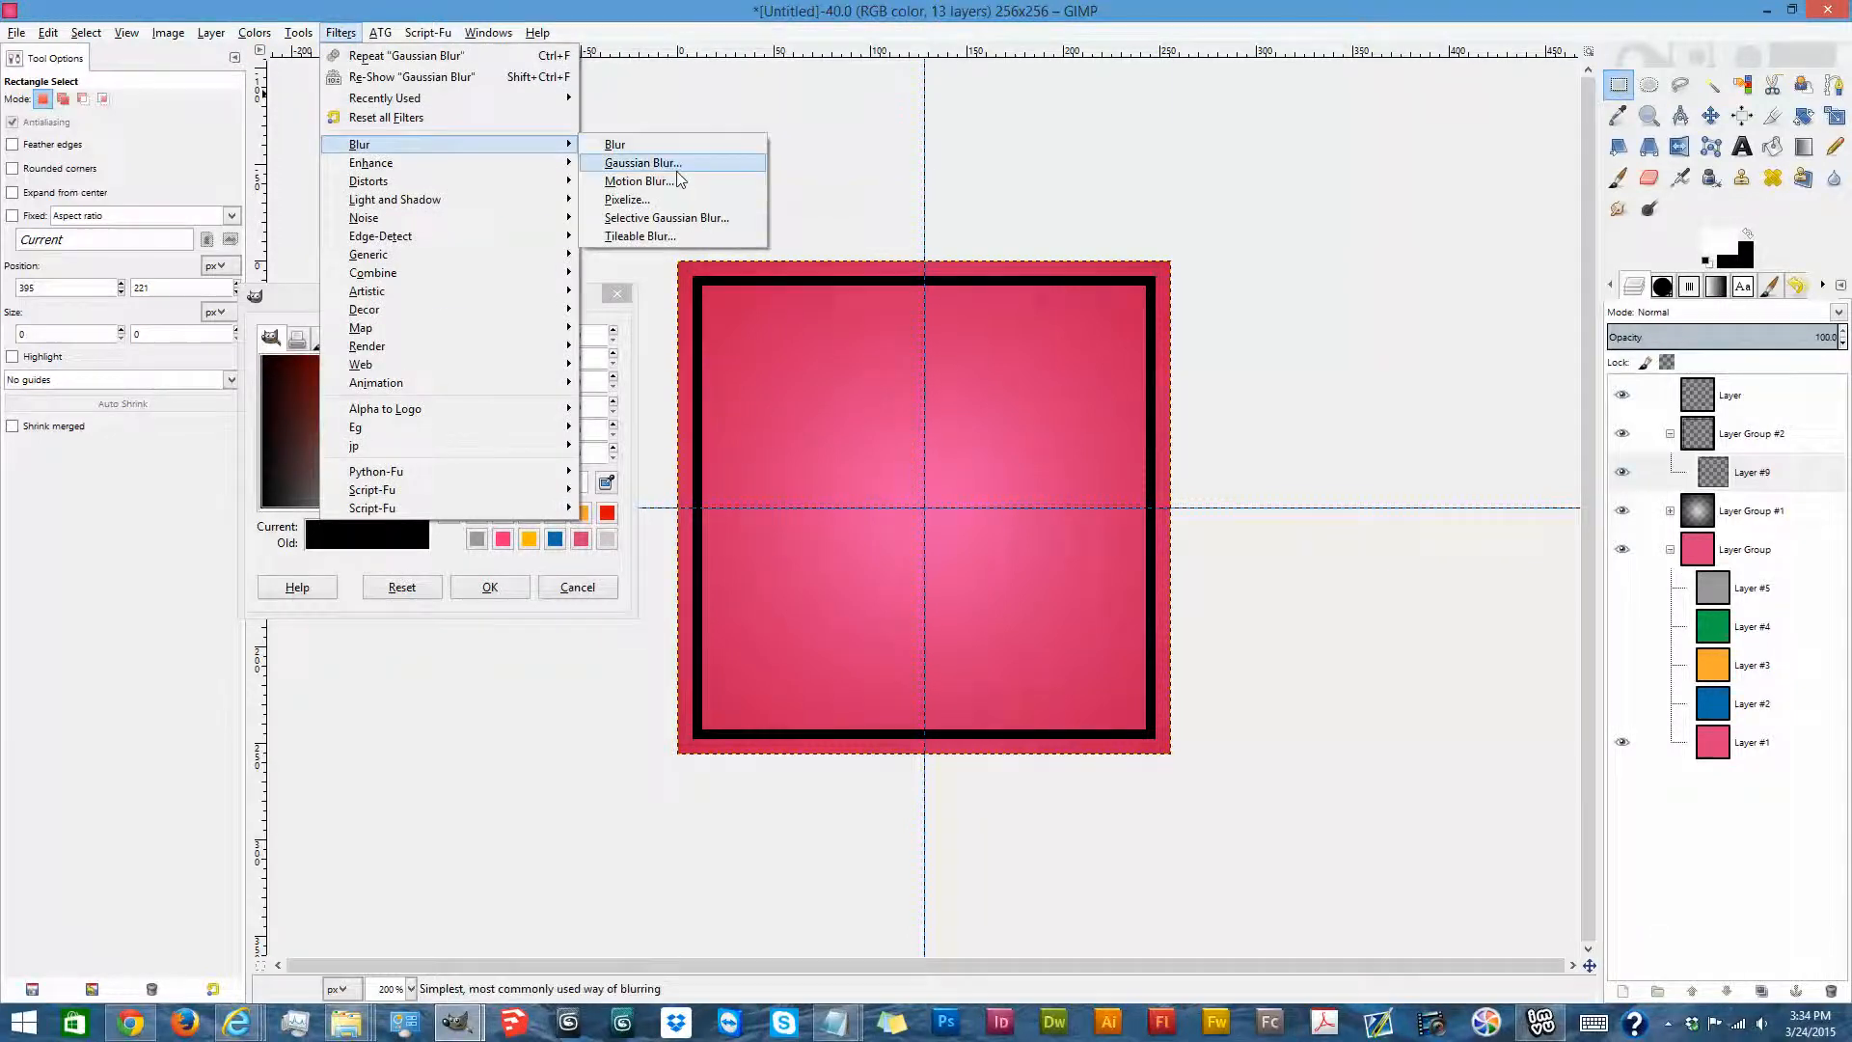
click(641, 163)
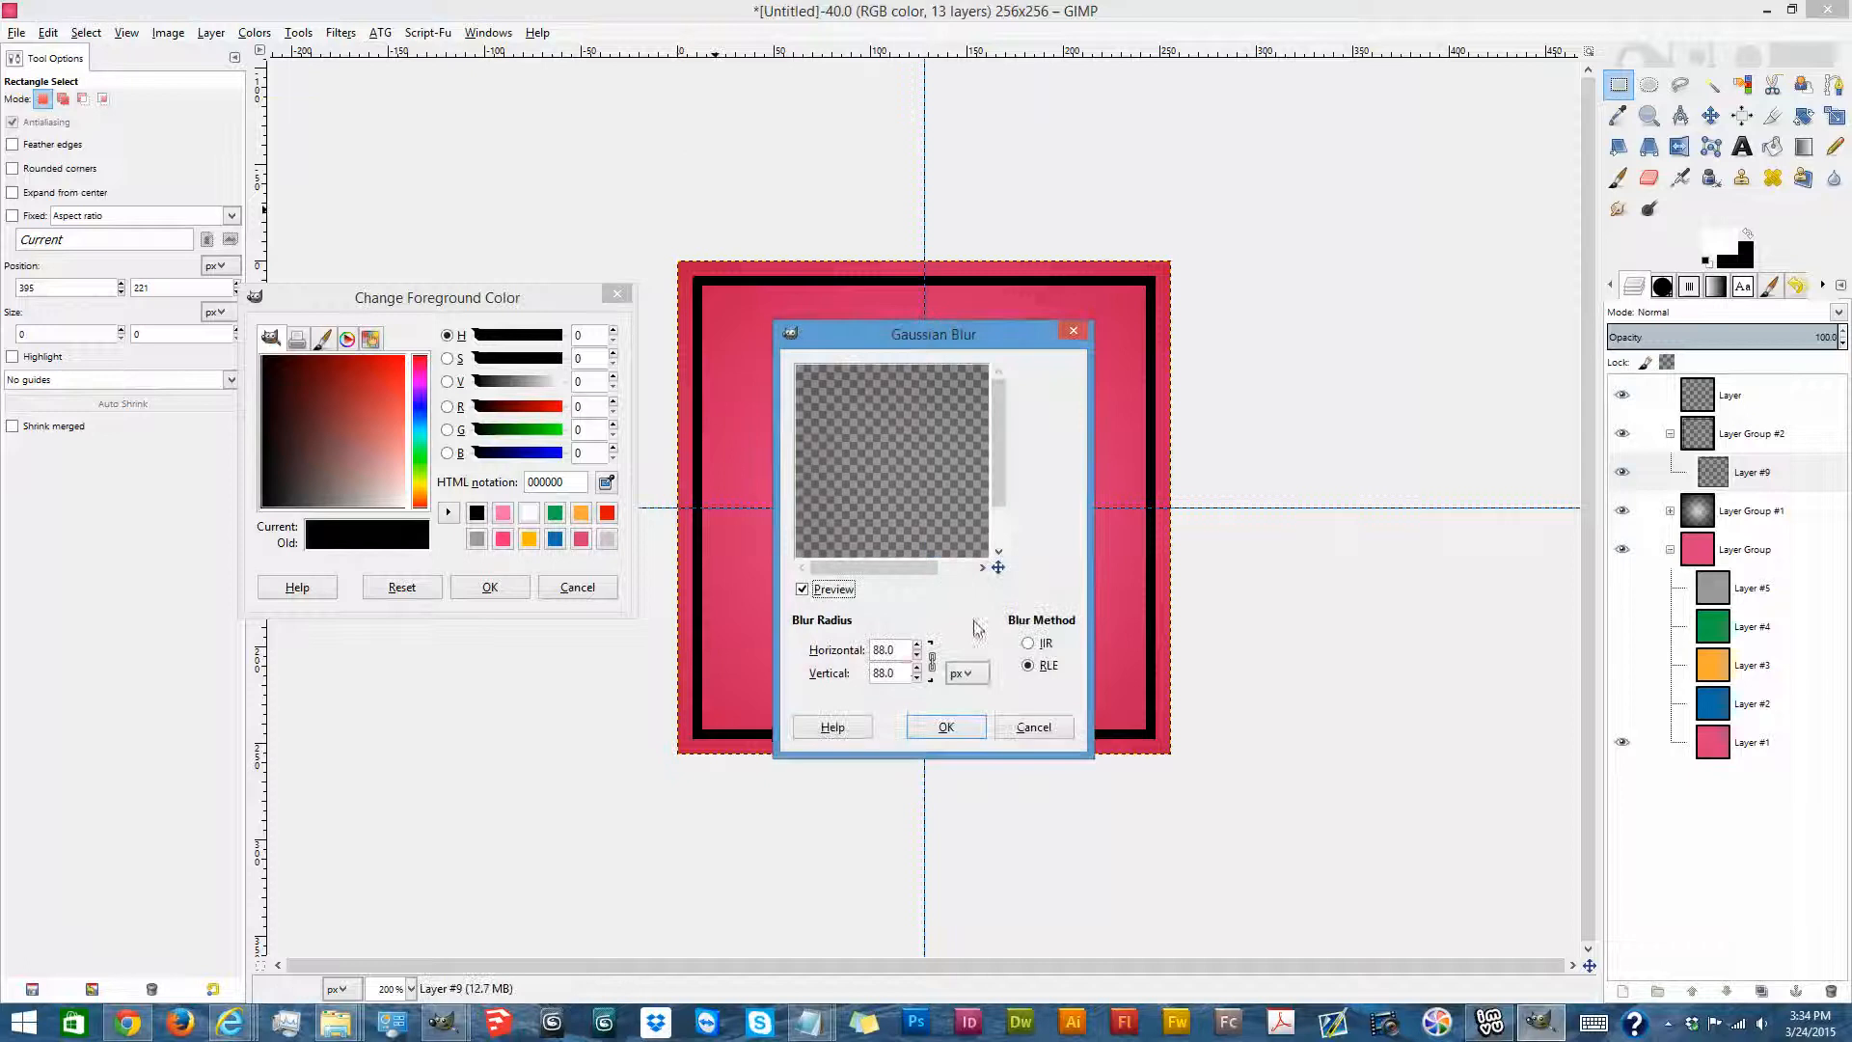
drag(918, 654, 918, 711)
click(918, 644)
click(918, 644)
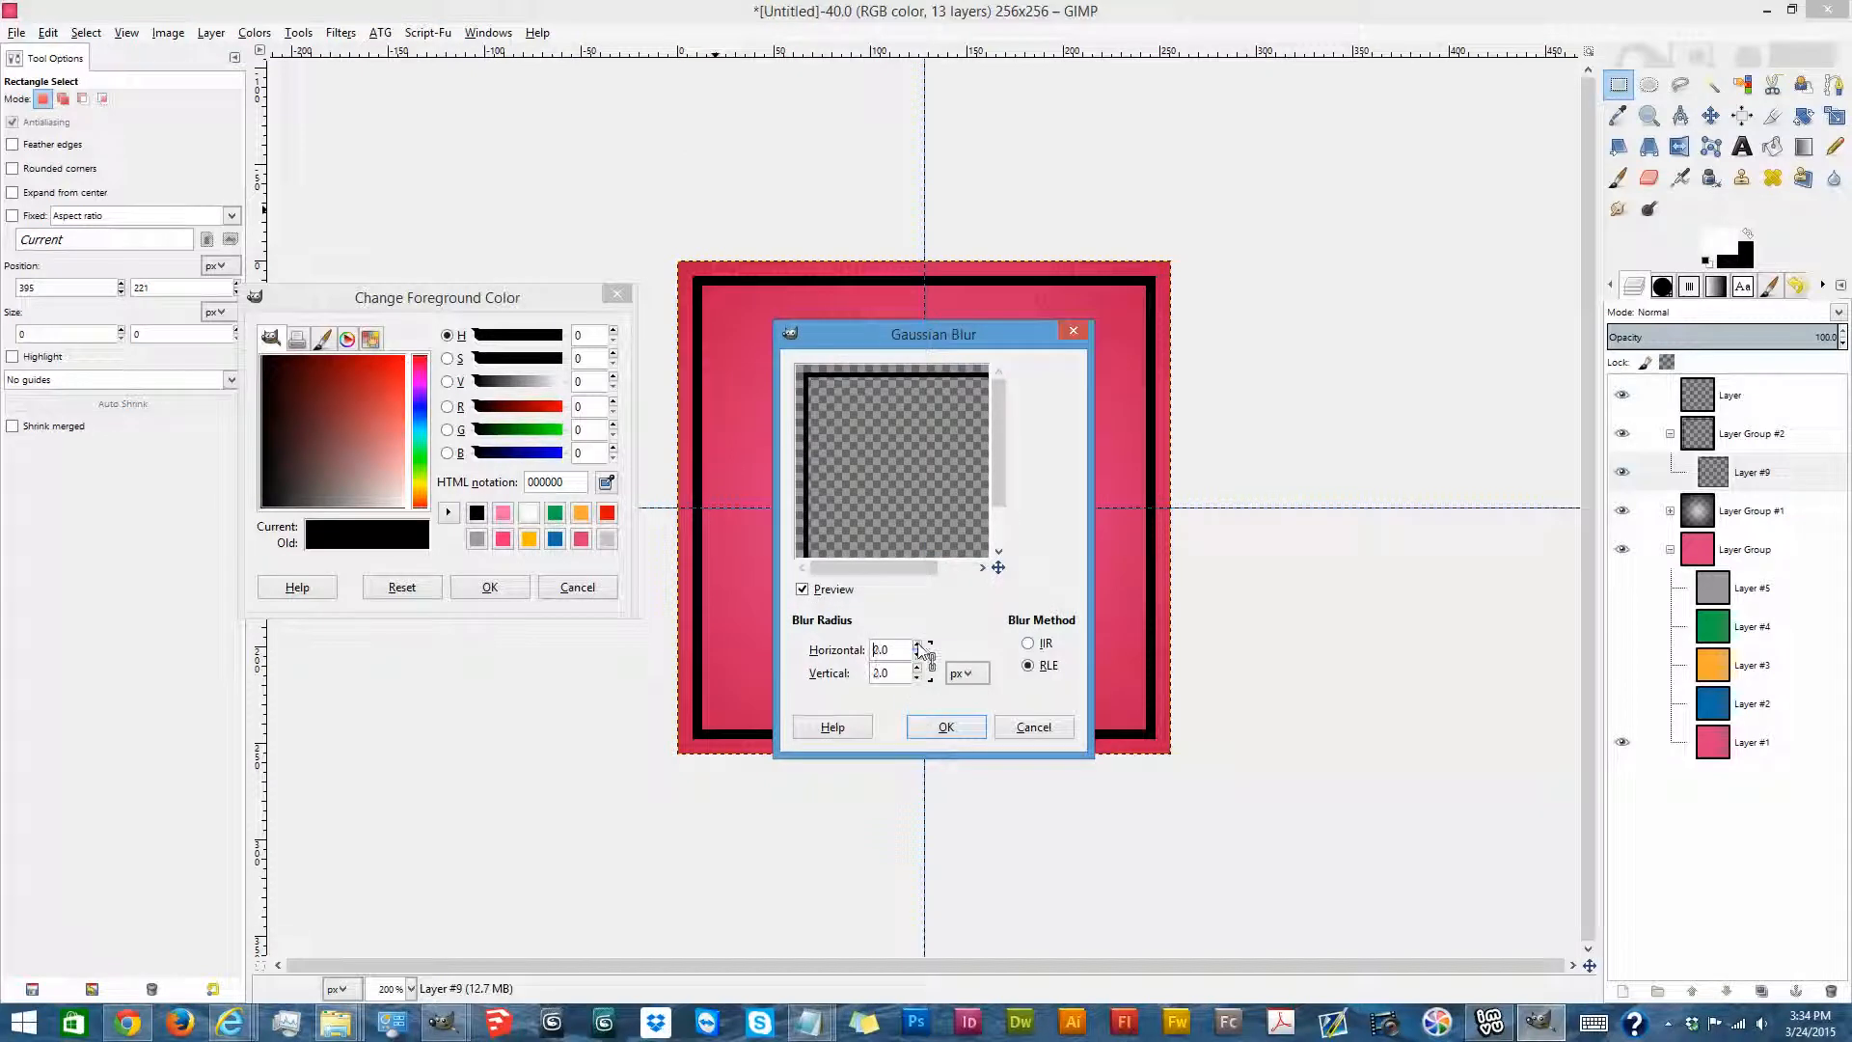
click(919, 644)
click(919, 644)
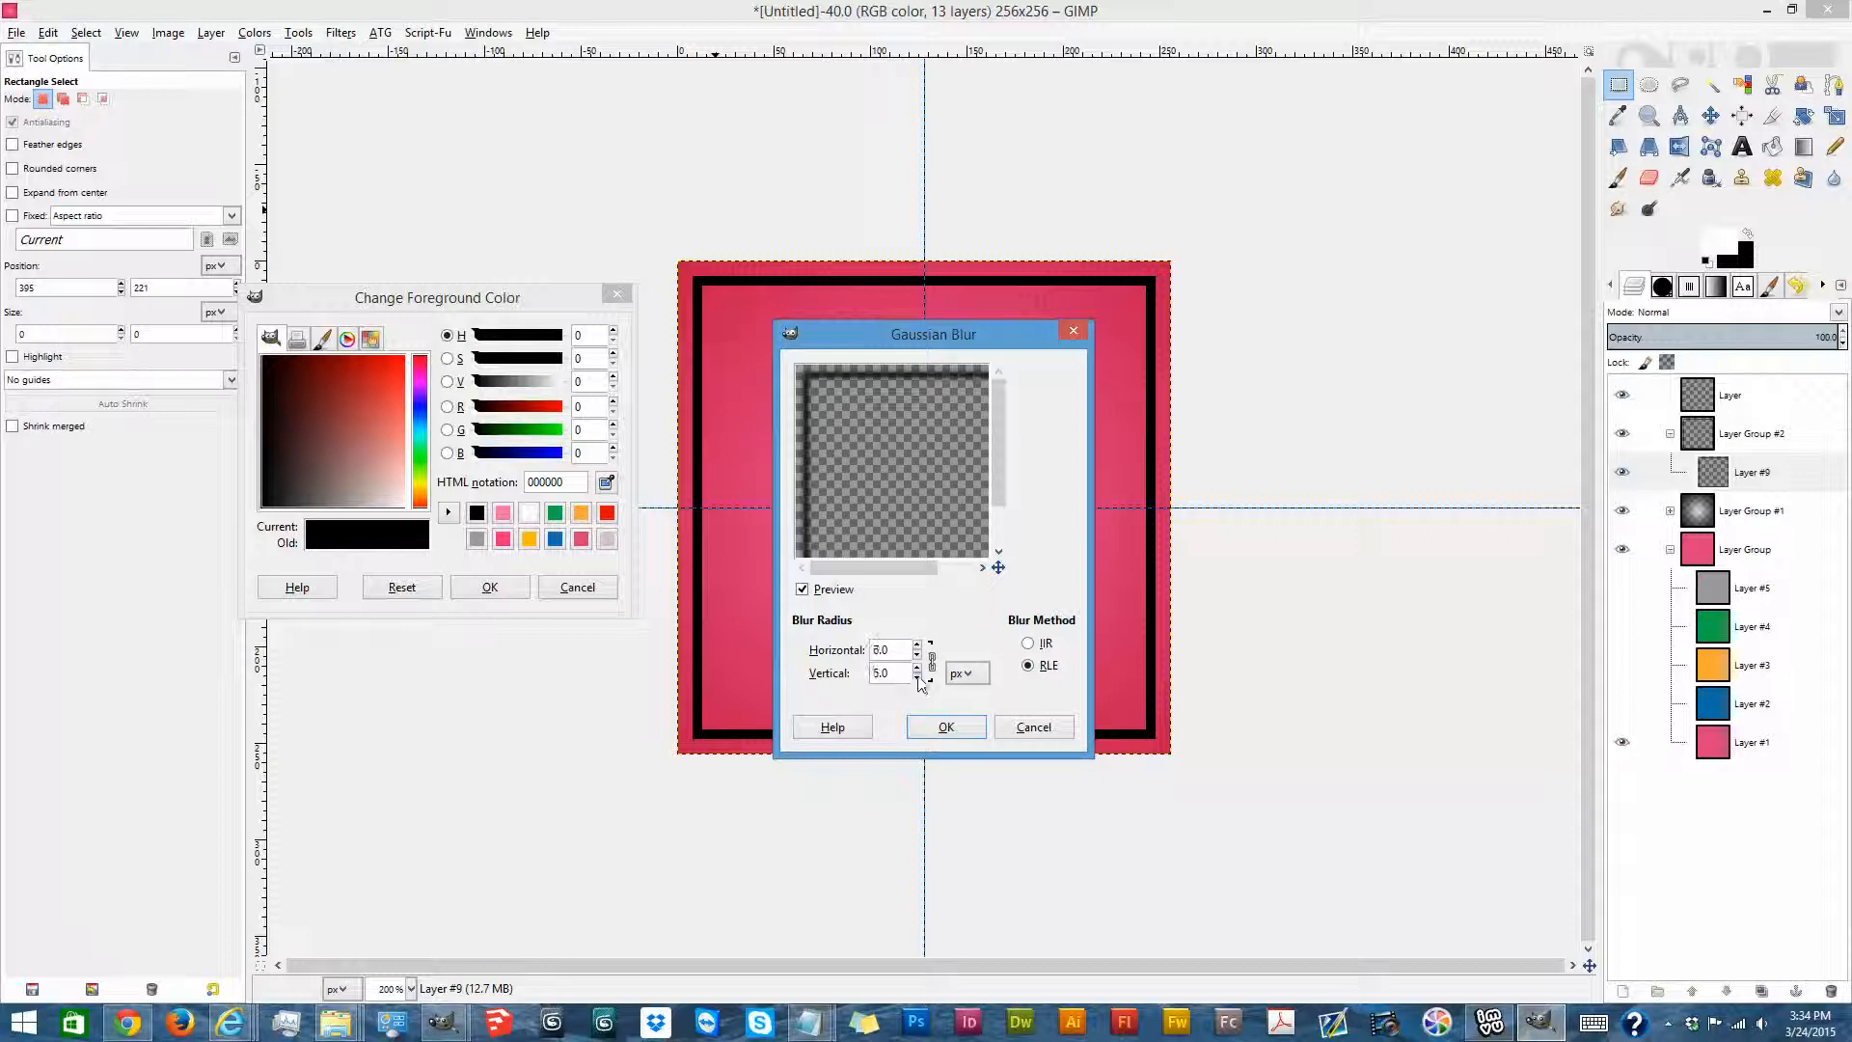
click(946, 726)
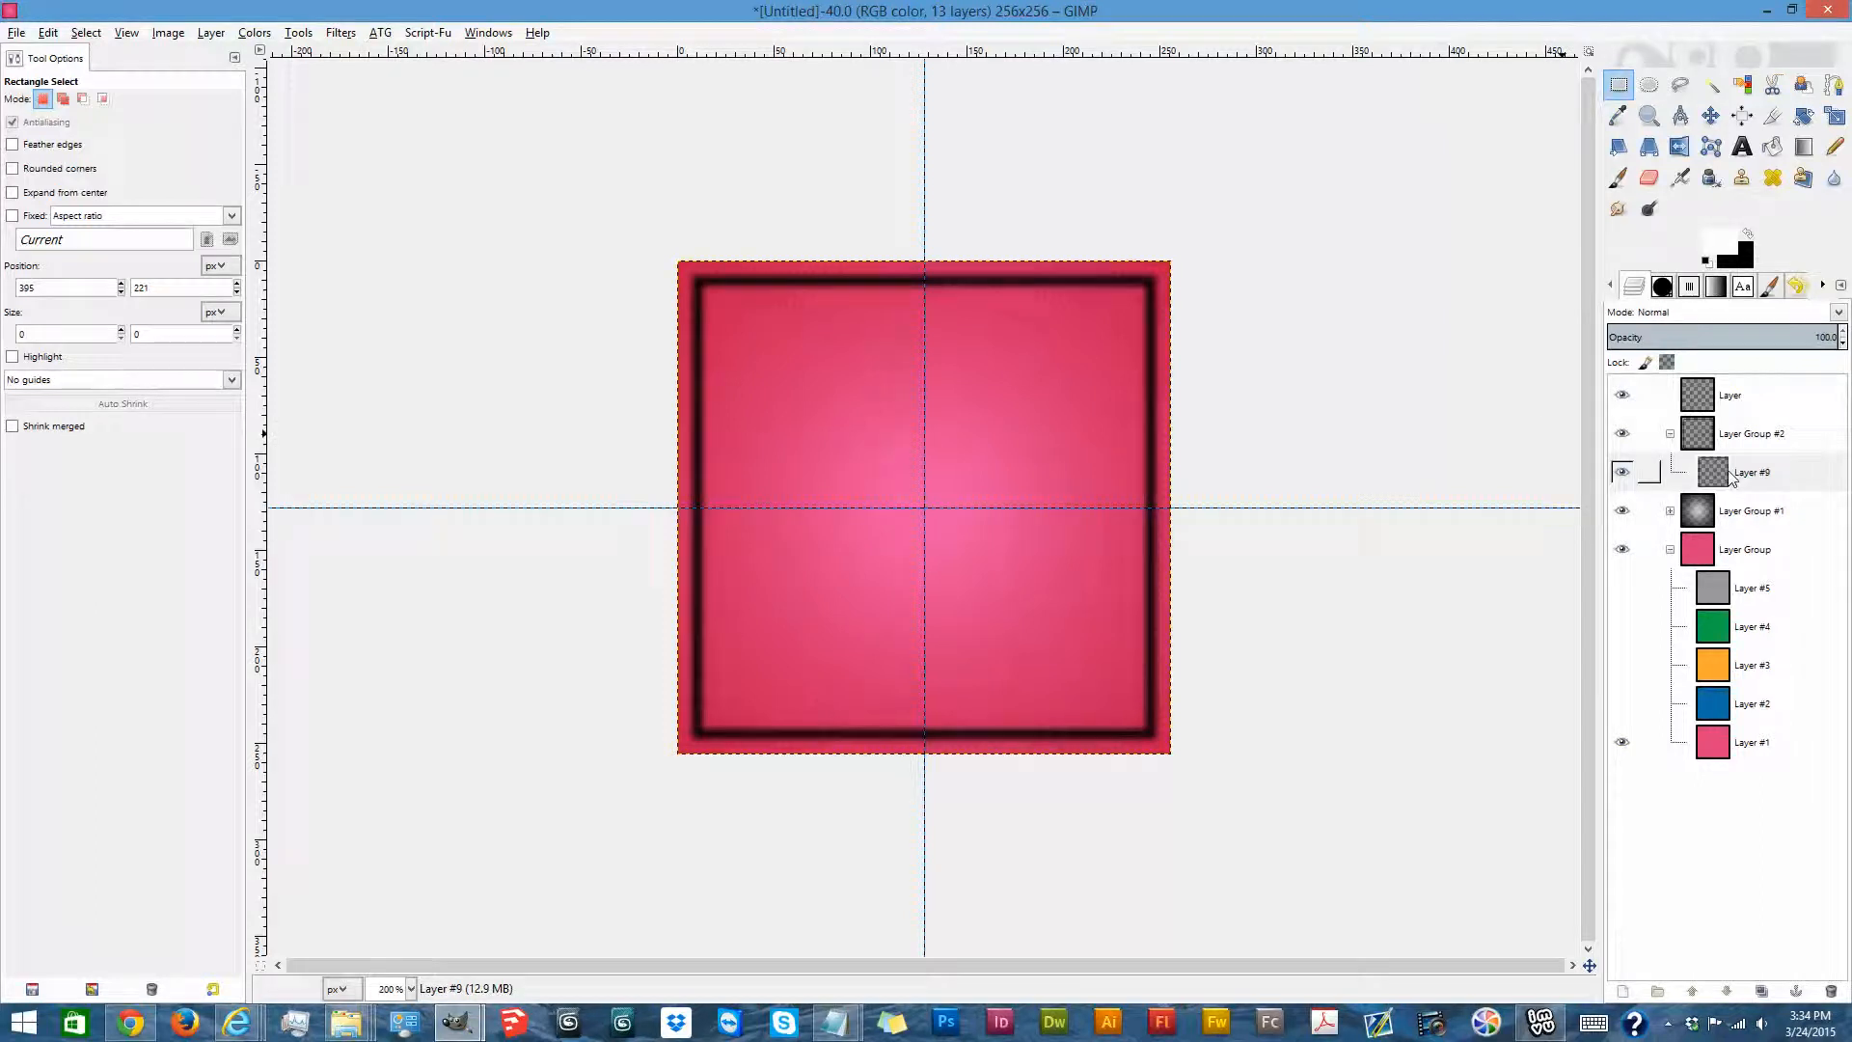
click(1656, 313)
click(1671, 570)
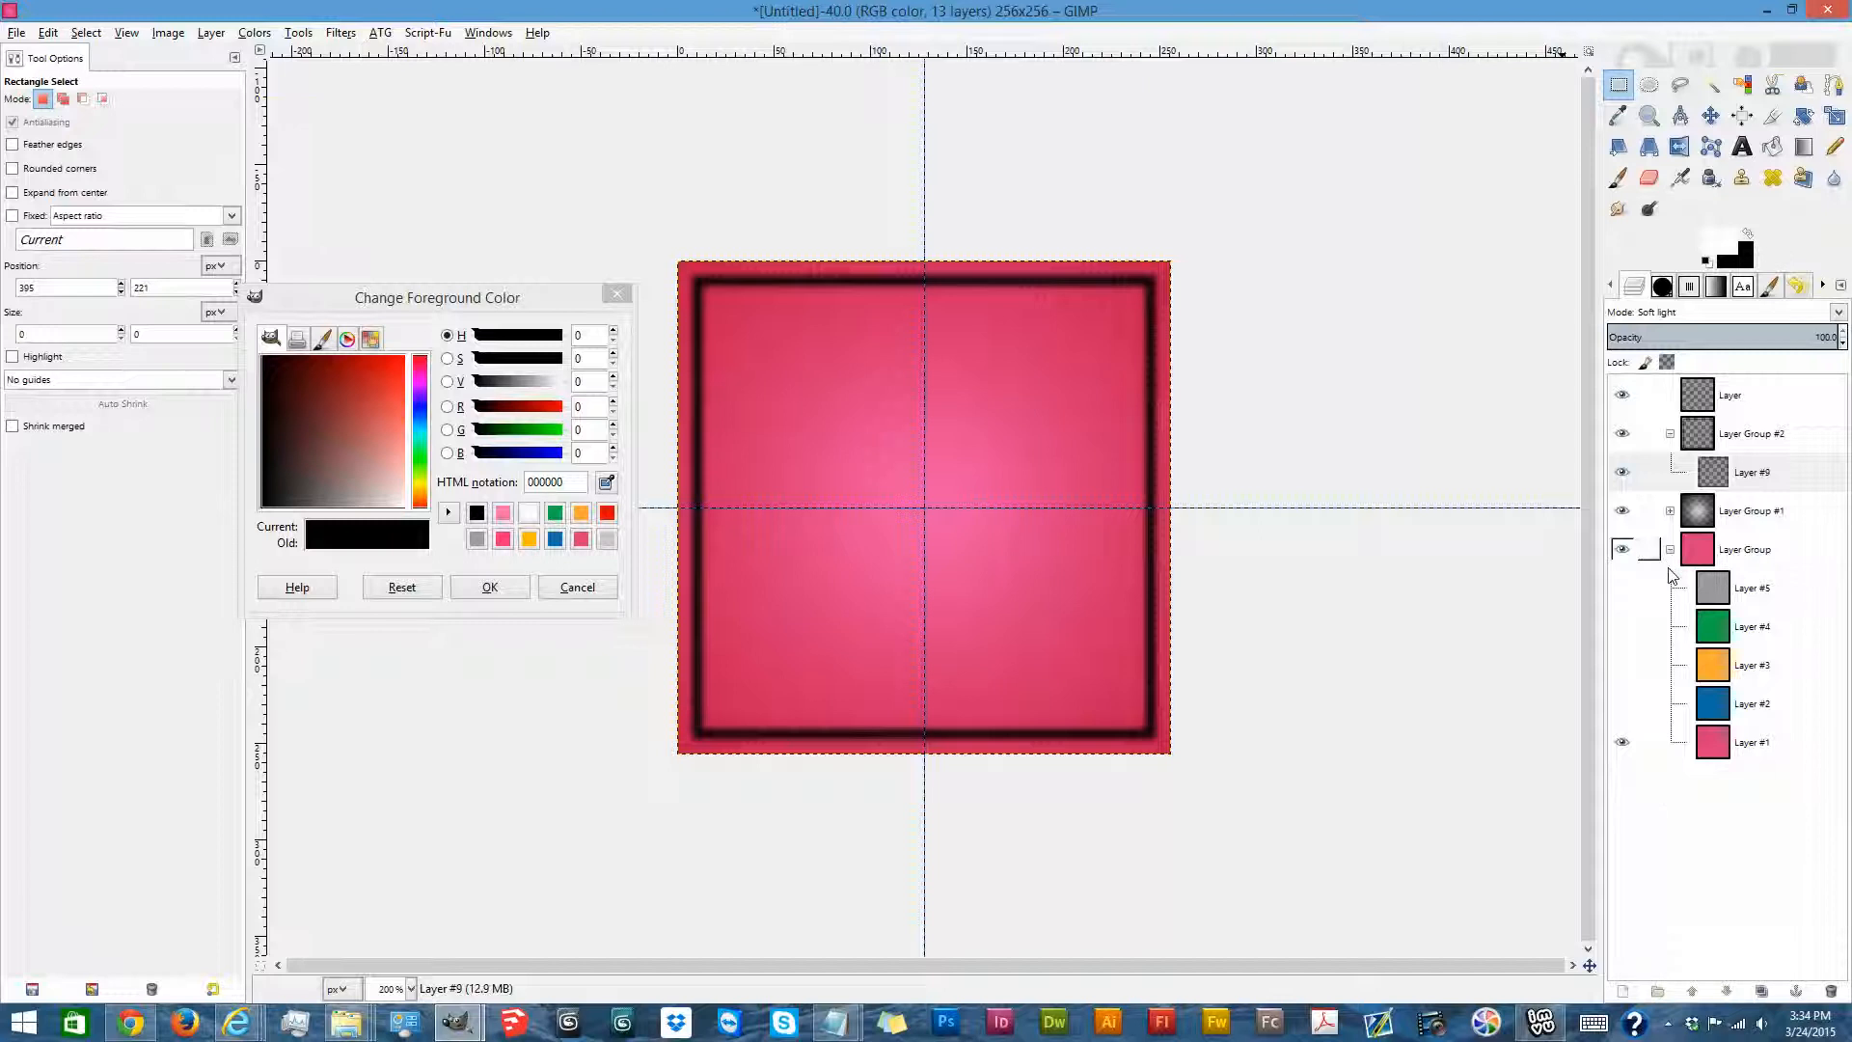
click(1658, 318)
click(1656, 335)
Set the blend mode of Layer Group #2, which holds the blurred frame, to Soft light.
click(1729, 434)
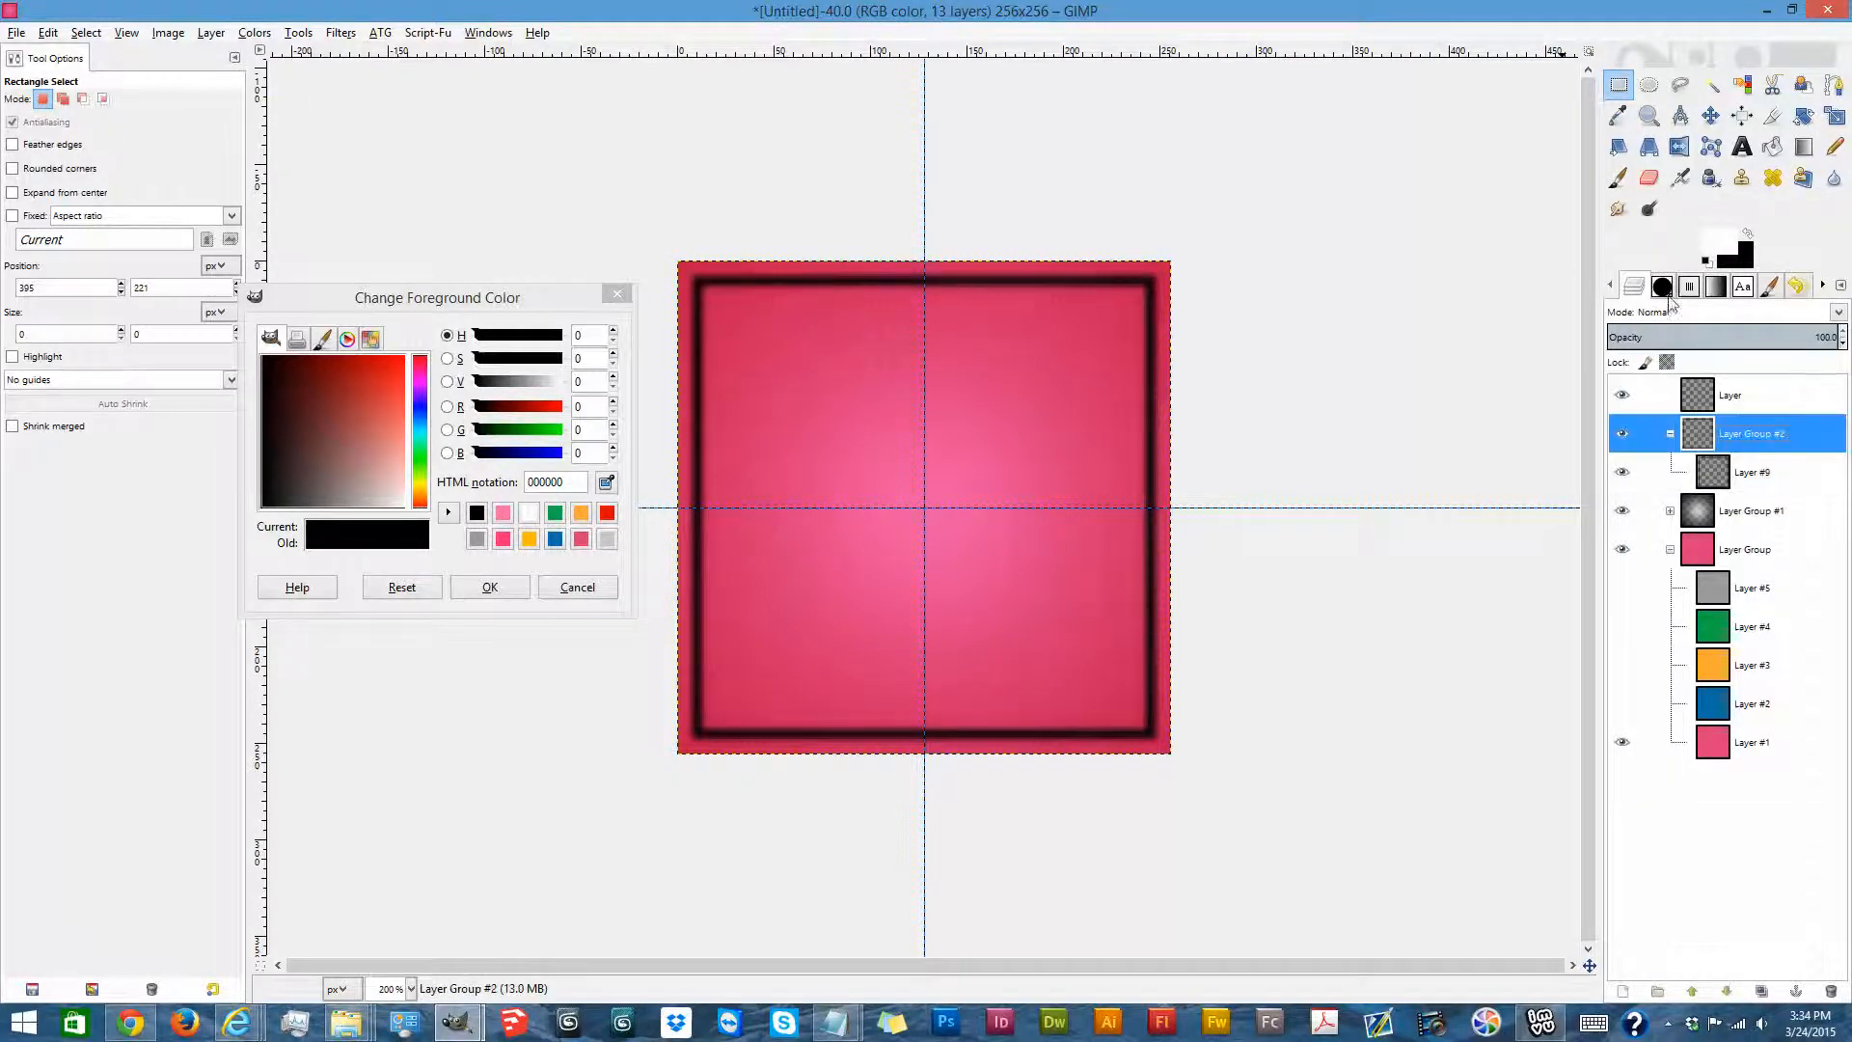
click(1656, 312)
click(1672, 570)
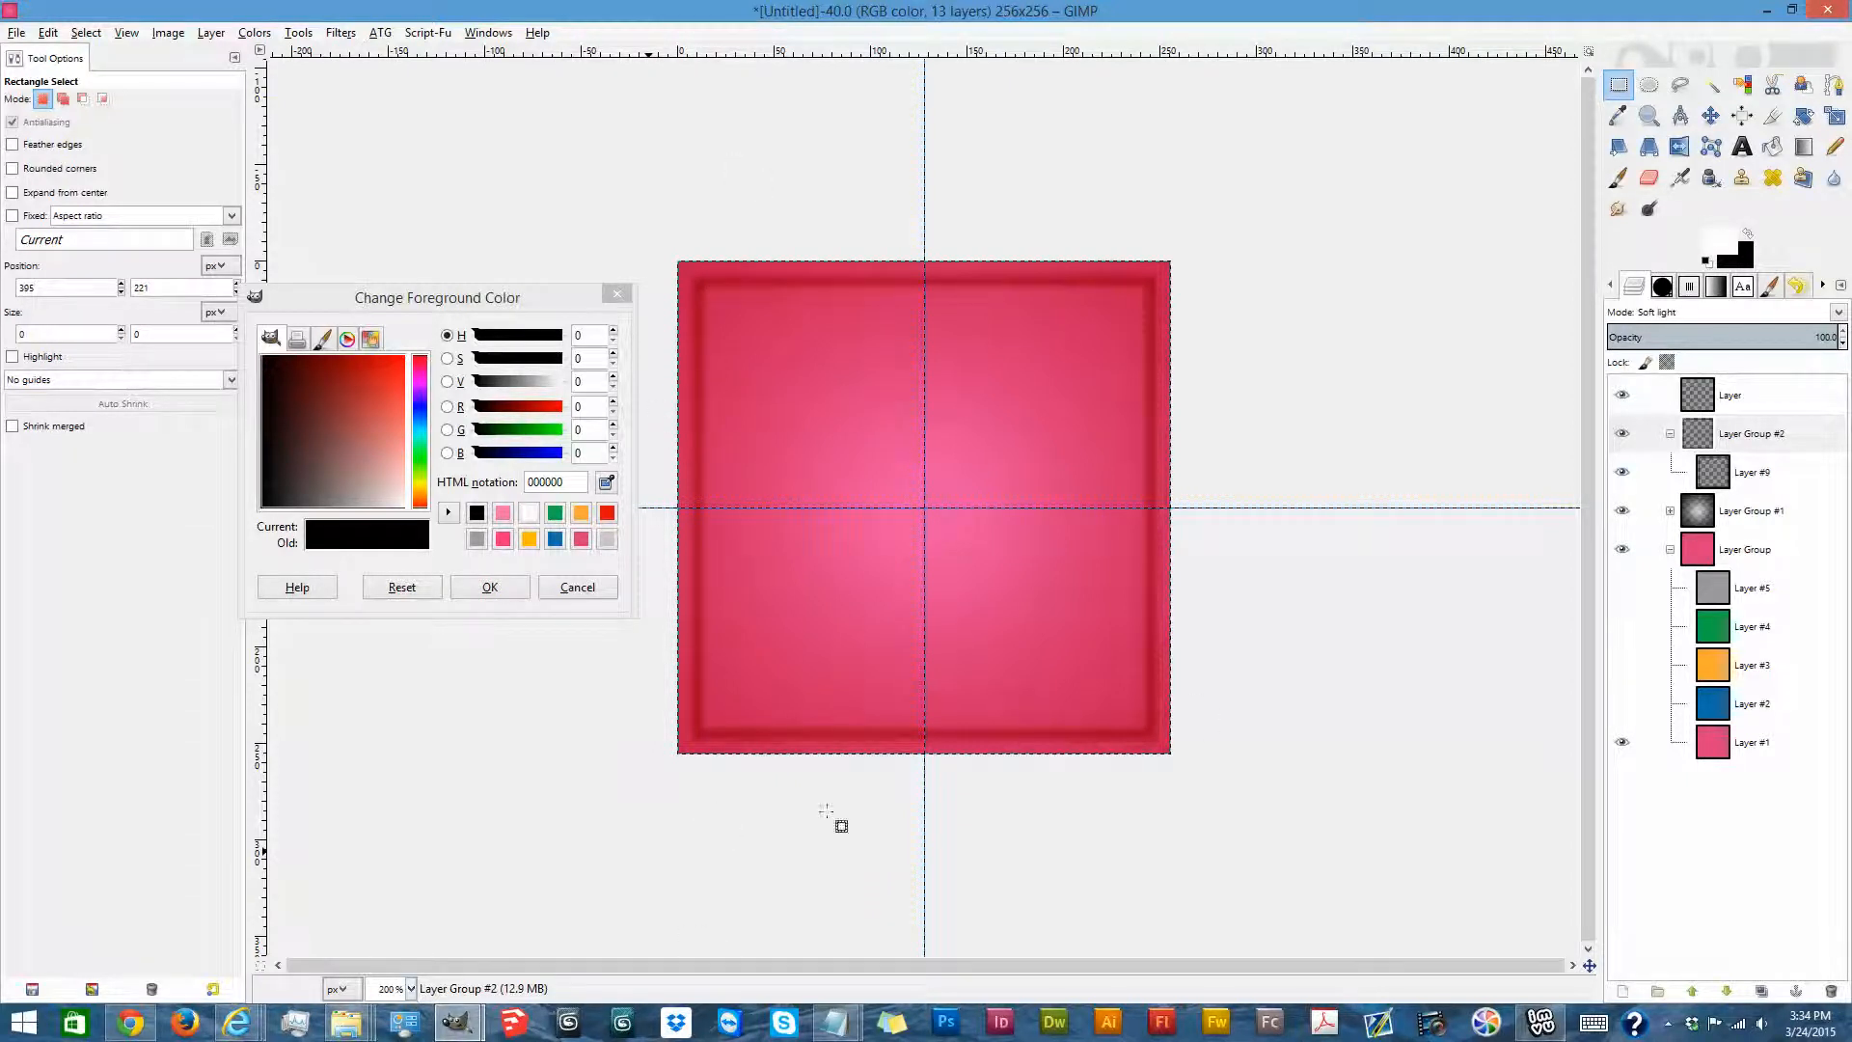
On the topmost layer, stamp one white Paintbrush dab with the 000 New PVC brush at size 125 on the right border, centered on the horizontal guide.
click(1732, 397)
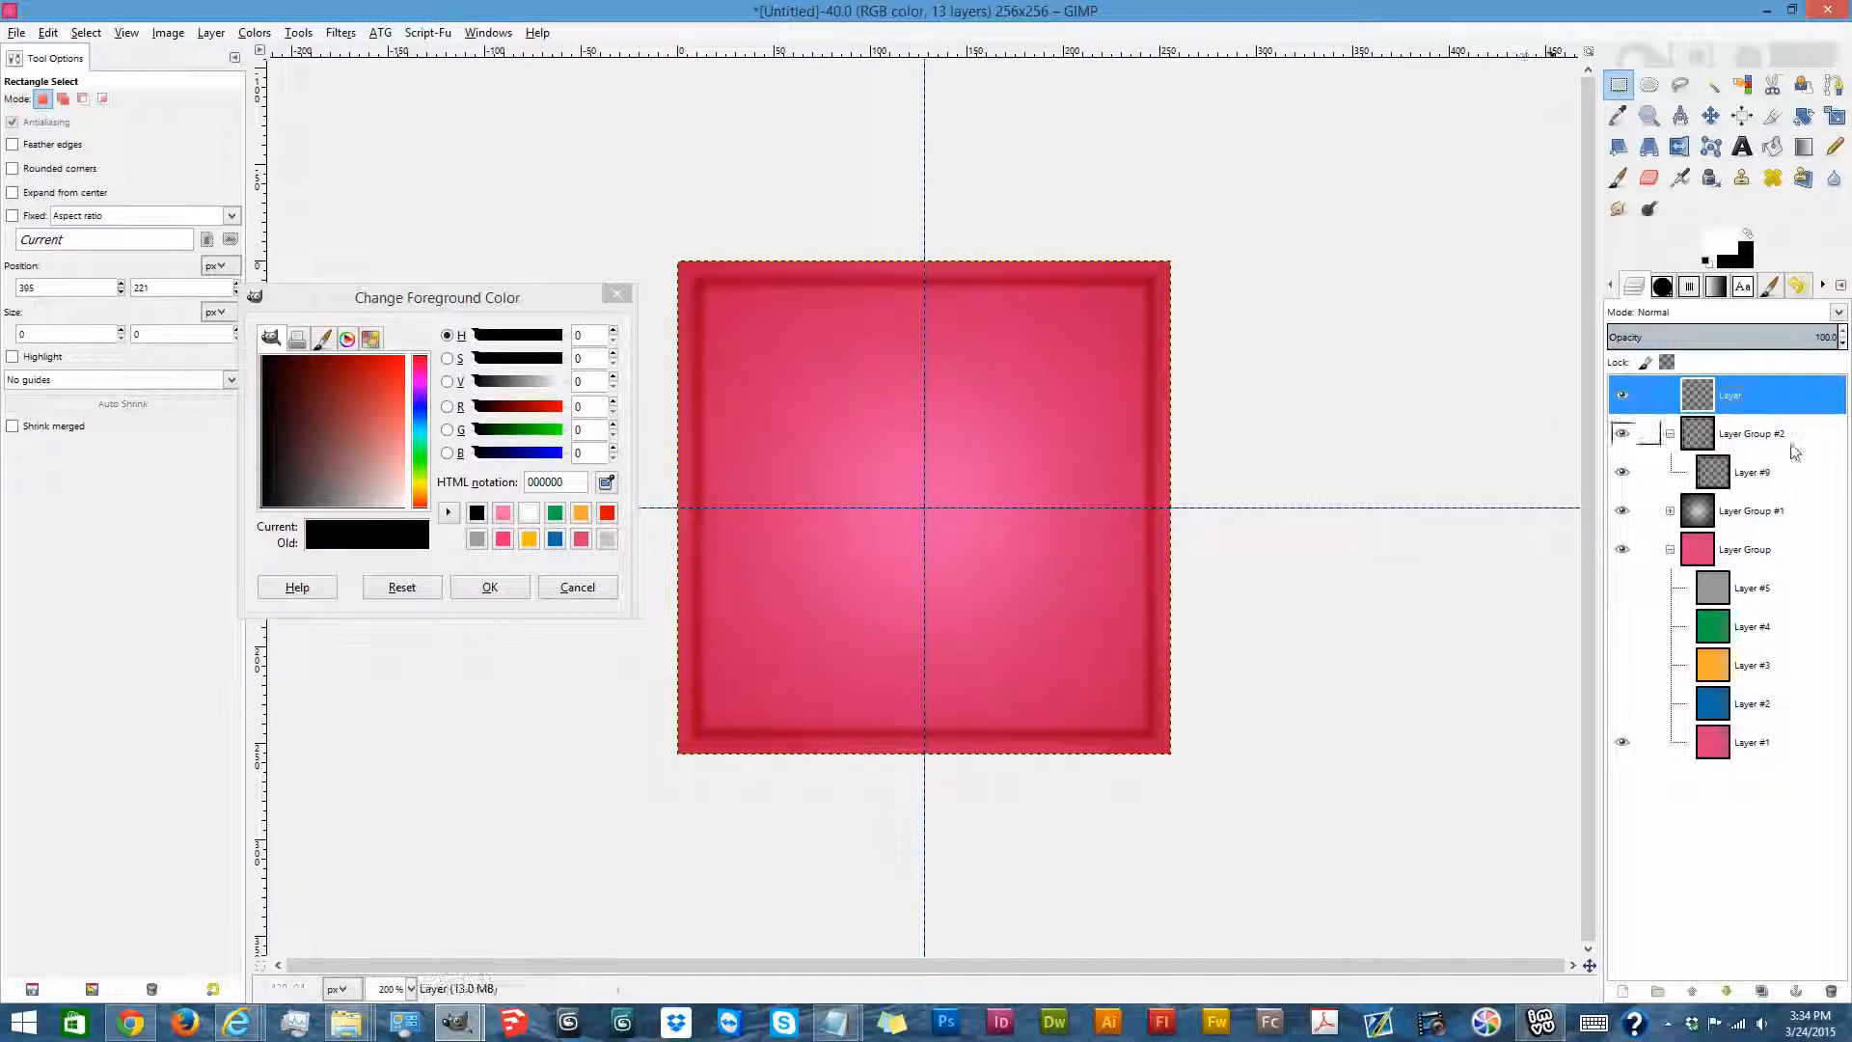
click(1666, 288)
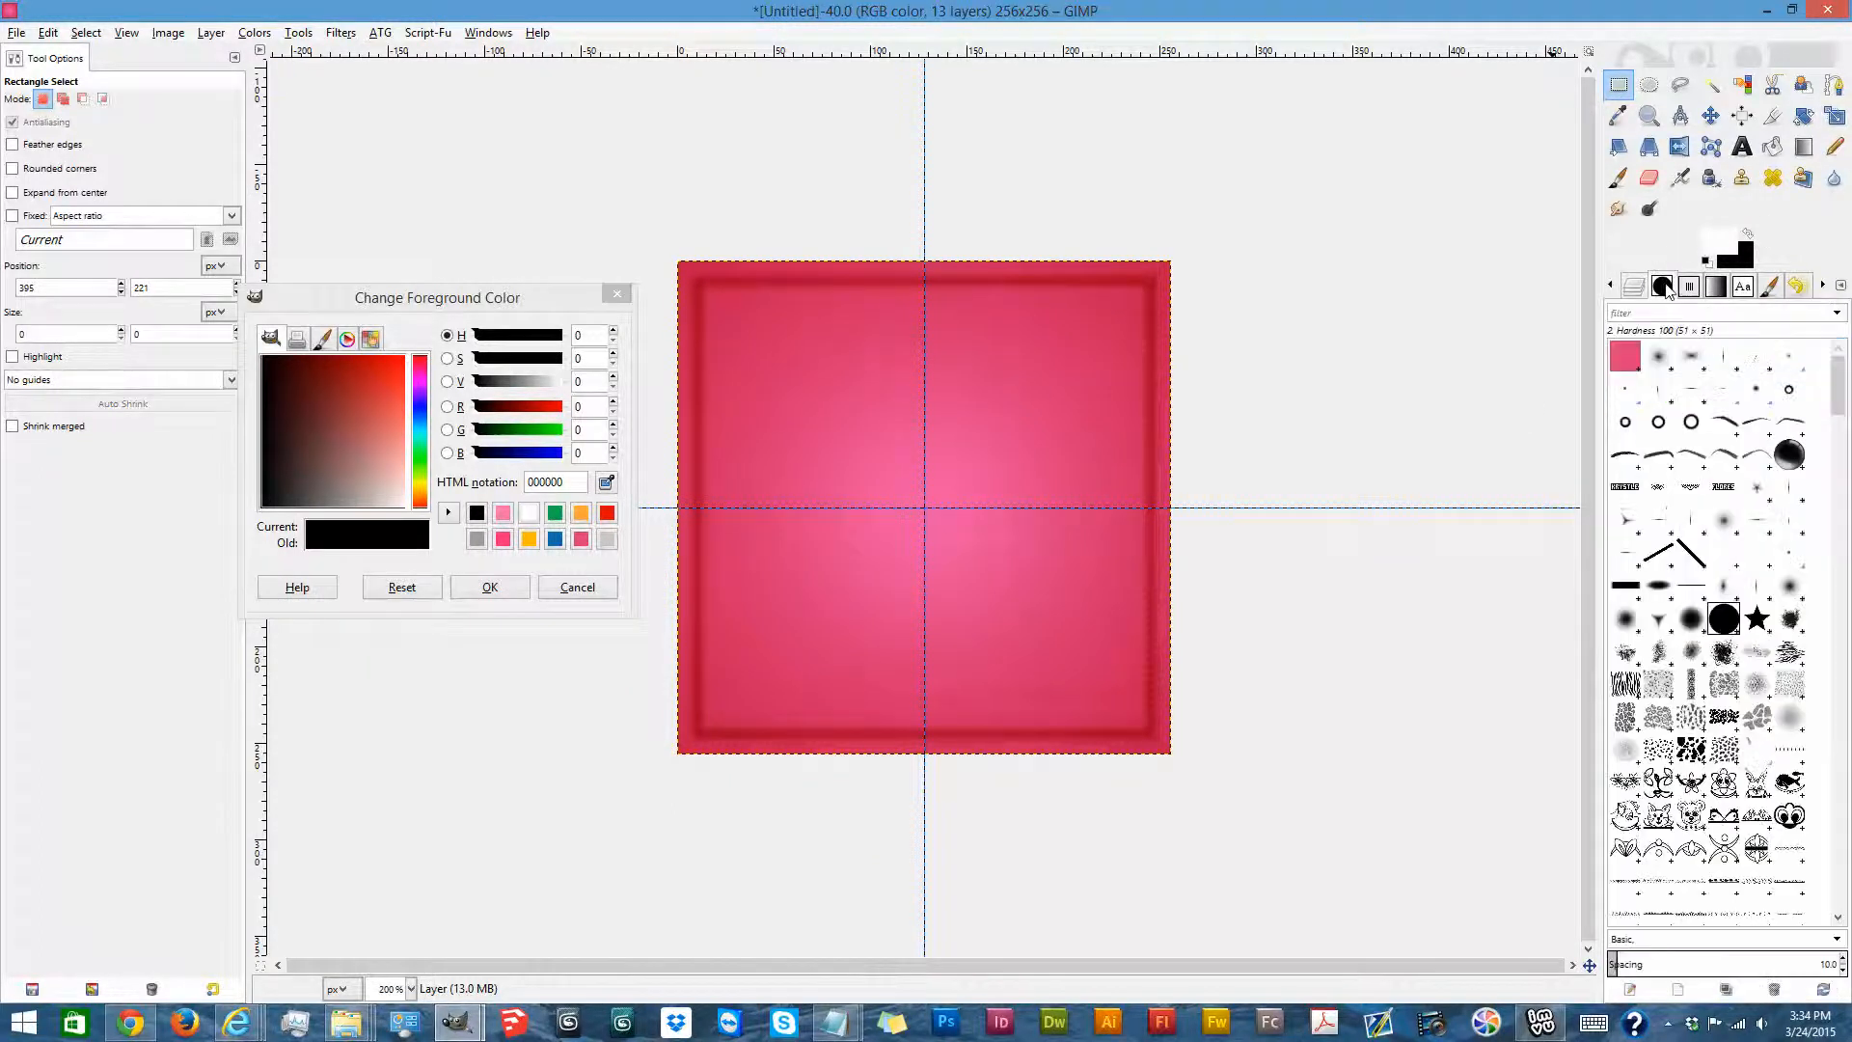
click(1726, 363)
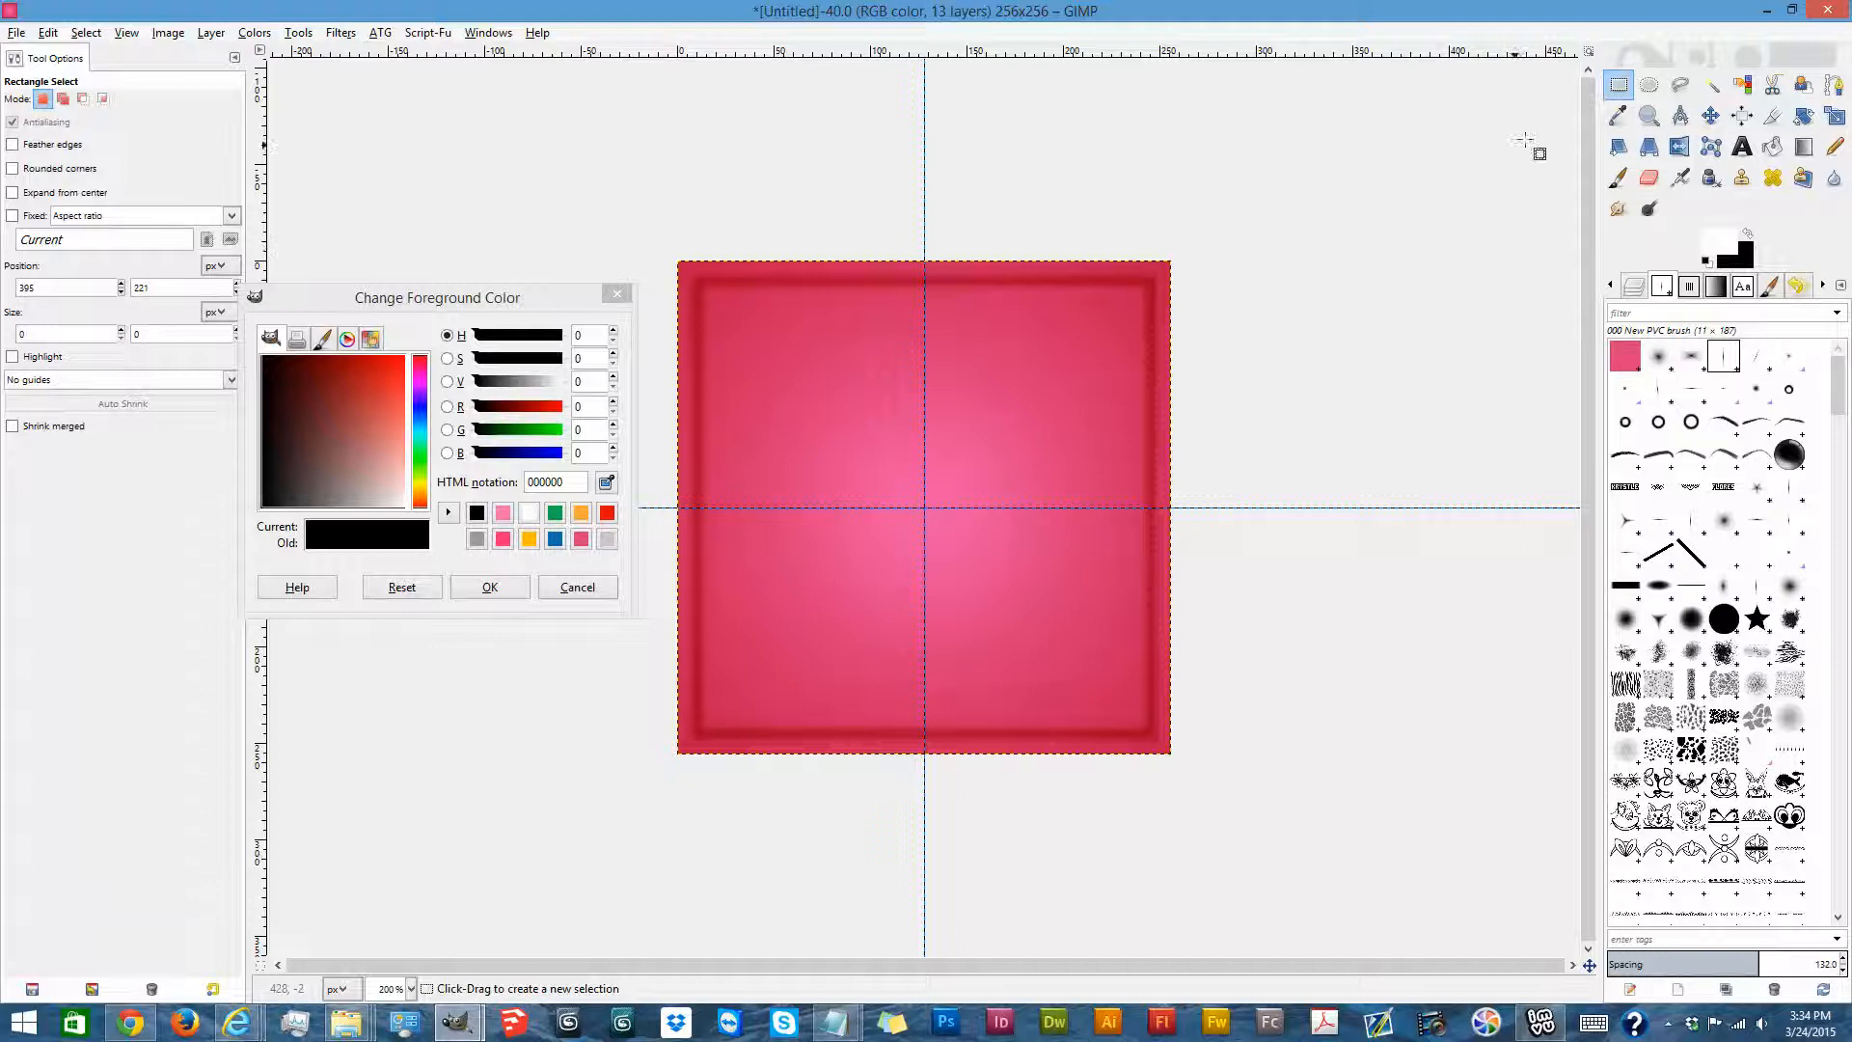
click(1618, 177)
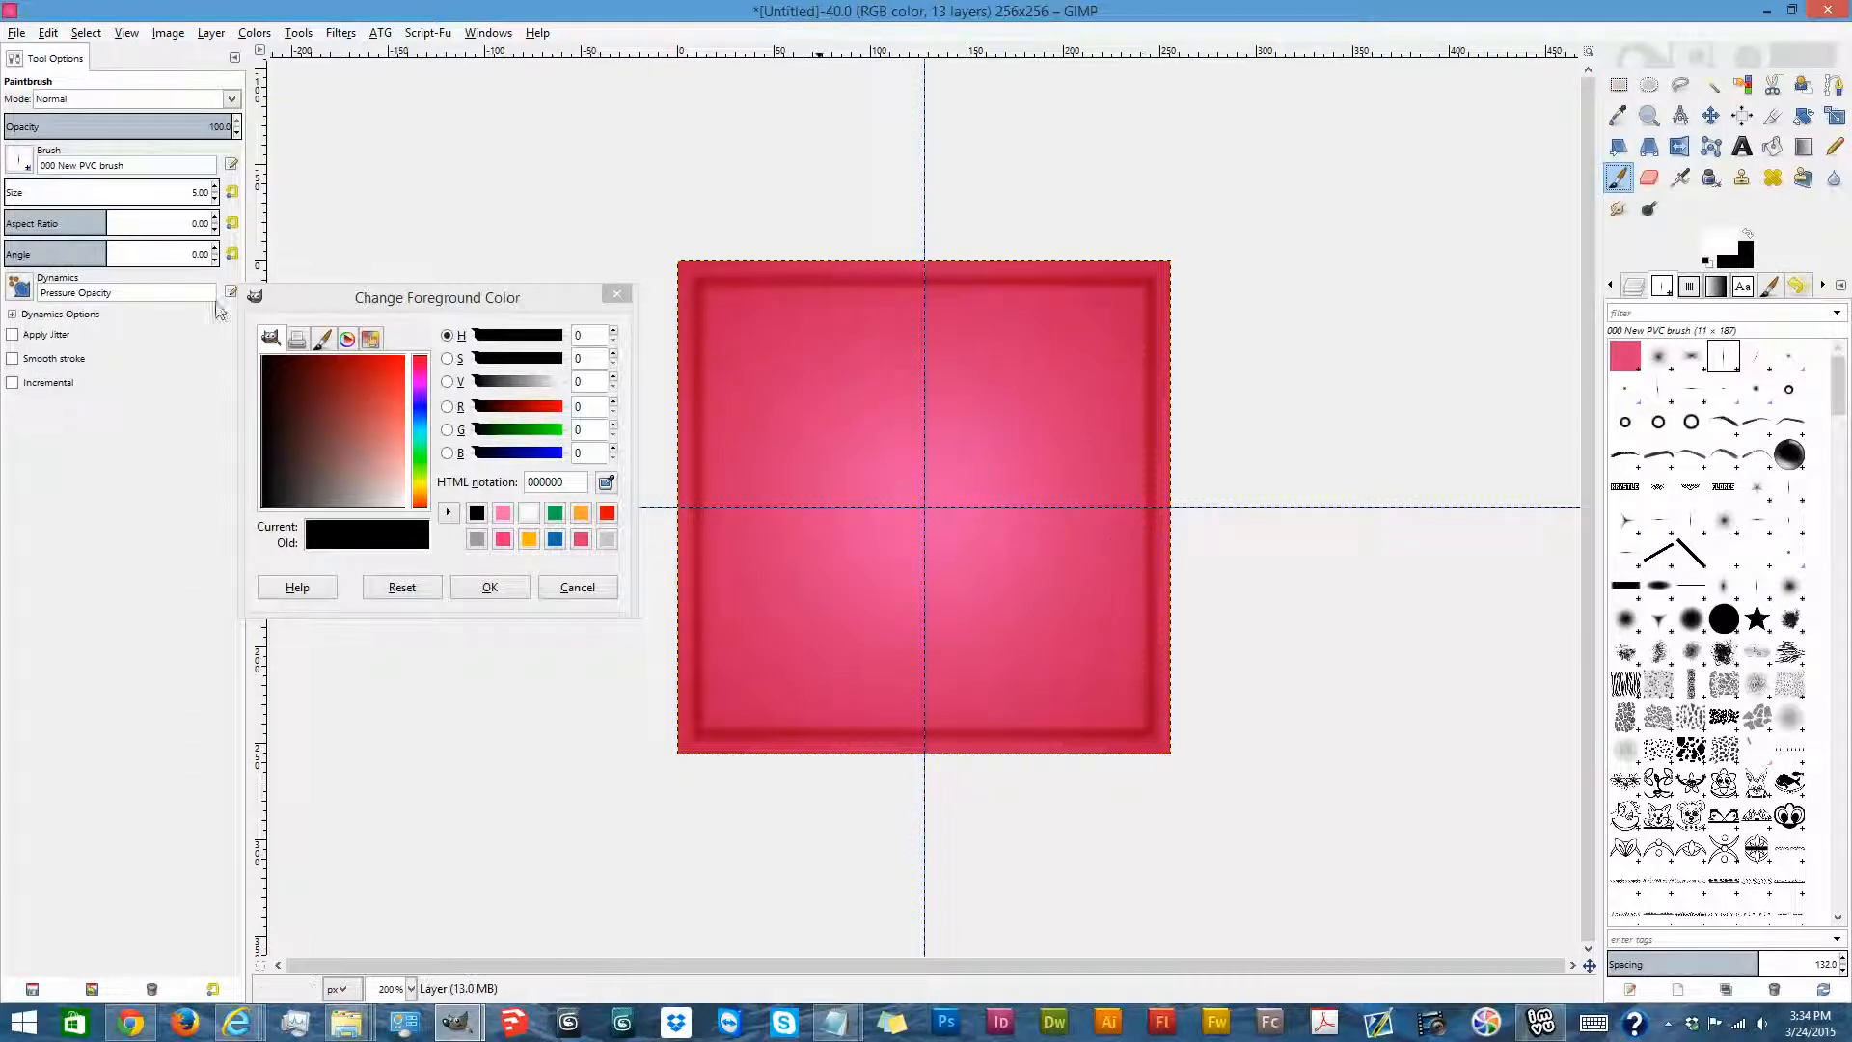
drag(15, 196, 53, 199)
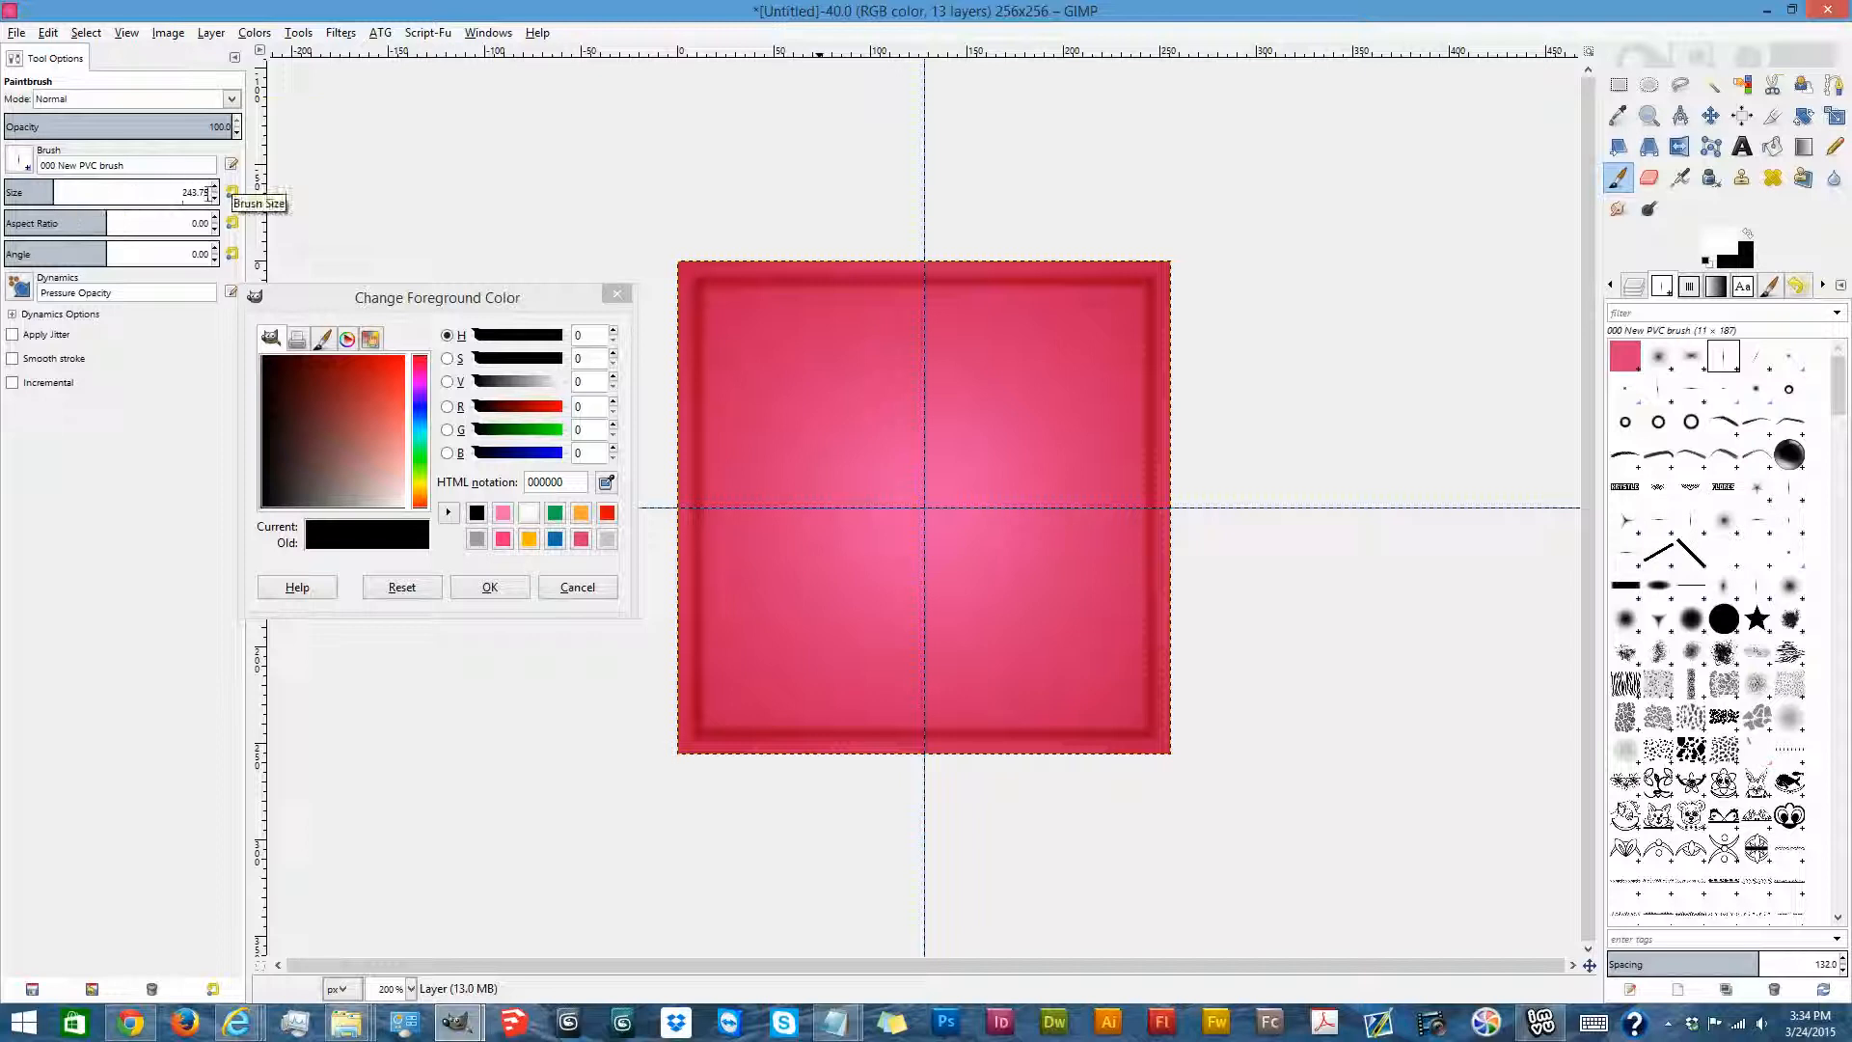
drag(209, 193, 132, 199)
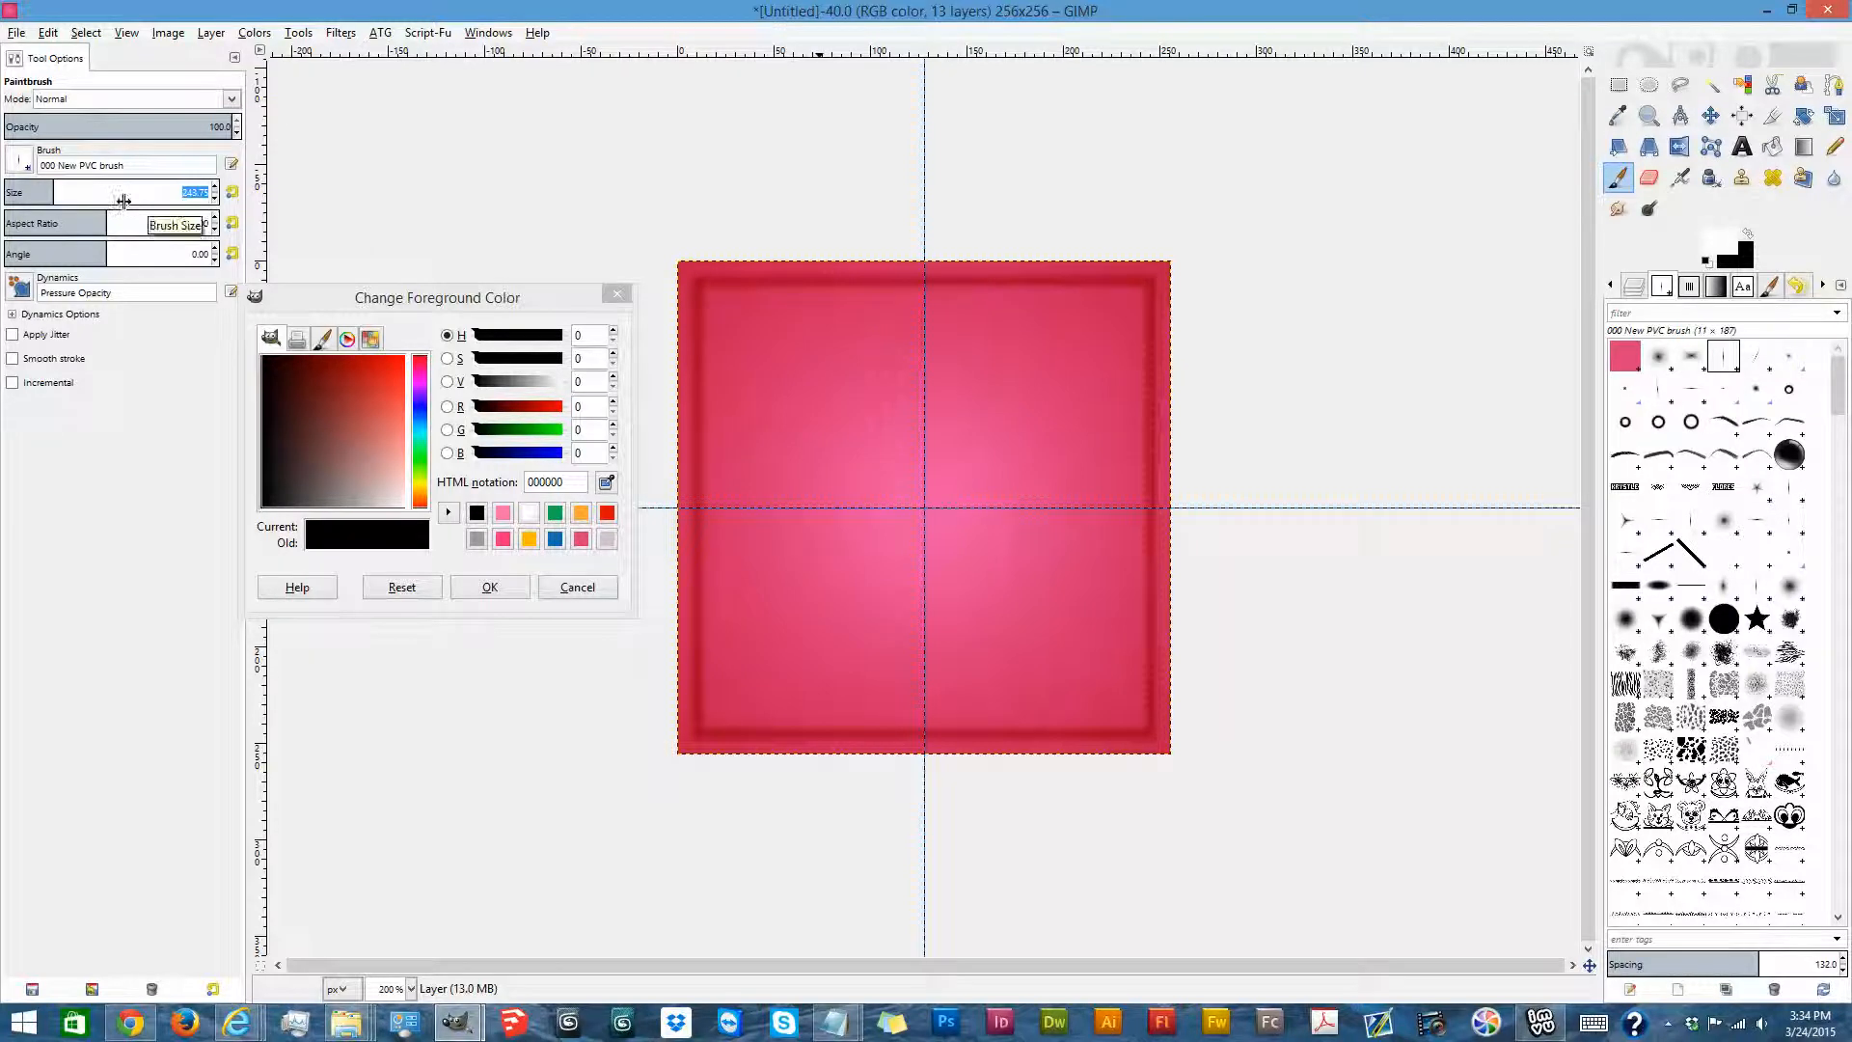
key(BackSpace)
key(Return)
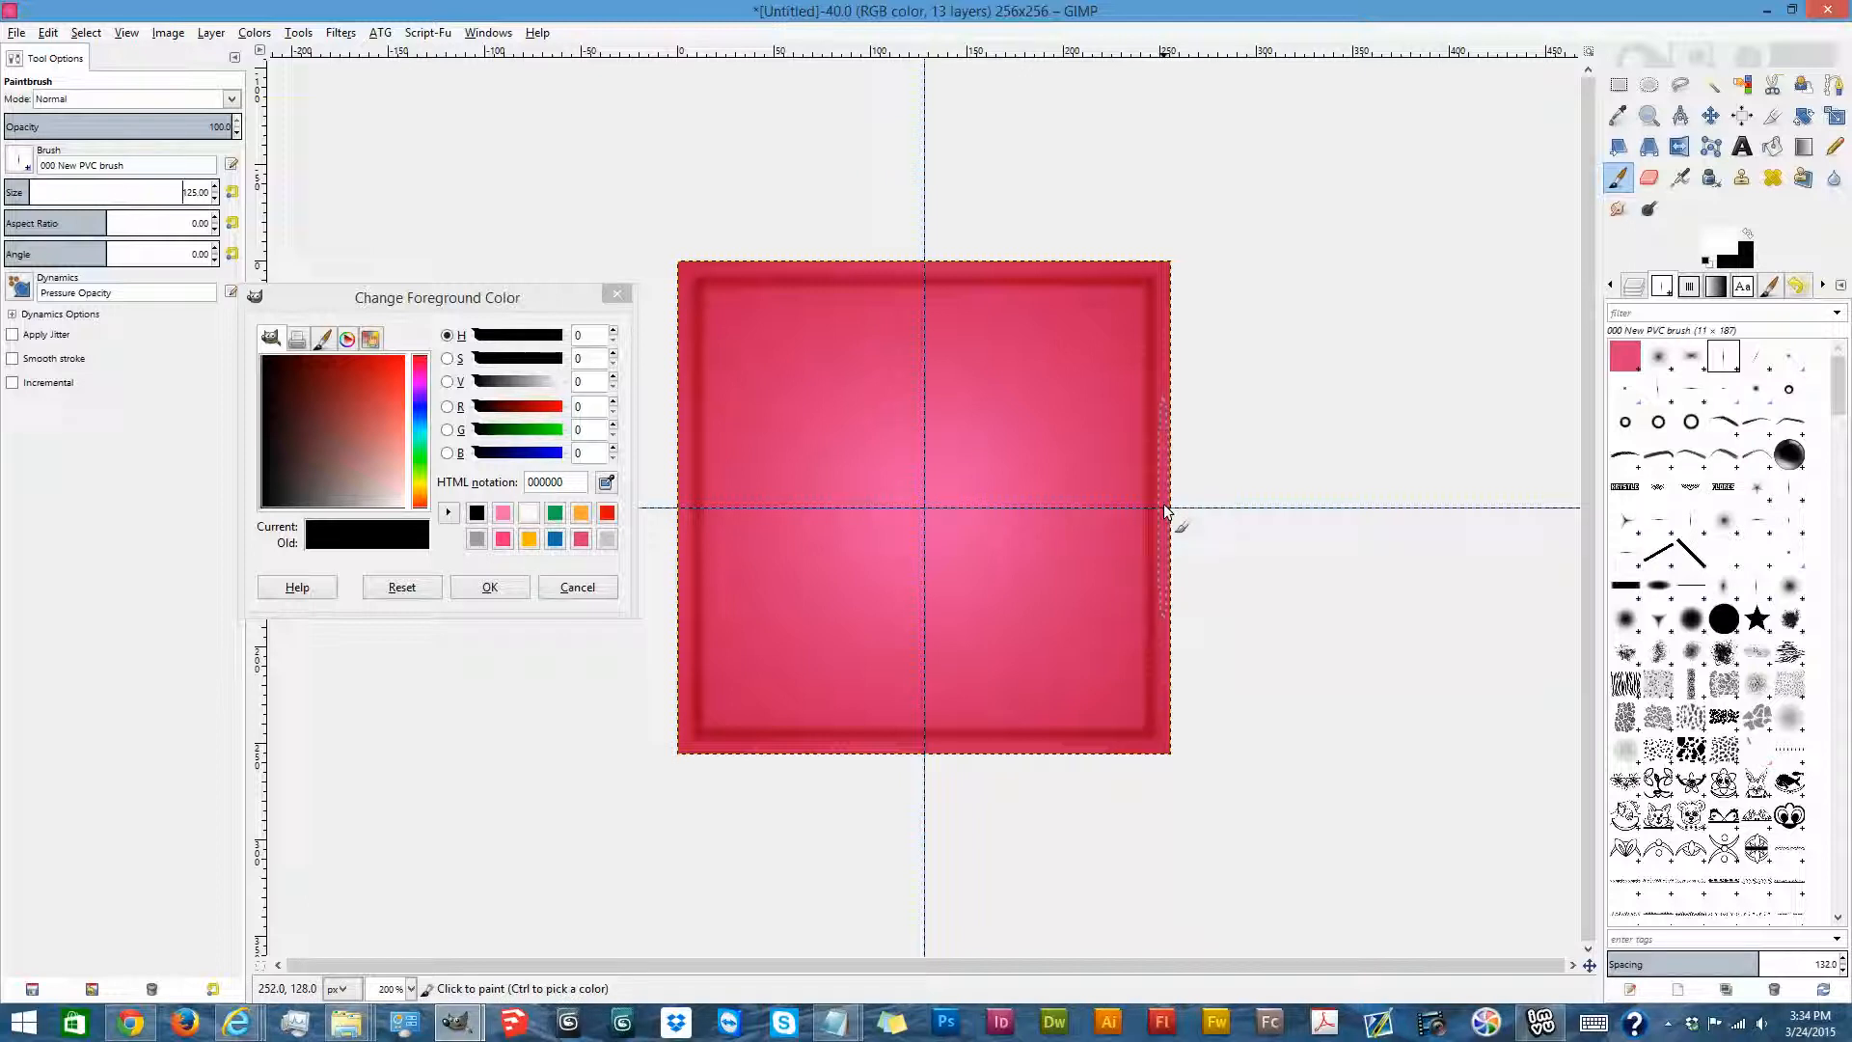
click(1632, 289)
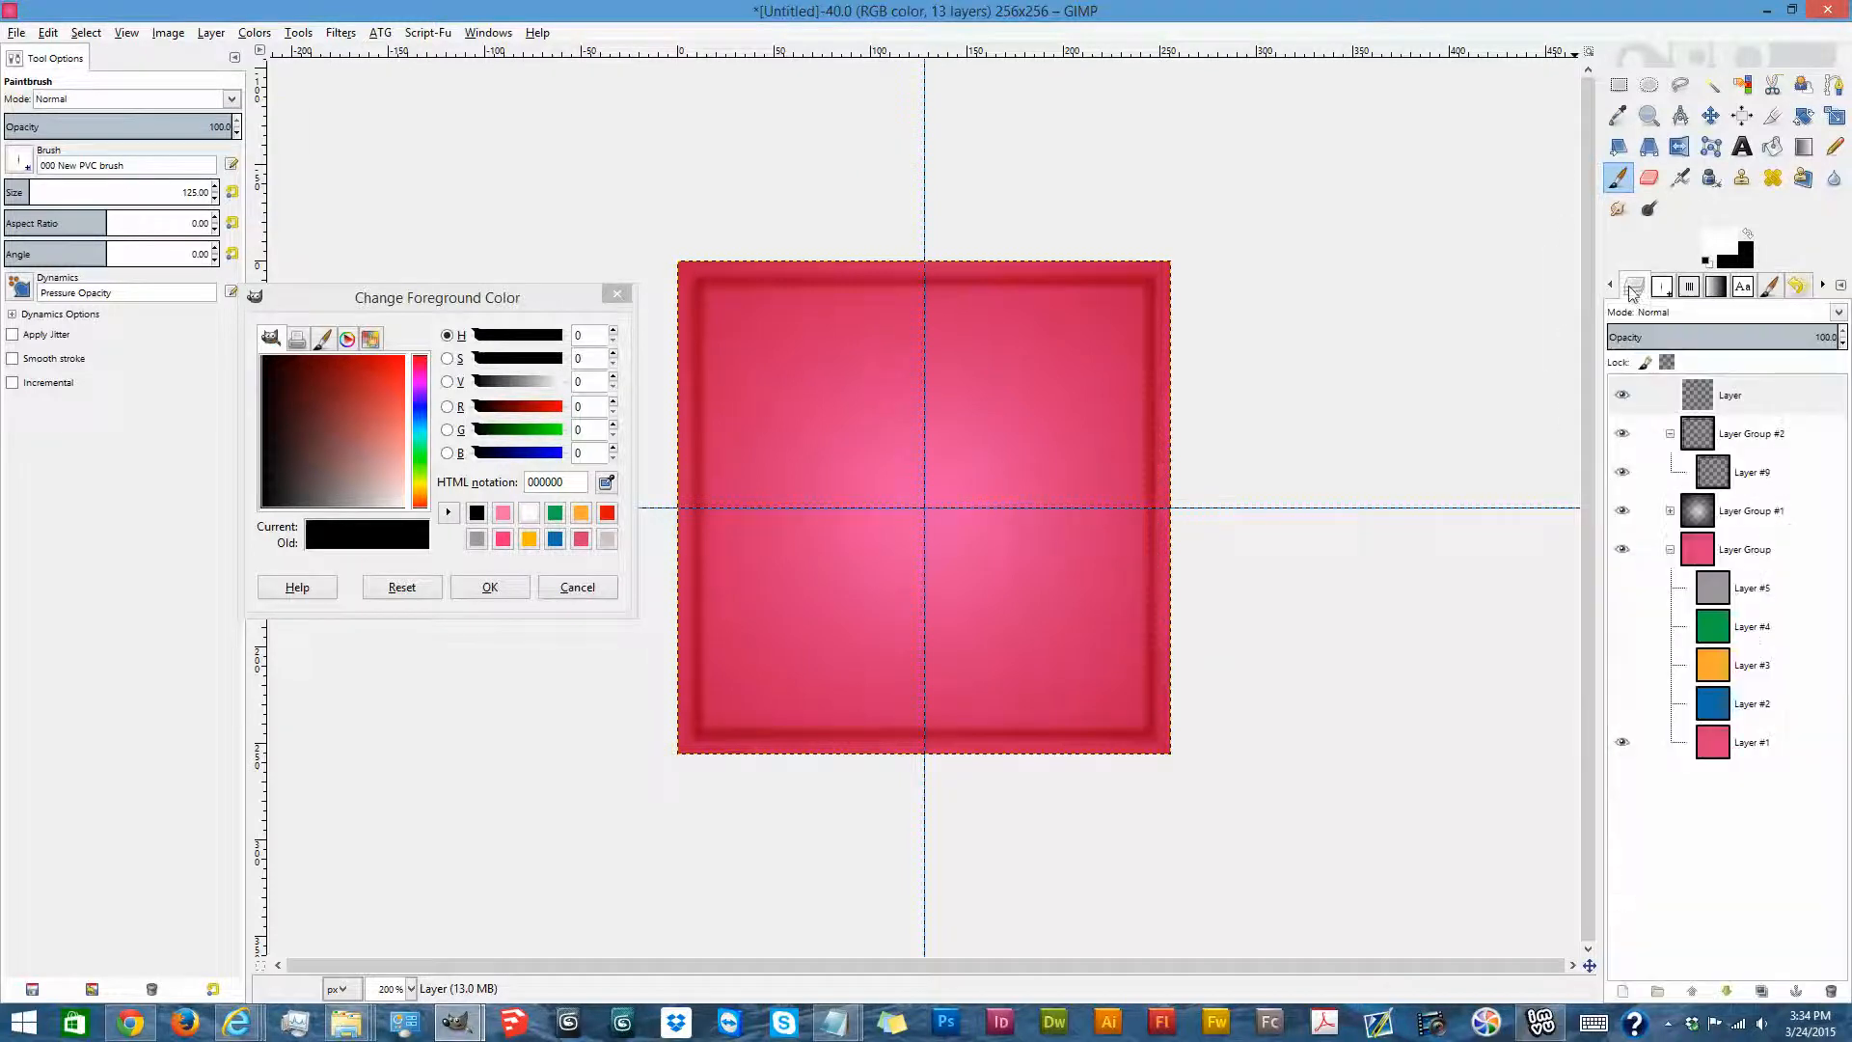
click(1164, 513)
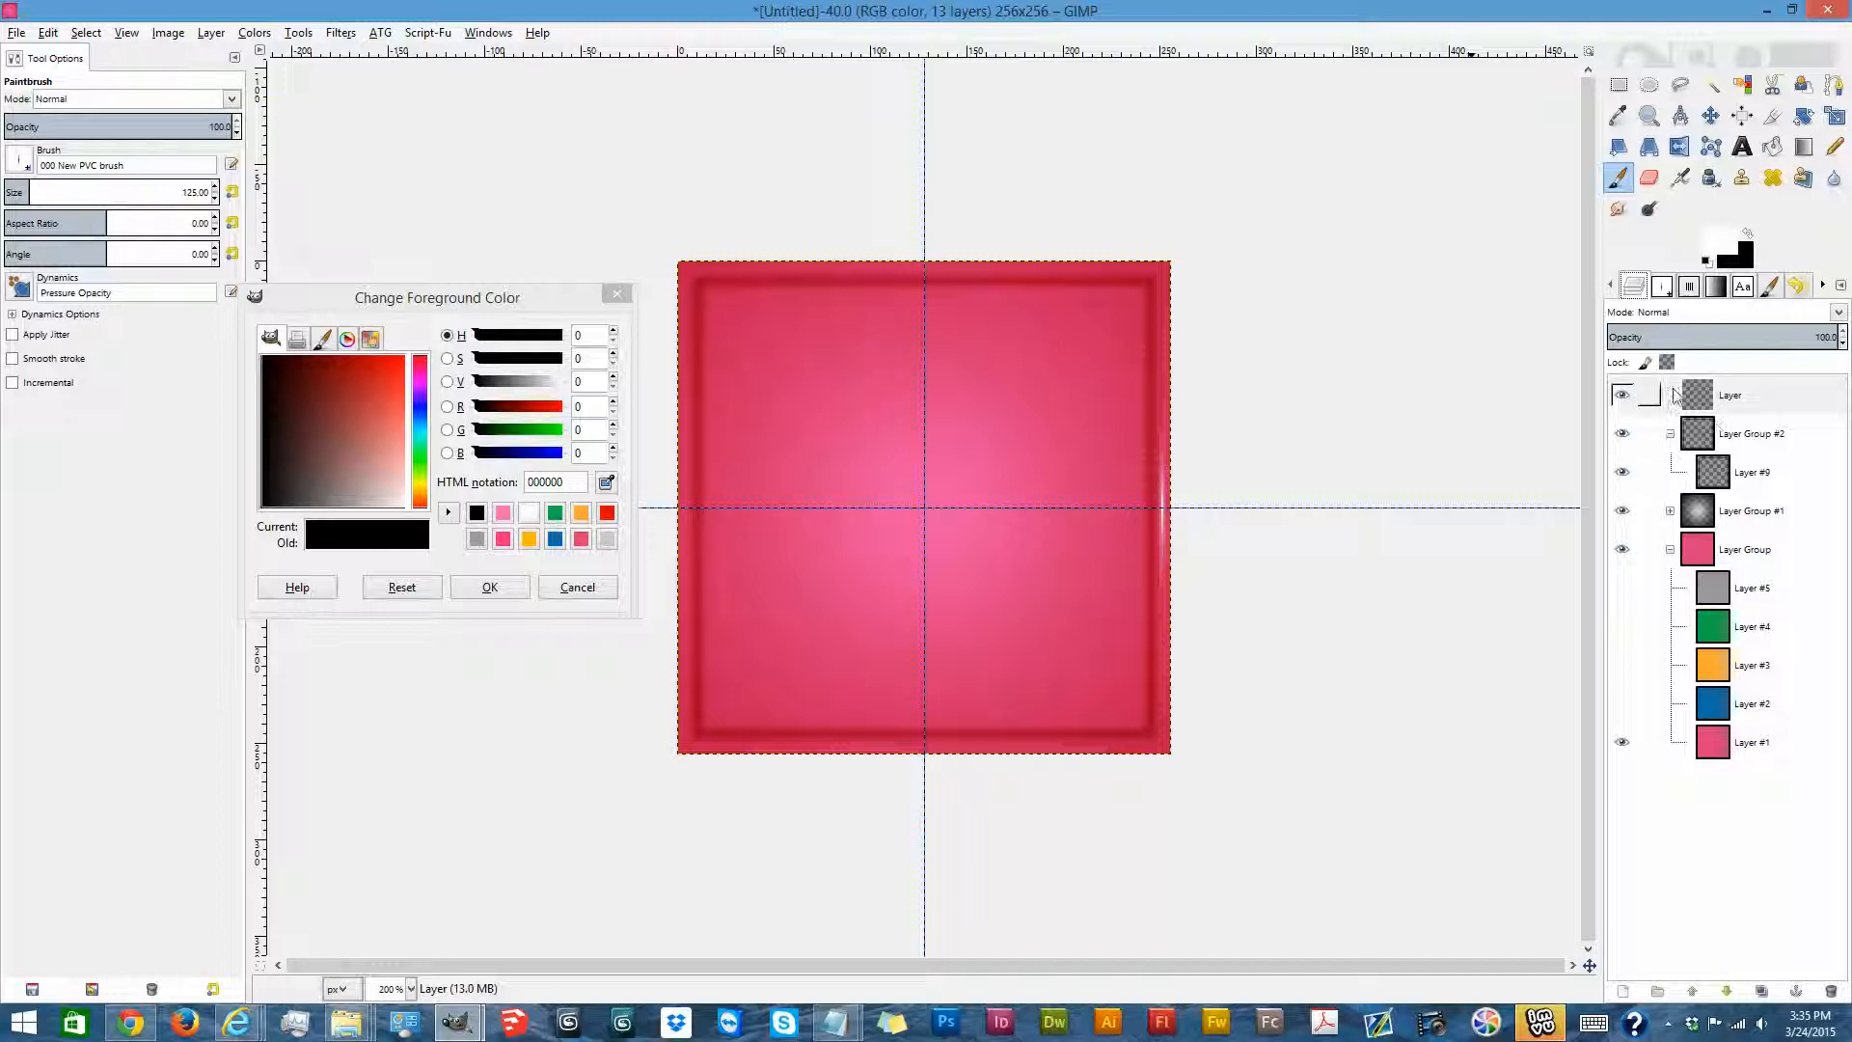
Autocrop the highlight layer to its stroke and fine-tune its position on the image's right border.
click(1710, 116)
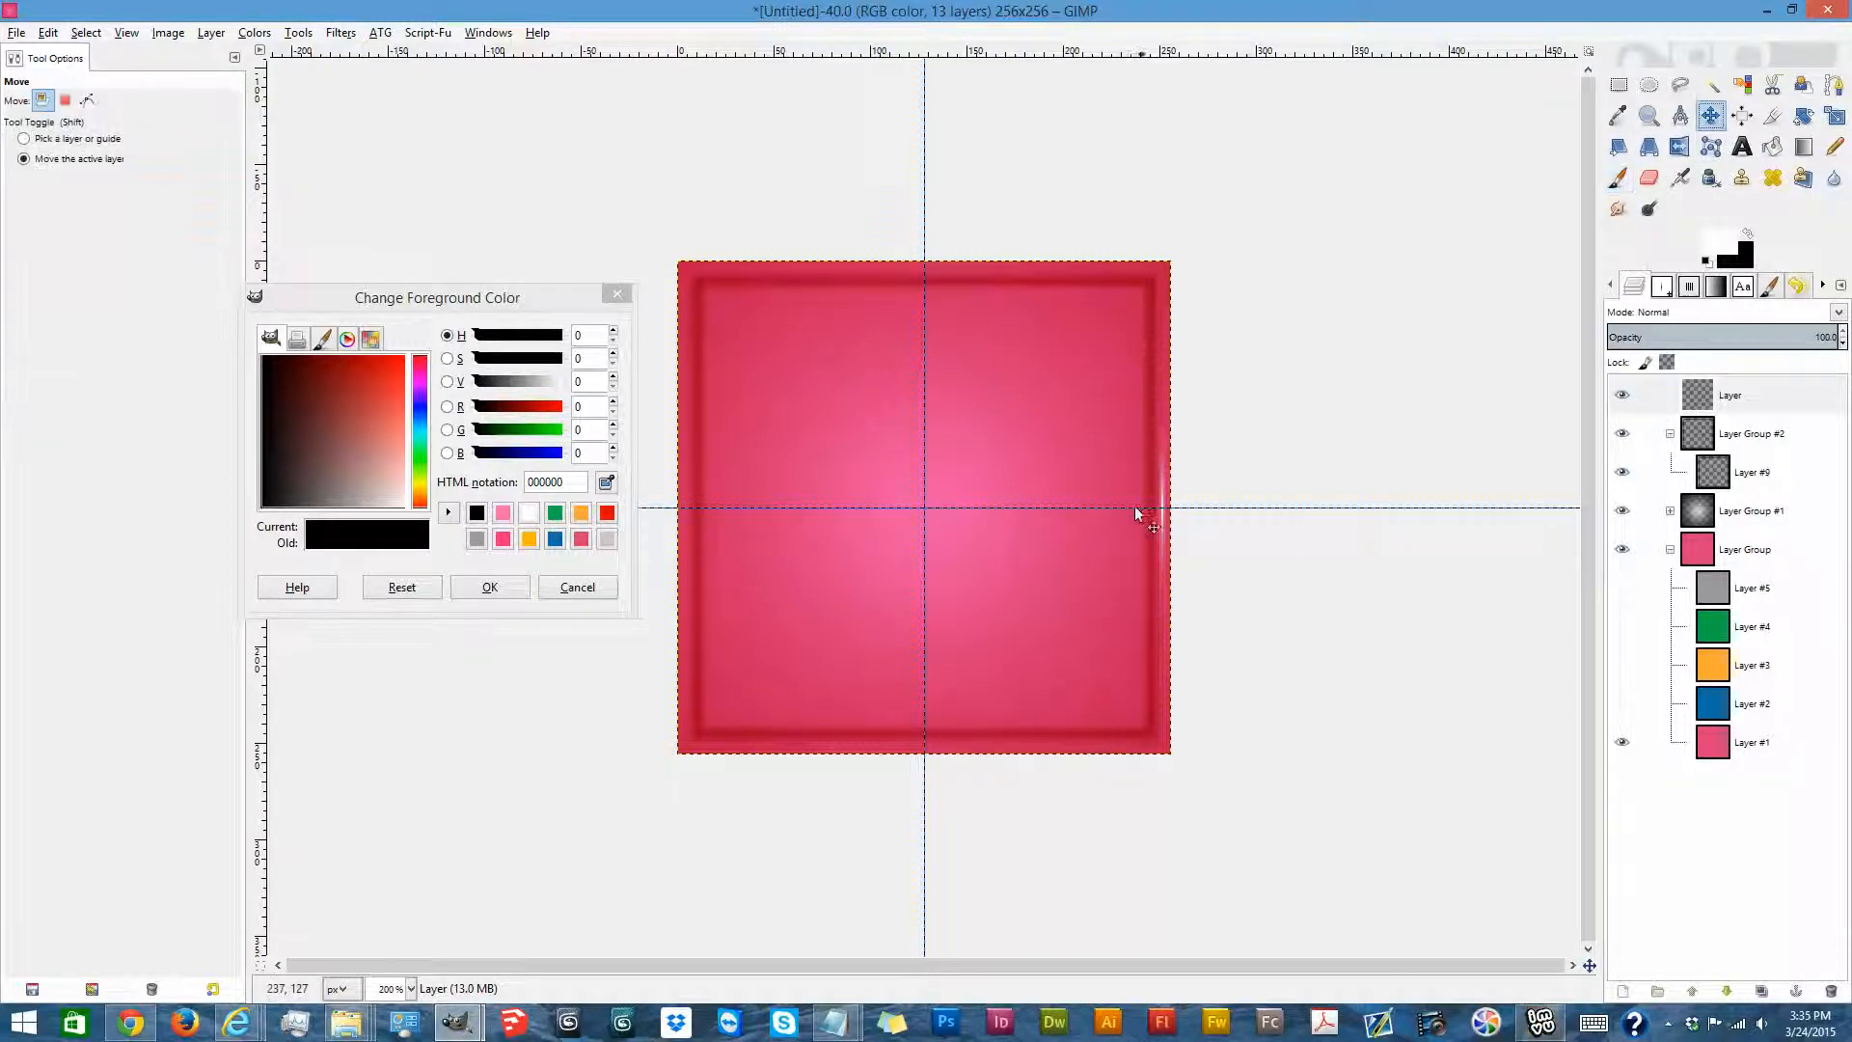
drag(1138, 512, 1146, 518)
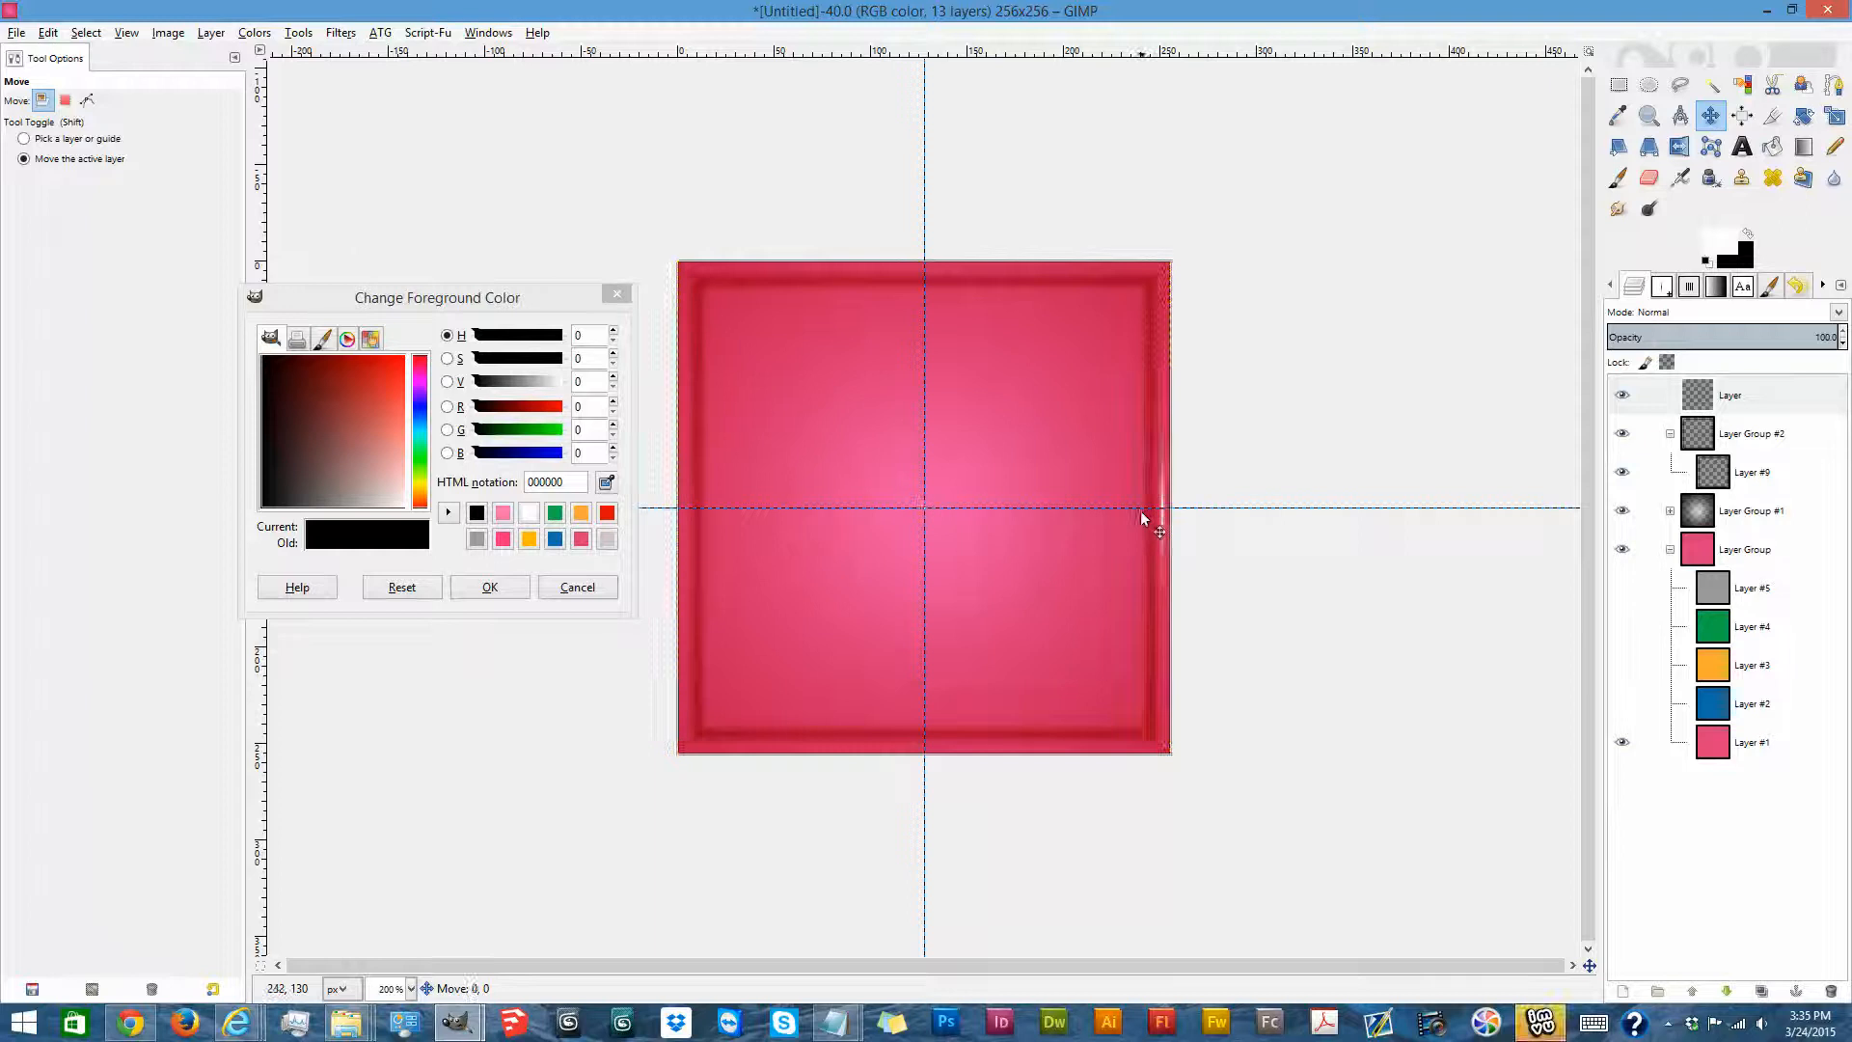
click(211, 33)
click(258, 379)
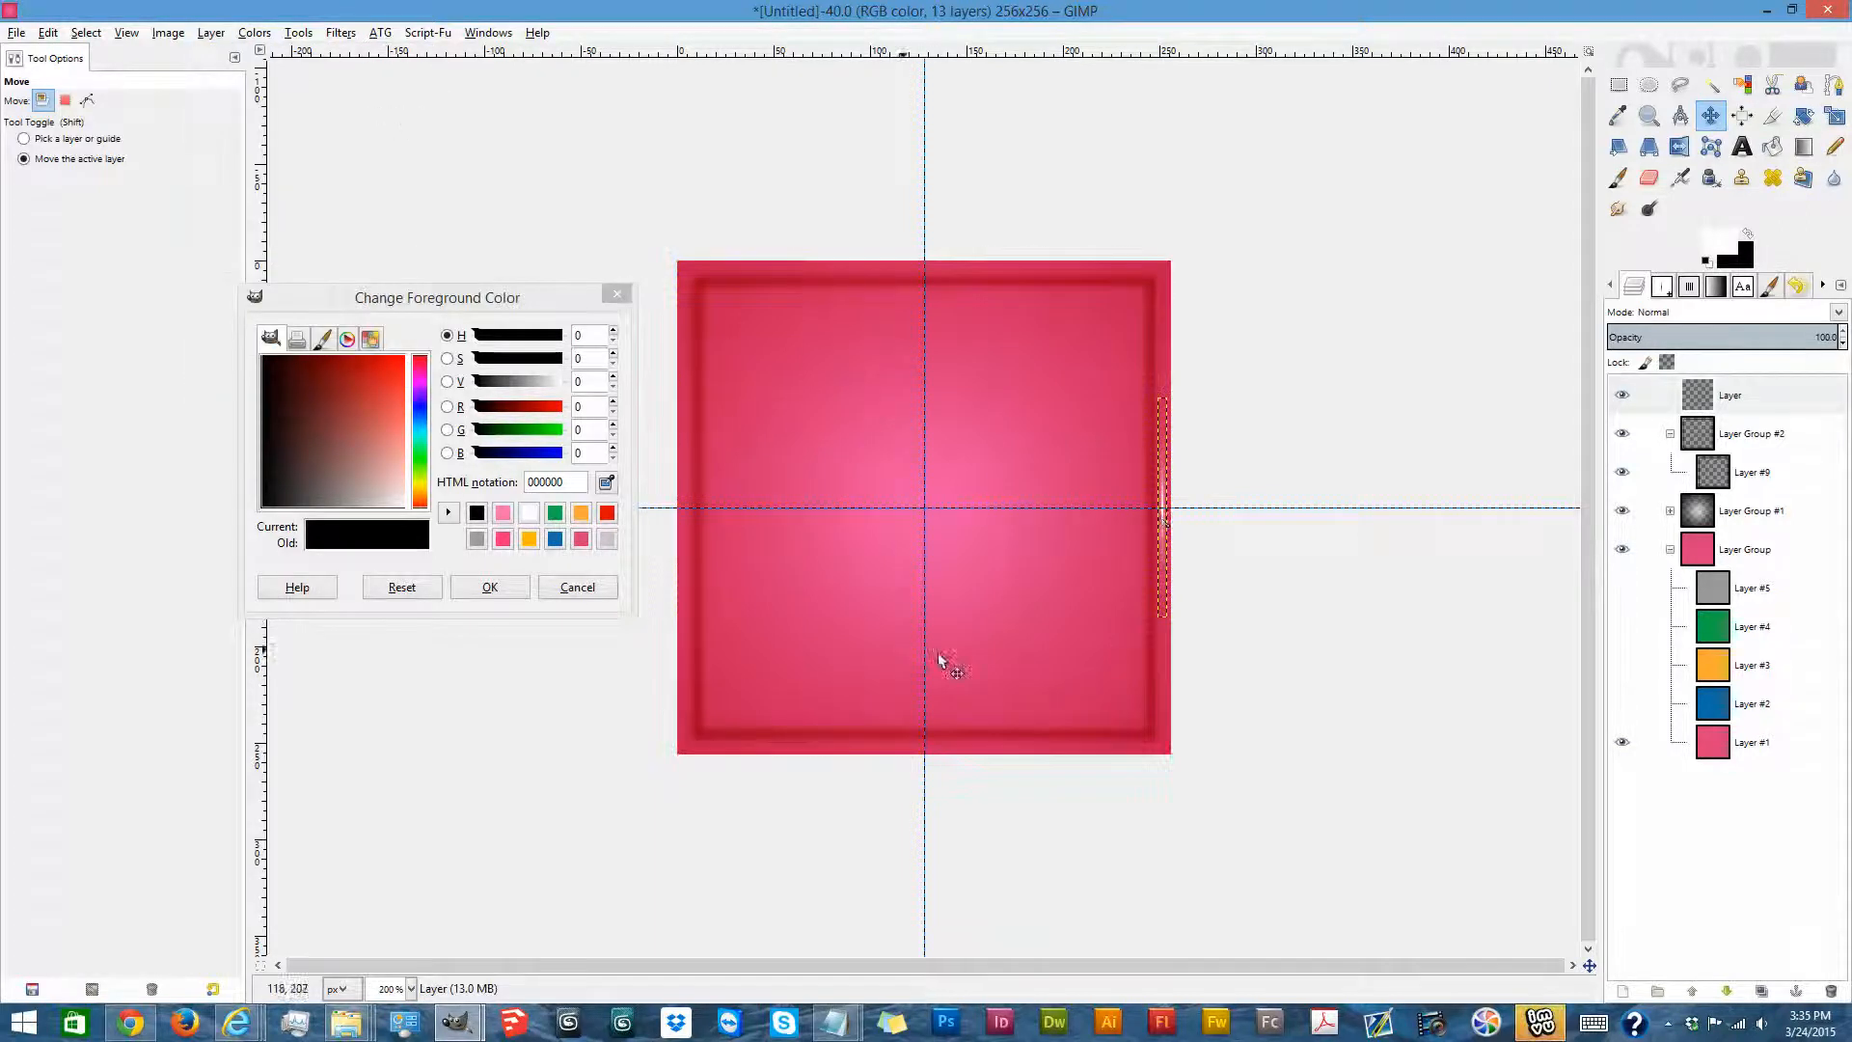
drag(1163, 522, 1162, 519)
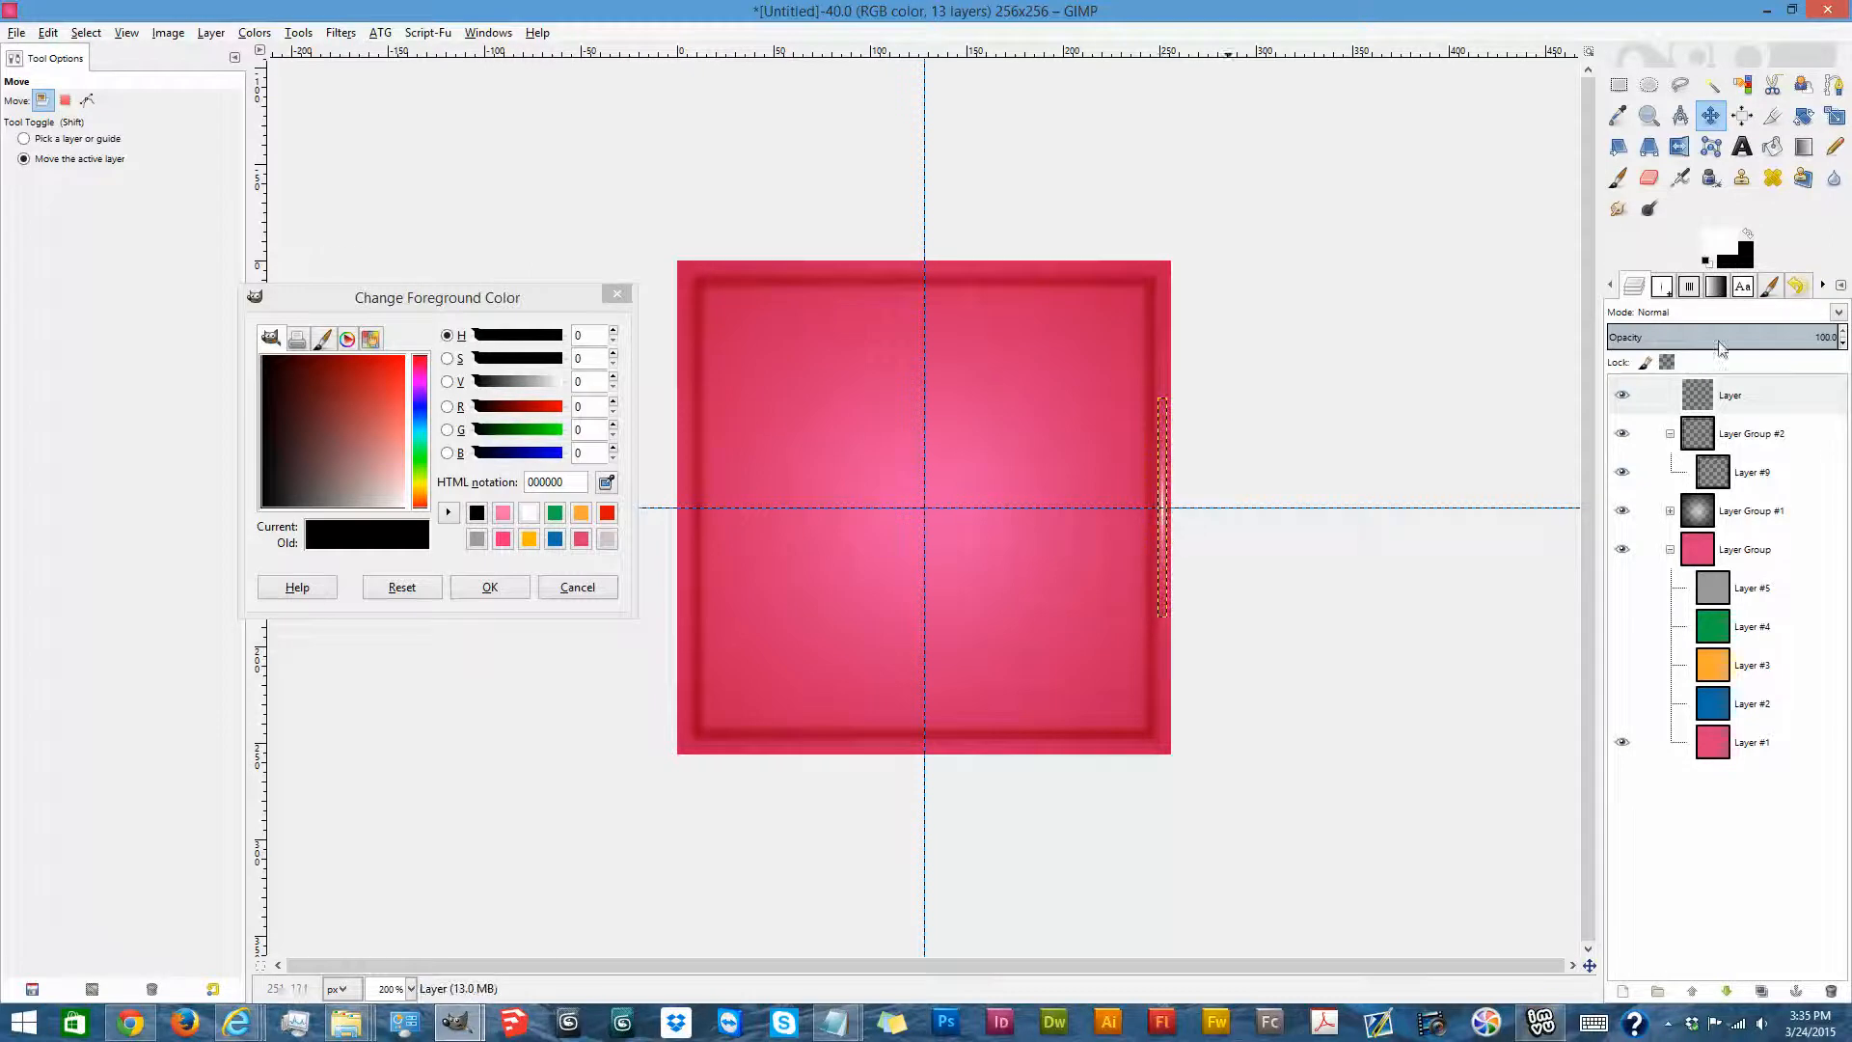
Scale the highlight vertically at both ends to about 239 px tall, keeping its 5 px width, and expand its layer to image size.
click(1834, 116)
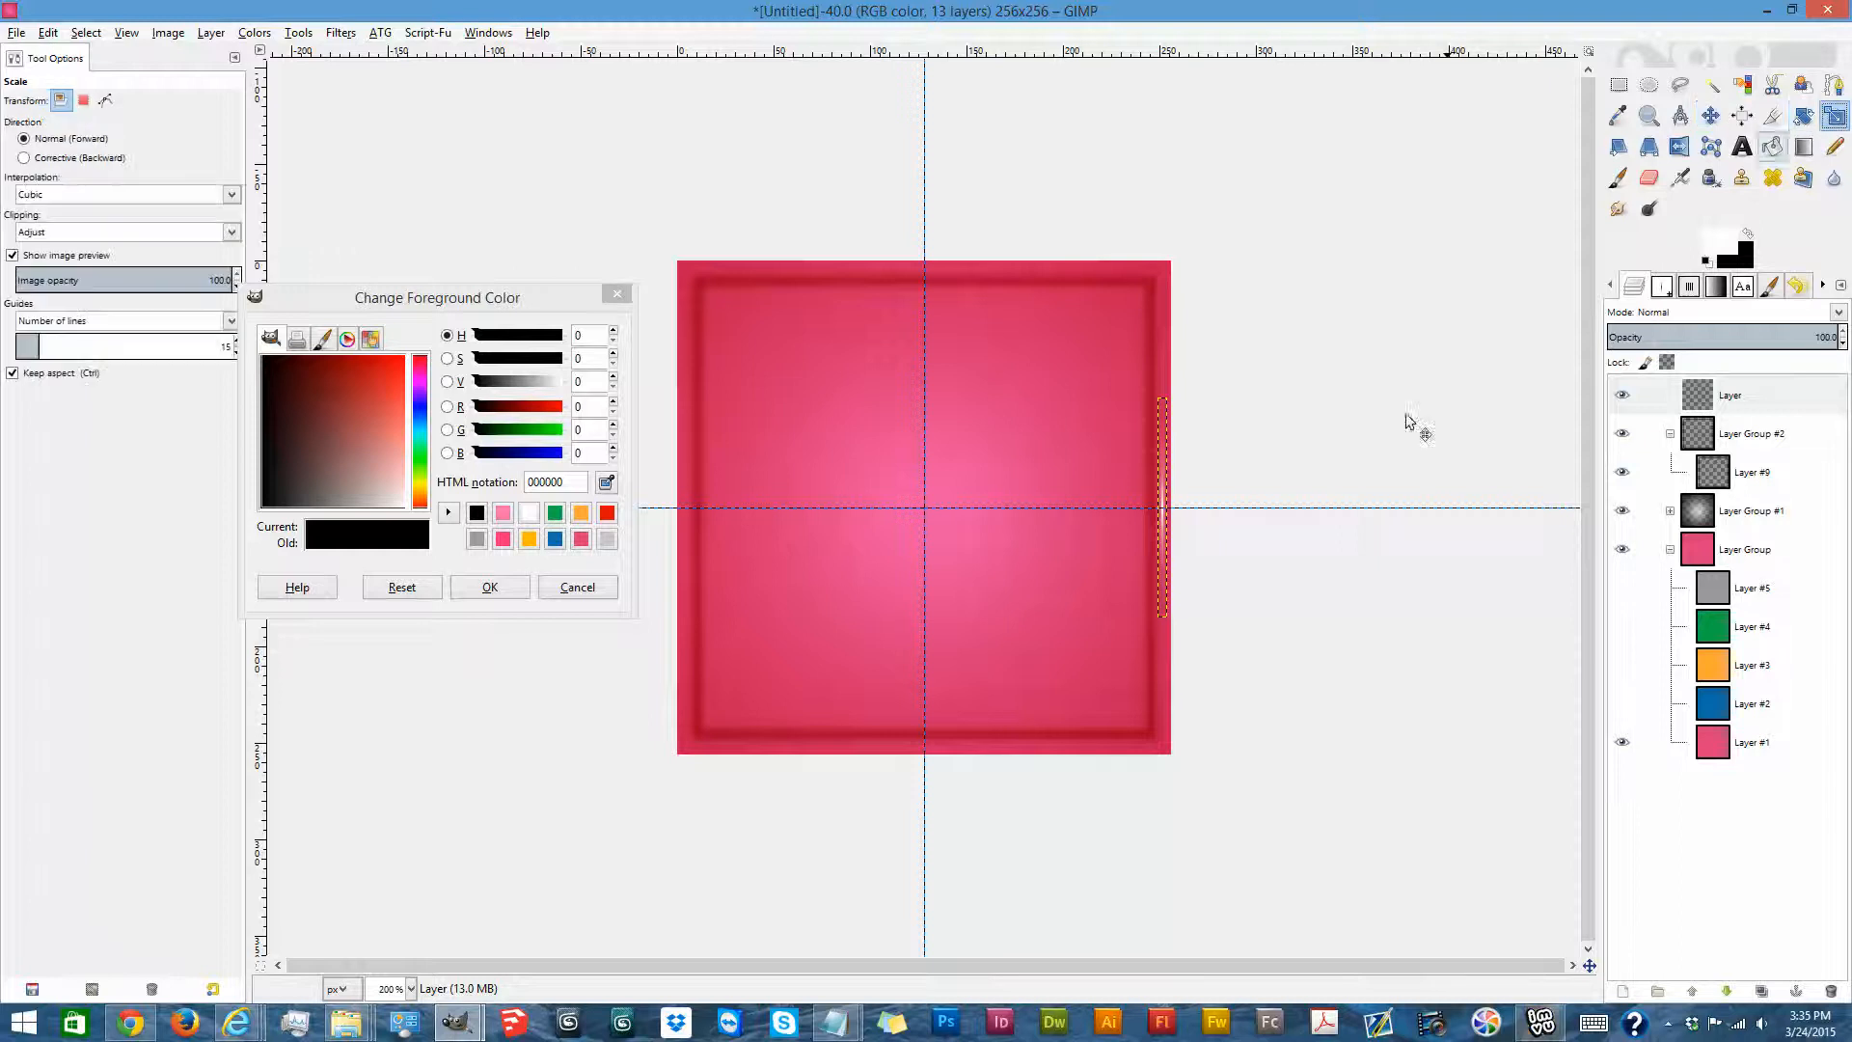
click(1169, 591)
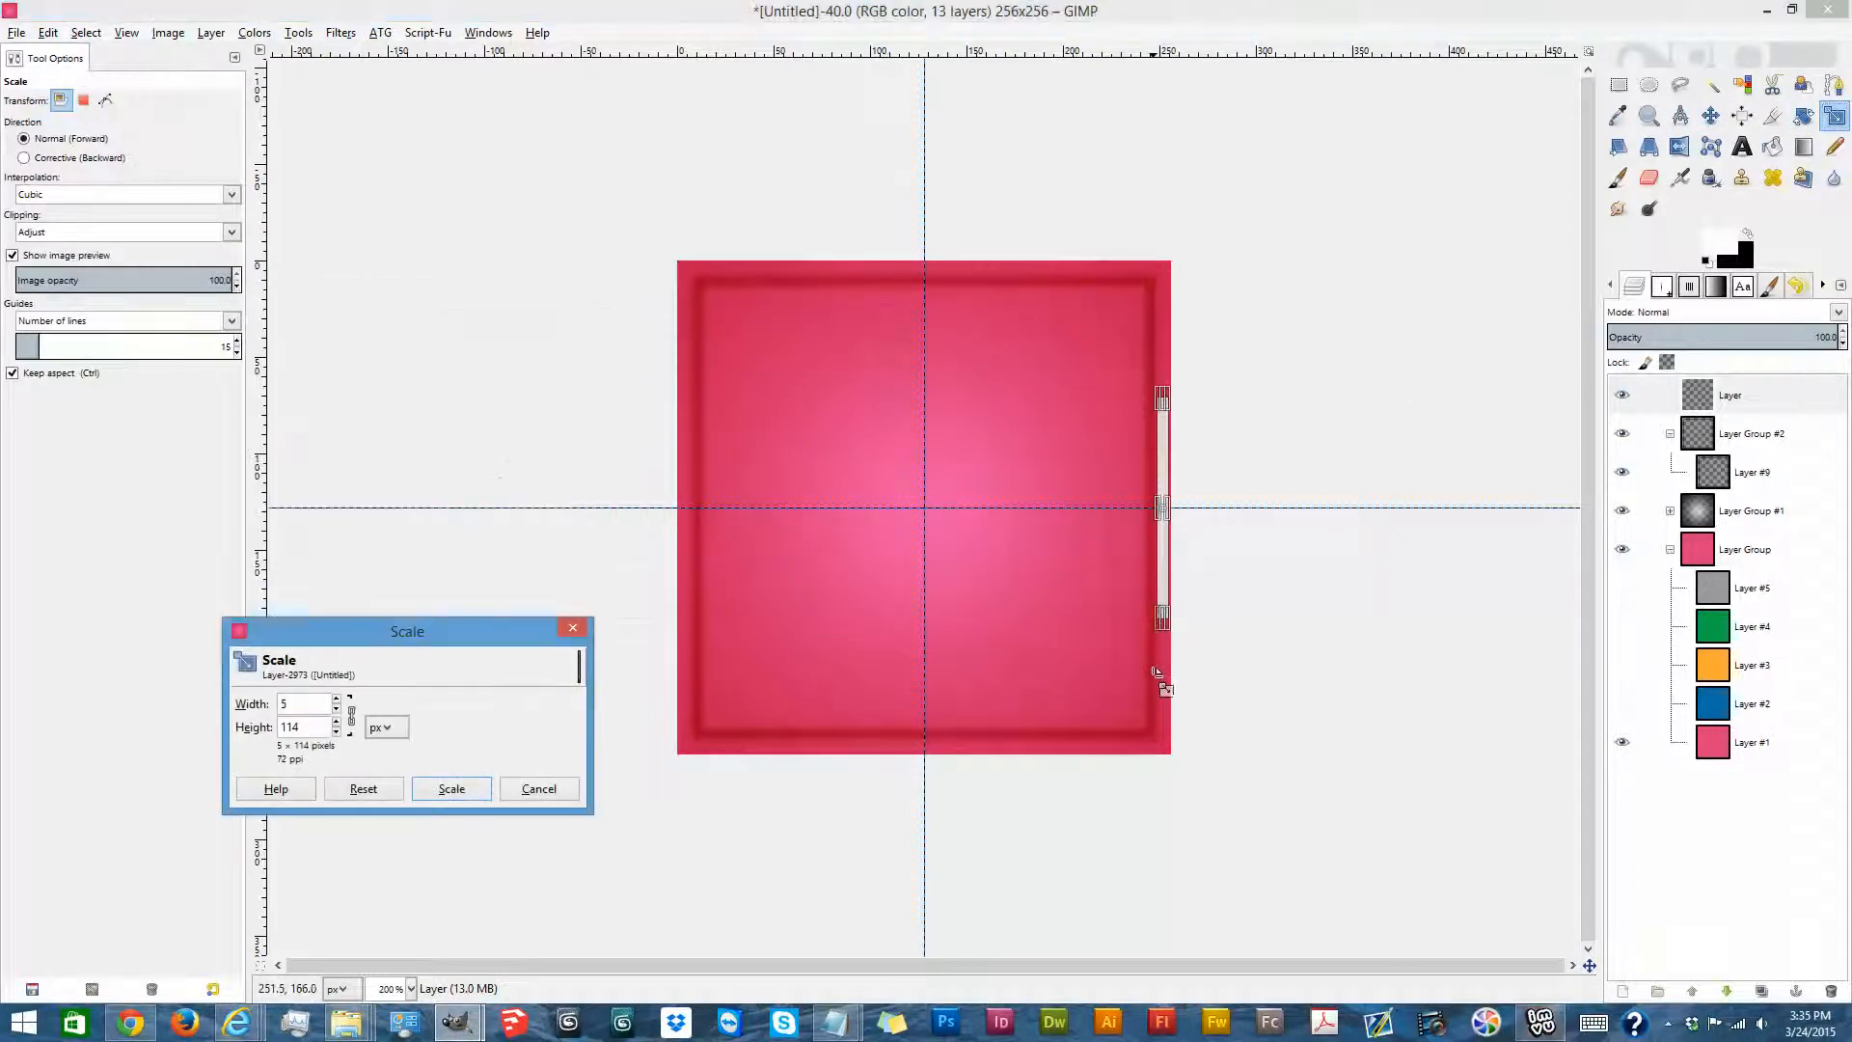
drag(1163, 625, 1162, 740)
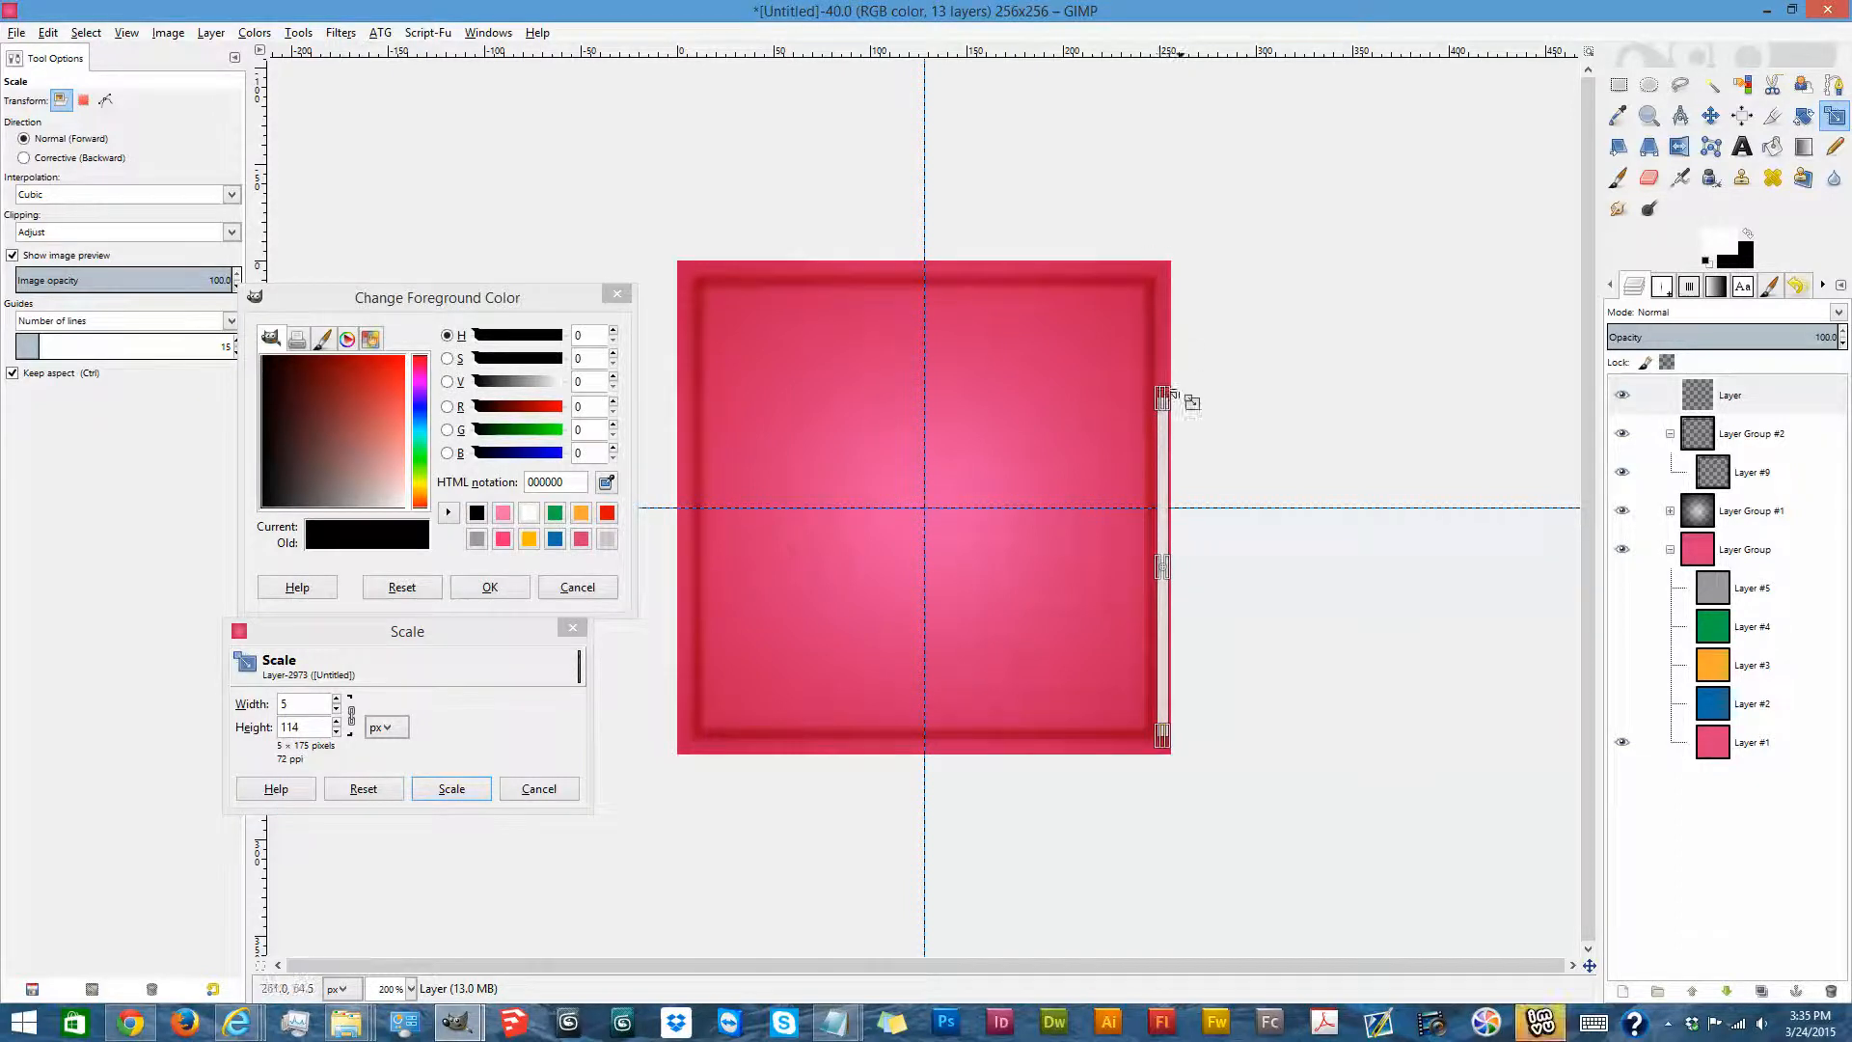
drag(1161, 398, 1161, 279)
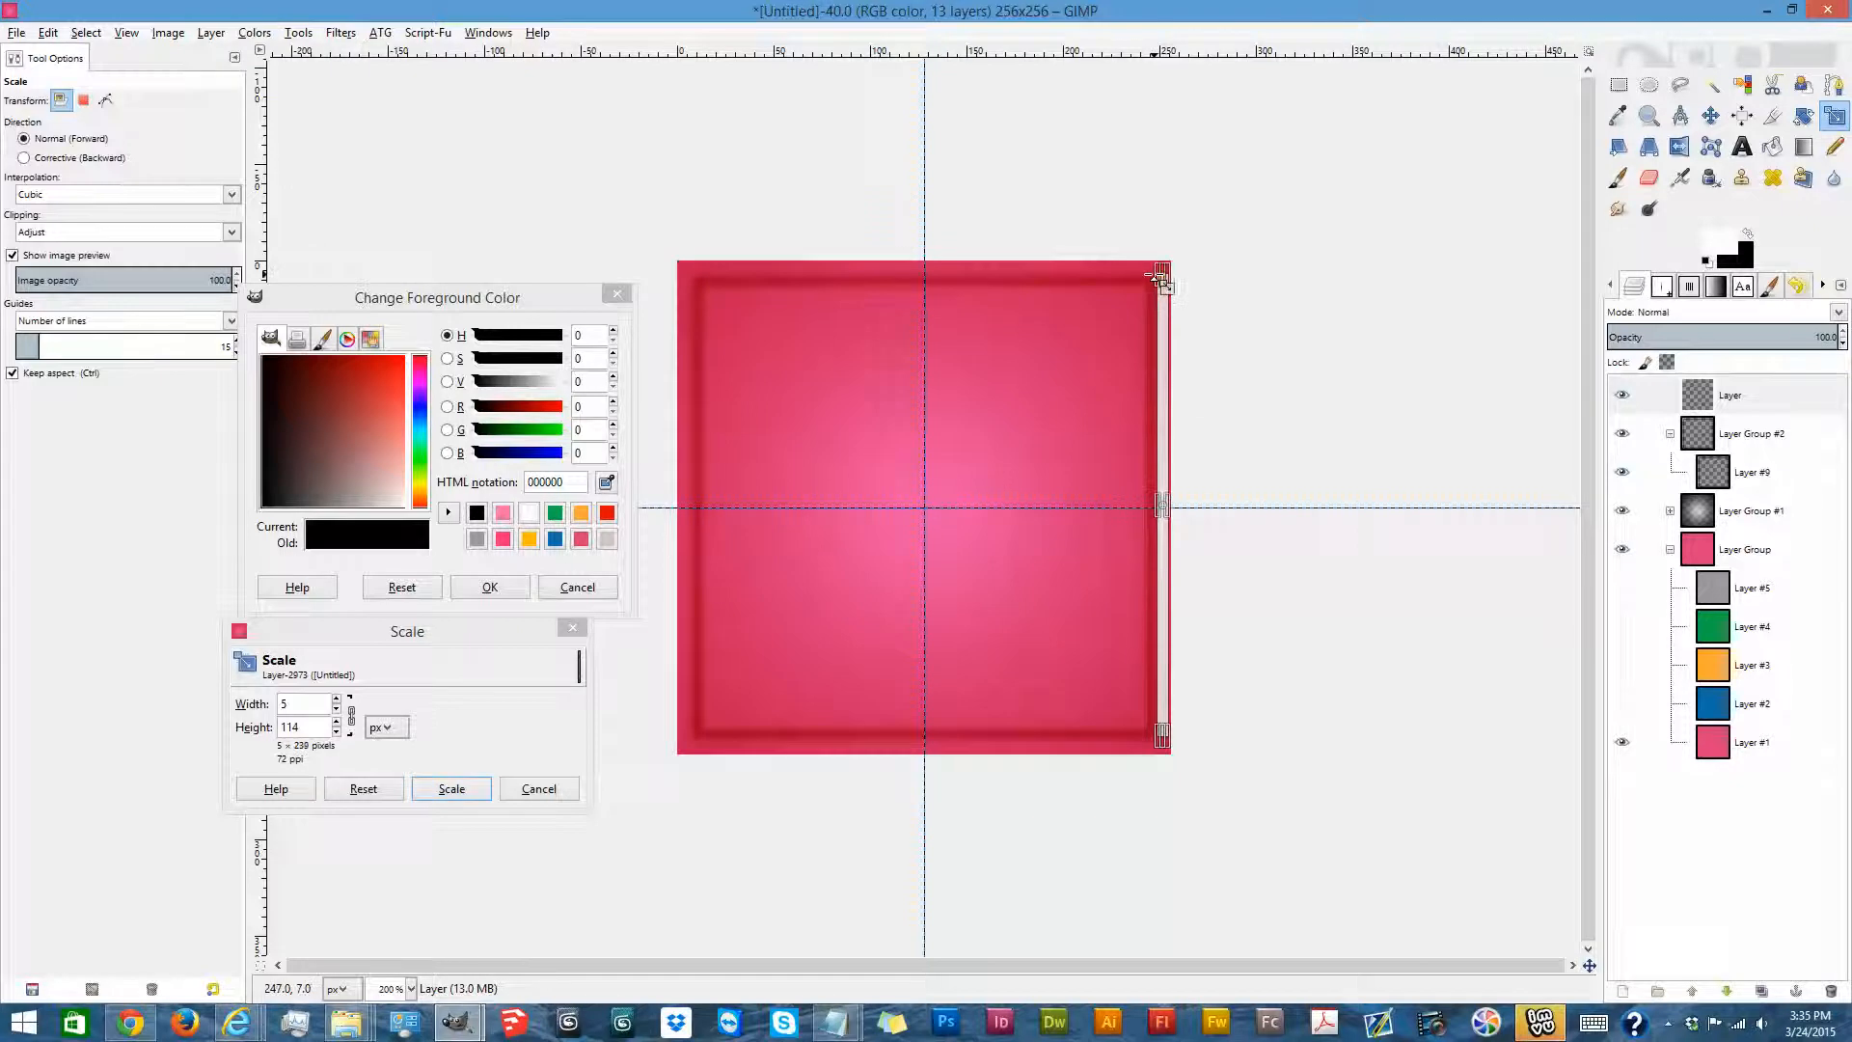
click(449, 789)
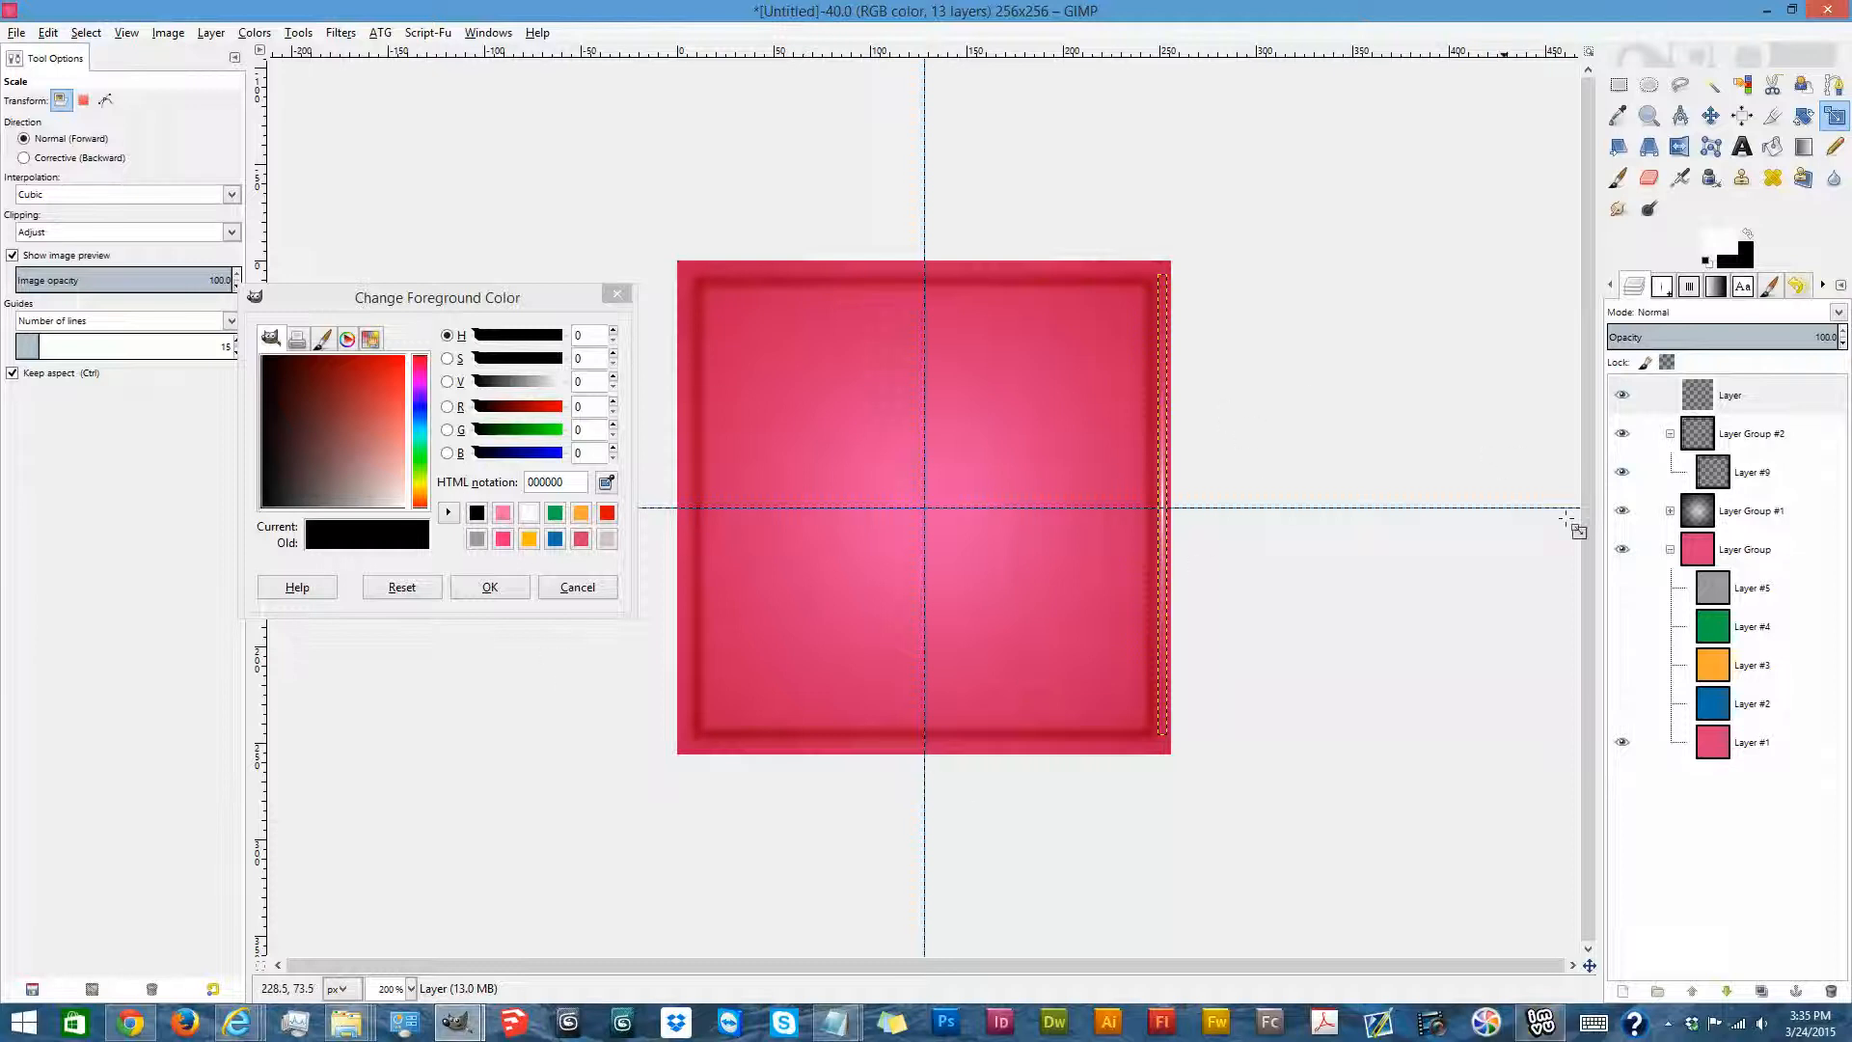
right_click(1728, 405)
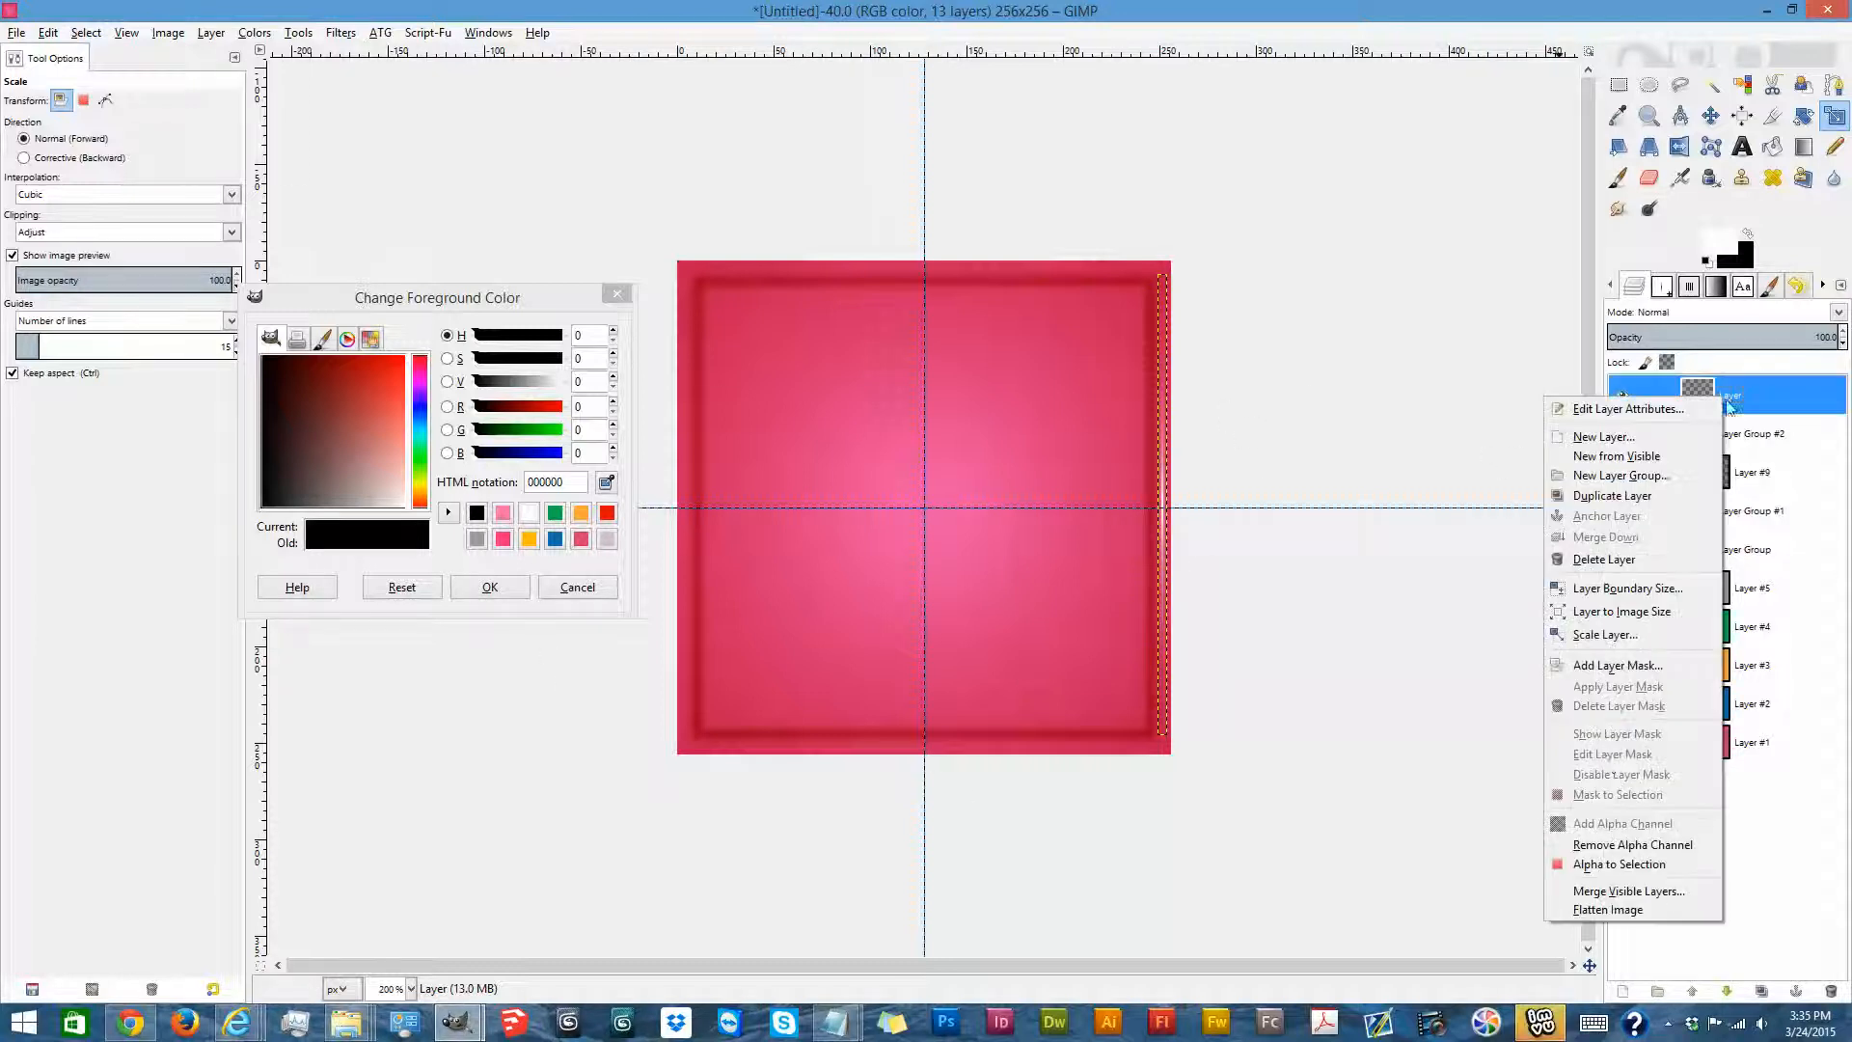
click(1606, 612)
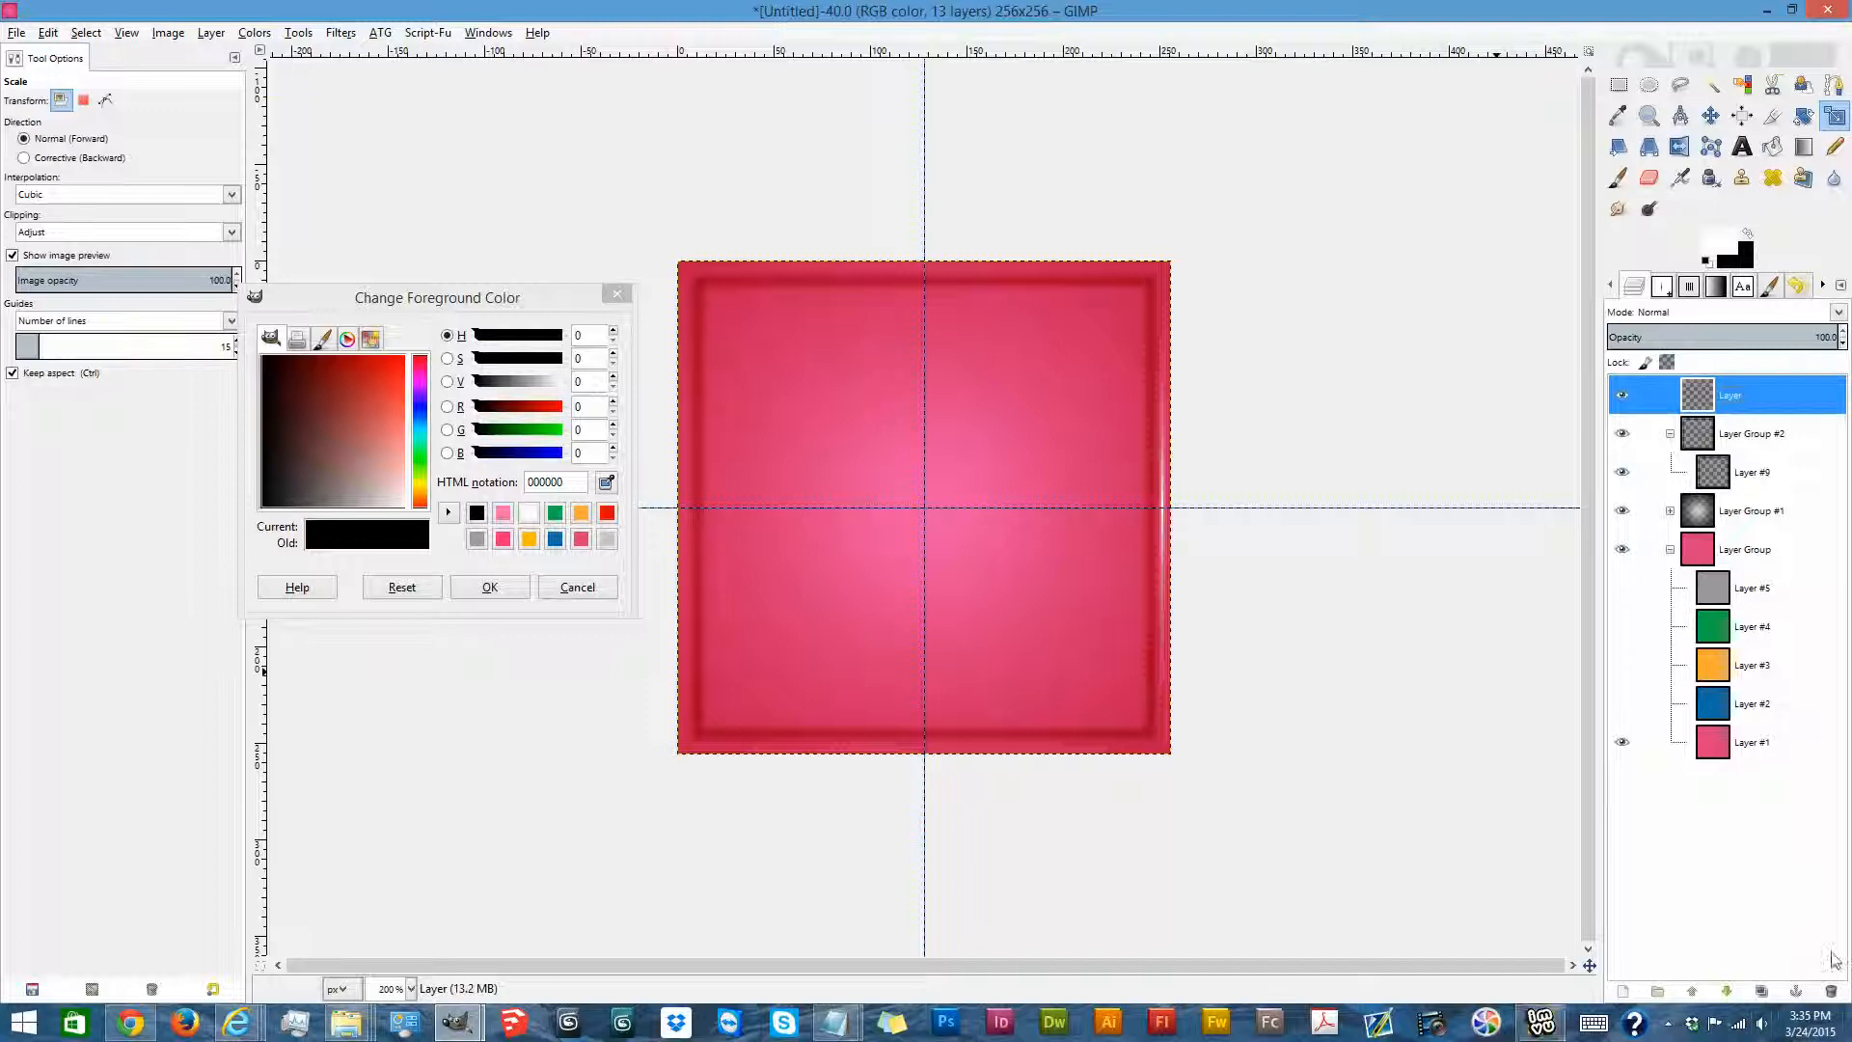
Duplicate the highlight layer and flip the copy horizontally onto the image's left border.
click(1761, 991)
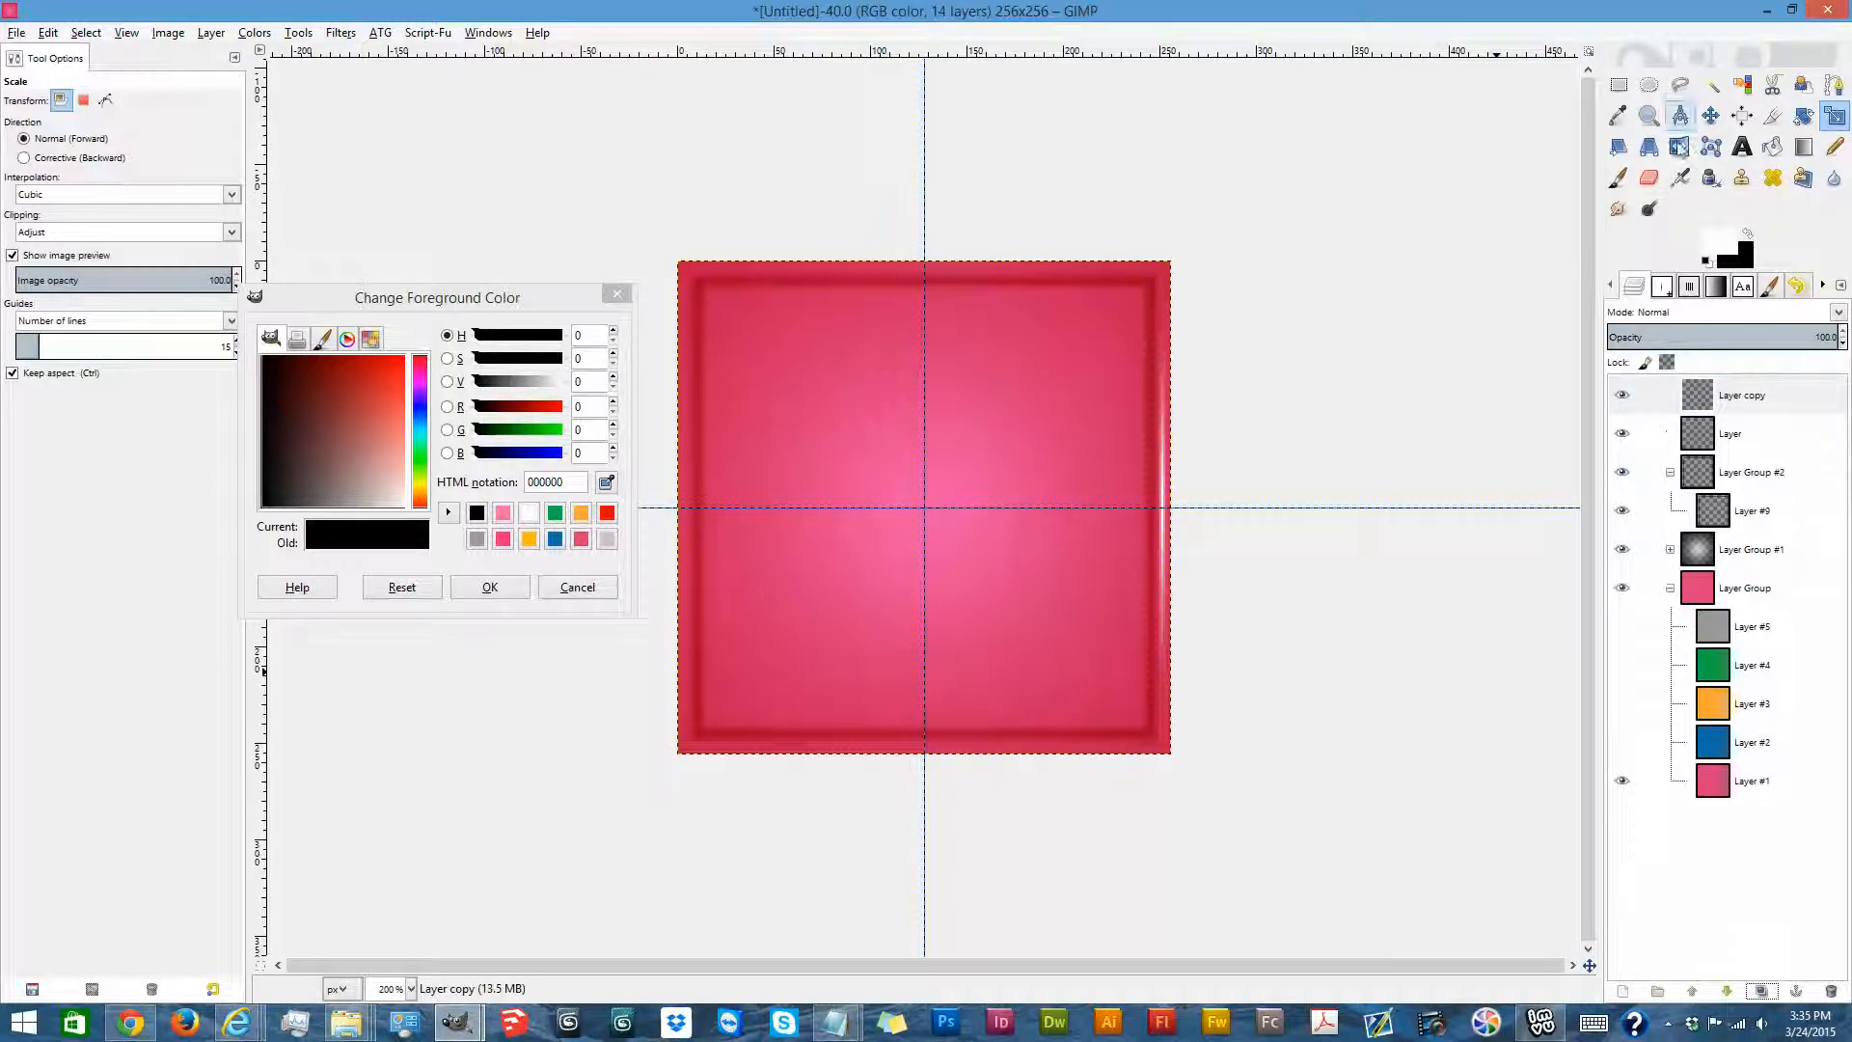
click(1679, 147)
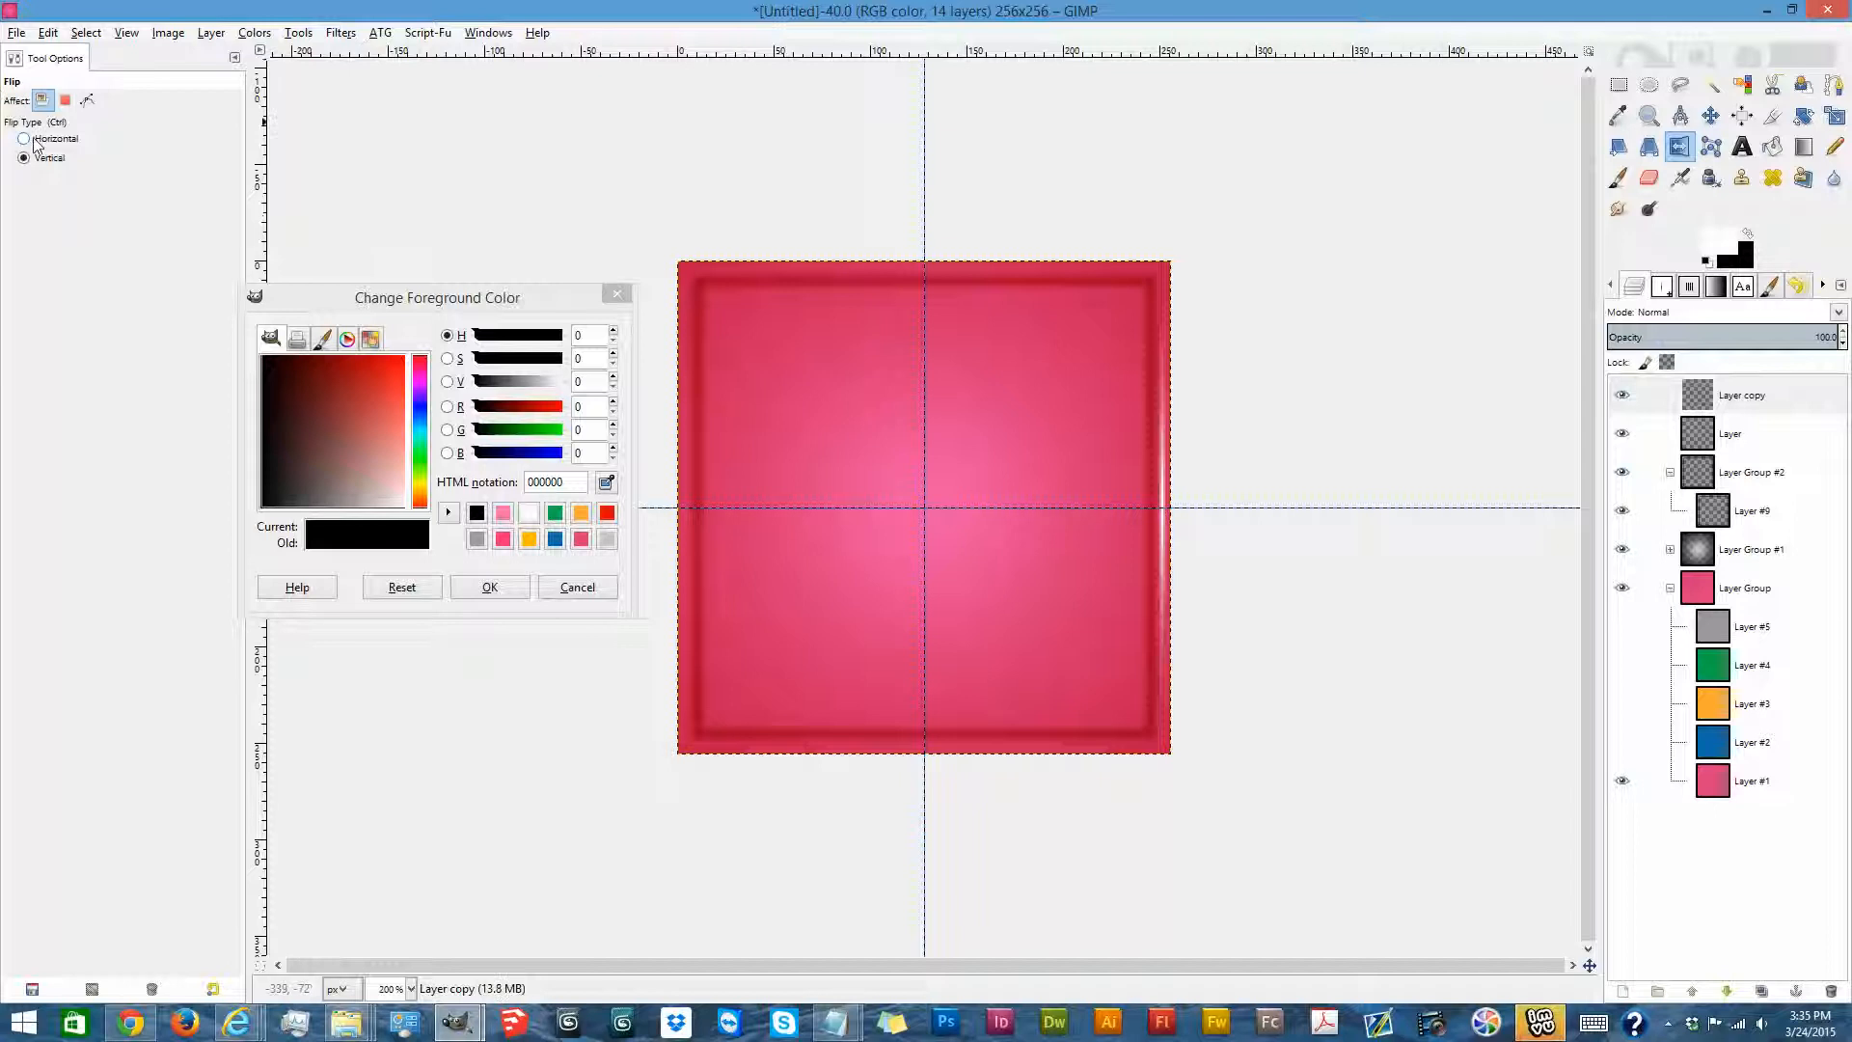
click(1324, 237)
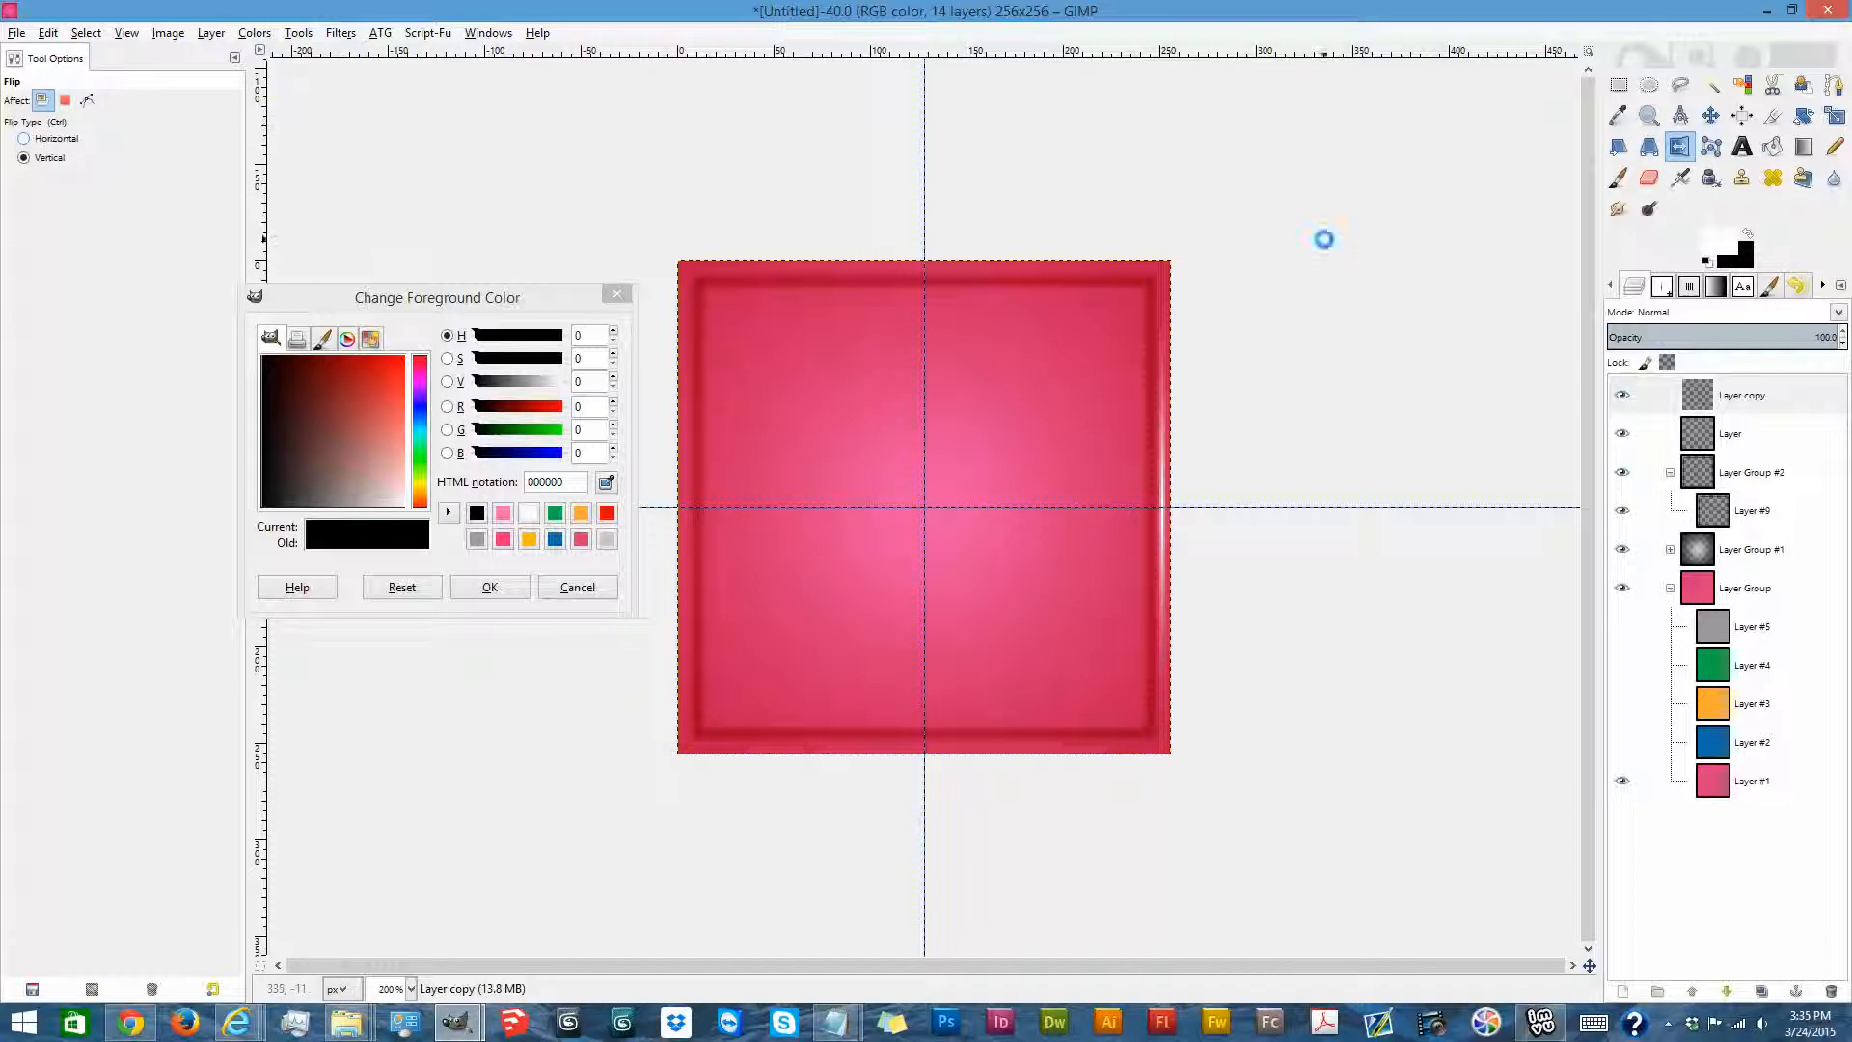
click(56, 141)
click(1410, 328)
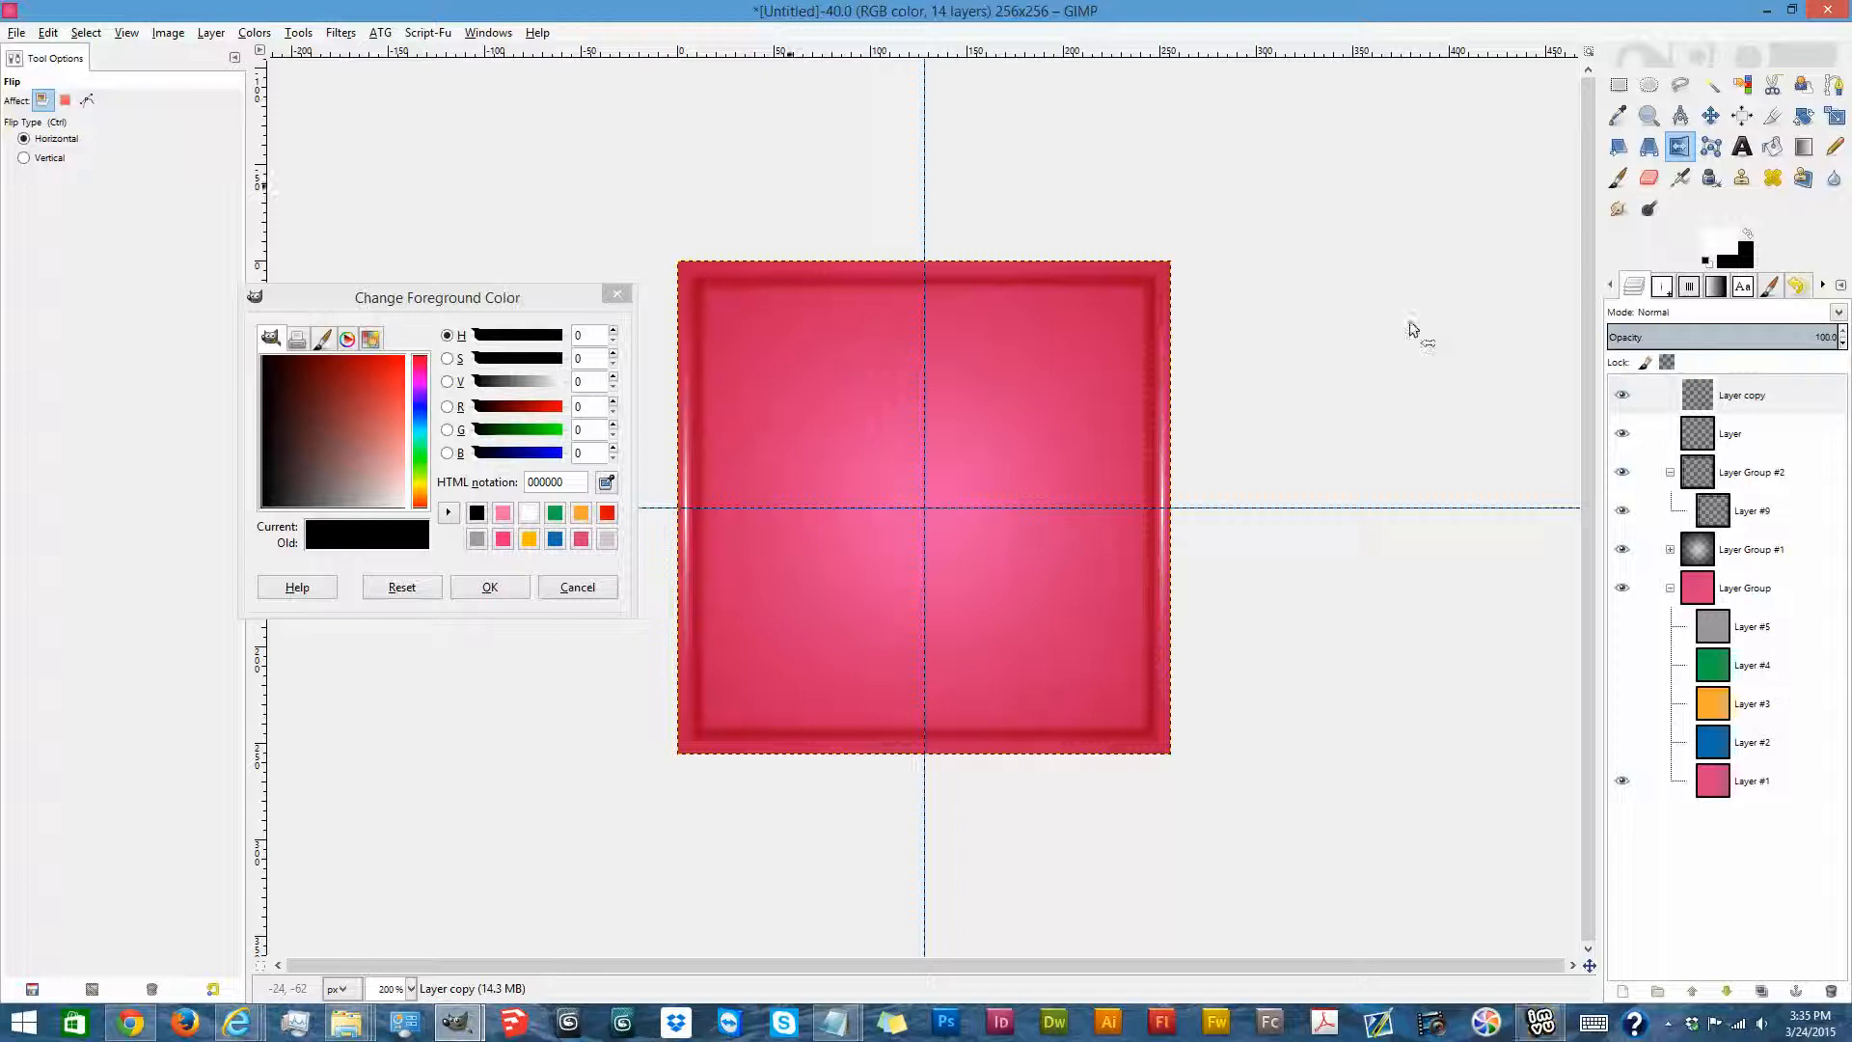
Duplicate the left highlight layer and rotate the copy 90° about the image center onto the top border.
click(1765, 994)
click(1803, 116)
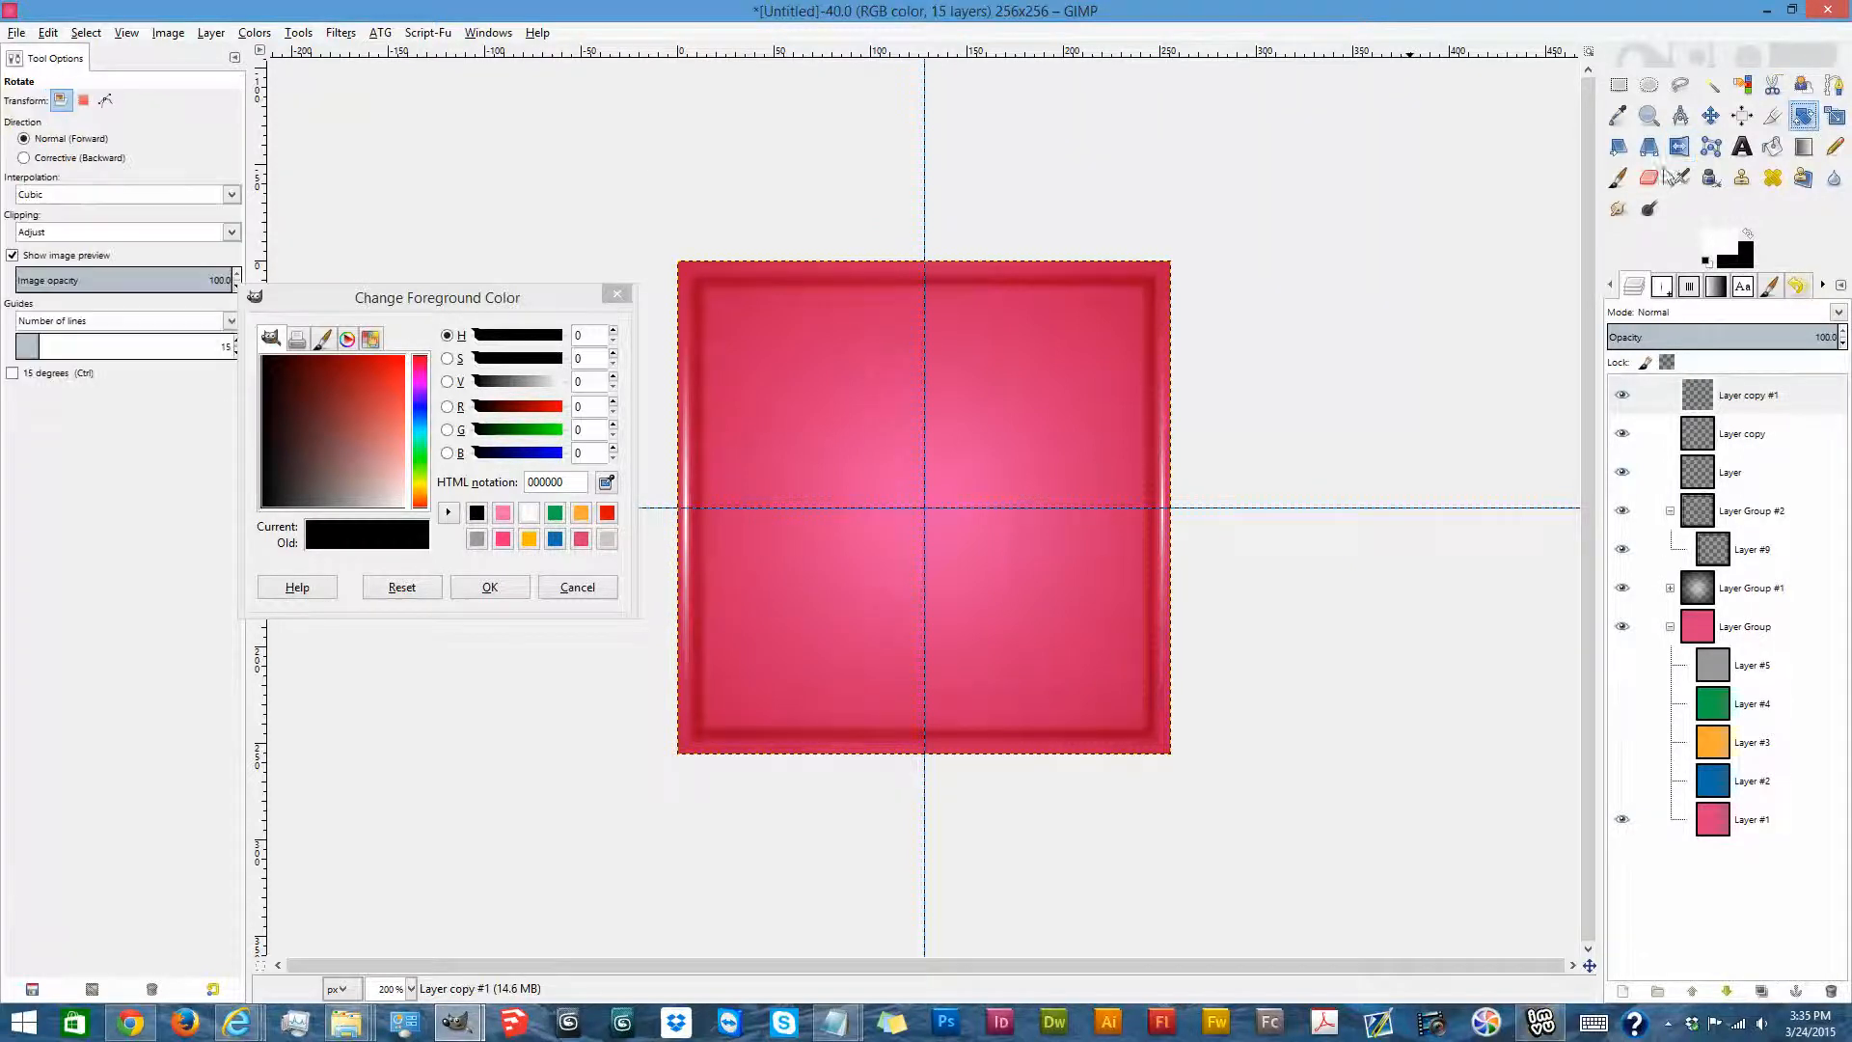
click(917, 459)
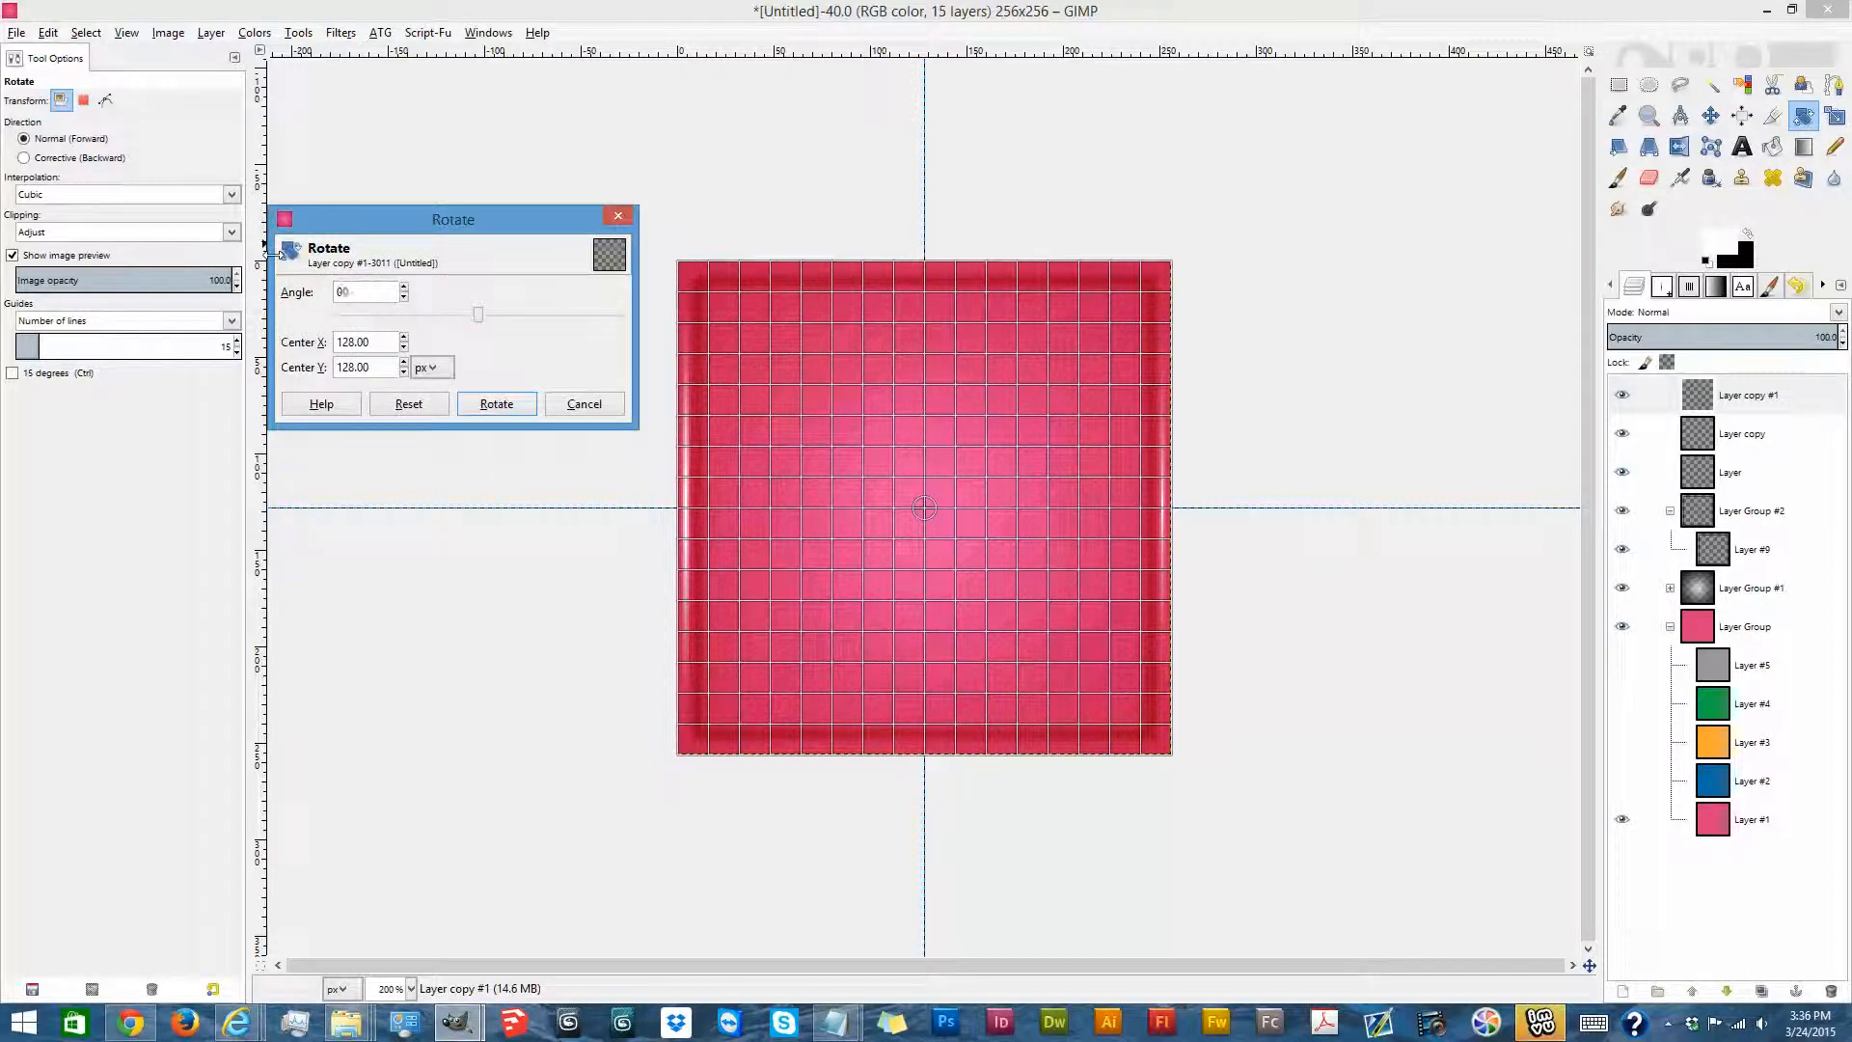
text(90)
key(Tab)
click(533, 409)
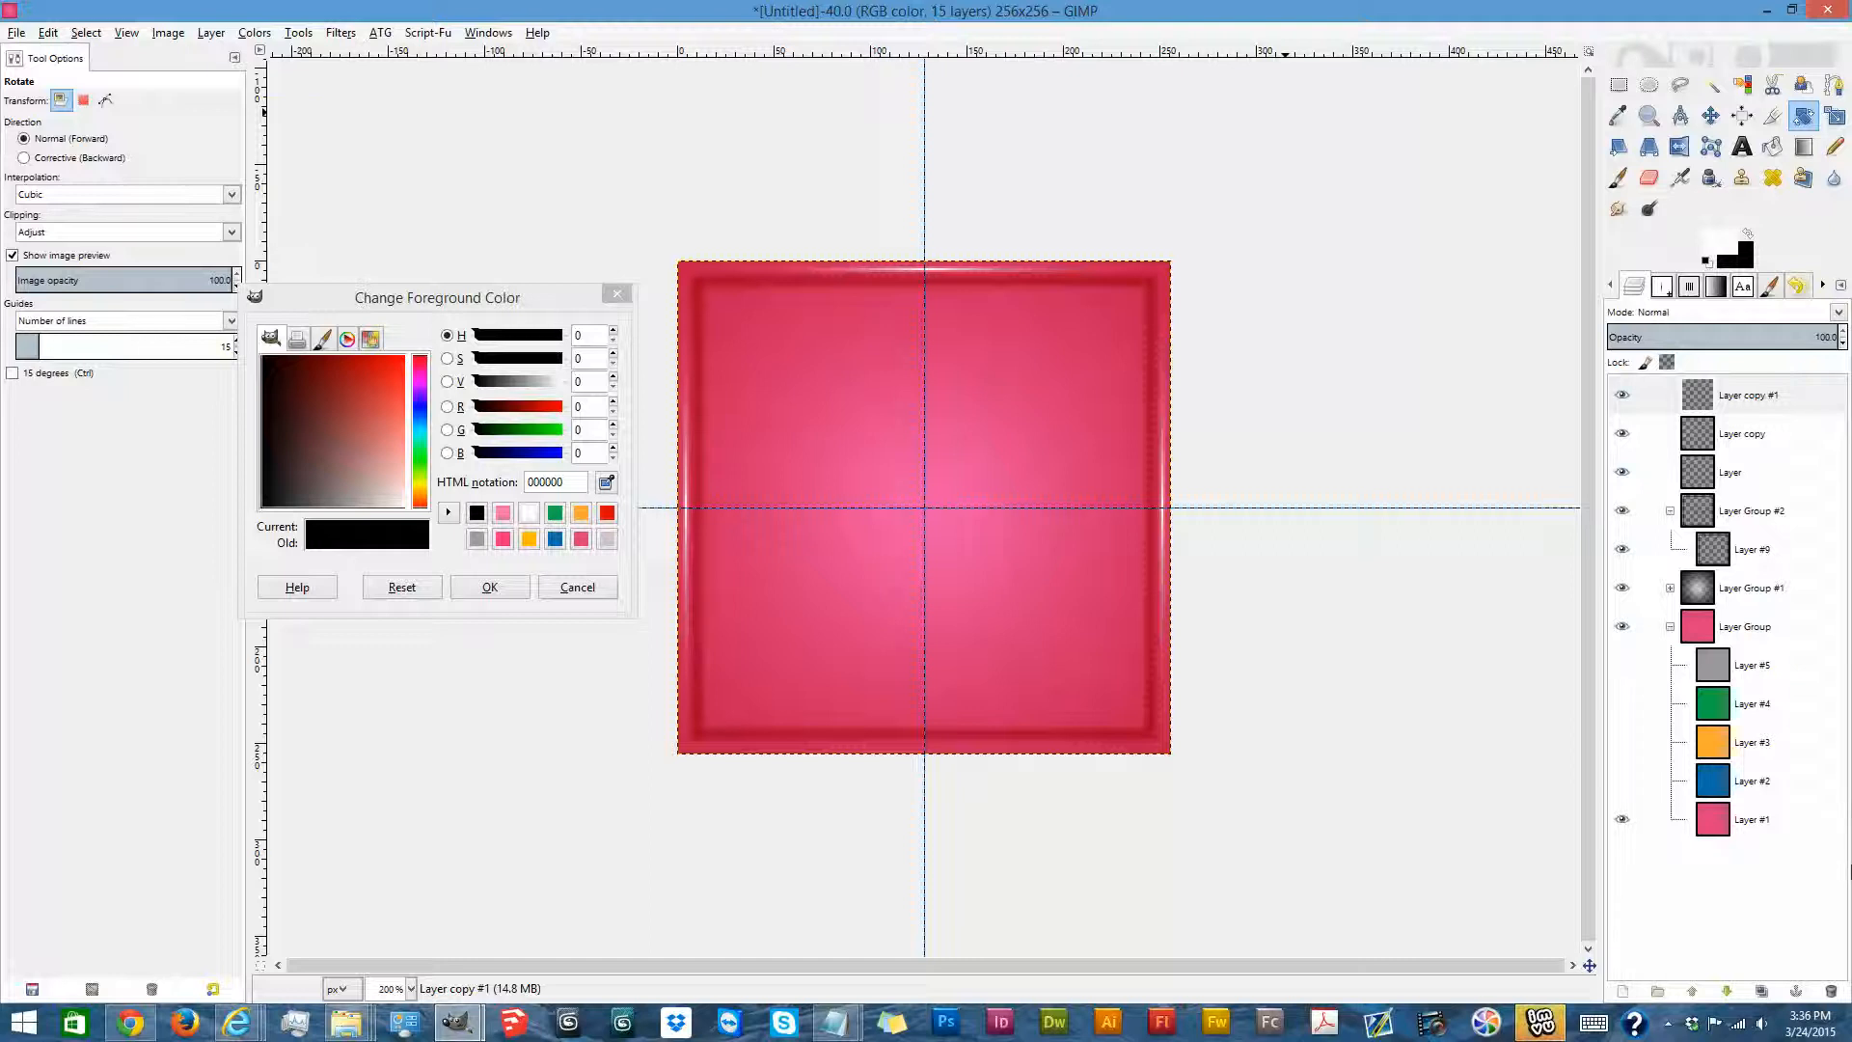
Duplicate the top highlight layer and flip the copy vertically onto the image's bottom border.
click(1761, 990)
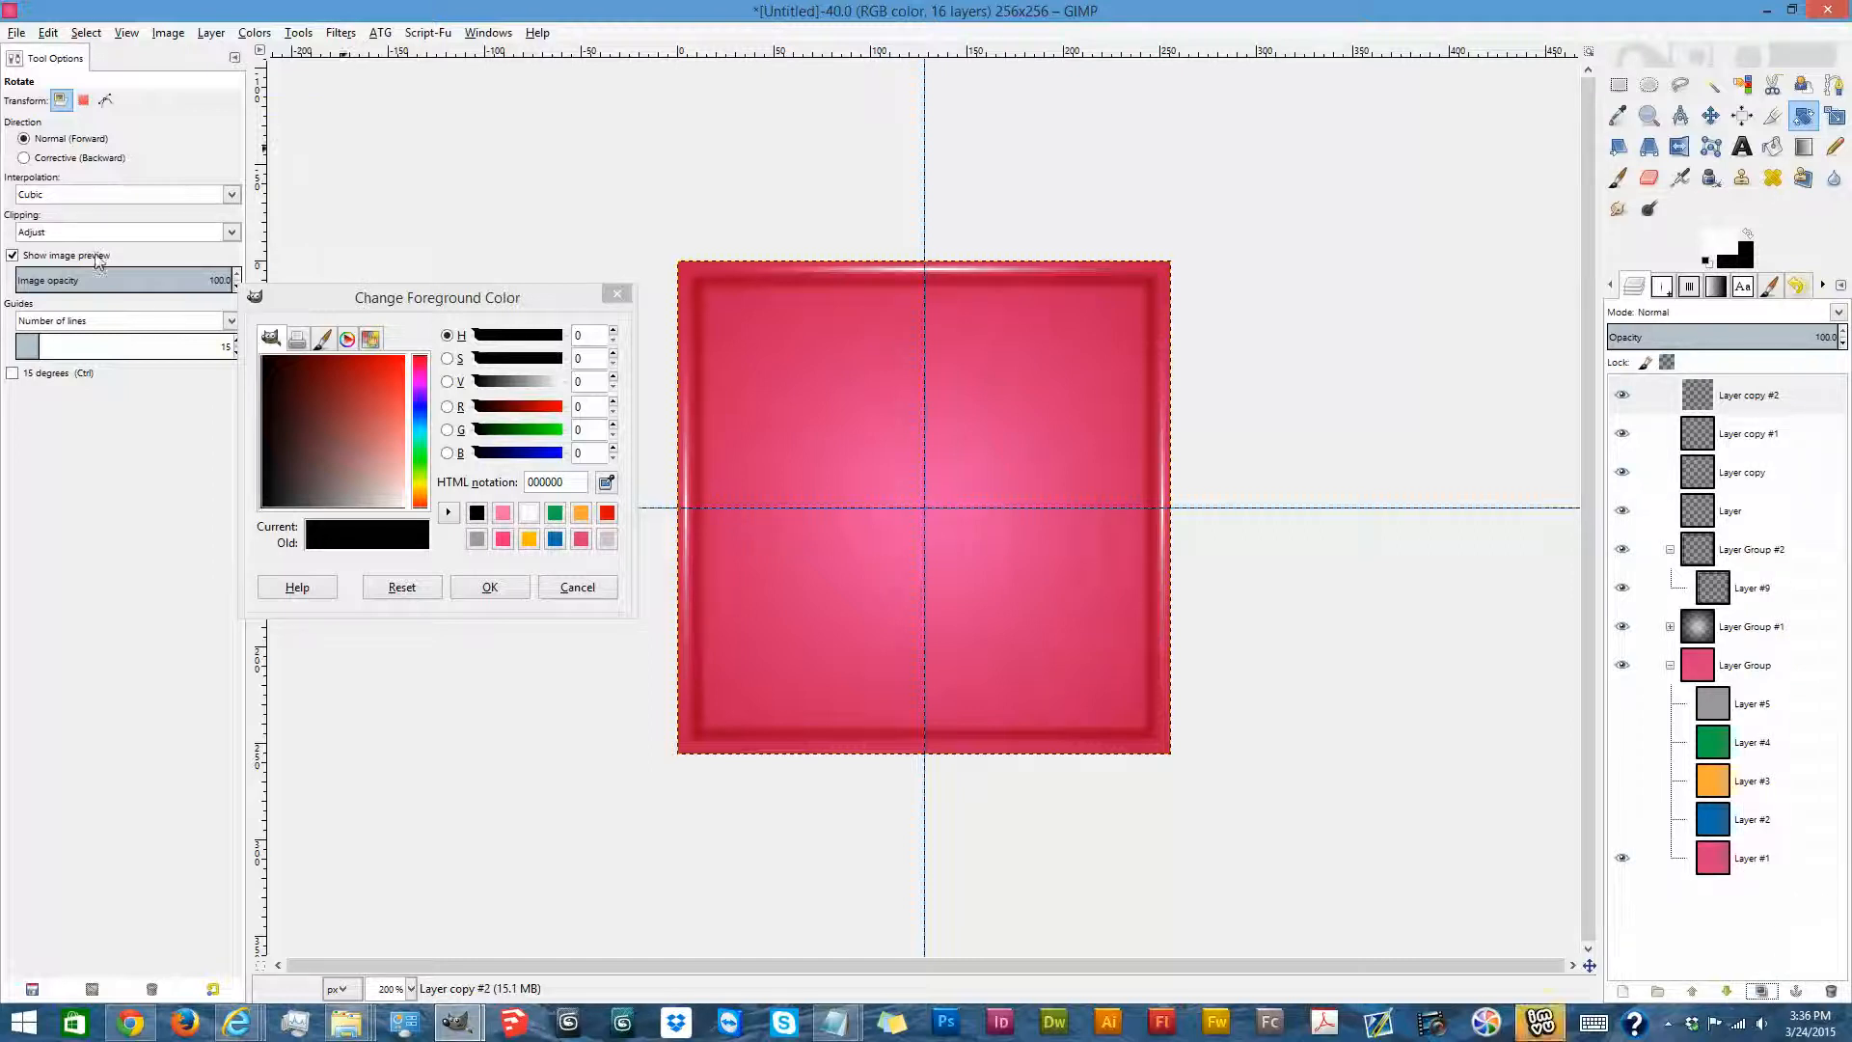
key(shift+f)
click(43, 157)
click(649, 177)
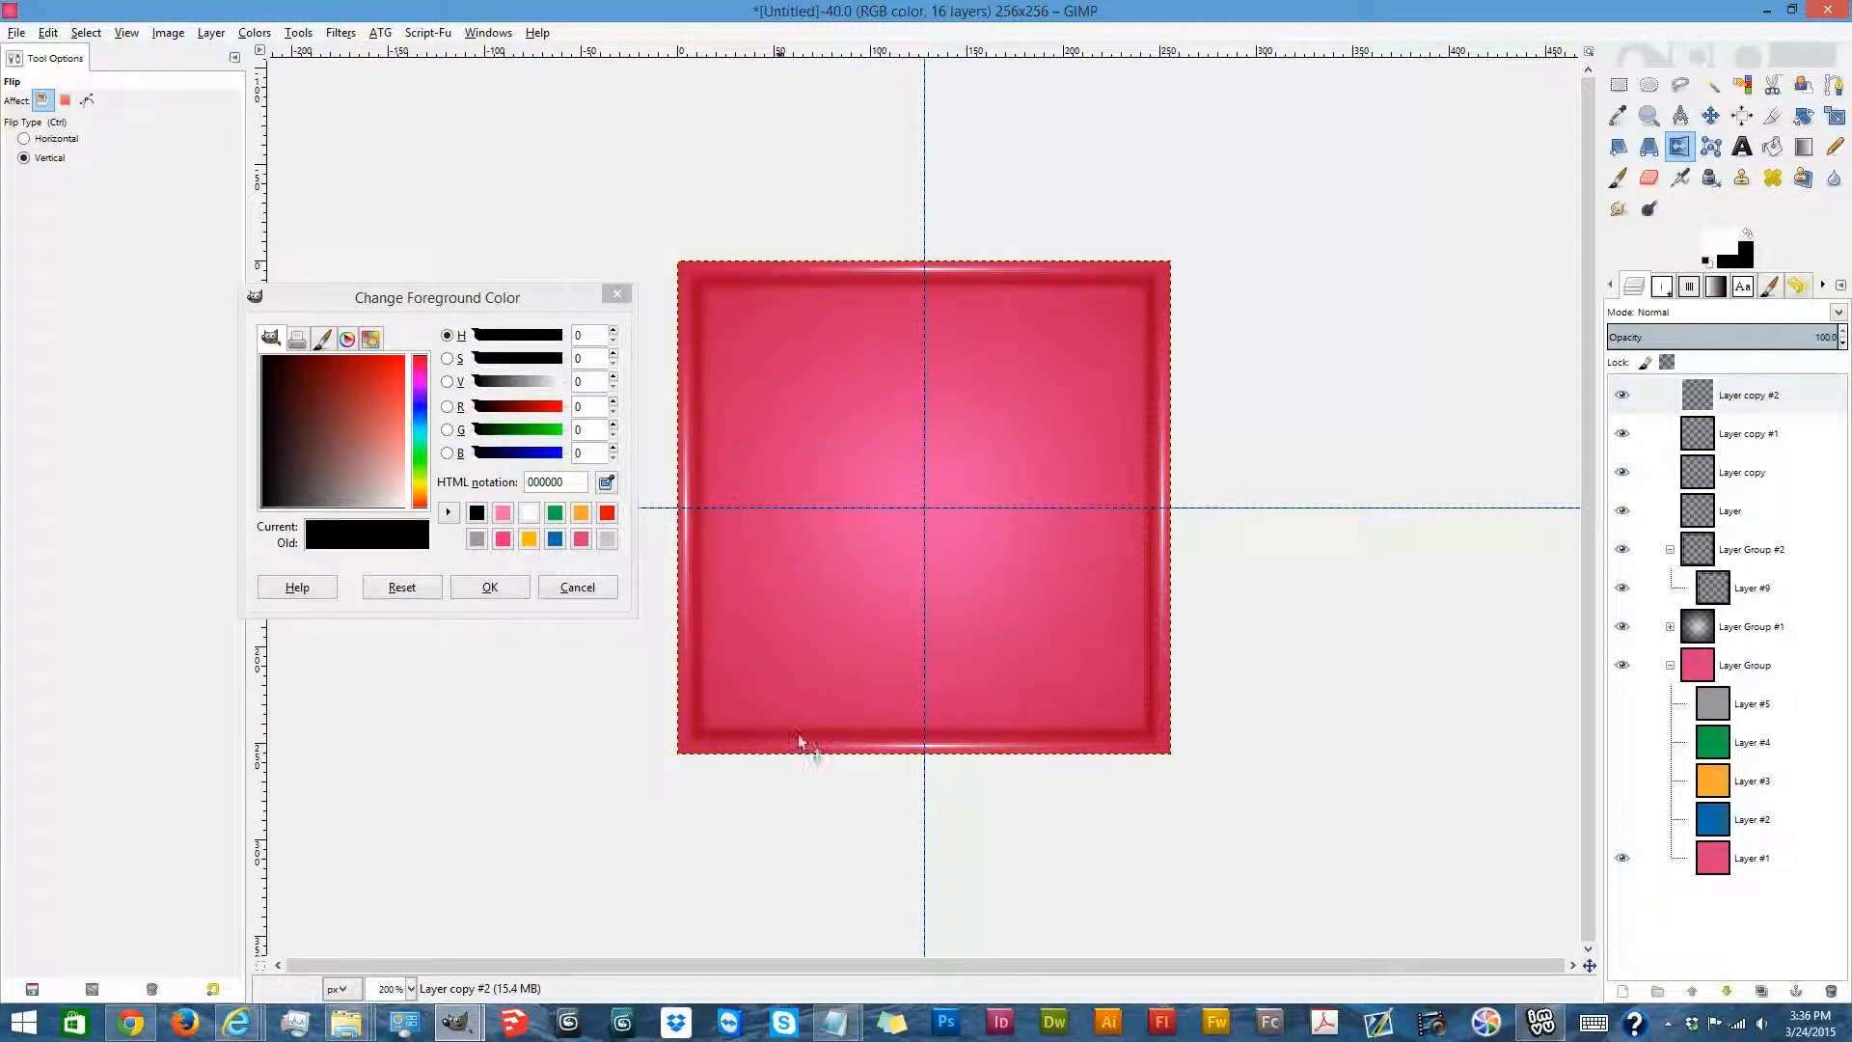
Add a transparent layer and stamp one white Paintbrush dab in the upper-left quadrant with the soft round PVC Brush 2 copy #7 at size 125.
click(411, 989)
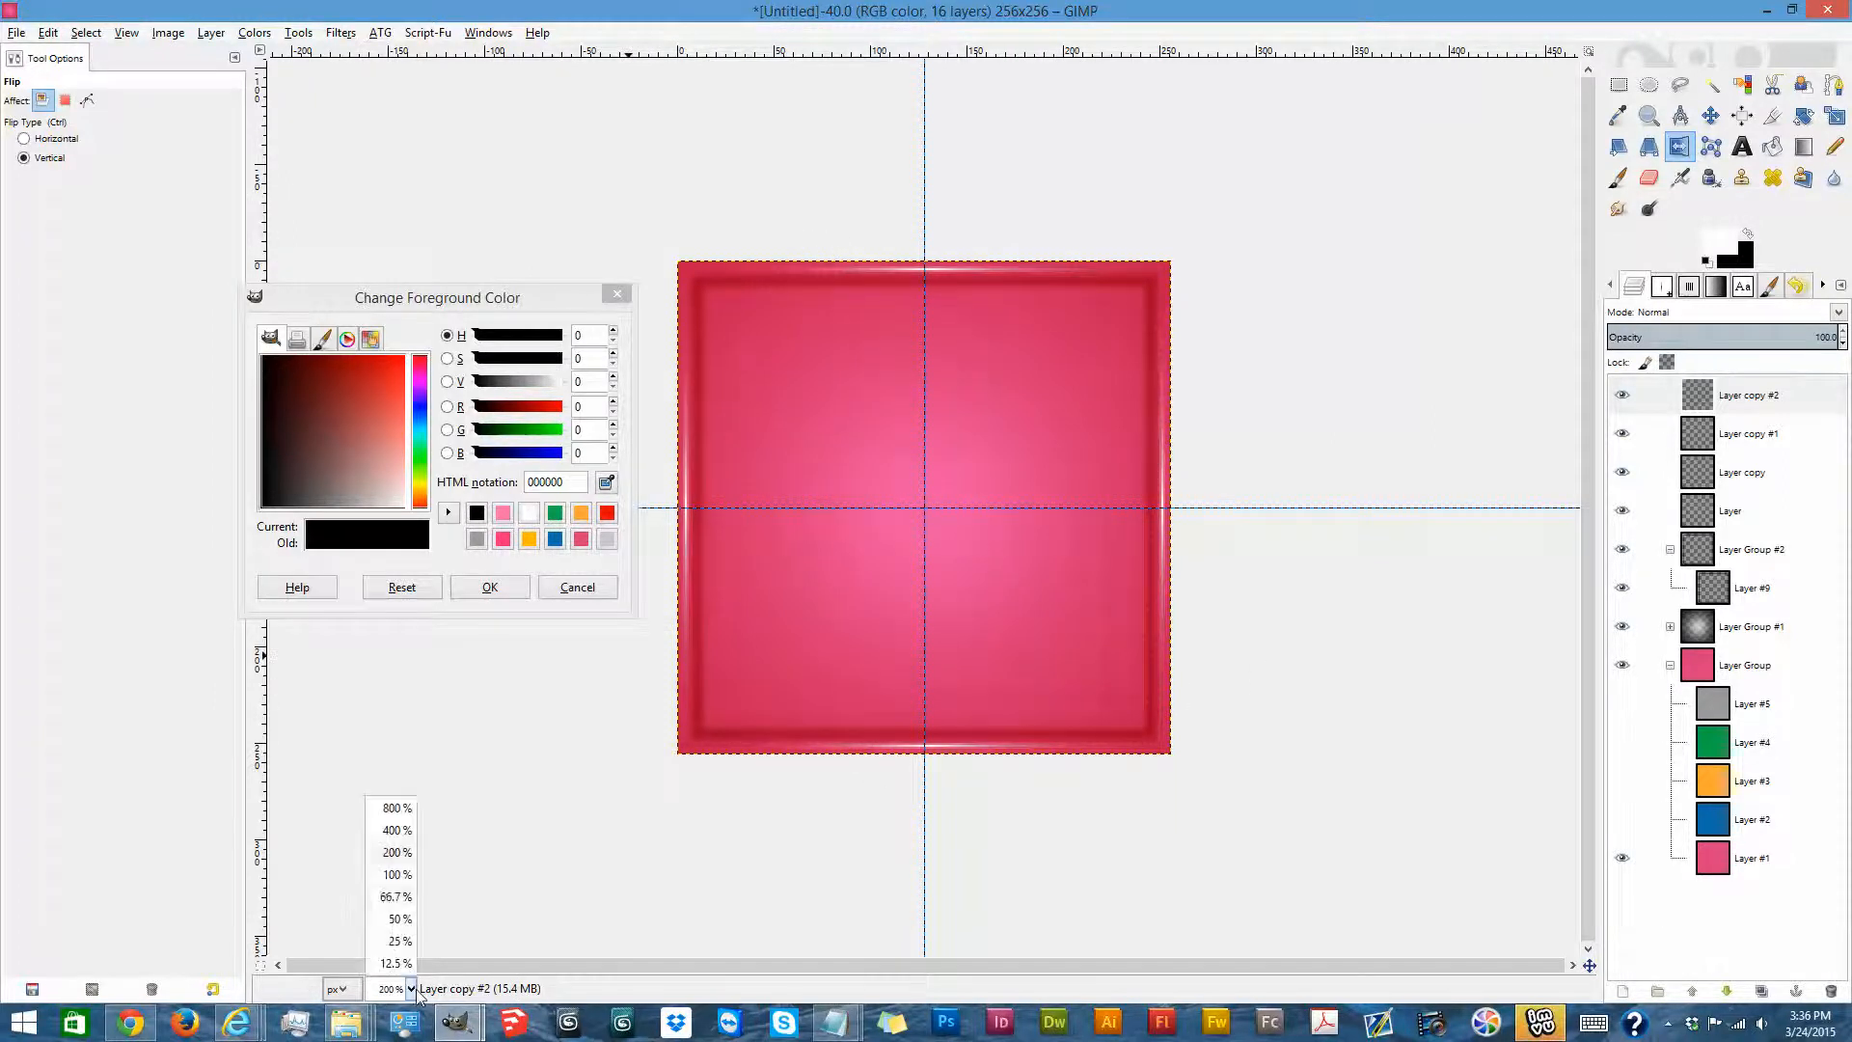
click(396, 882)
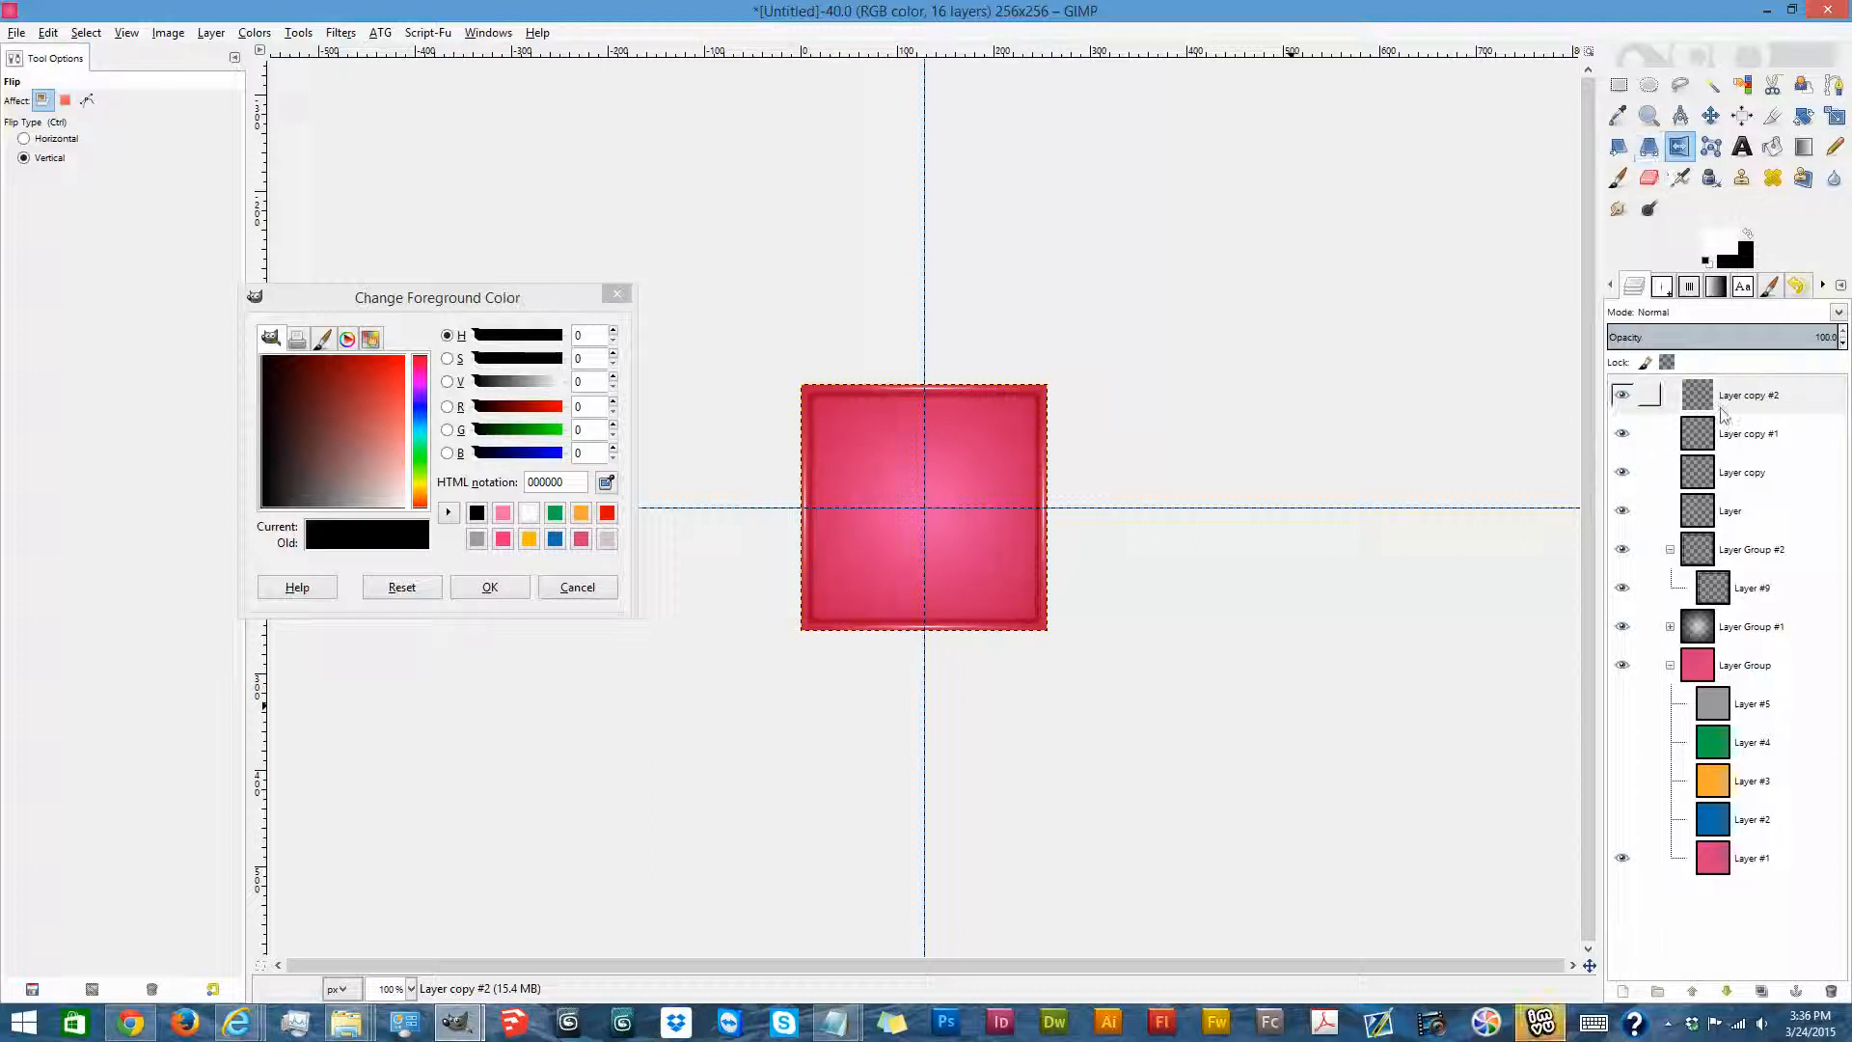
click(1624, 993)
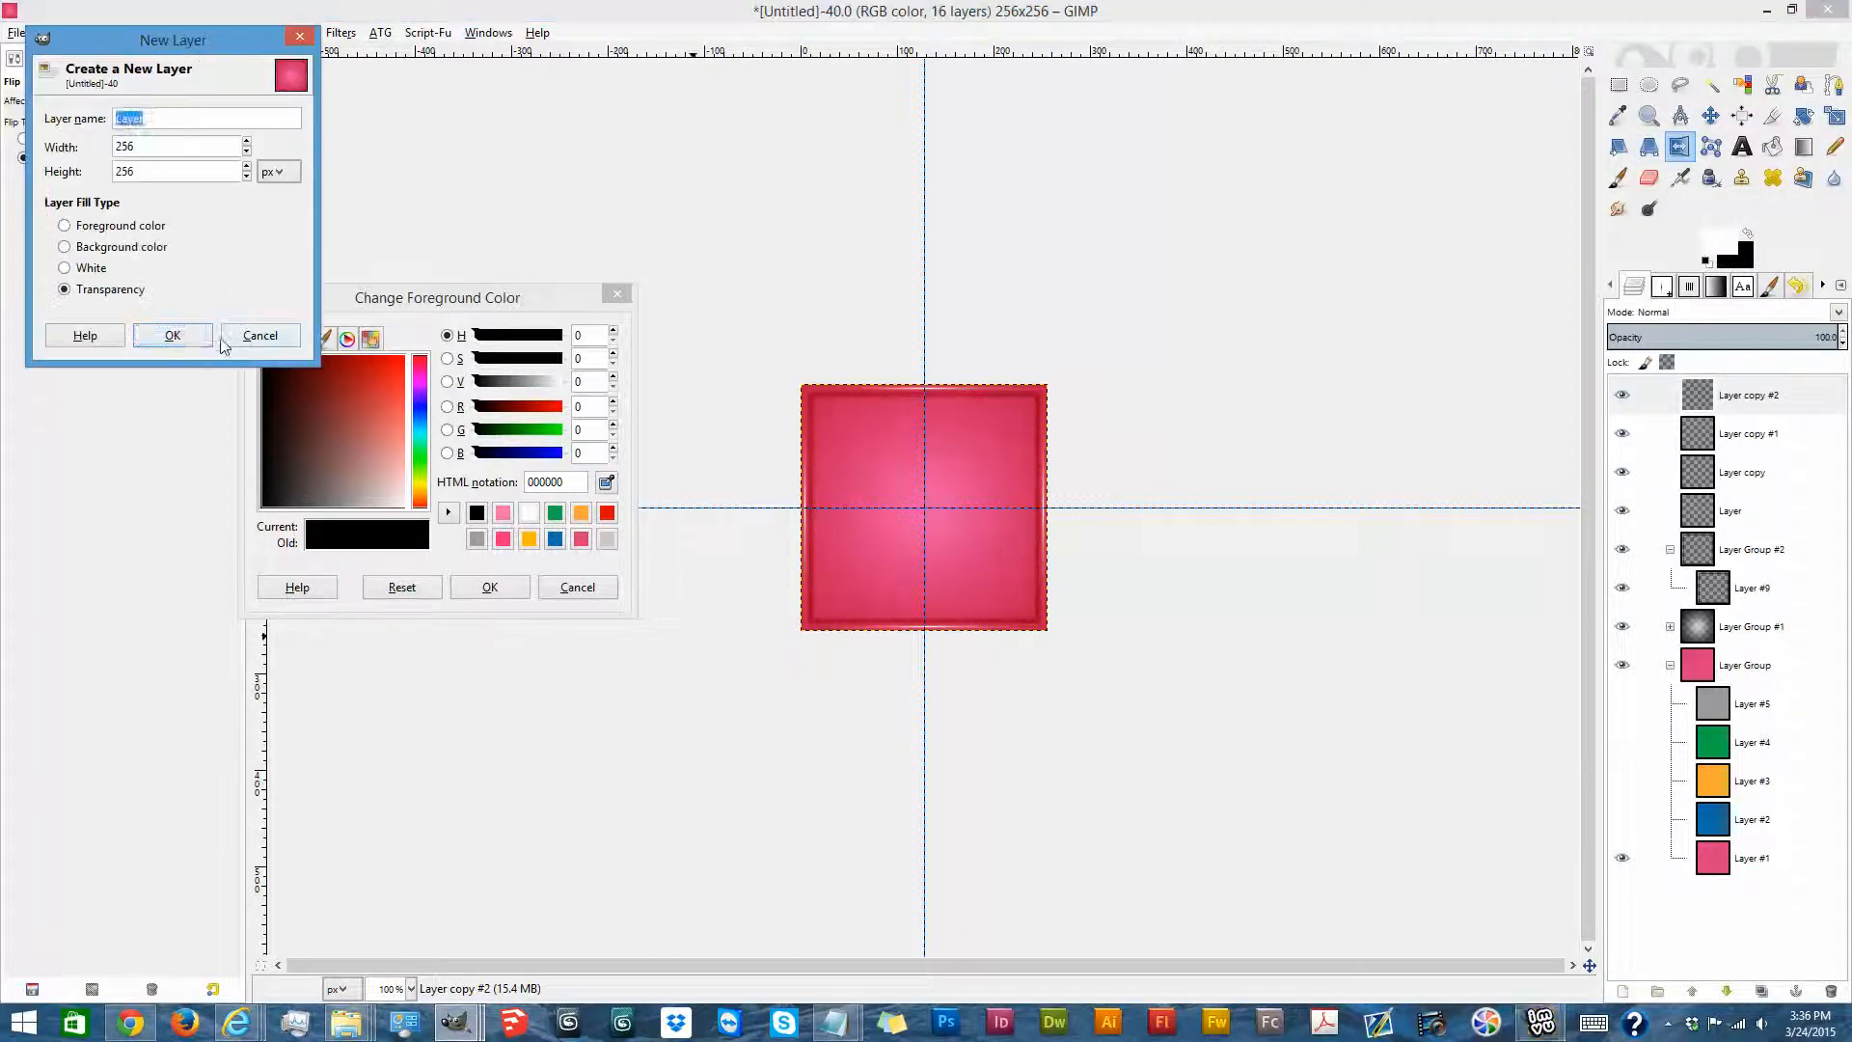
click(170, 334)
click(1679, 177)
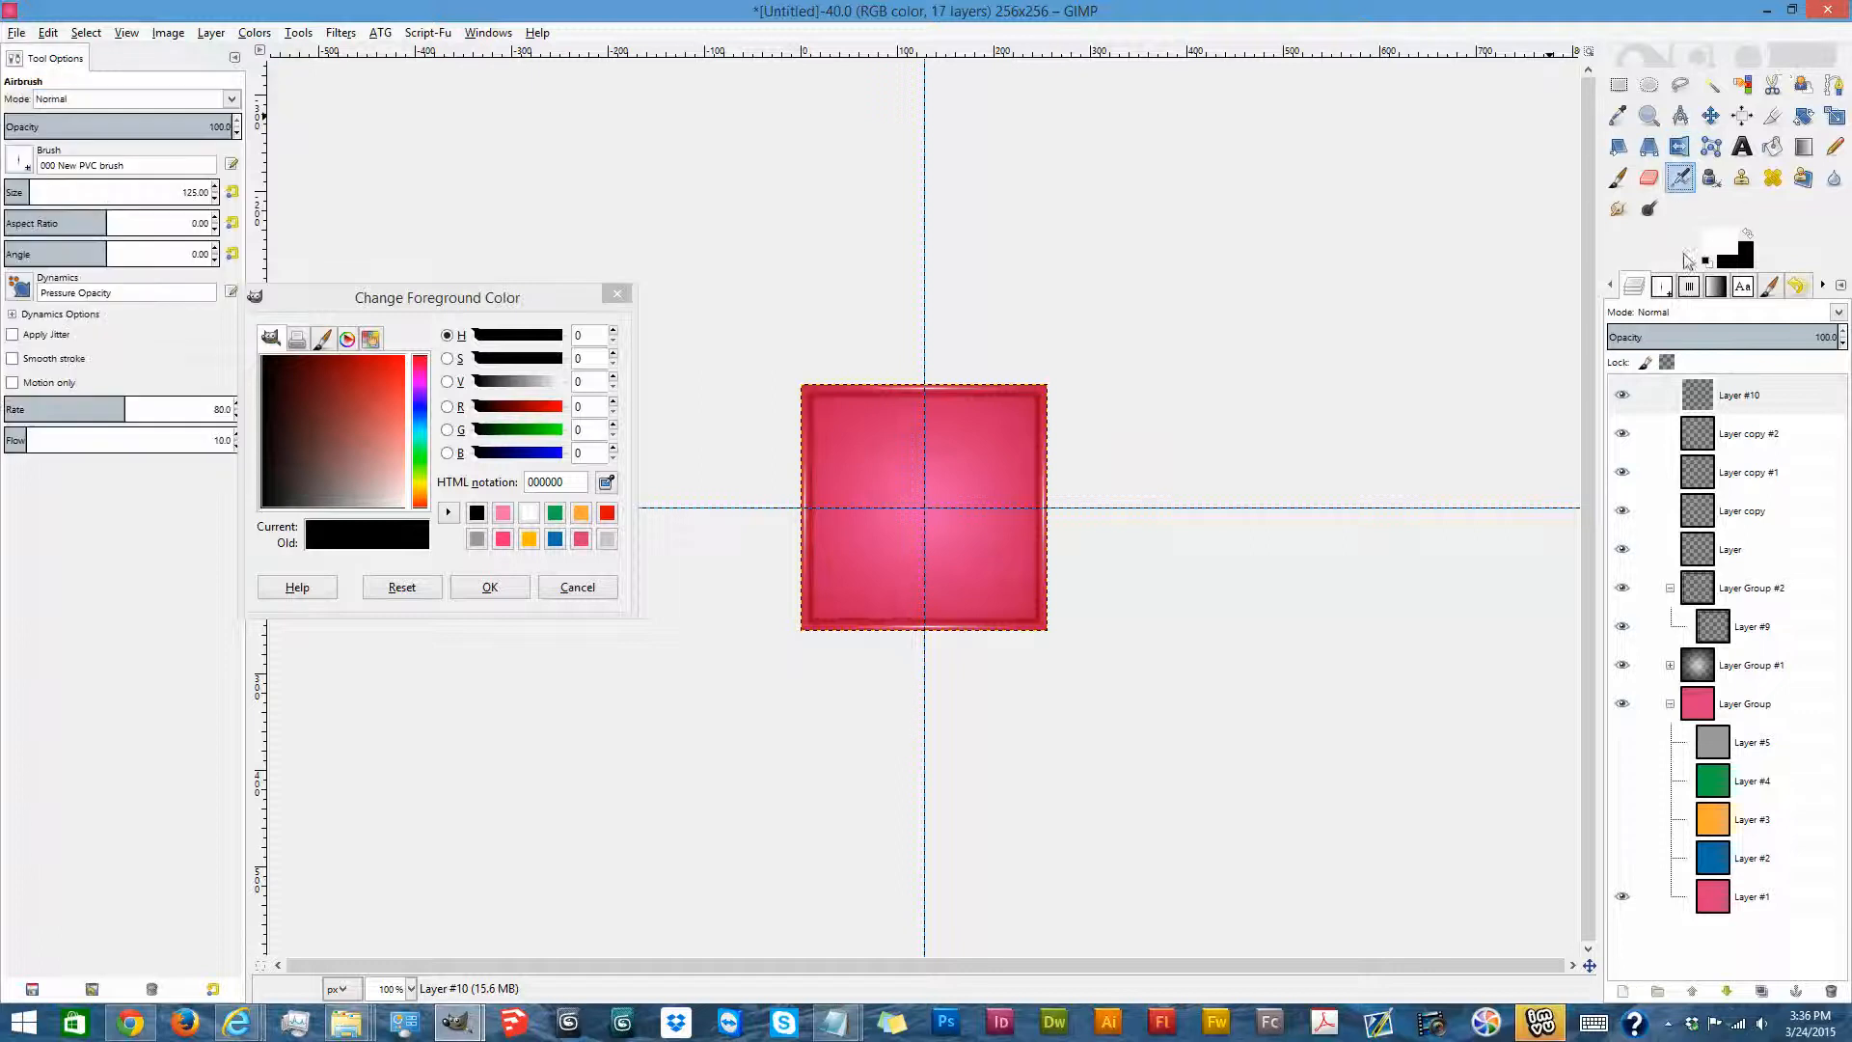
click(1661, 285)
click(1658, 357)
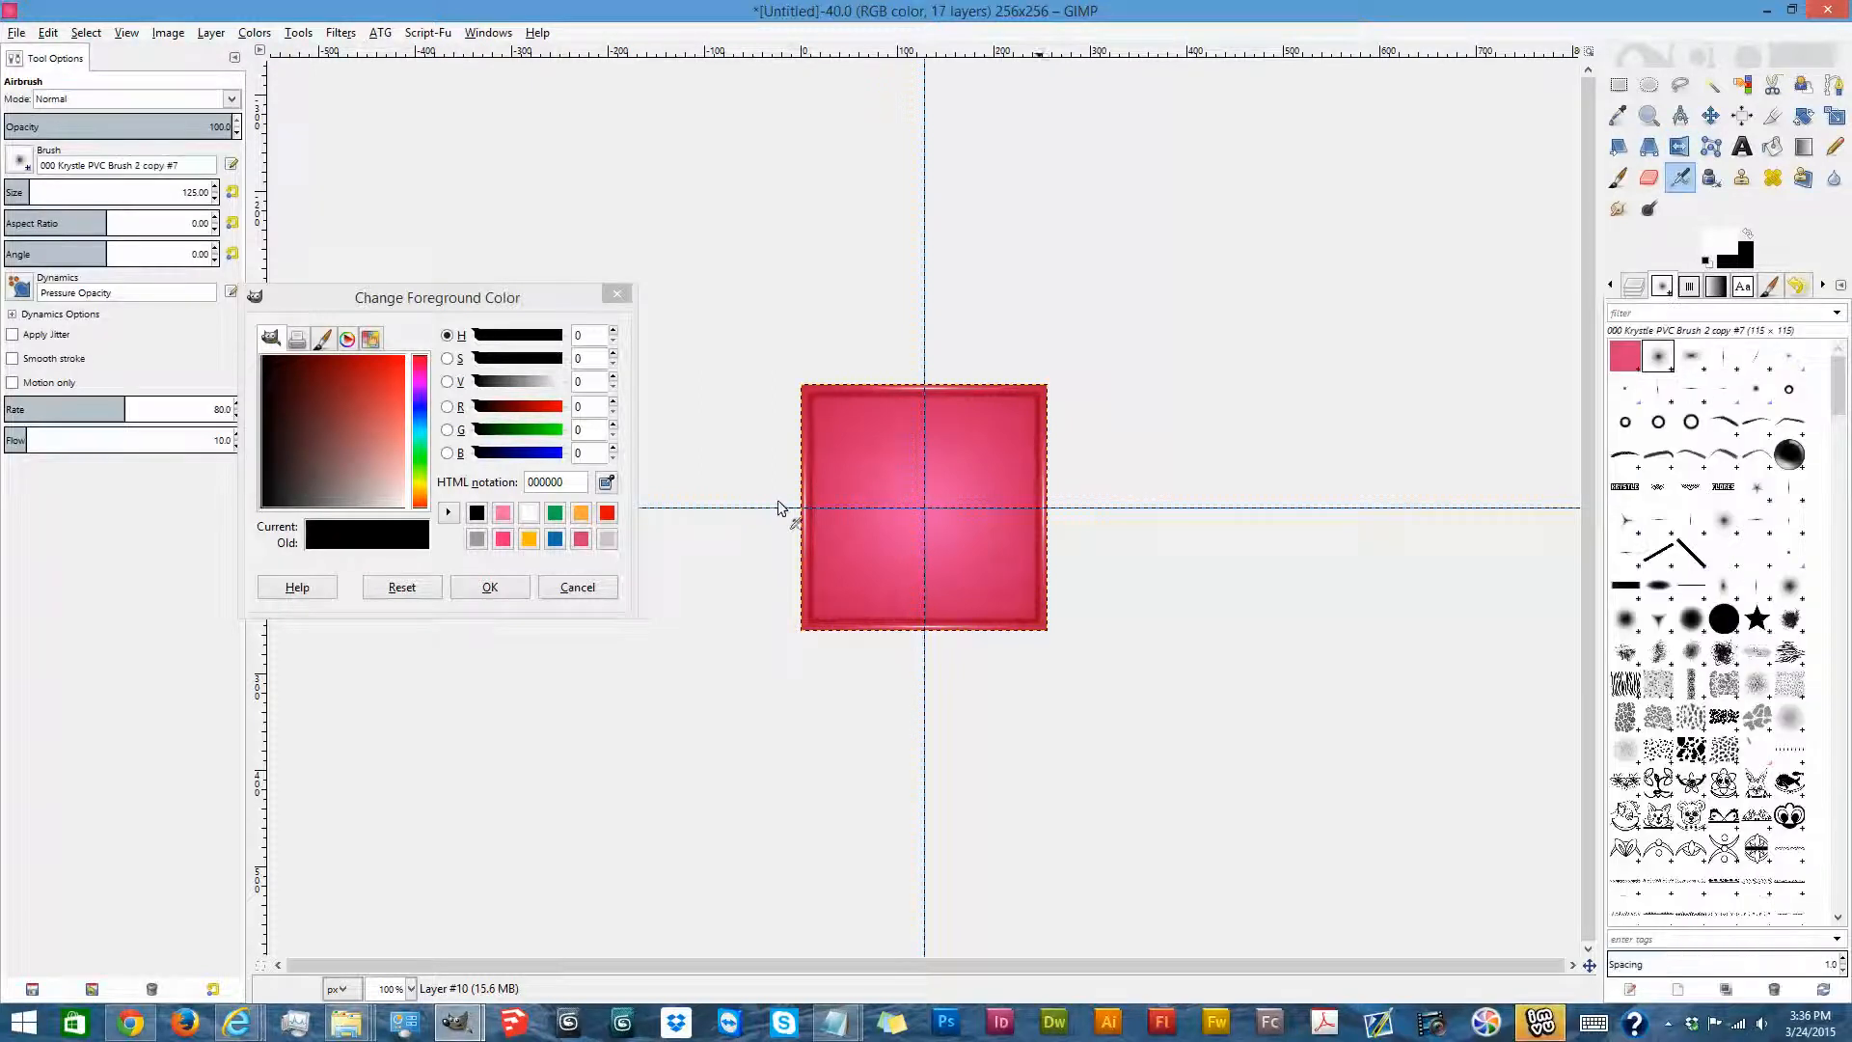
click(1618, 177)
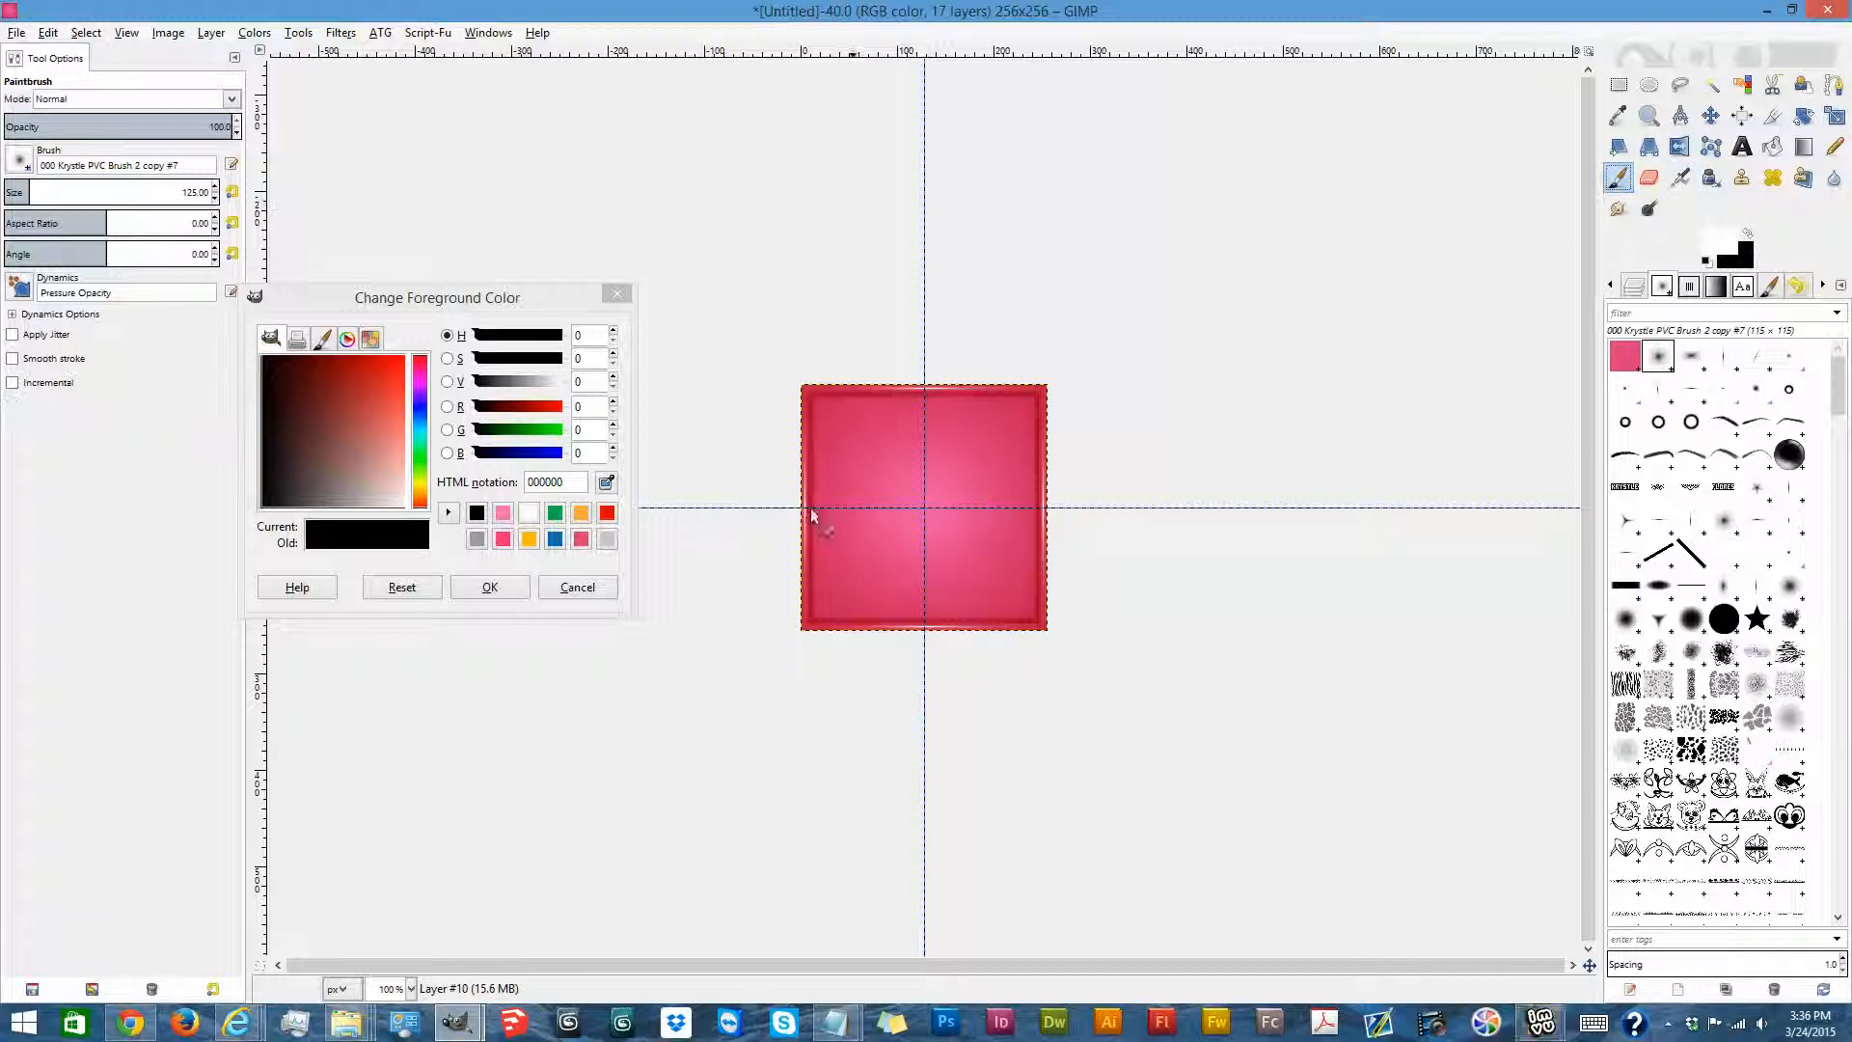
click(871, 454)
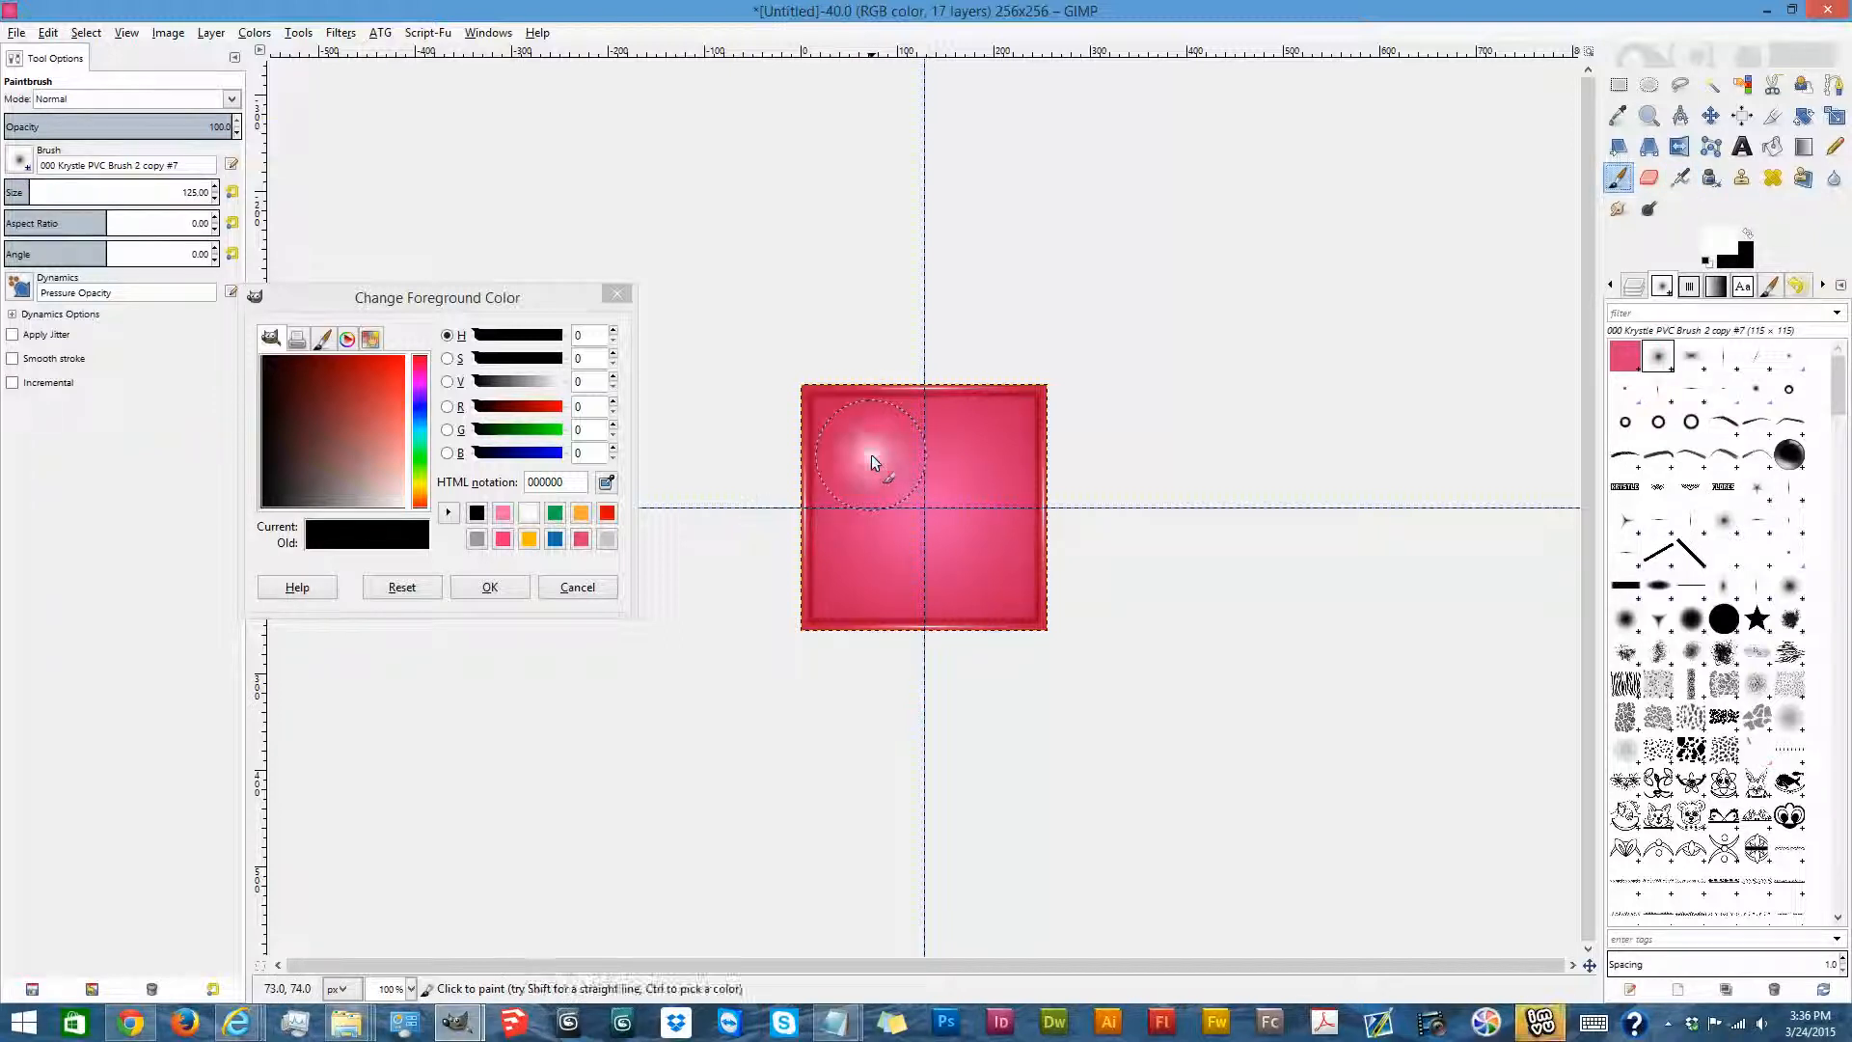
Smudge the white dab into a curved arc highlight, reducing the brush size from 125 to about 42 for the finer strokes.
click(1633, 286)
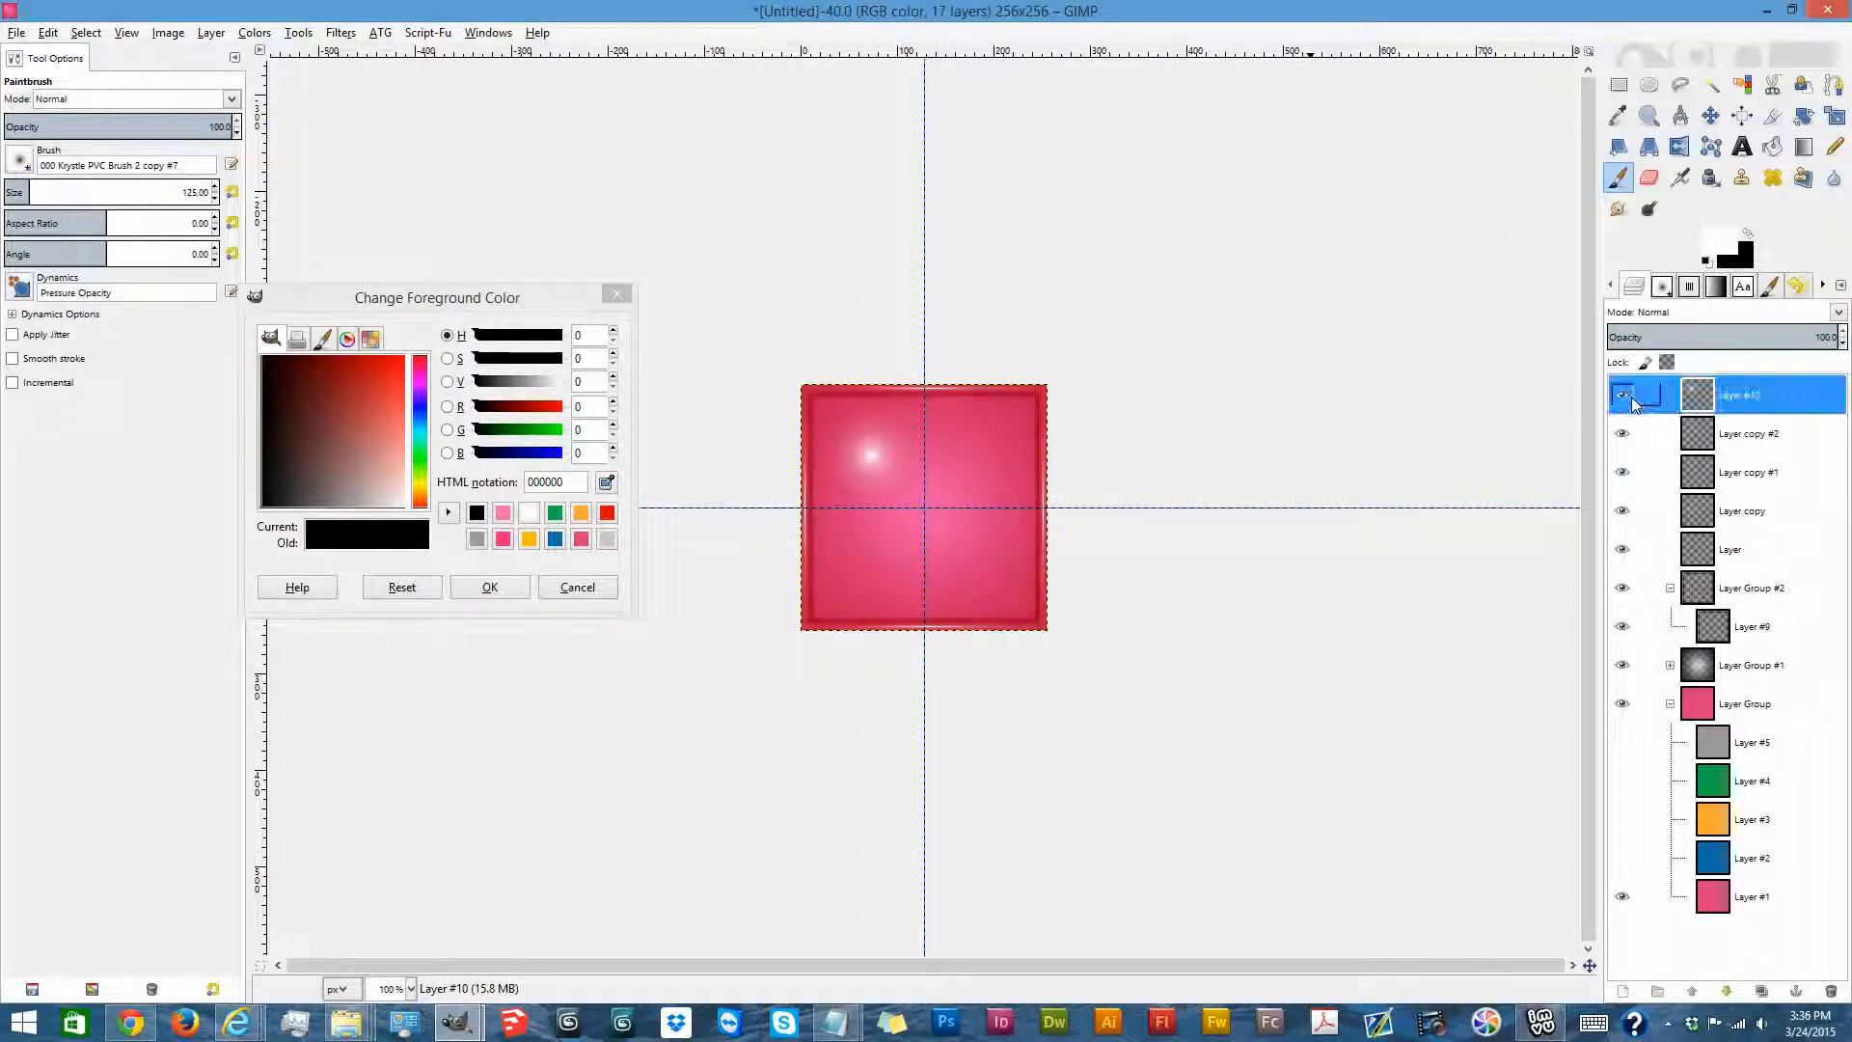
key(s)
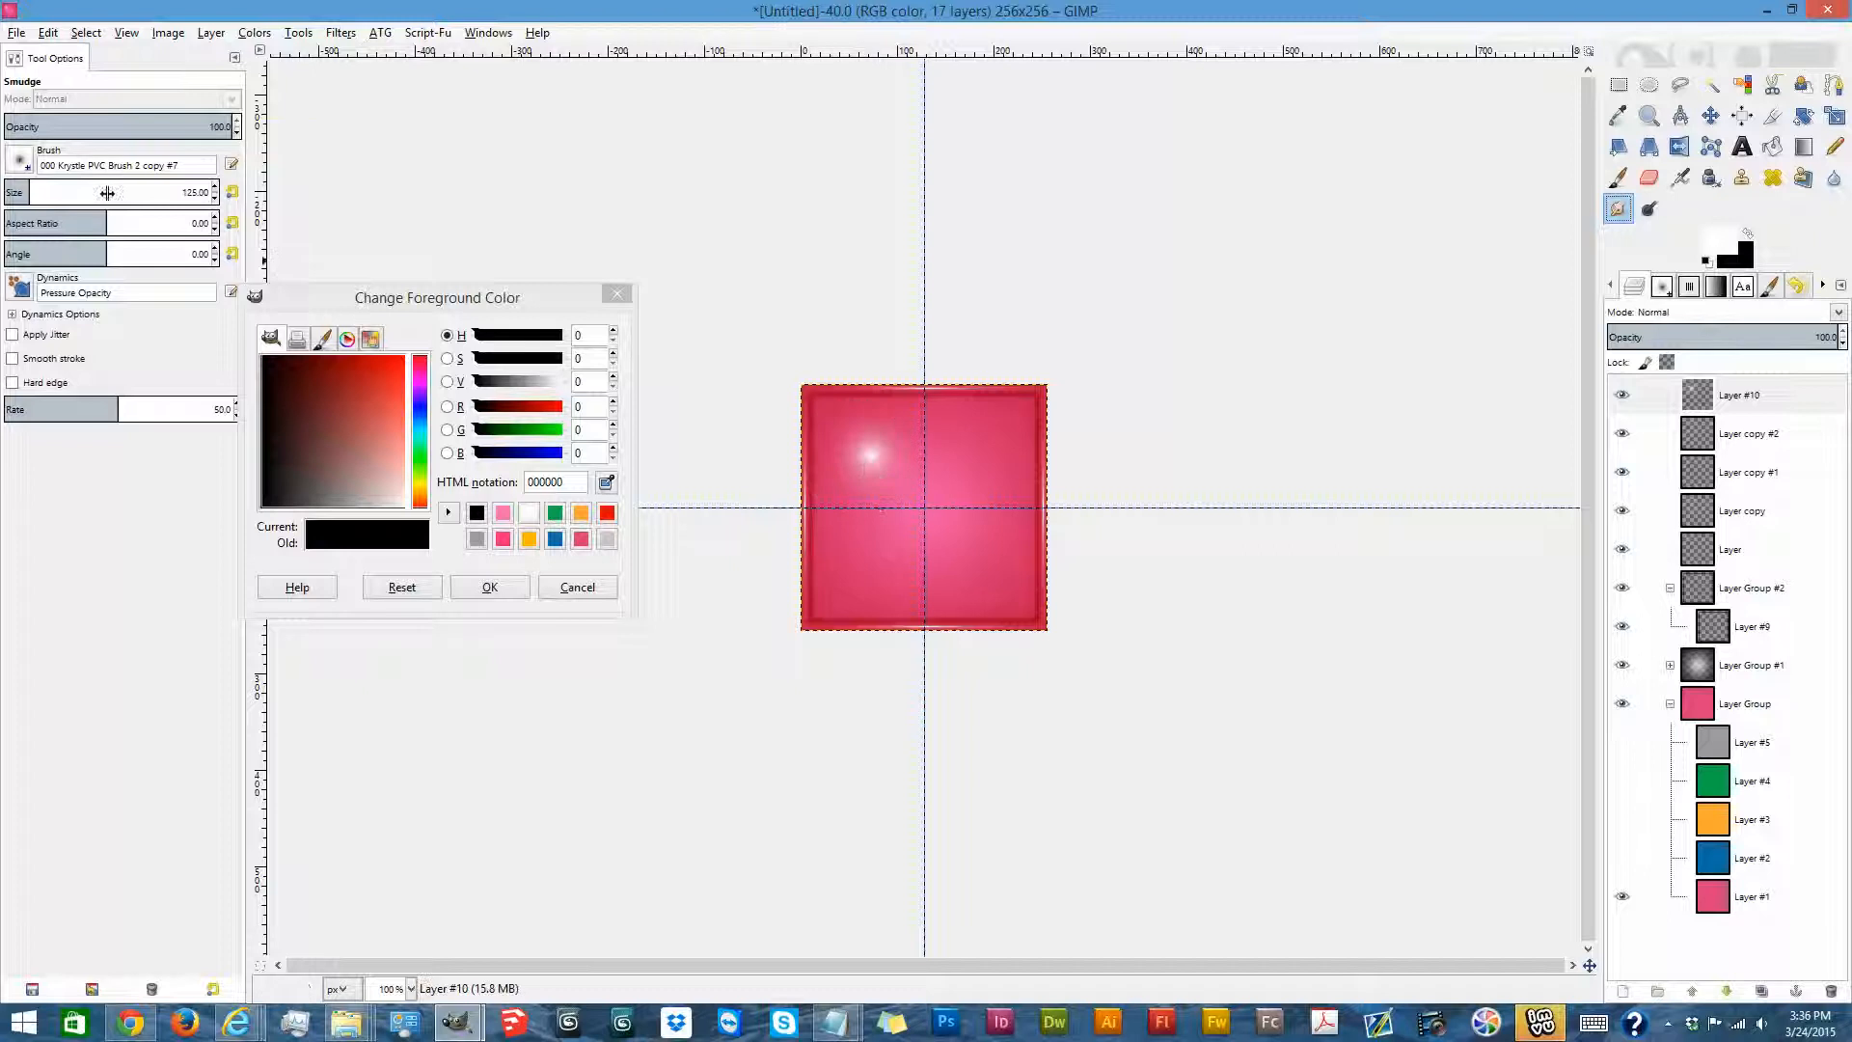
mouse_move(859, 467)
mouse_down()
mouse_move(840, 496)
mouse_move(922, 432)
mouse_move(891, 435)
mouse_move(932, 438)
mouse_move(827, 488)
mouse_move(855, 488)
mouse_up()
click(410, 989)
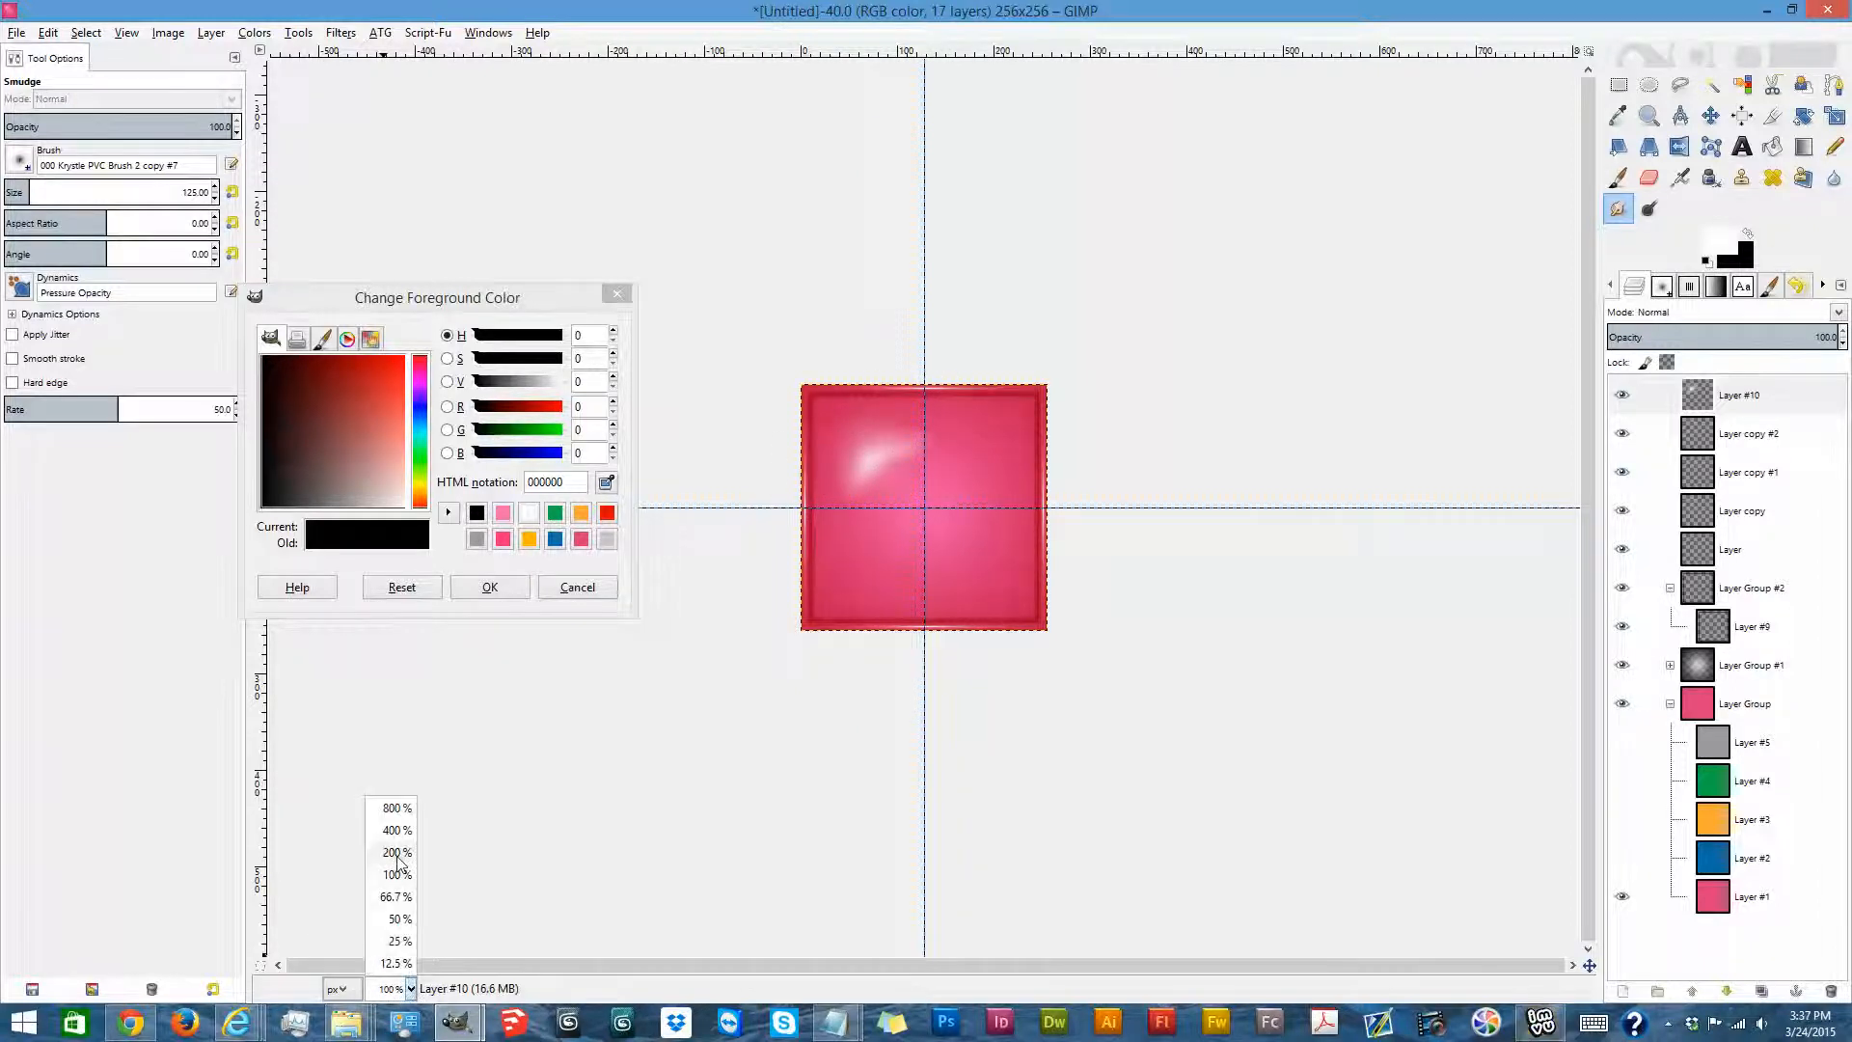
click(396, 852)
drag(140, 199, 101, 193)
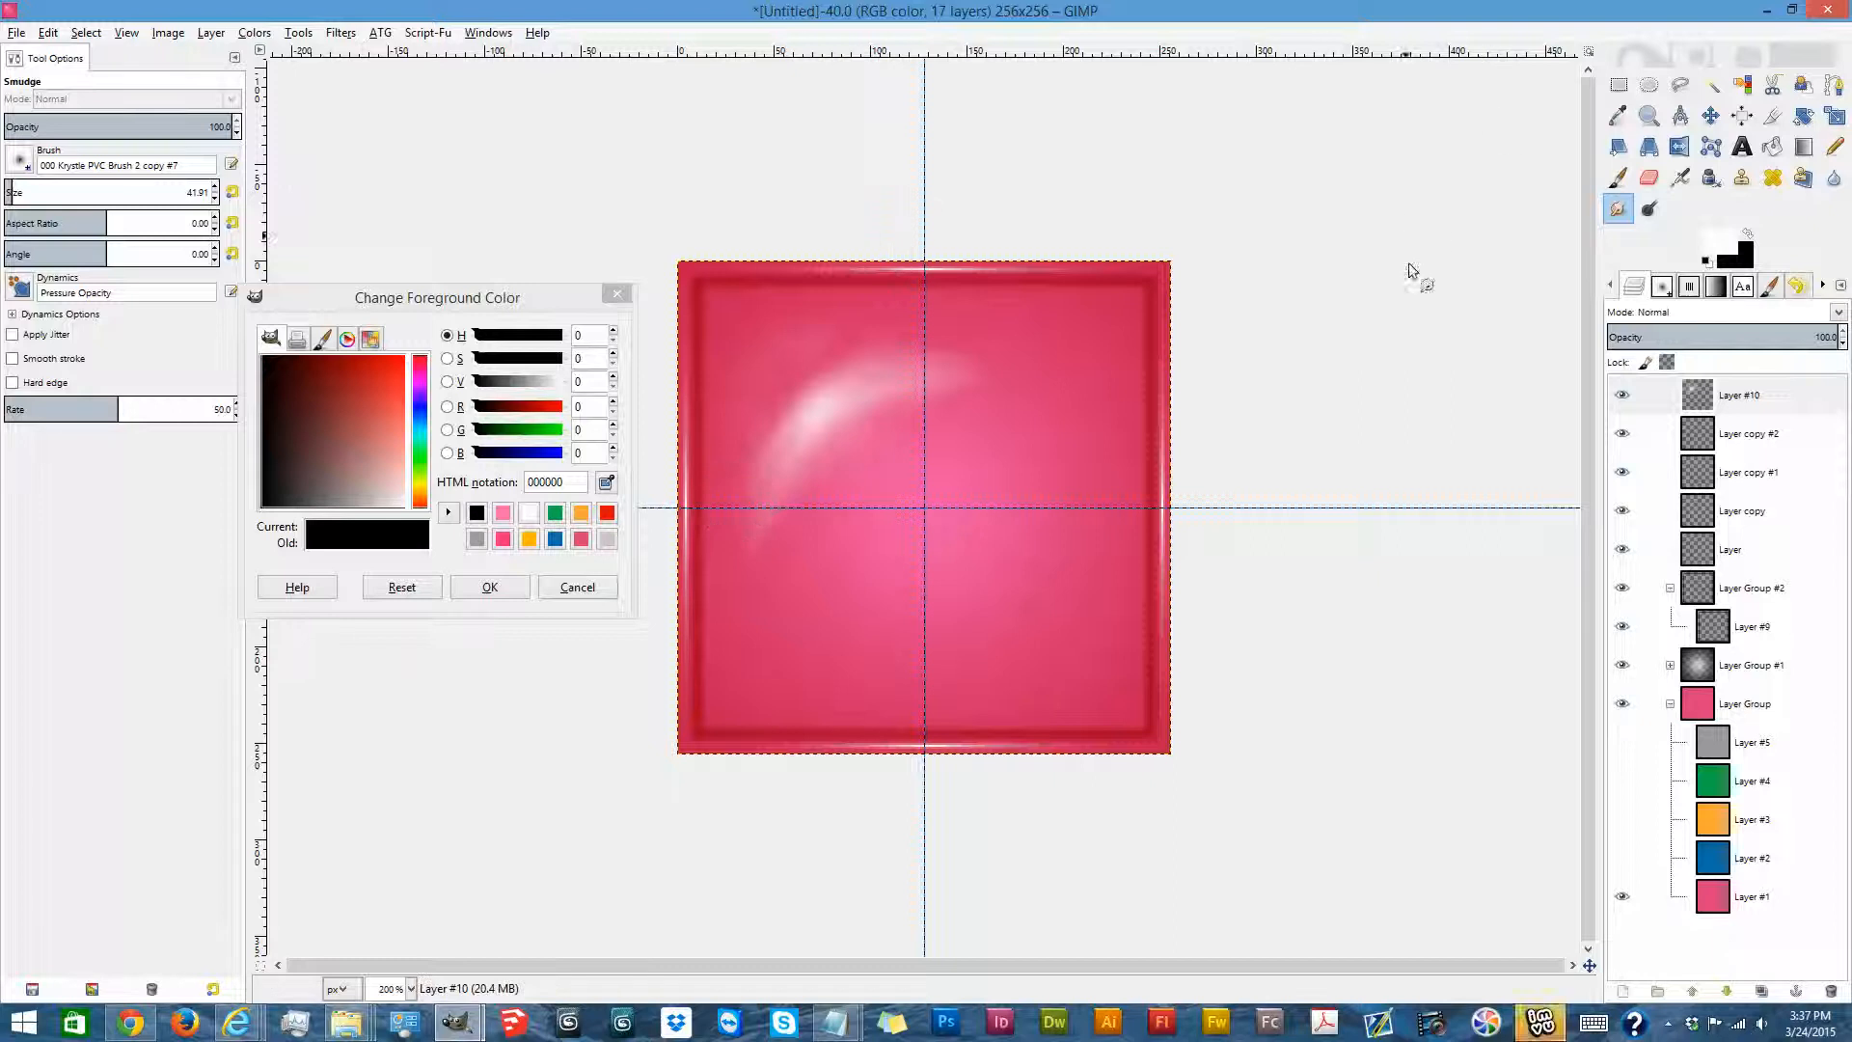
Erase the haze around the arc highlight into a cleaner crescent, using an Eraser size of about 165 and a finer one of about 48.
click(1649, 178)
mouse_move(100, 193)
mouse_down()
mouse_move(116, 193)
mouse_move(38, 193)
mouse_up()
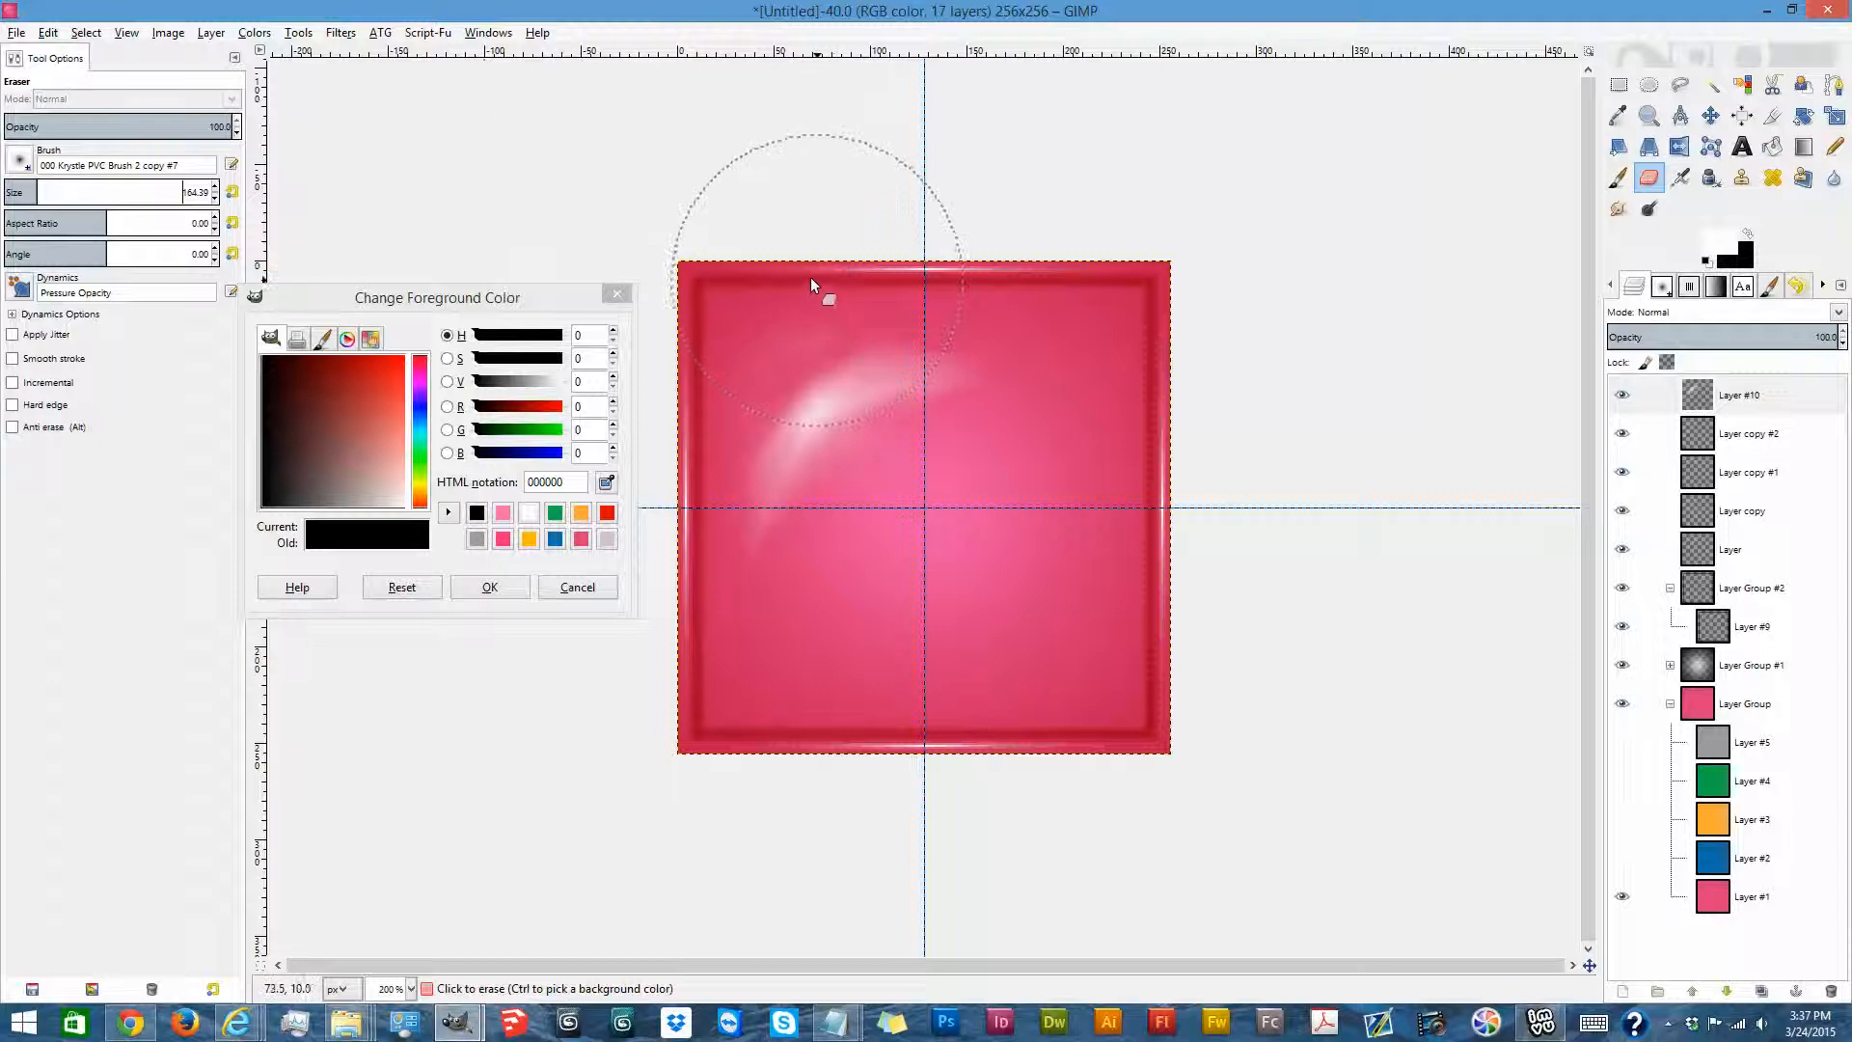
drag(29, 192, 13, 192)
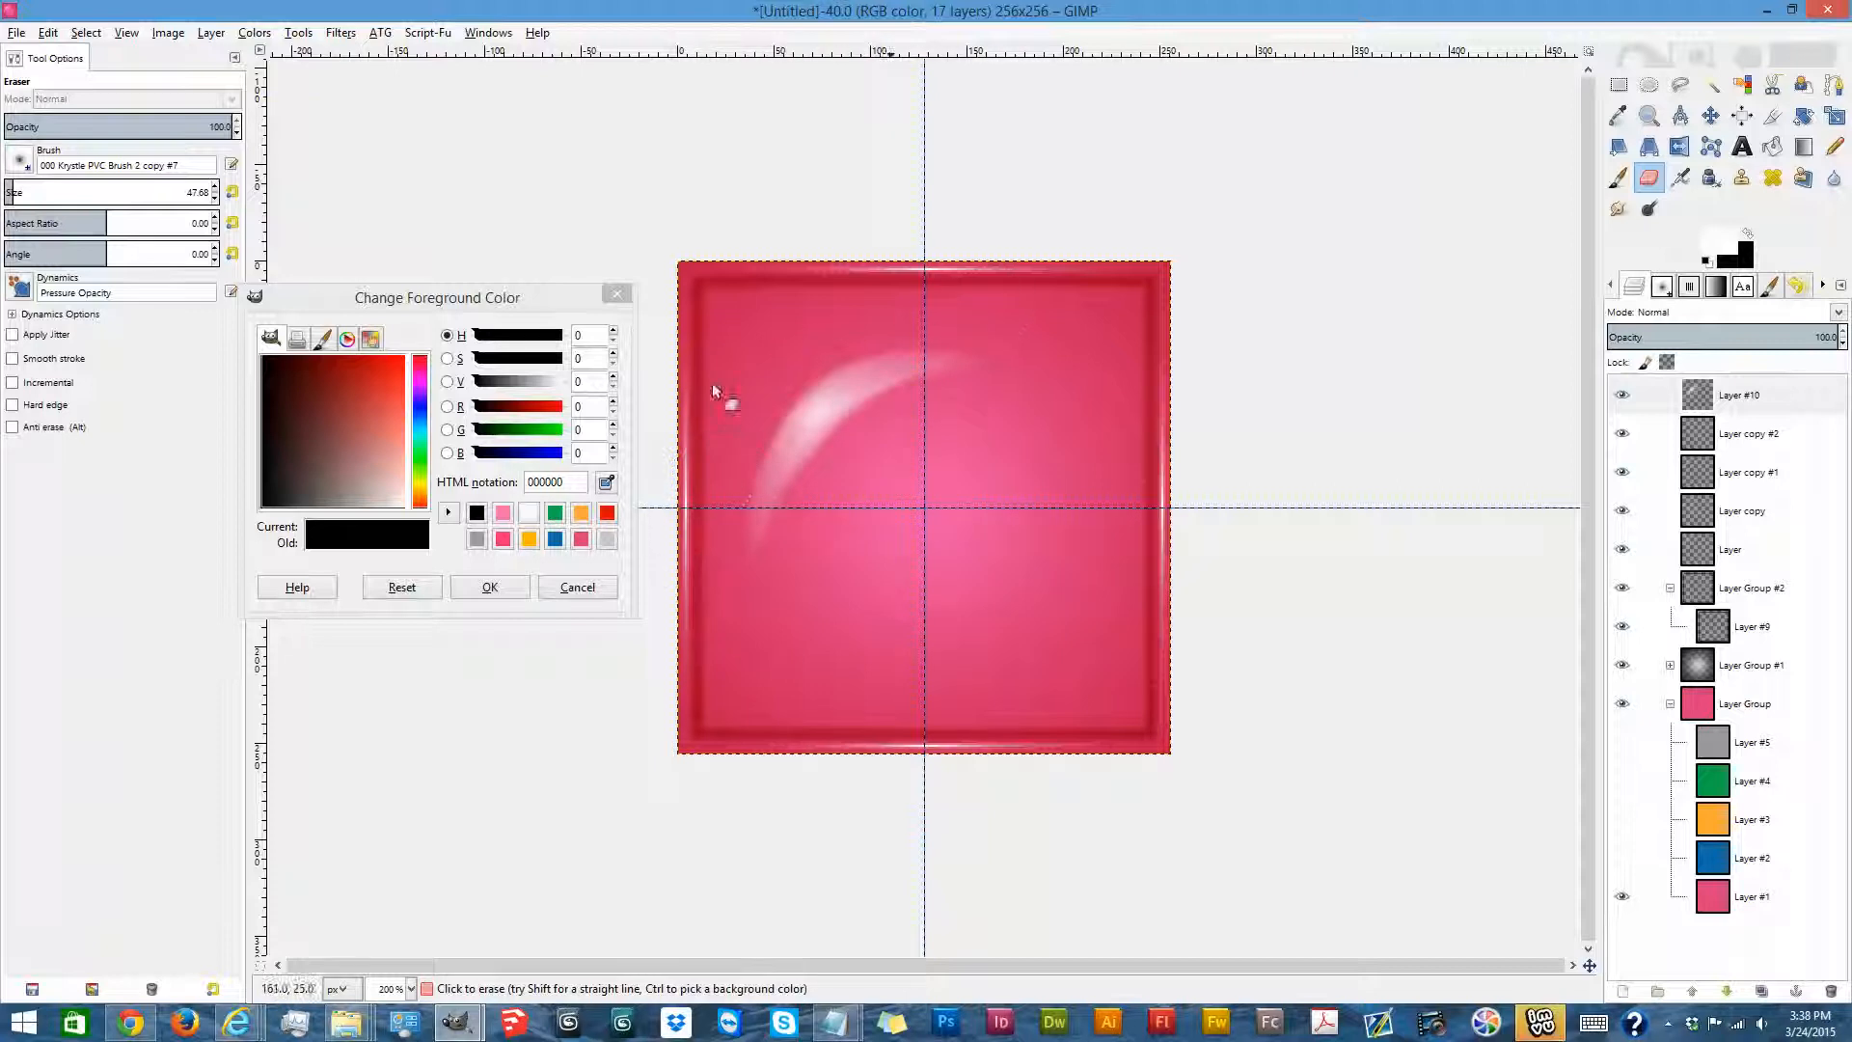
Try autocropping the arc highlight layer, scaling it proportionally to 223 × 197 px across the inner square, and lowering its opacity to 45.
click(411, 987)
click(395, 879)
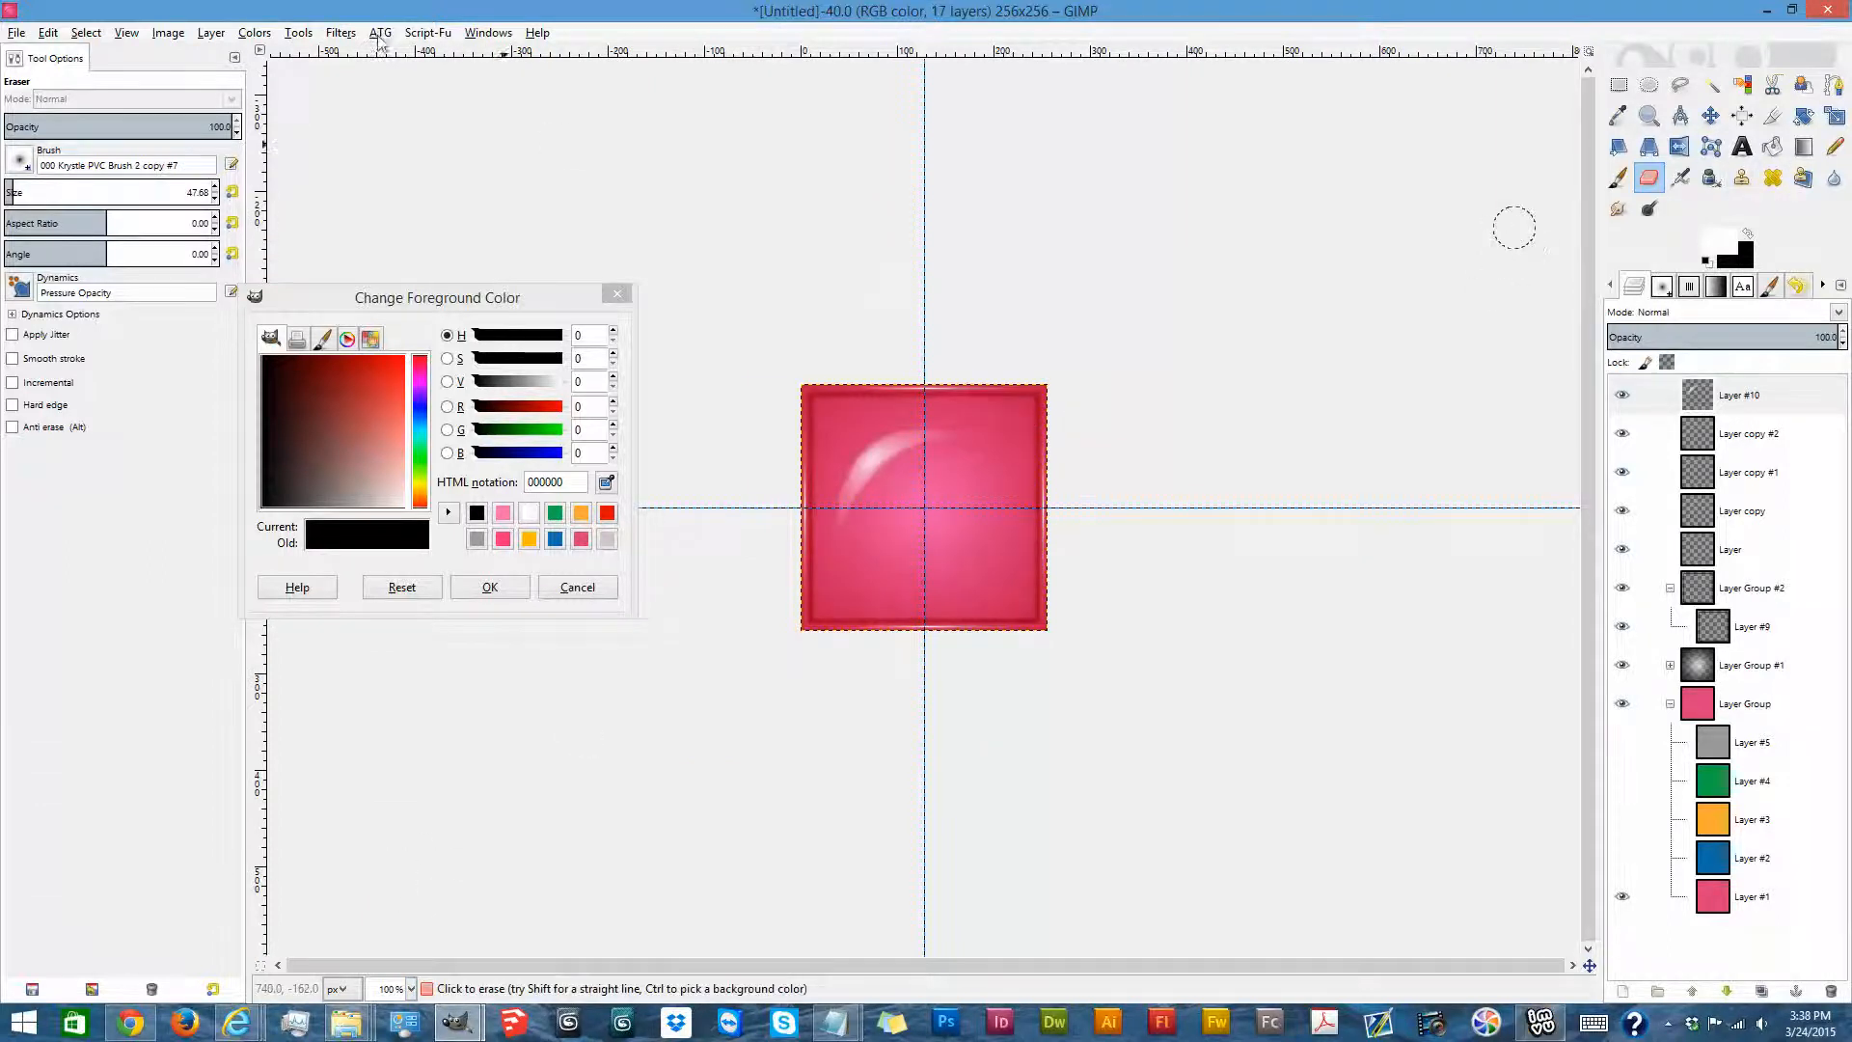
click(210, 33)
click(328, 367)
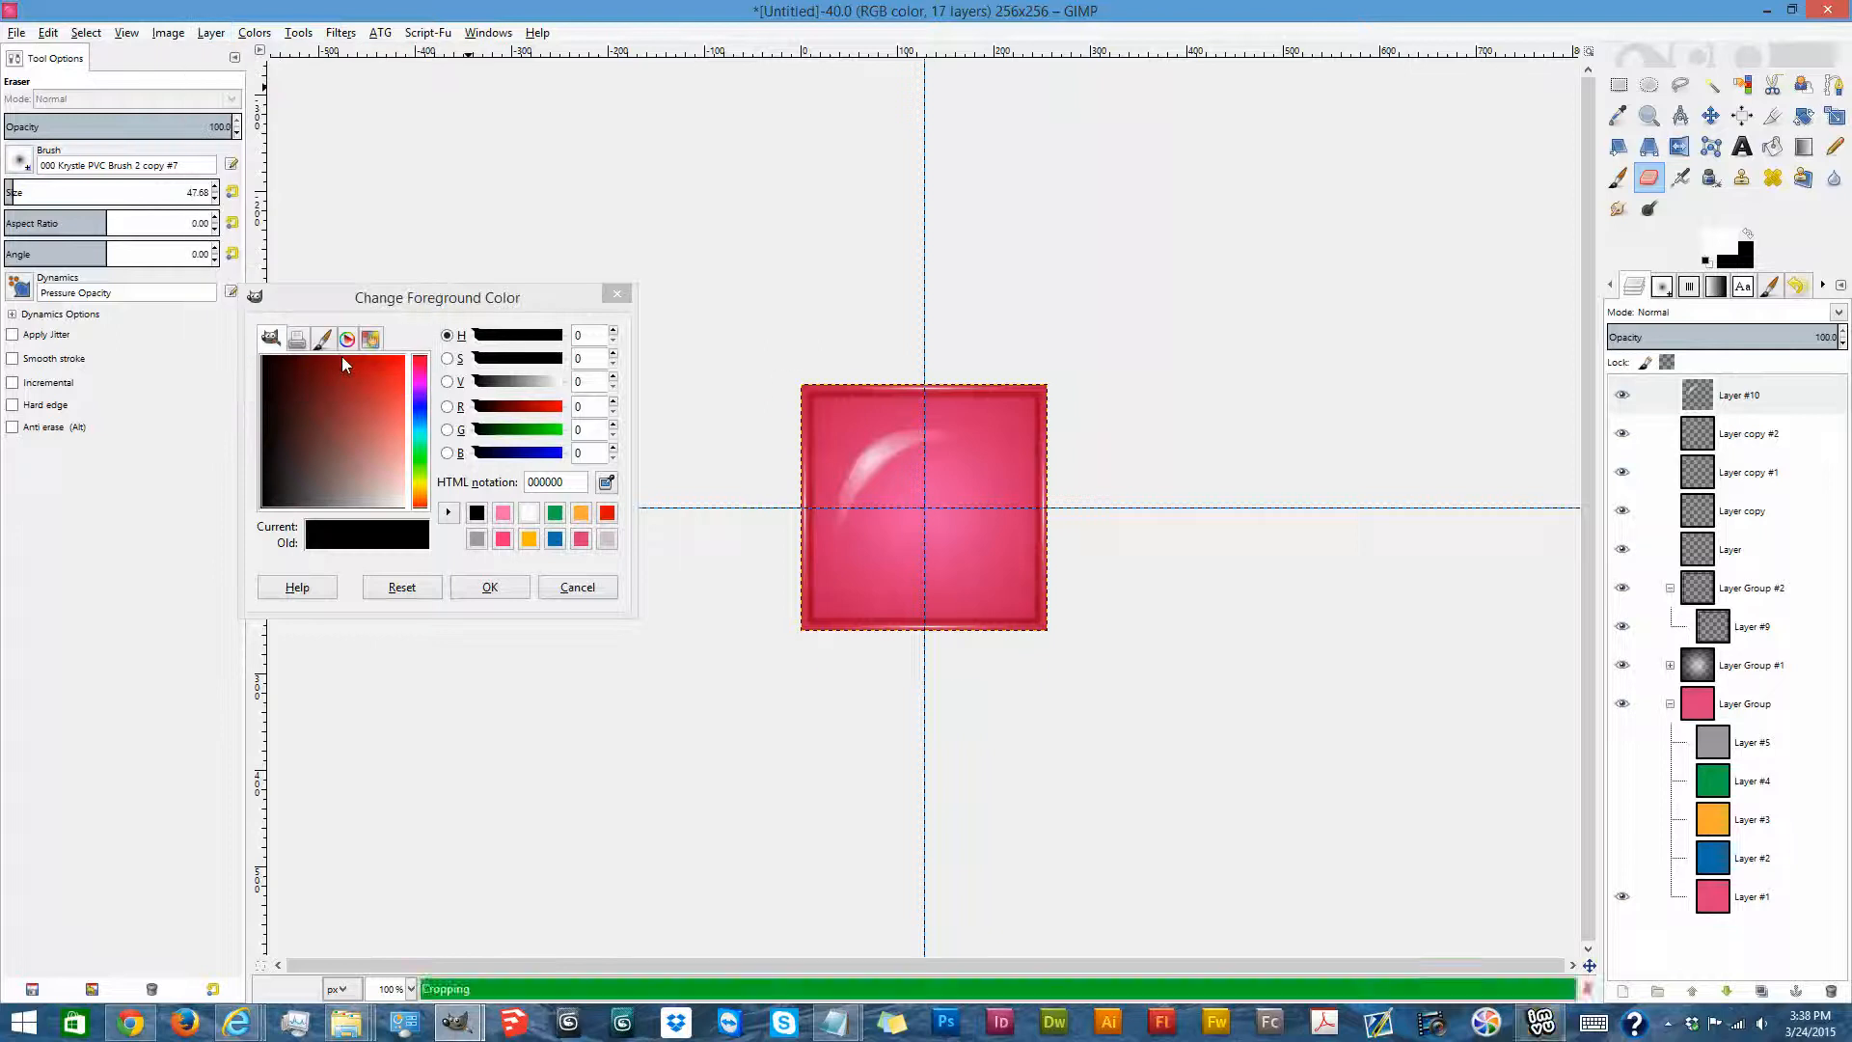
click(1836, 116)
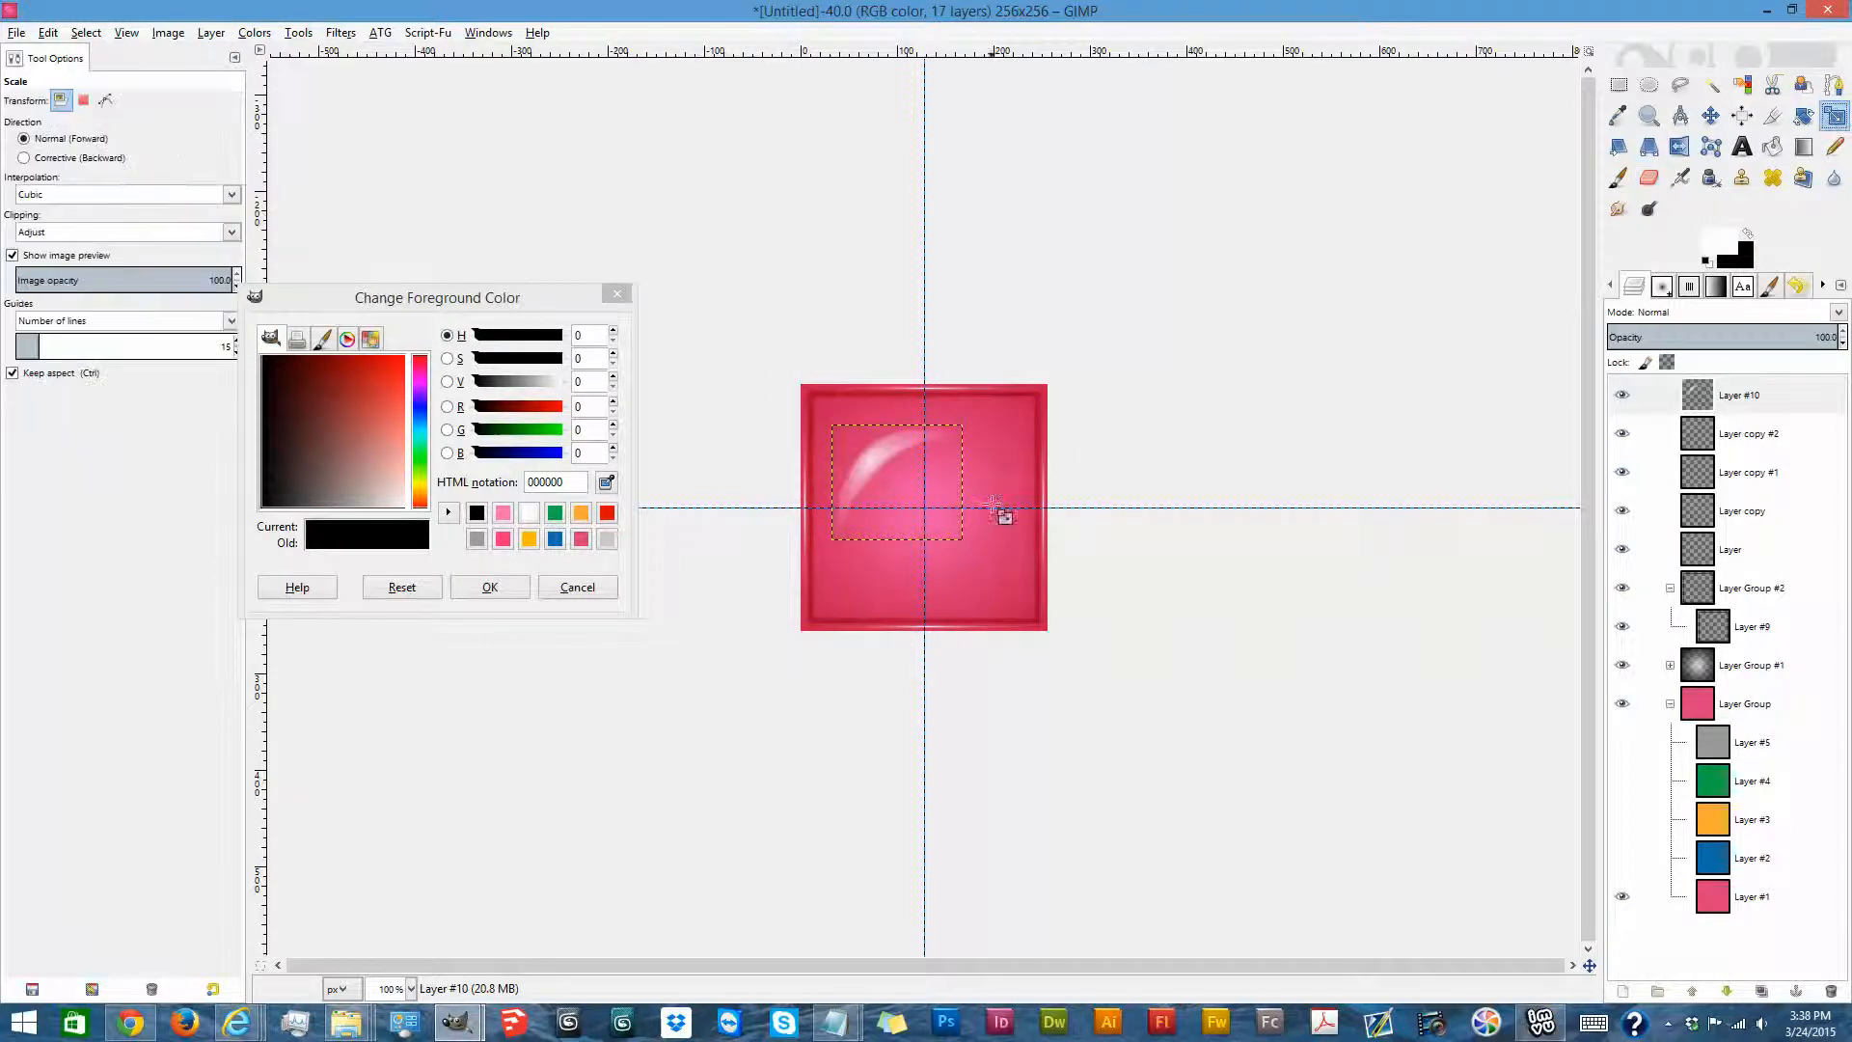
click(953, 530)
mouse_move(993, 568)
mouse_down()
mouse_move(1030, 607)
mouse_move(991, 561)
mouse_up()
mouse_move(840, 425)
mouse_down()
mouse_move(822, 405)
mouse_move(830, 422)
mouse_up()
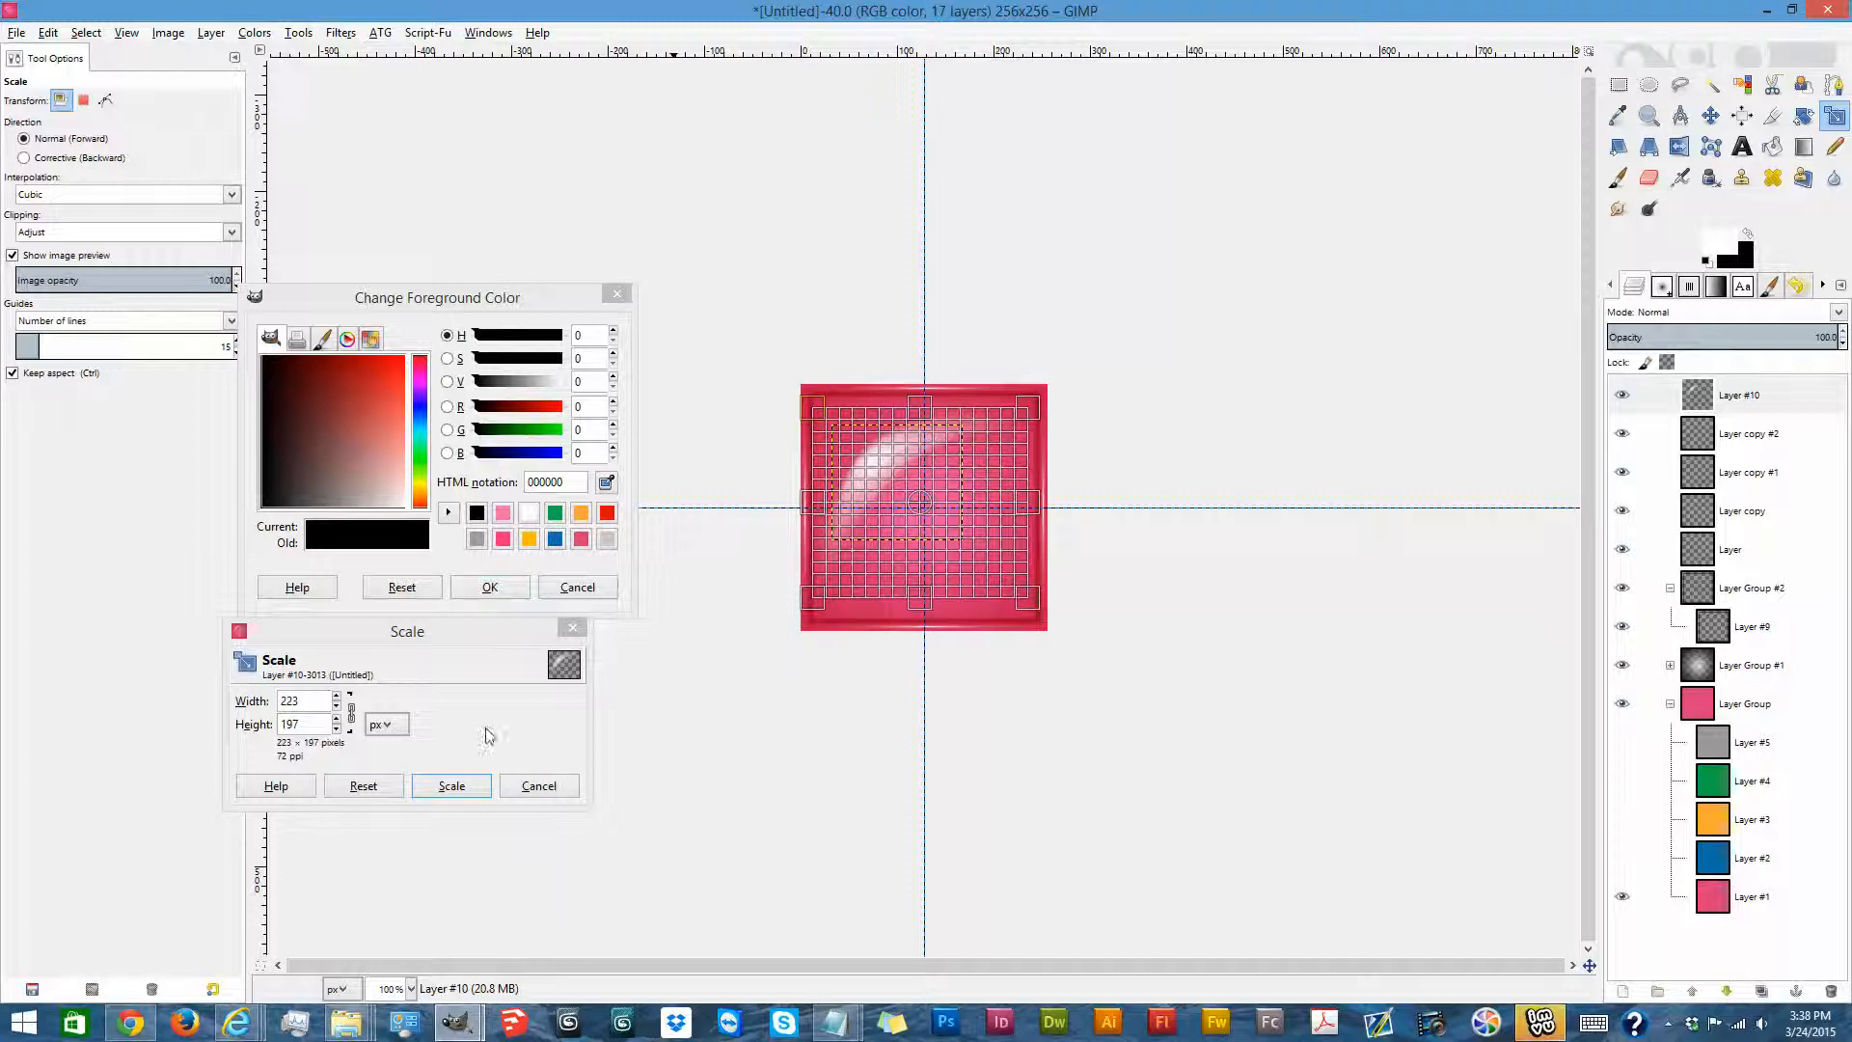
click(453, 787)
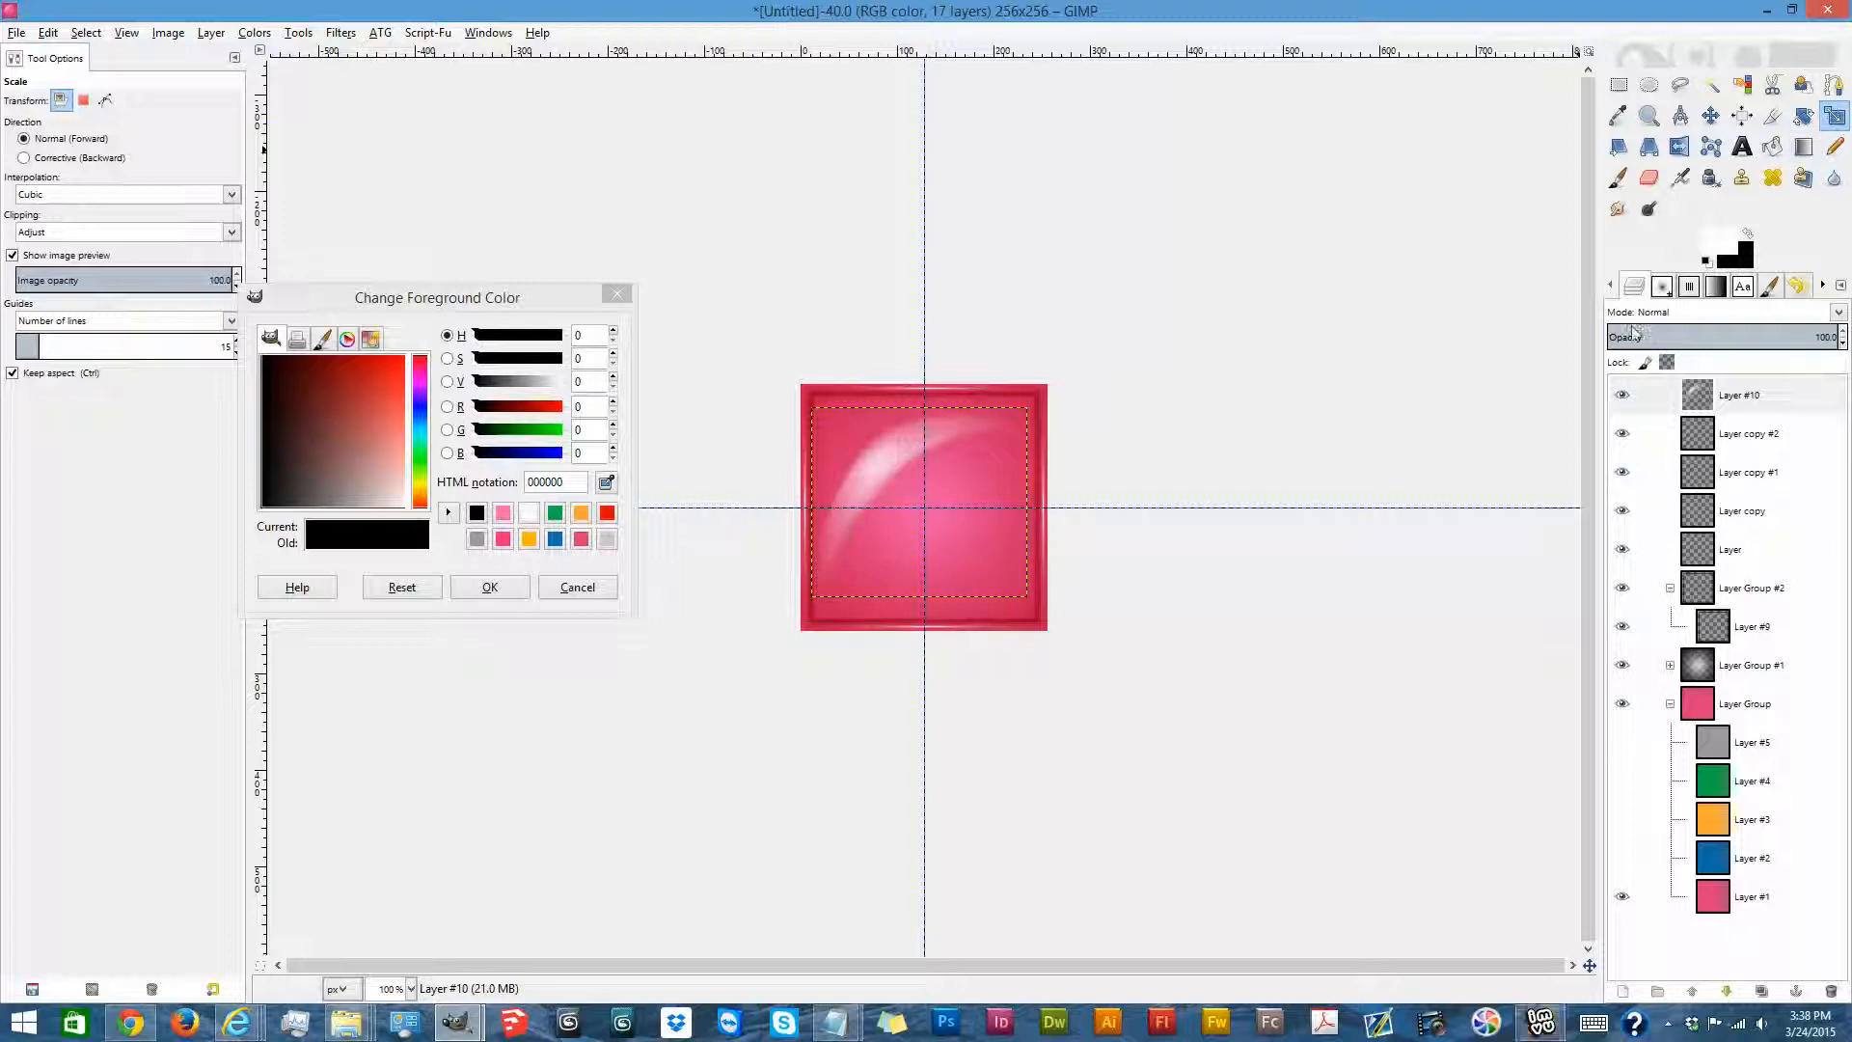
drag(1792, 342, 1713, 339)
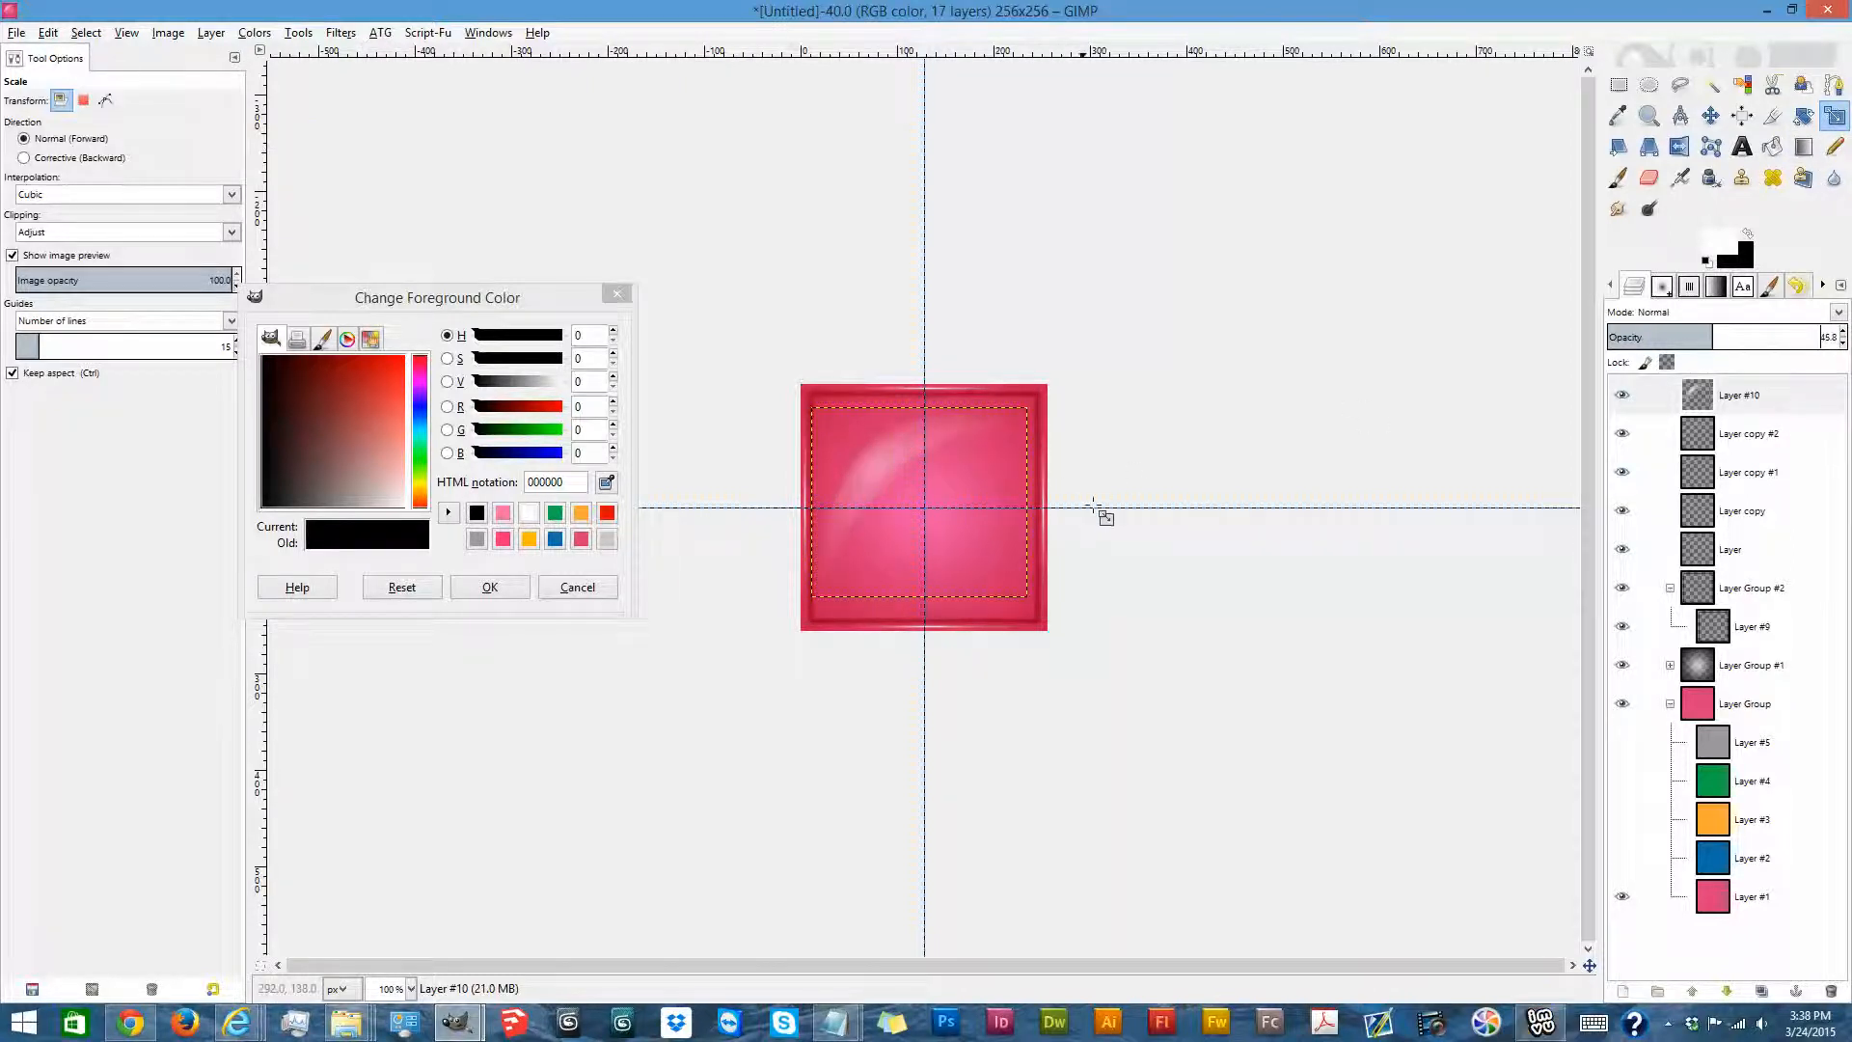
Undo the arc layer's opacity change, scaling and autocrop, along with the last eraser strokes.
key(ctrl+z)
key(ctrl+z)
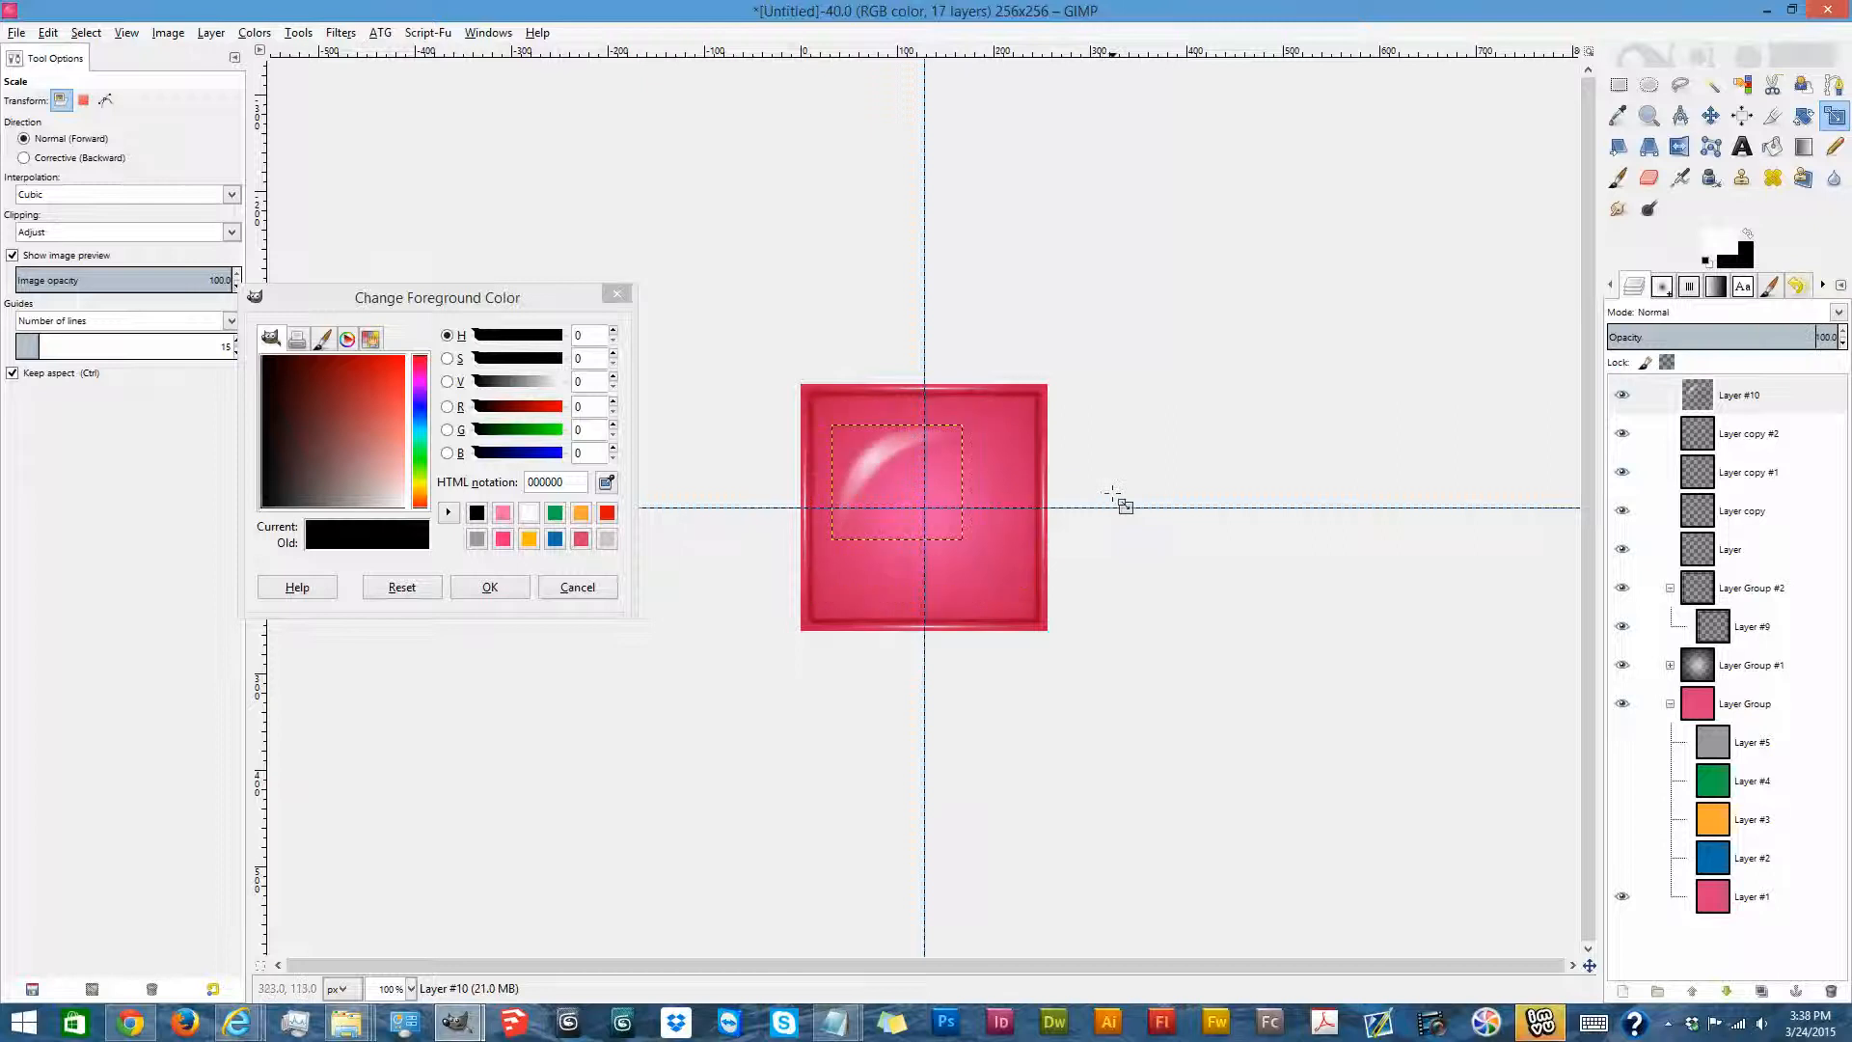
key(ctrl+z)
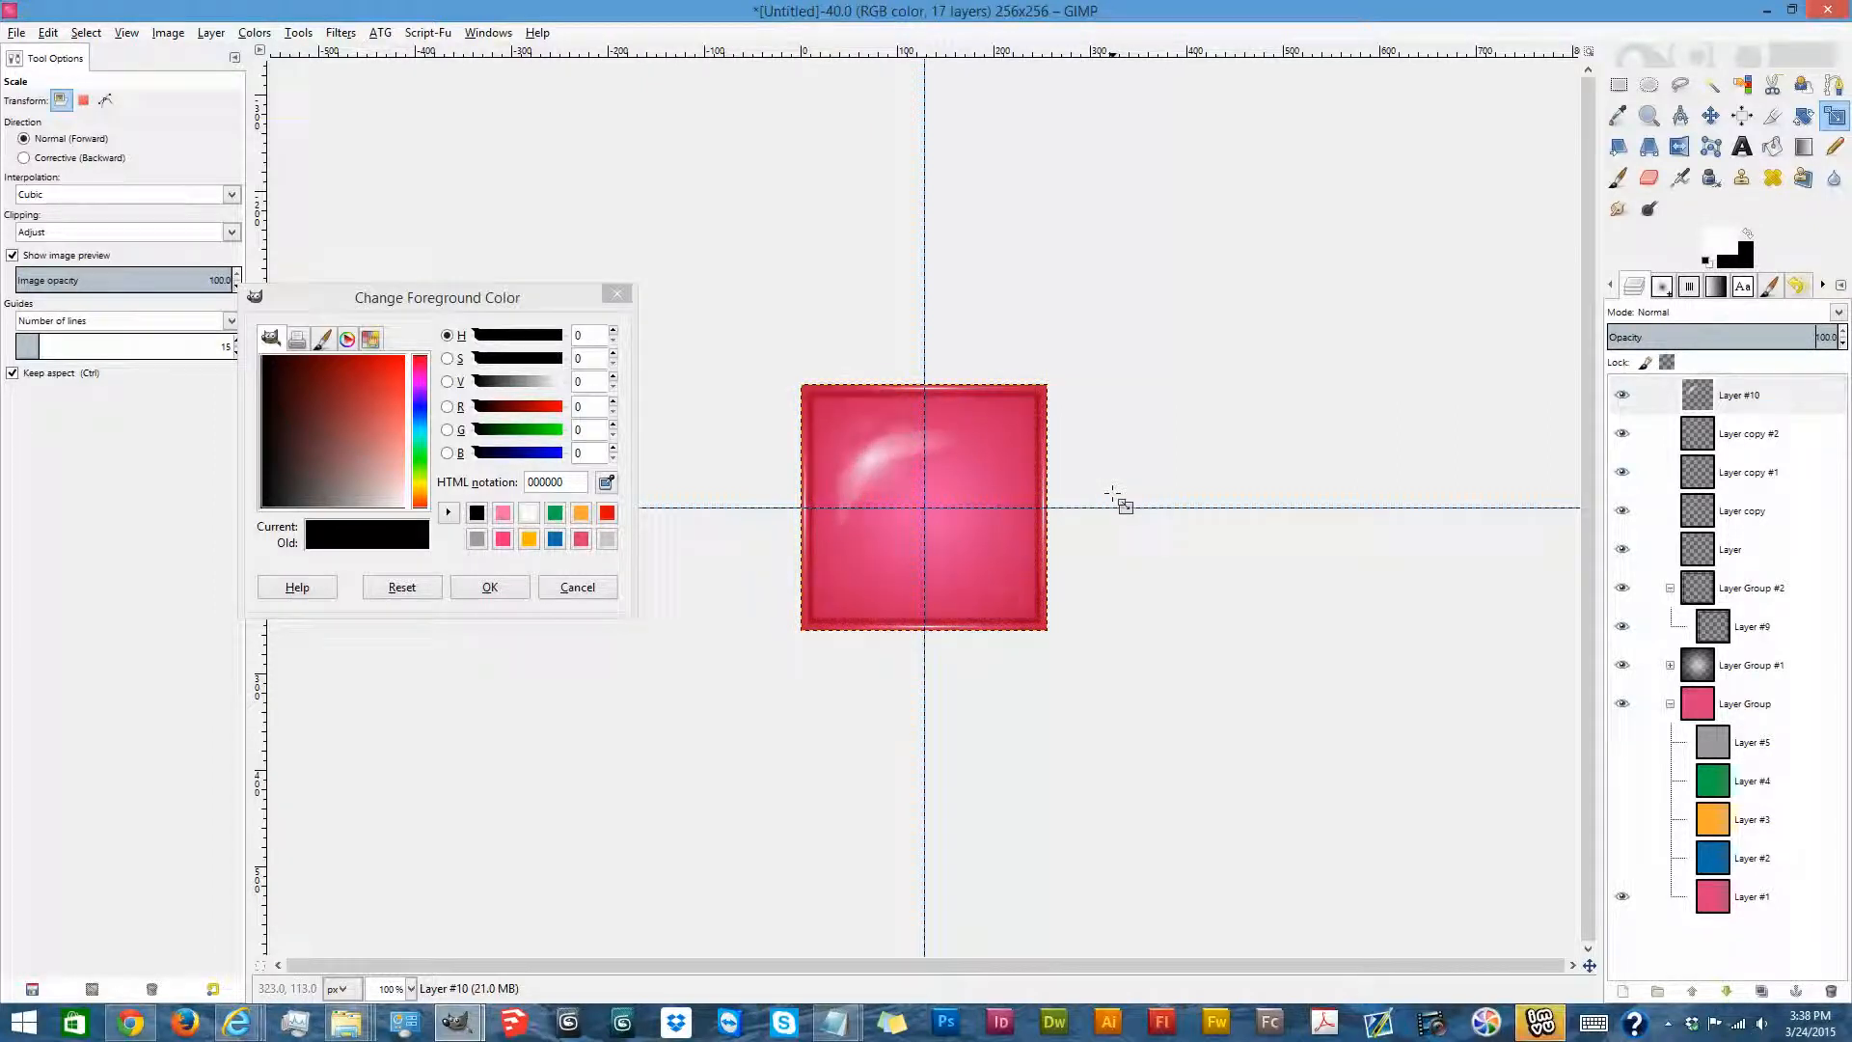
Erase around the outer edge of the arc highlight with the Eraser at size about 80.
click(1652, 177)
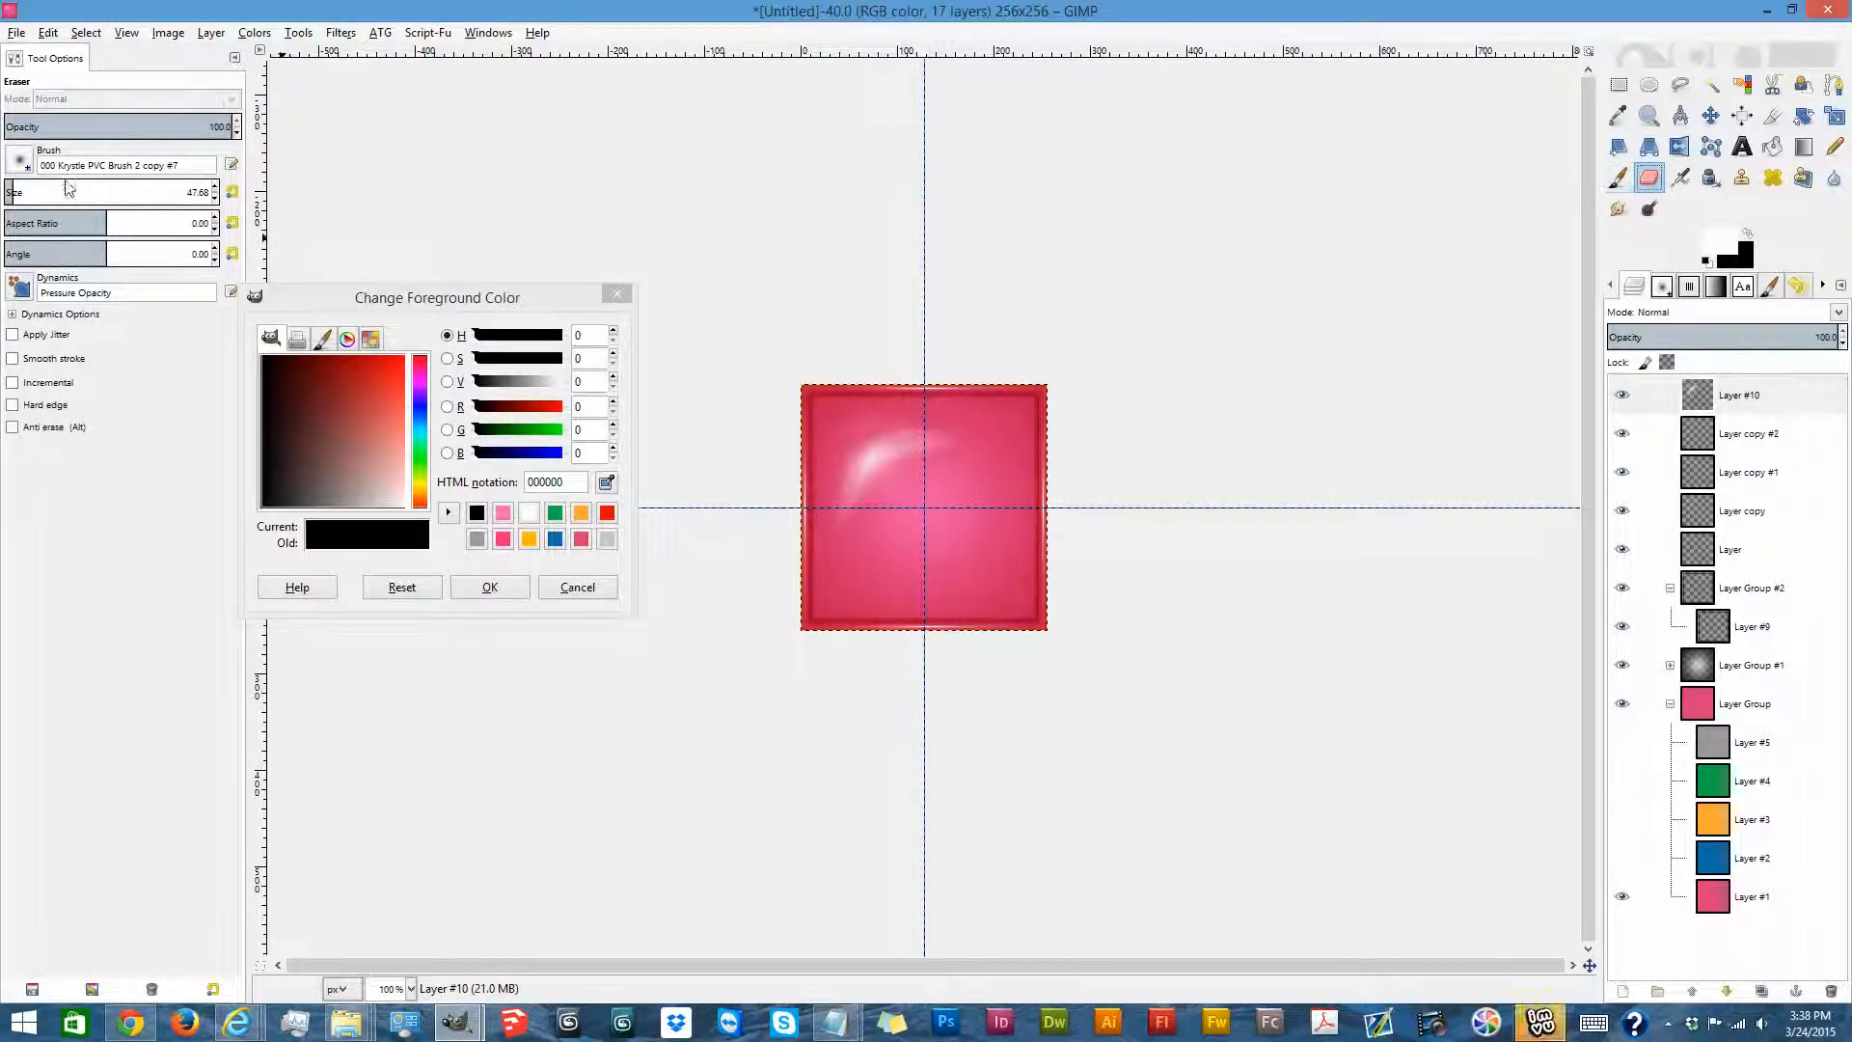
drag(55, 193, 100, 192)
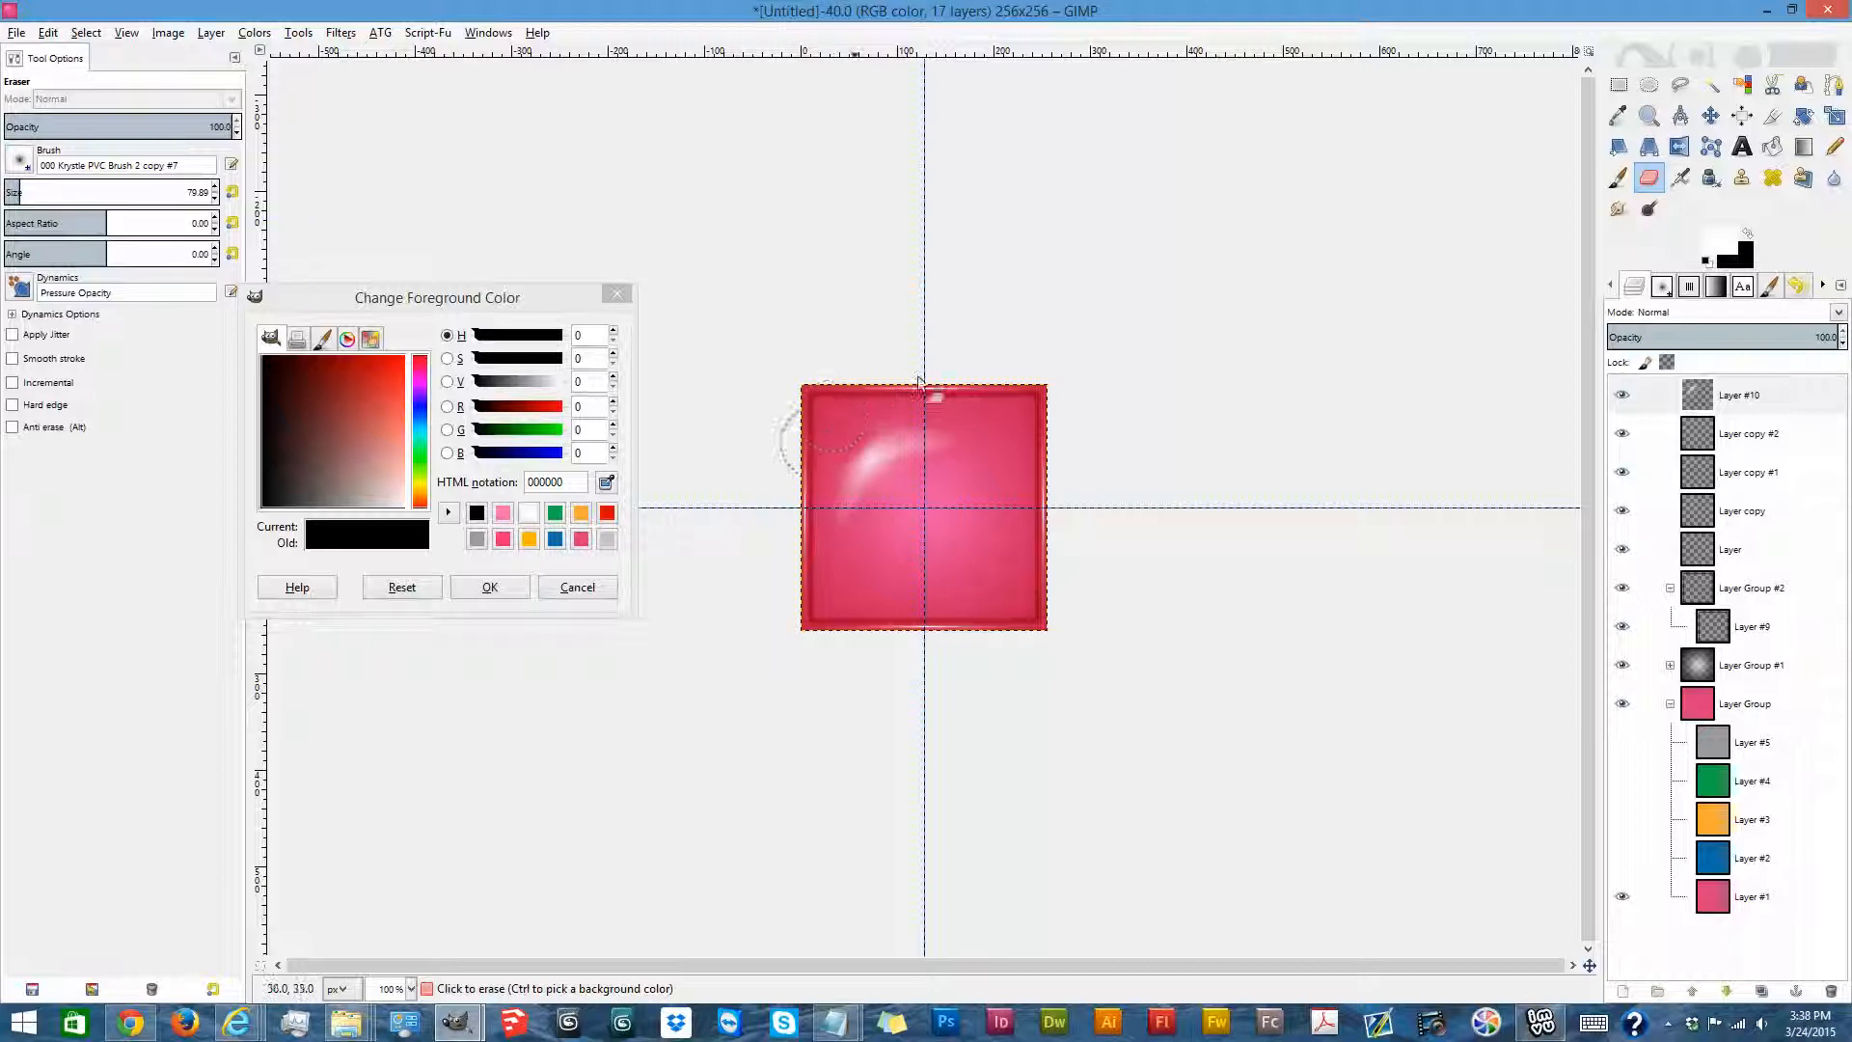
click(818, 552)
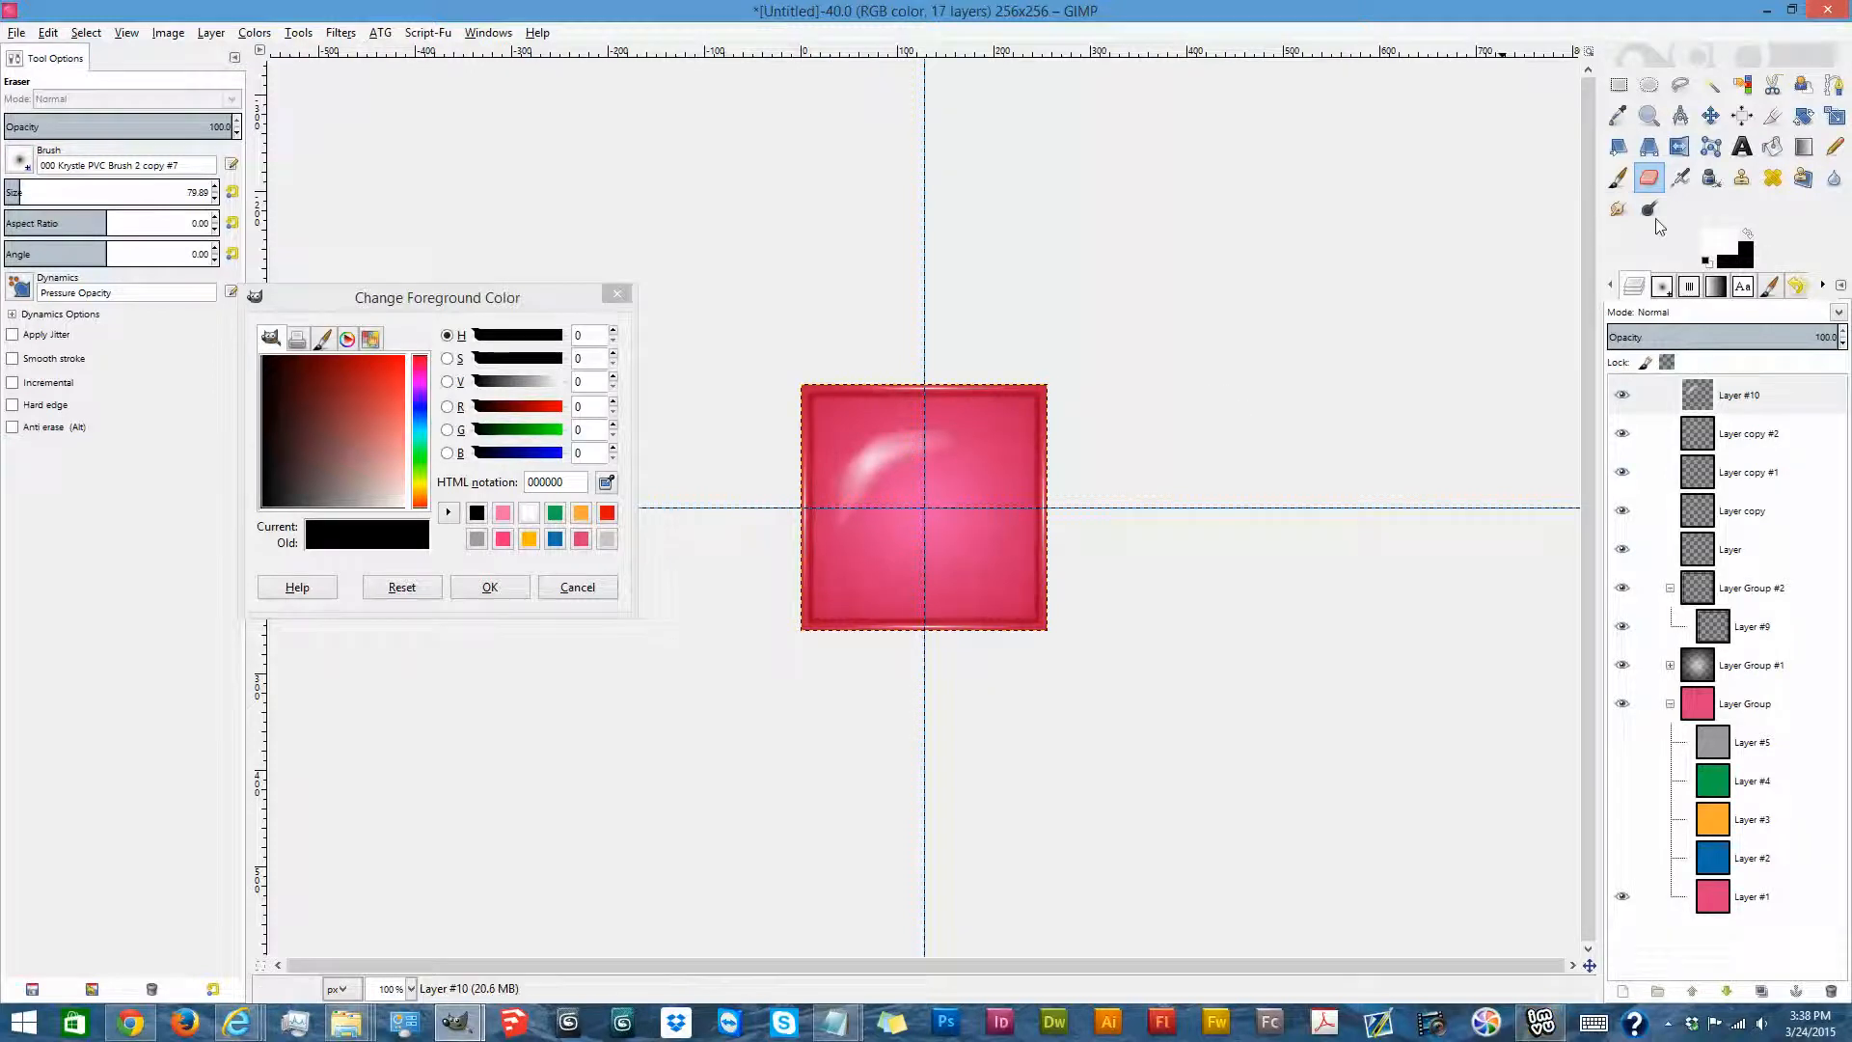
Smudge the arc highlight at size about 80 into a broader, softer shape with a trailing lower end, softening it with Blur between strokes.
click(1618, 208)
drag(836, 525, 831, 529)
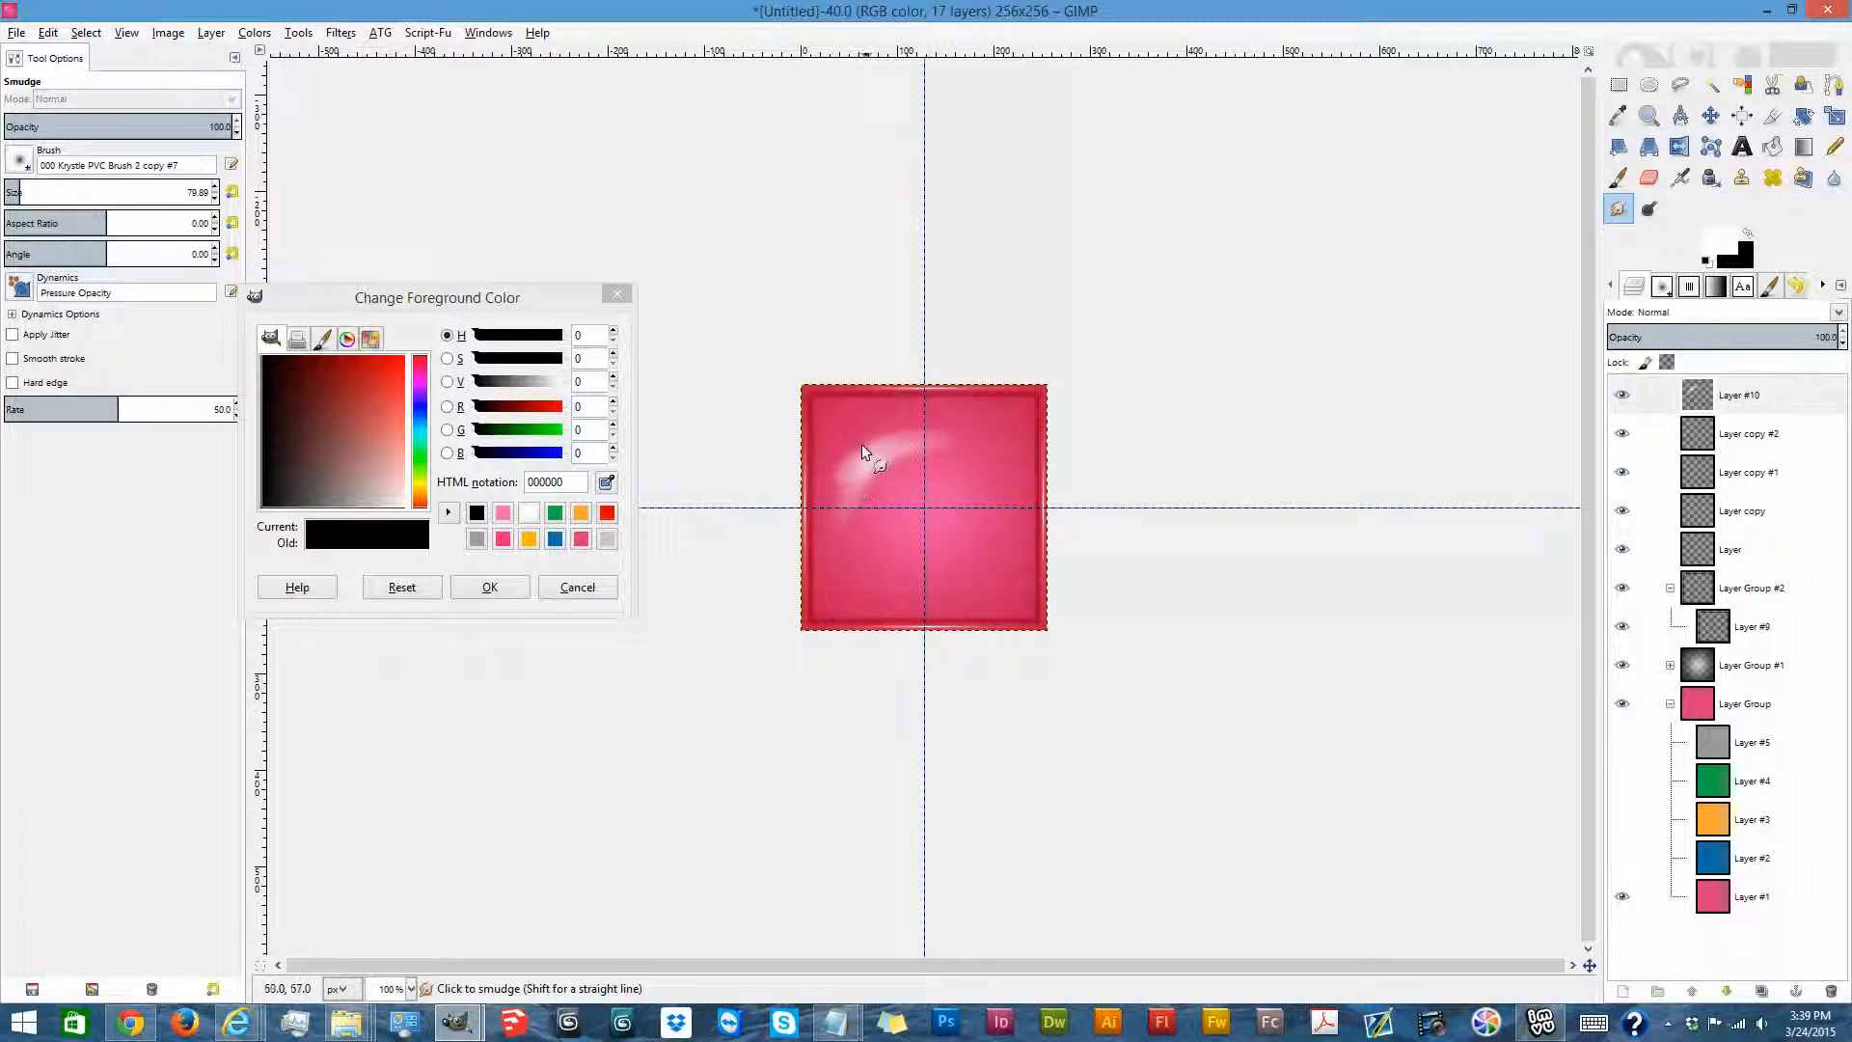
drag(865, 445, 885, 437)
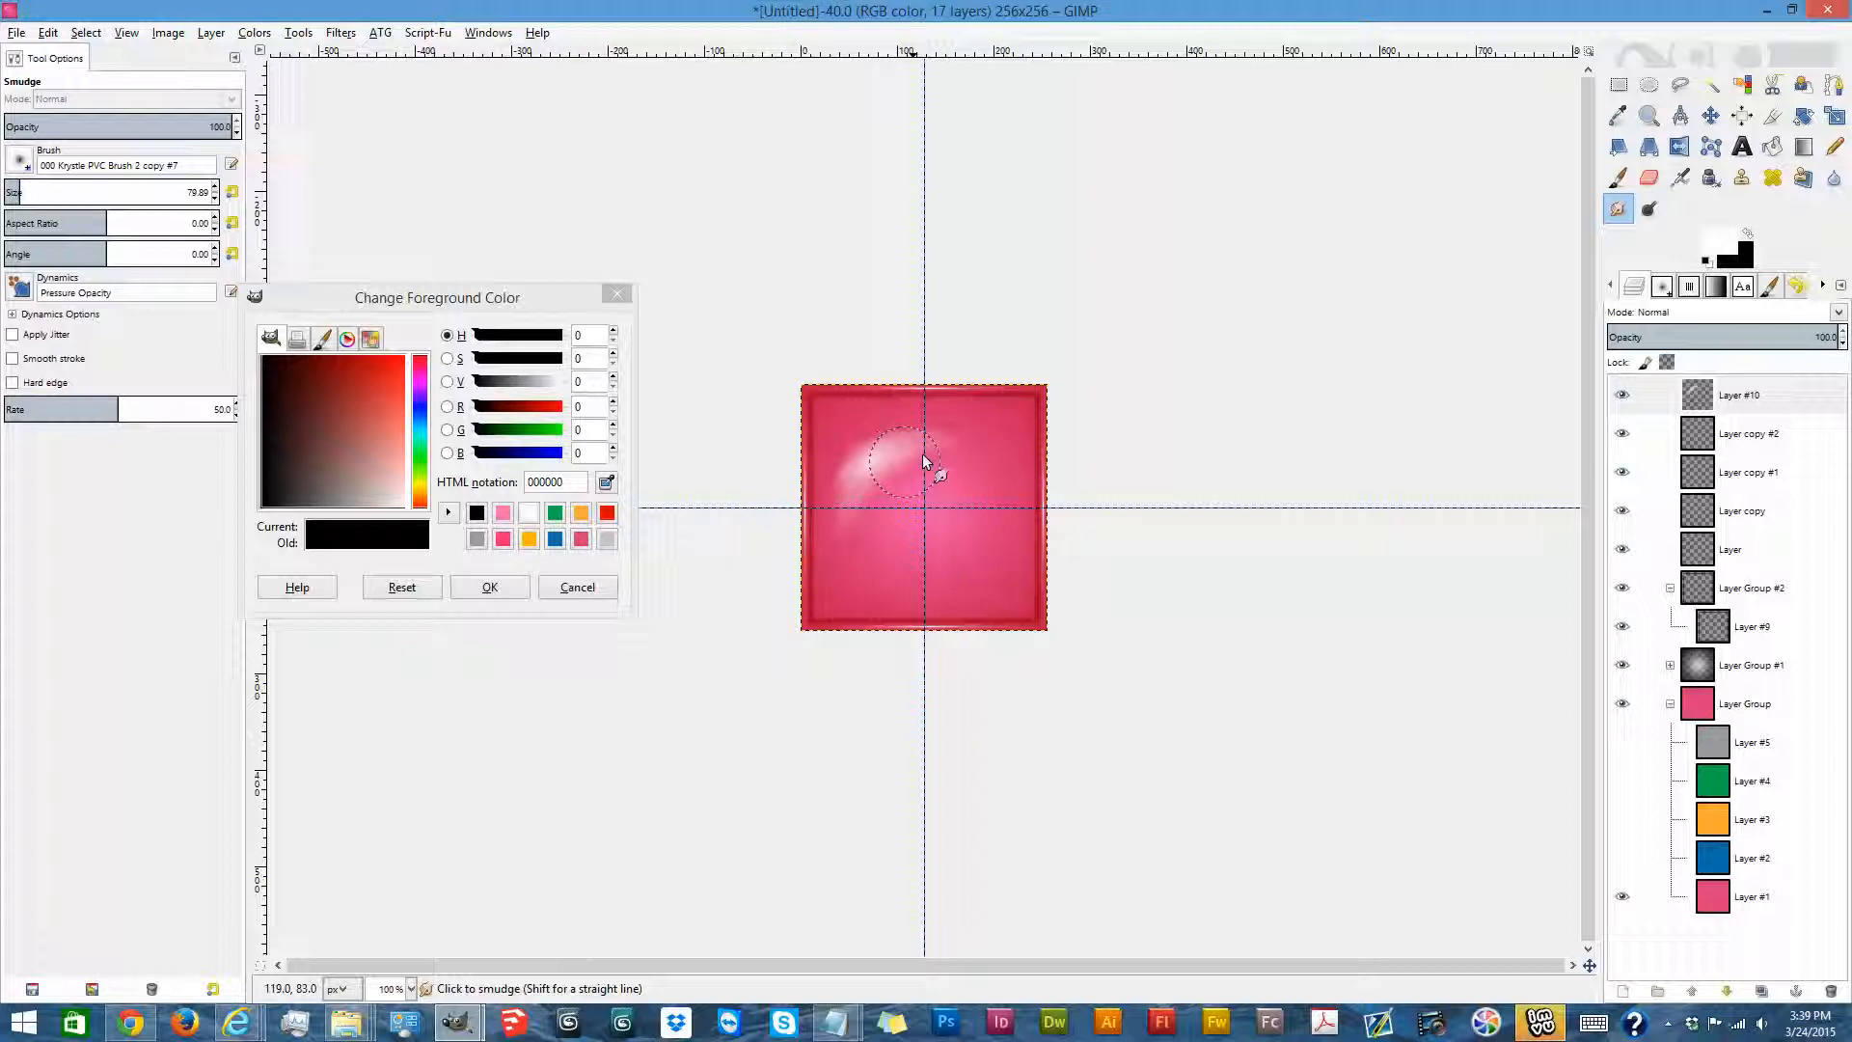
click(1833, 178)
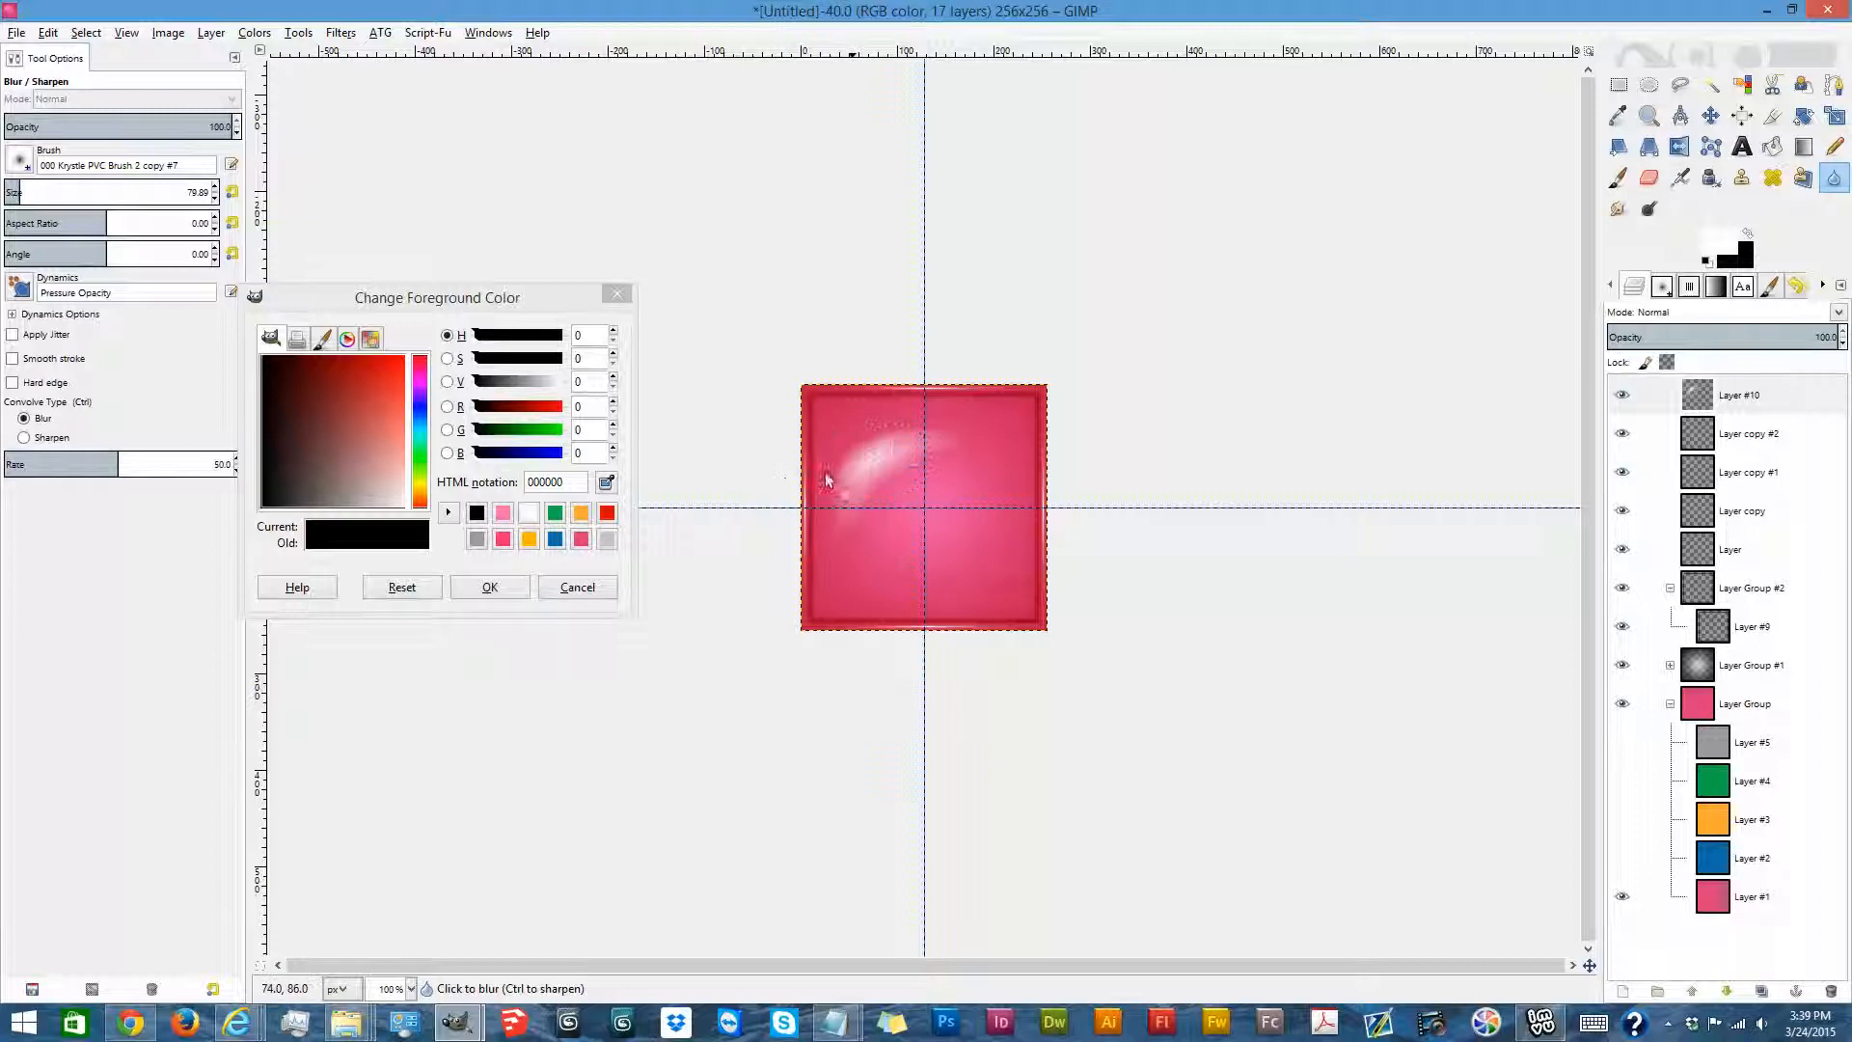
click(1618, 208)
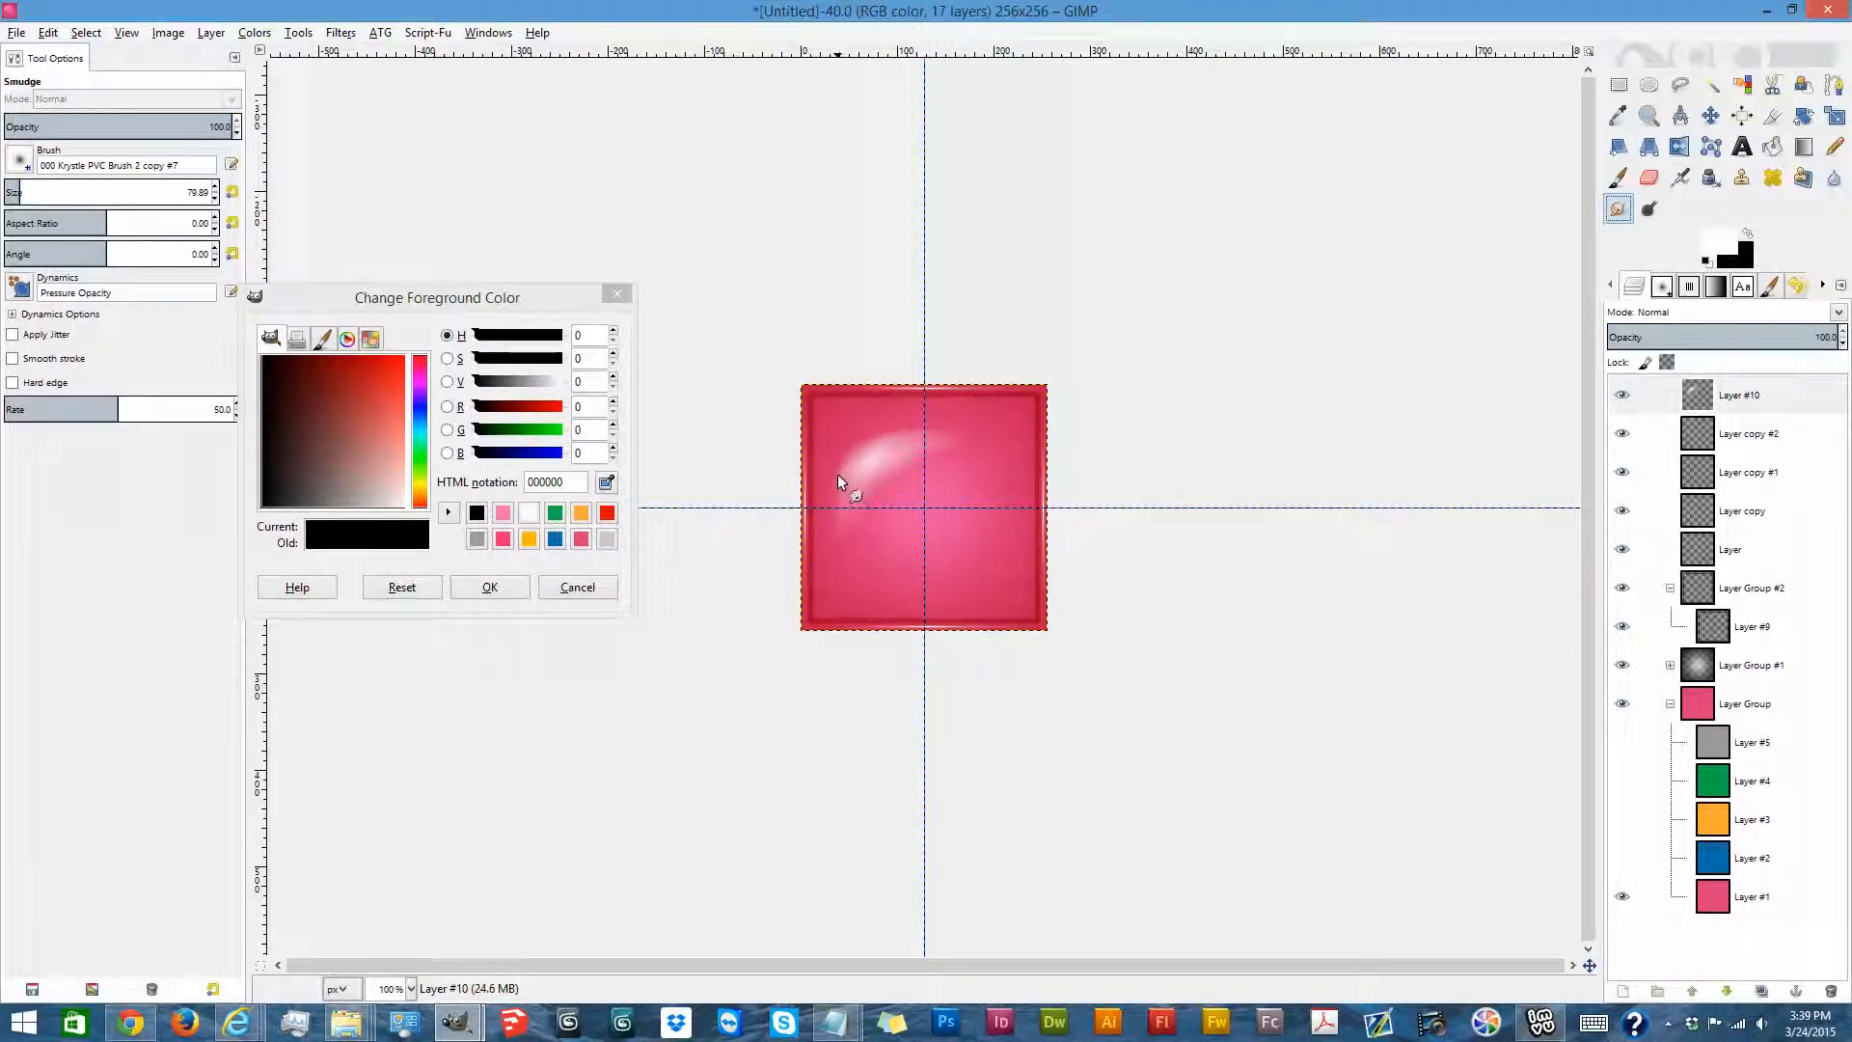
mouse_move(836, 471)
mouse_down()
mouse_move(825, 502)
mouse_move(845, 528)
mouse_up()
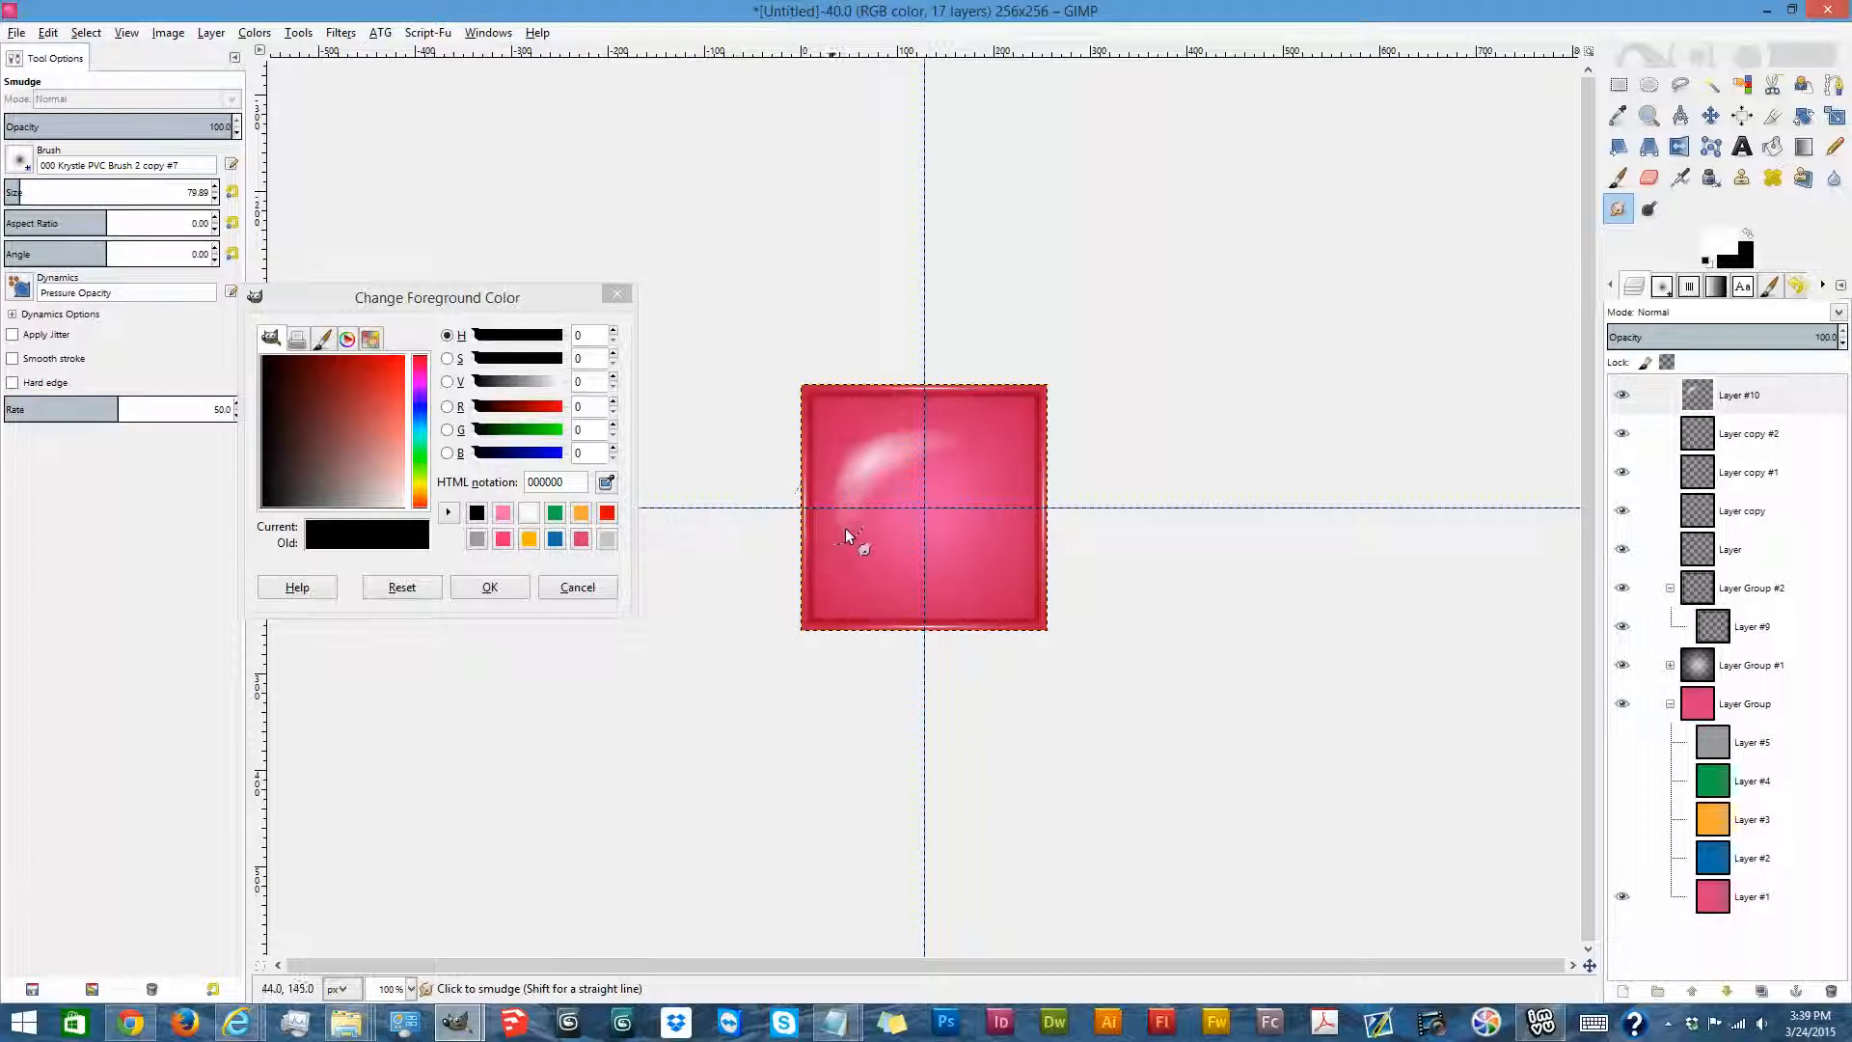
Lower the arc highlight layer's opacity to 50, nudge it slightly up and left, and fit the layer to the image size.
drag(1786, 335, 1722, 338)
click(1710, 116)
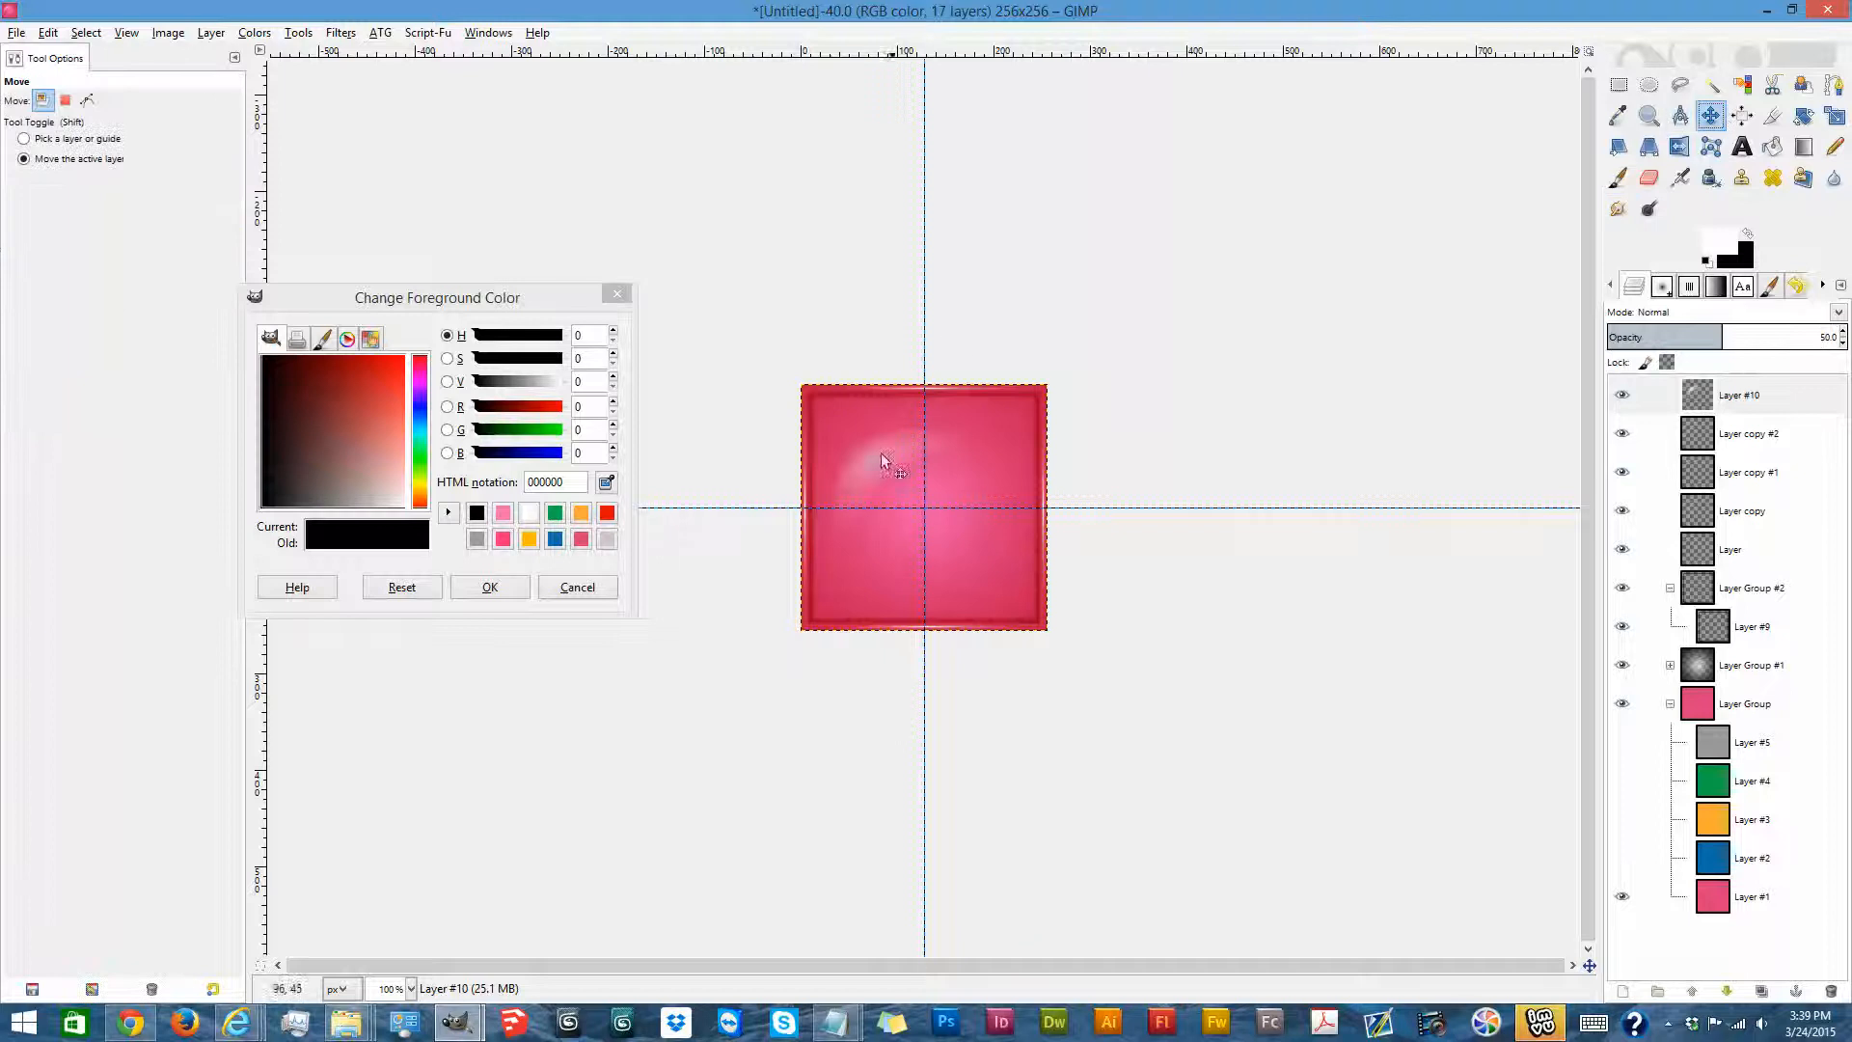
drag(872, 455, 867, 442)
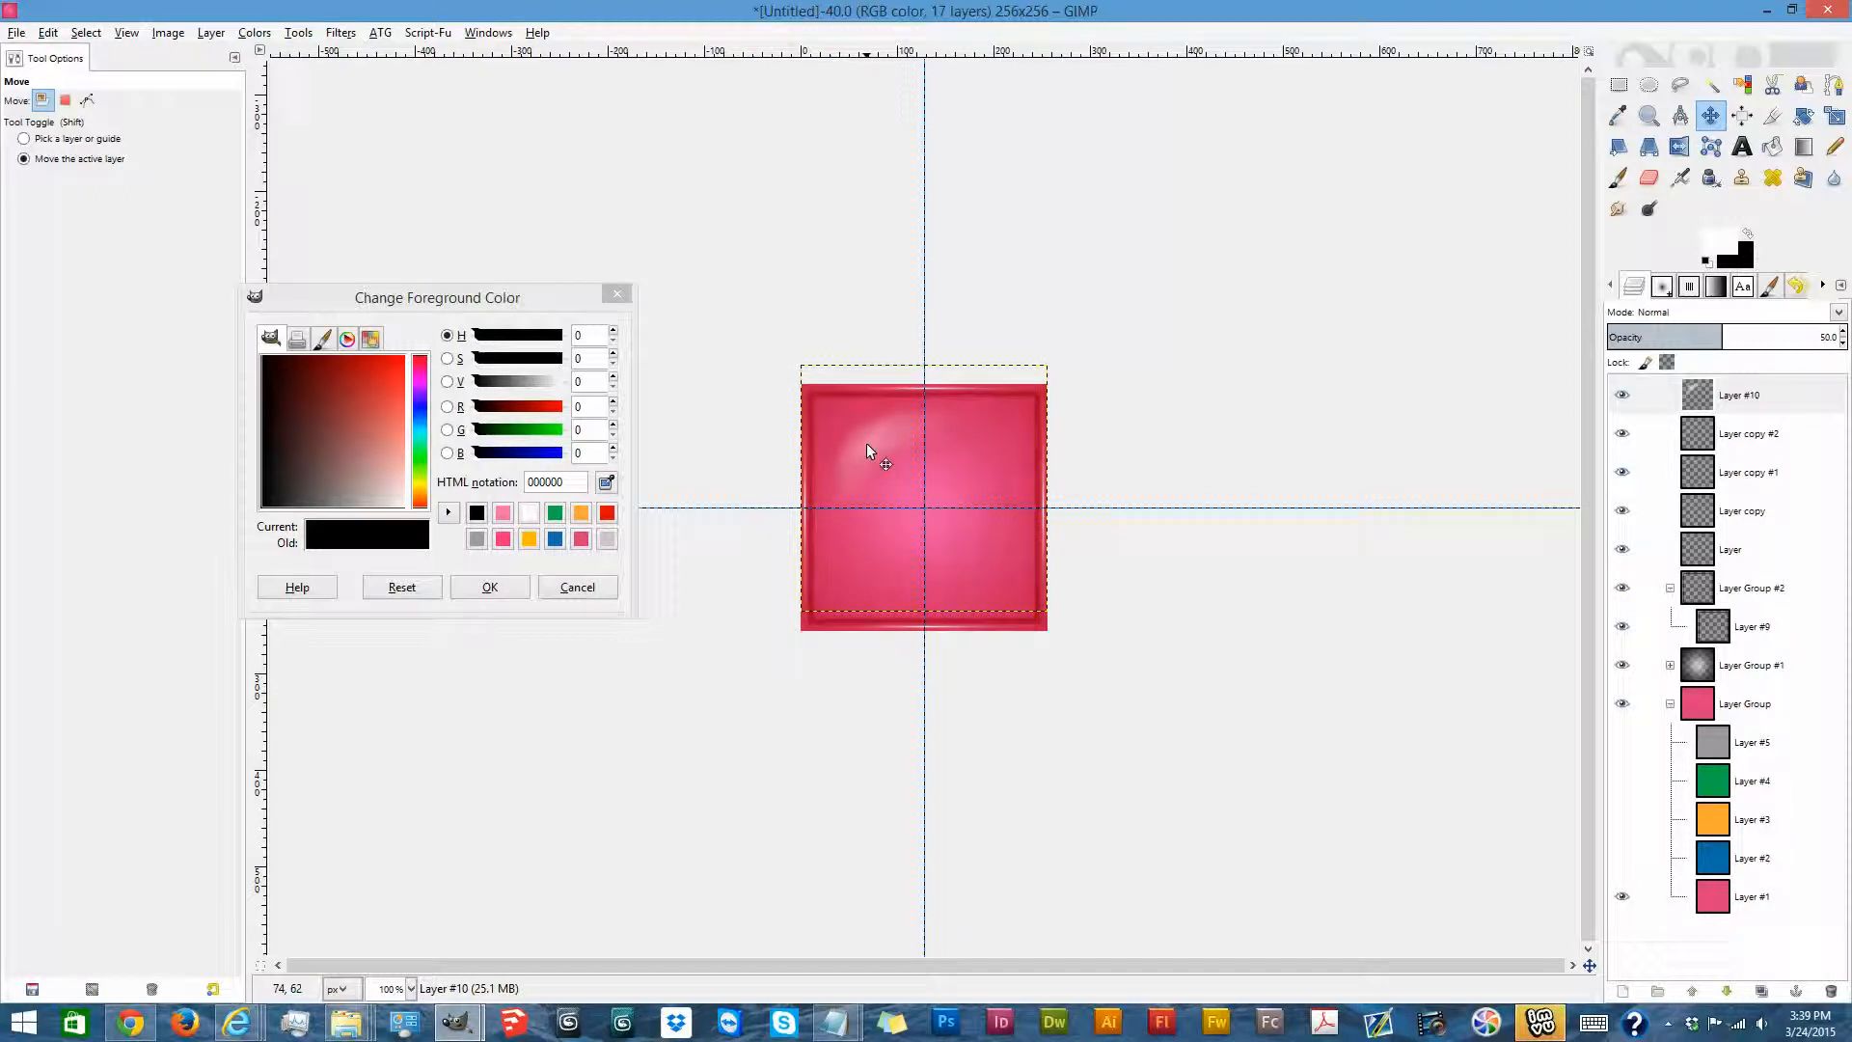
right_click(1690, 395)
click(1590, 610)
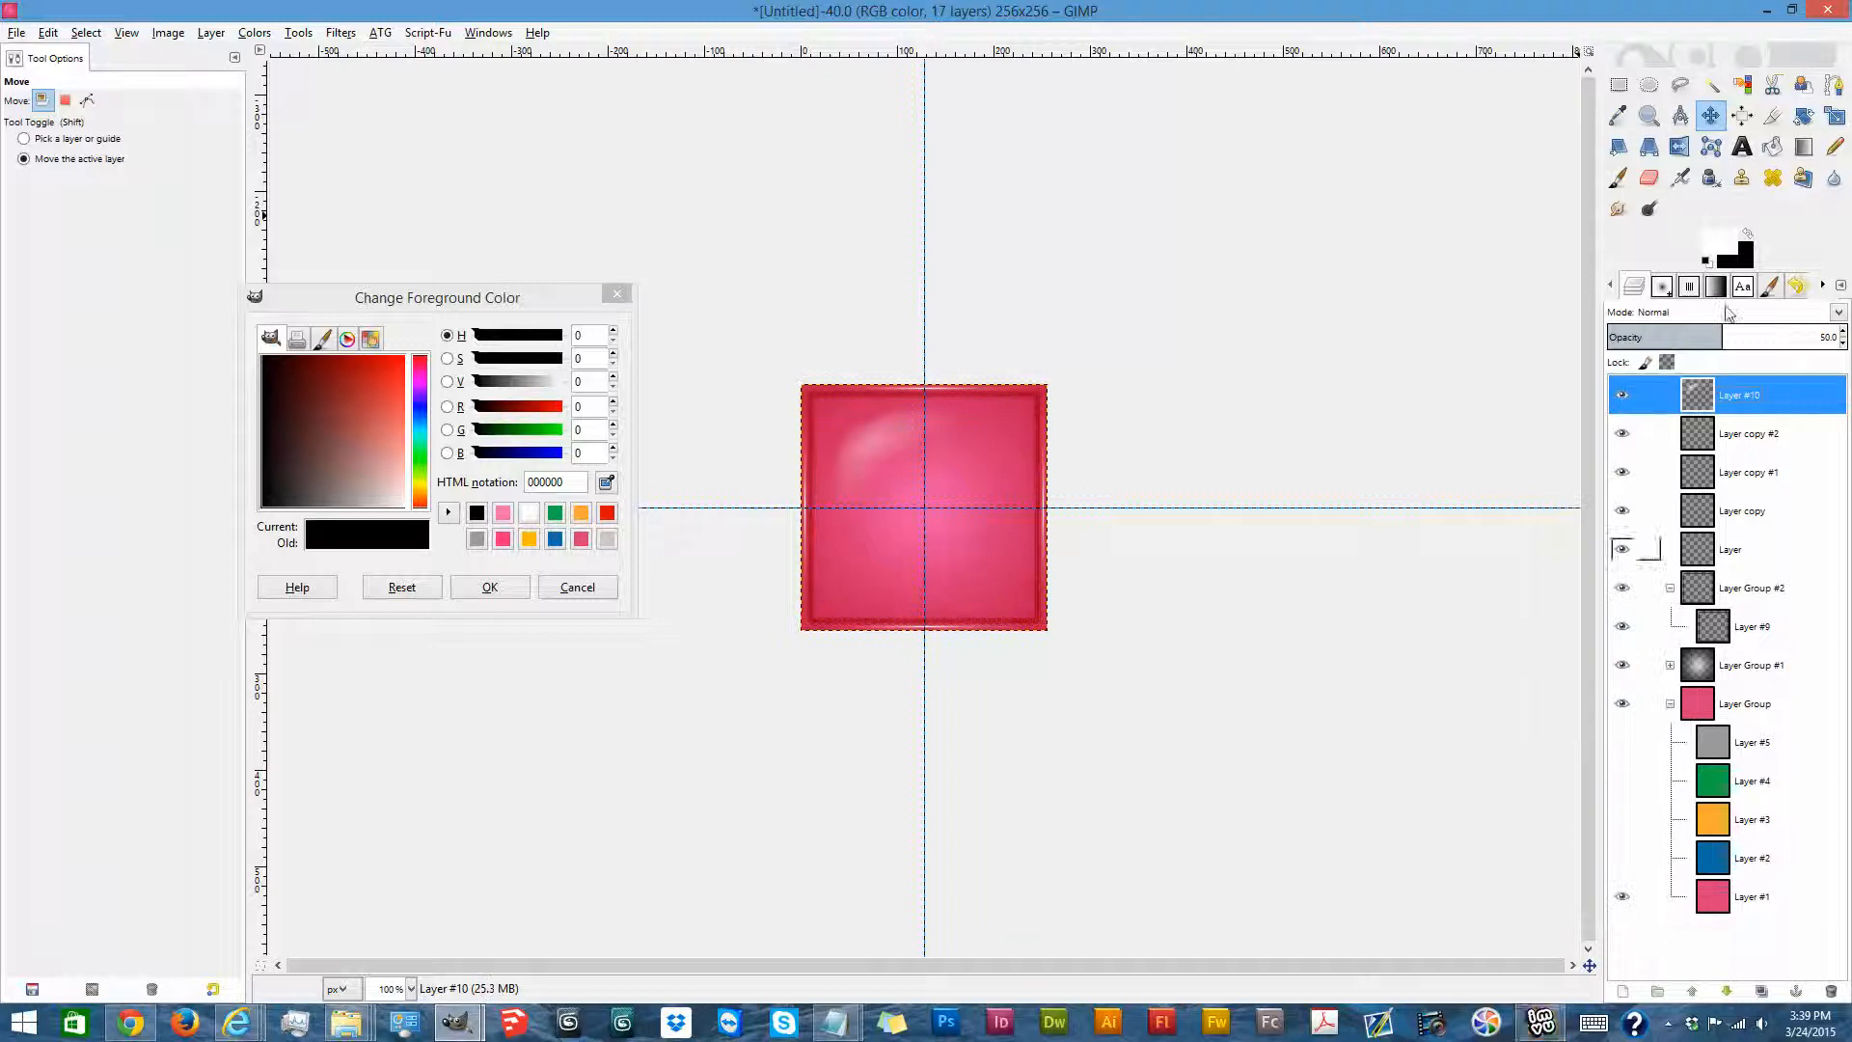
Duplicate the arc highlight layer and flip the copy vertically and horizontally into the square's lower-right corner.
click(1762, 992)
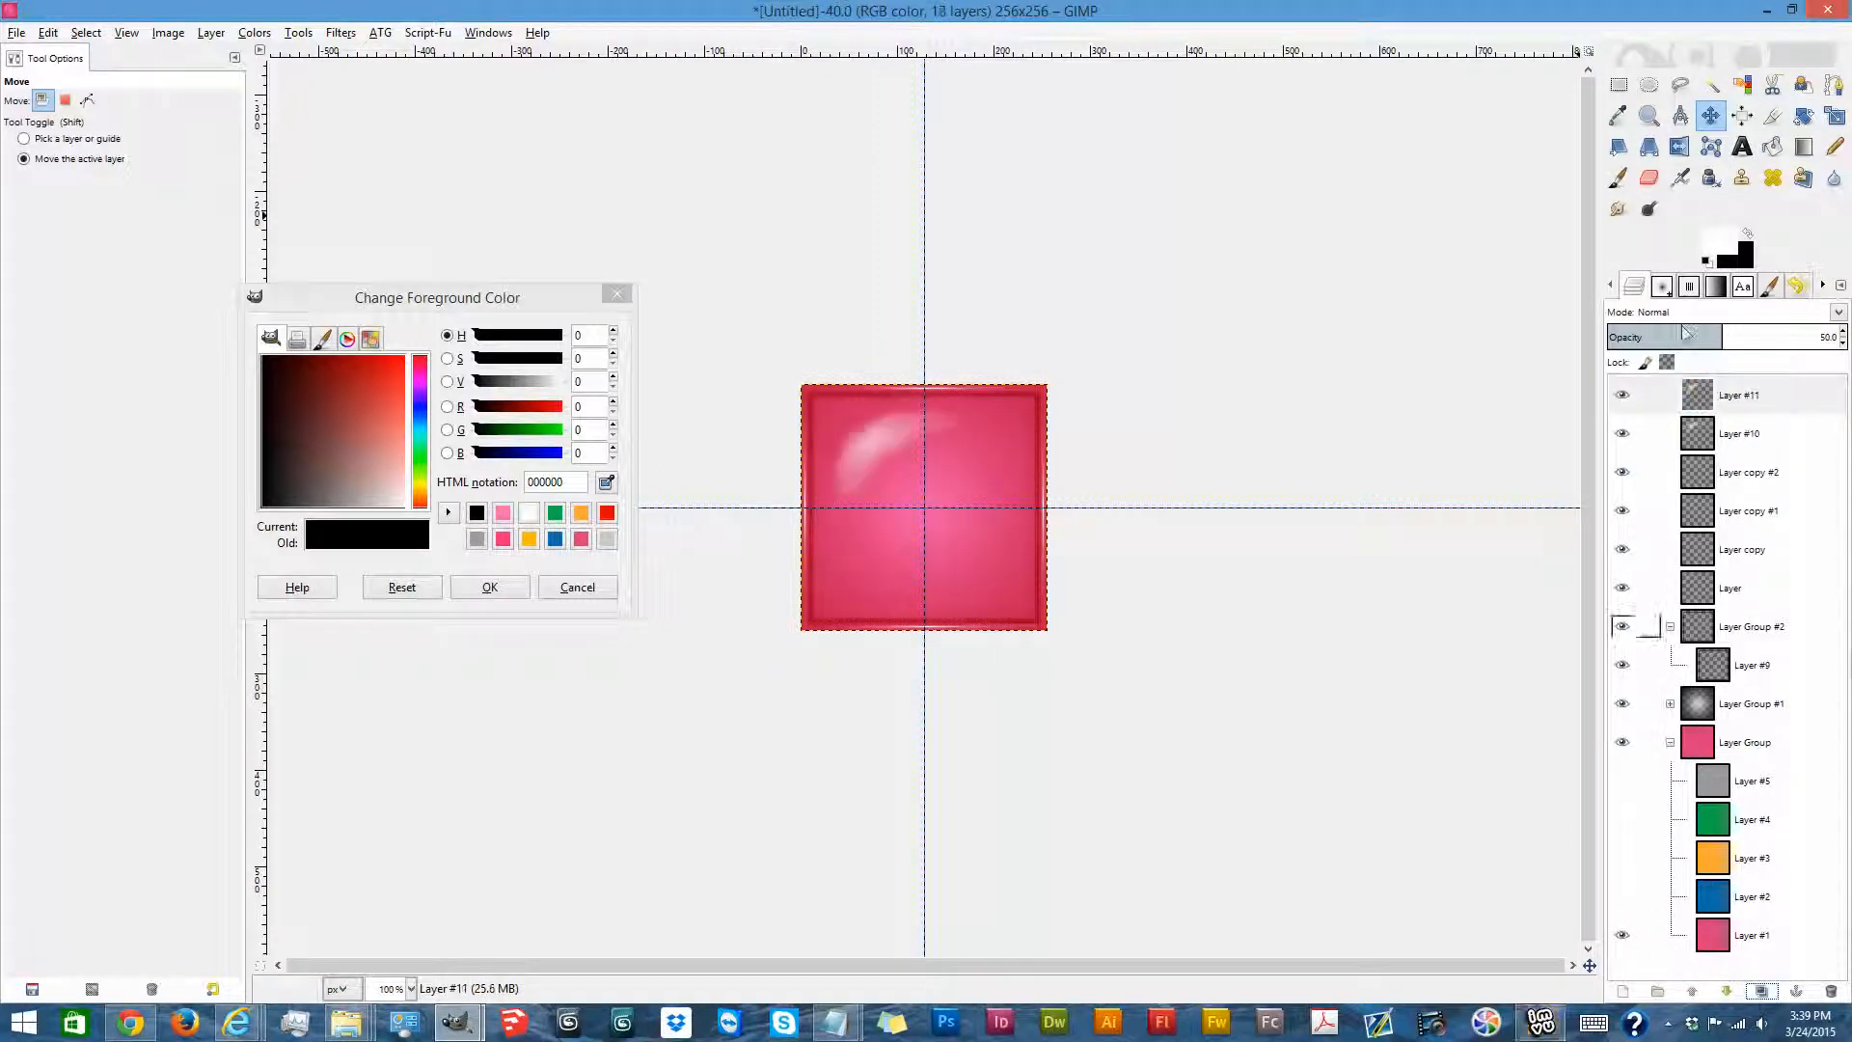
click(1679, 147)
click(1248, 173)
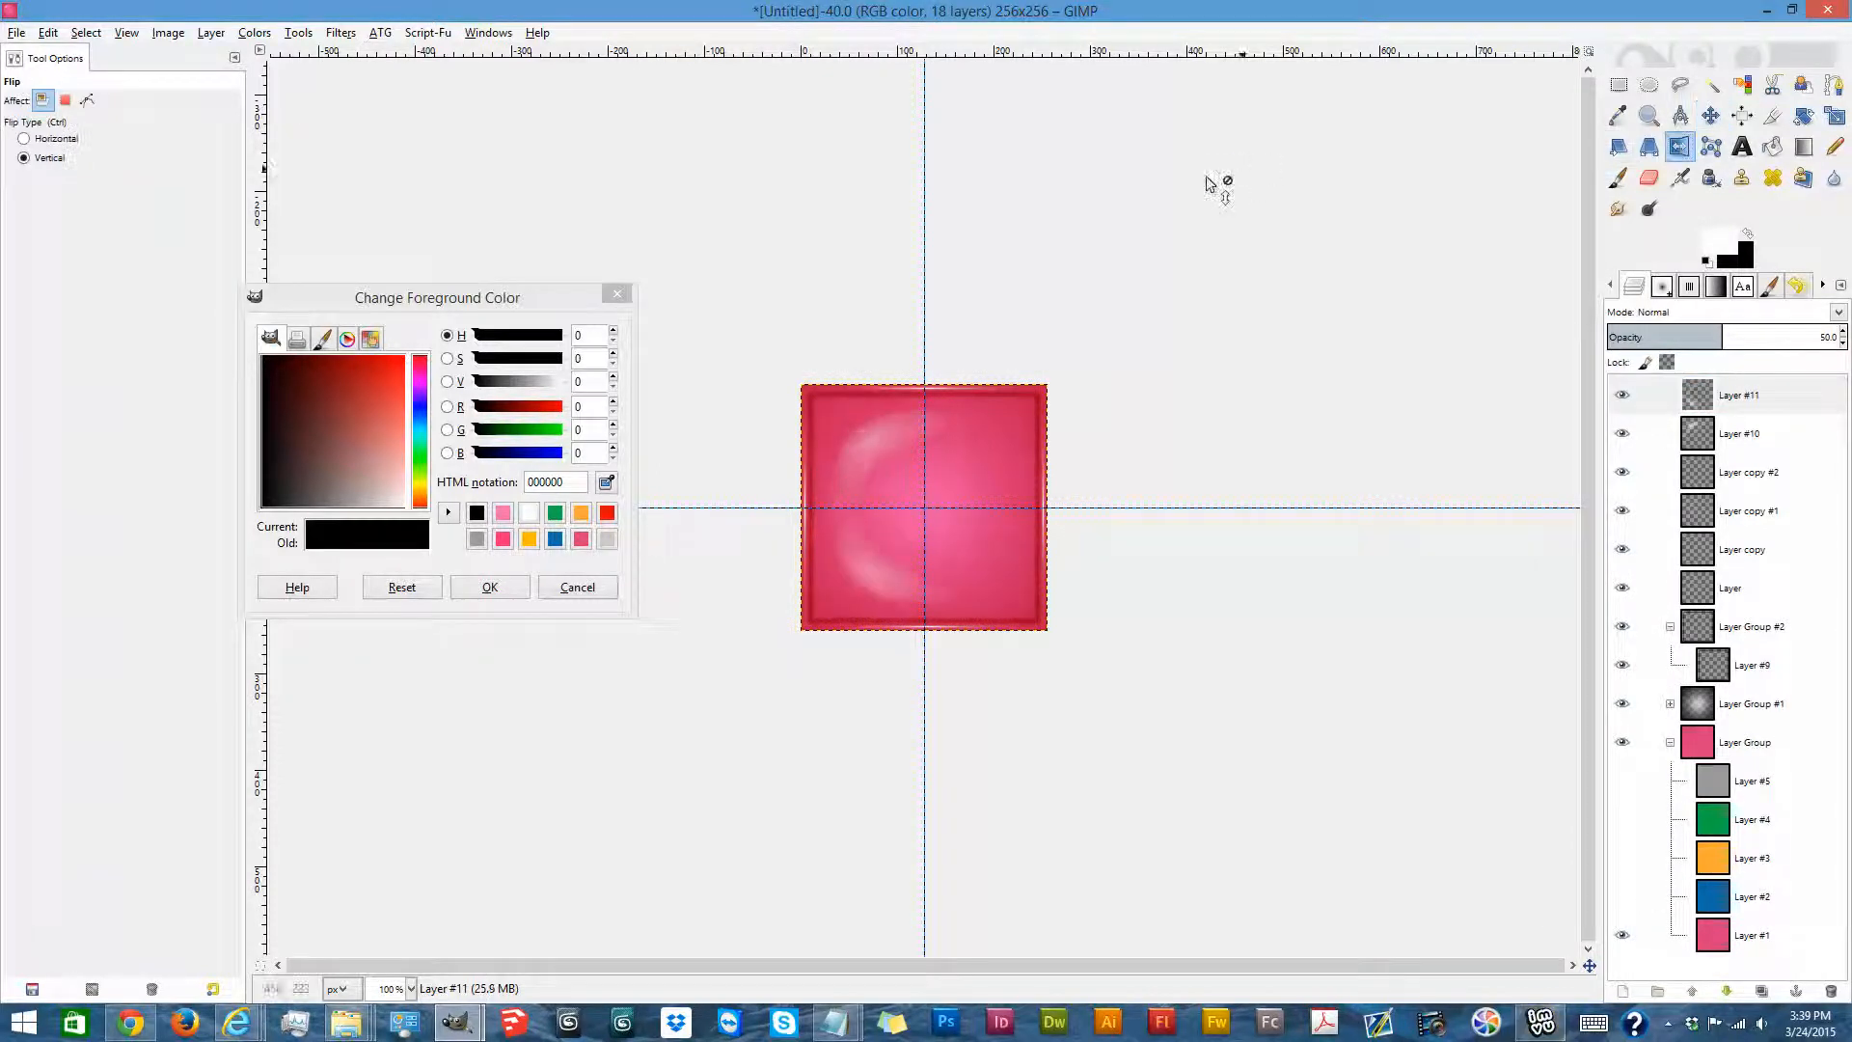
click(47, 138)
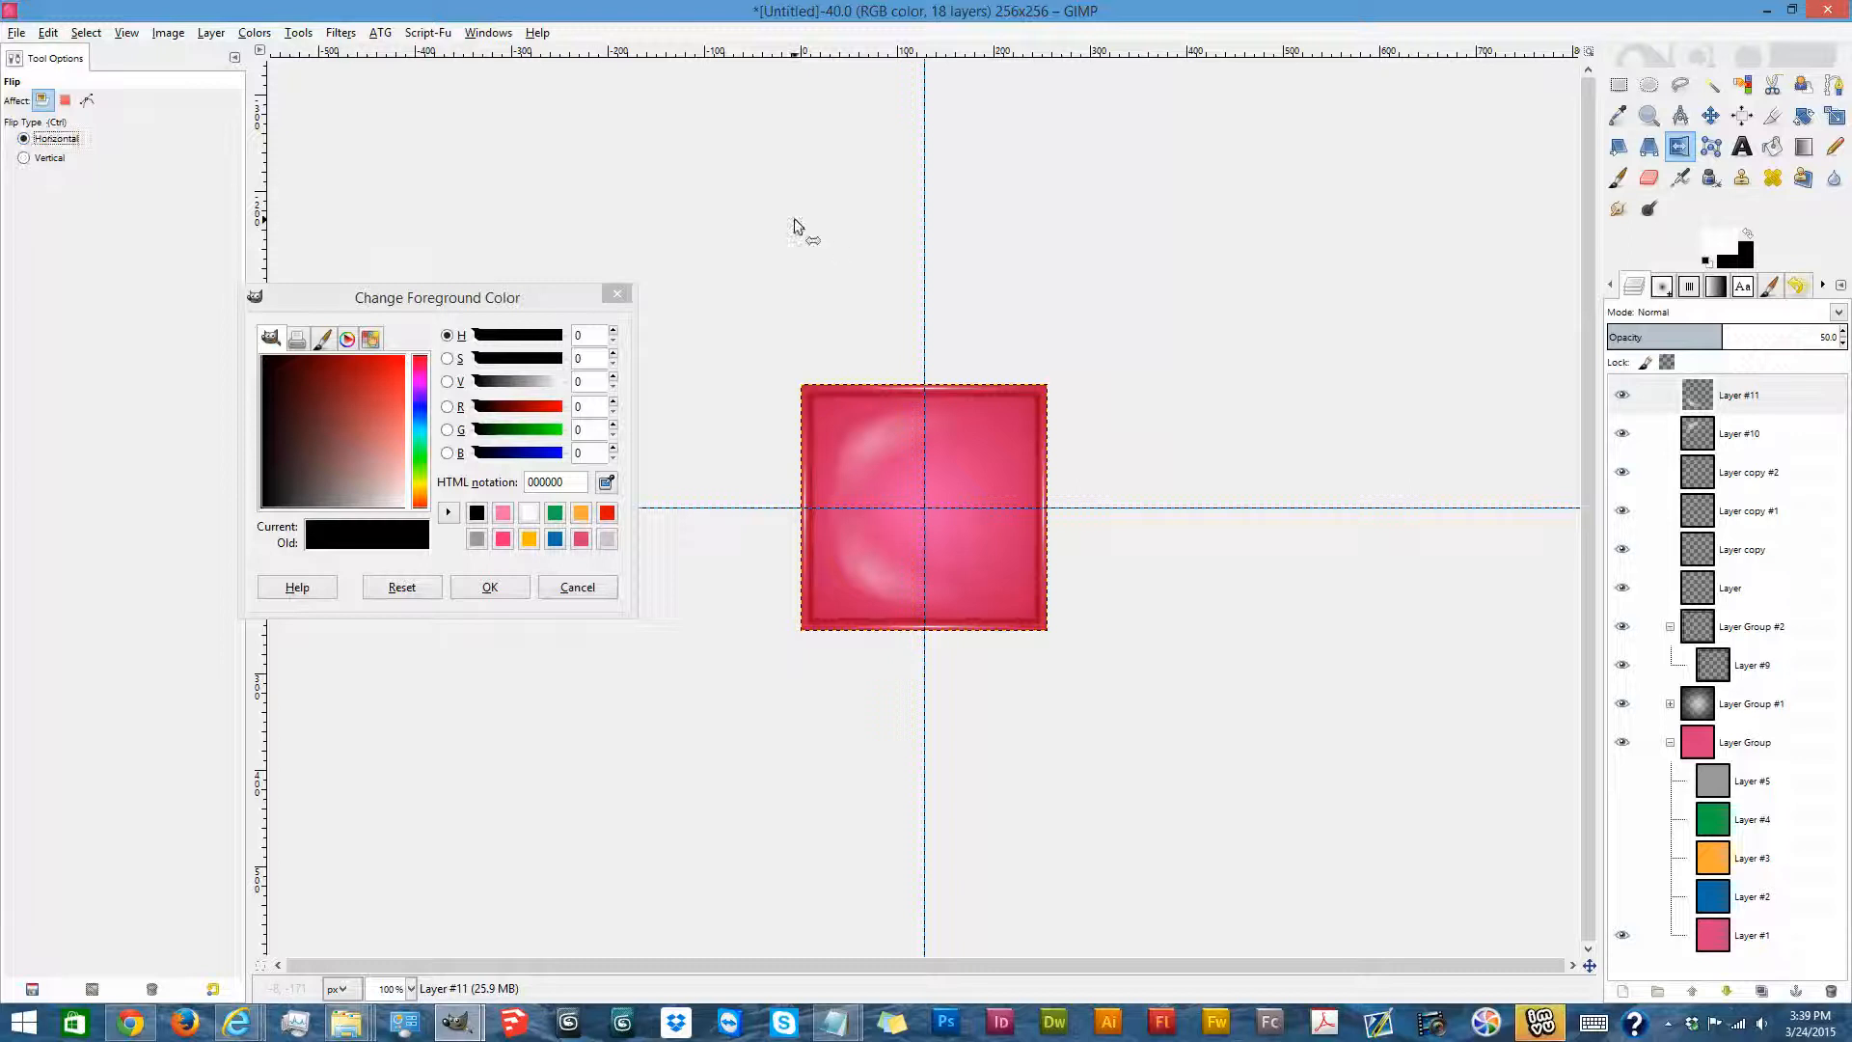
click(1024, 632)
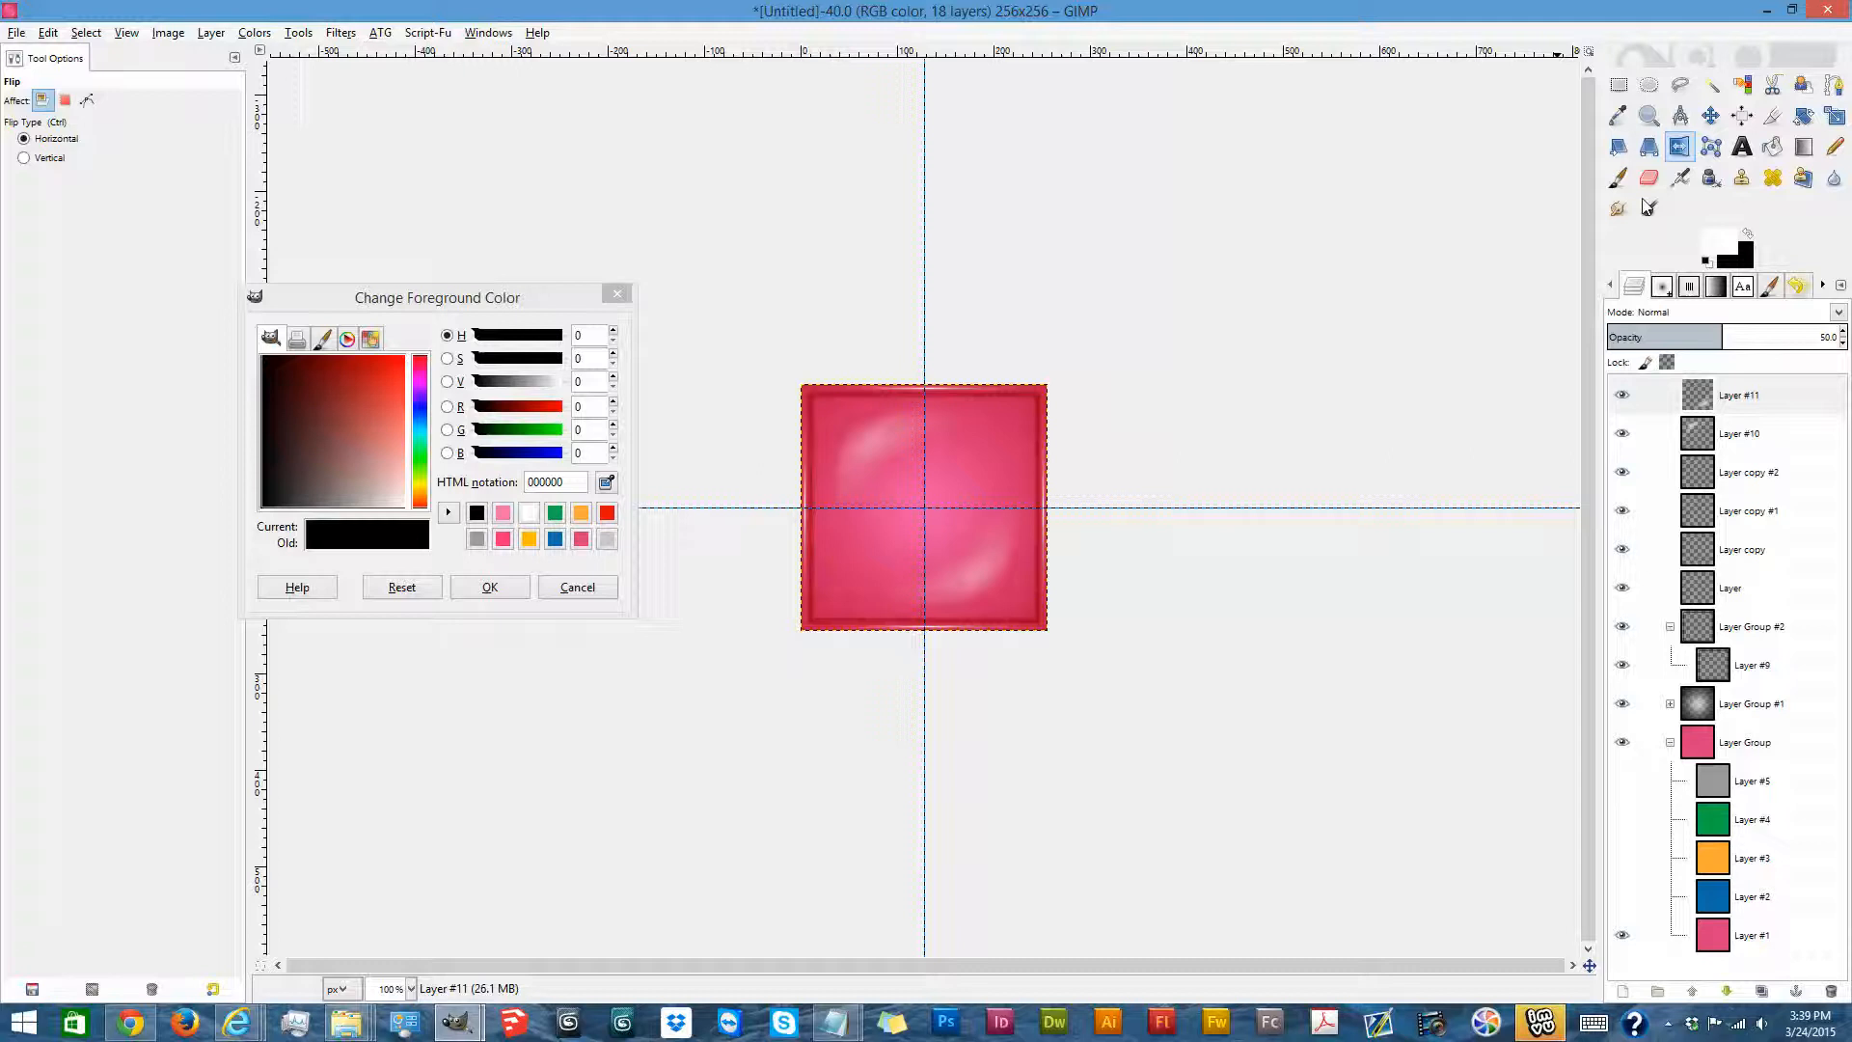
Add a transparent 256 px high layer on top of the stack and duplicate the lower-right arc layer beneath it.
click(1623, 991)
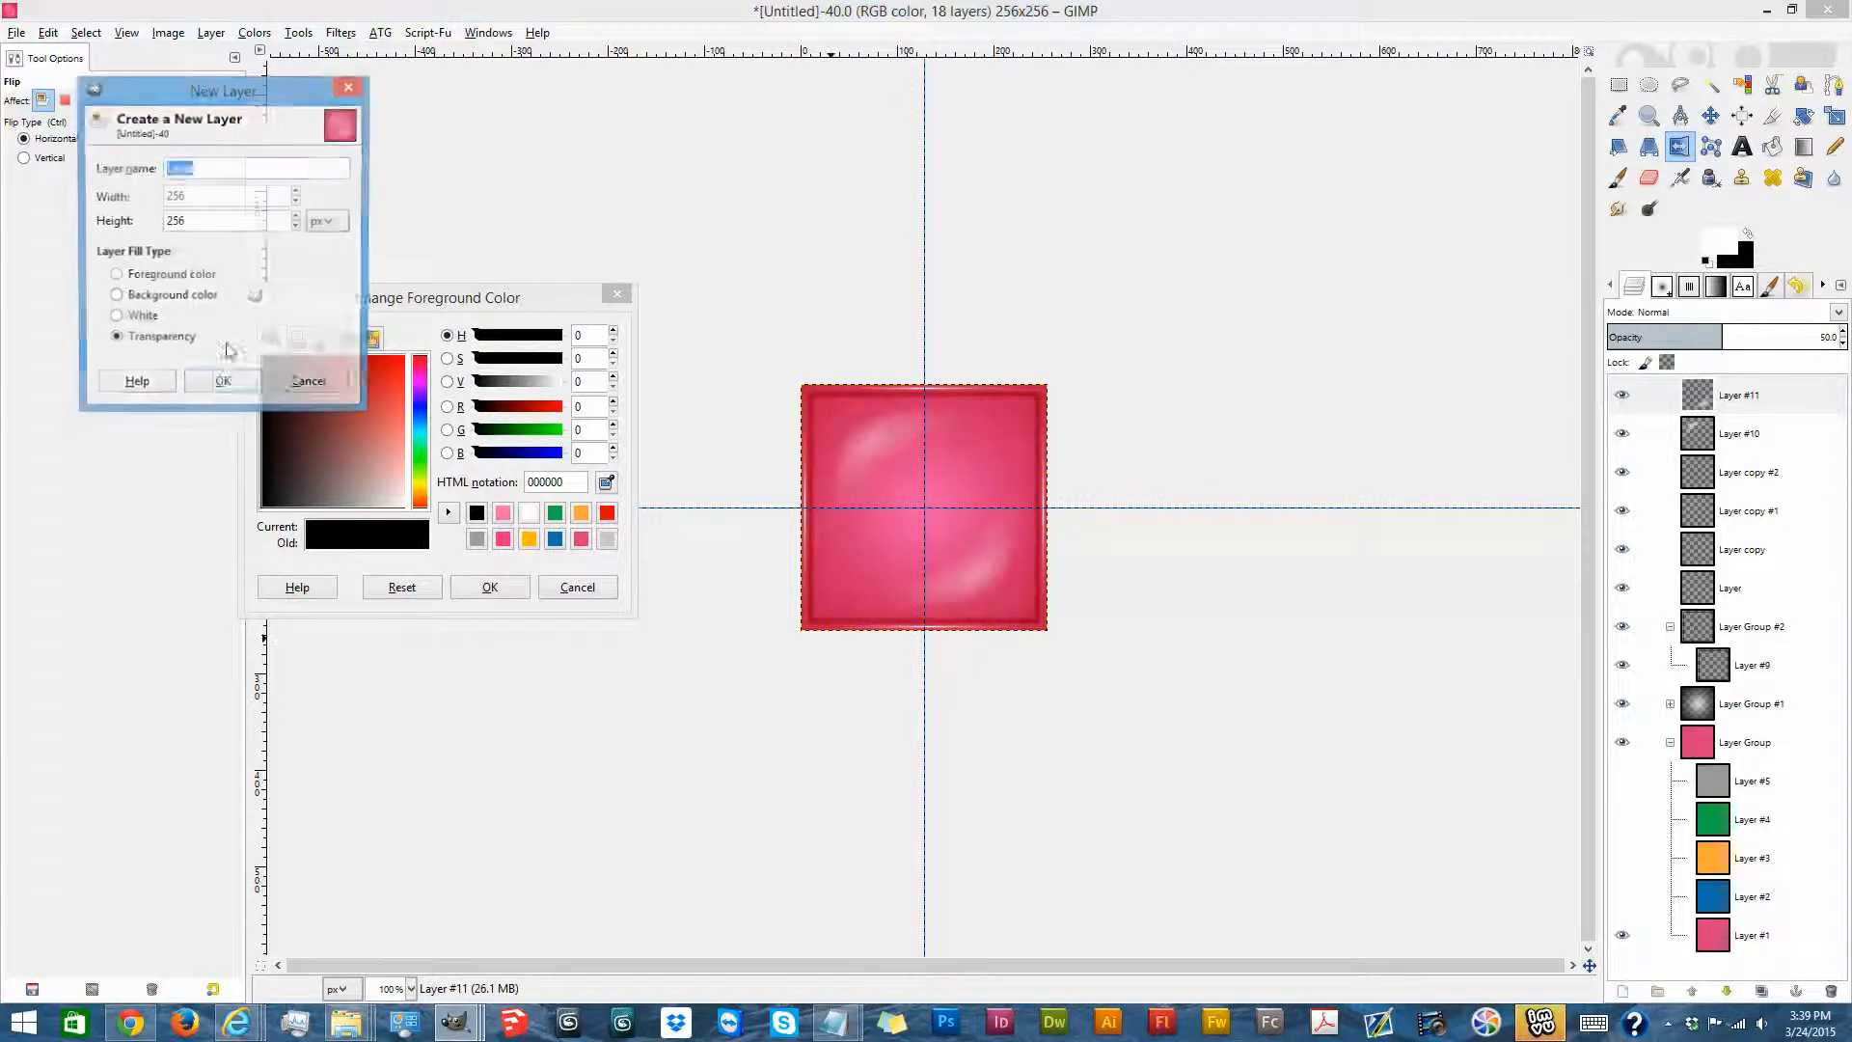
click(222, 386)
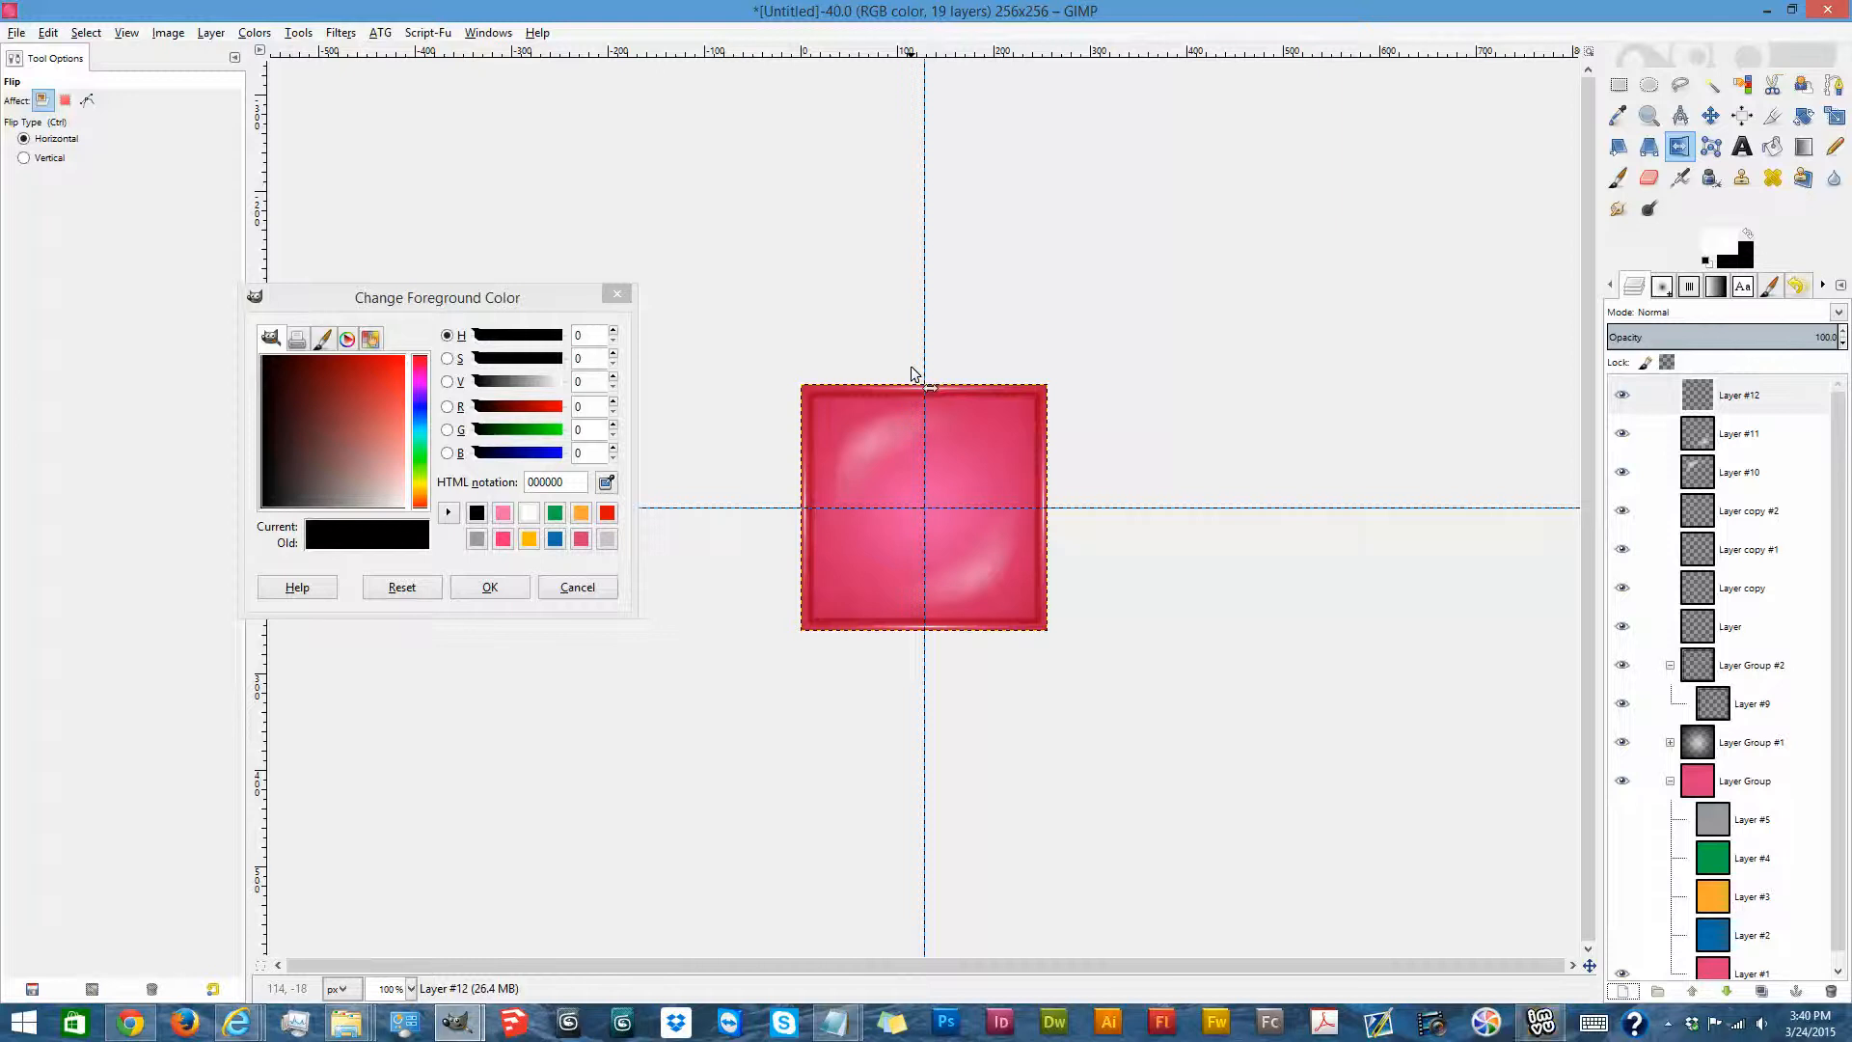
click(1727, 439)
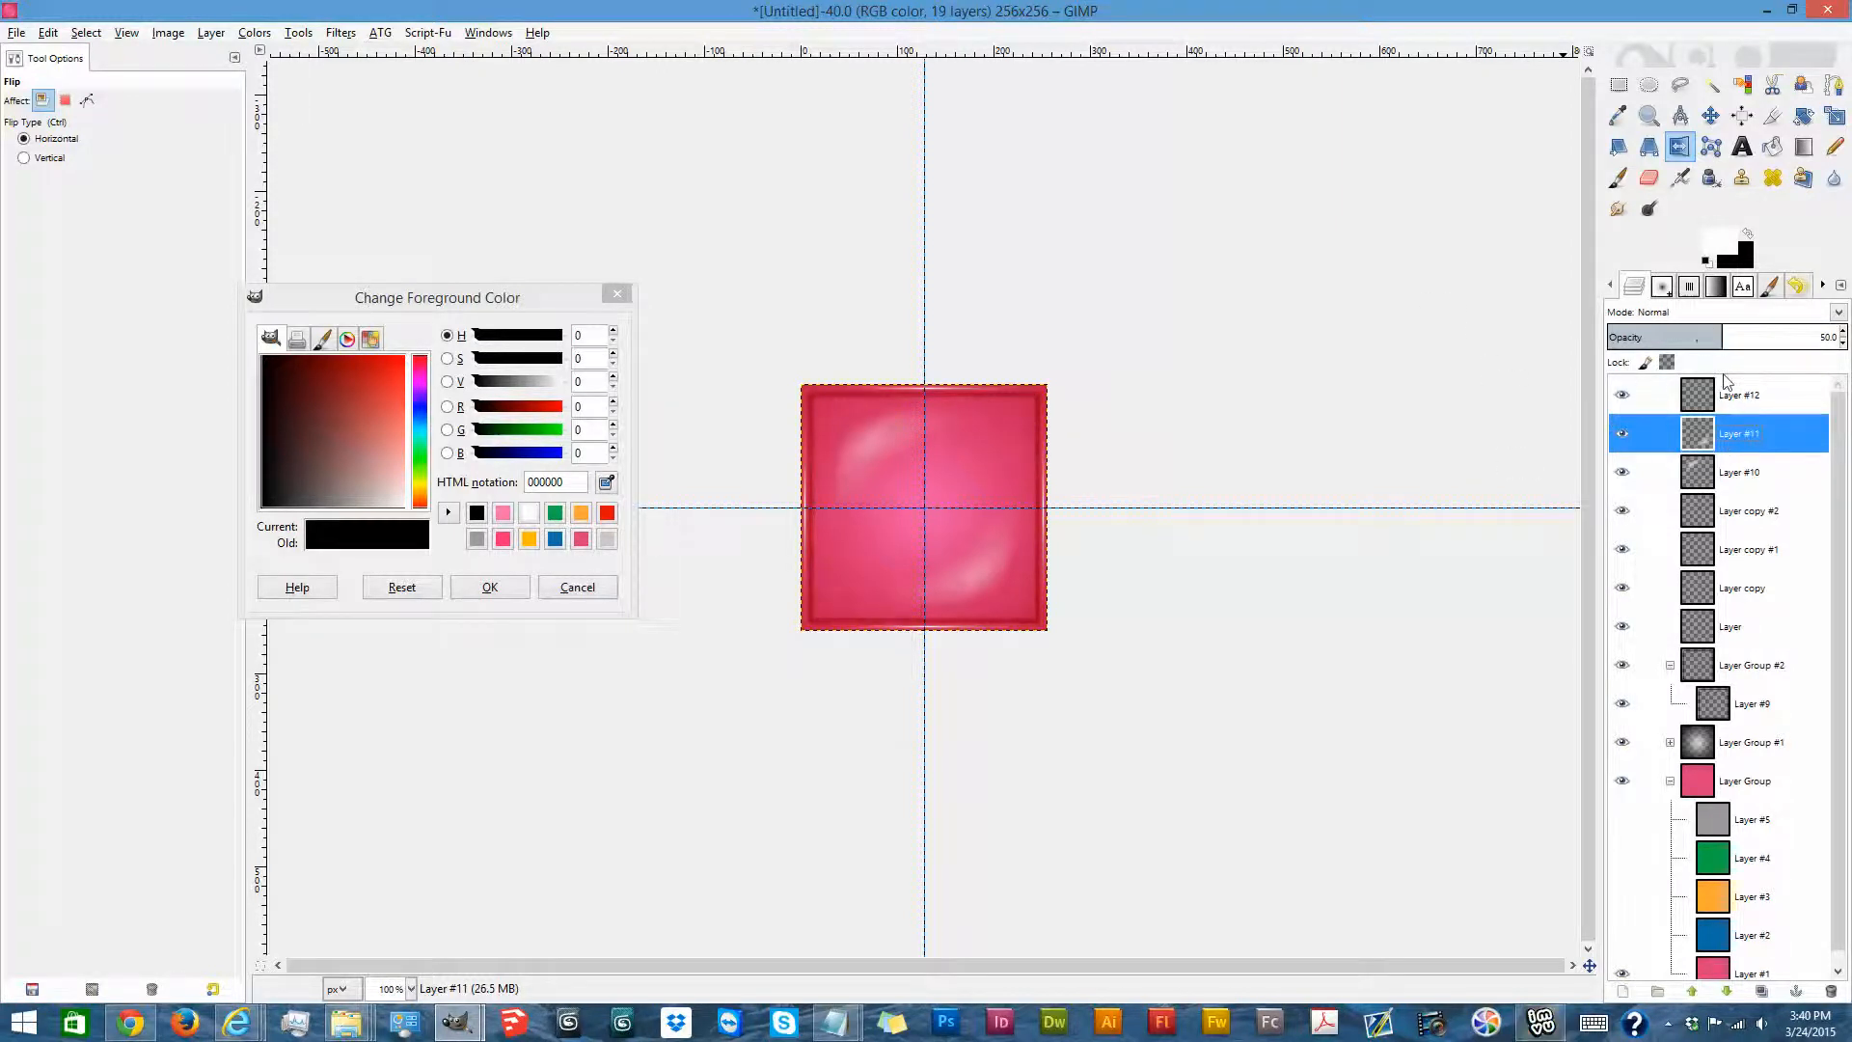
click(1761, 991)
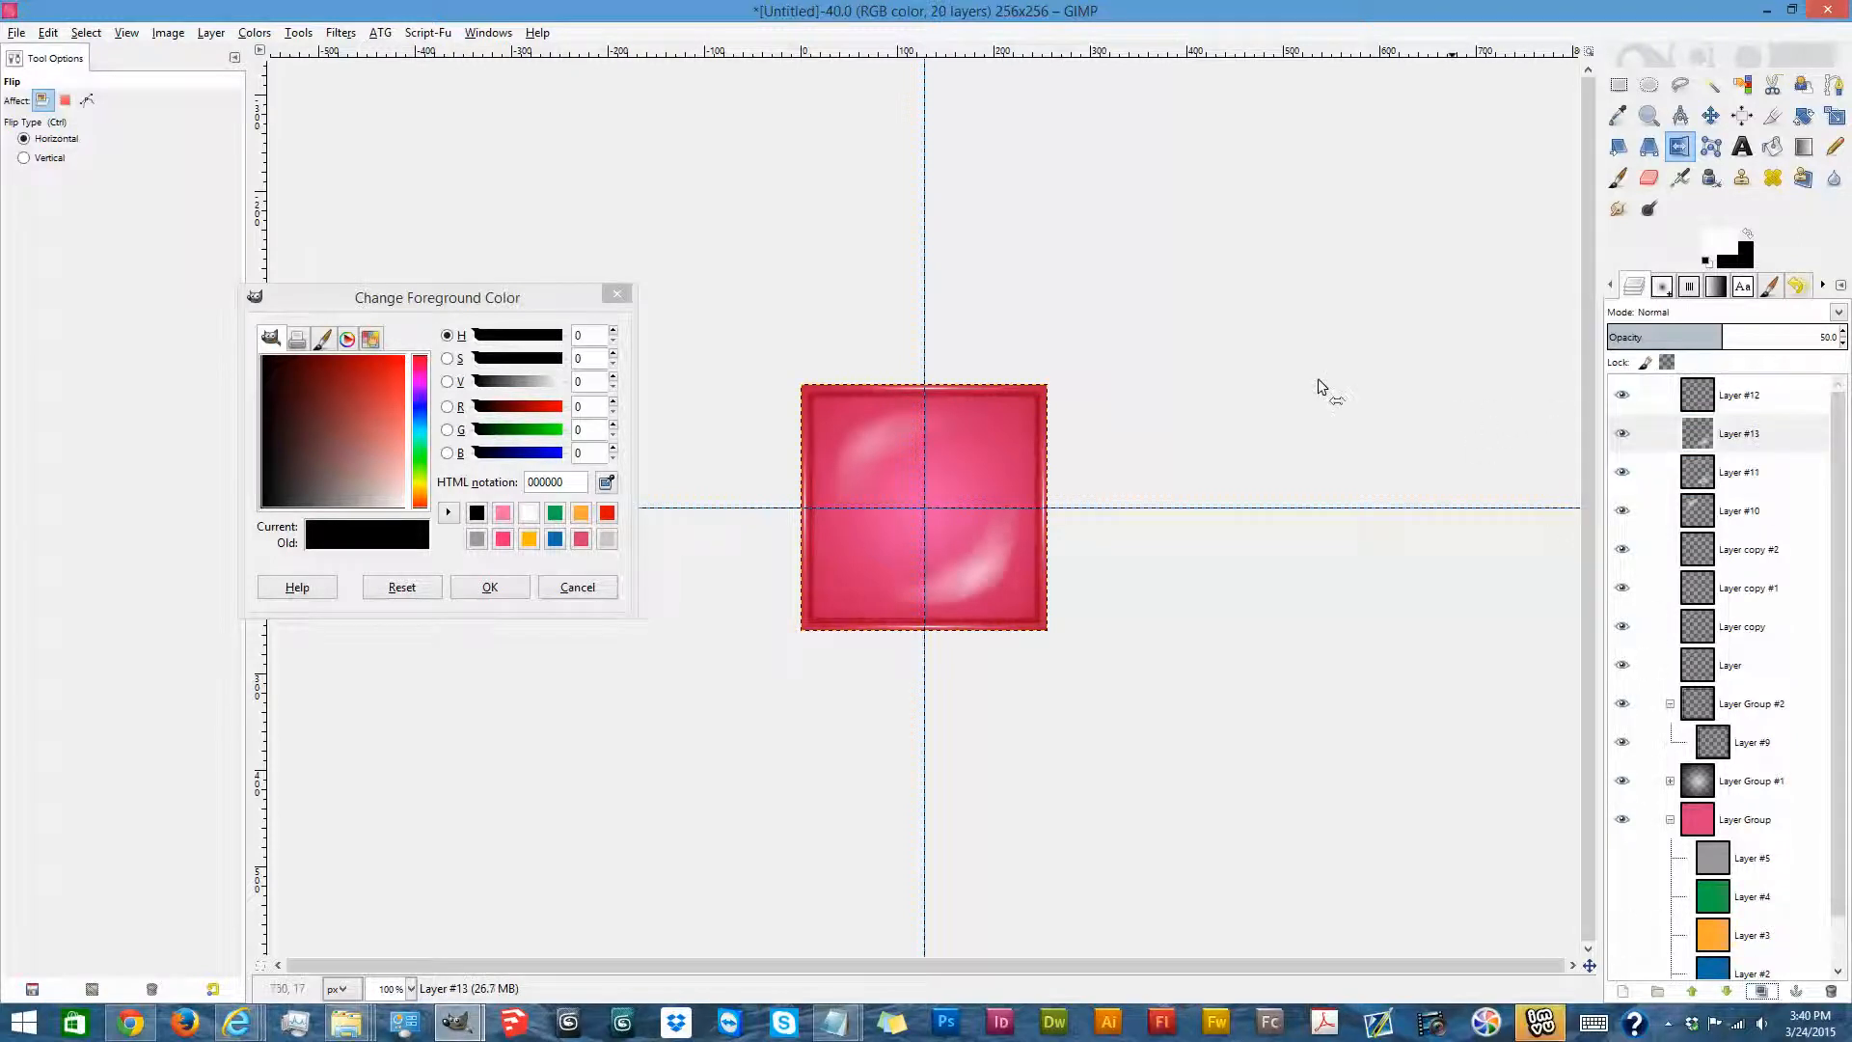
Autocrop the duplicated lower-right arc layer and raise its opacity to 100.
click(212, 34)
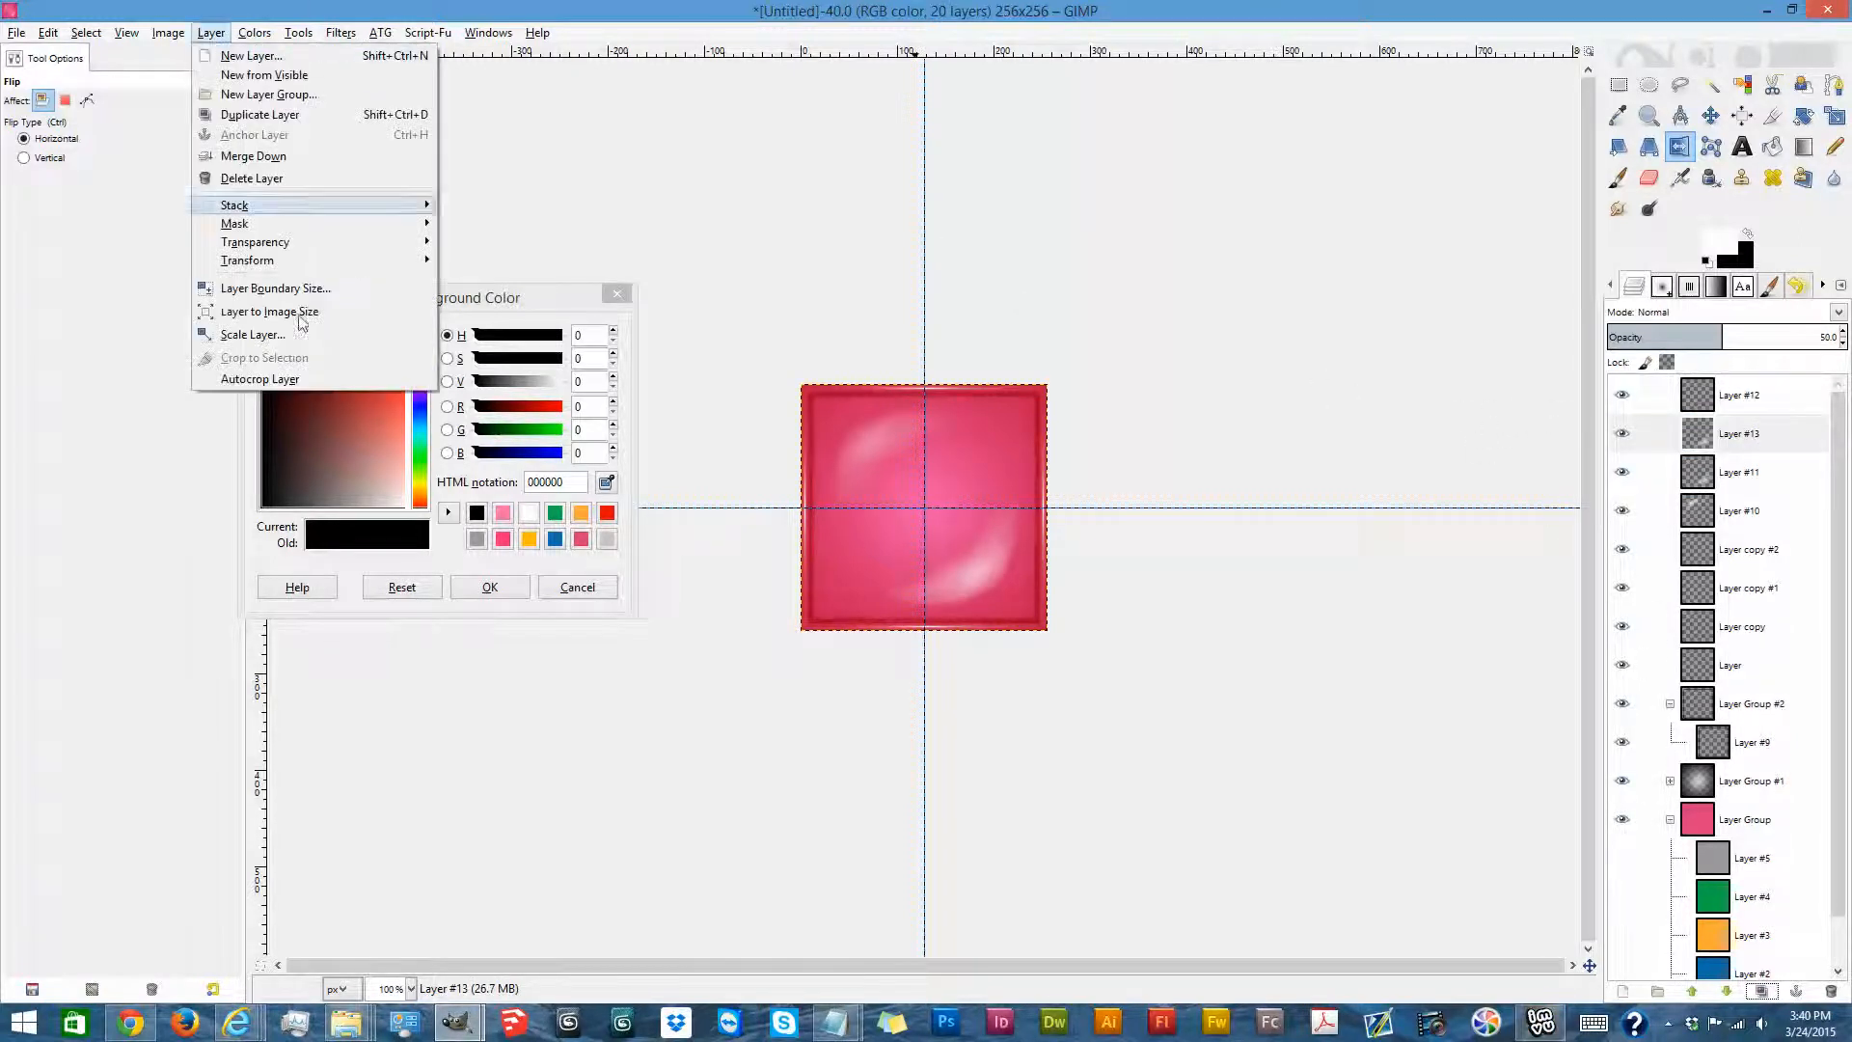
click(353, 373)
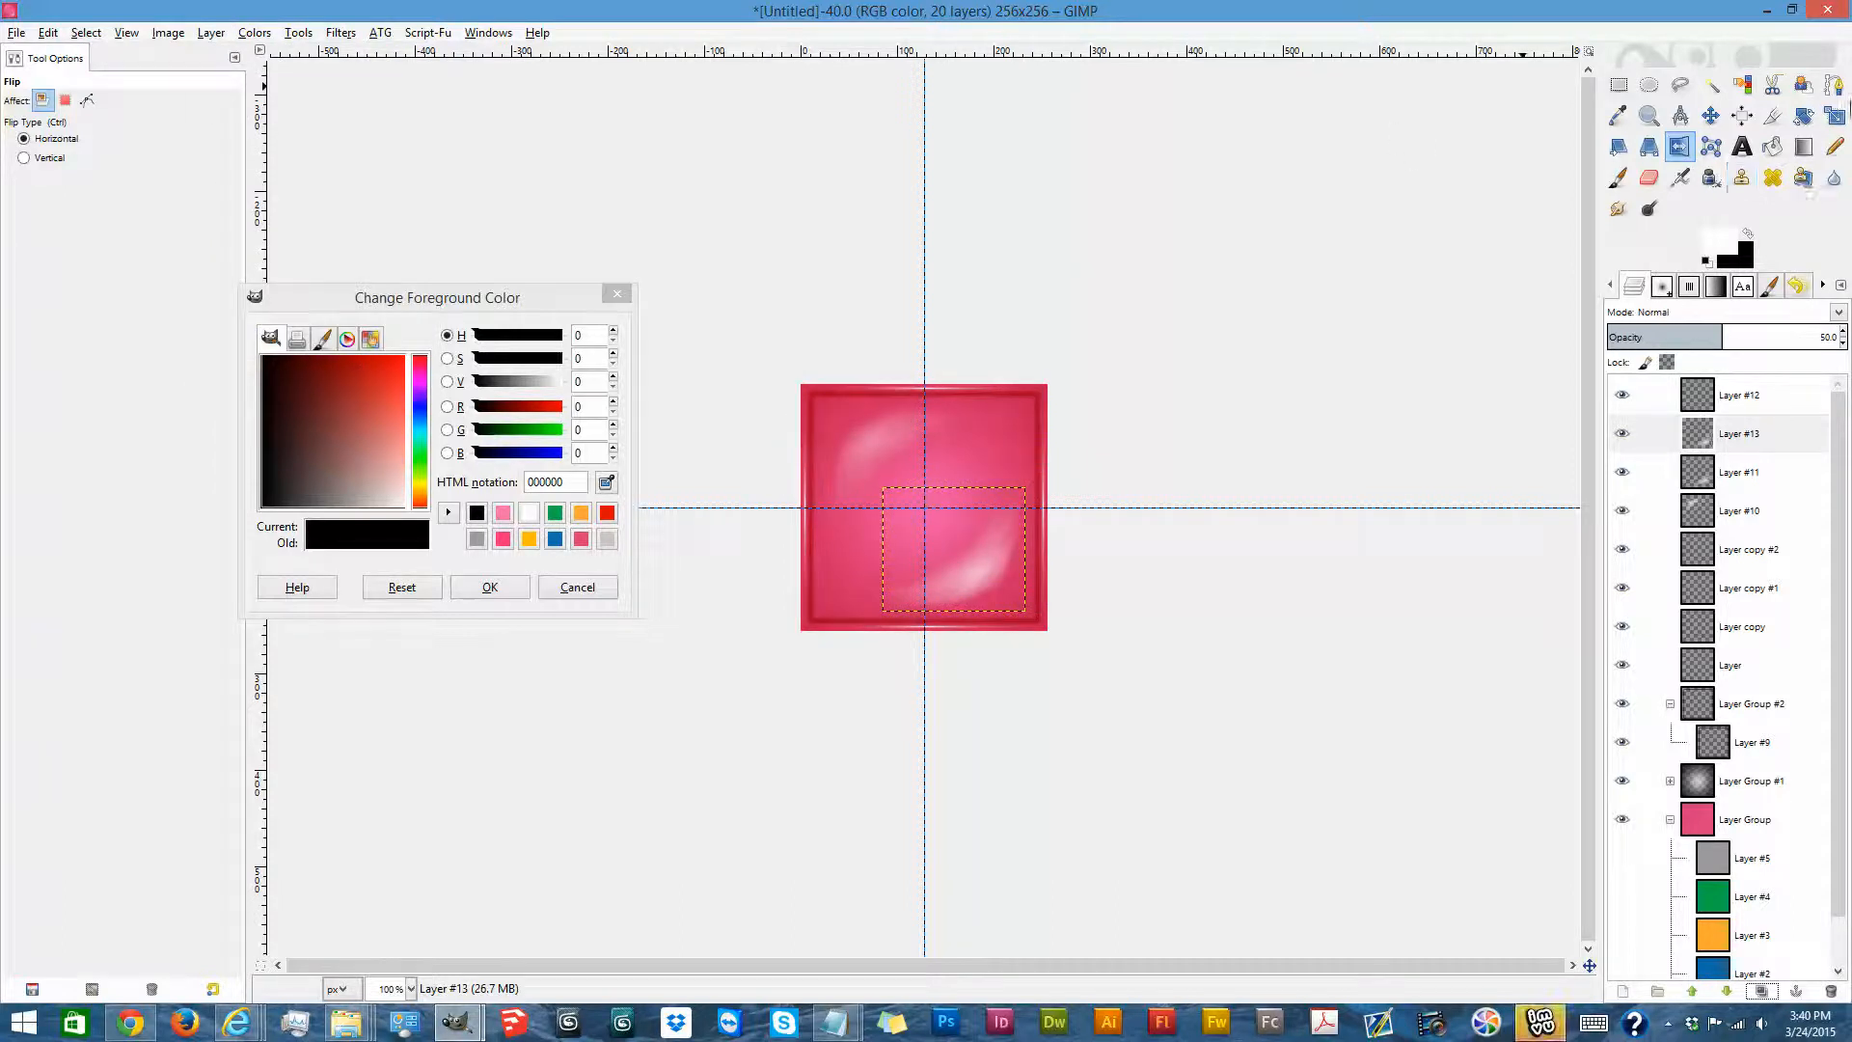
drag(1701, 332, 1845, 340)
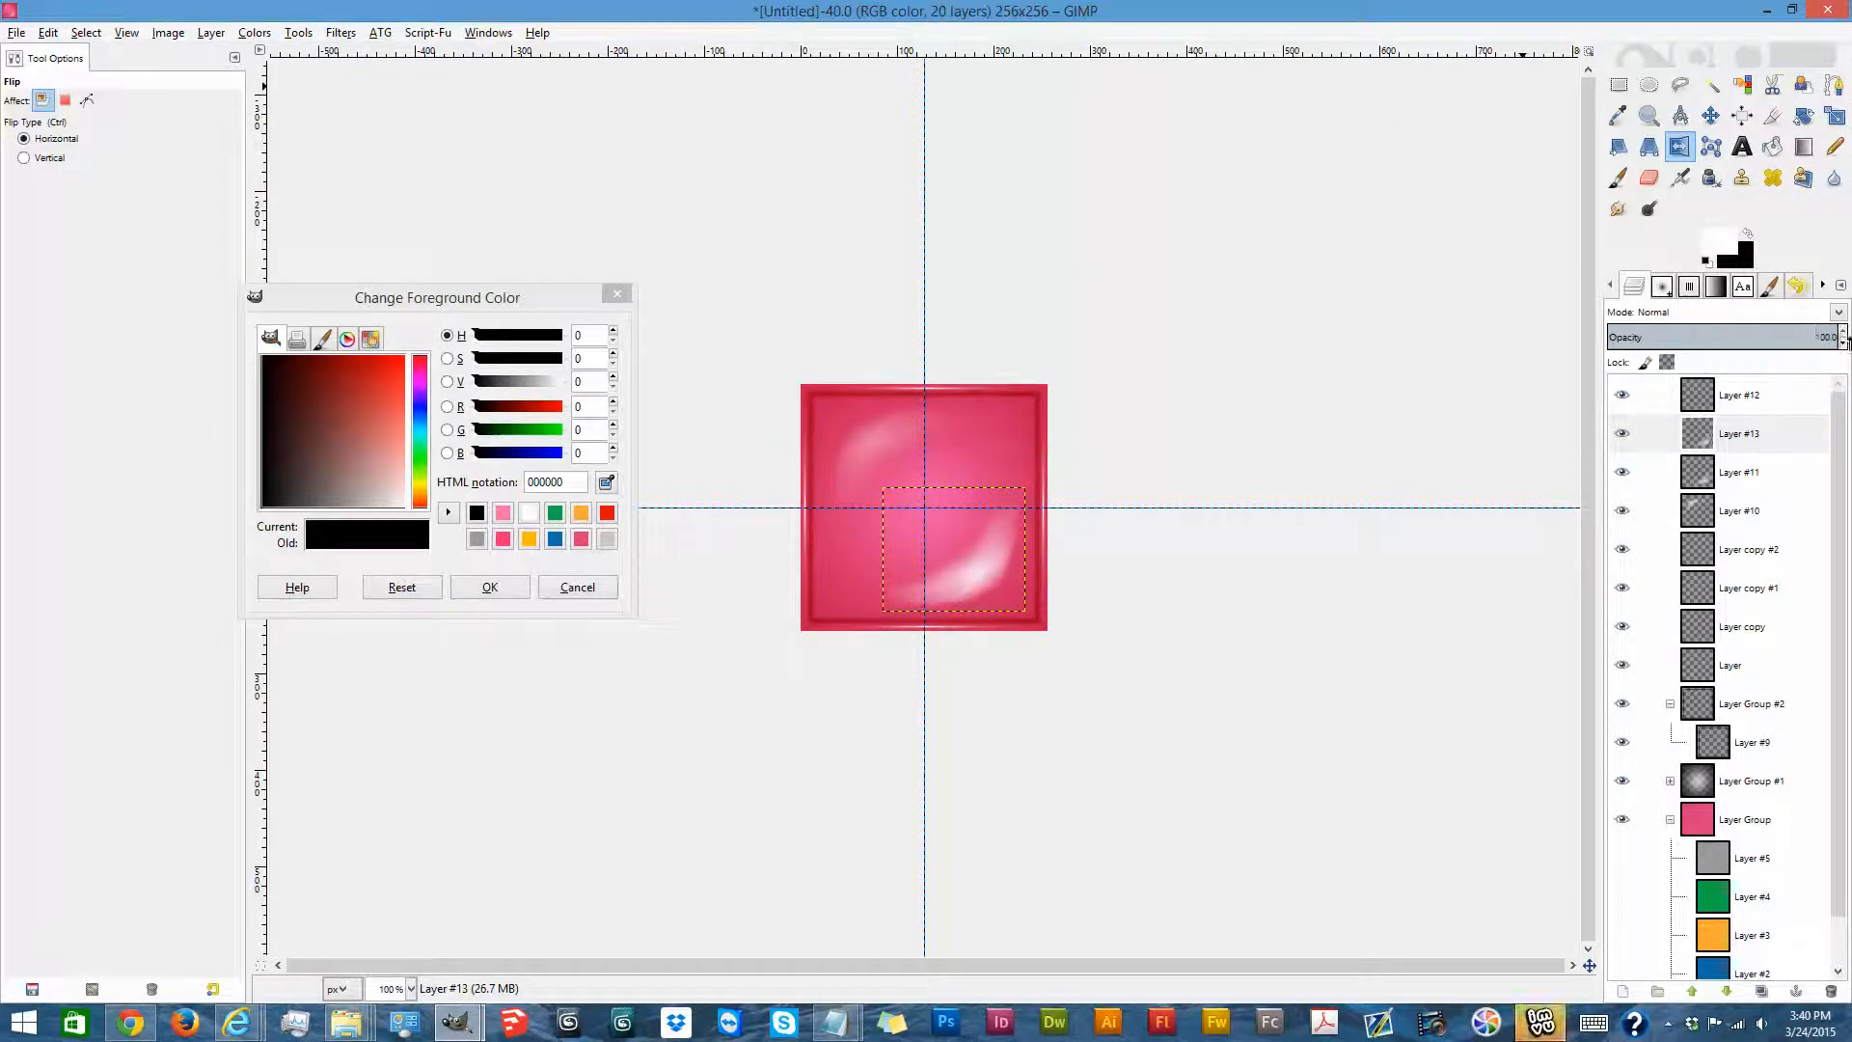
Scale the cropped arc copy down proportionally in two passes to 51 × 44 px toward the square's lower-right corner.
click(1834, 116)
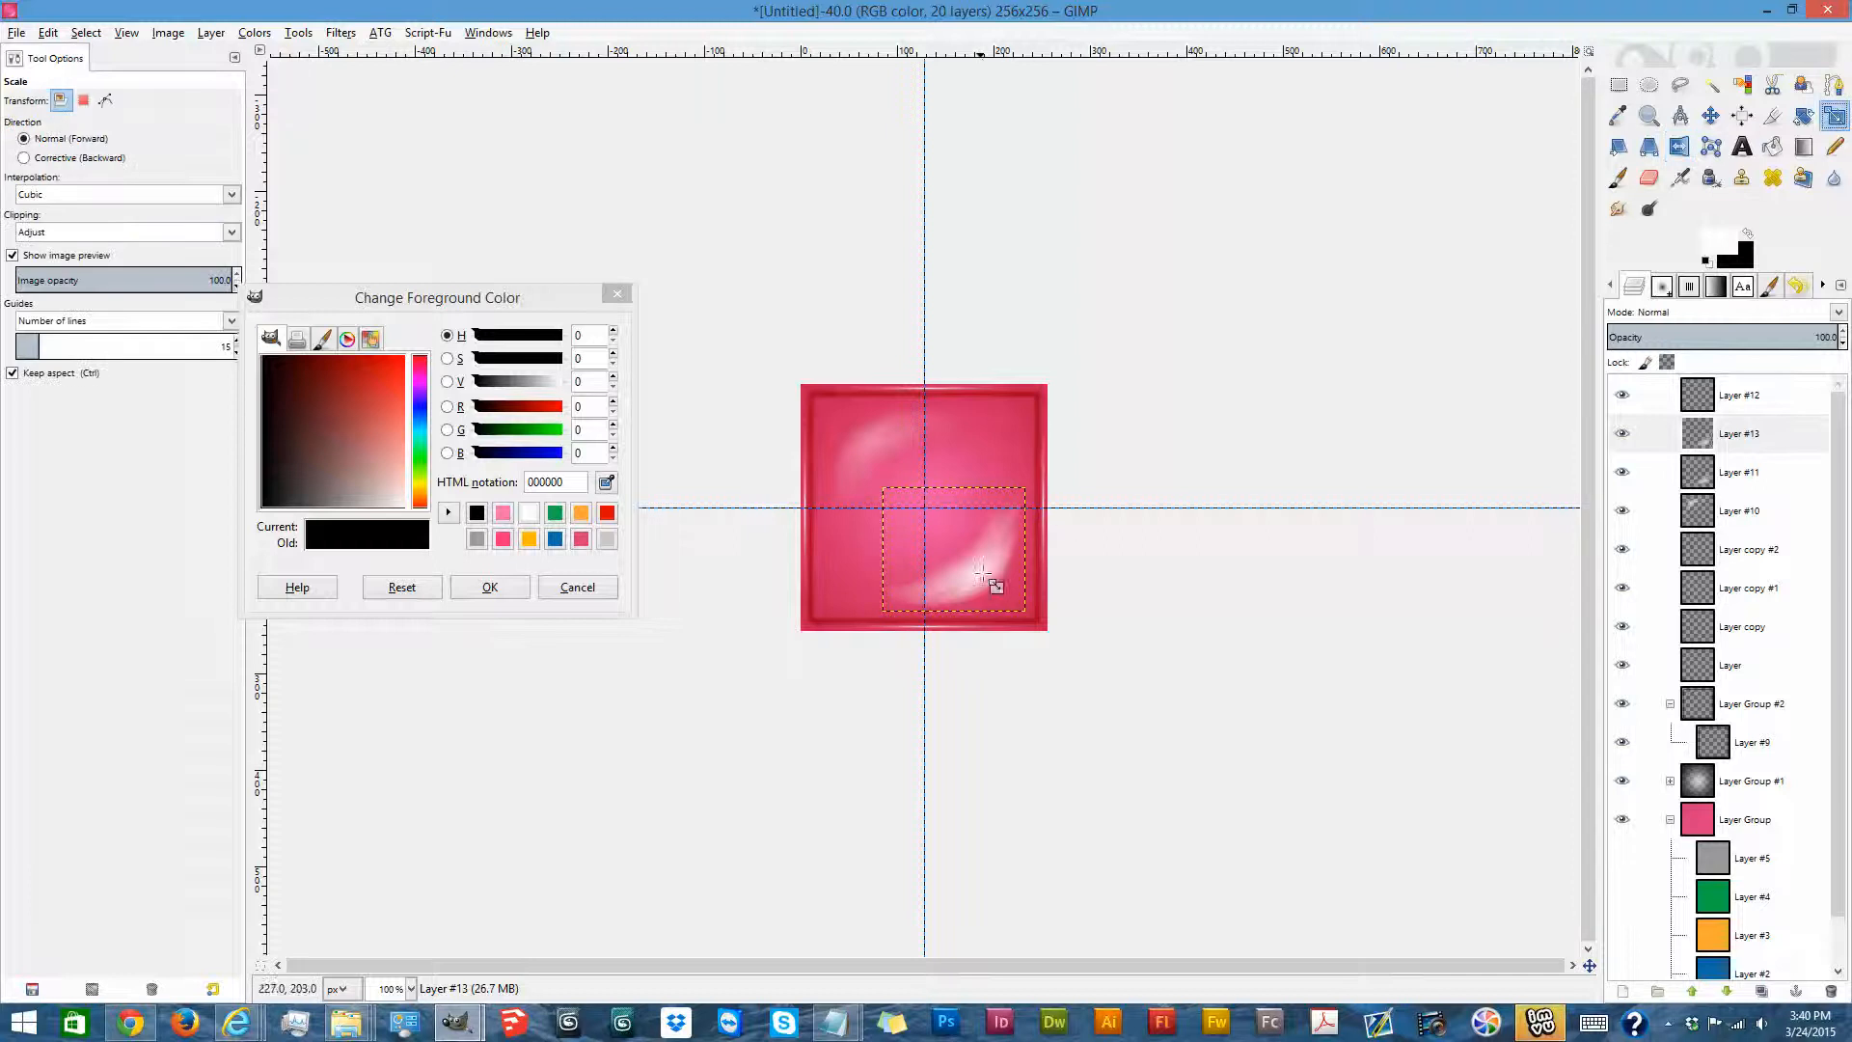
click(889, 506)
drag(888, 506, 979, 561)
click(461, 785)
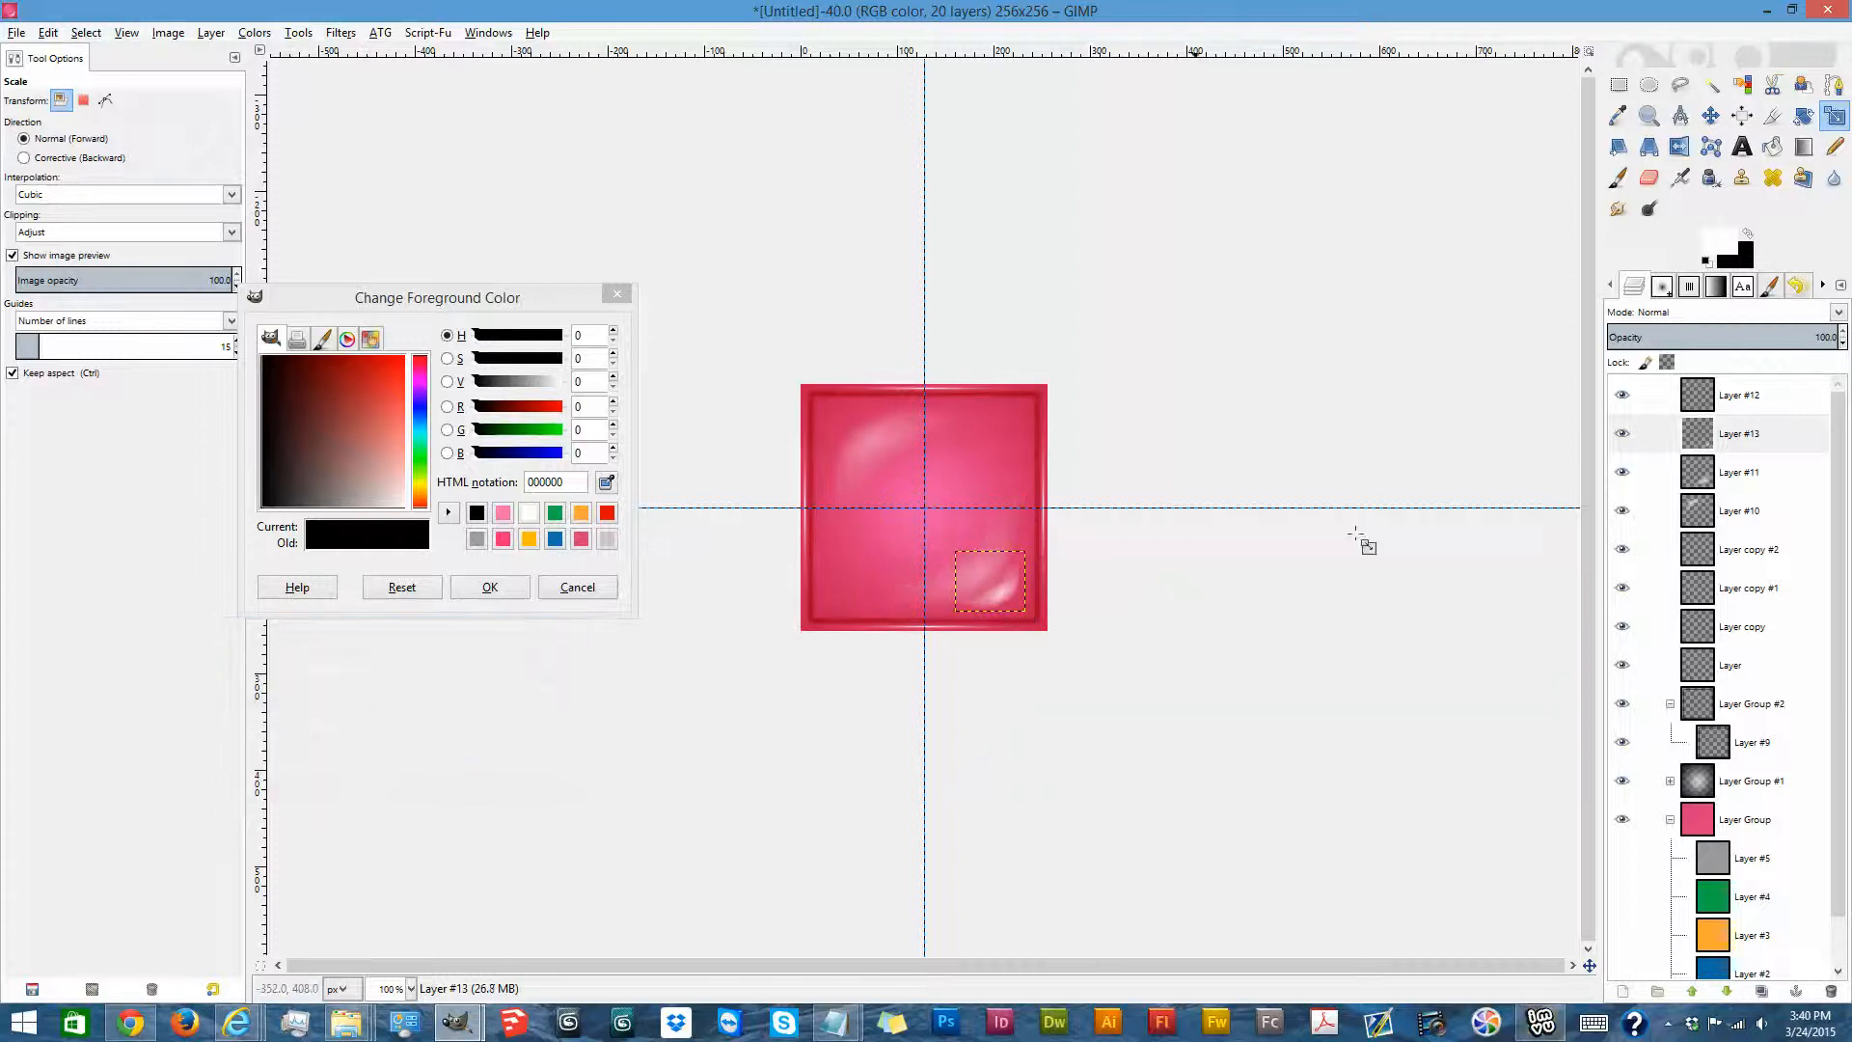
drag(963, 567, 982, 573)
click(485, 783)
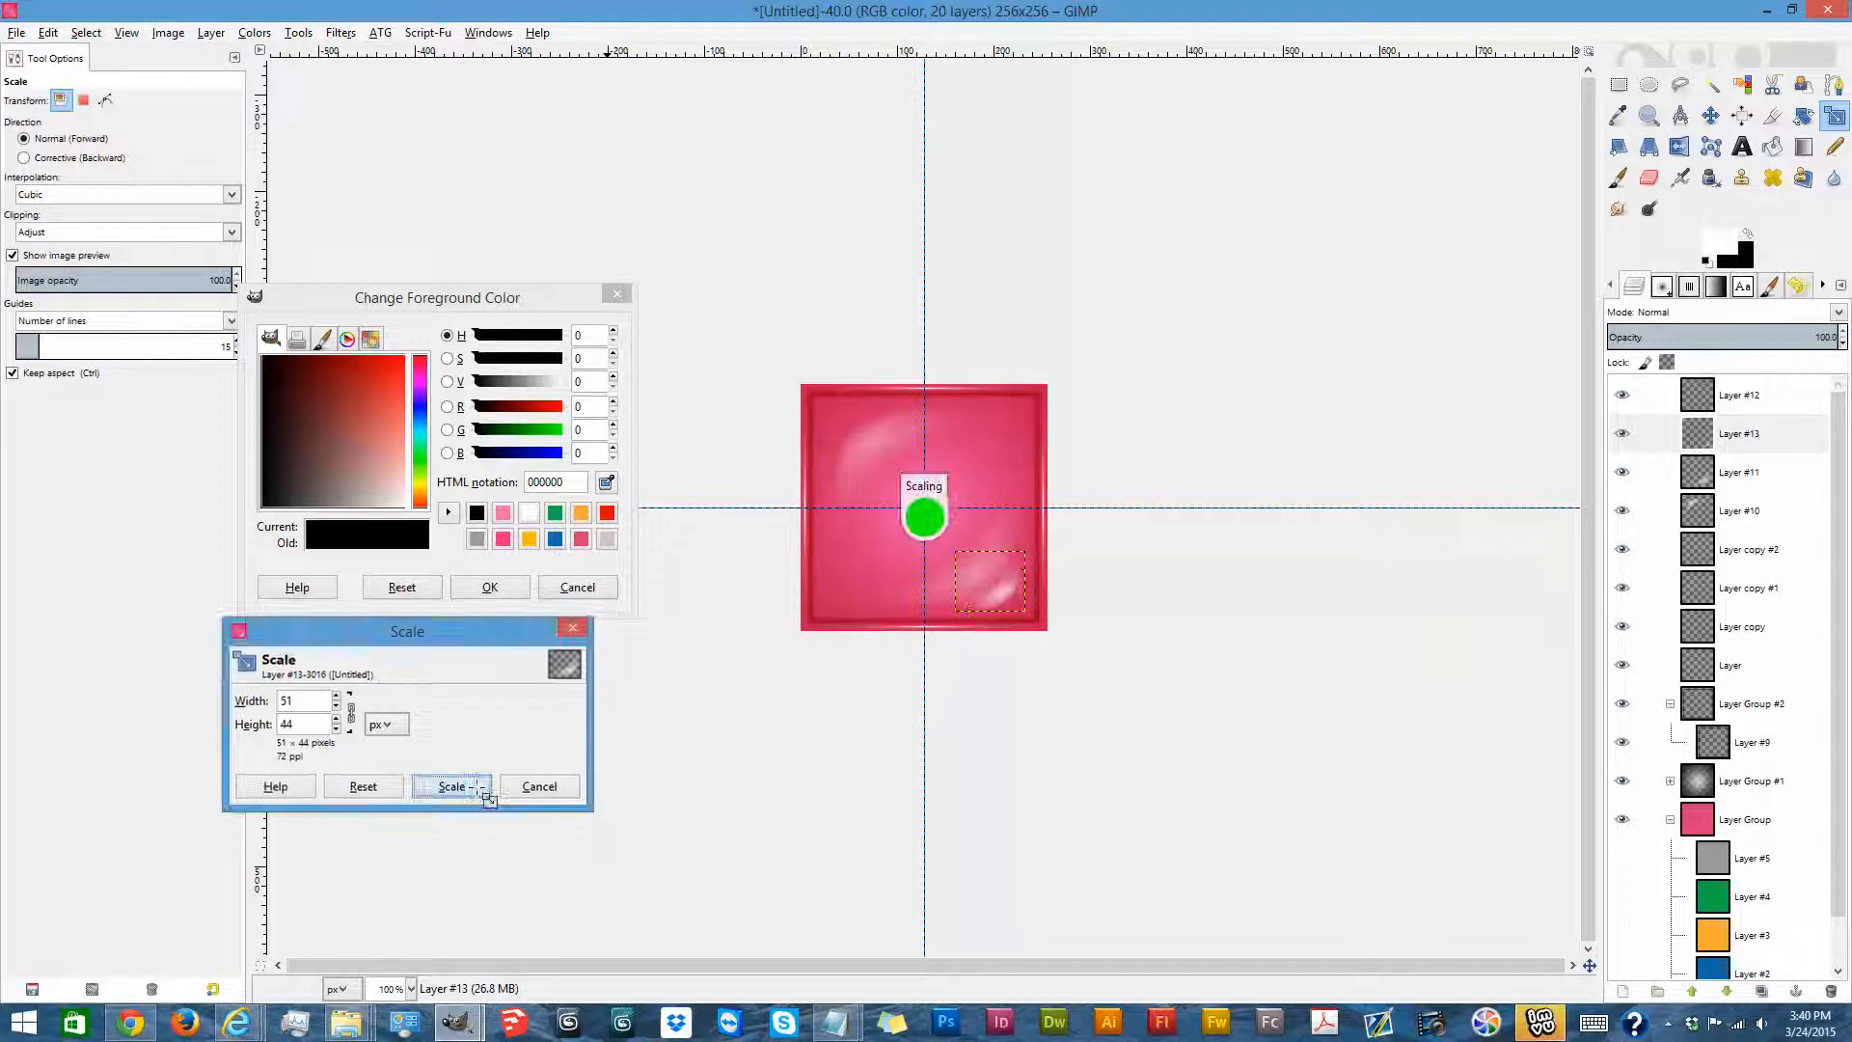
Move the small arc up and left onto the middle of the larger lower-right arc and fit its layer to the image size.
click(1710, 115)
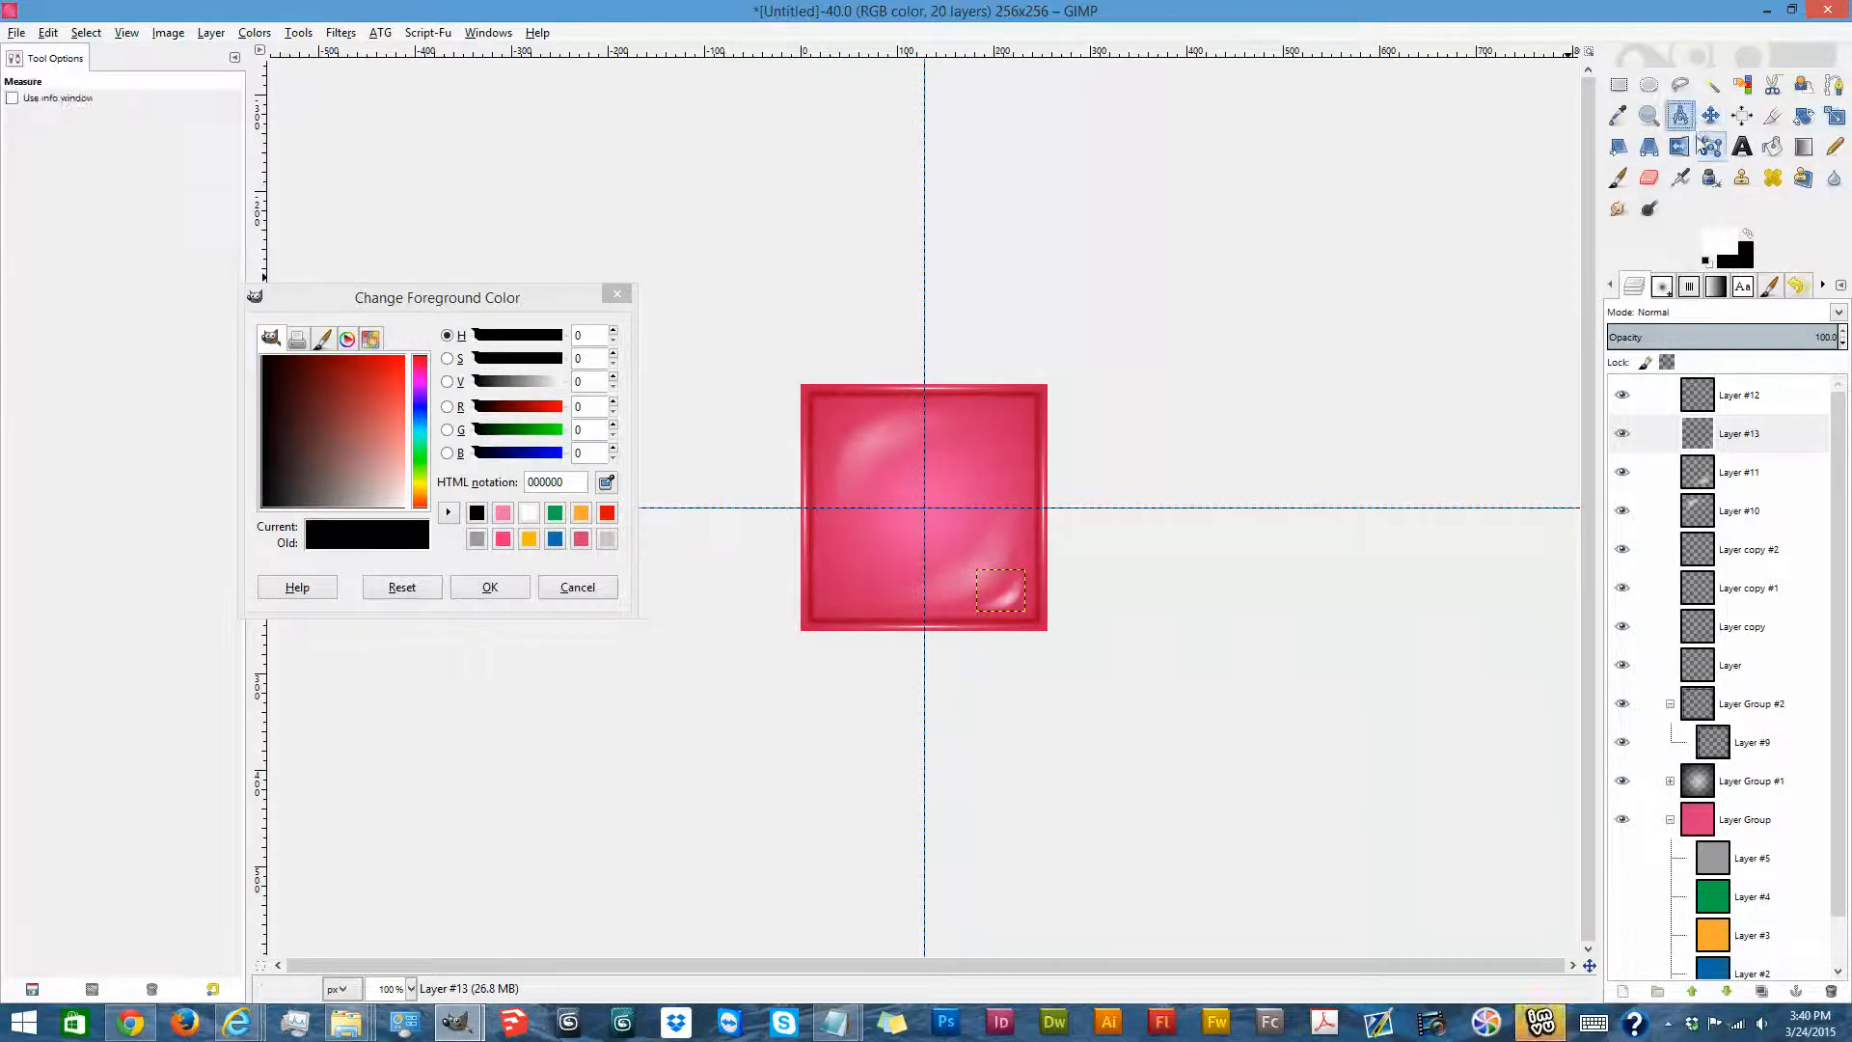
drag(1018, 606, 981, 584)
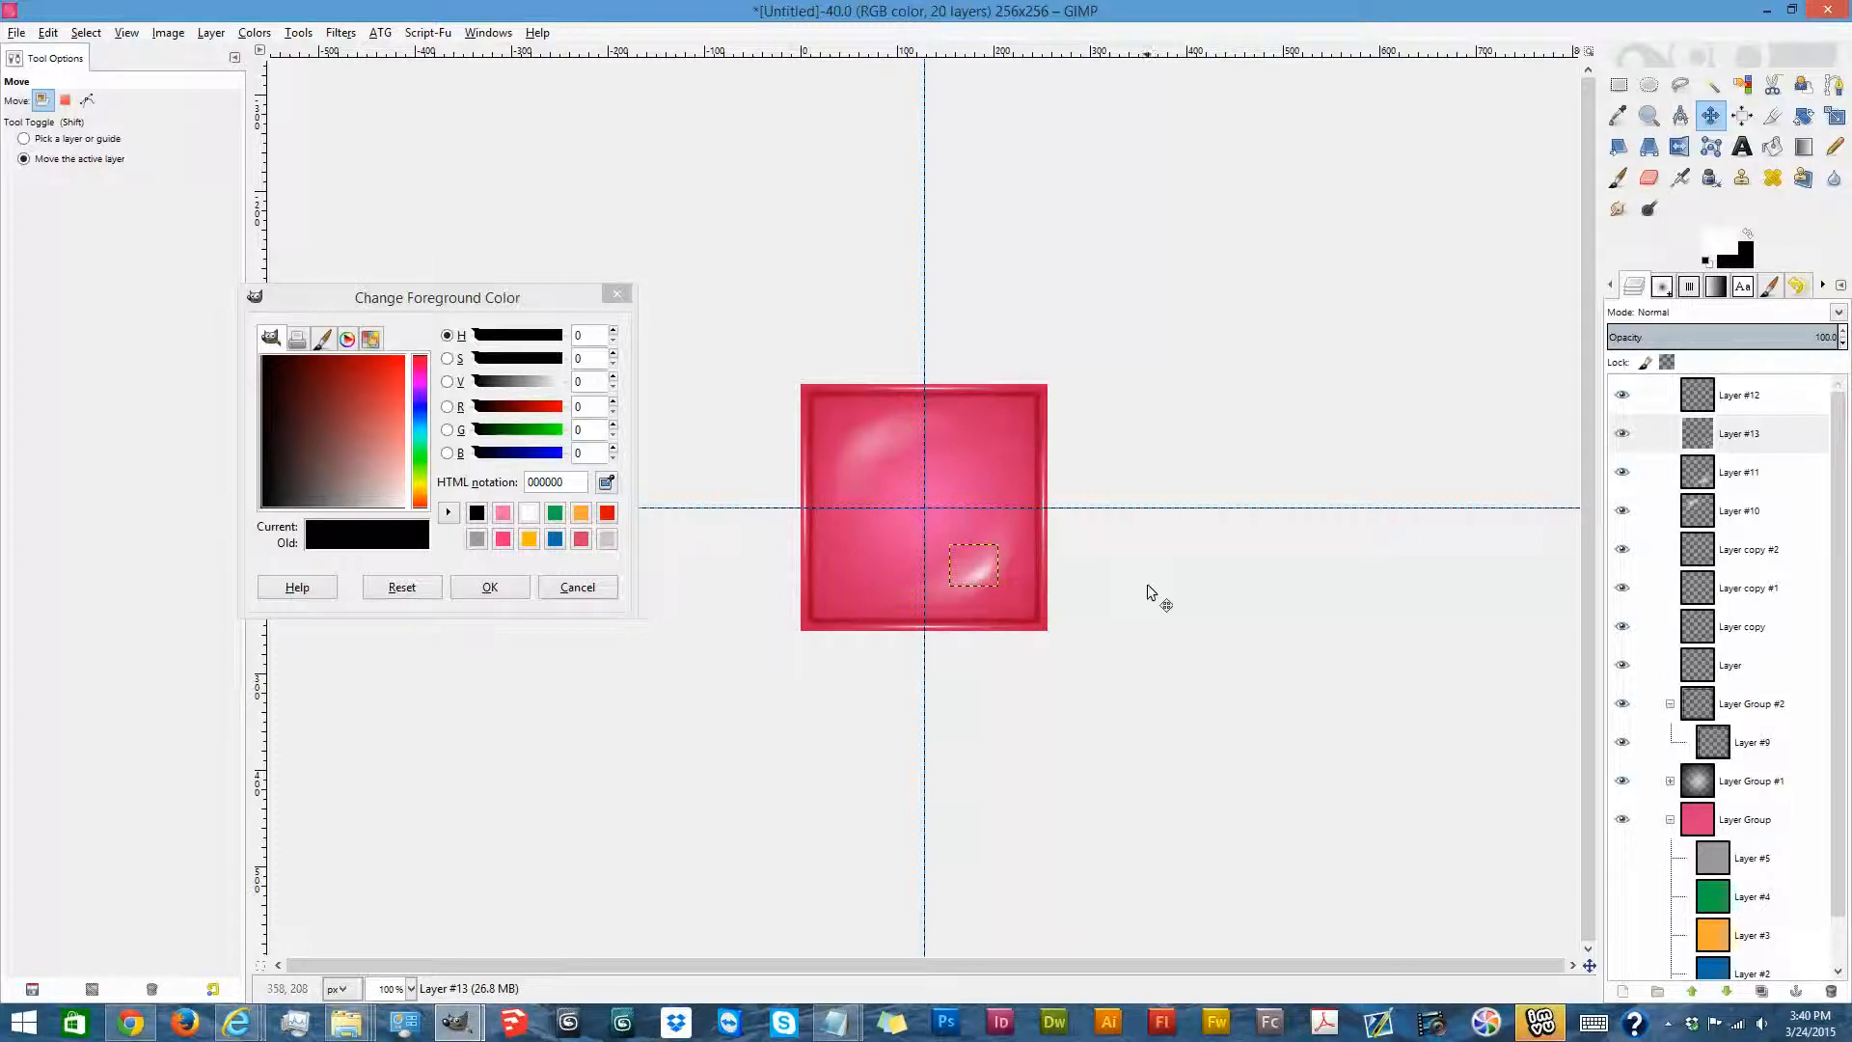
right_click(1767, 433)
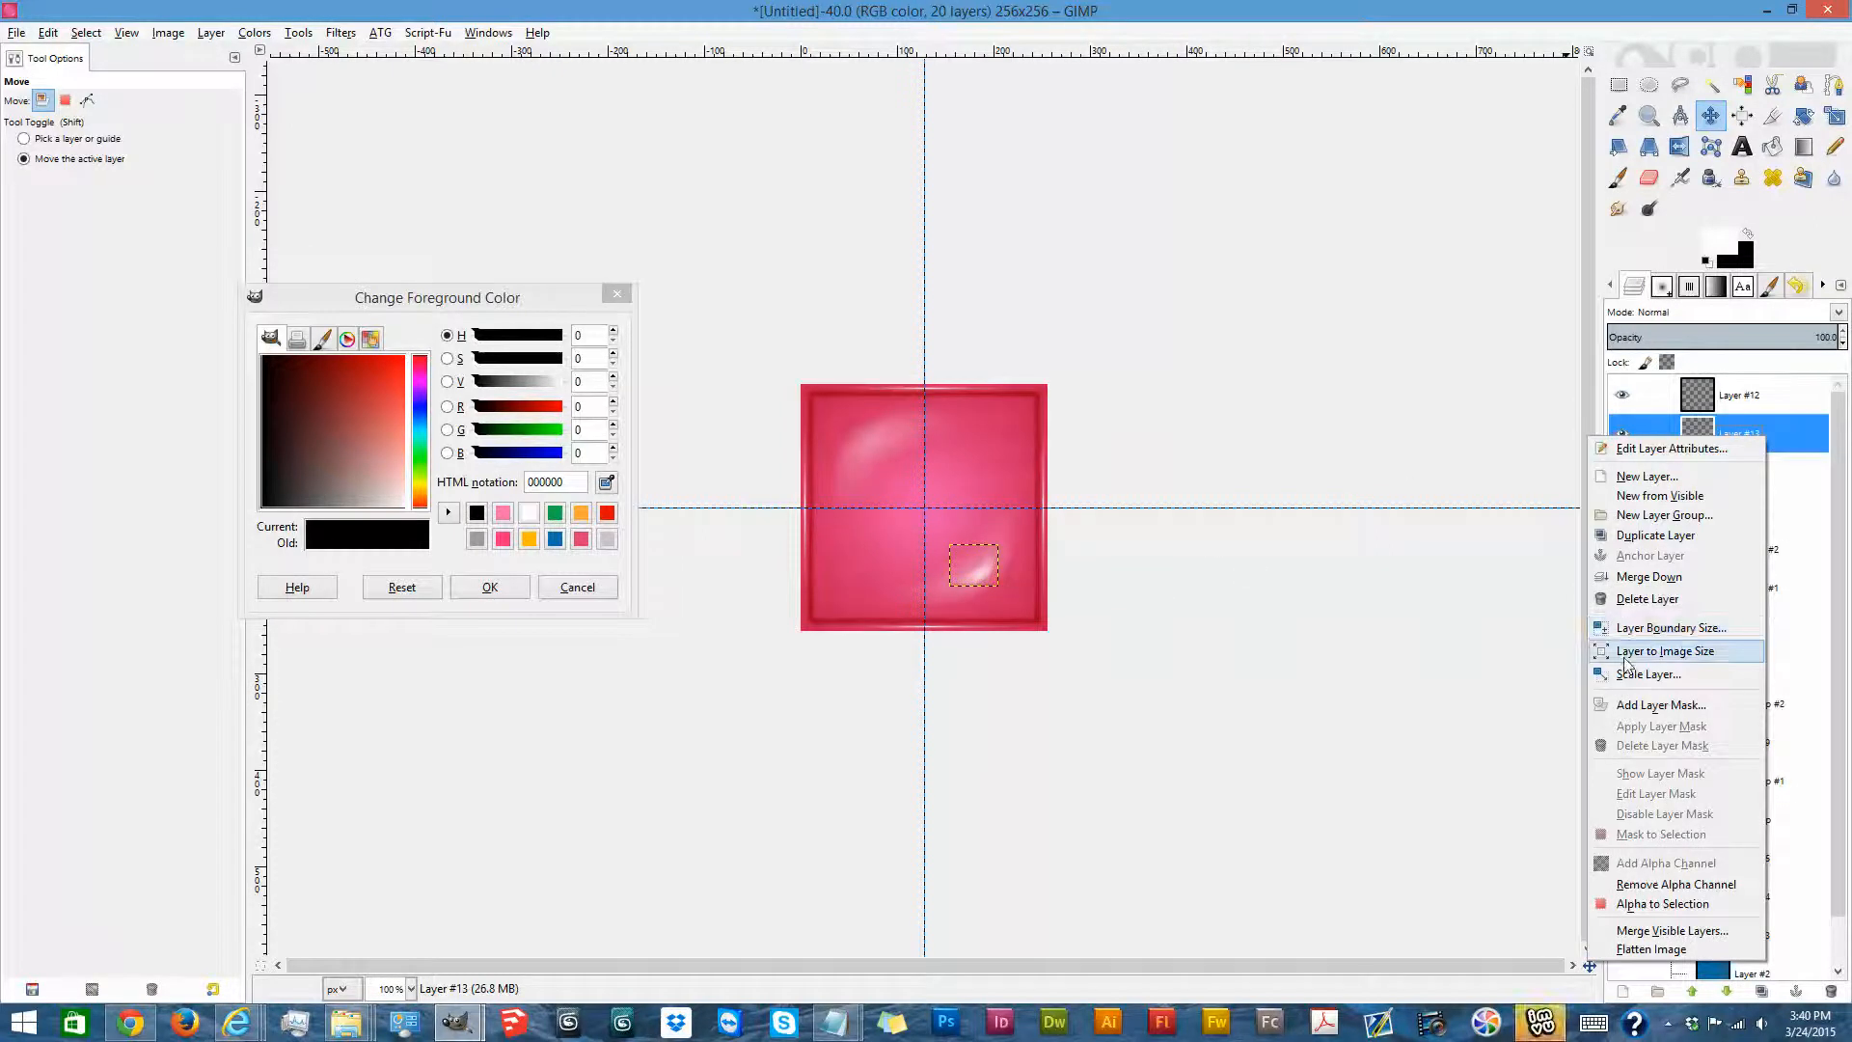
click(1628, 664)
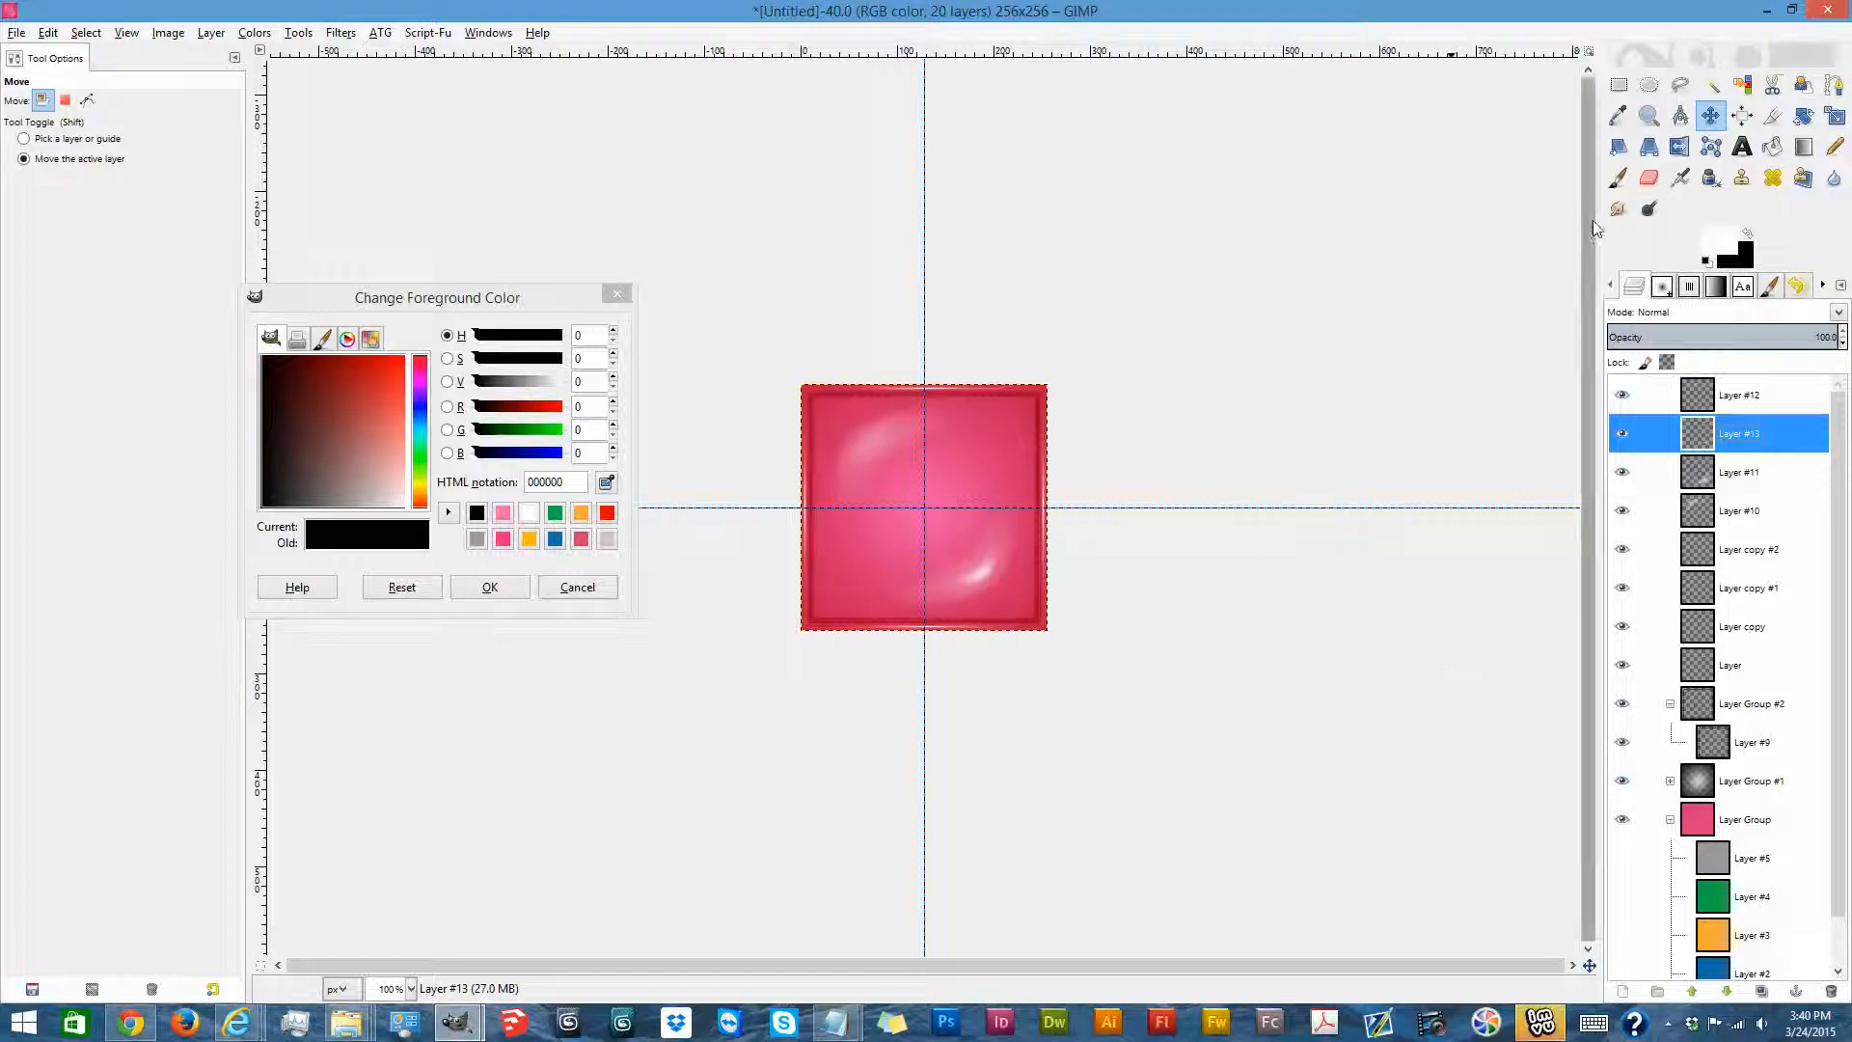
Smudge the small arc's upper end outward along the larger arc at size about 80 and lower its layer opacity to 59.2.
click(1618, 208)
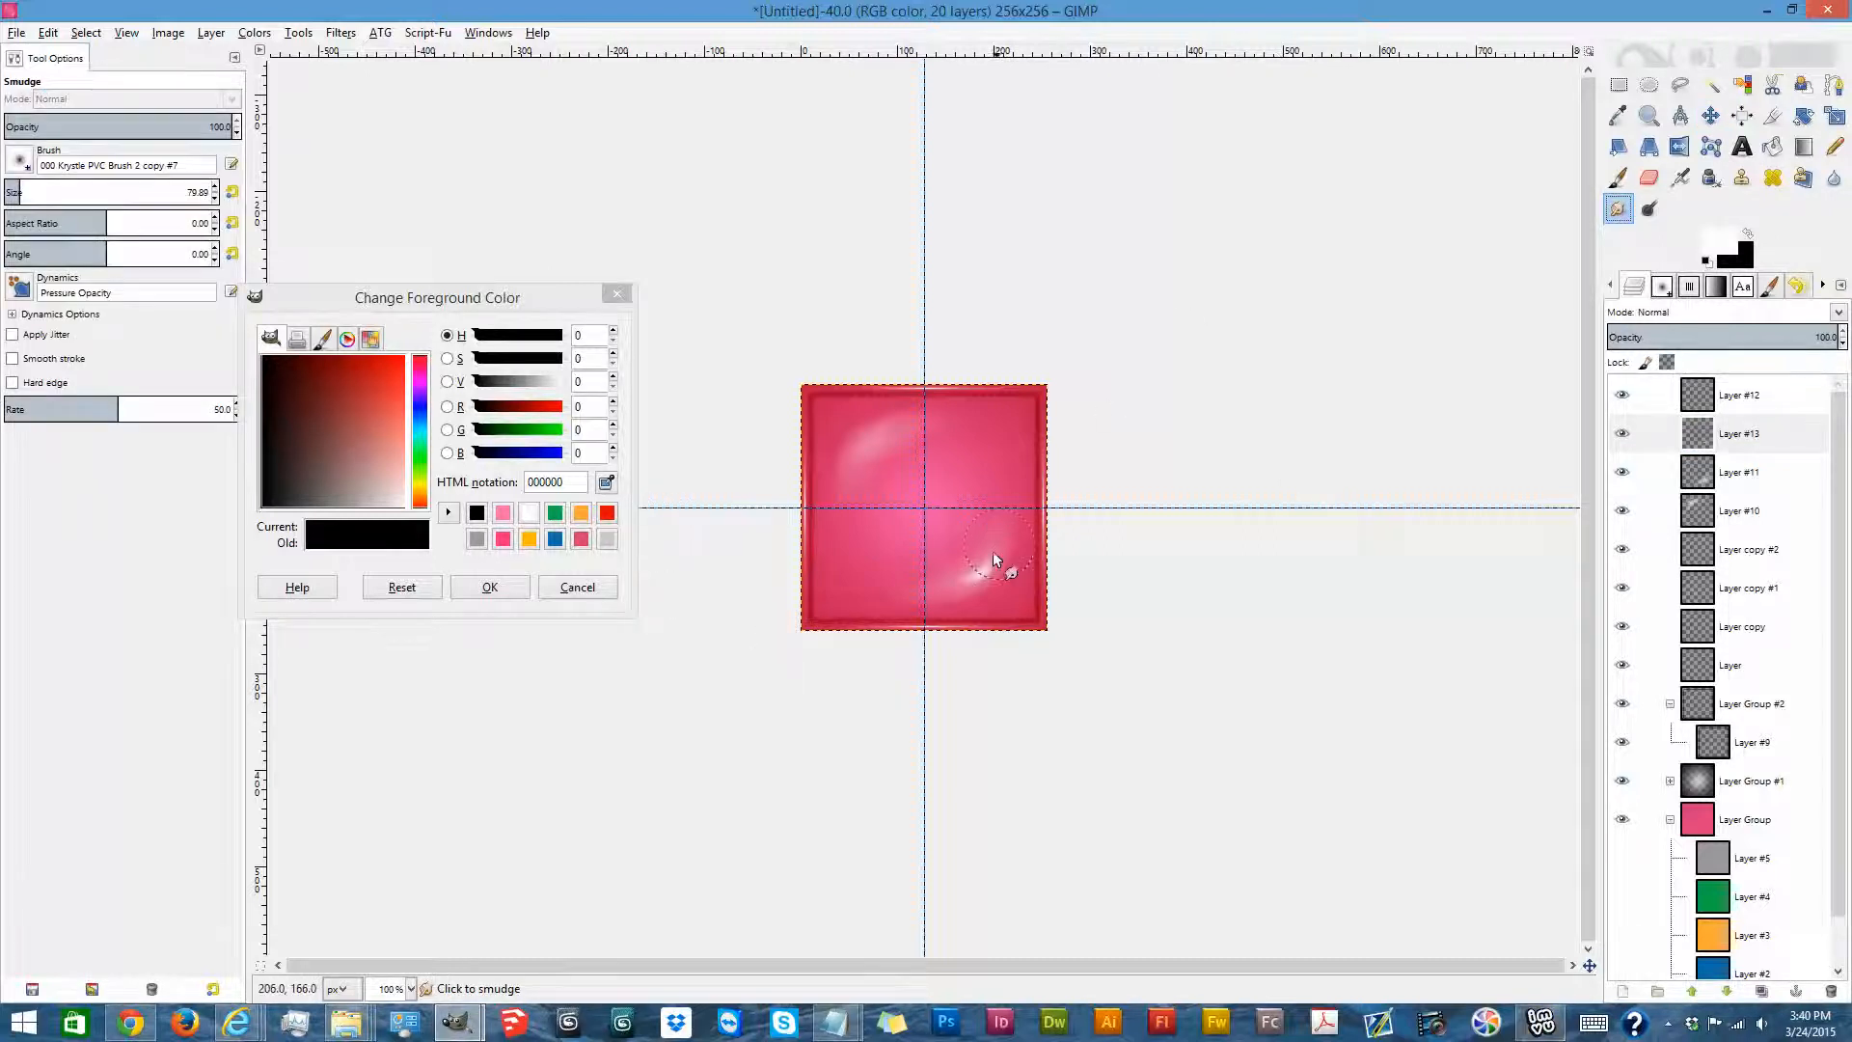
mouse_move(988, 552)
mouse_down()
mouse_move(935, 589)
mouse_move(1004, 541)
mouse_up()
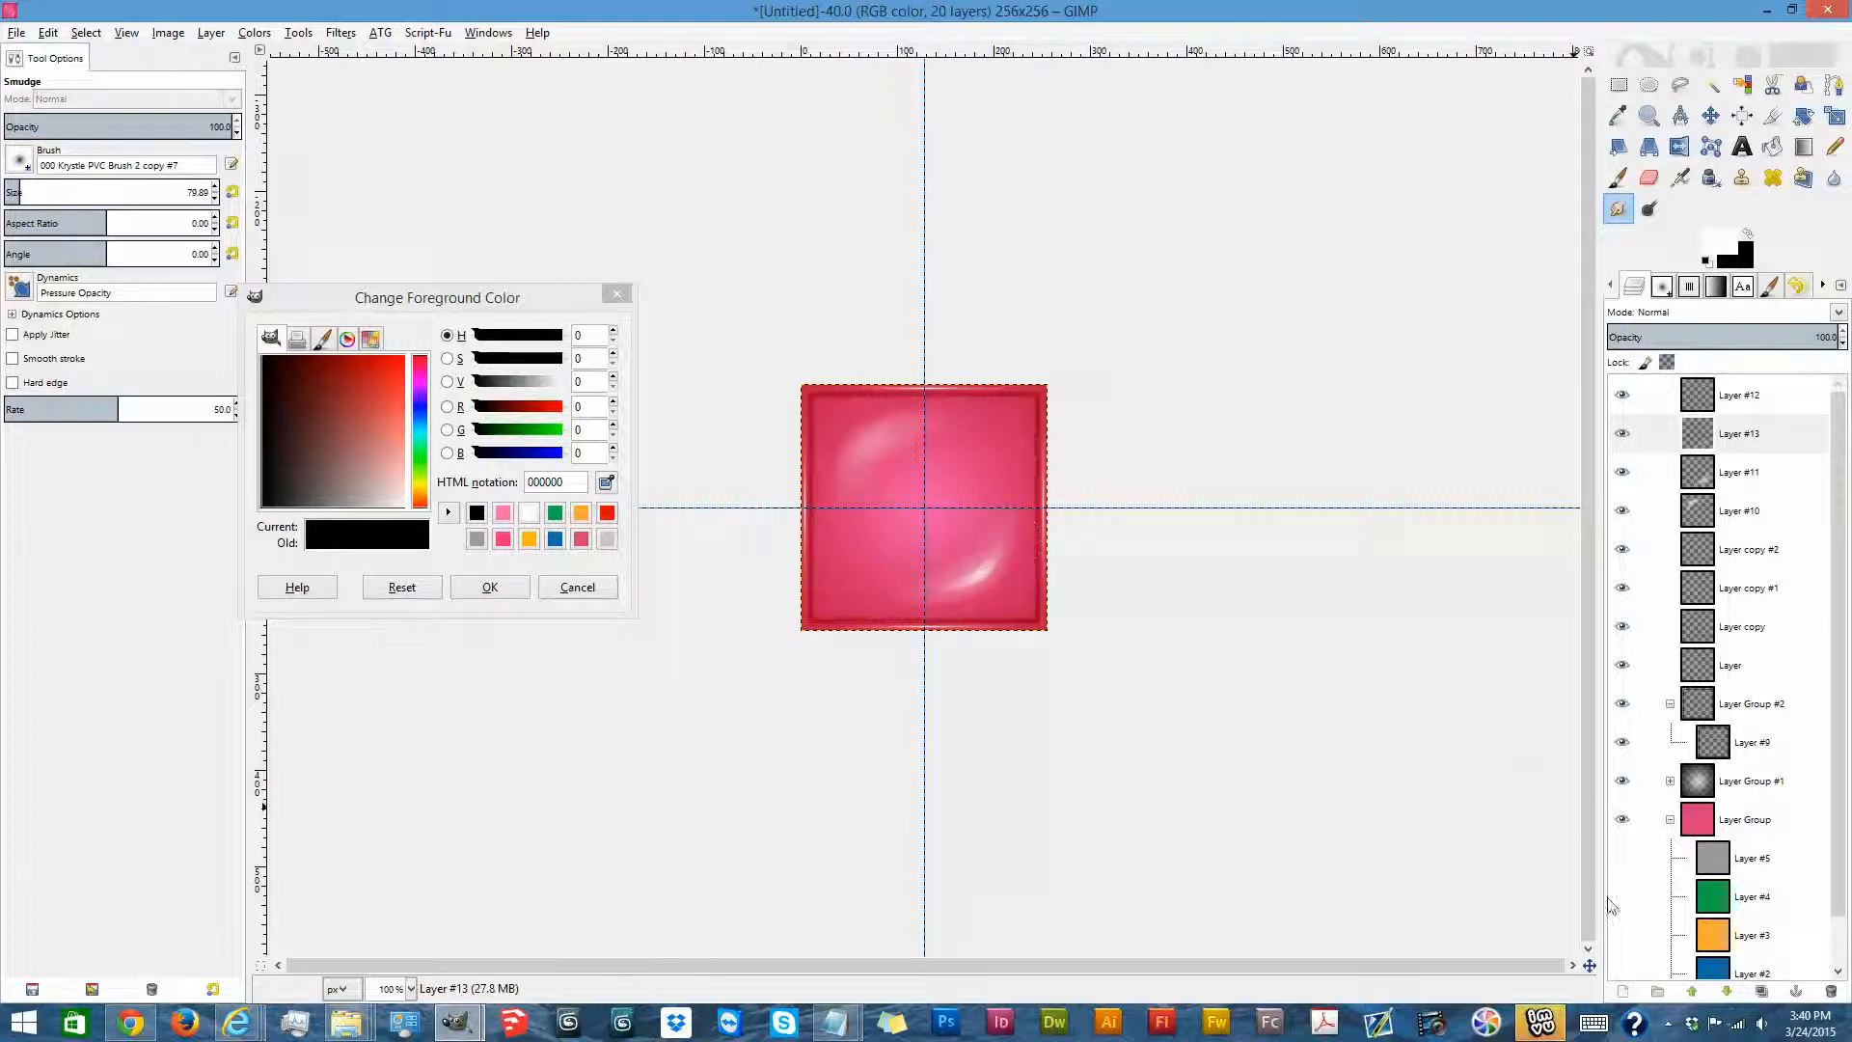
drag(1785, 332, 1744, 332)
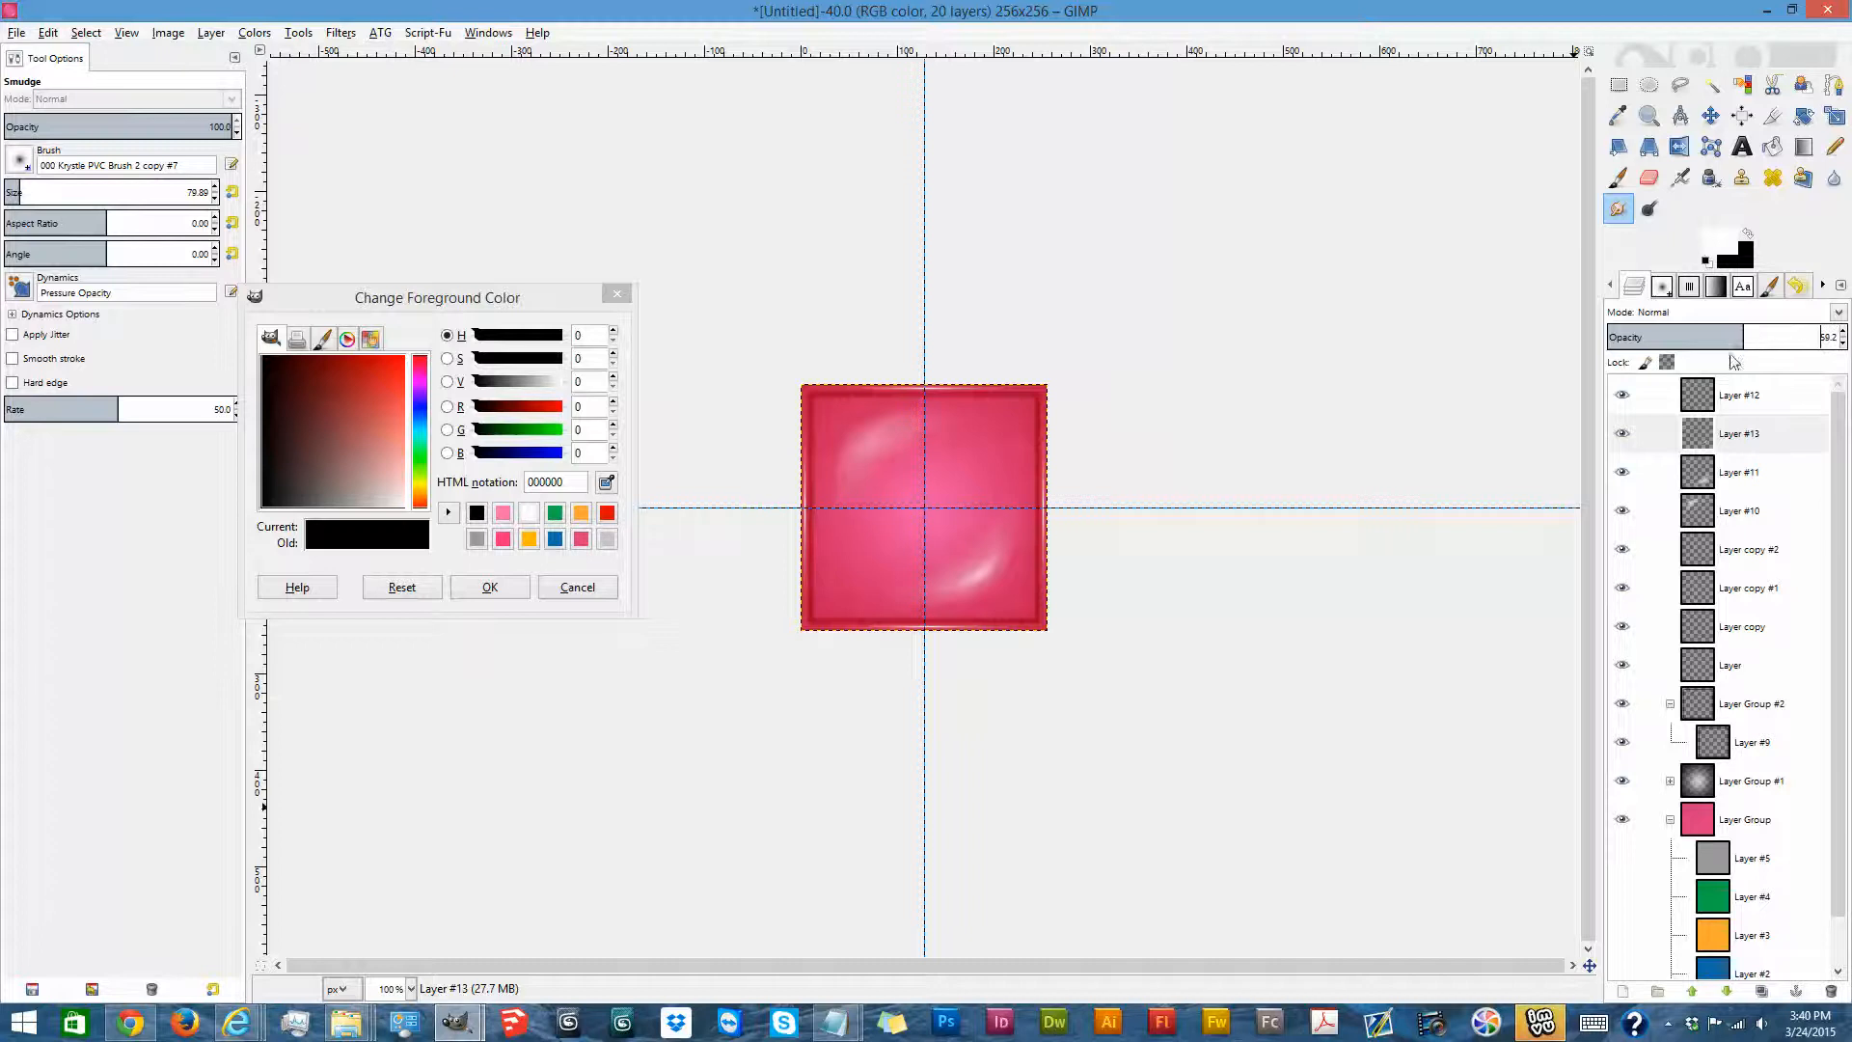
Duplicate the small arc layer and flip the copy horizontally and vertically onto the upper-left arc highlight.
click(1764, 992)
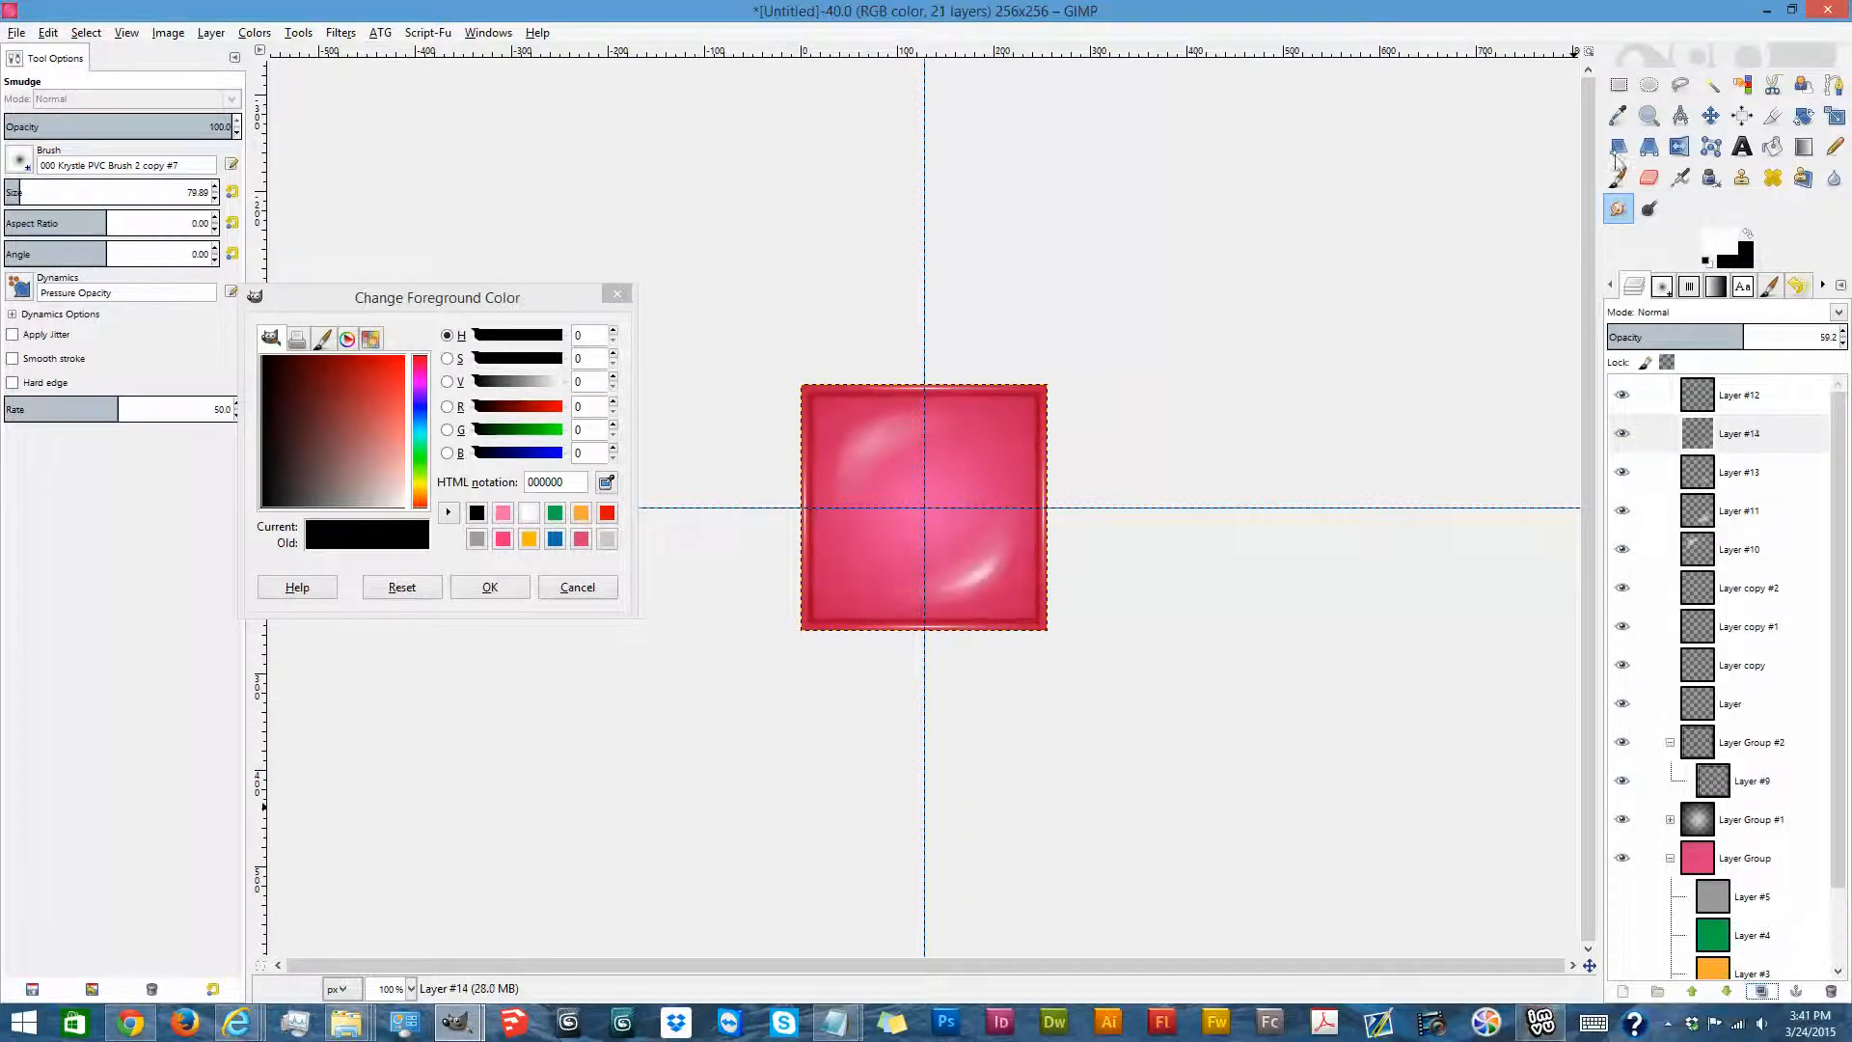
click(1679, 146)
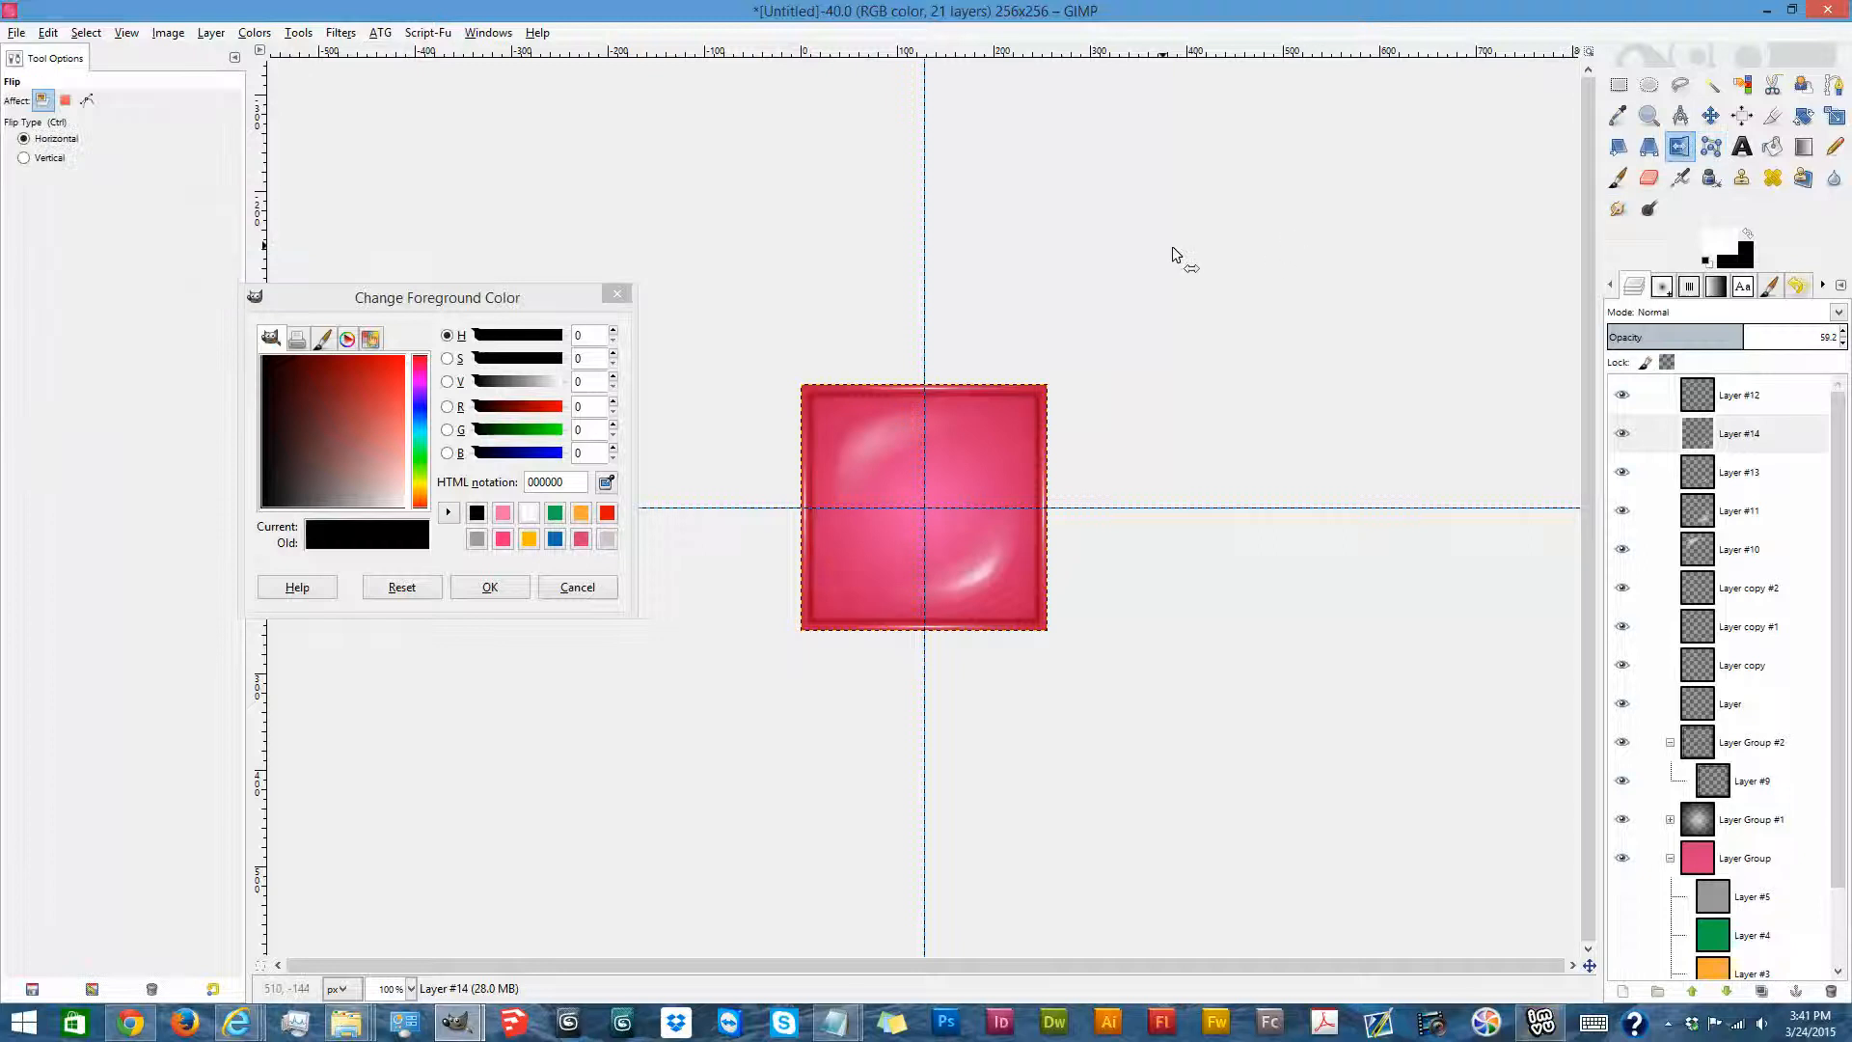
click(1226, 562)
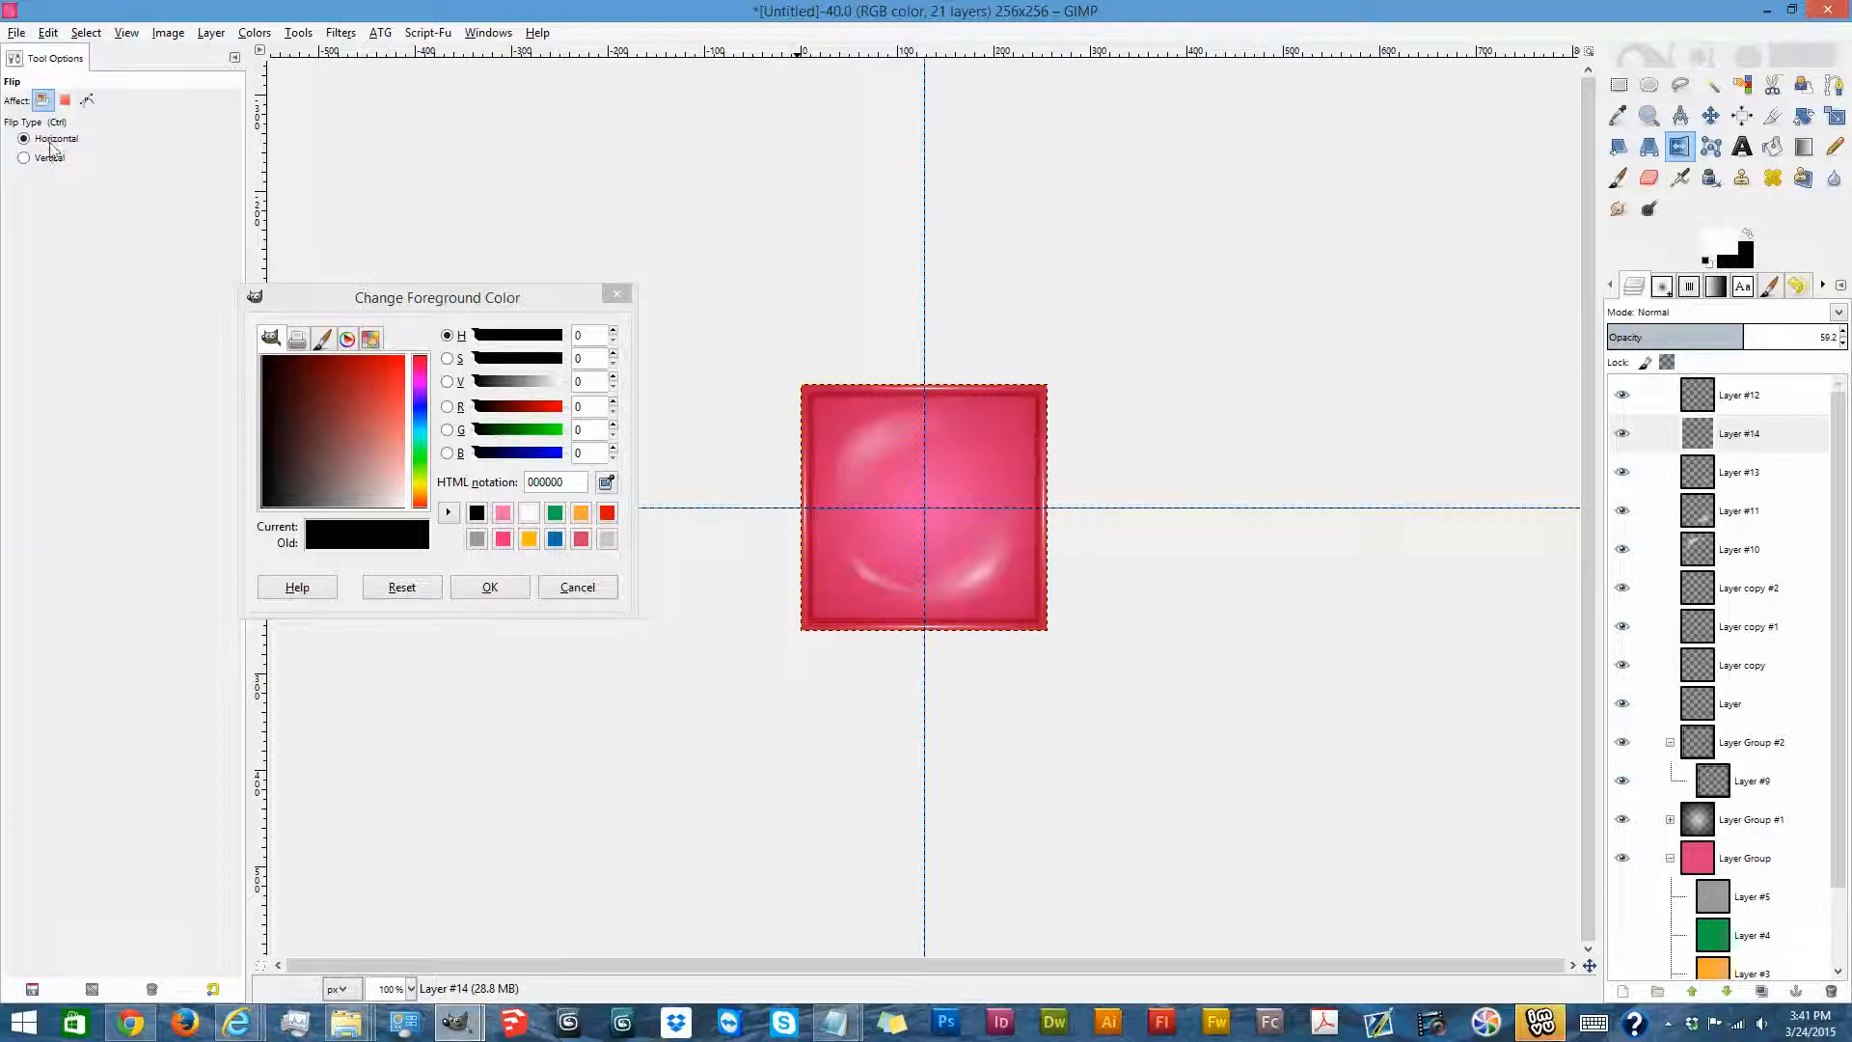
click(484, 153)
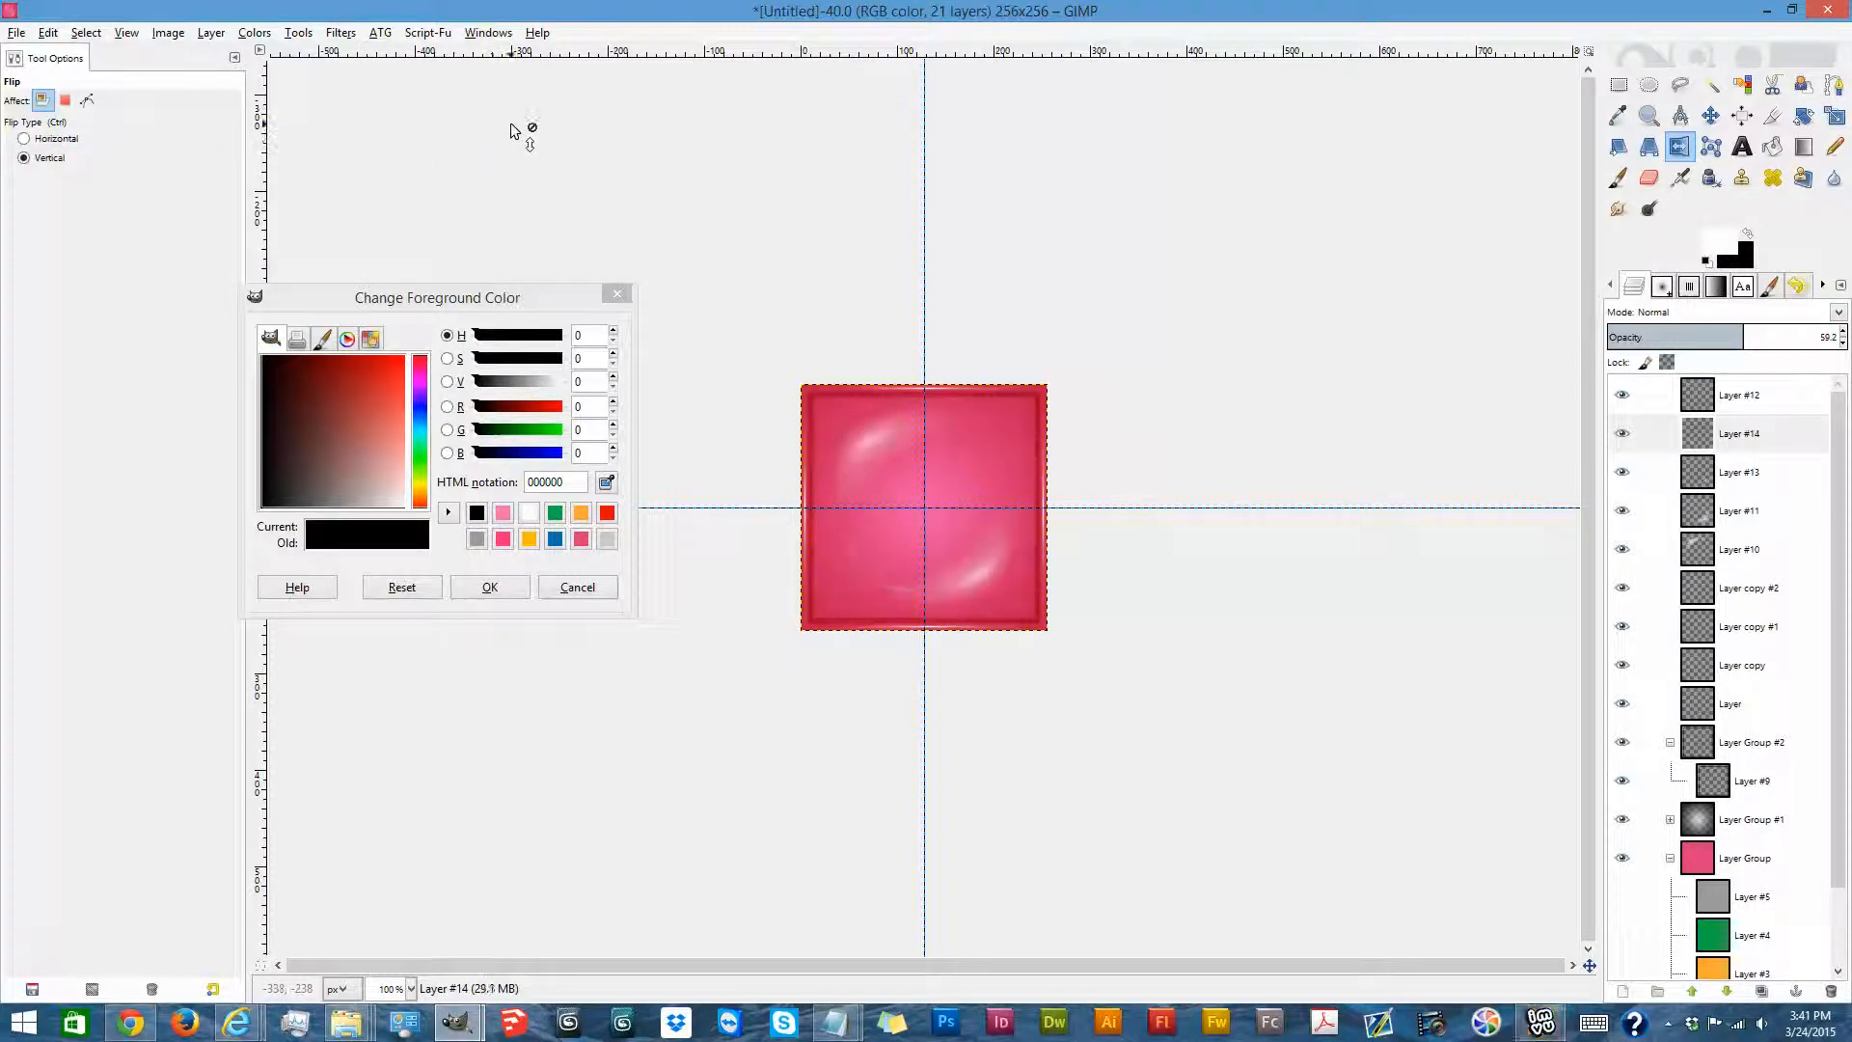
Paint a small white glint on the lower-right arc in the top transparent layer with the Paintbrush at size 7.07.
click(1685, 409)
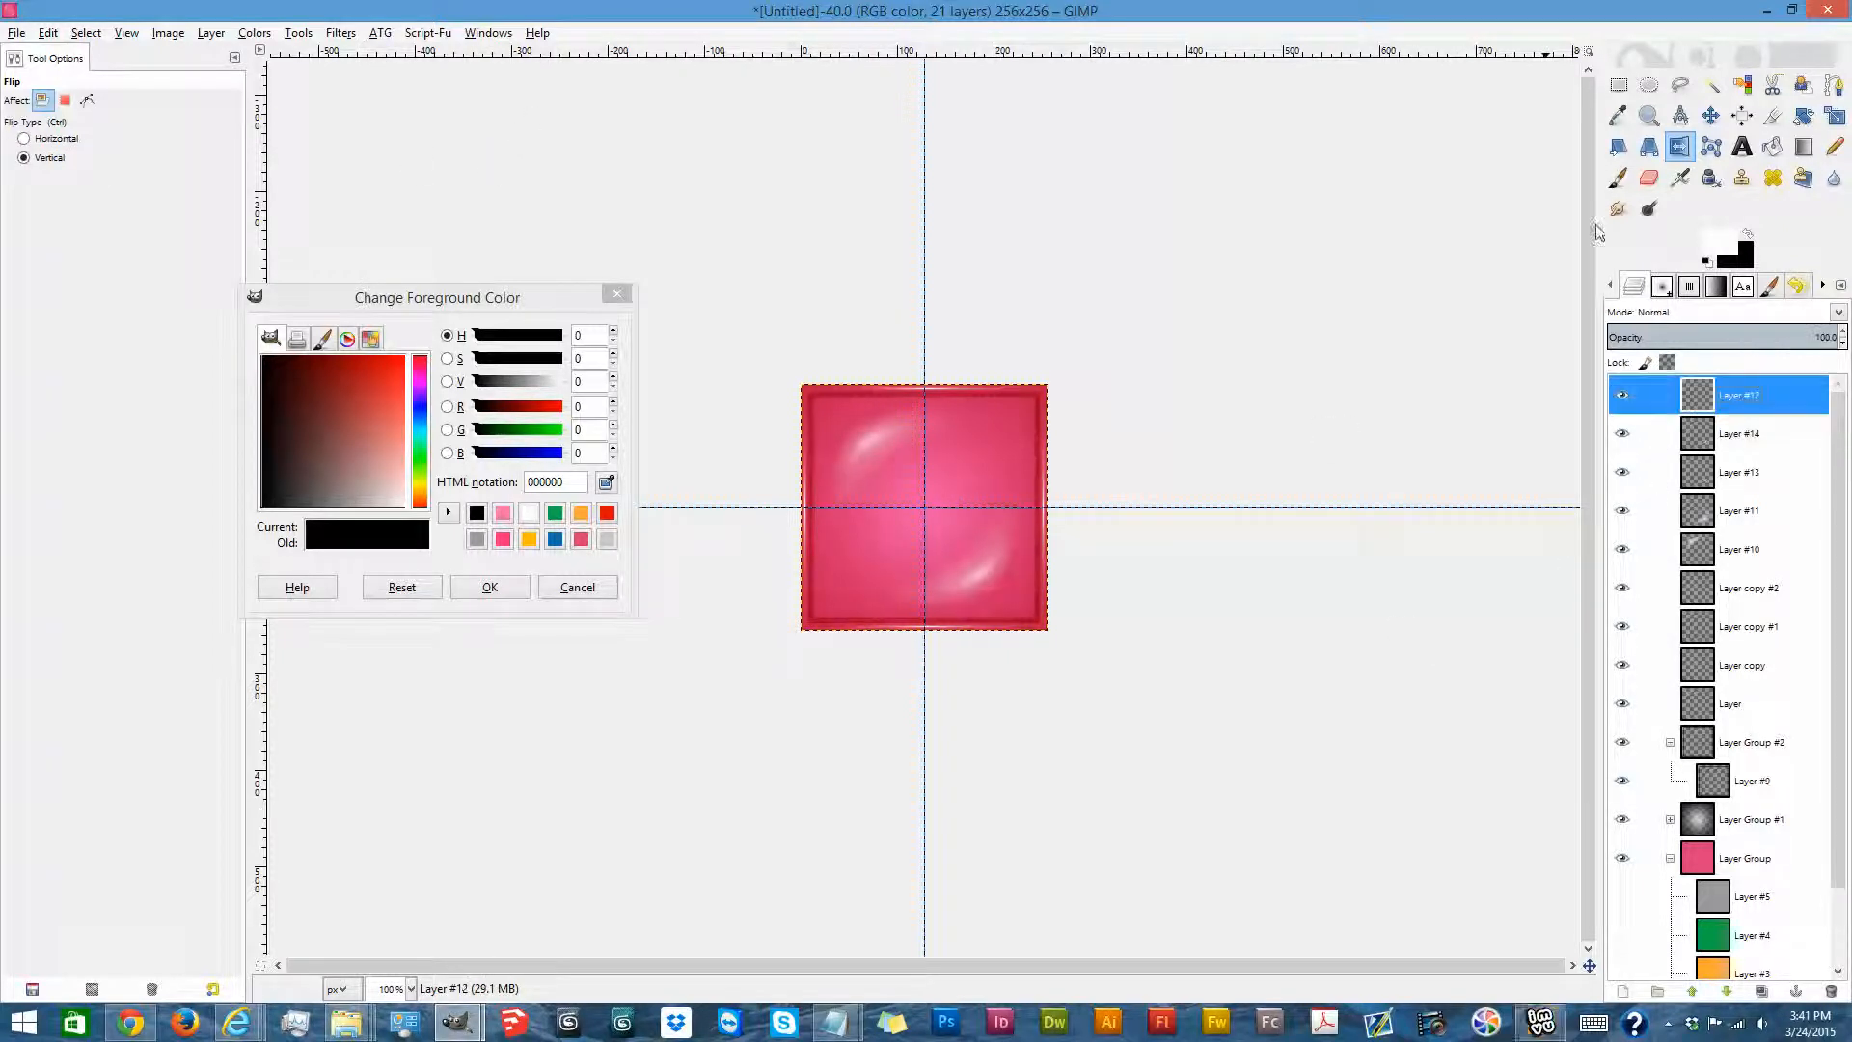
click(1618, 179)
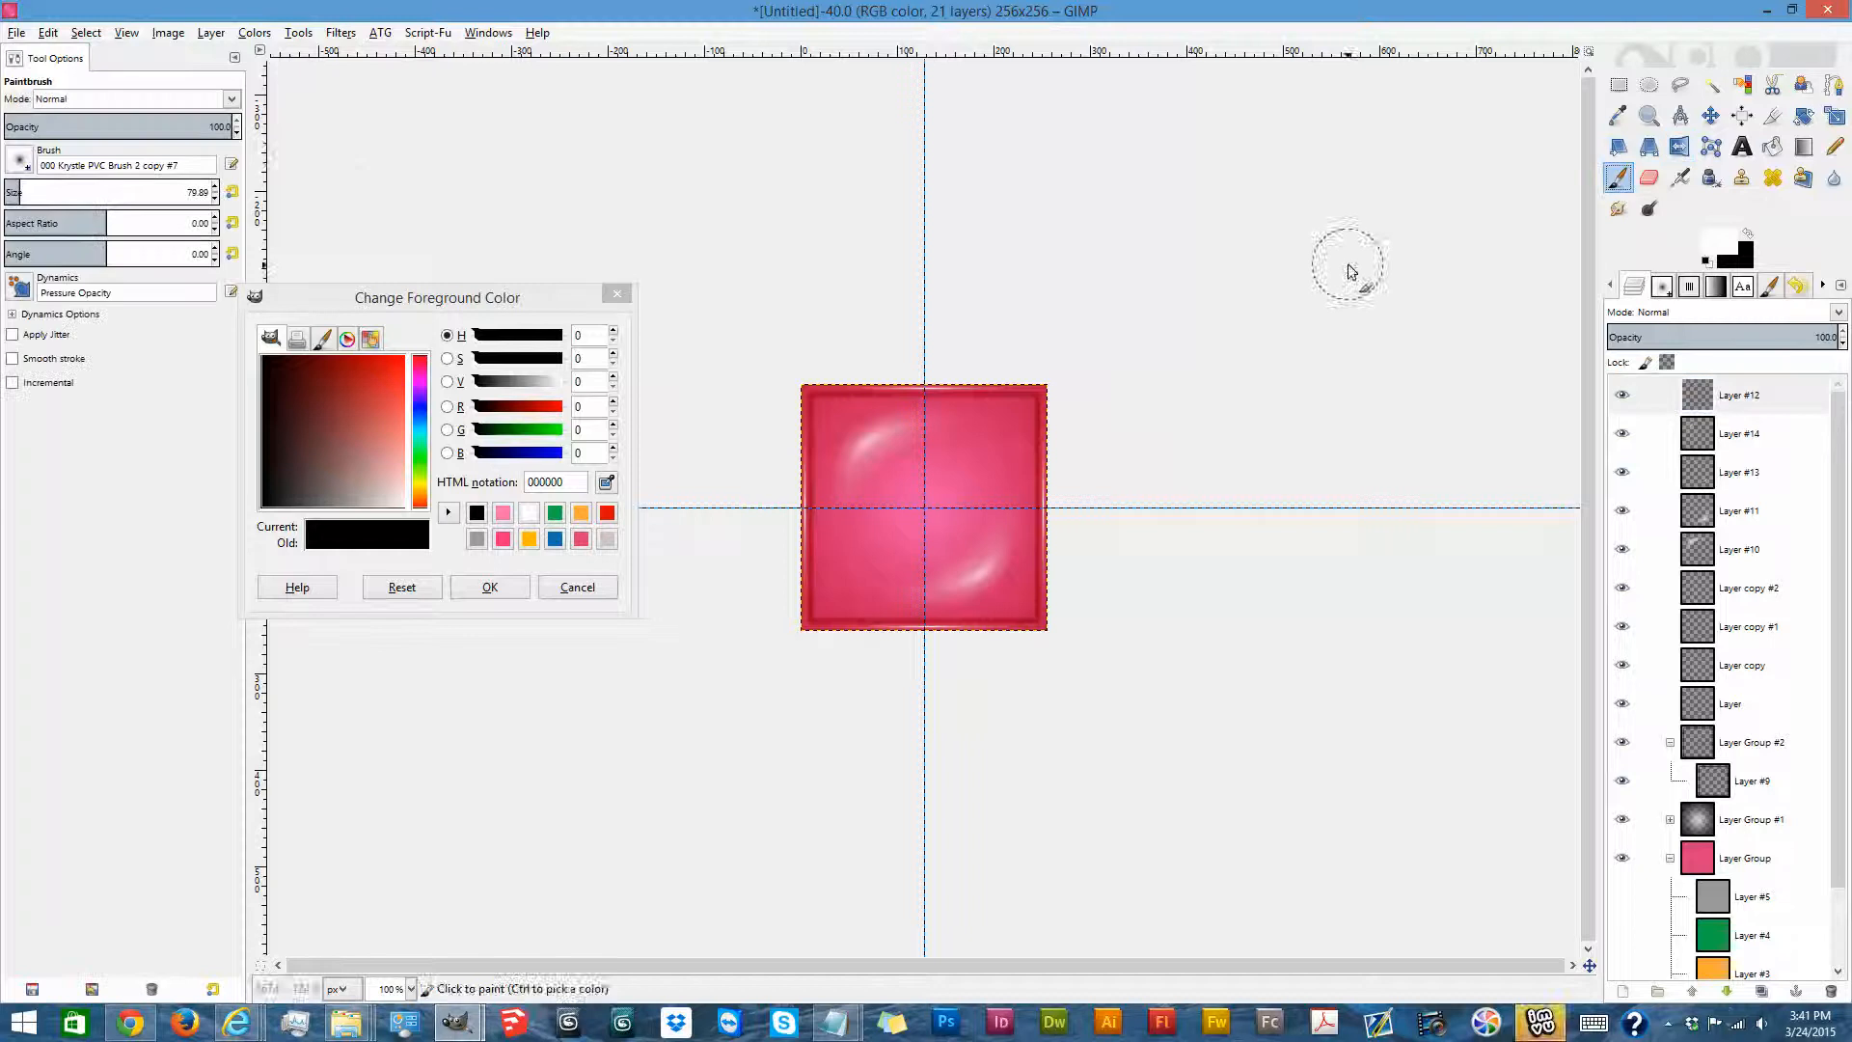
click(121, 195)
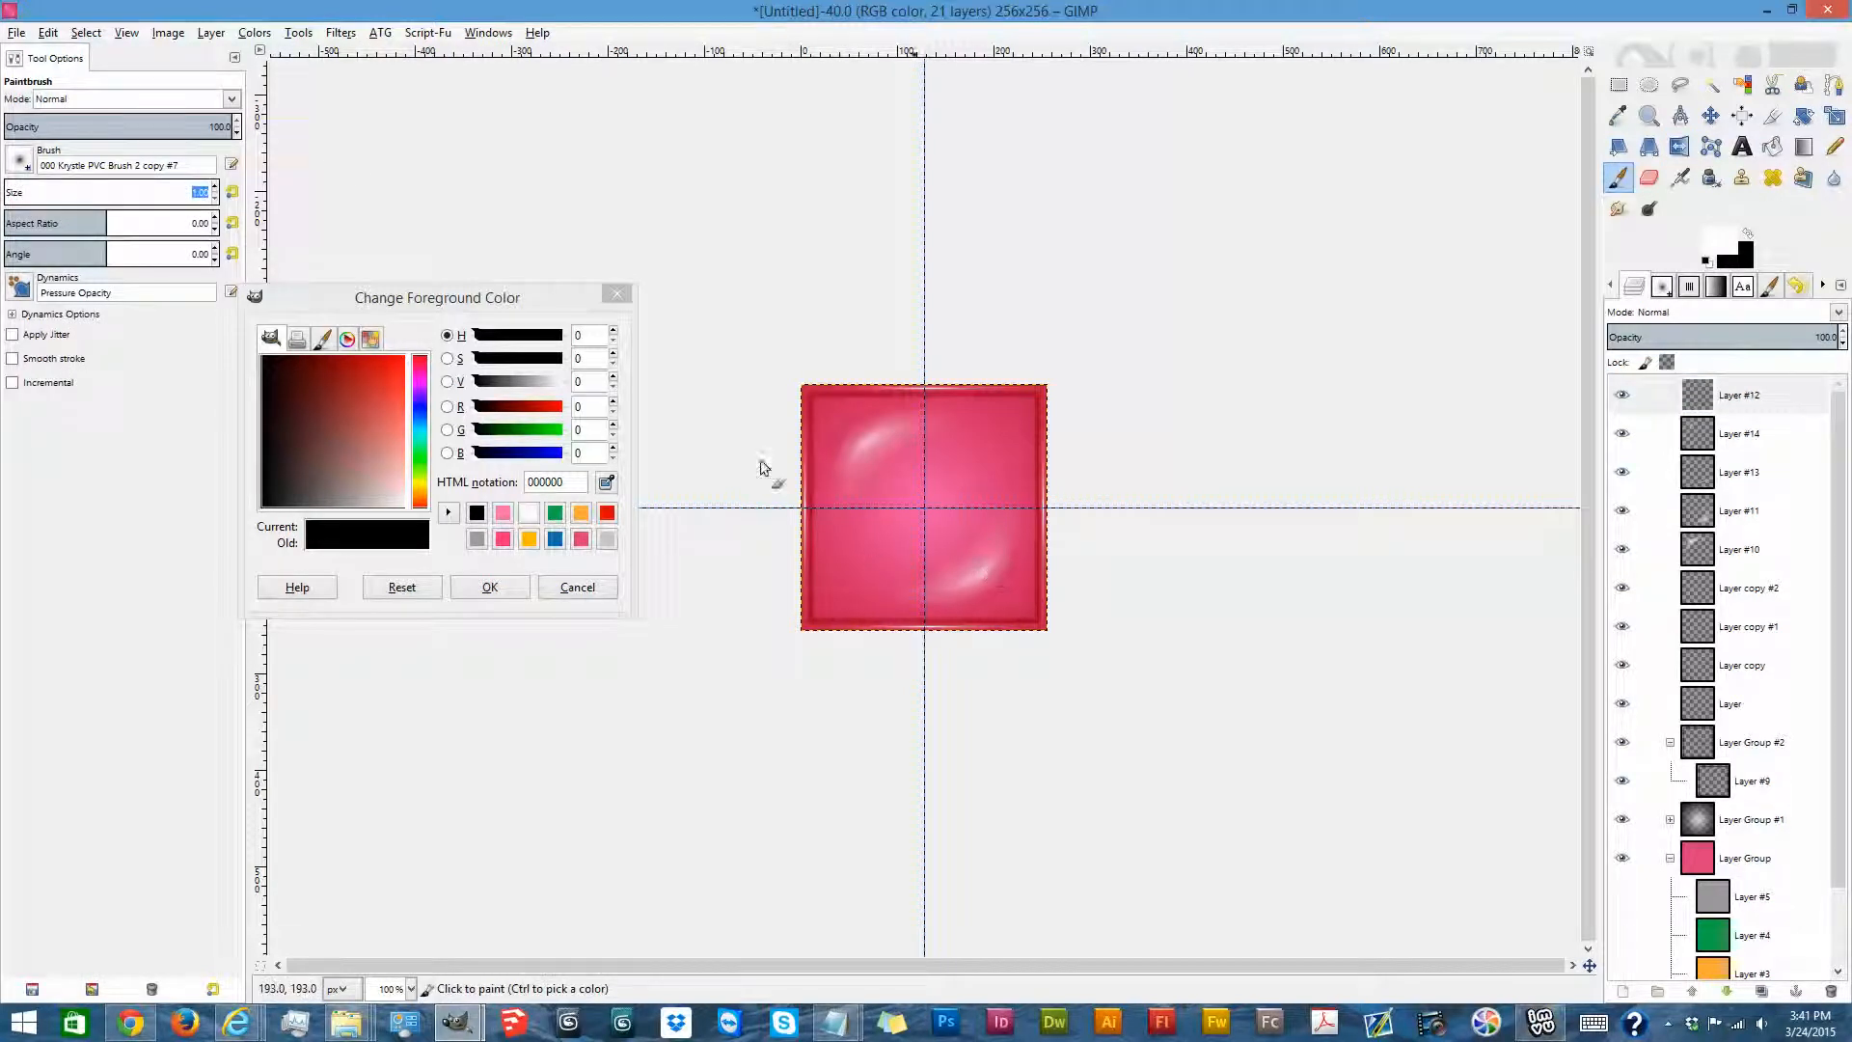
drag(115, 198, 127, 194)
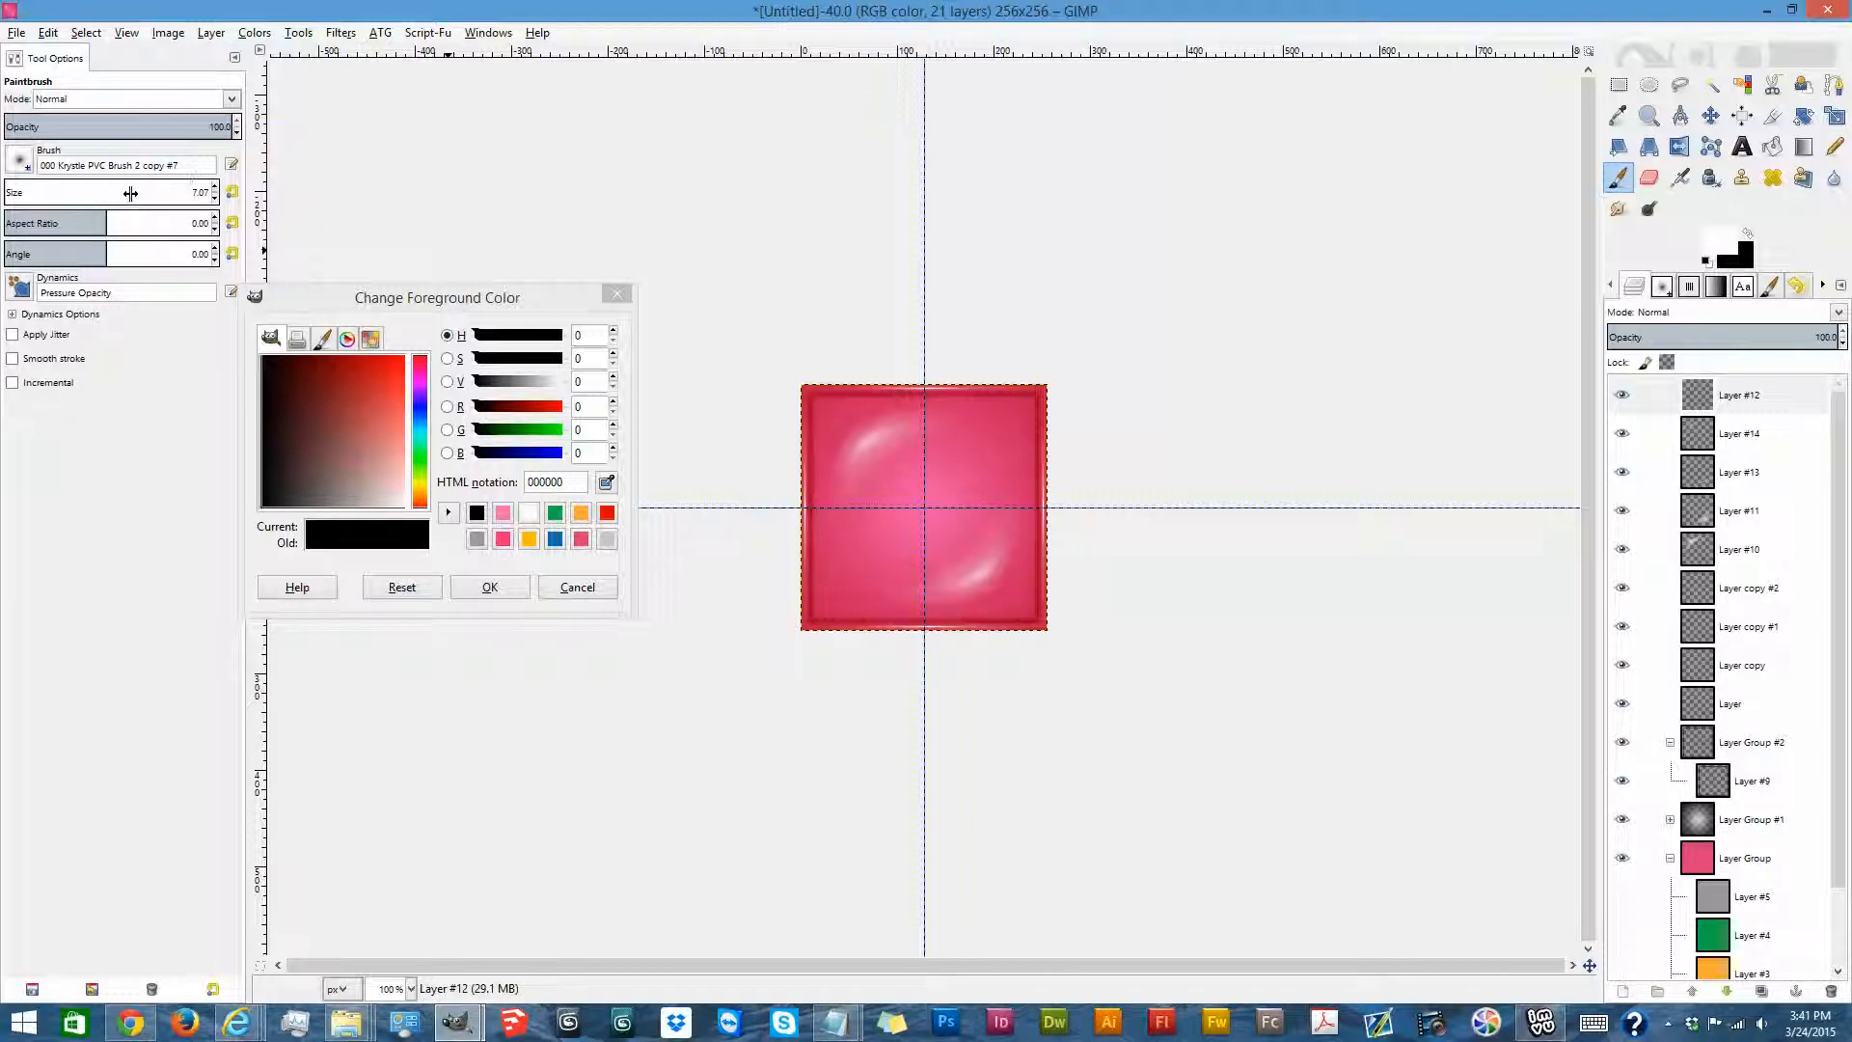
click(981, 573)
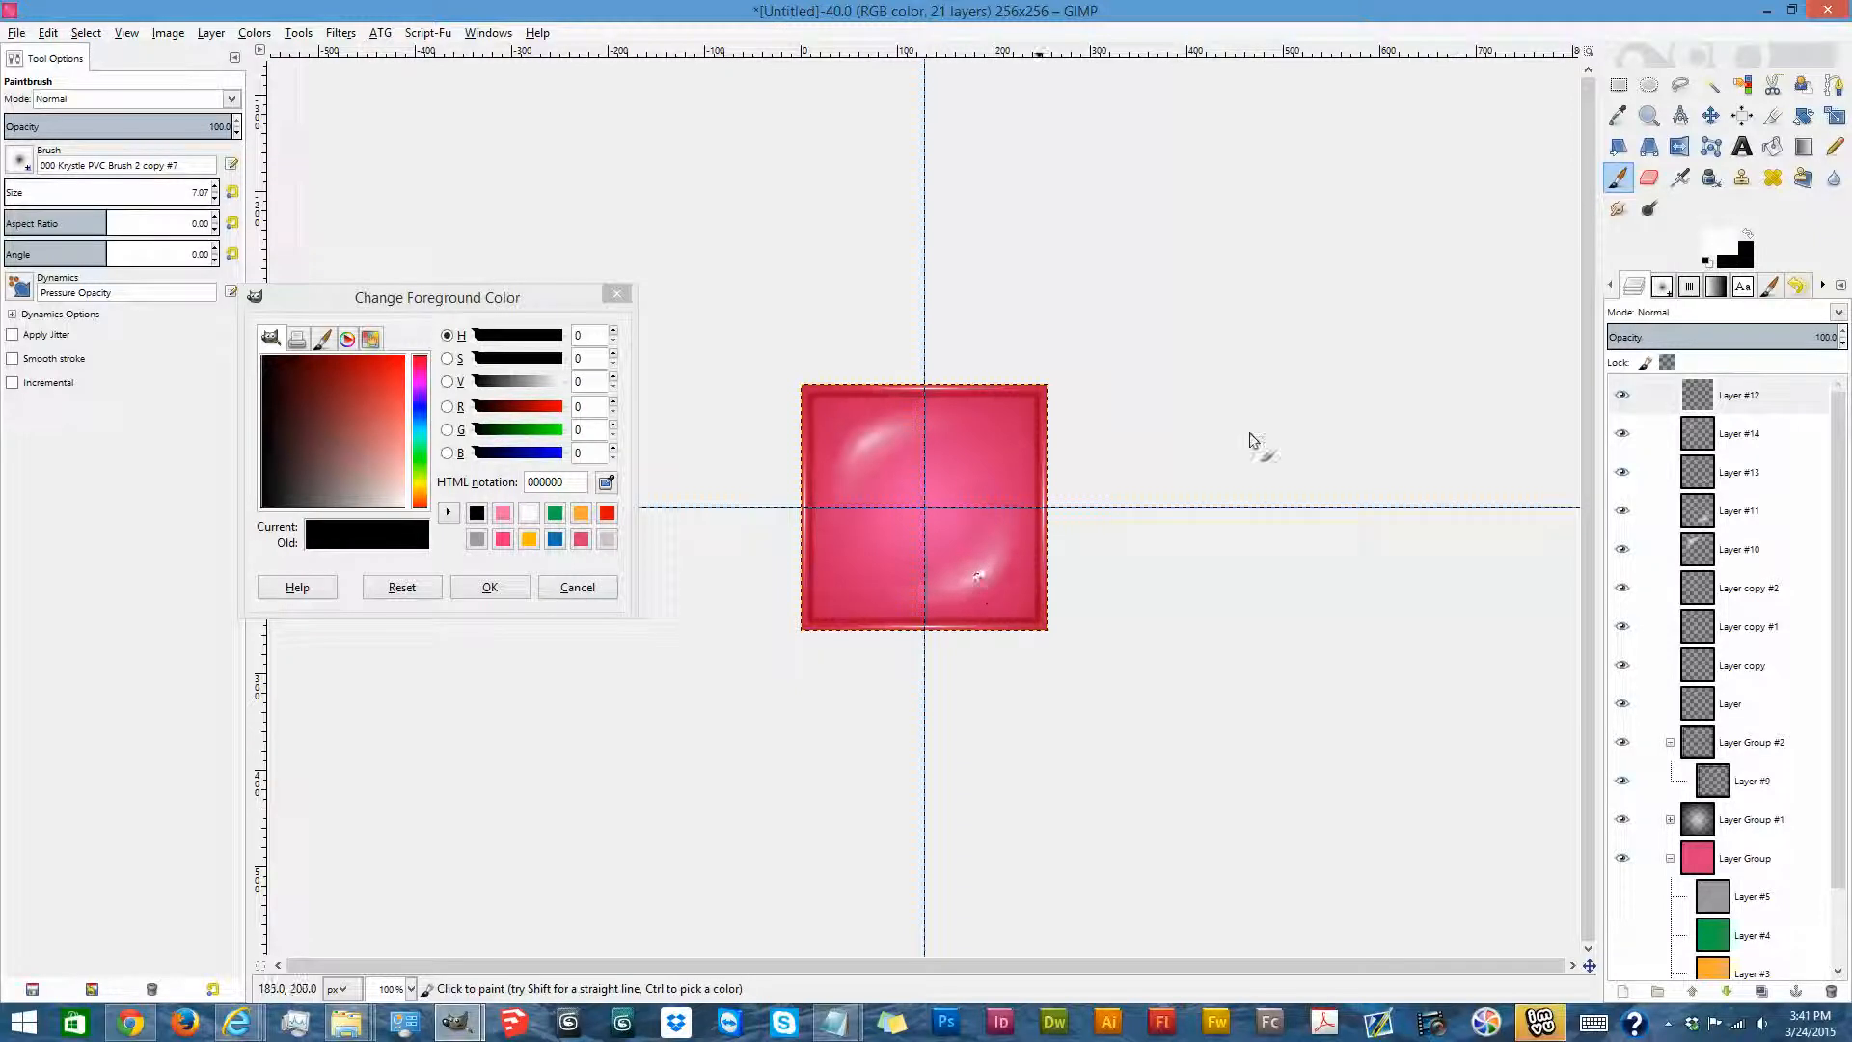
click(411, 989)
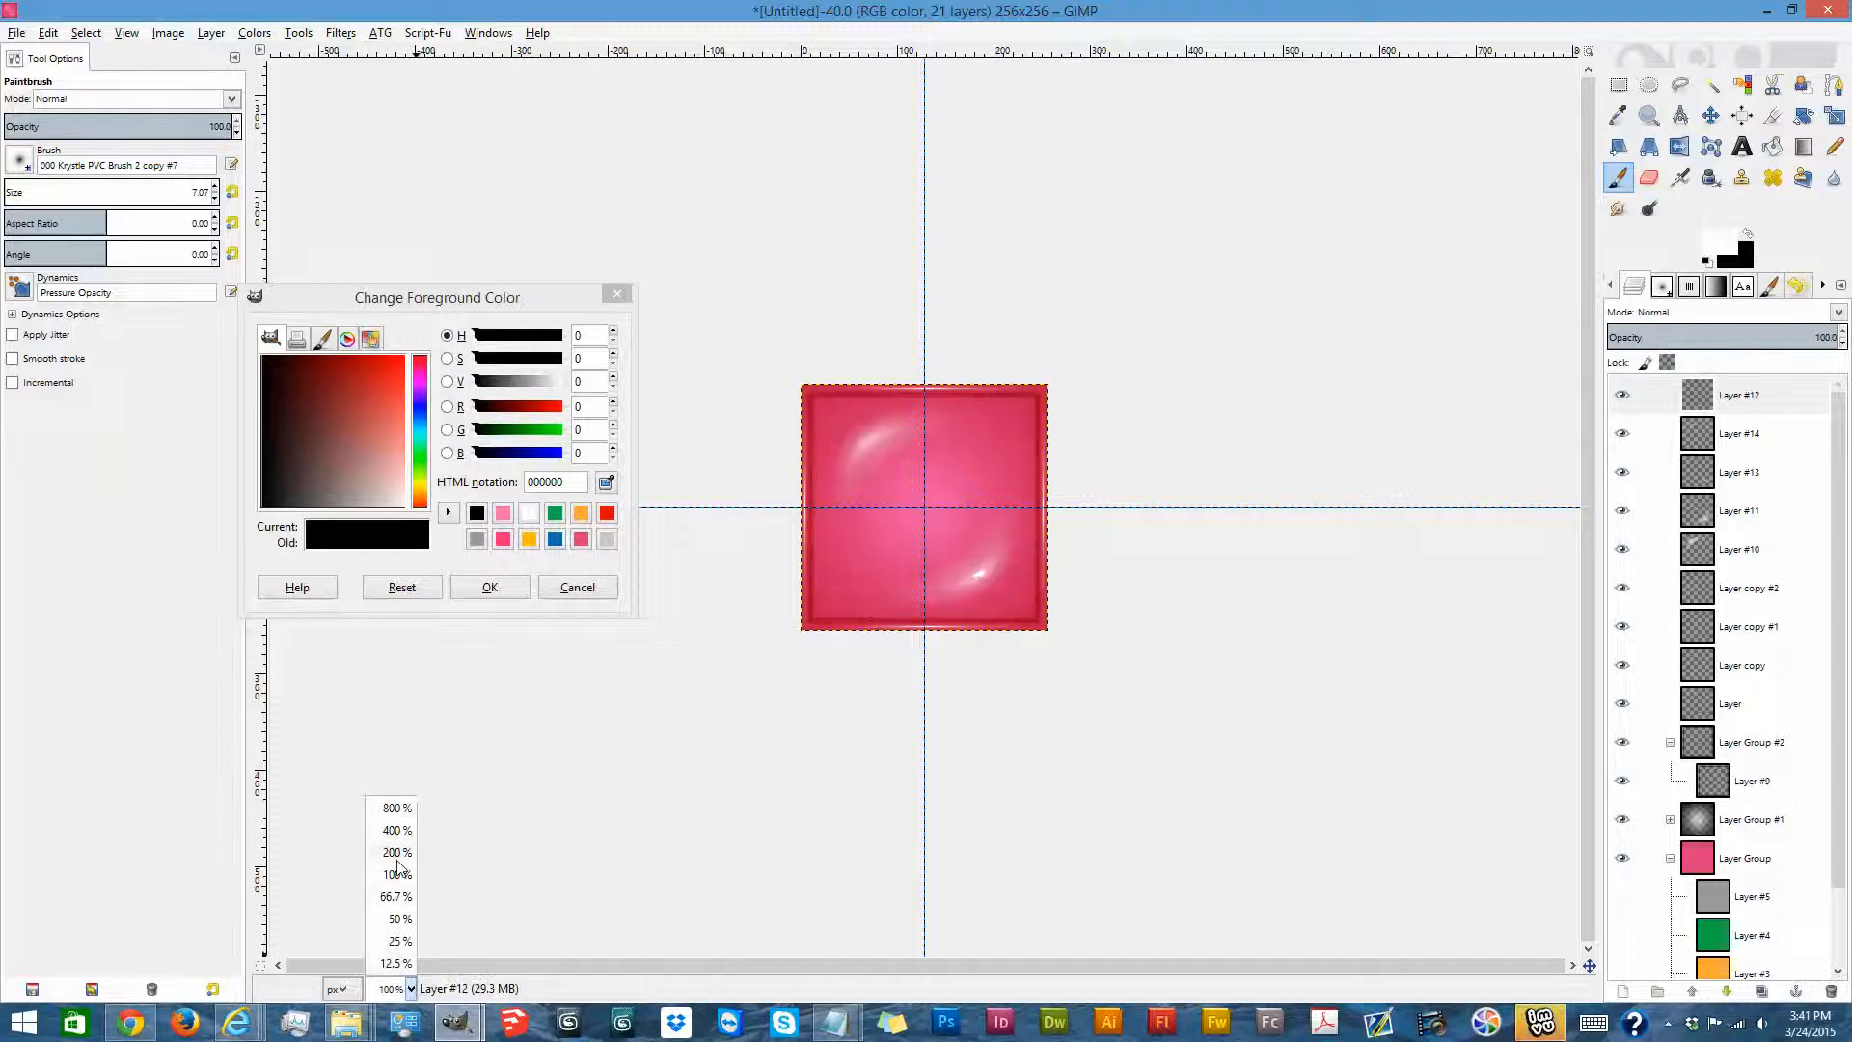
click(401, 825)
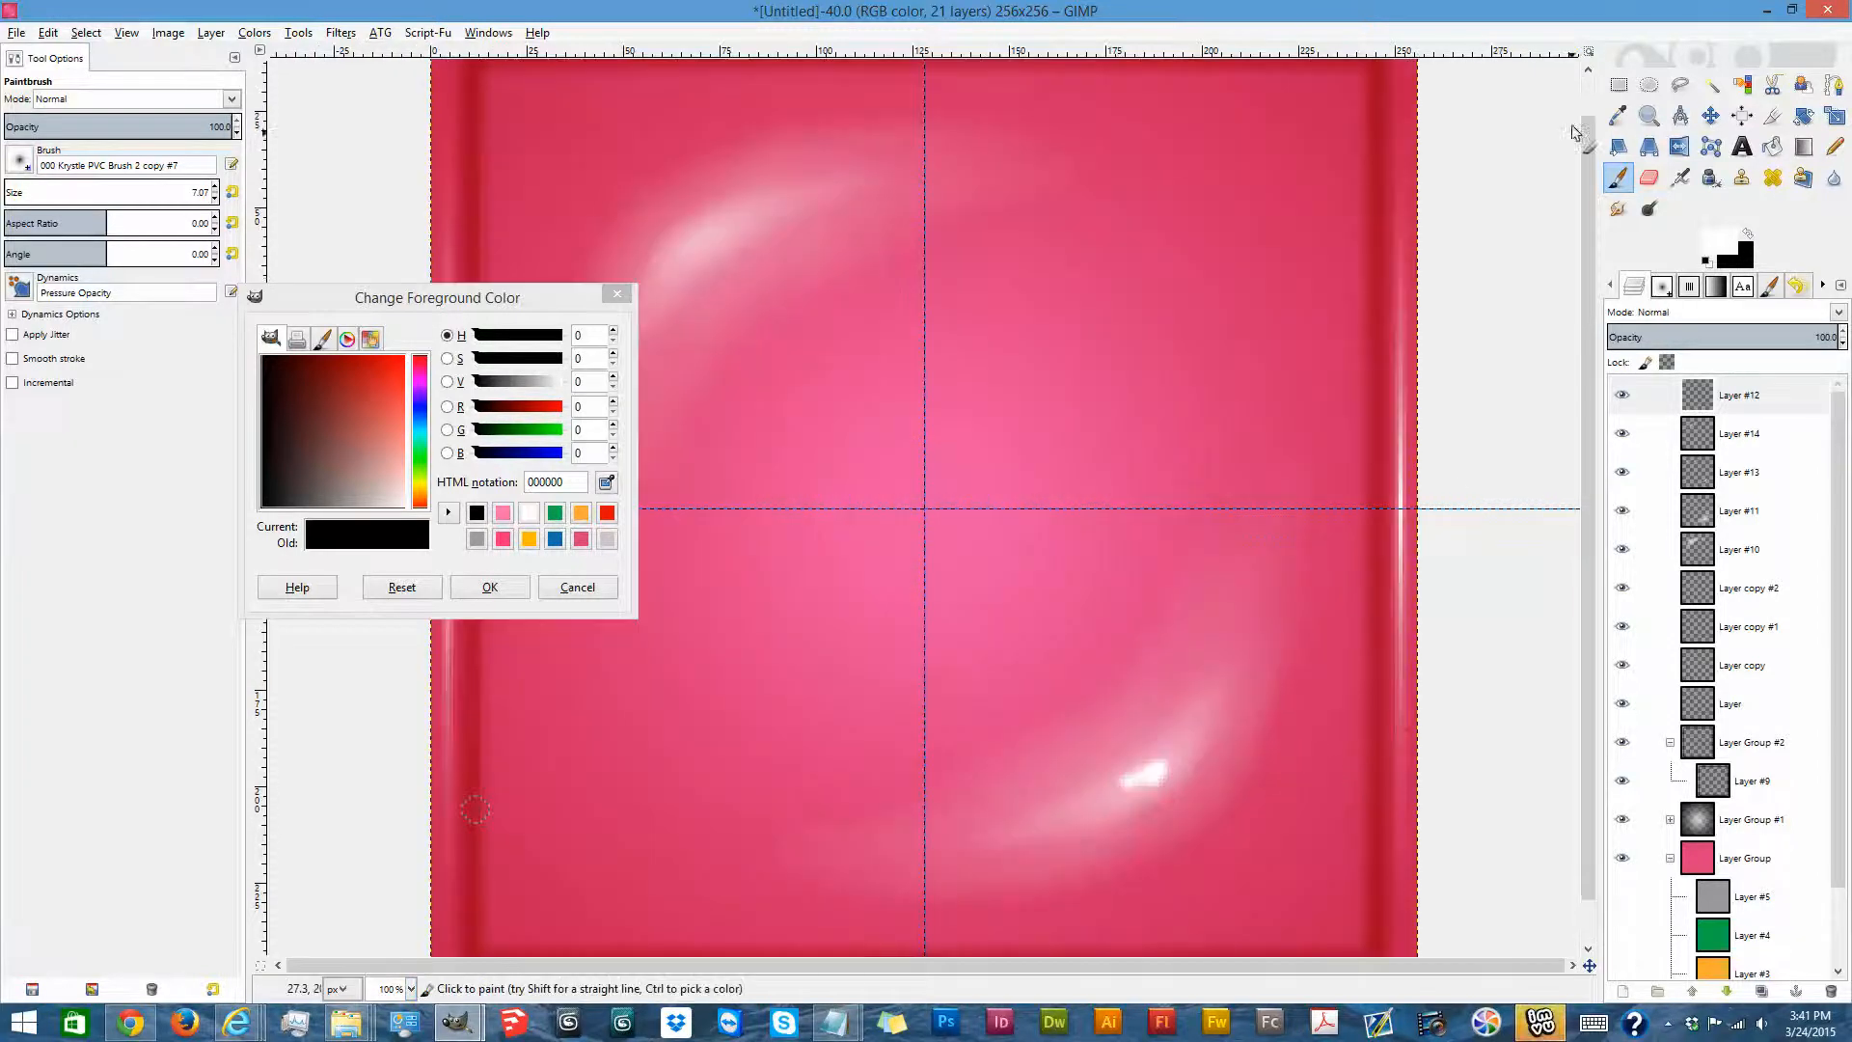
Smudge the white glint along the lower-right arc in both directions at size 7.07, tapering it into a thin streak.
click(1620, 208)
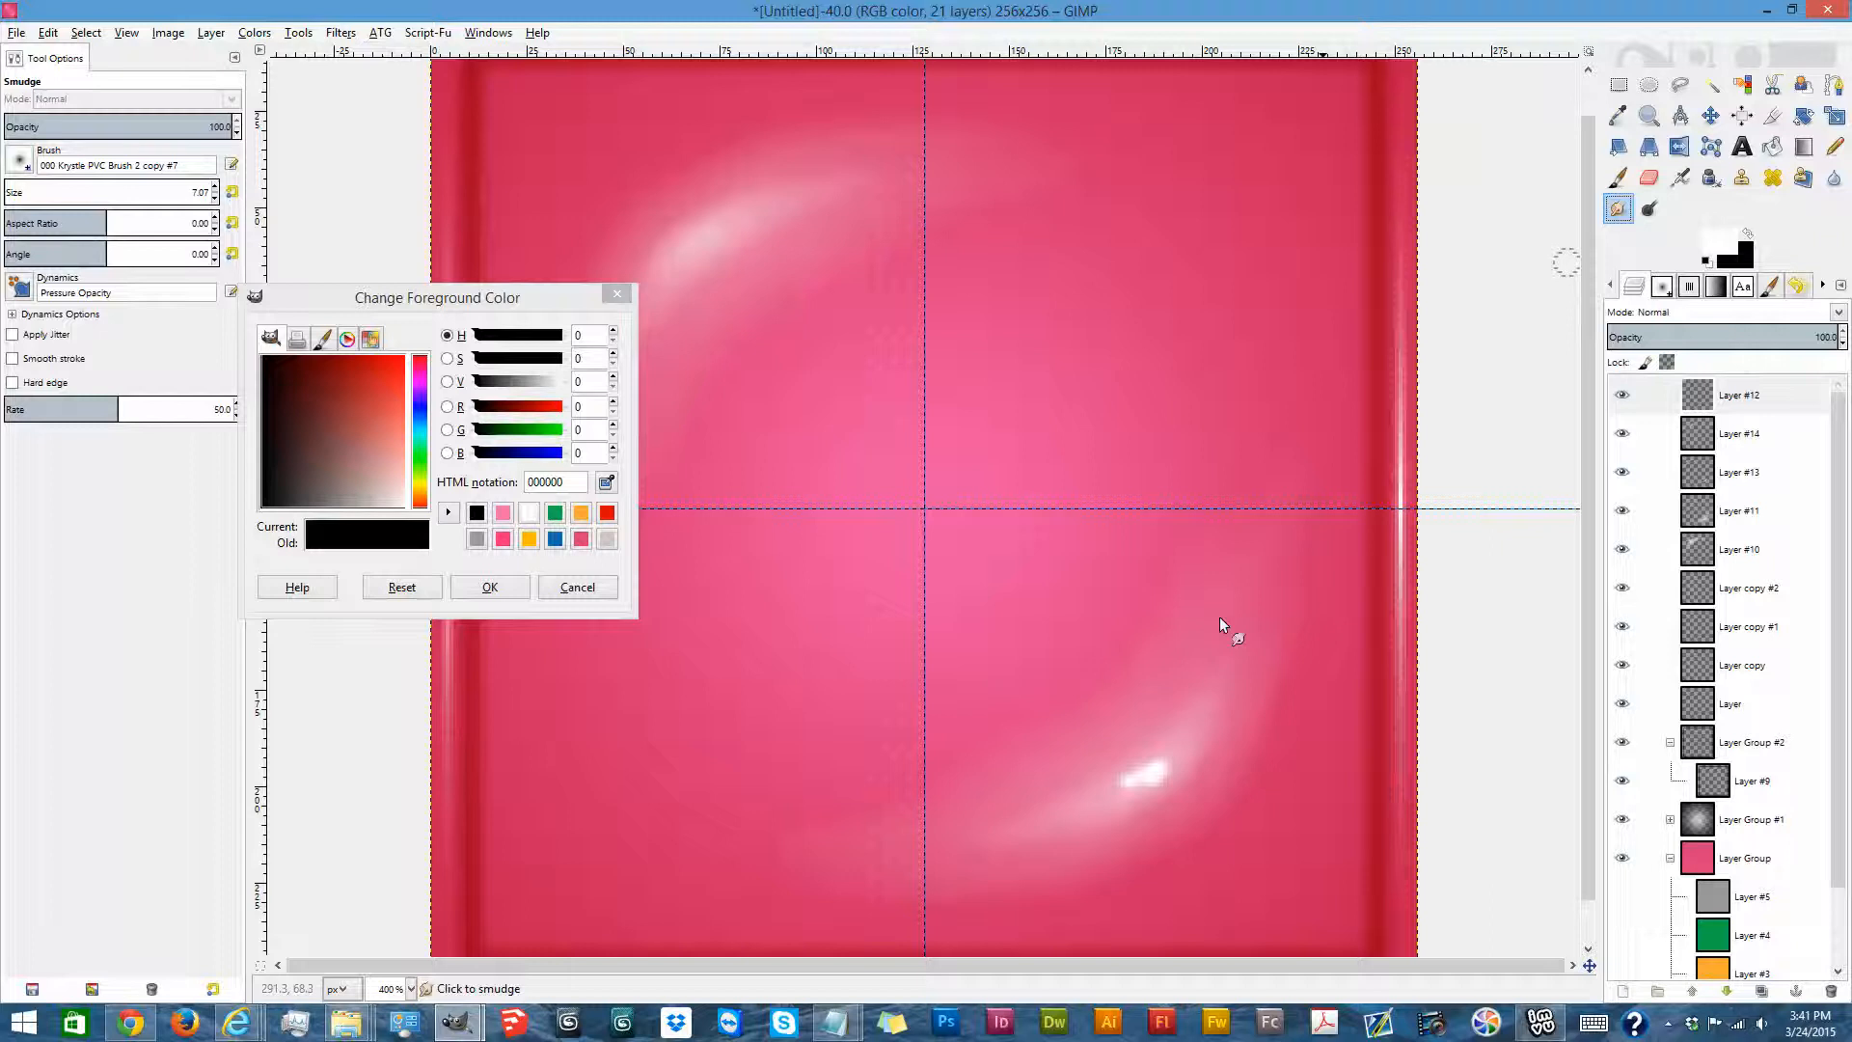
mouse_move(1160, 766)
mouse_down()
mouse_move(1189, 732)
mouse_move(1093, 785)
mouse_move(1139, 758)
mouse_move(1106, 806)
mouse_move(1131, 795)
mouse_move(1131, 779)
mouse_move(1045, 813)
mouse_move(1174, 751)
mouse_move(1221, 695)
mouse_move(1161, 778)
mouse_move(1178, 767)
mouse_move(1120, 801)
mouse_move(1161, 782)
mouse_move(1028, 815)
mouse_move(1127, 796)
mouse_move(1137, 784)
mouse_move(1045, 811)
mouse_move(1174, 746)
mouse_up()
mouse_move(1227, 689)
mouse_down()
mouse_move(1183, 760)
mouse_move(1102, 803)
mouse_move(1029, 810)
mouse_up()
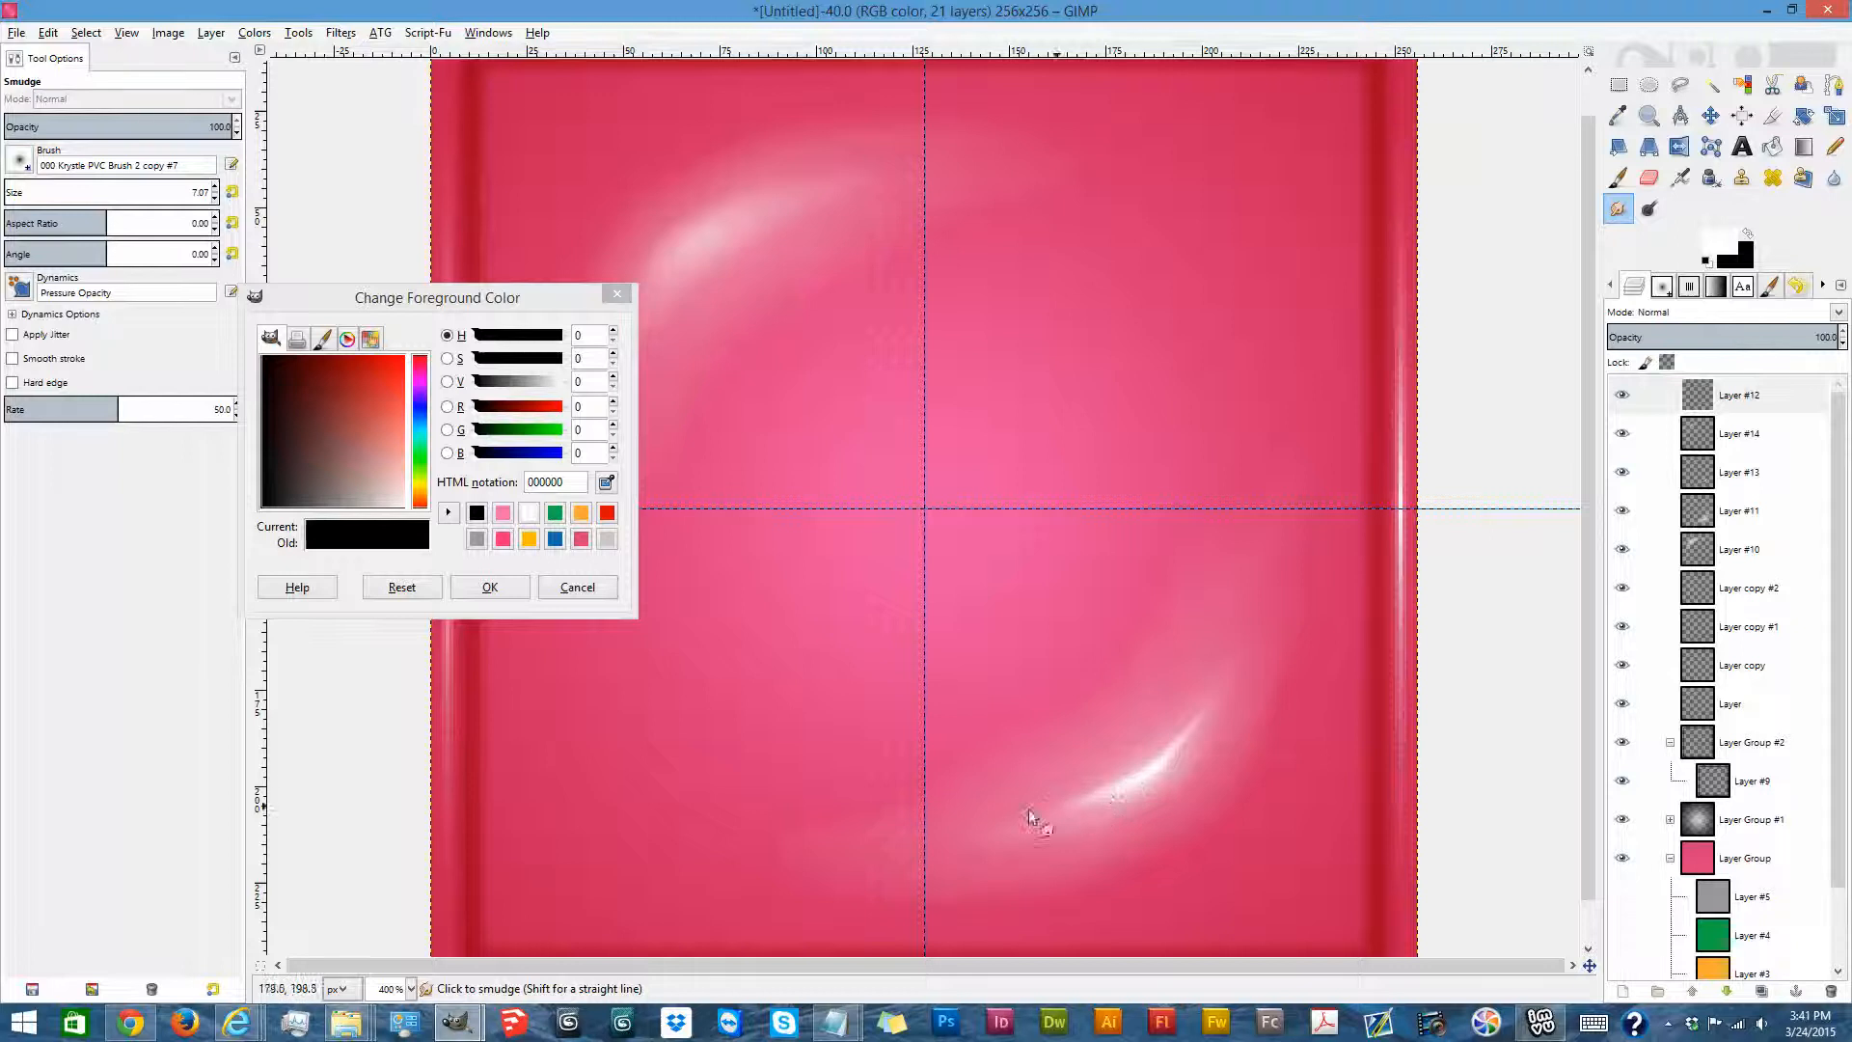
Thin the lower-right glint's edges with the Eraser at size 7.07 and touch up its core with the Paintbrush at size 1.
click(1648, 177)
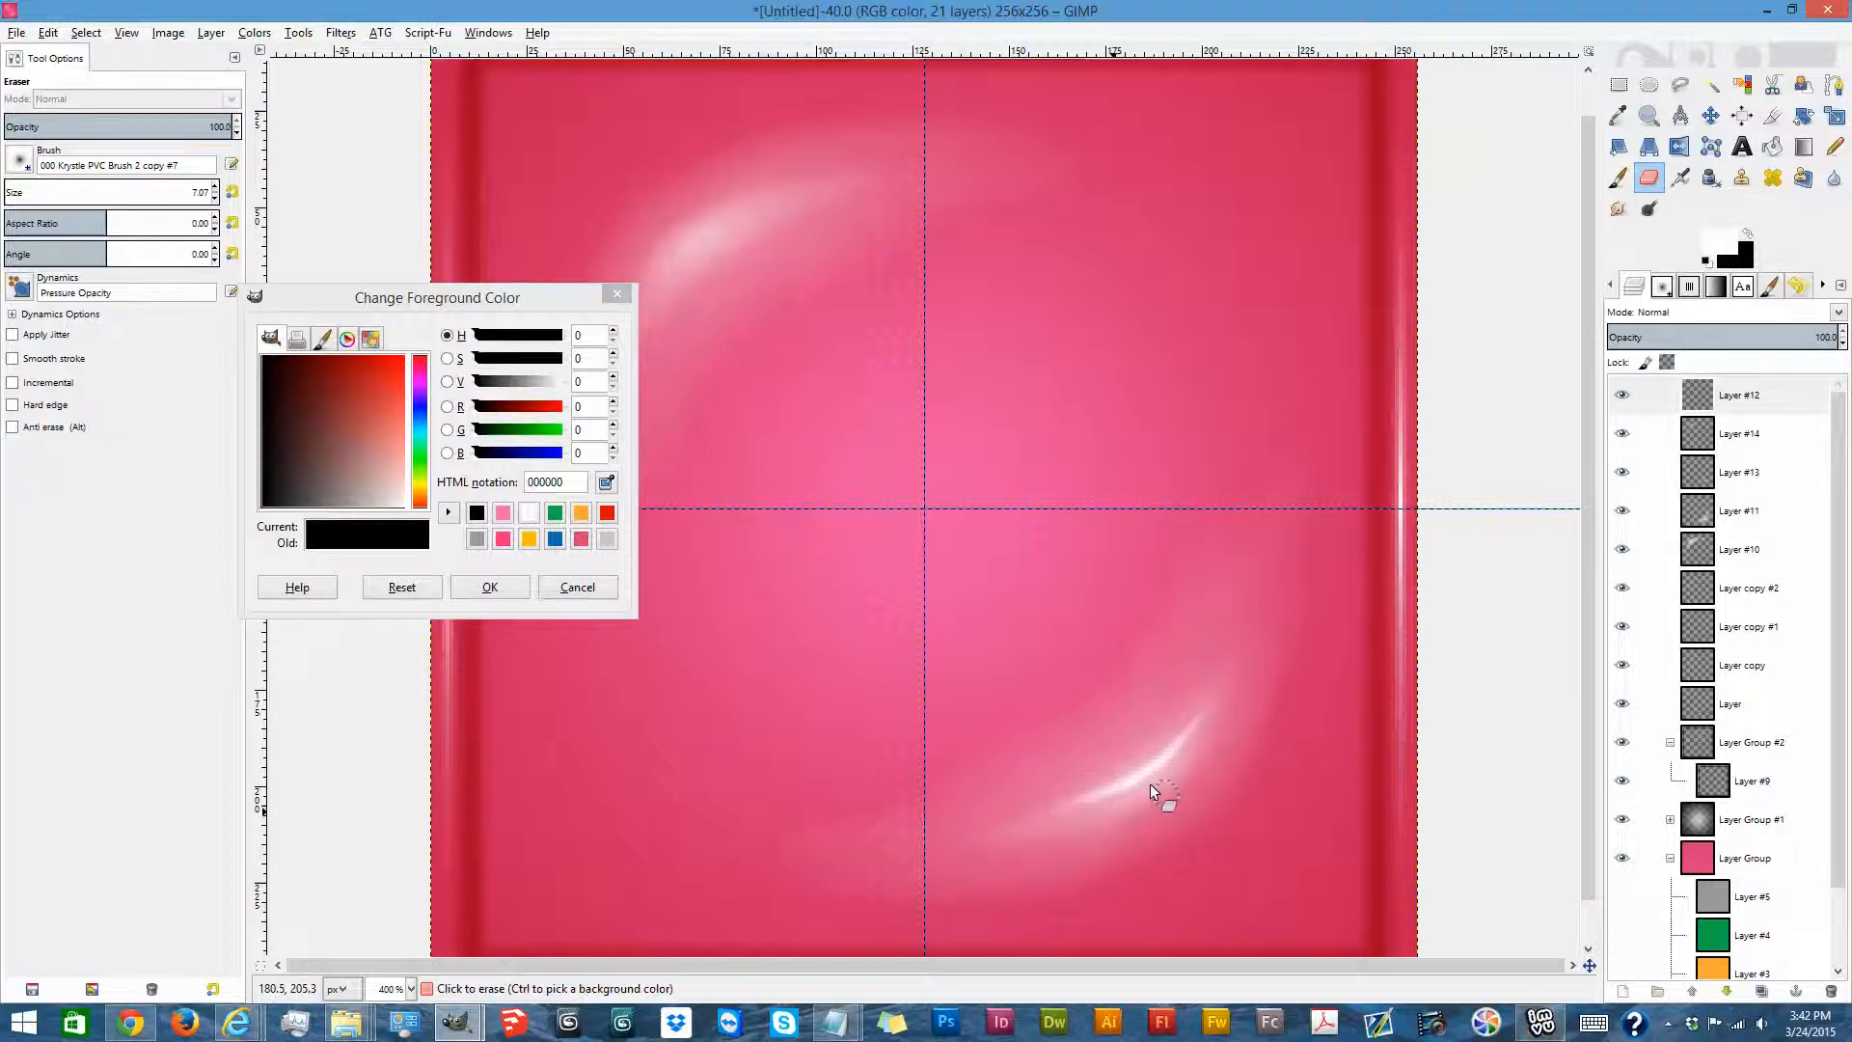
click(1133, 762)
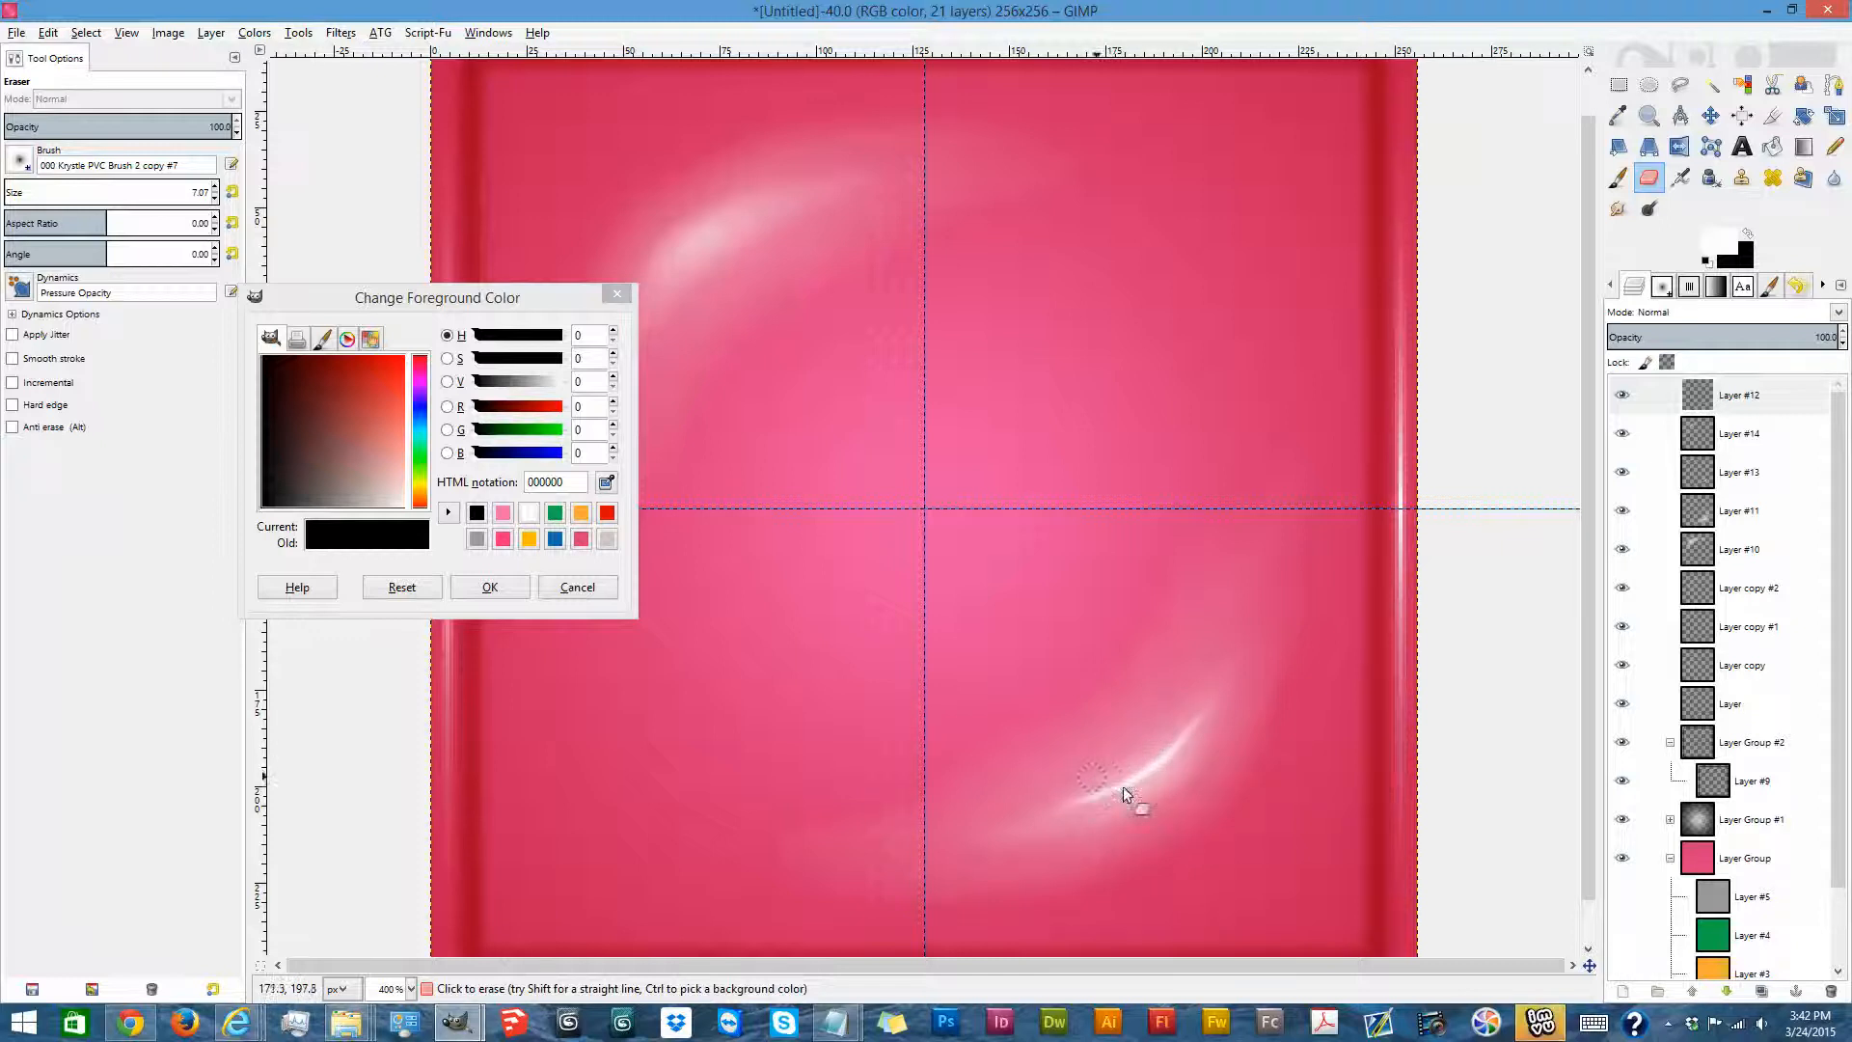
mouse_move(1144, 793)
mouse_down()
mouse_move(1109, 810)
mouse_move(1209, 742)
mouse_move(1129, 770)
mouse_move(1147, 747)
mouse_move(1088, 781)
mouse_move(1162, 737)
mouse_up()
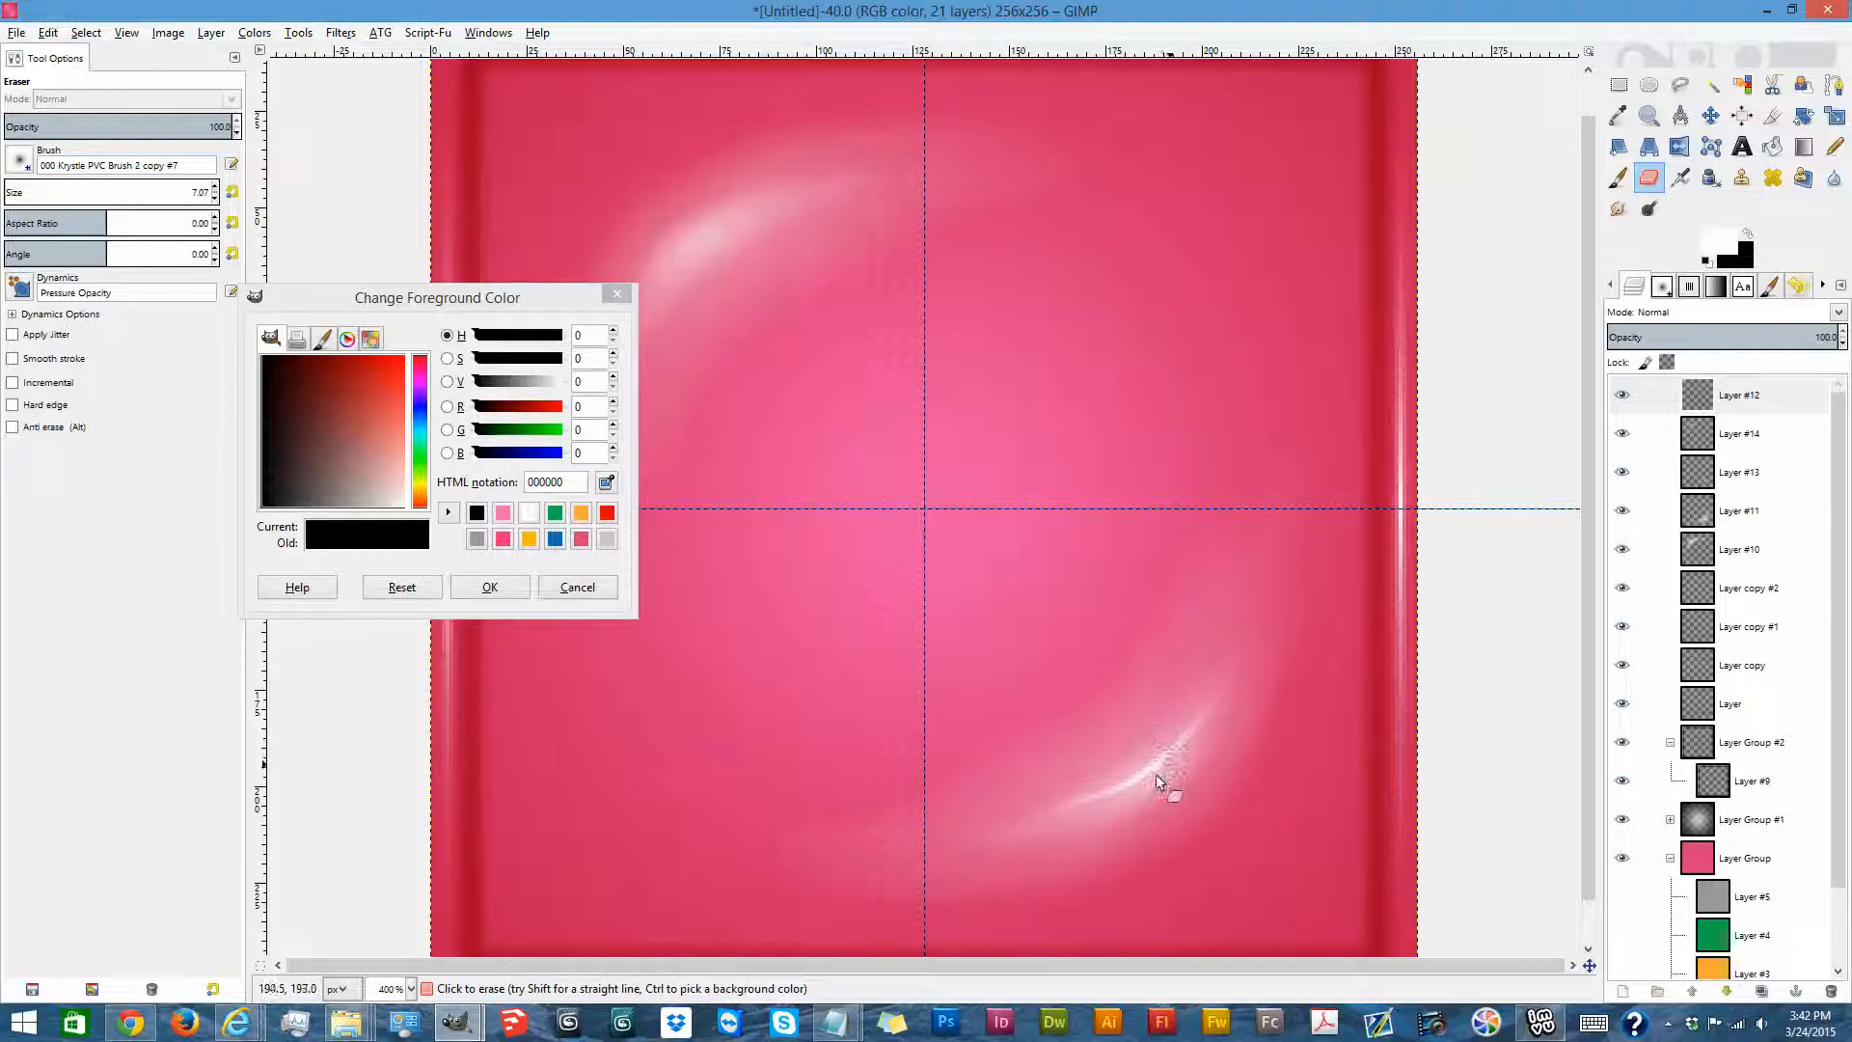
click(1616, 180)
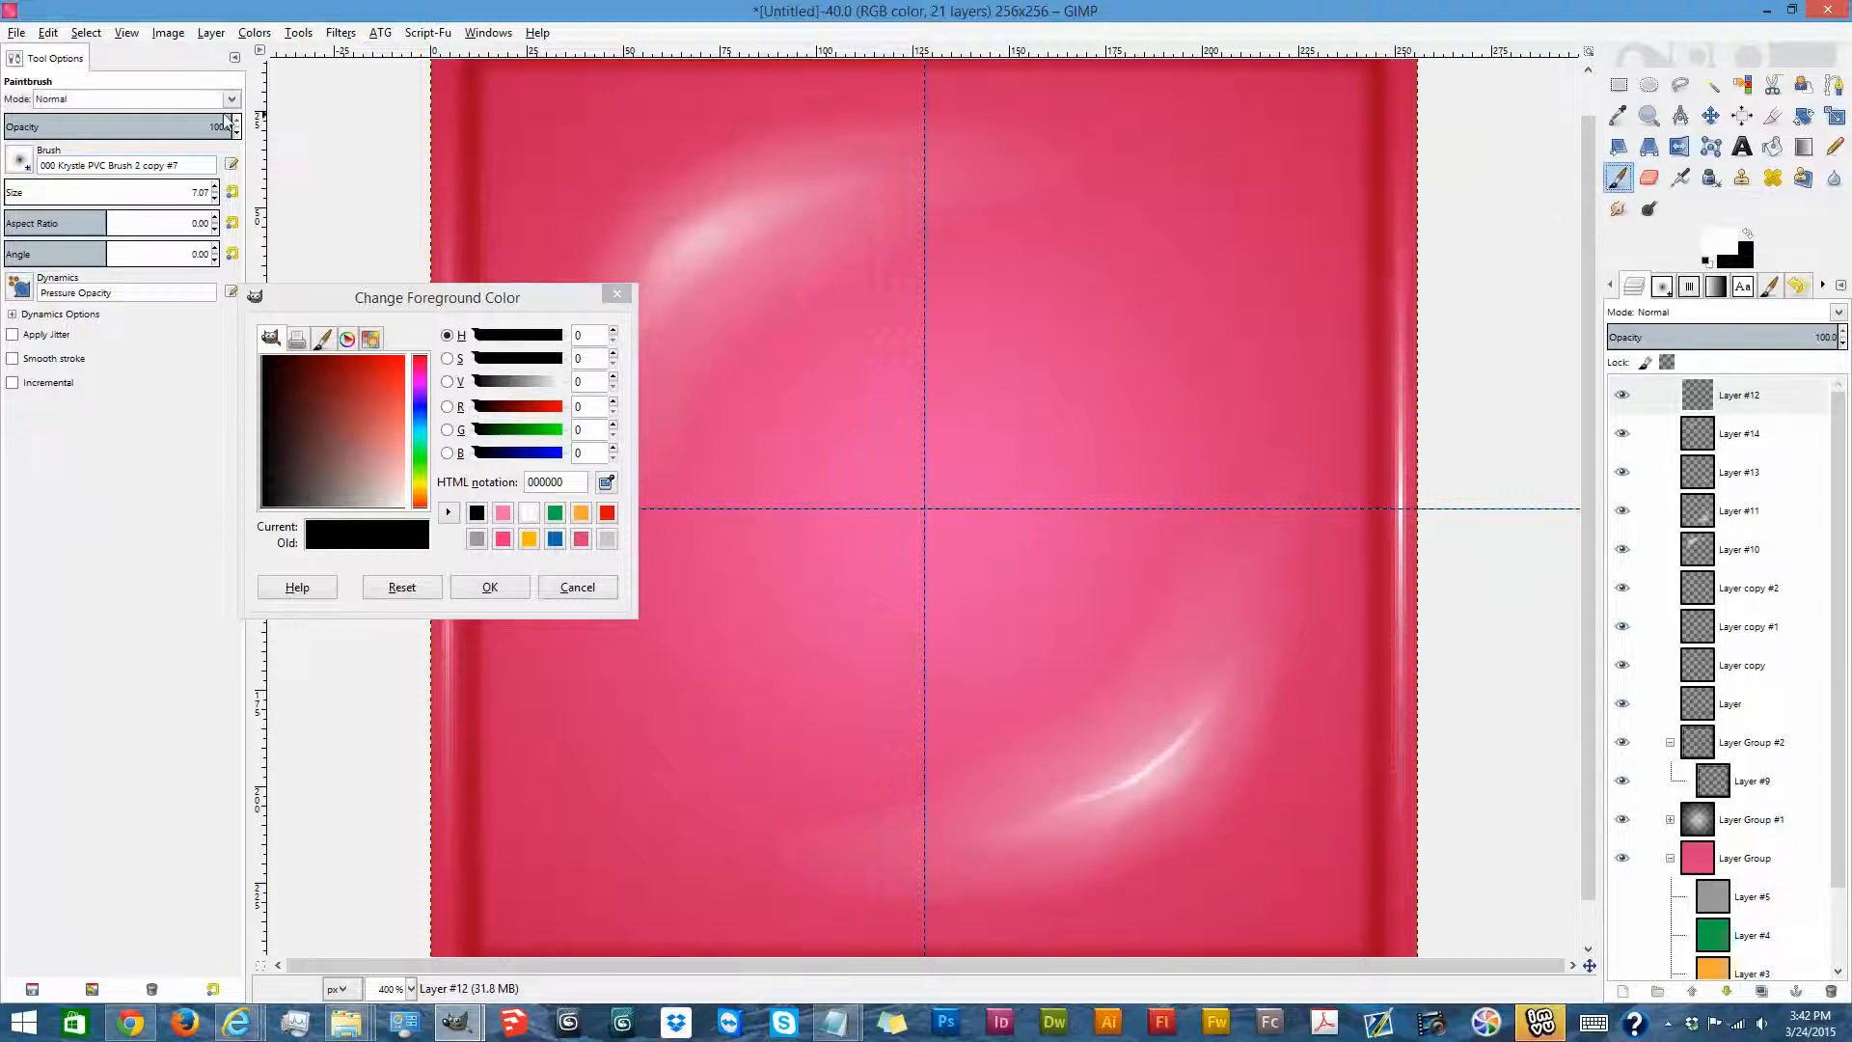
drag(165, 192, 8, 193)
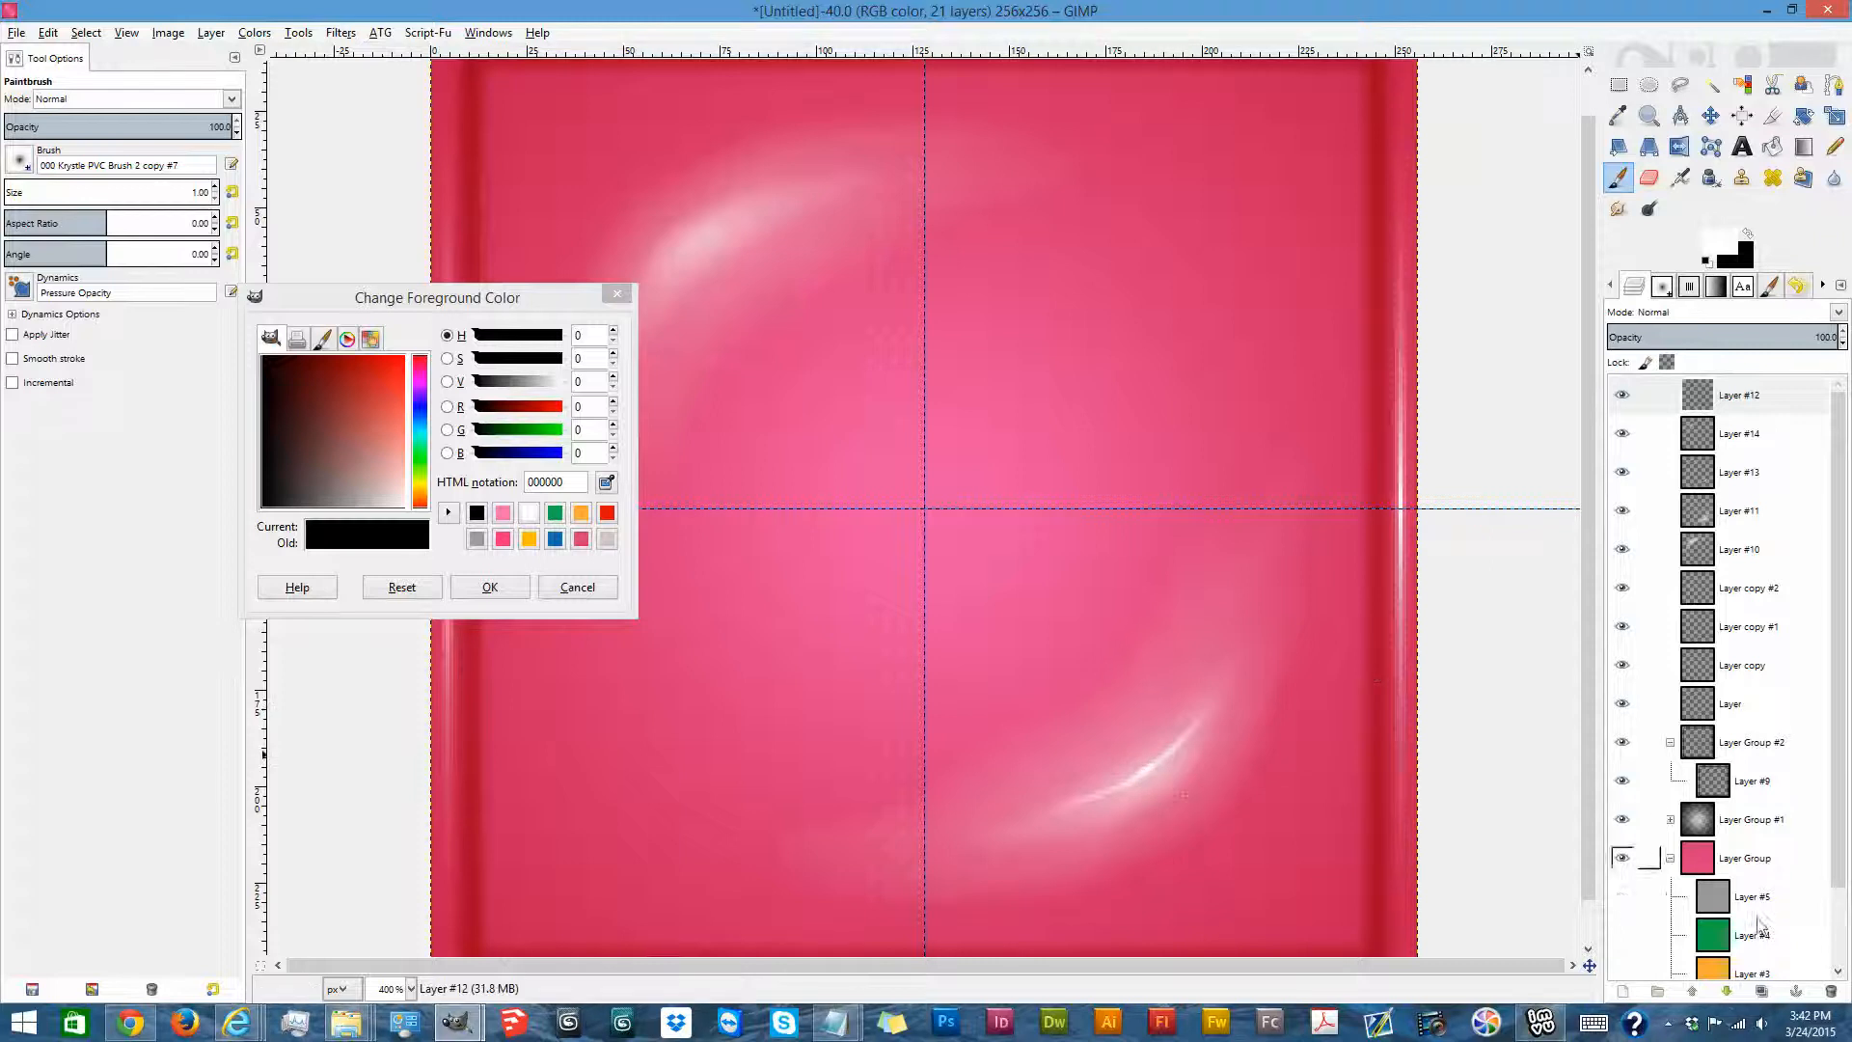
Duplicate the glint layer and flip the copy vertically and horizontally onto the upper-left arc.
click(1761, 991)
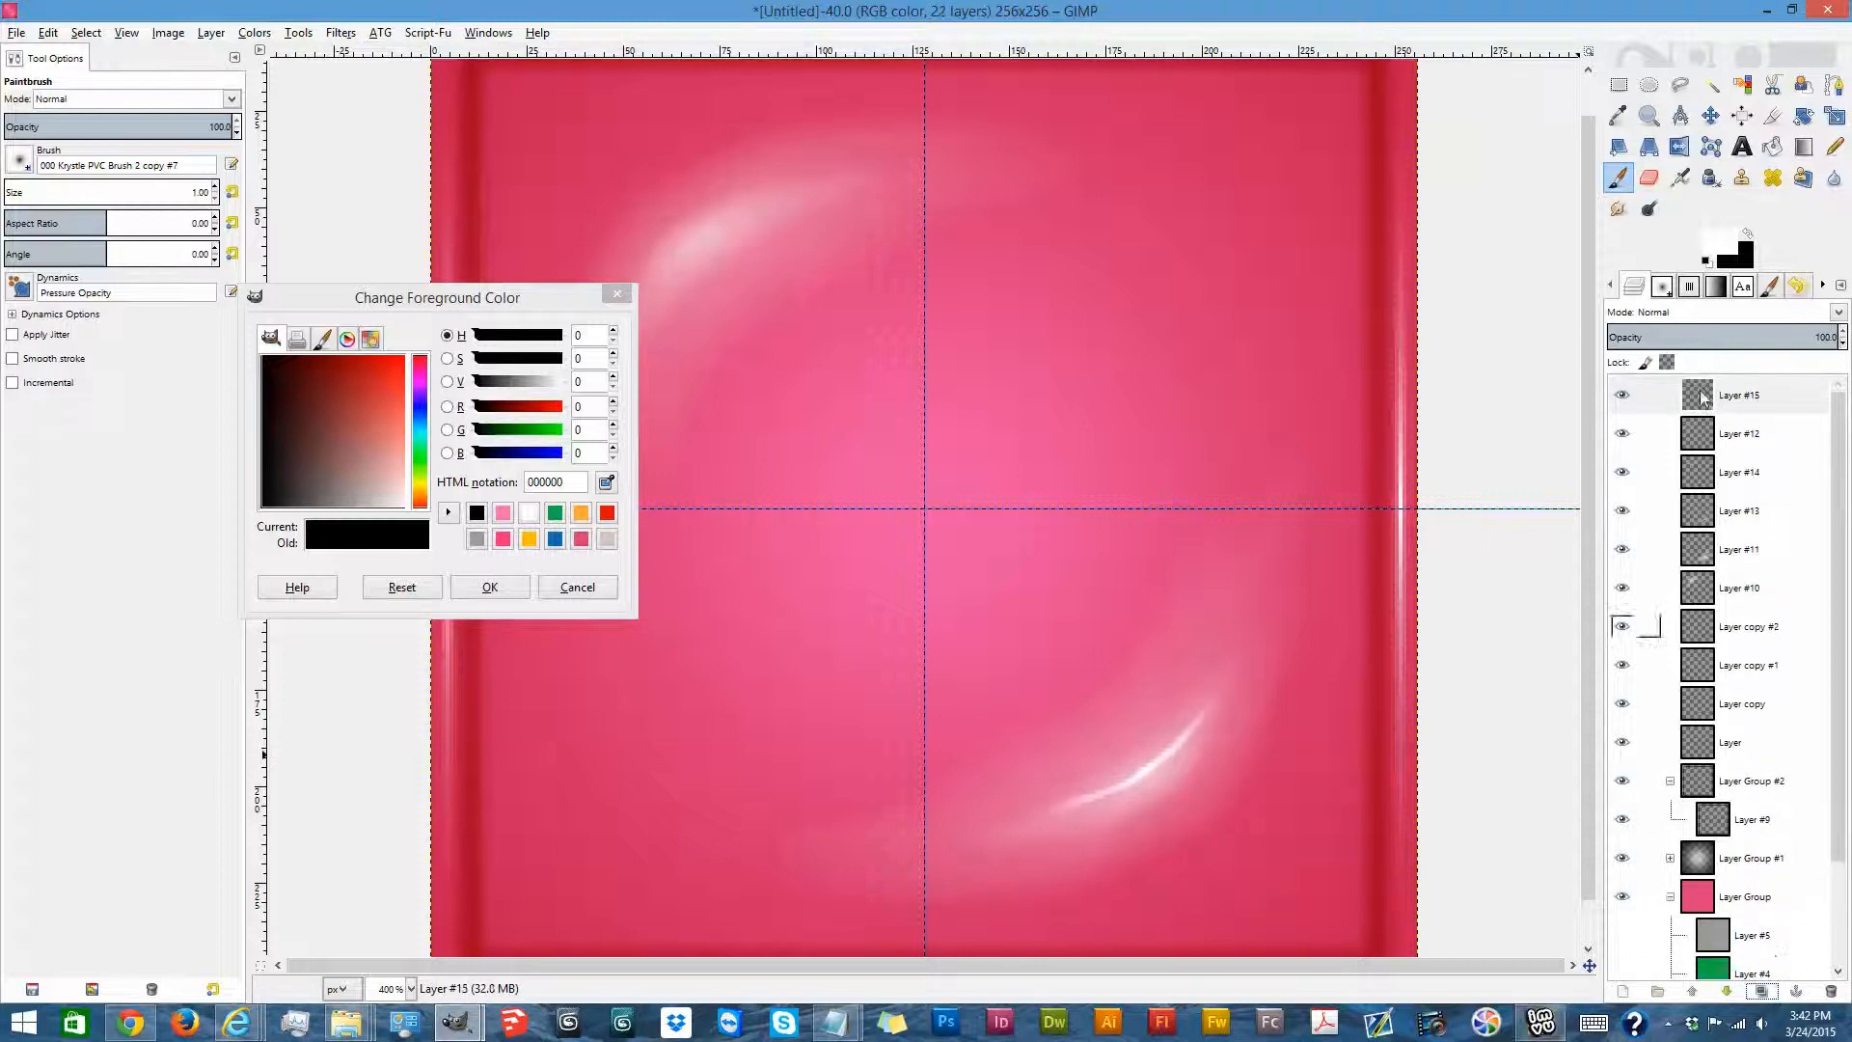
click(1680, 146)
click(1502, 217)
click(56, 139)
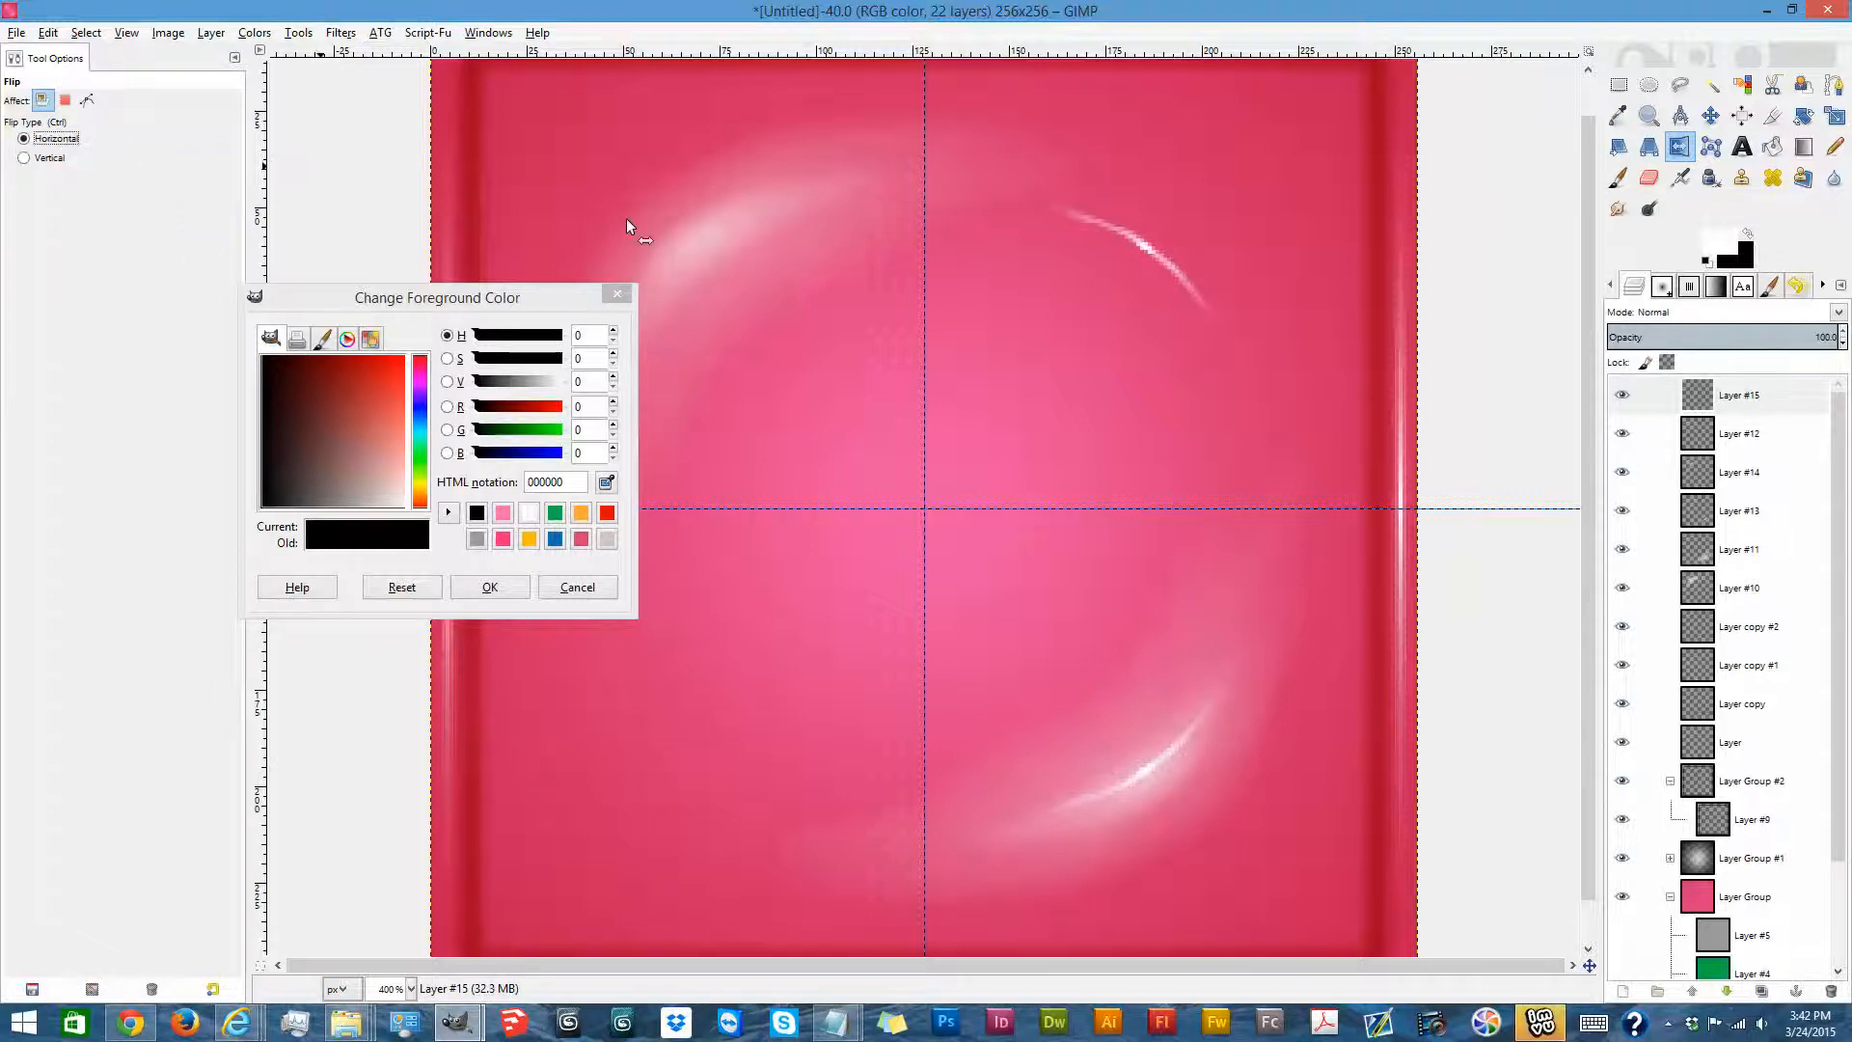
click(874, 274)
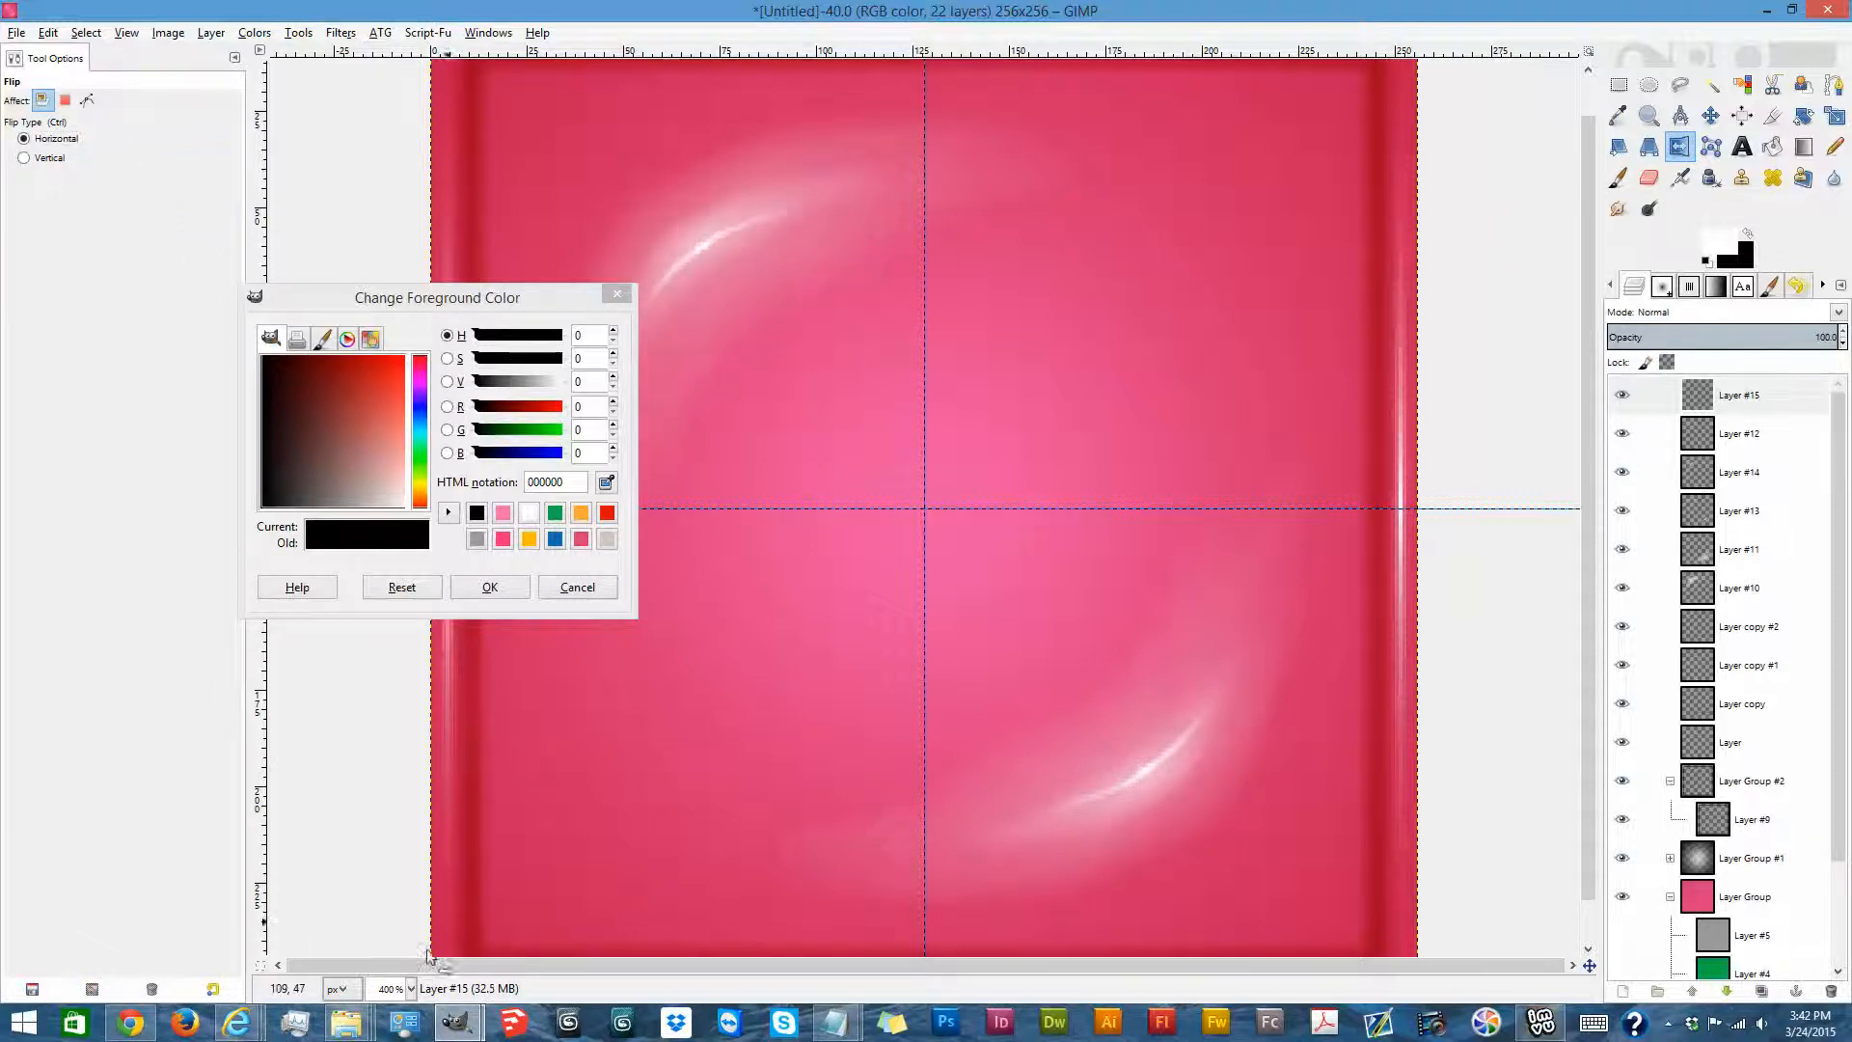
Paint a soft white spot in the upper-right quadrant of a new transparent layer at size 117.71 and smudge it into a corner-shaped highlight.
click(410, 989)
click(403, 889)
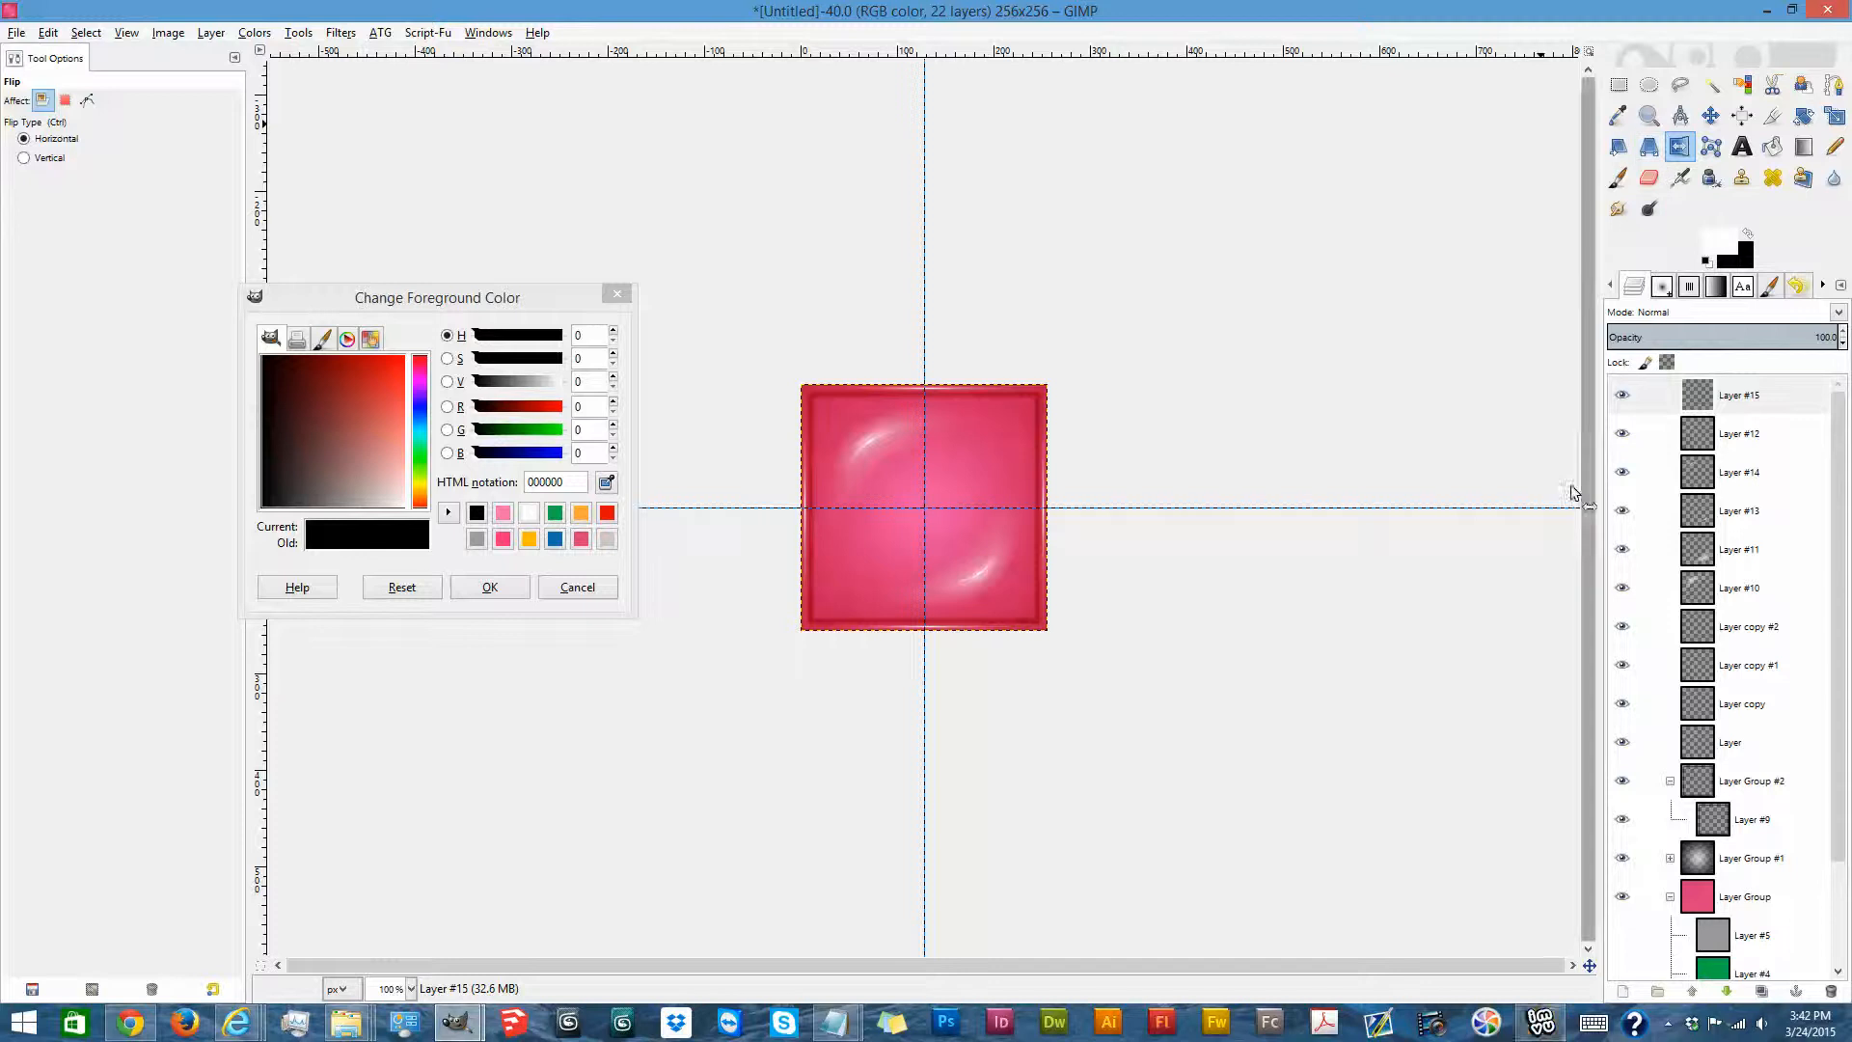
click(1622, 991)
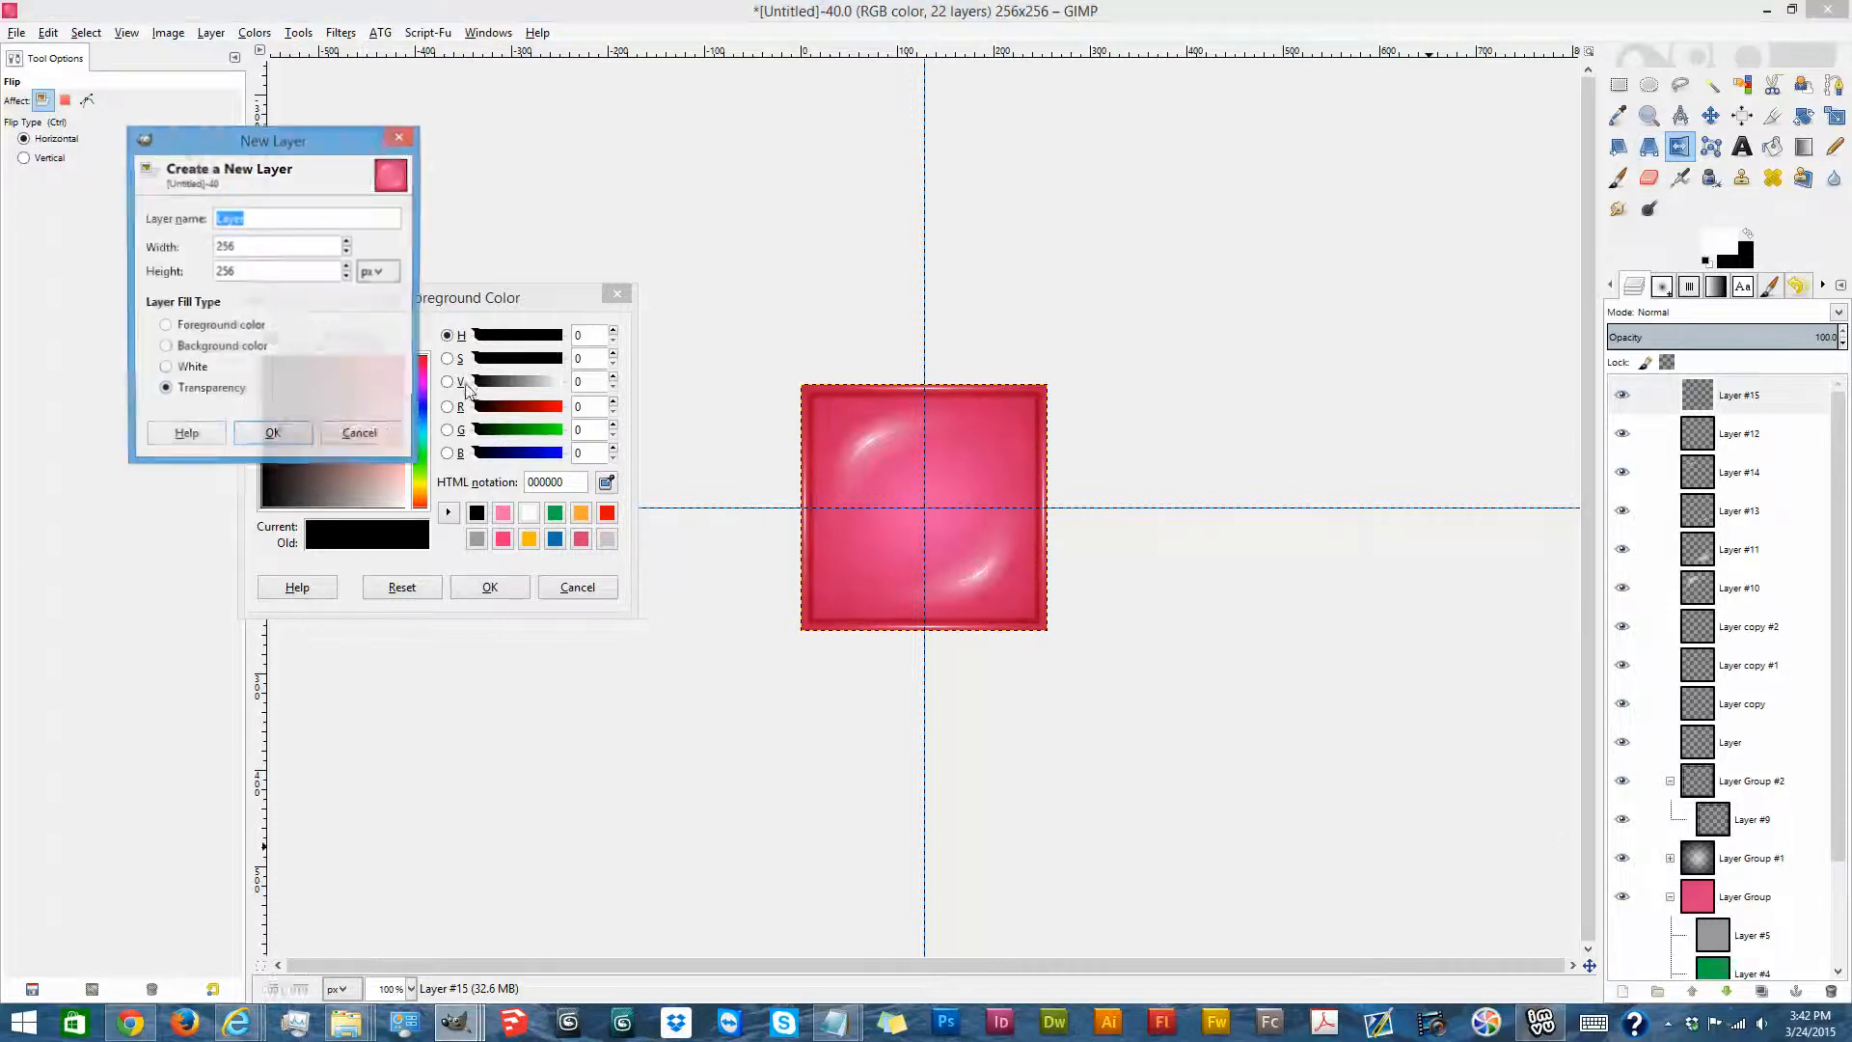
click(273, 435)
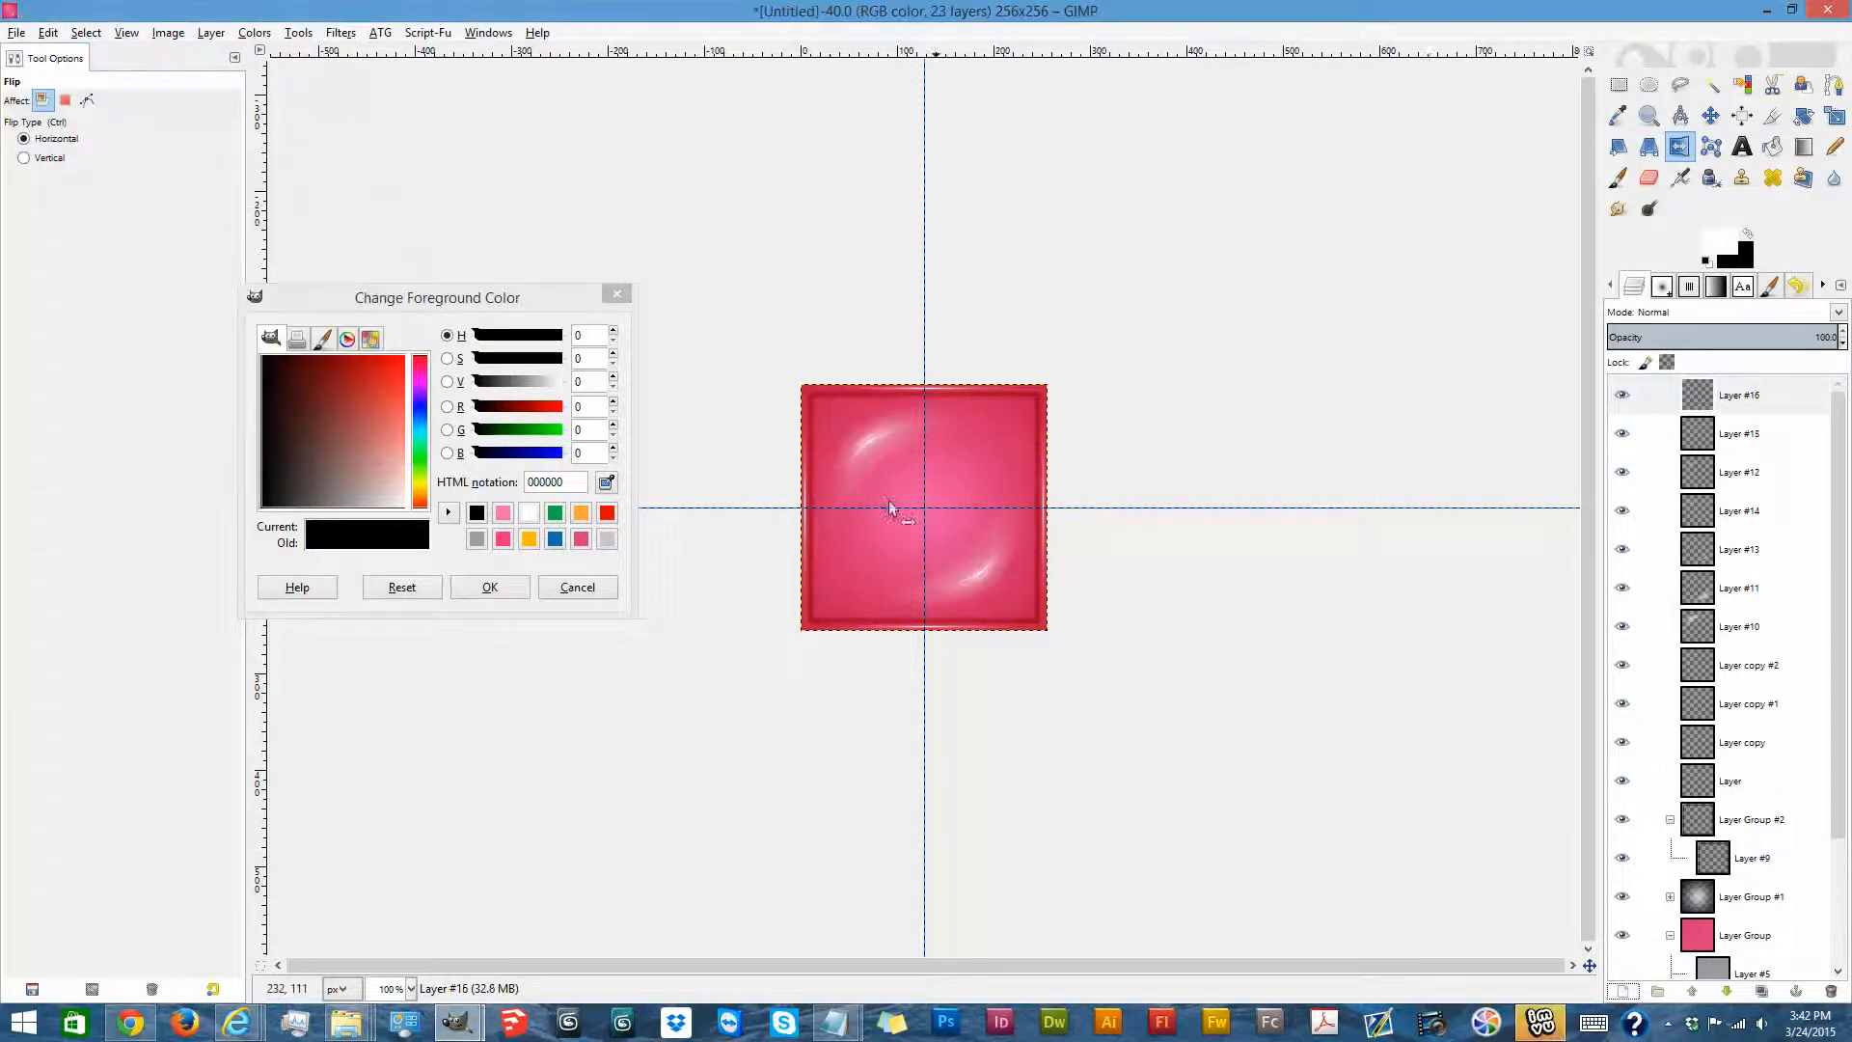
click(1618, 177)
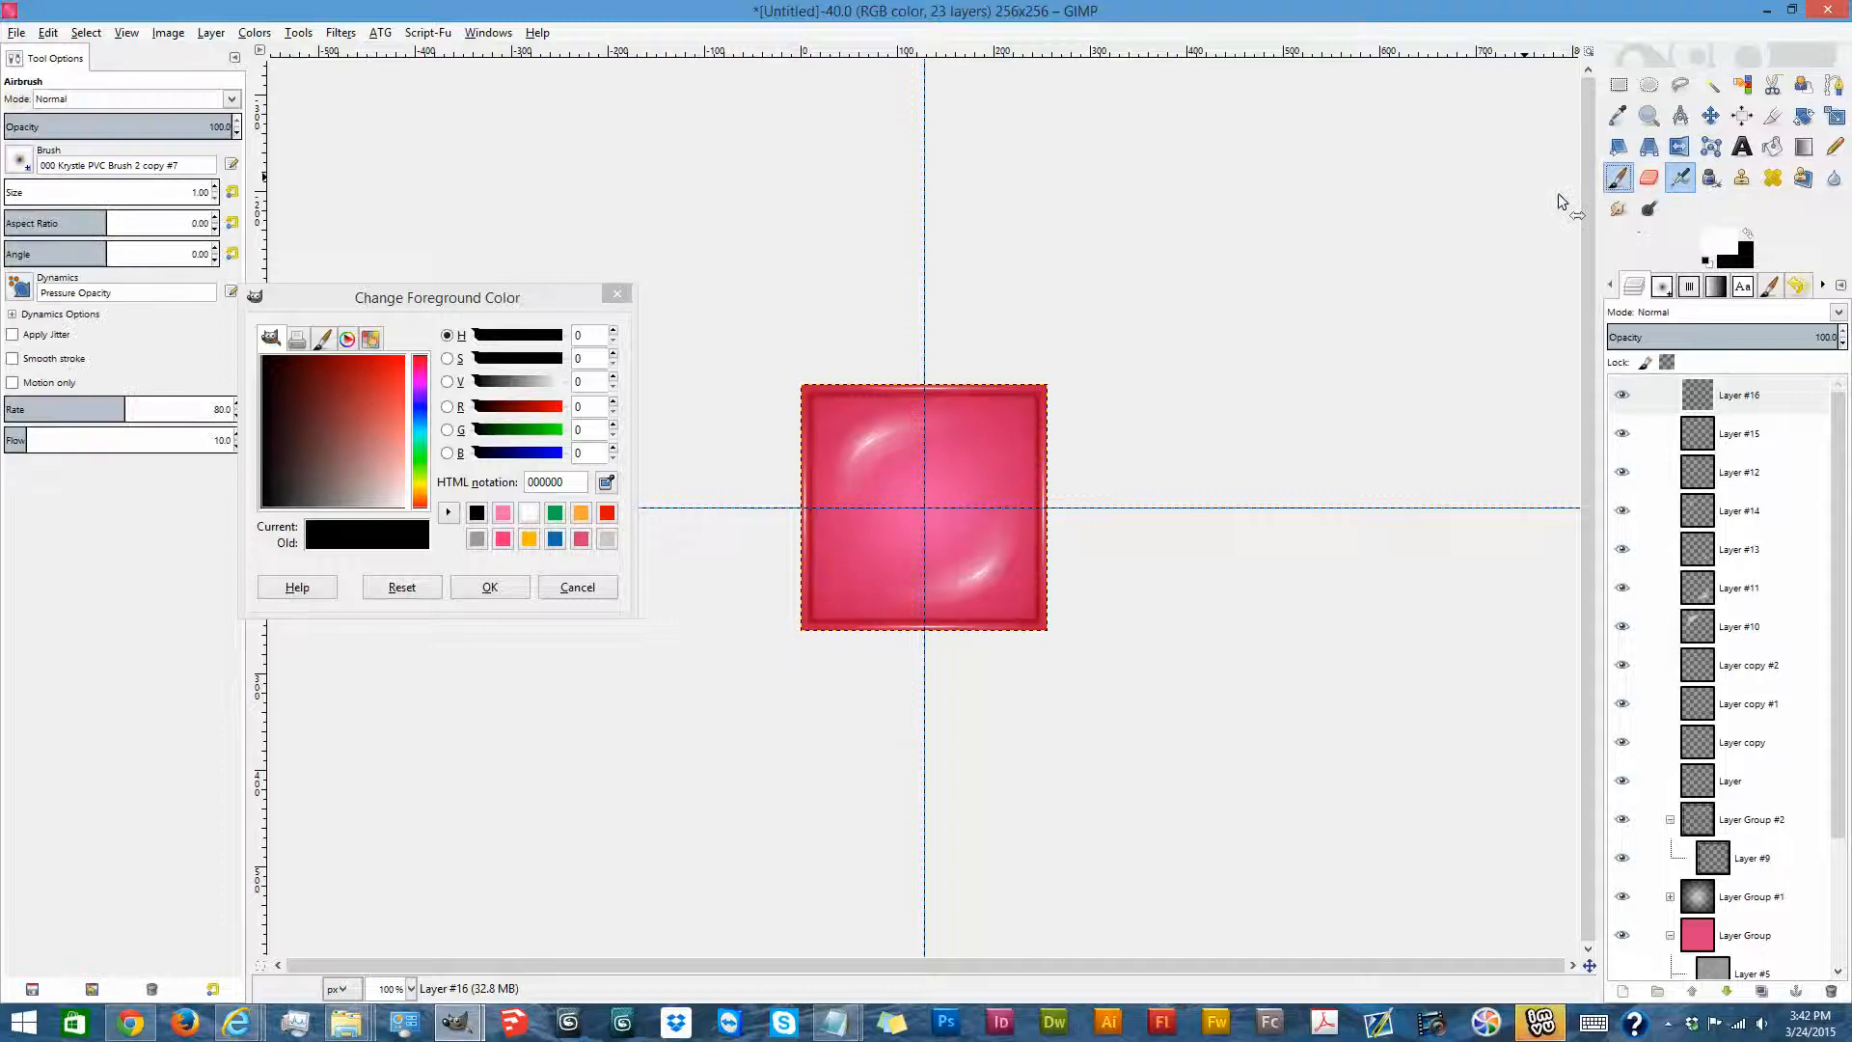
drag(73, 194, 101, 194)
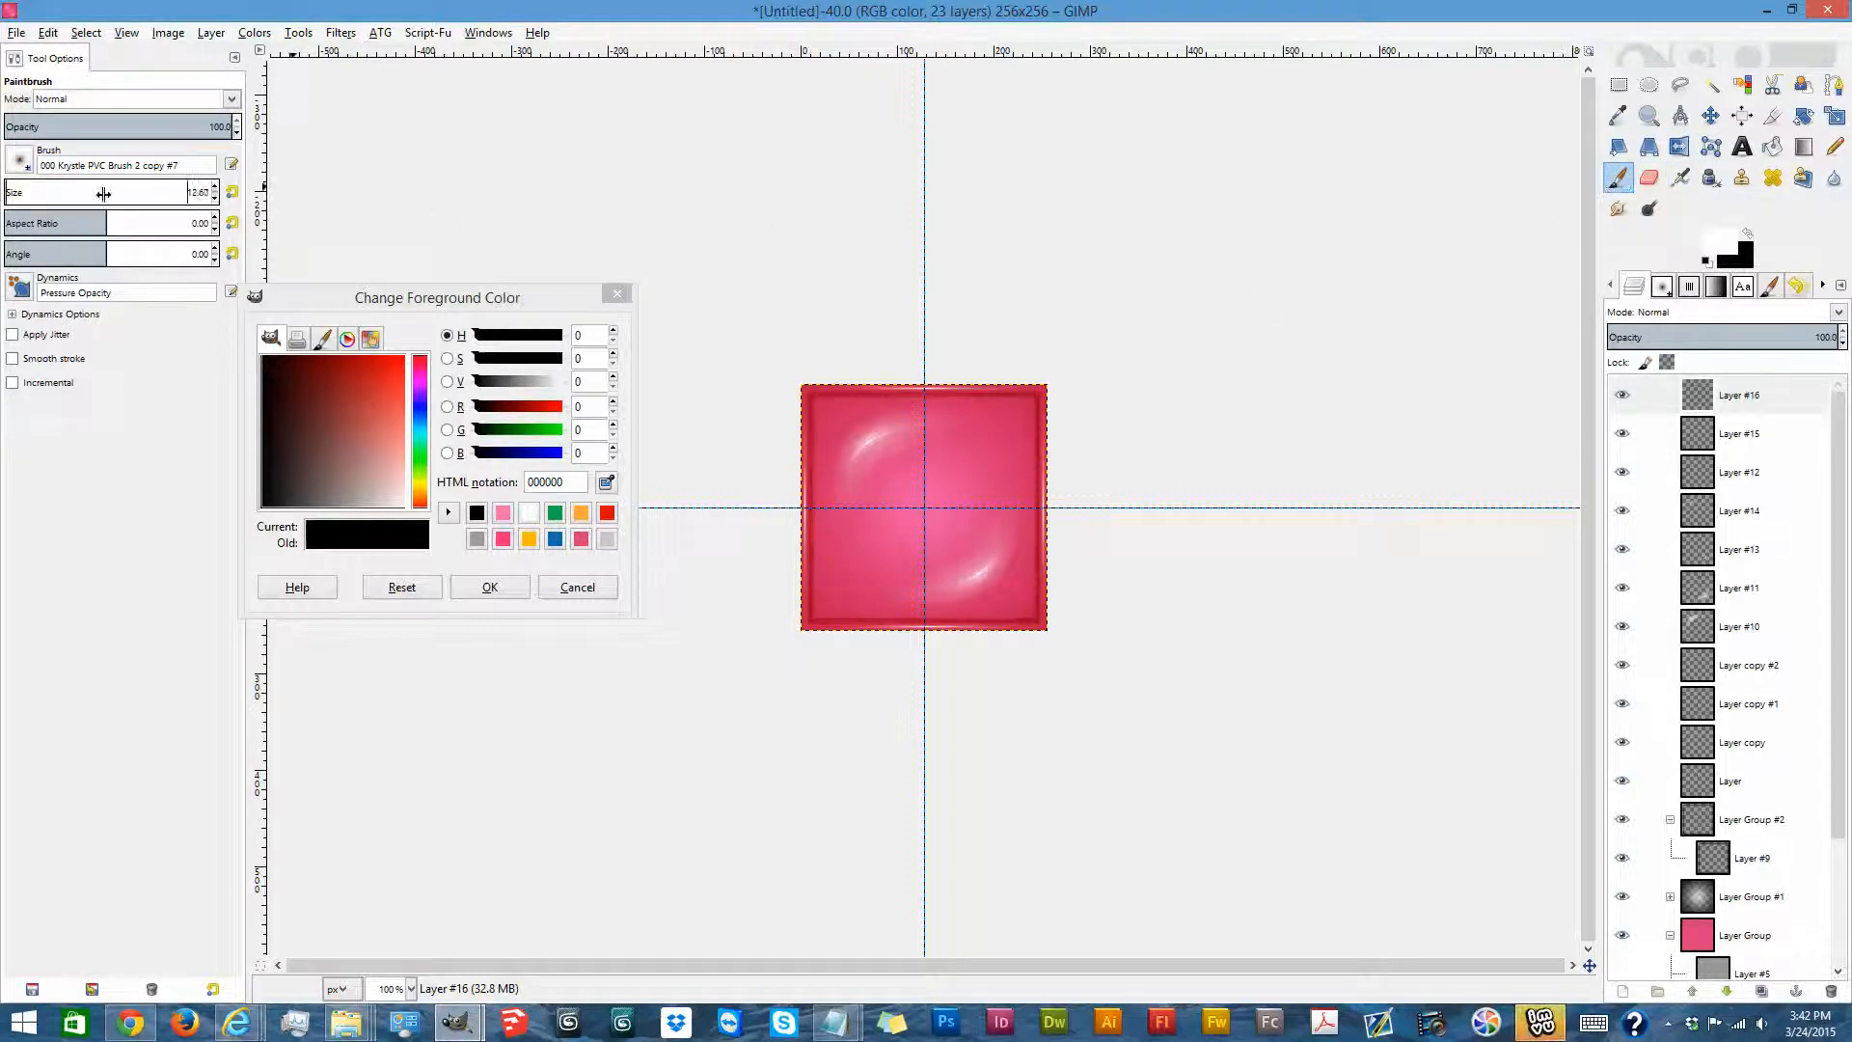
mouse_move(34, 199)
mouse_down()
mouse_move(90, 199)
mouse_move(27, 199)
mouse_up()
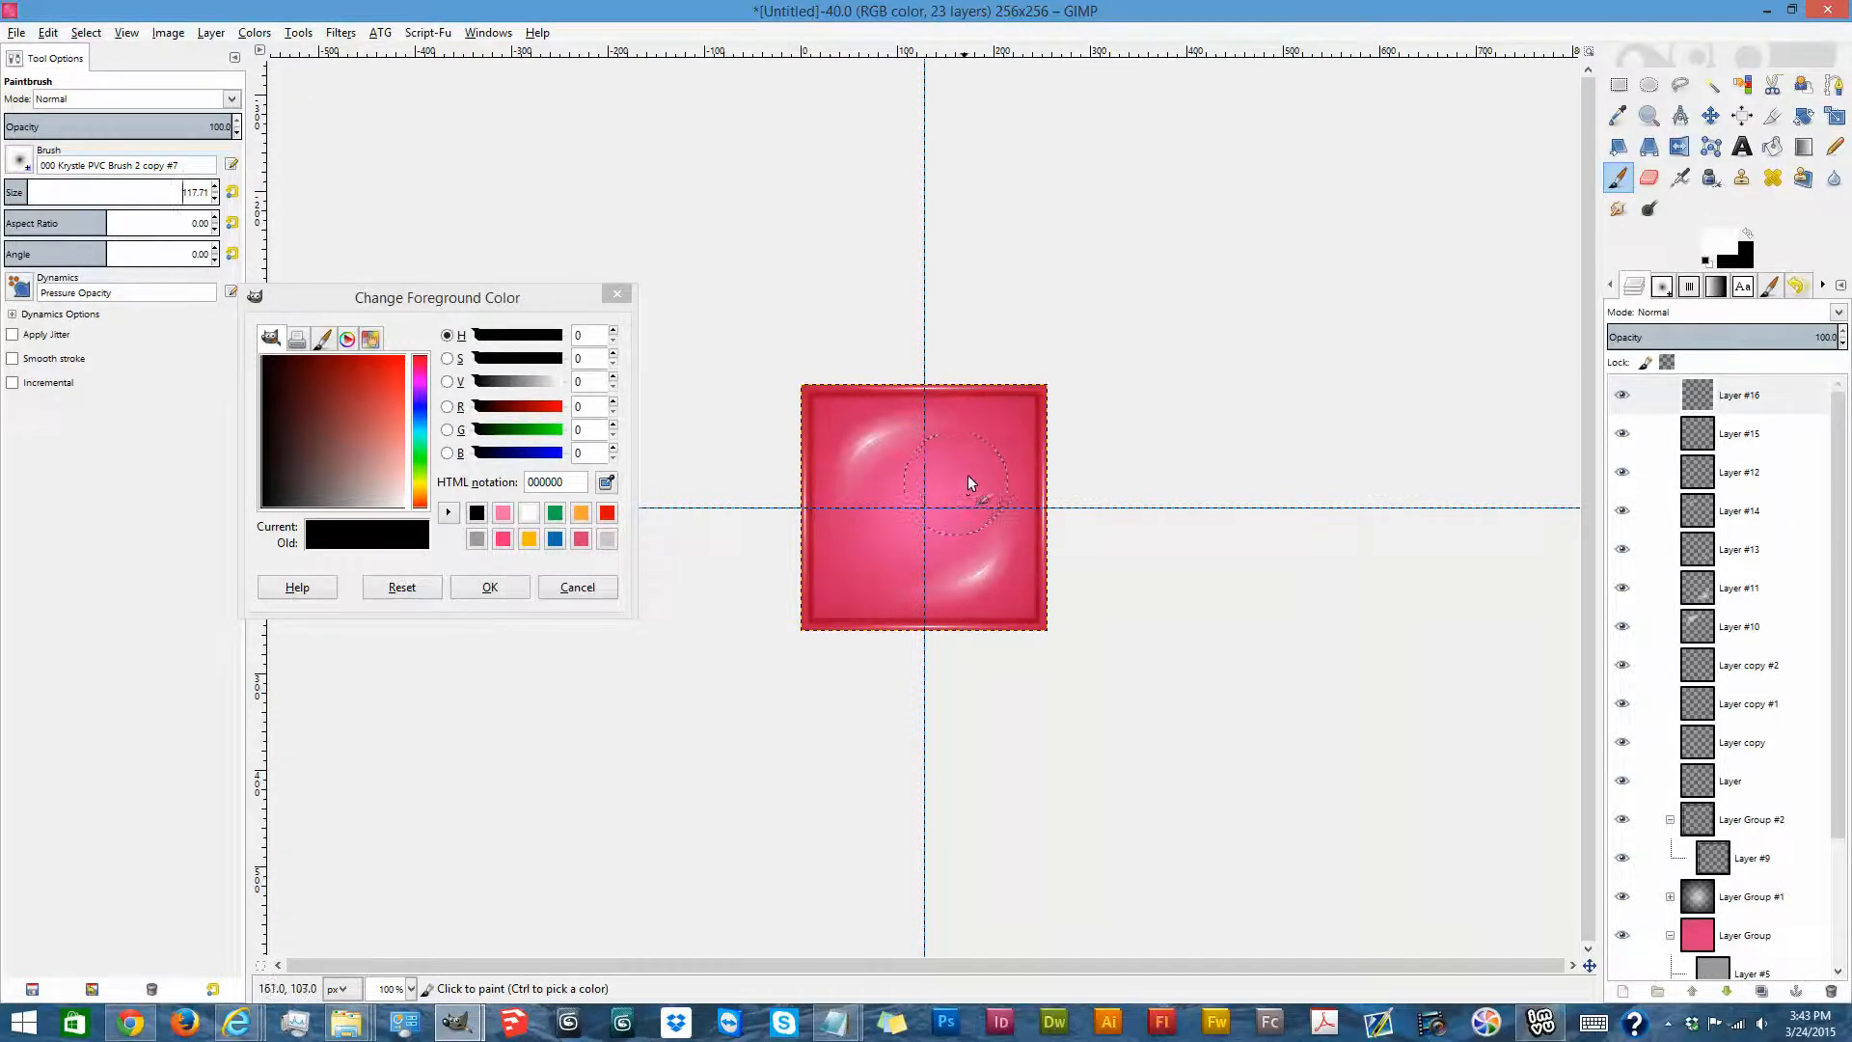
click(969, 473)
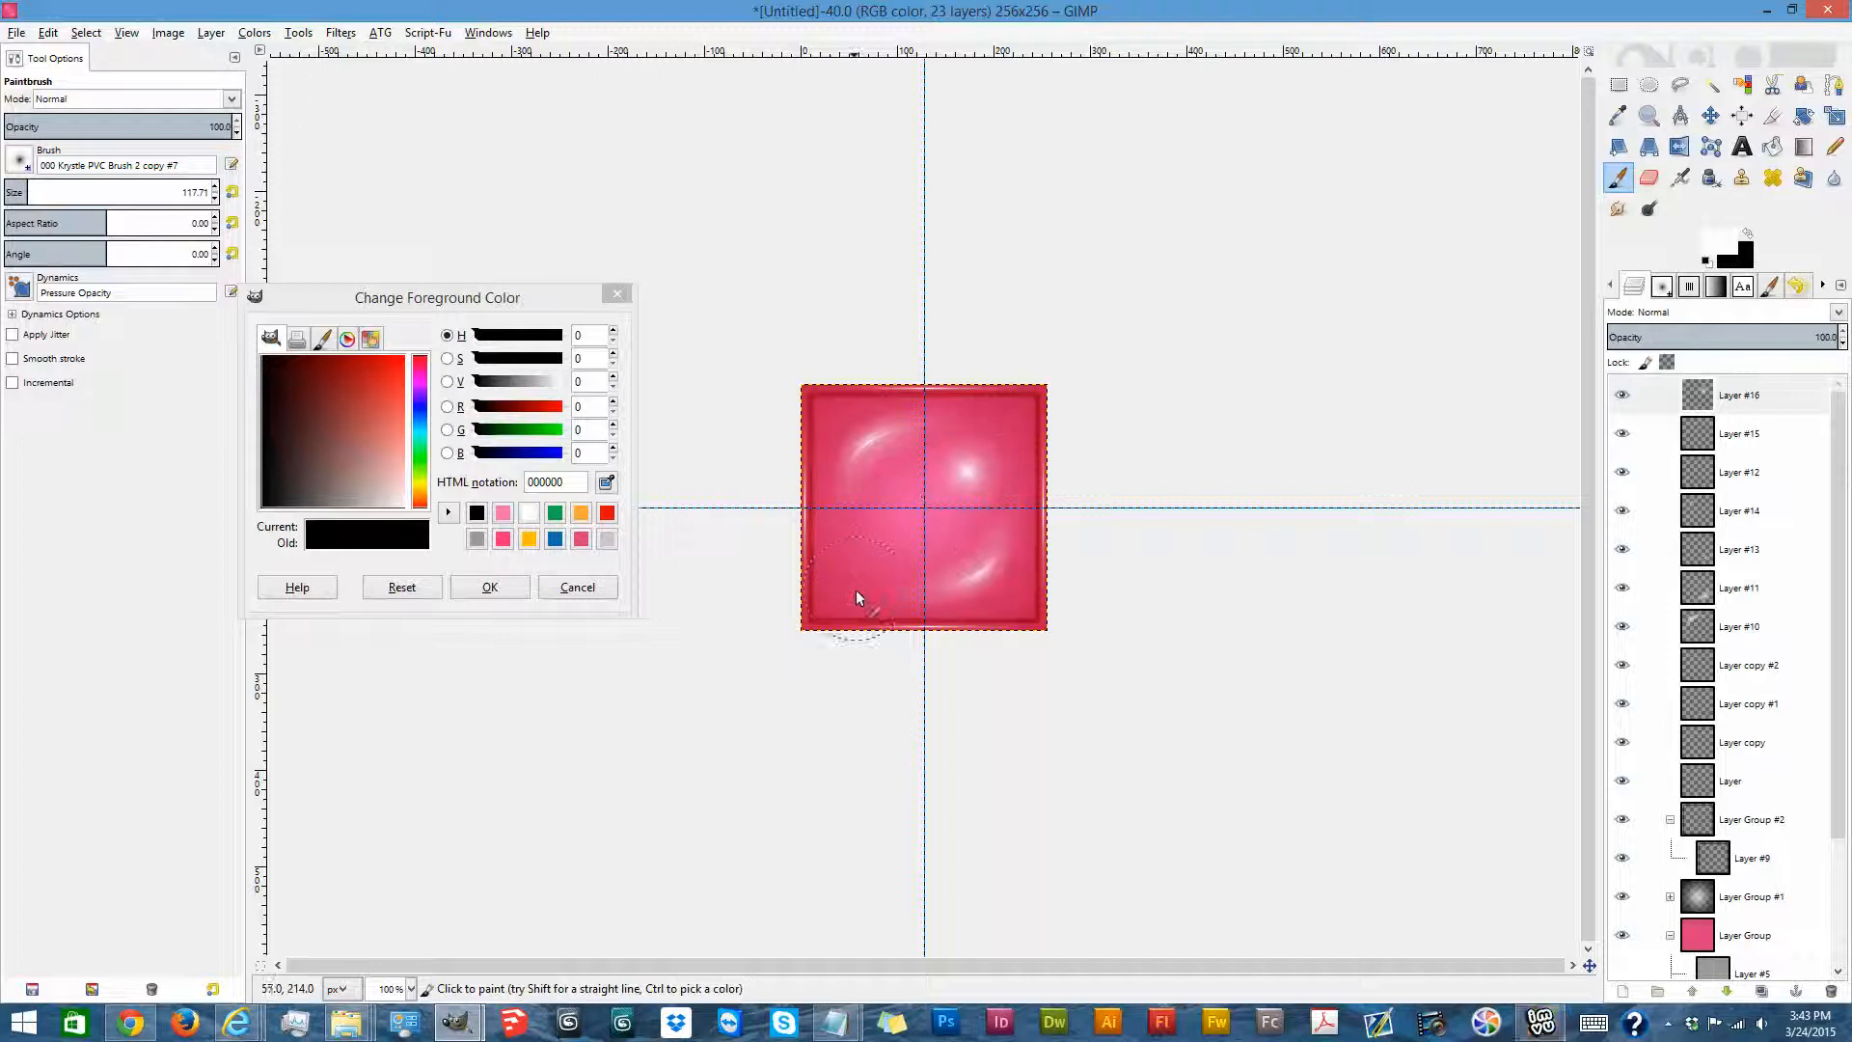
click(1618, 208)
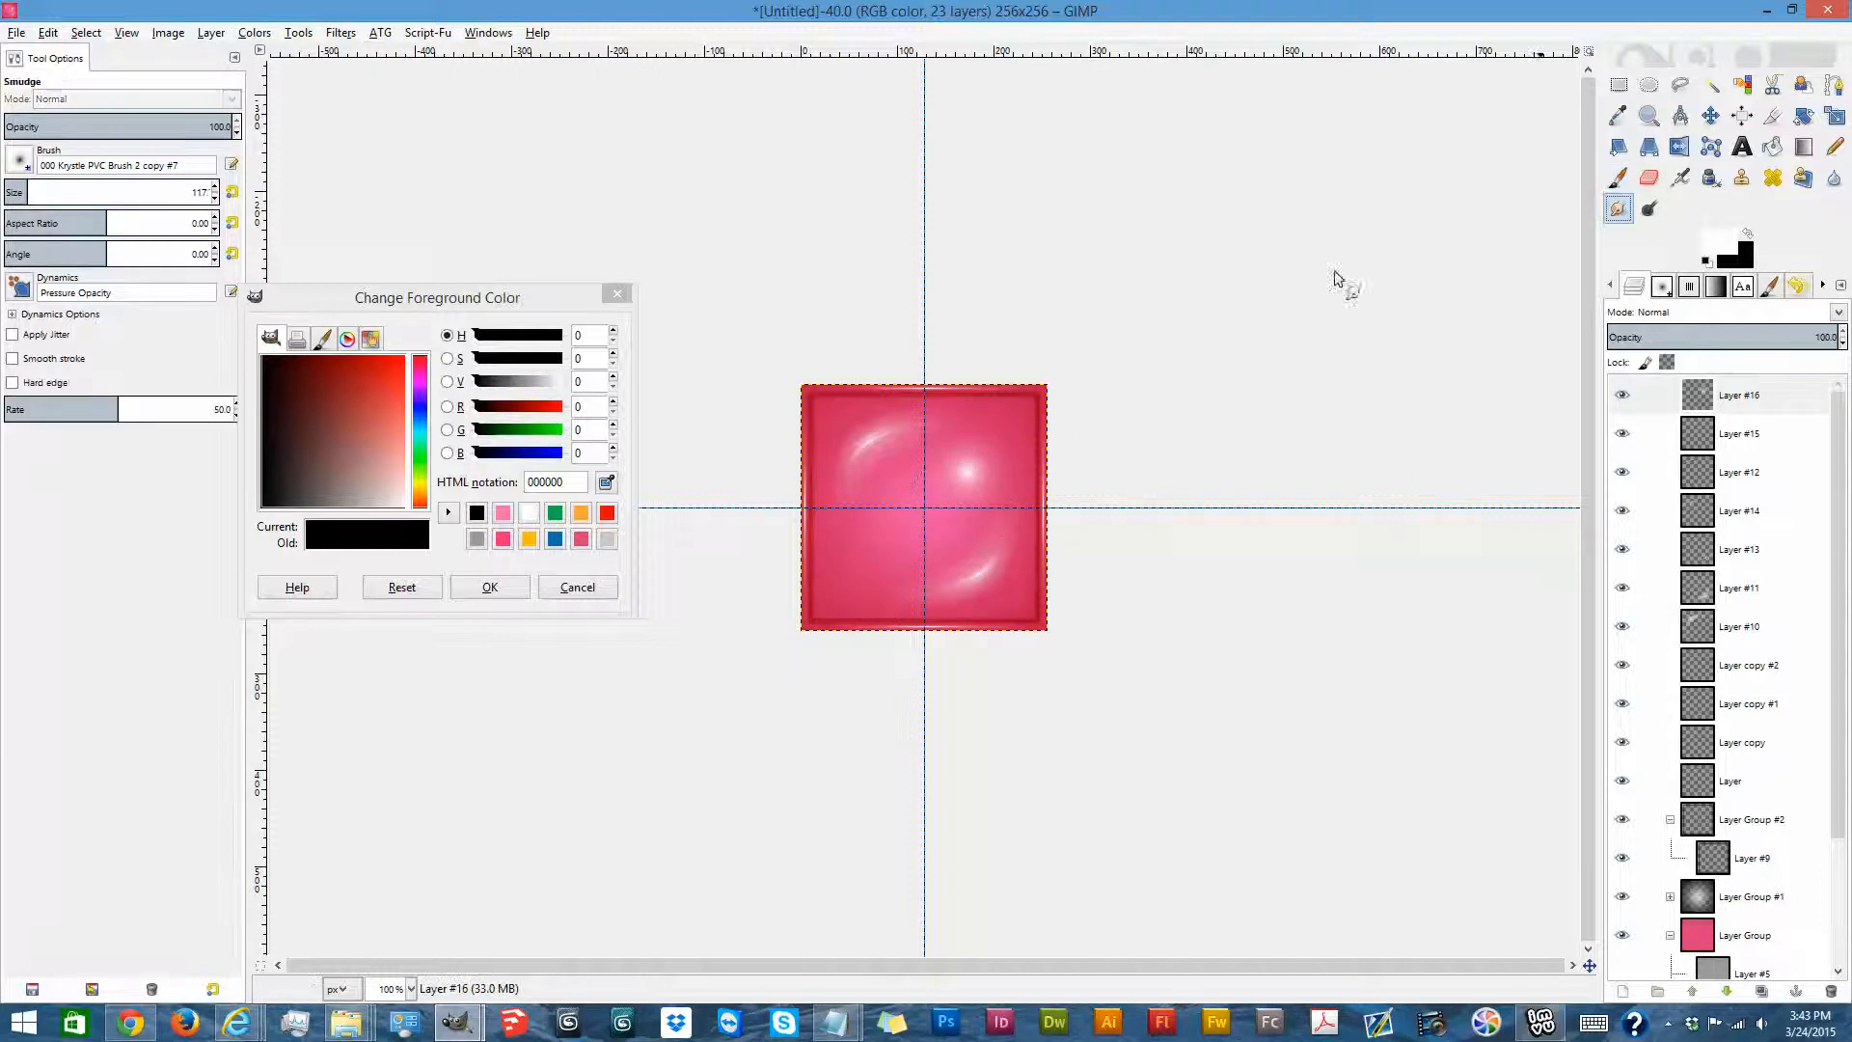
drag(980, 496, 957, 453)
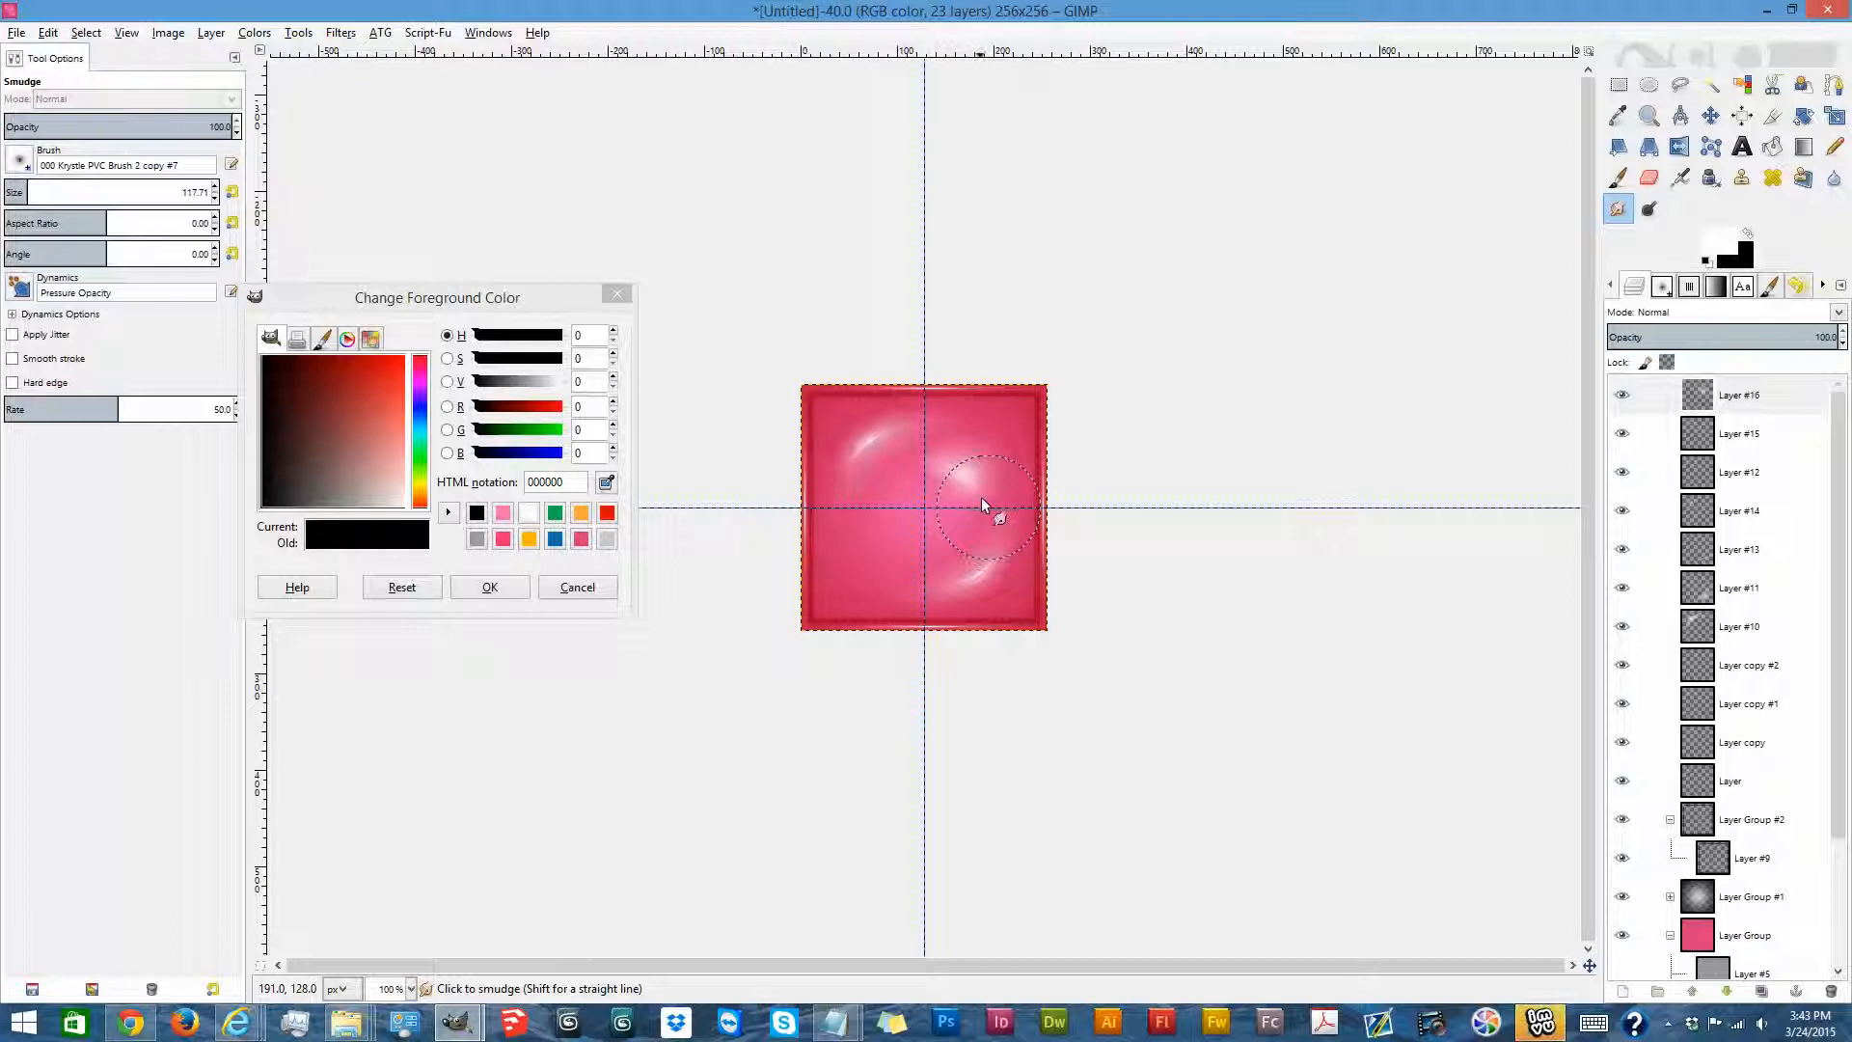
Paint a brighter white core on the upper-right highlight with the Paintbrush at size 15, refining it at size 1.
click(1617, 178)
drag(124, 194, 9, 193)
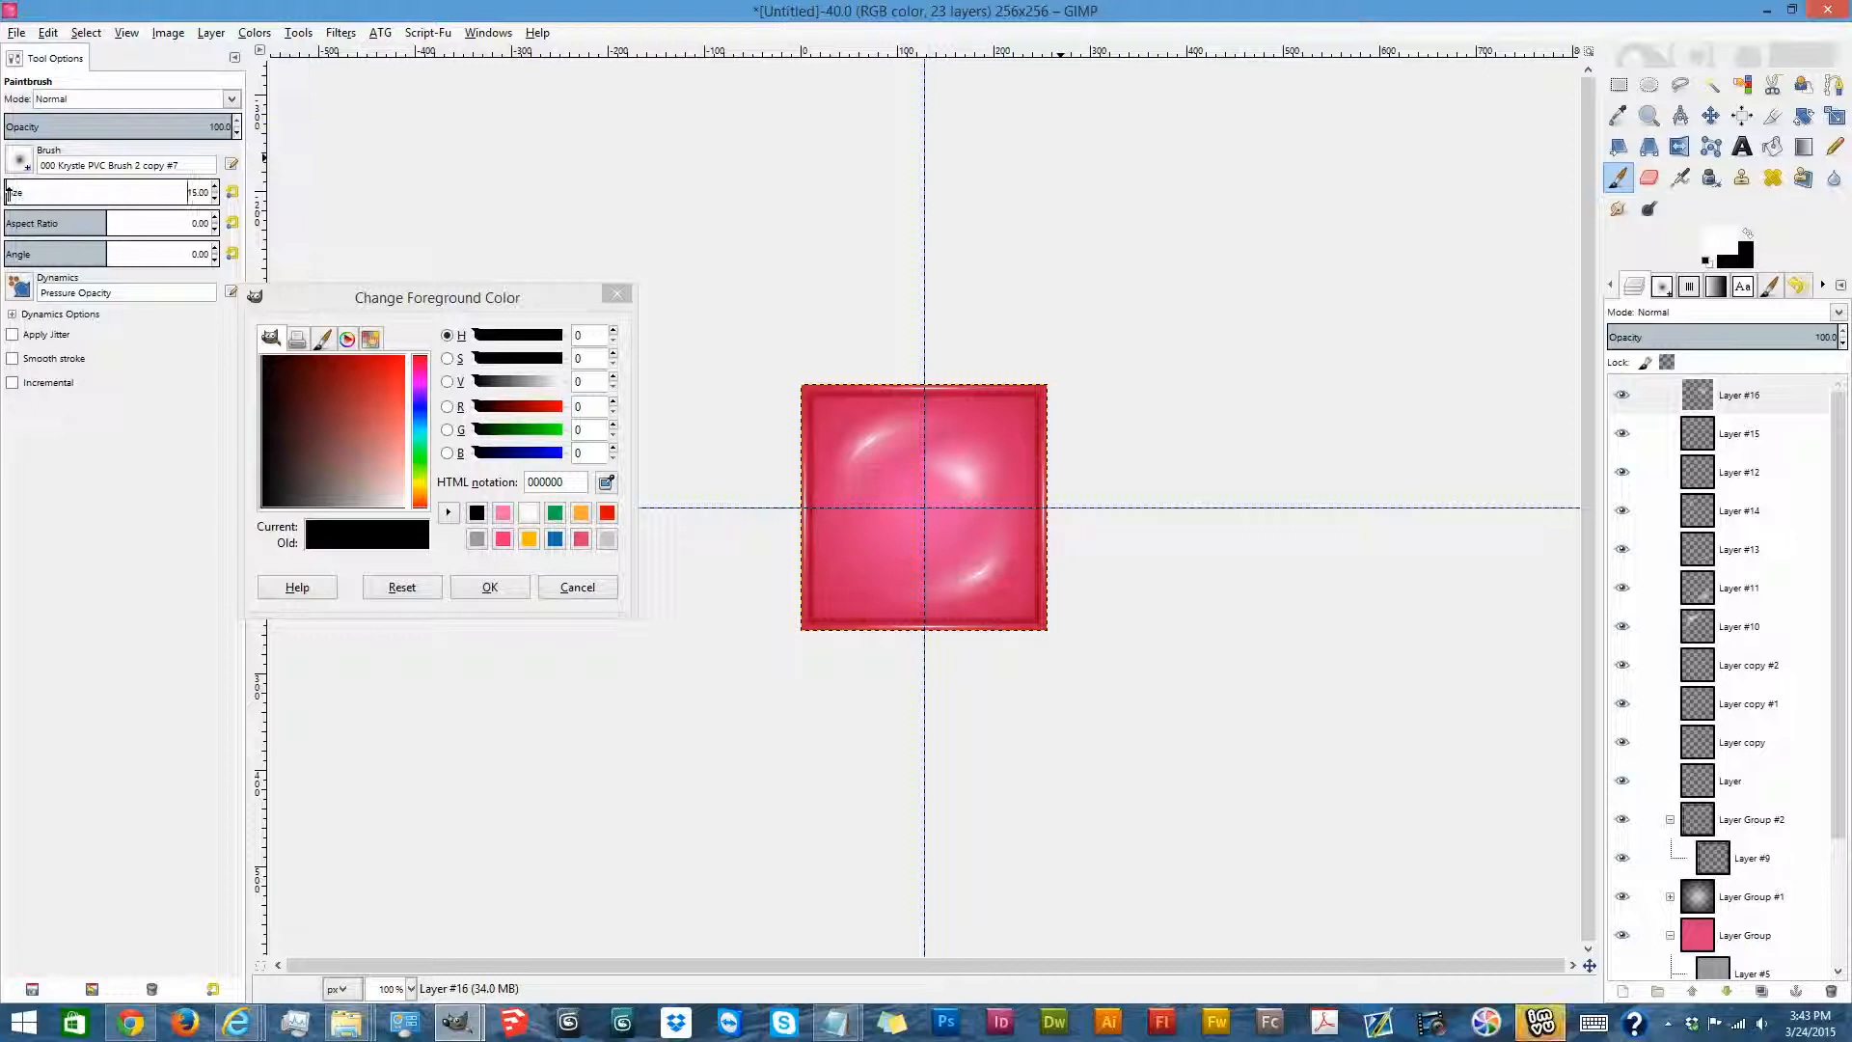
click(961, 474)
drag(48, 197, 4, 197)
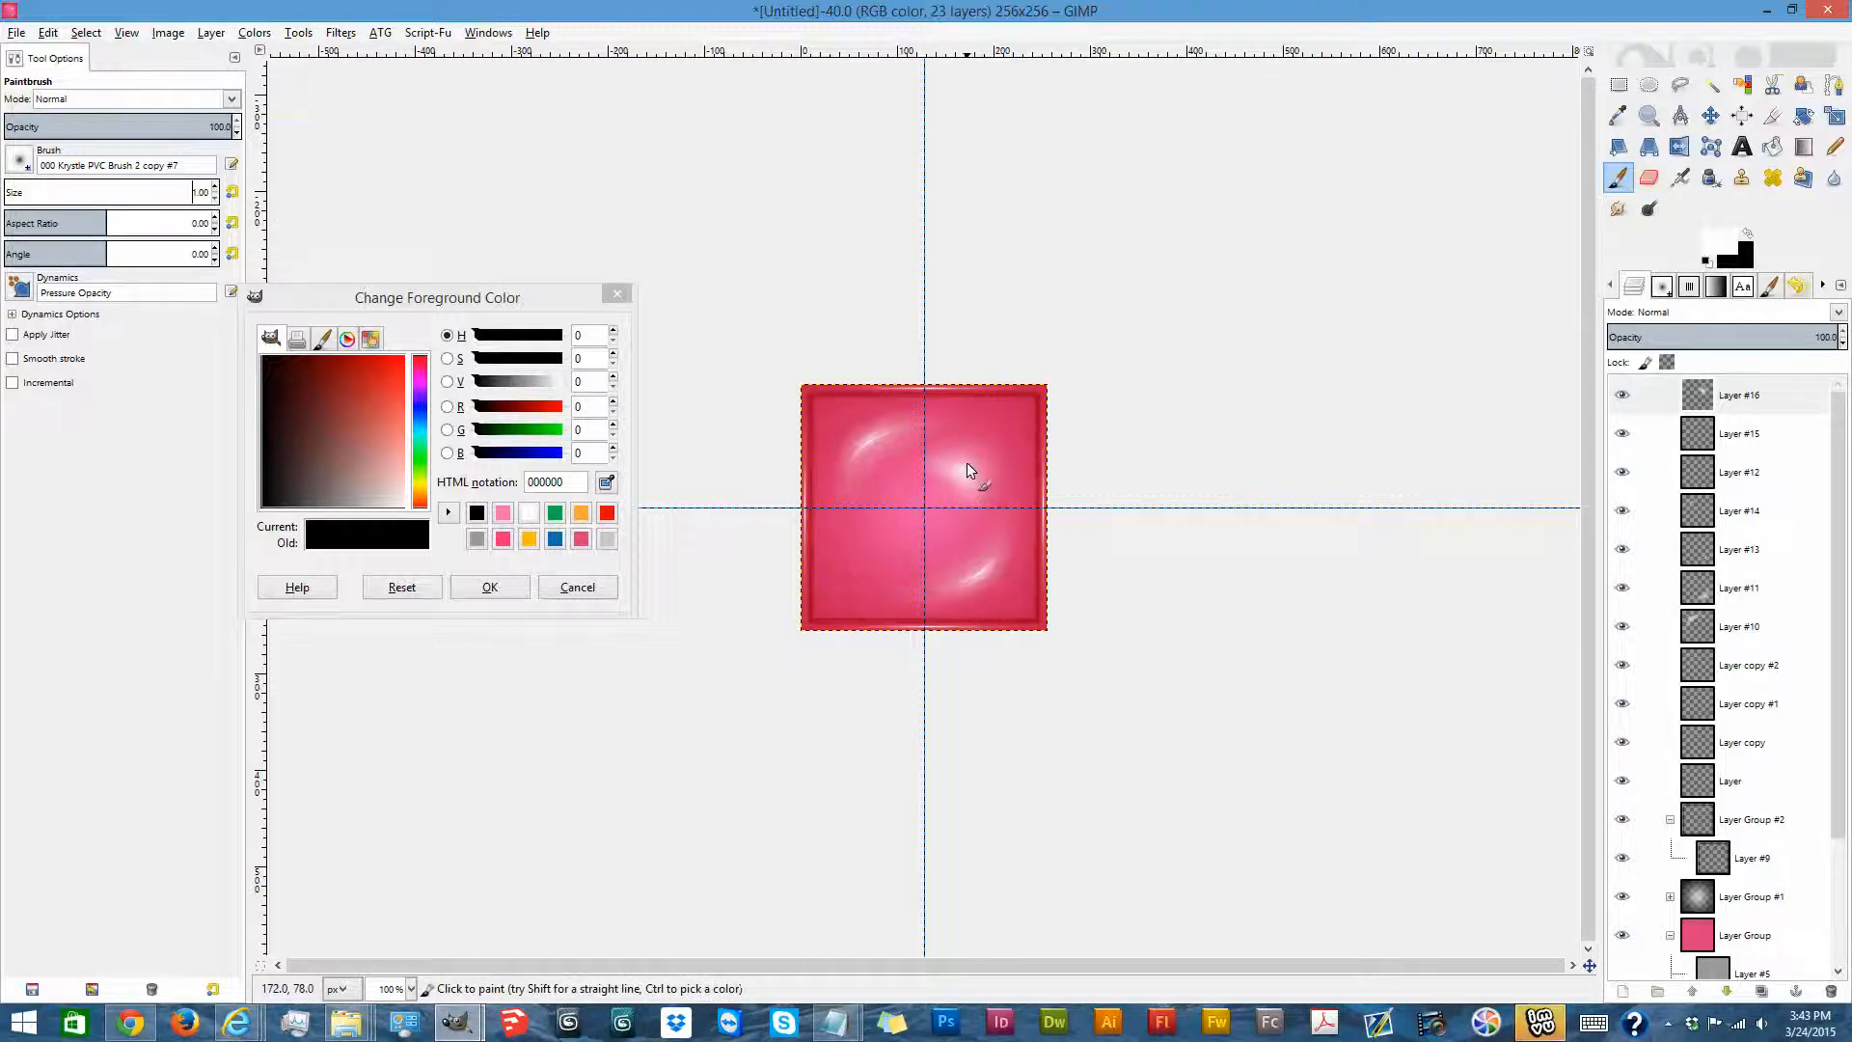
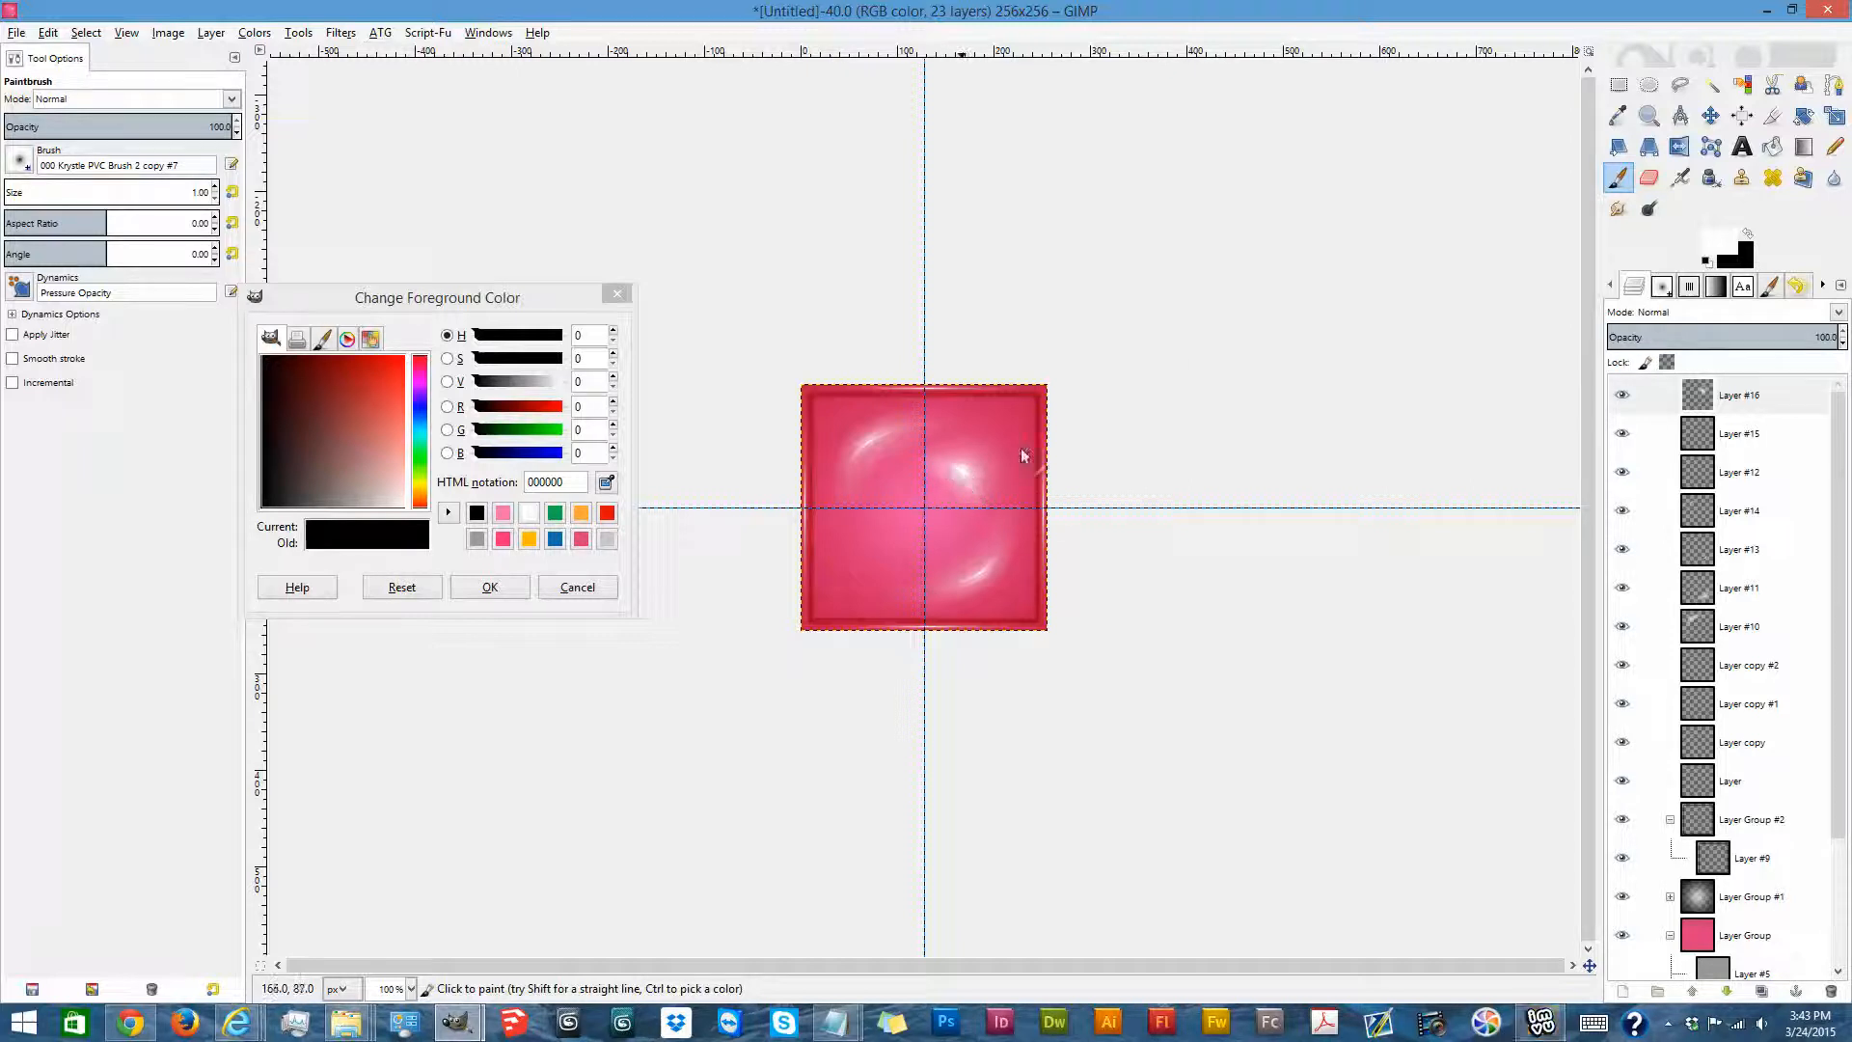
Smudge the bright core of the upper-right highlight at size 10.80.
click(1618, 208)
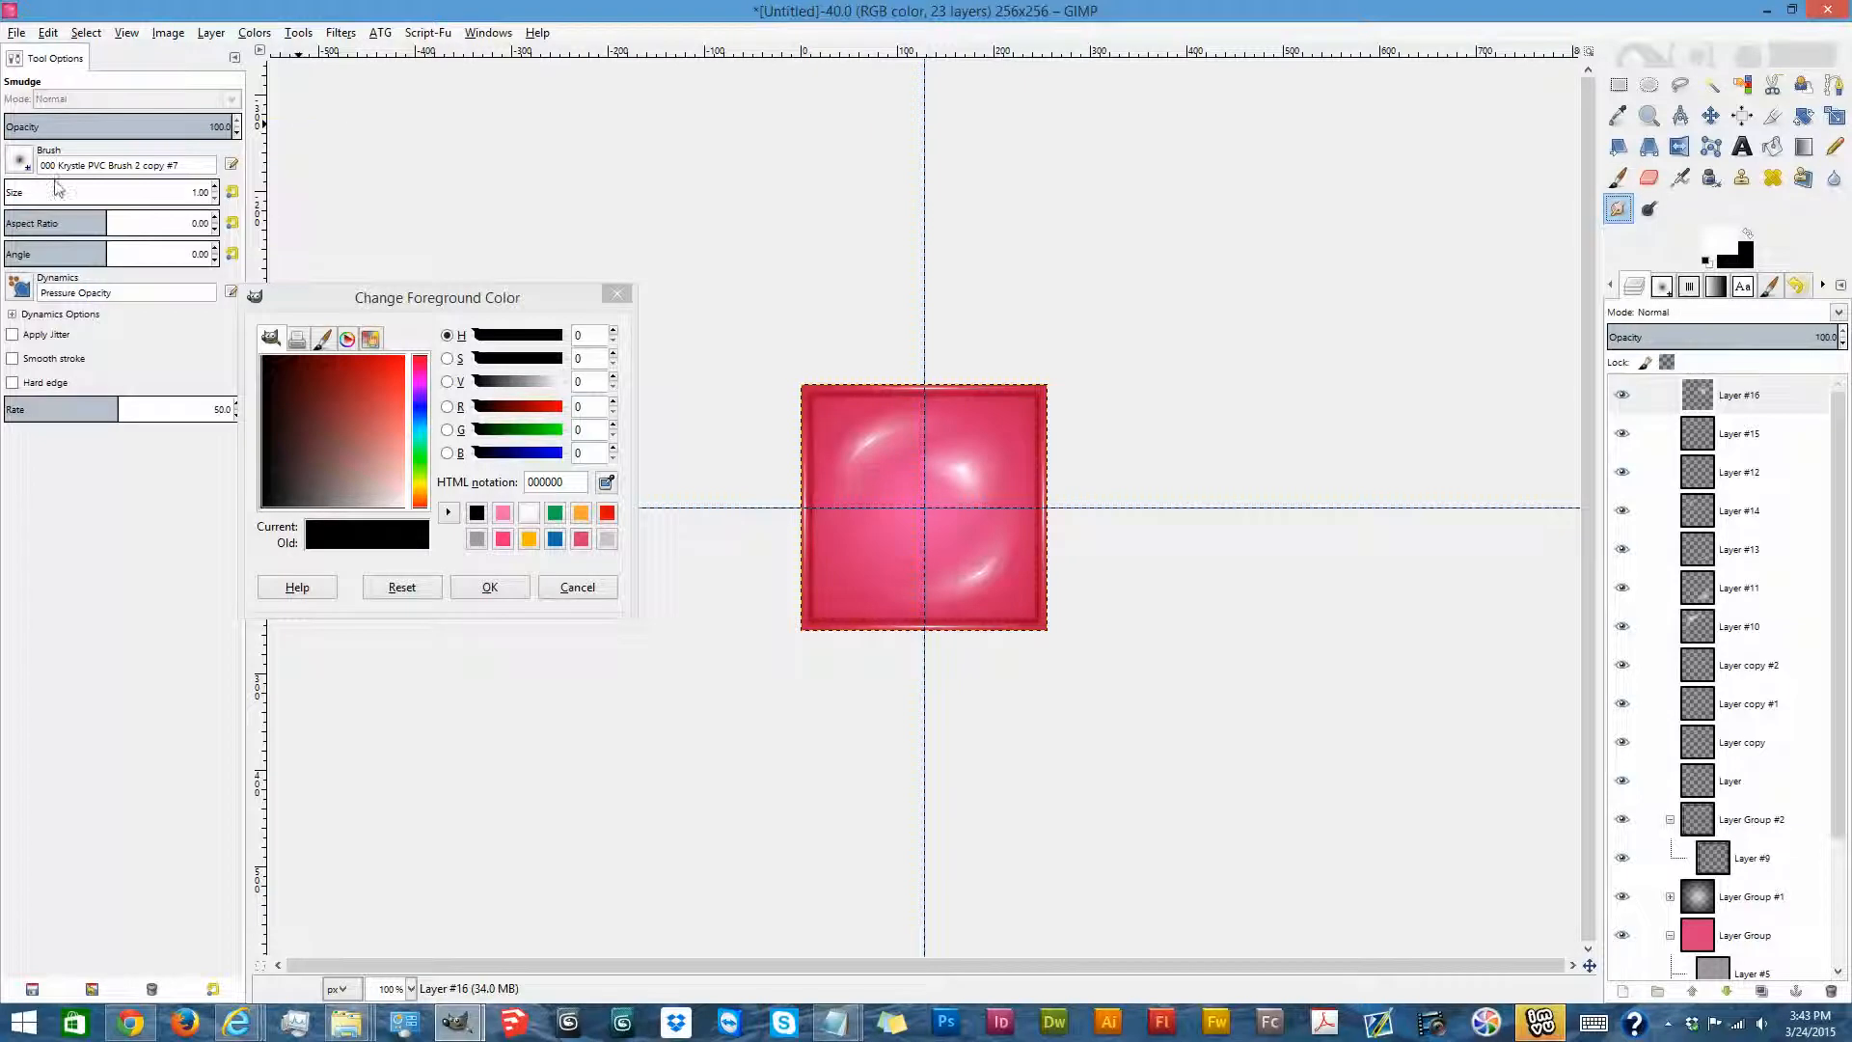
drag(61, 200, 96, 189)
drag(967, 475, 960, 471)
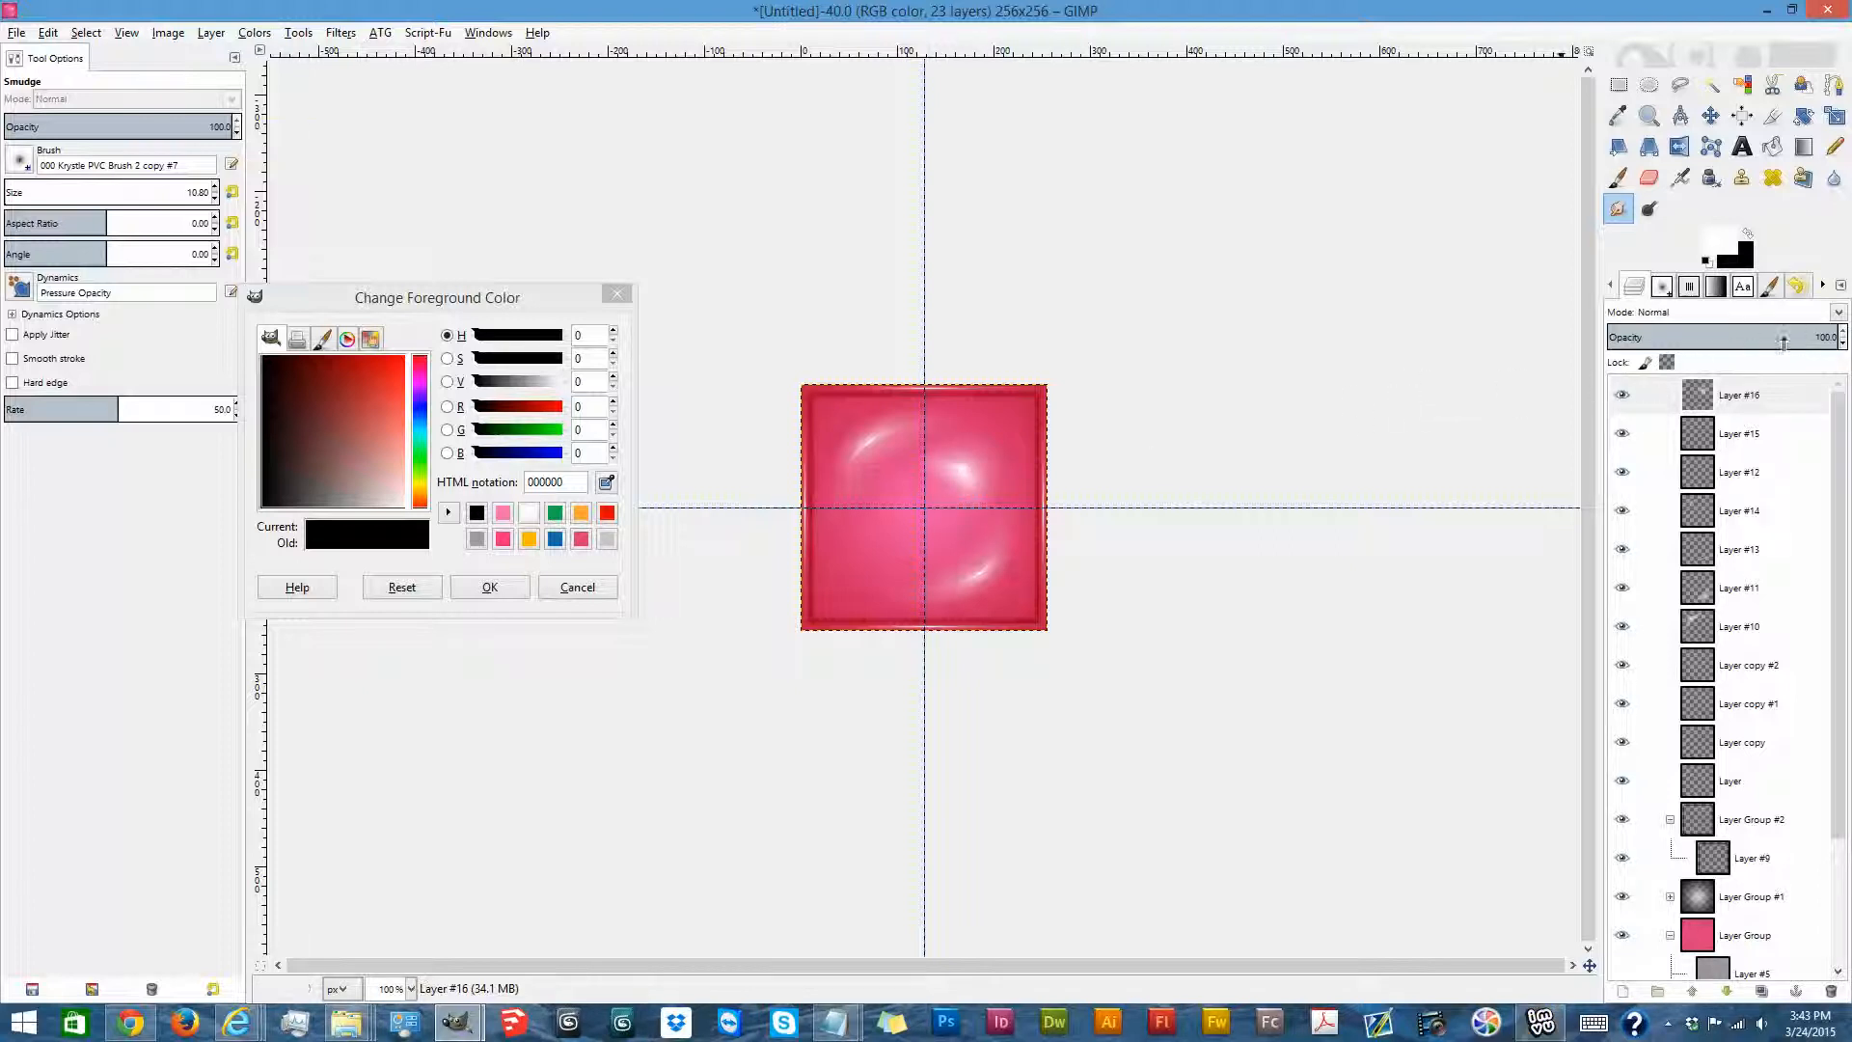
Autocrop the highlight's layer to its content and move it into the image's upper-right corner inside the frame.
click(211, 34)
click(339, 377)
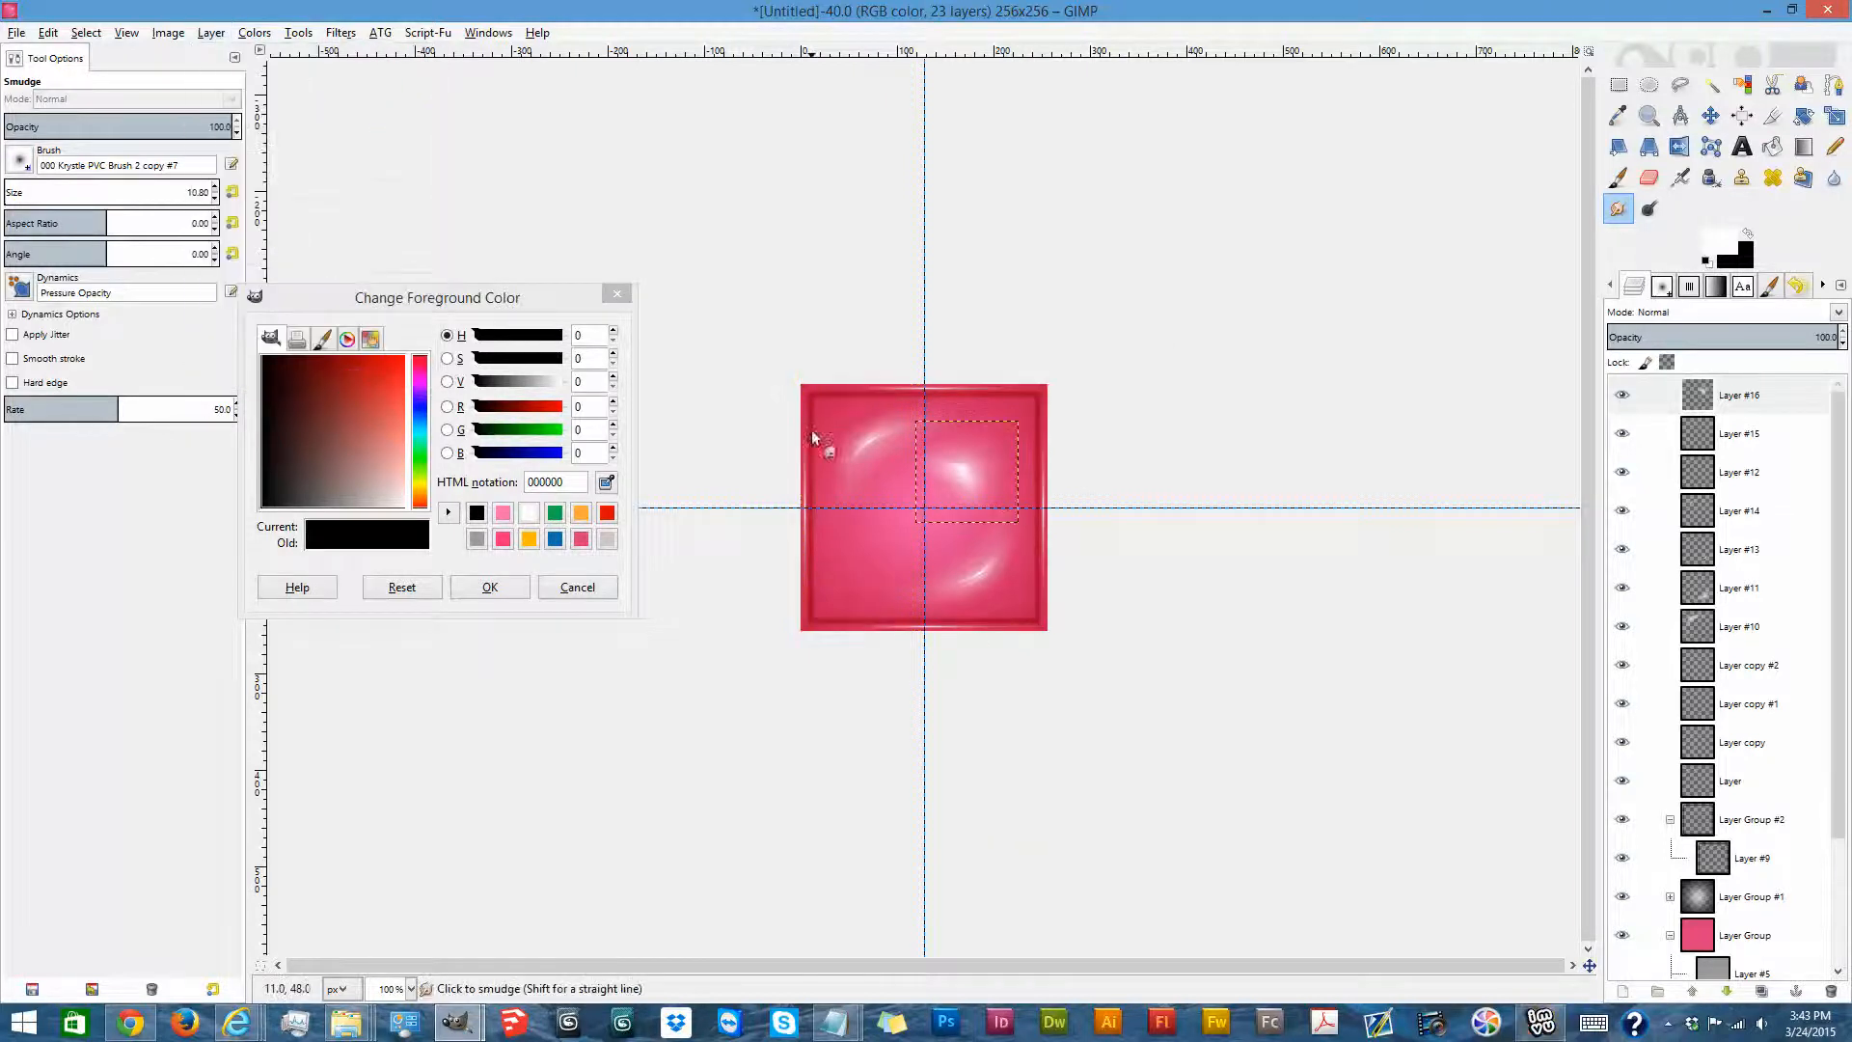
click(1711, 116)
drag(962, 473, 1010, 419)
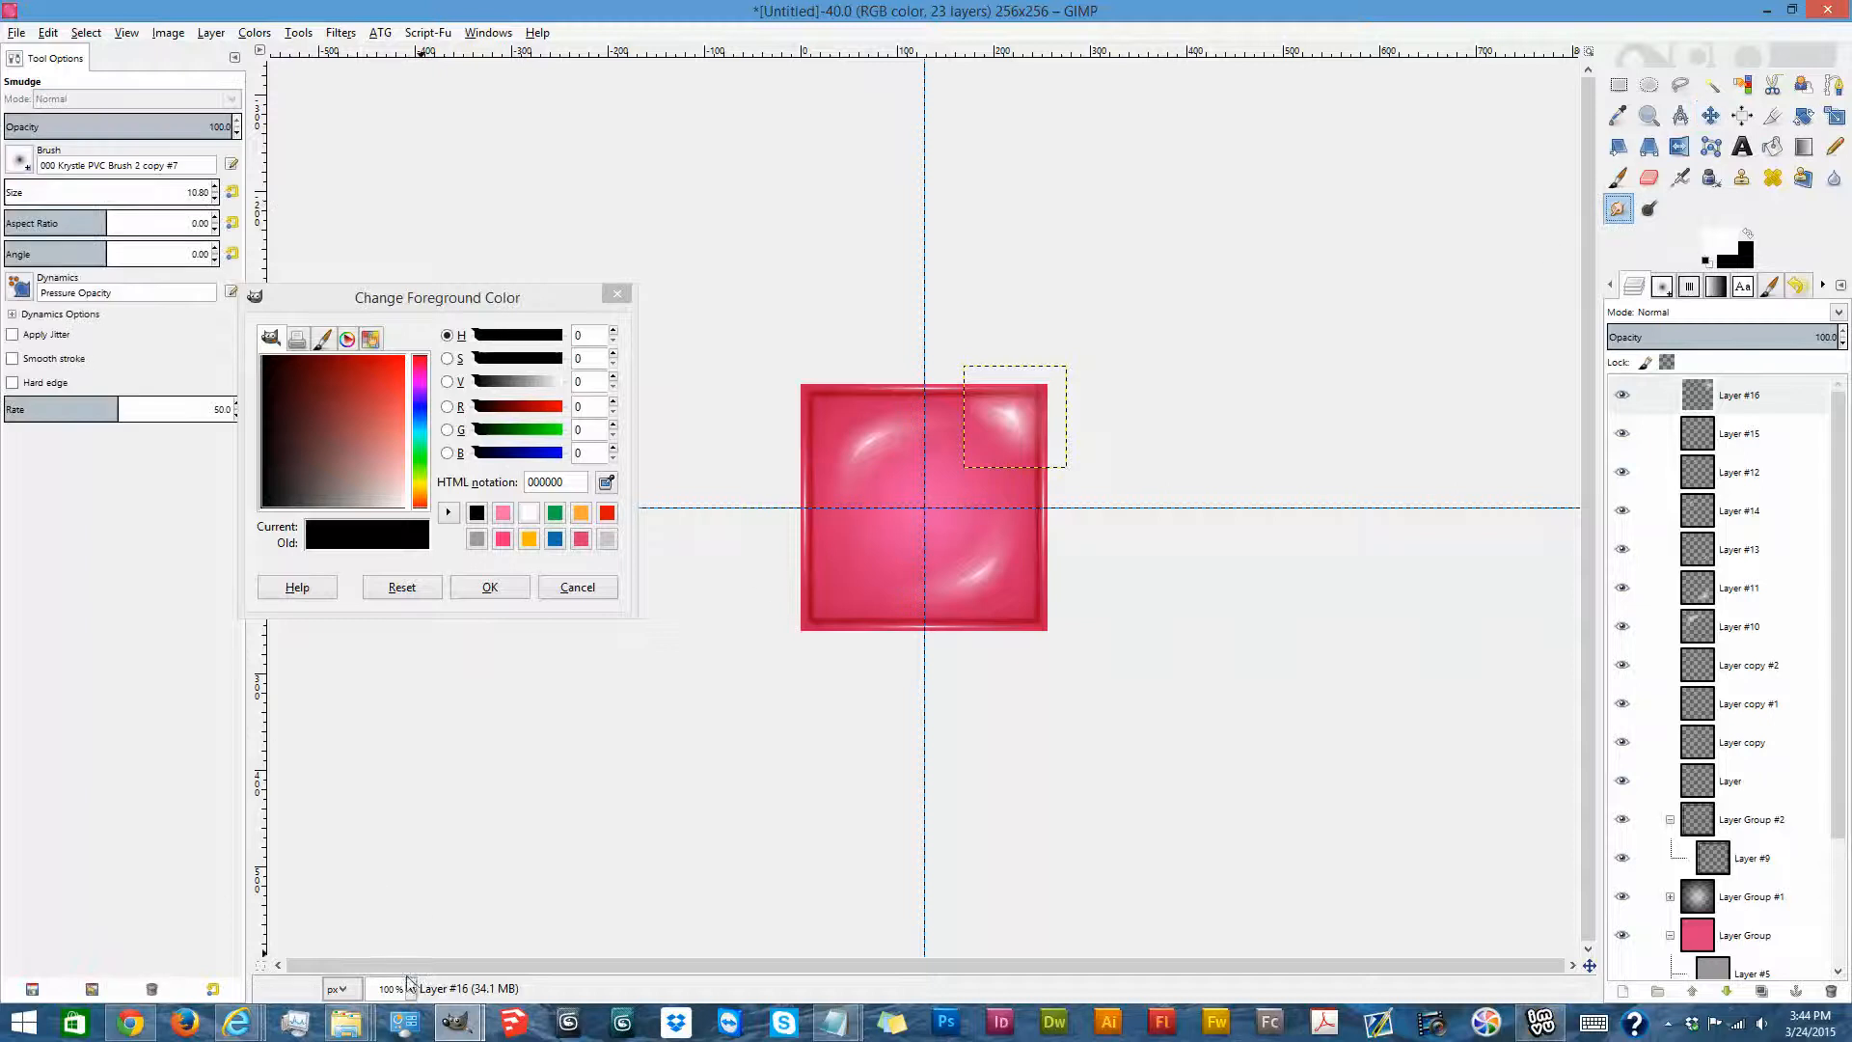
Smudge the corner highlight's bright core downward and to the left at size 10.80, drawing out two tapered ends.
click(411, 988)
click(391, 830)
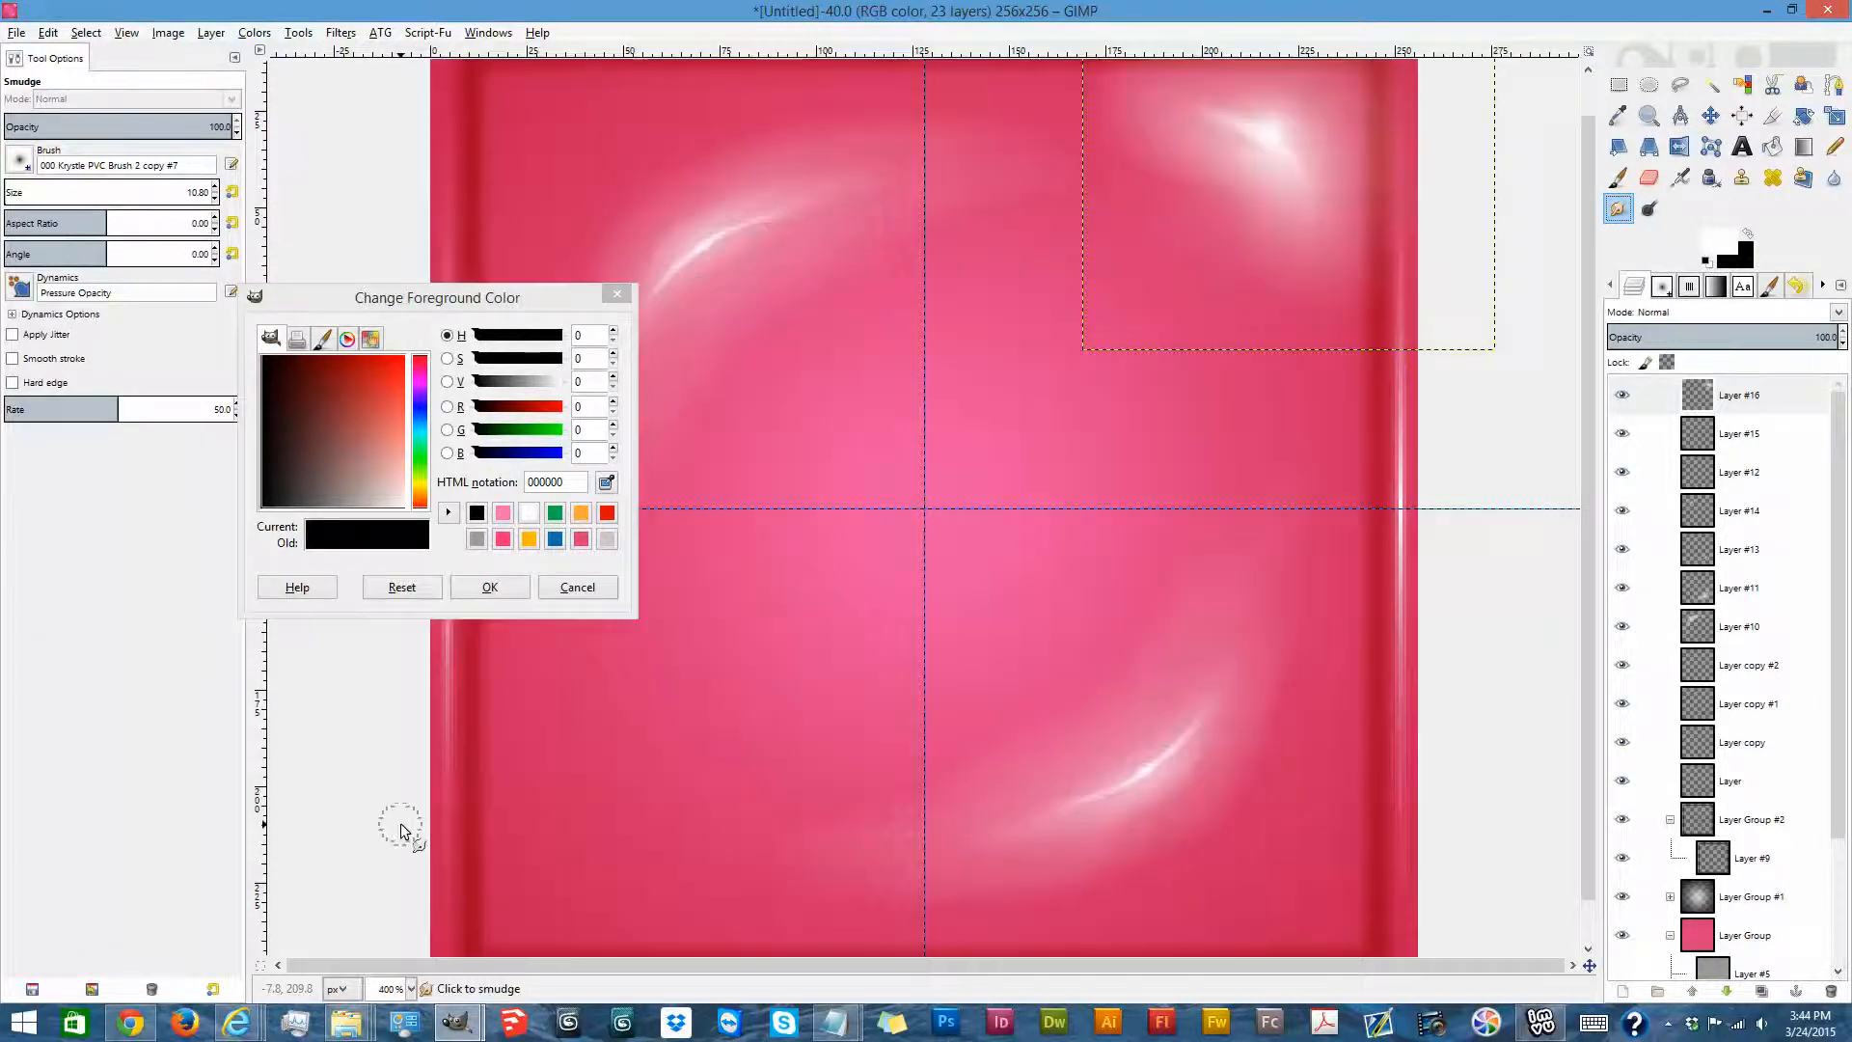
scroll(1587, 169, up, 1)
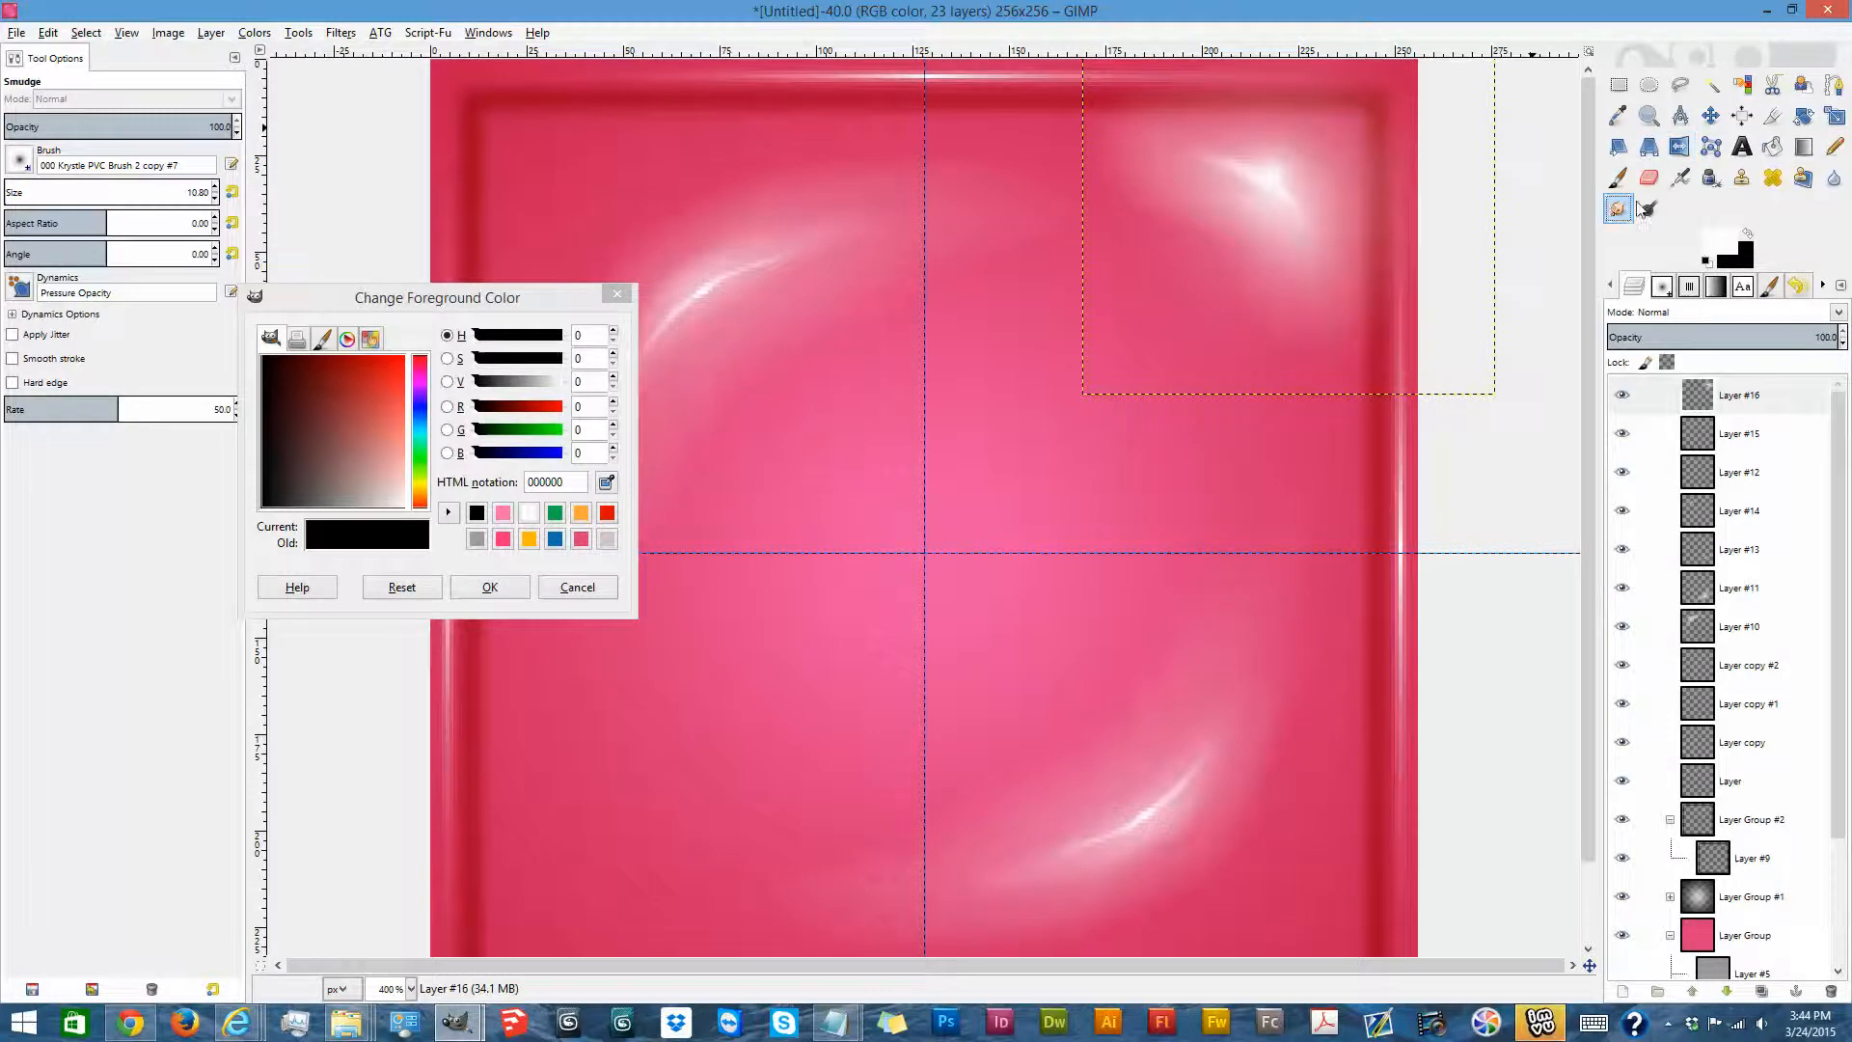
drag(1289, 205, 1327, 285)
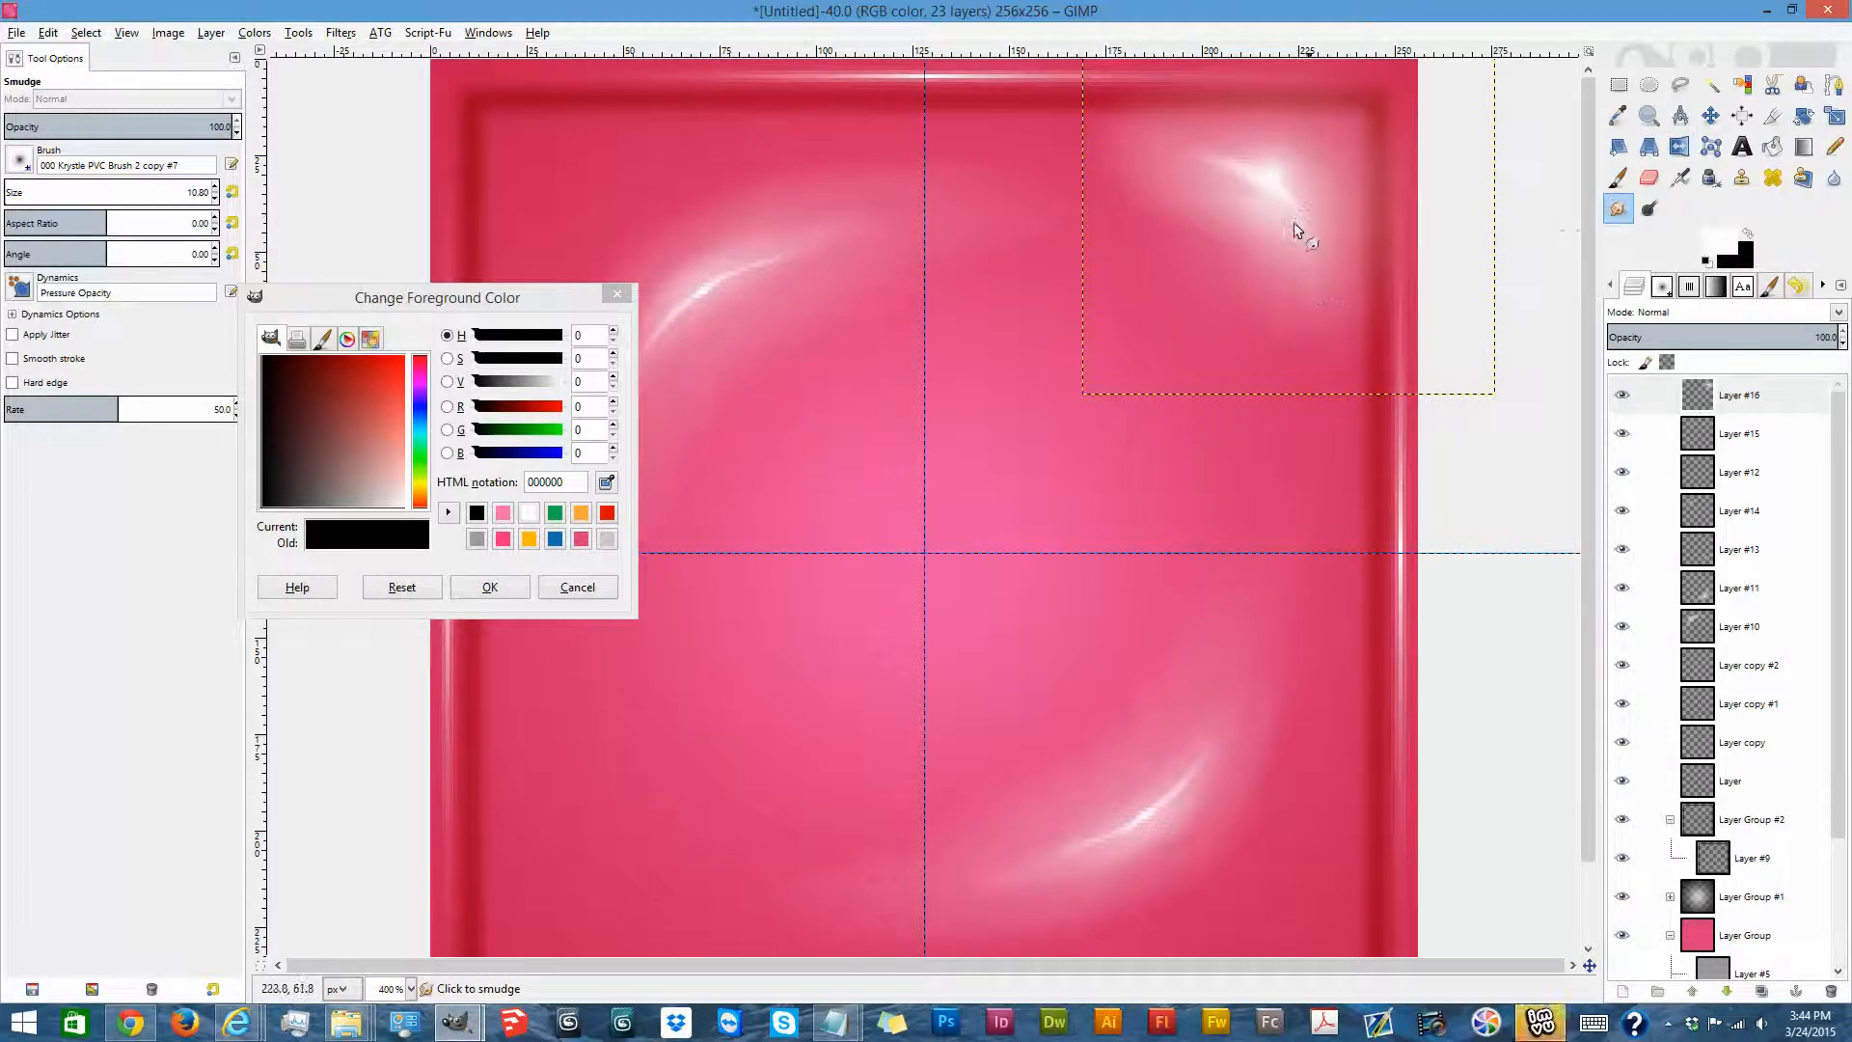
drag(1294, 217, 1327, 338)
mouse_move(1242, 162)
mouse_down()
mouse_move(1227, 175)
mouse_move(1152, 150)
mouse_up()
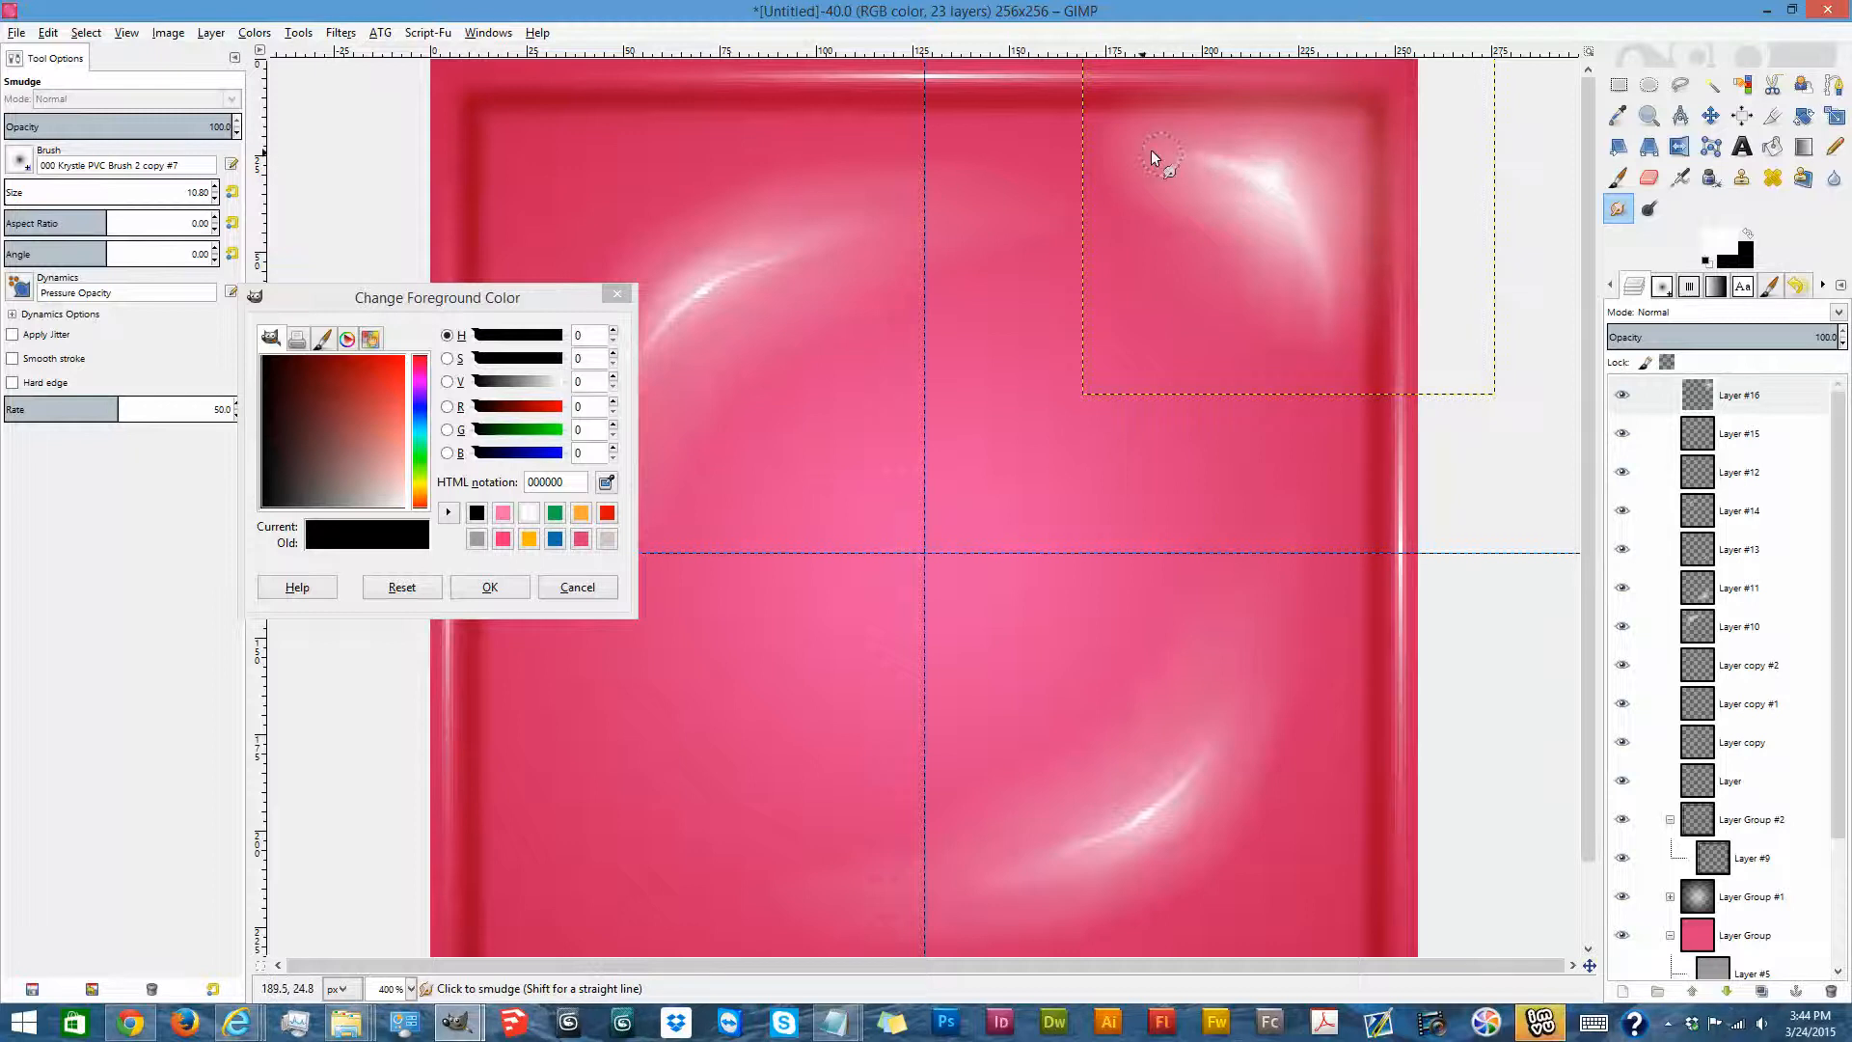
drag(1304, 230, 1310, 274)
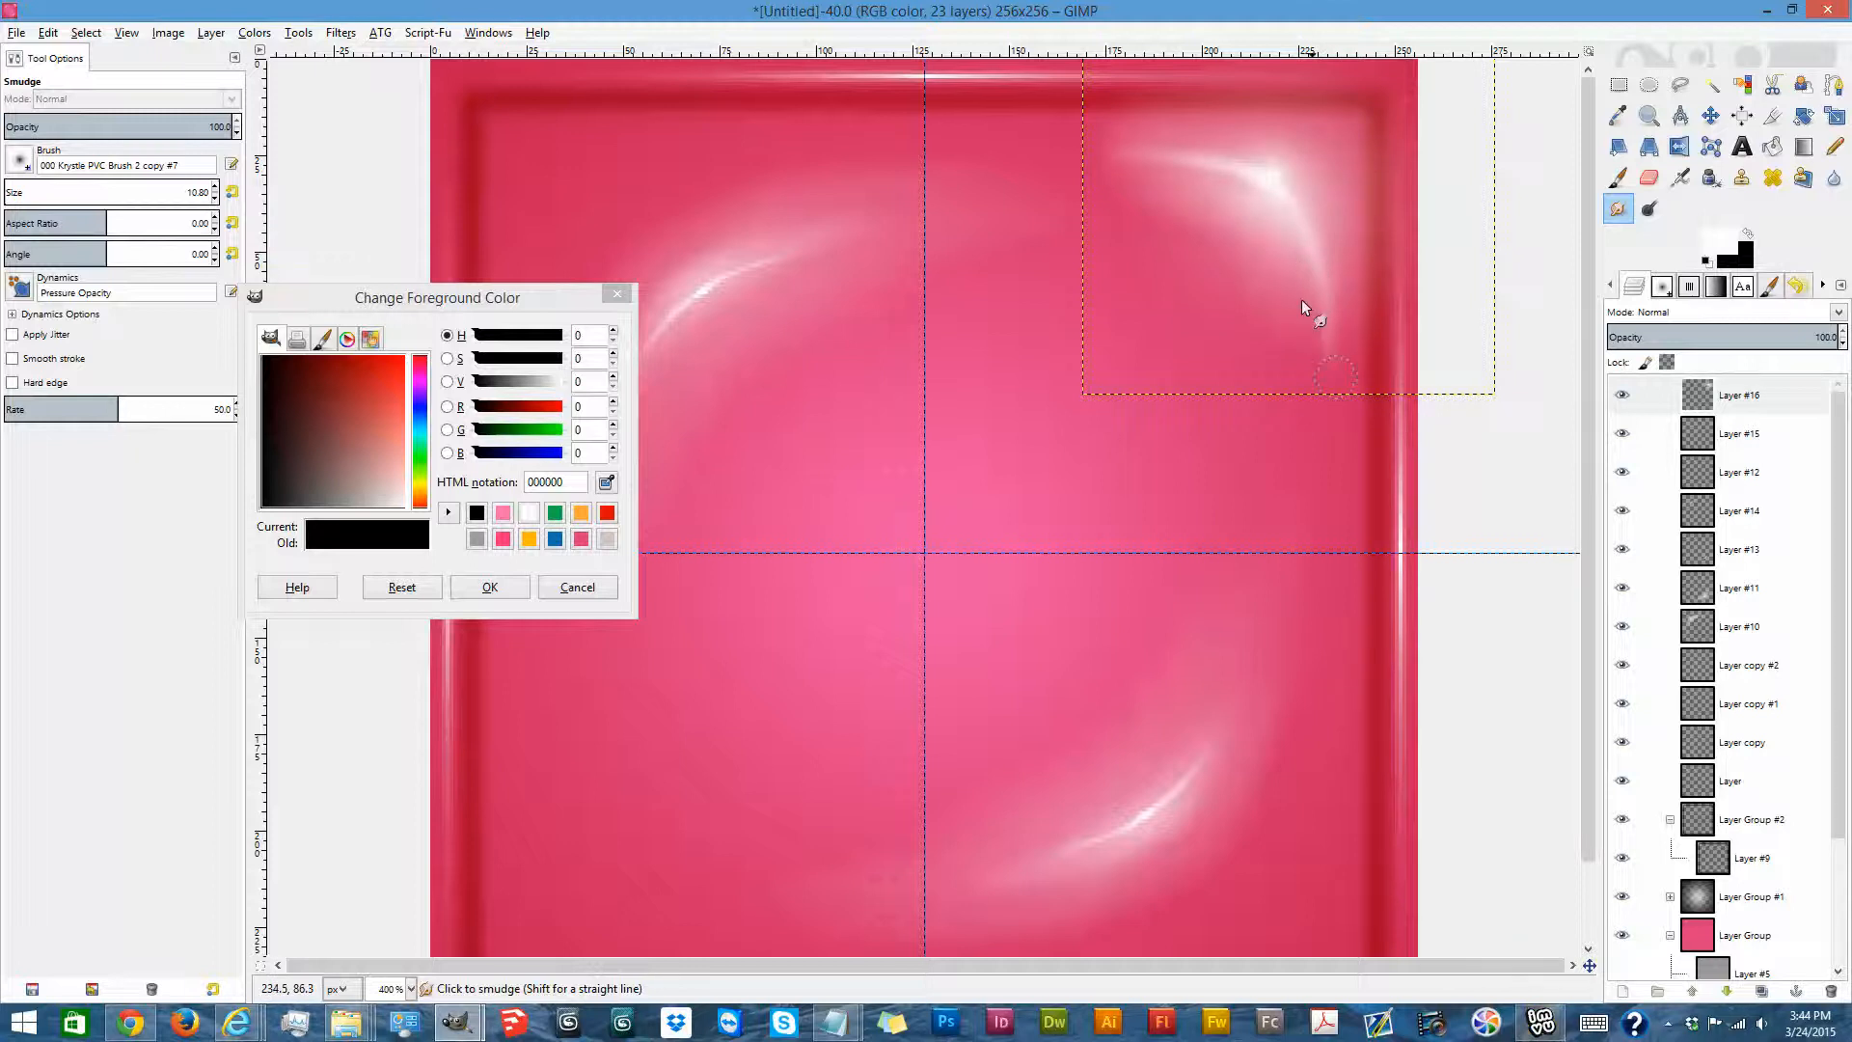
Fit the corner highlight's layer to the image size and smudge its lower end farther down the right side at size 34.61.
right_click(1693, 403)
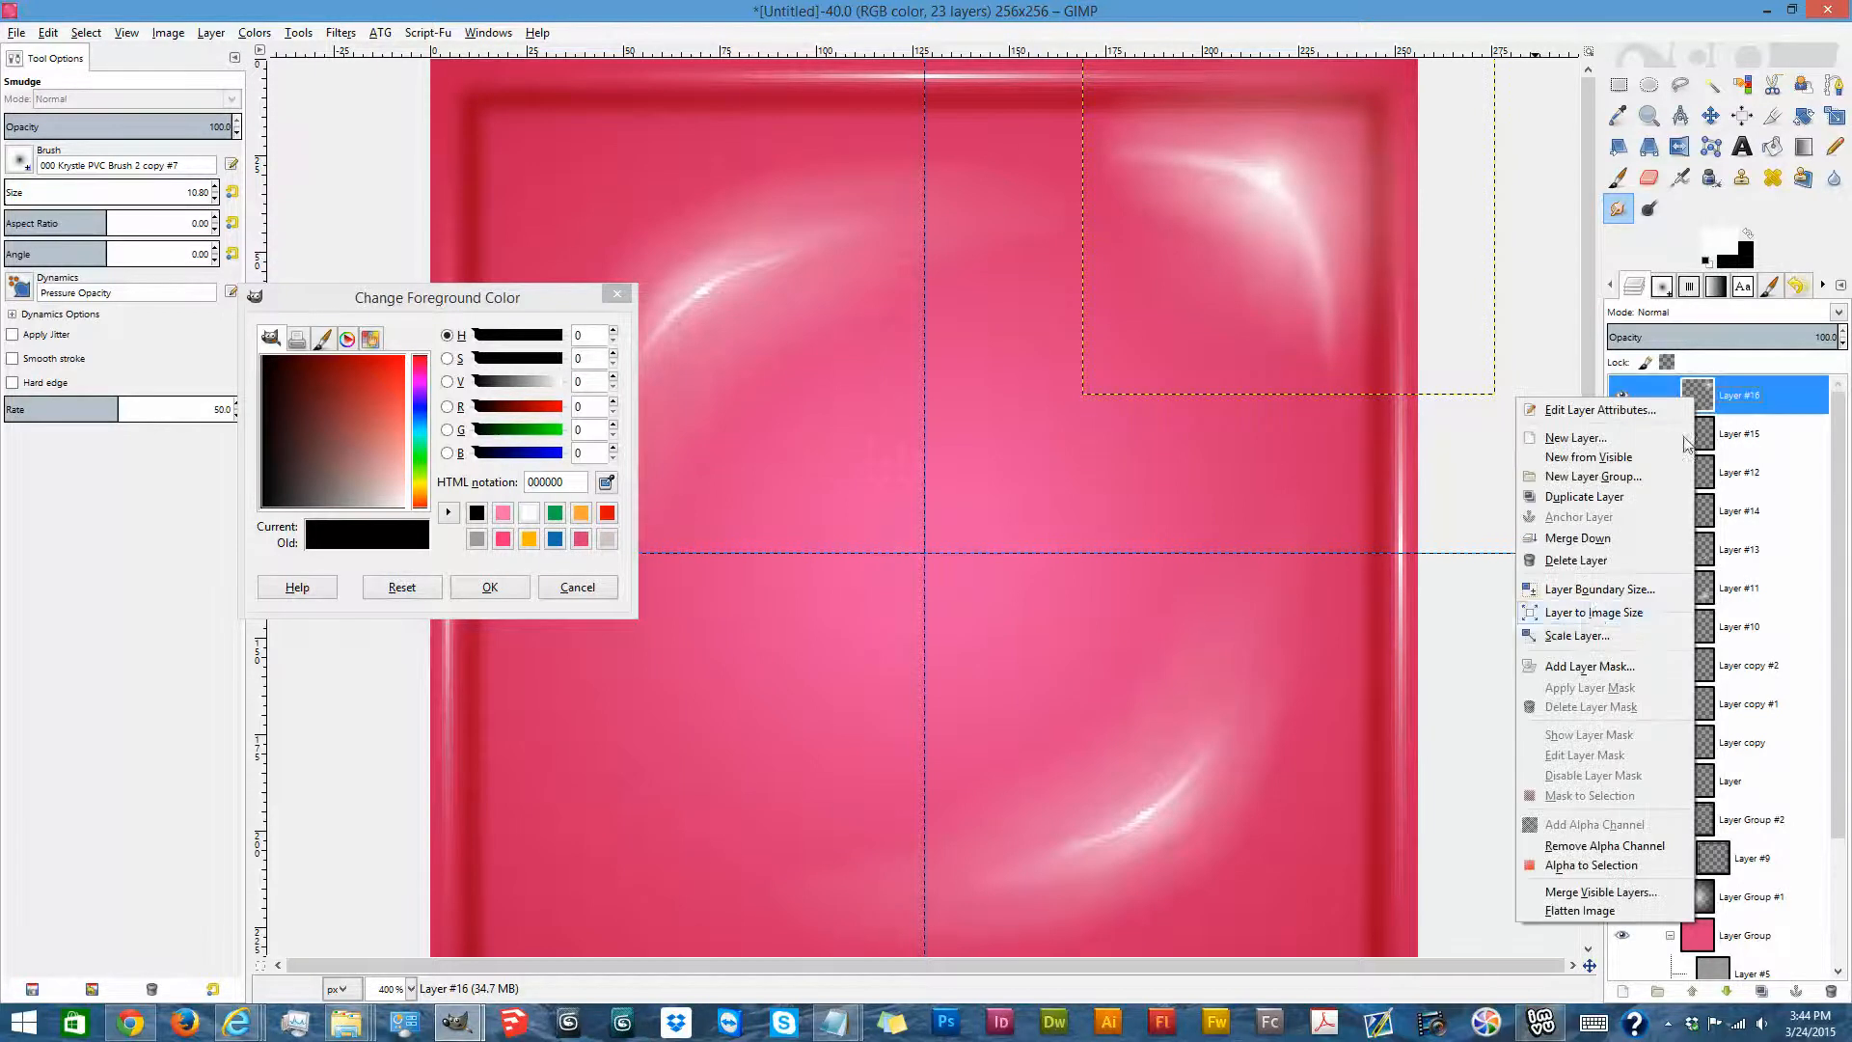
click(1600, 608)
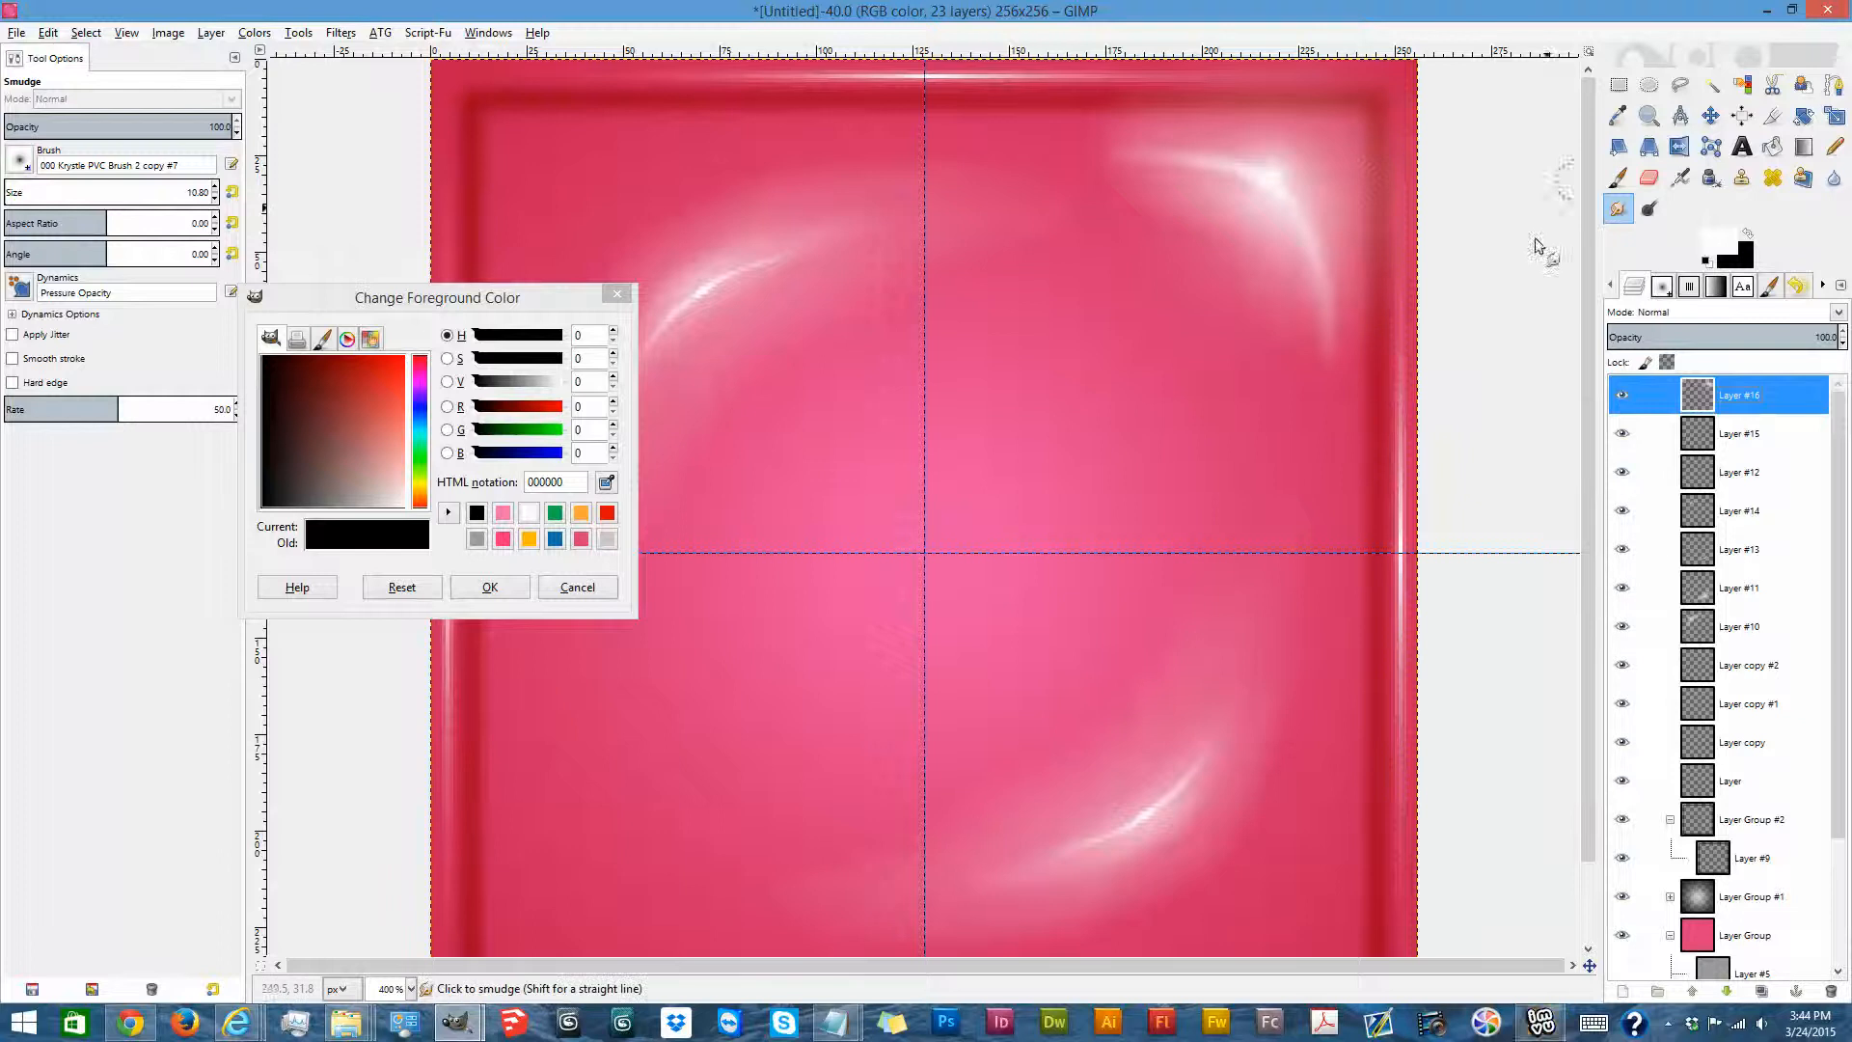
drag(70, 200, 122, 198)
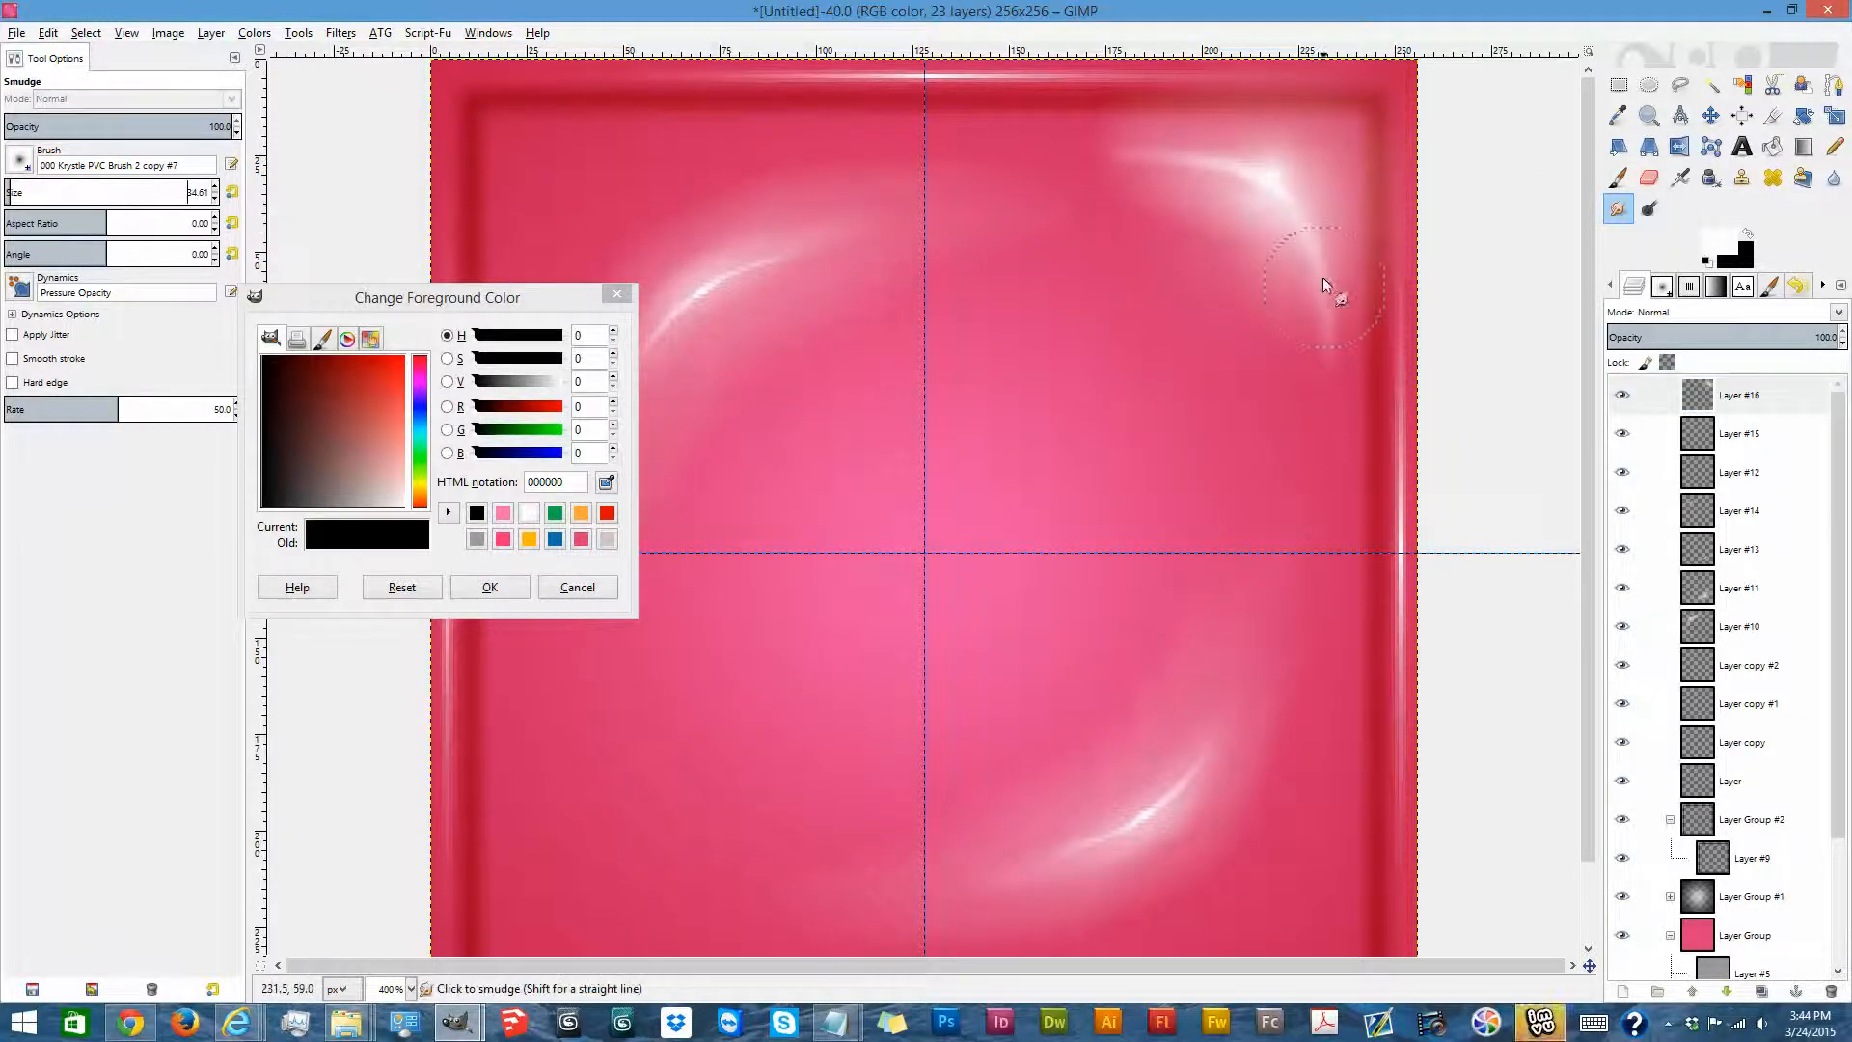
drag(1312, 255, 1334, 436)
drag(1337, 331, 1337, 564)
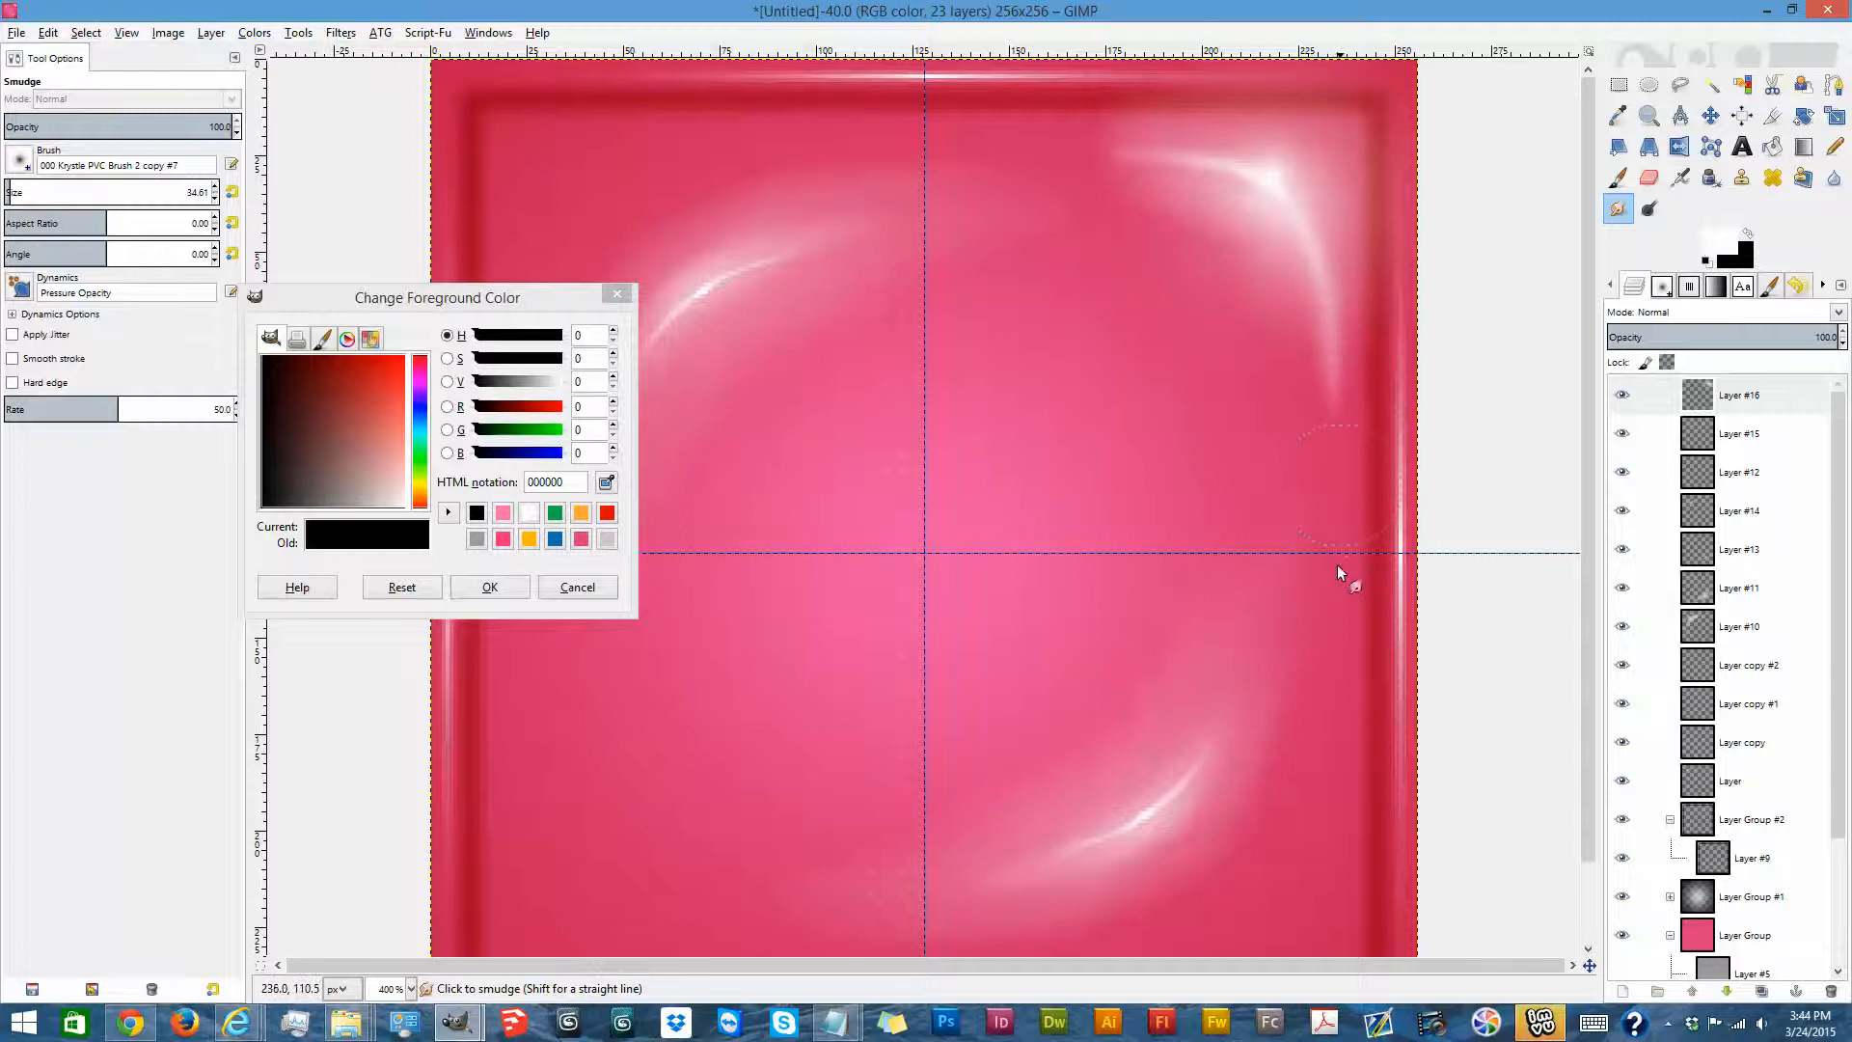
Smudge the corner highlight at size 34.61, drawing its lower end farther down and its upper end farther left along the frame.
drag(1316, 245, 1351, 459)
drag(1344, 330, 1354, 562)
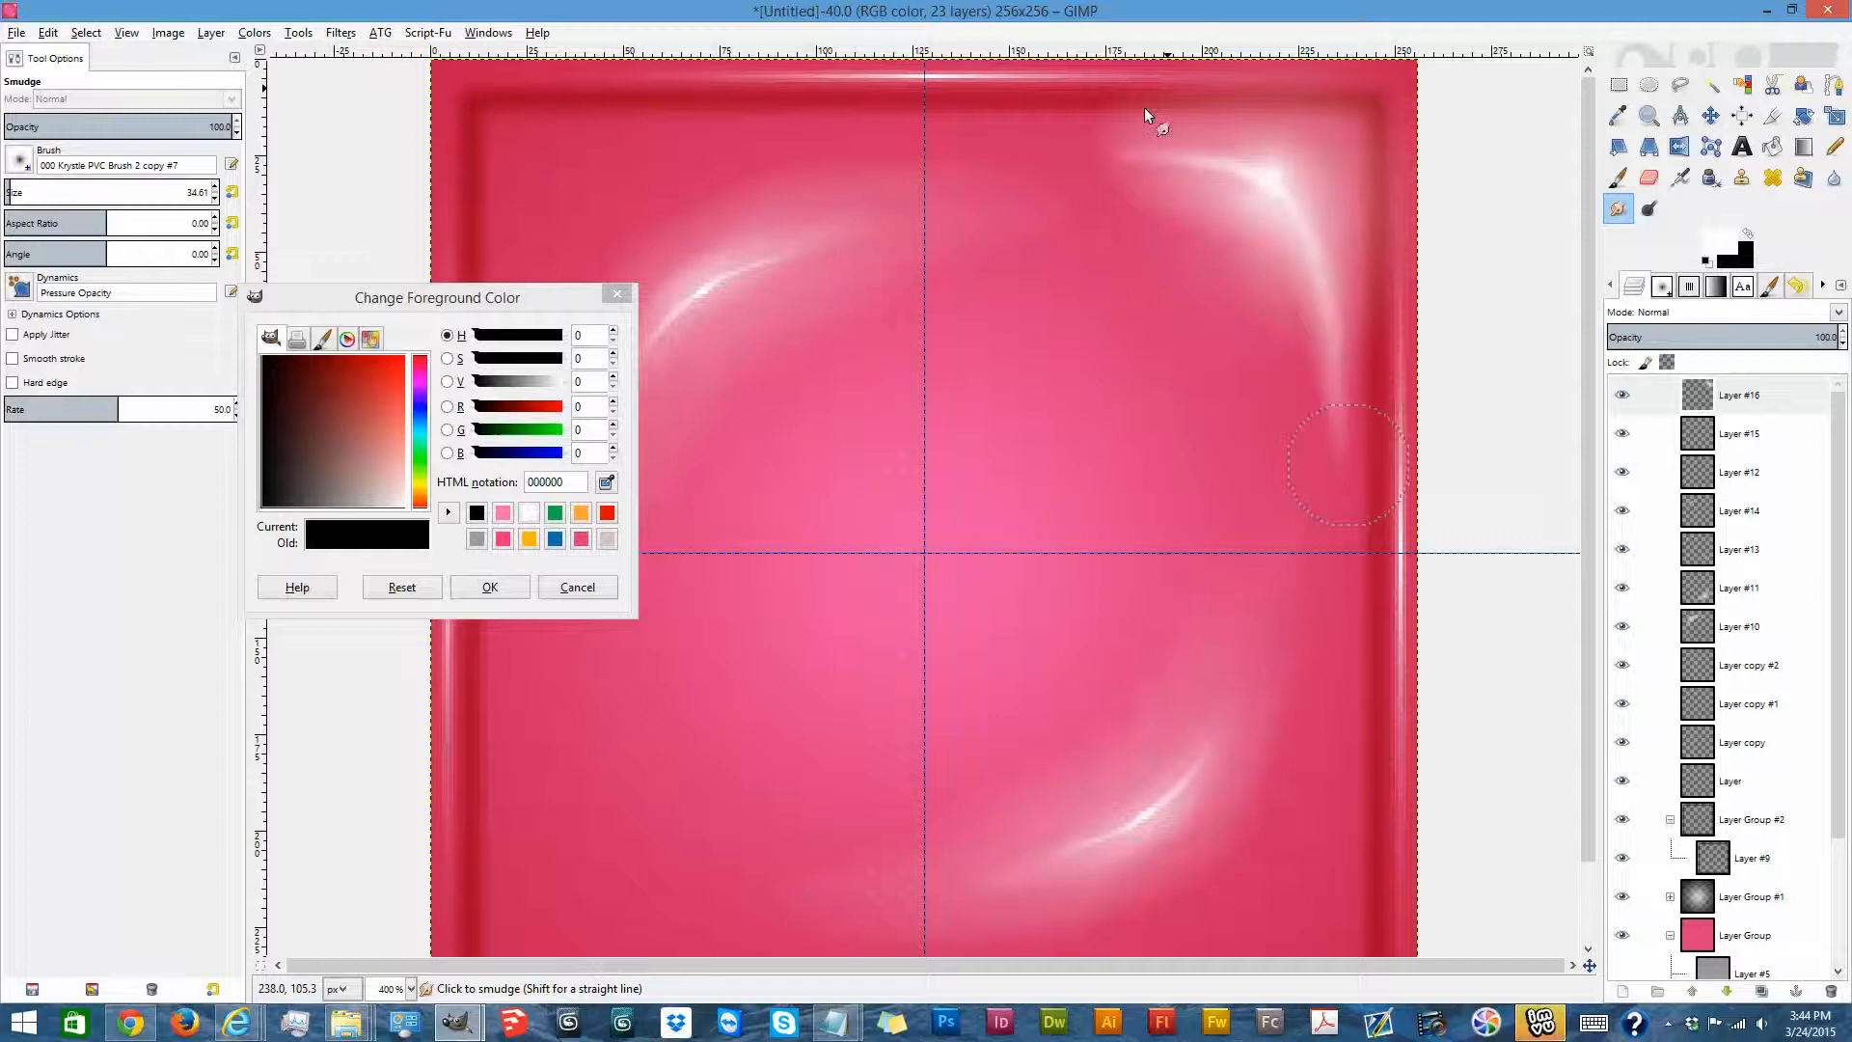
drag(1188, 155, 1038, 152)
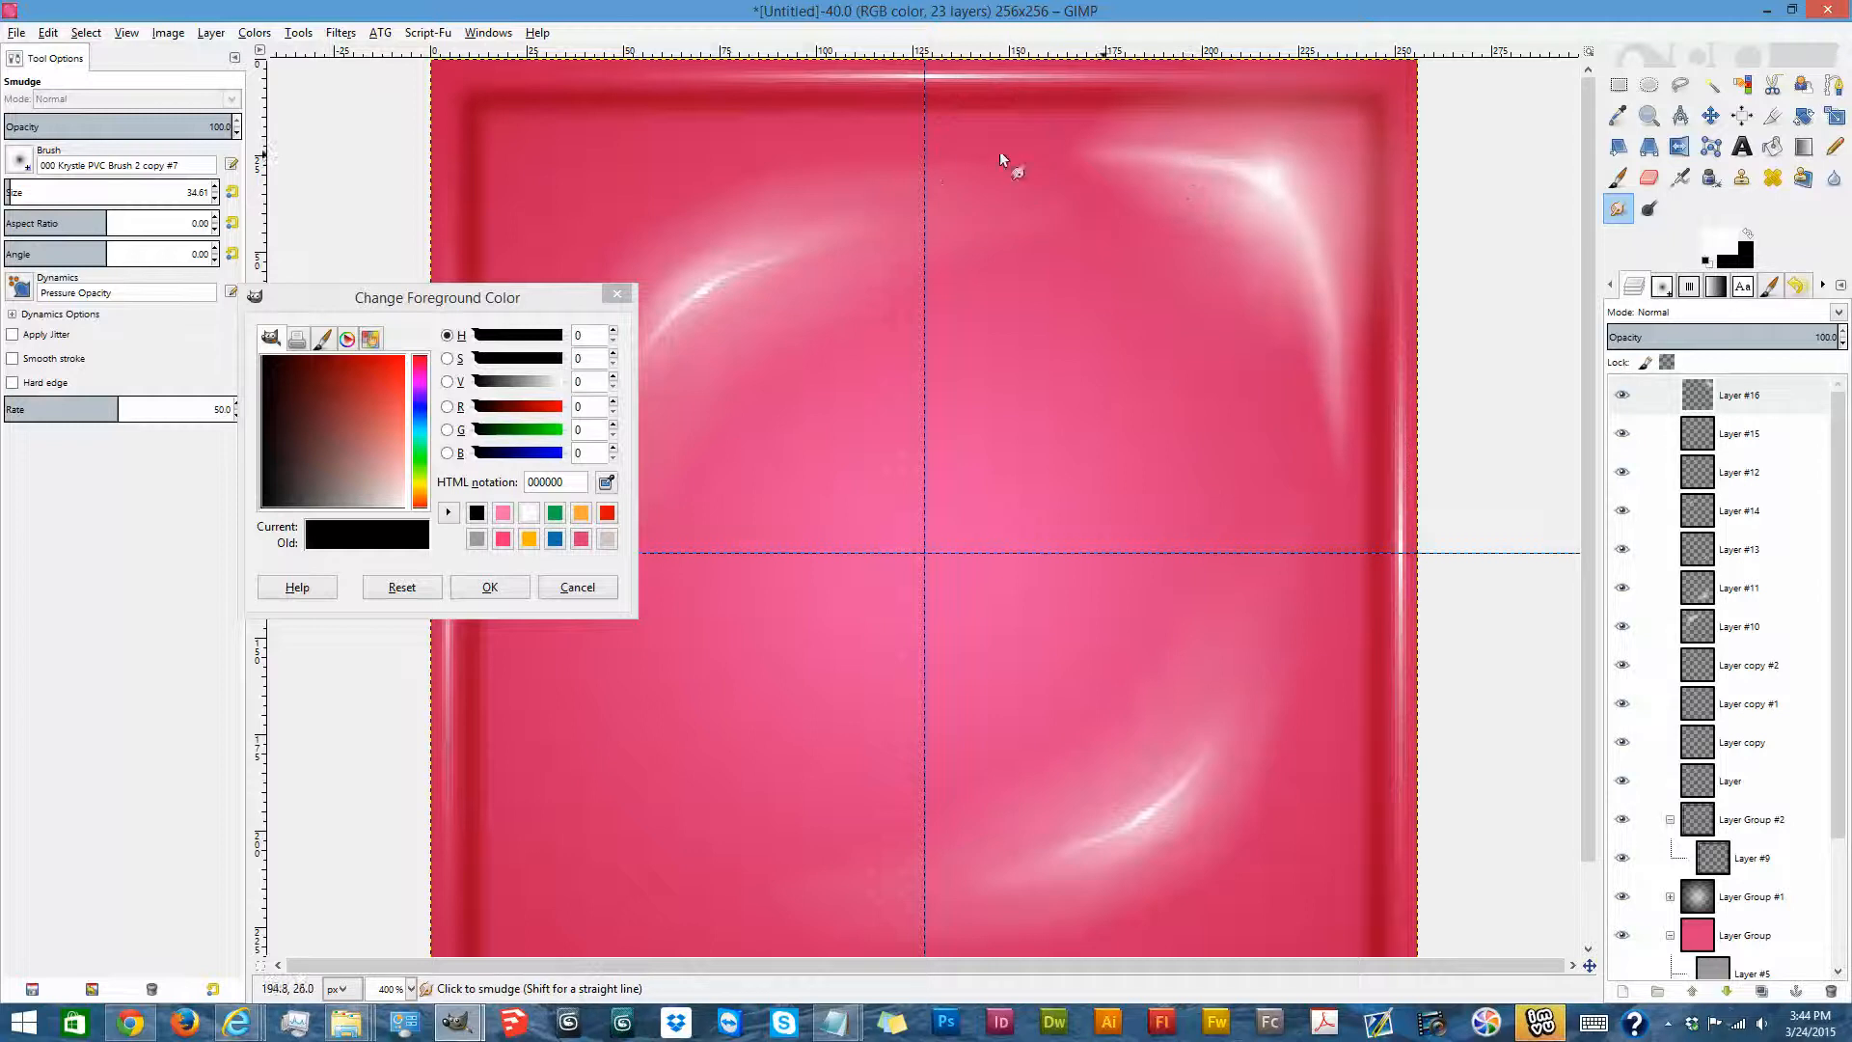
drag(1199, 174, 889, 149)
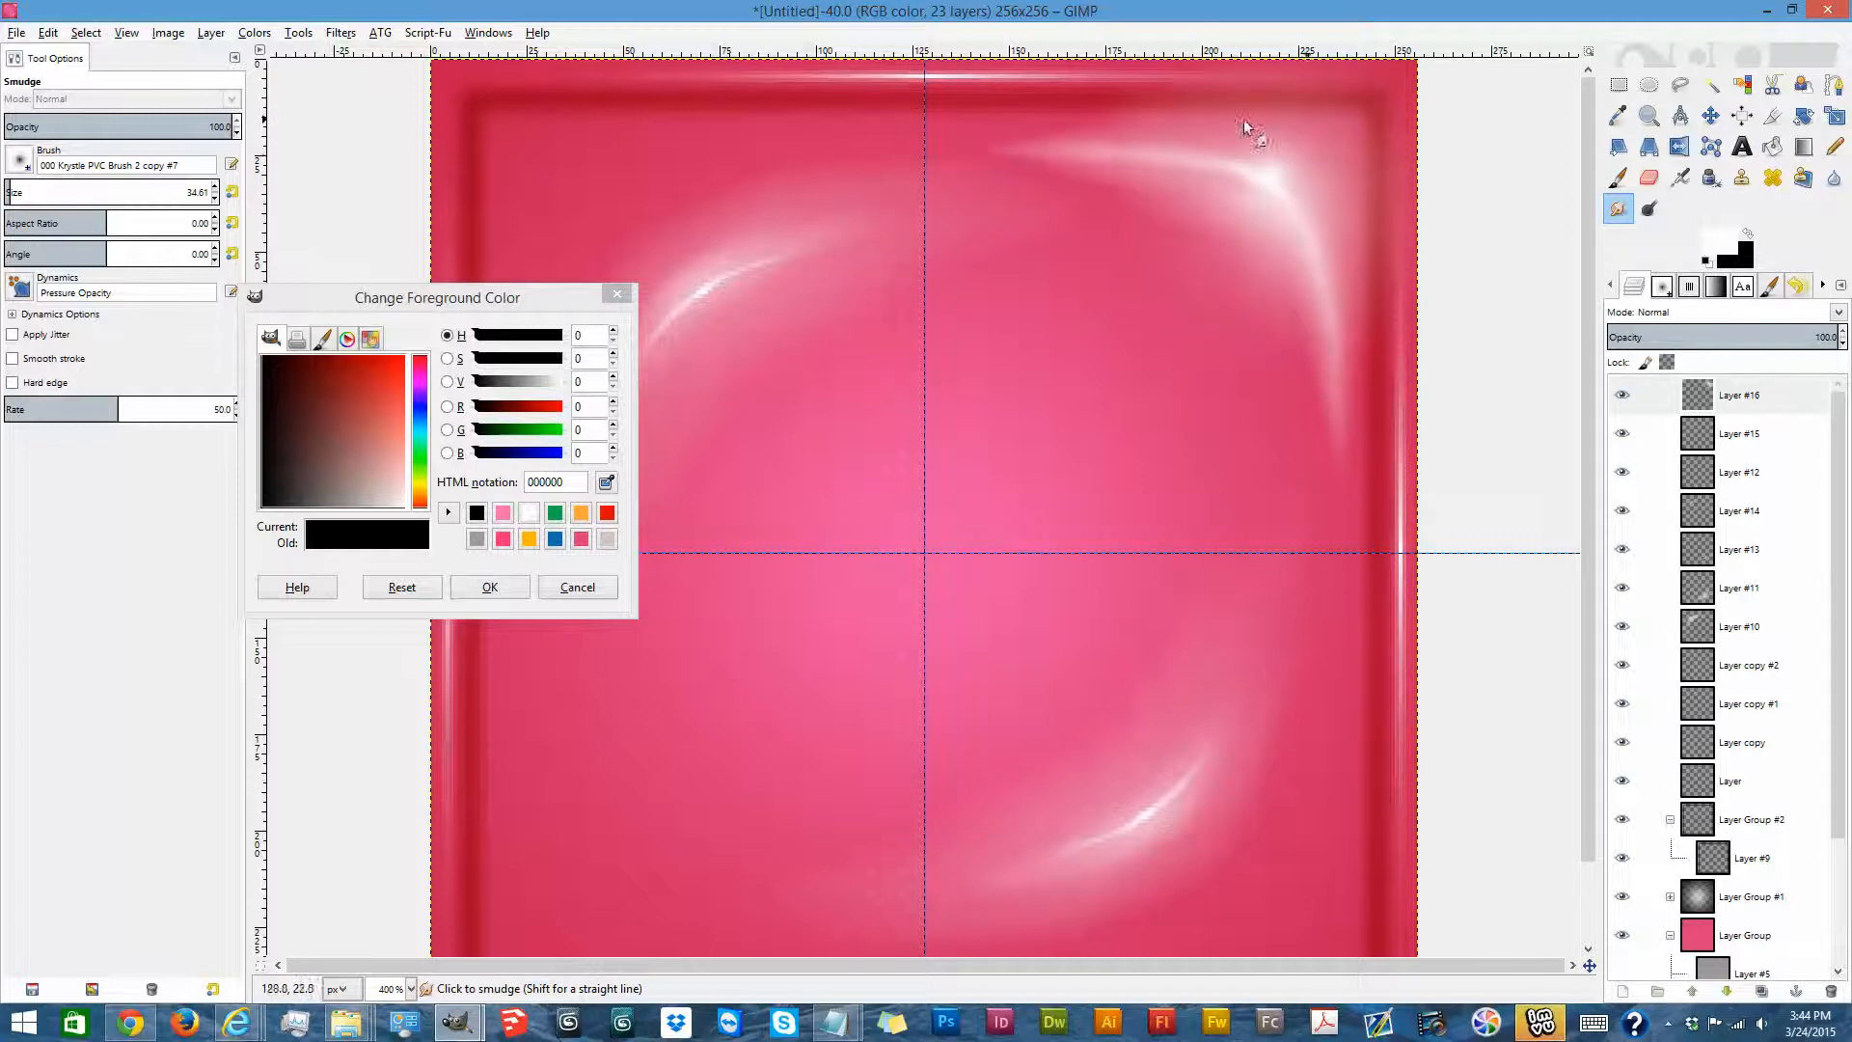
mouse_move(1220, 130)
mouse_down()
mouse_move(1293, 124)
mouse_move(1261, 159)
mouse_move(1178, 157)
mouse_up()
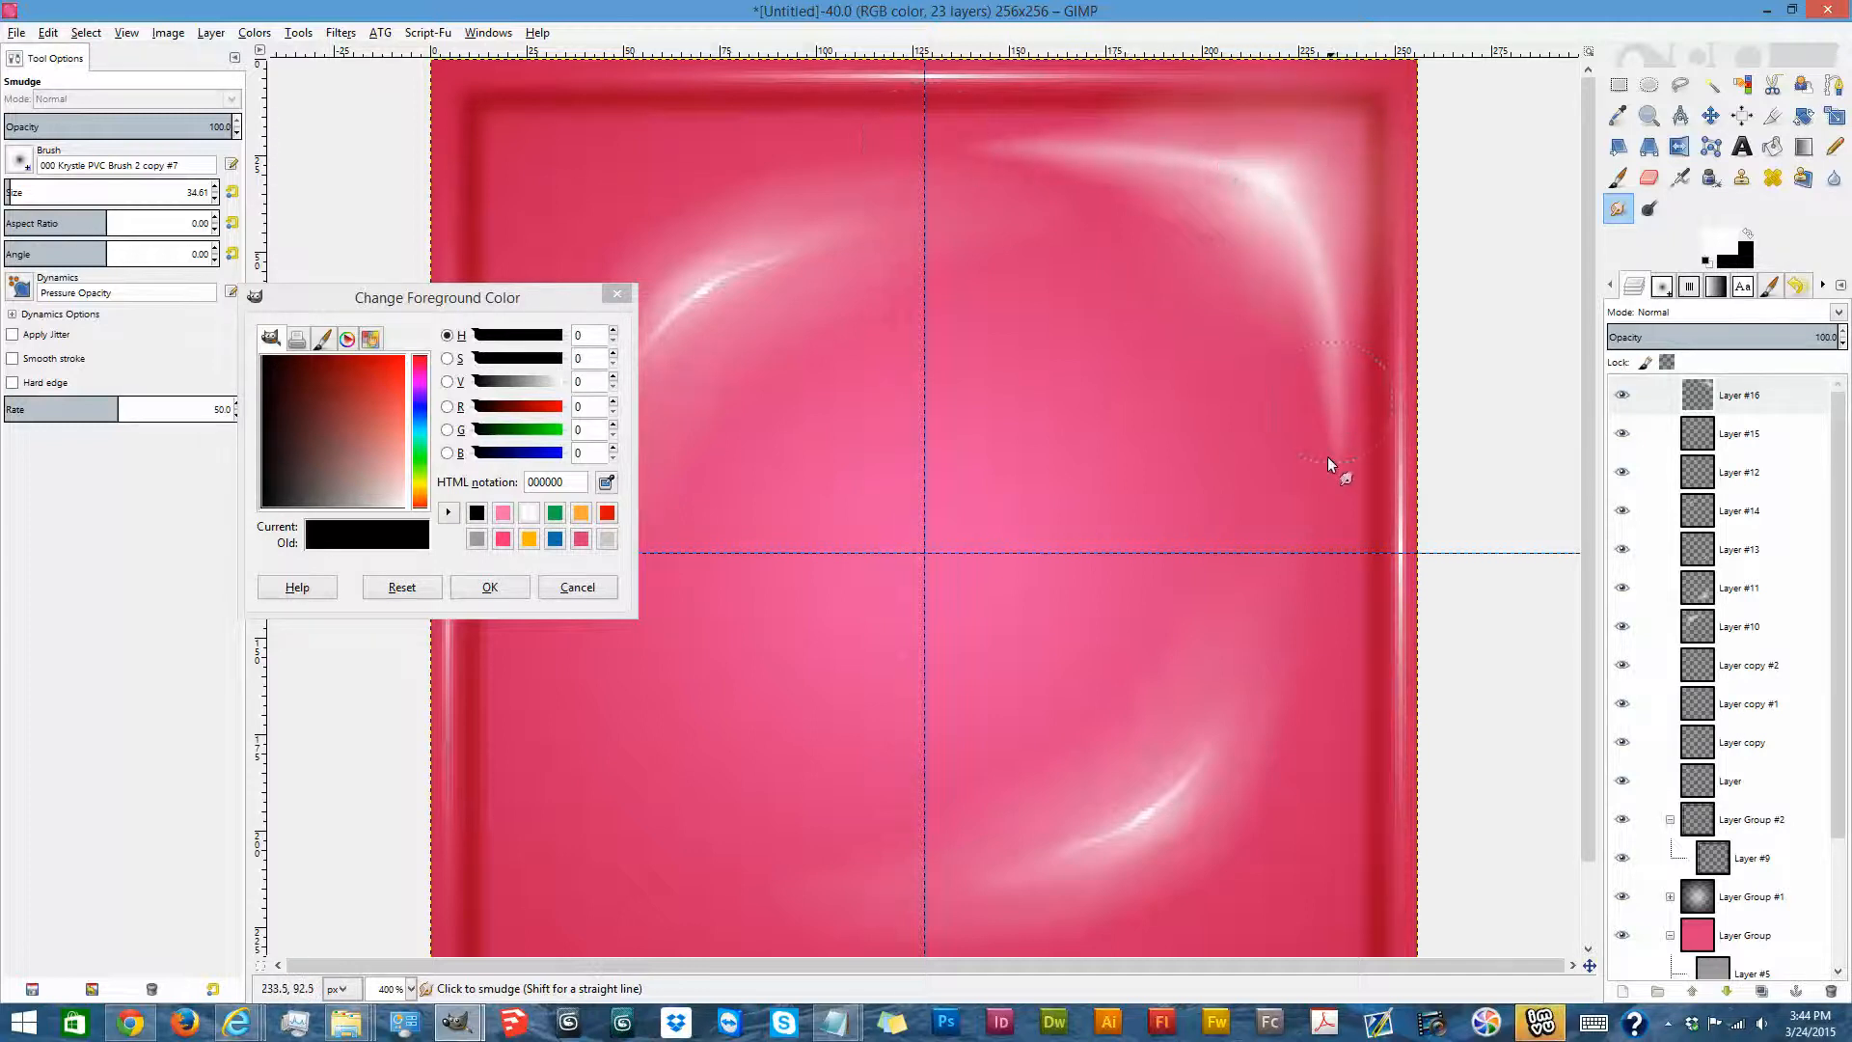
Move the highlight's layer closer to the upper-right frame corner and smudge its outer edges at size 34.61.
click(1711, 115)
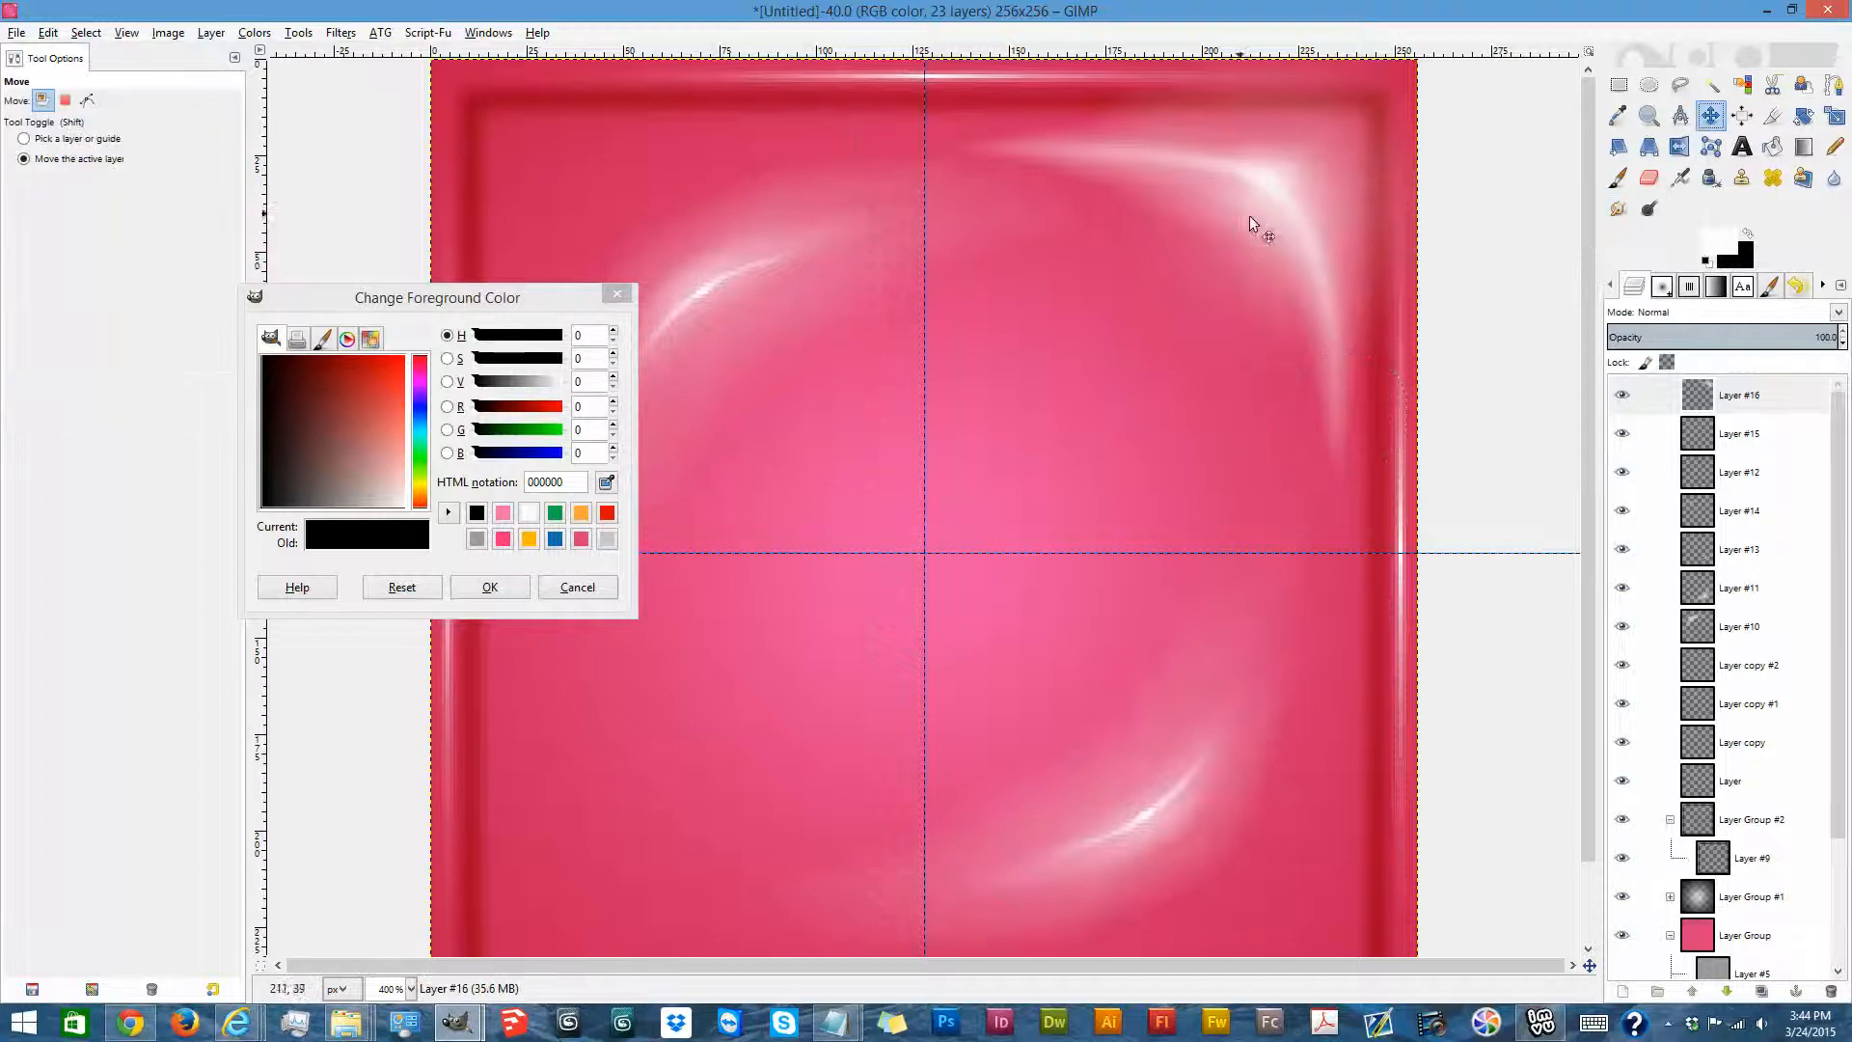
mouse_move(1269, 193)
mouse_down()
mouse_move(1294, 155)
mouse_move(1293, 176)
mouse_up()
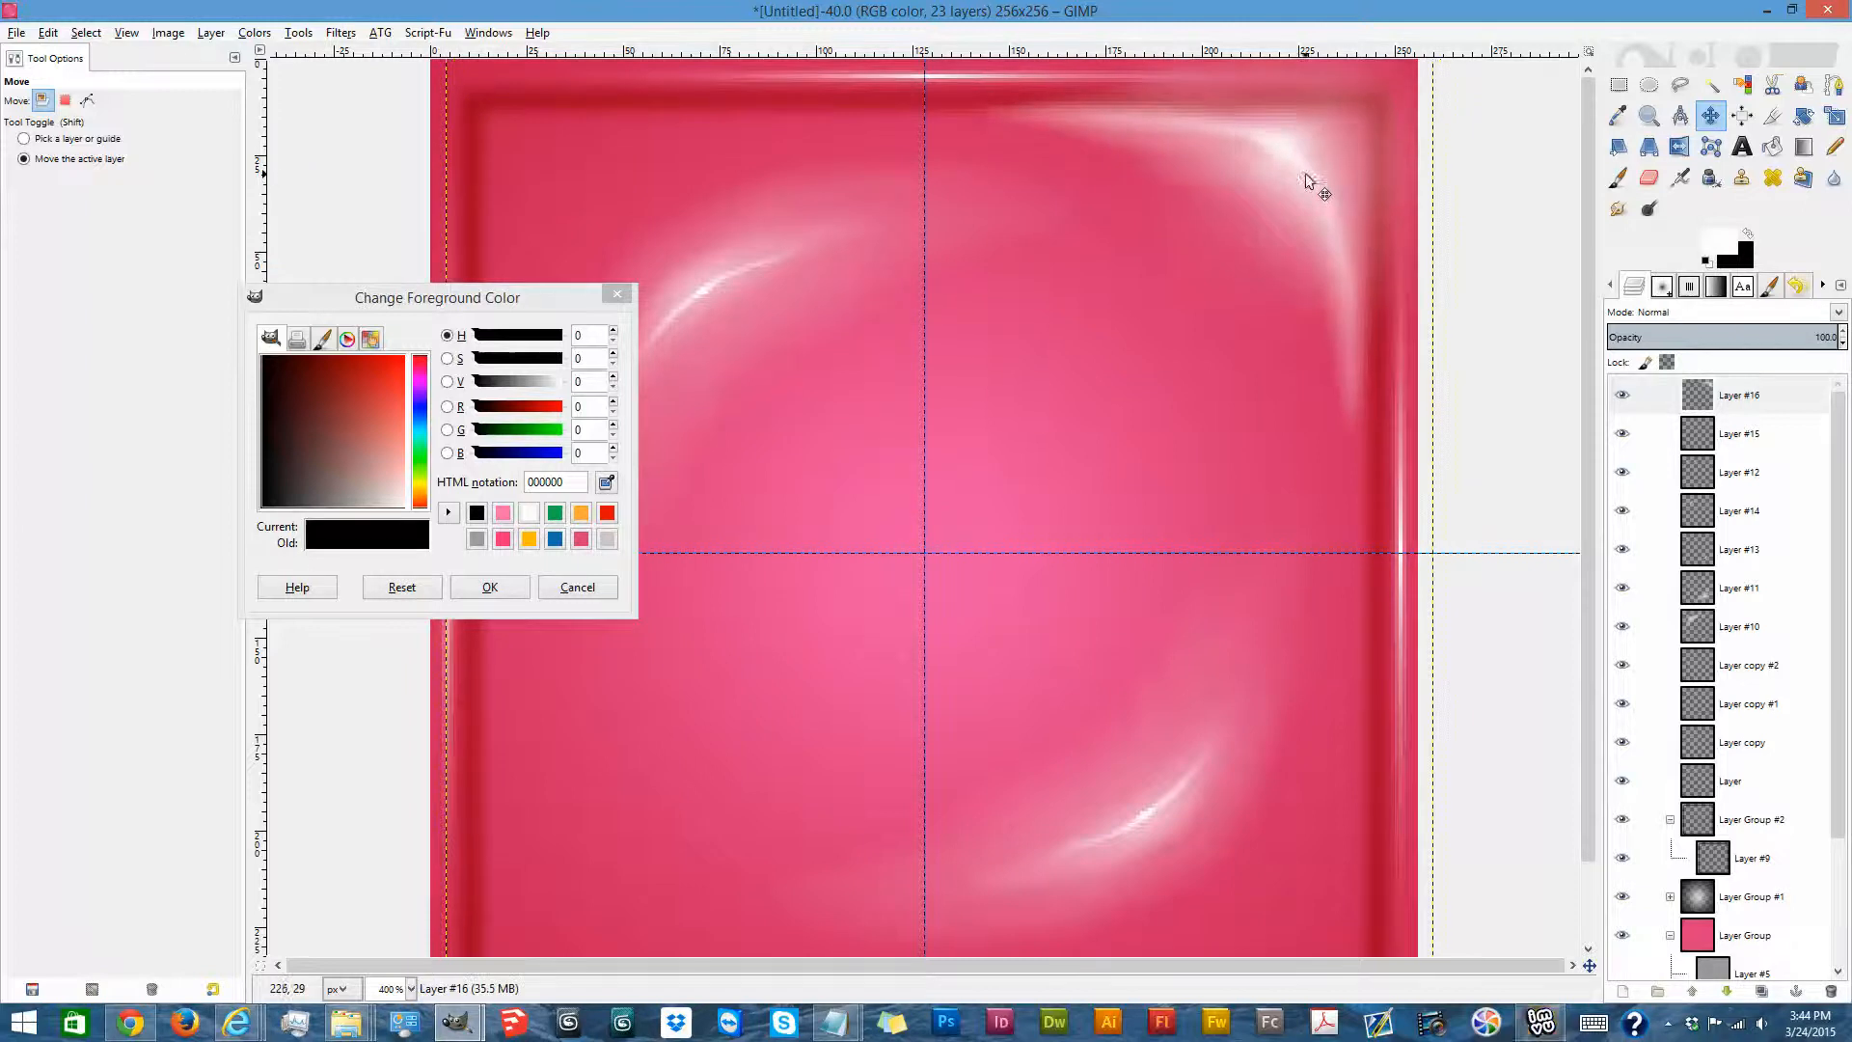
click(1619, 208)
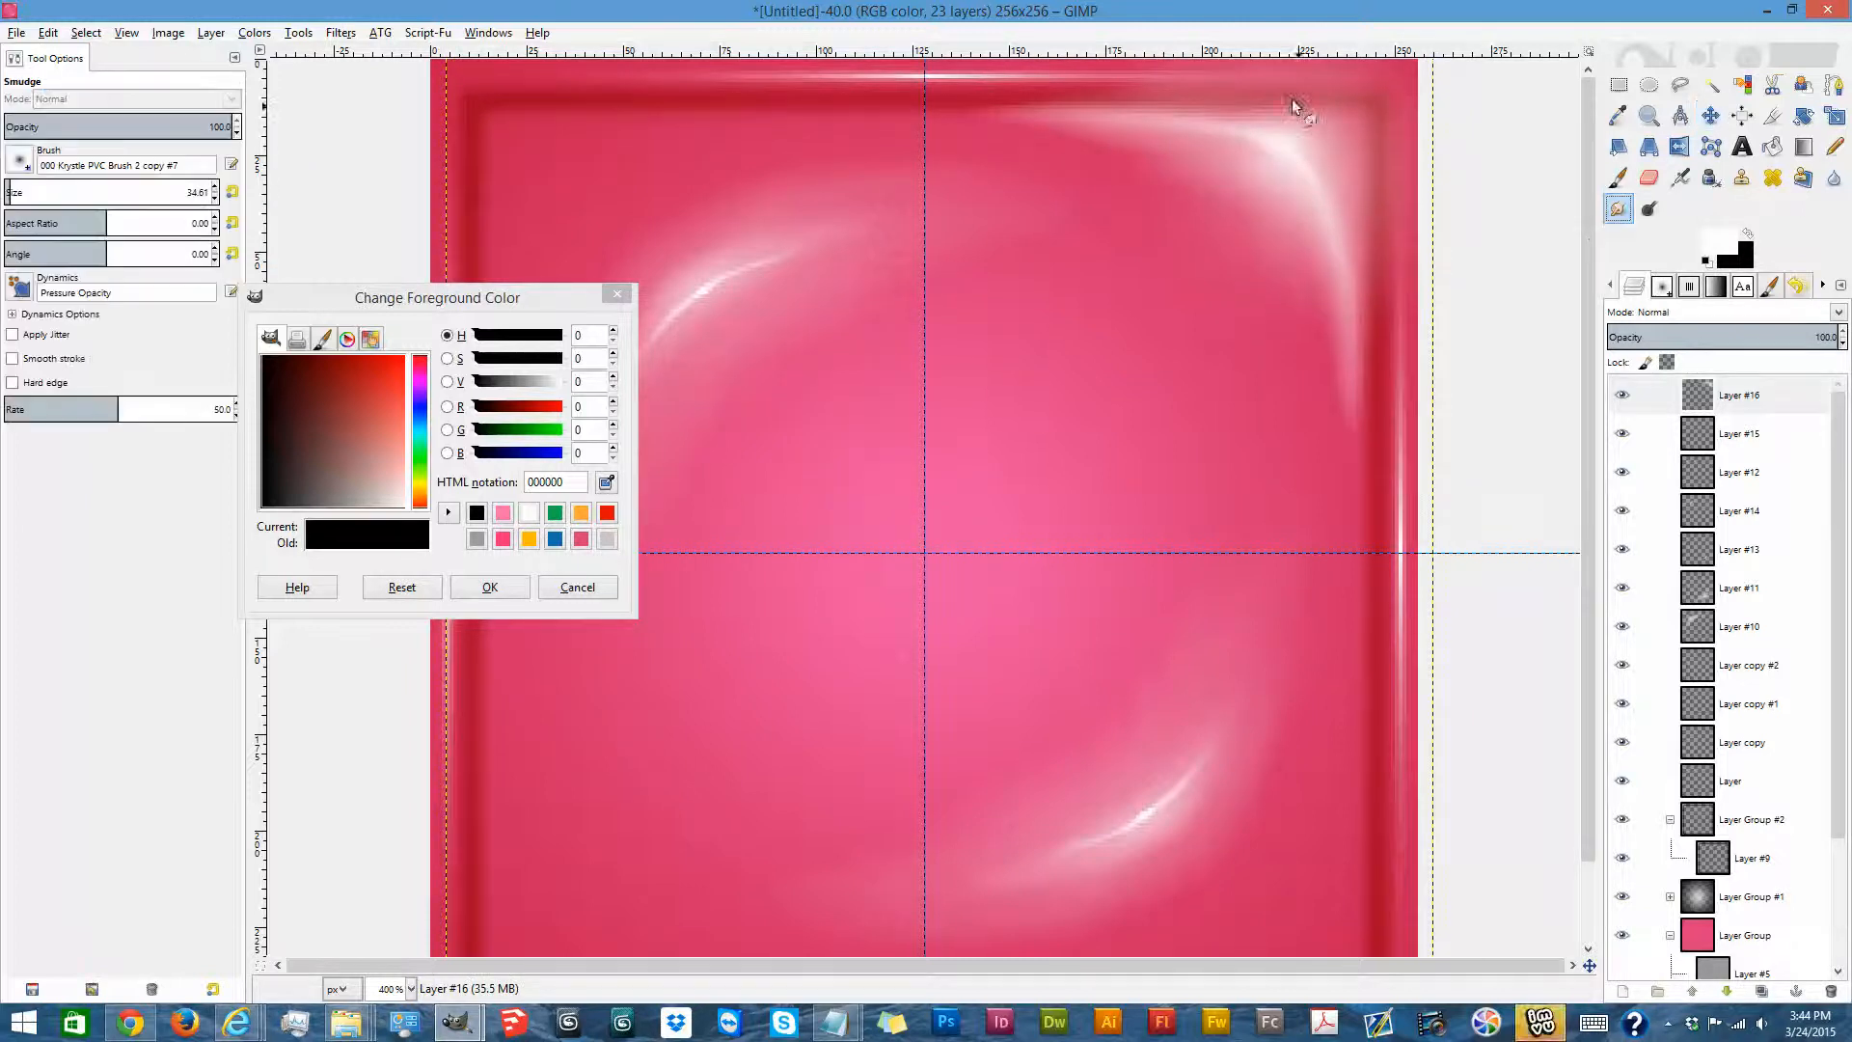
drag(1248, 113, 1232, 109)
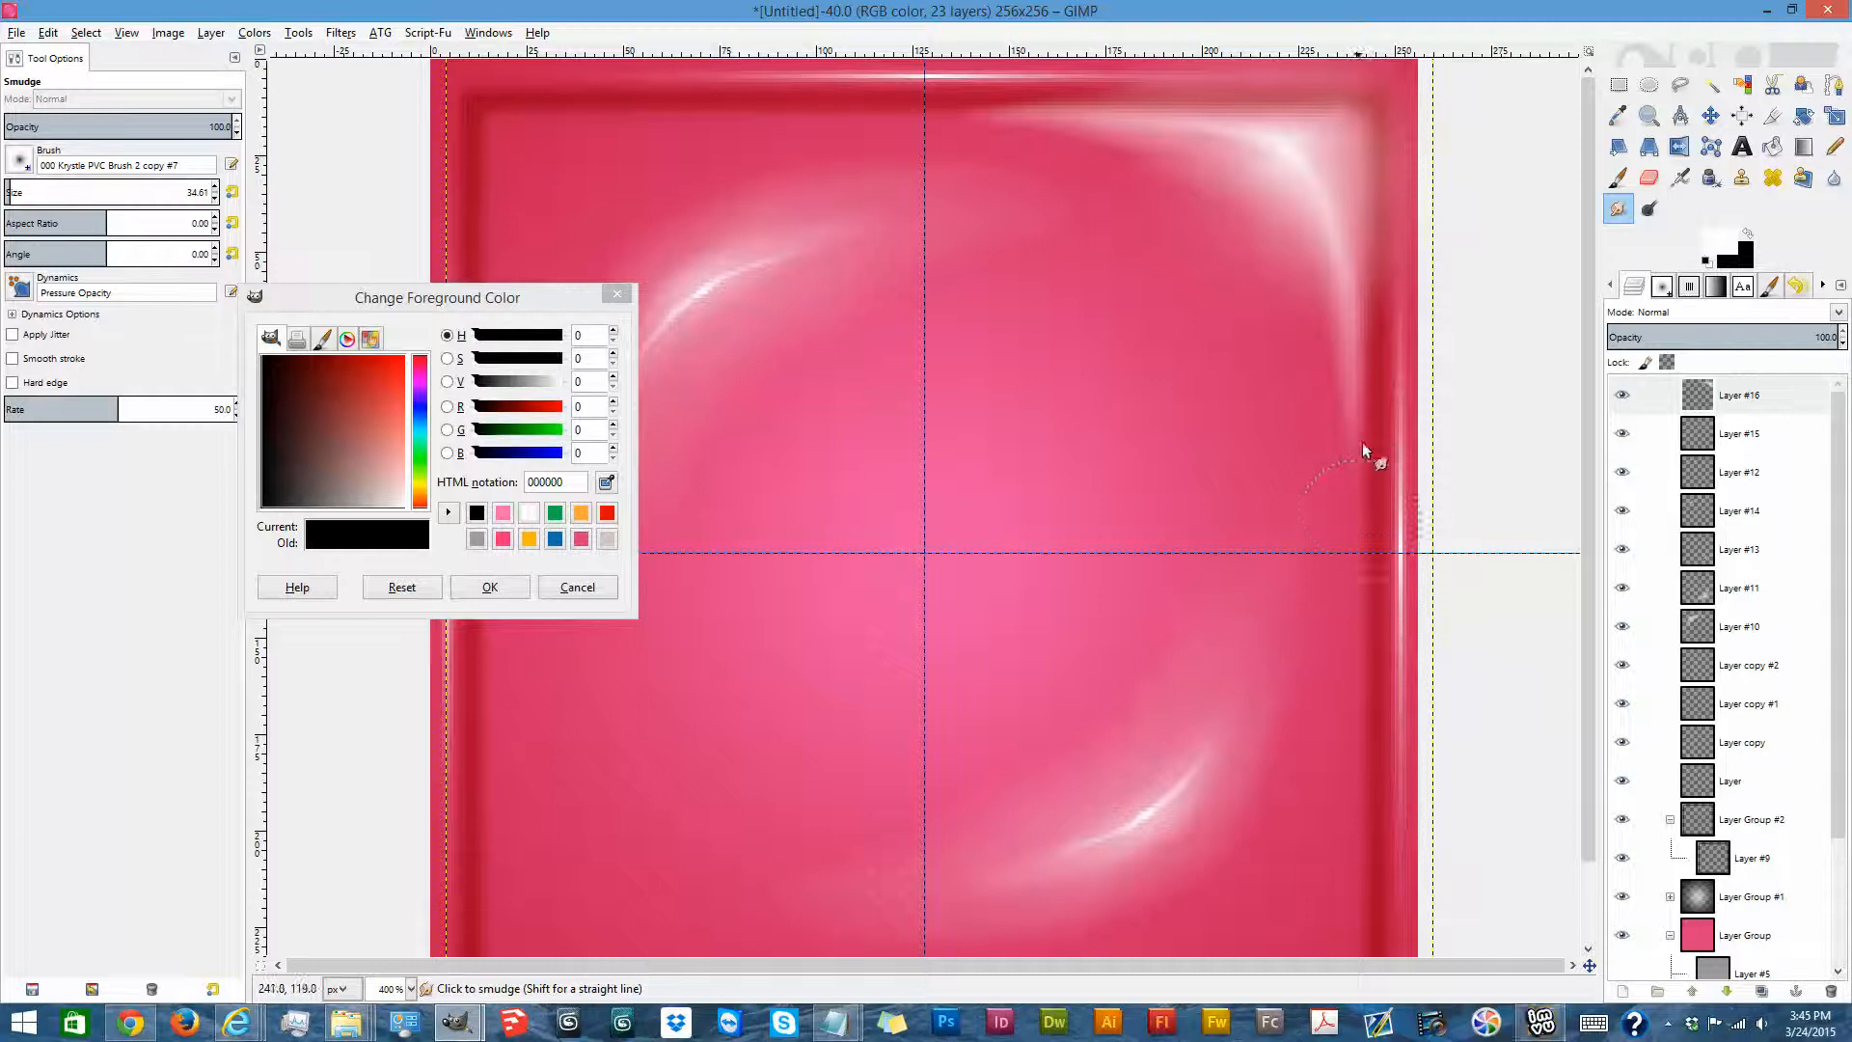
Fit the corner highlight's layer to the image size and smudge its right edge downward along the frame.
right_click(1703, 396)
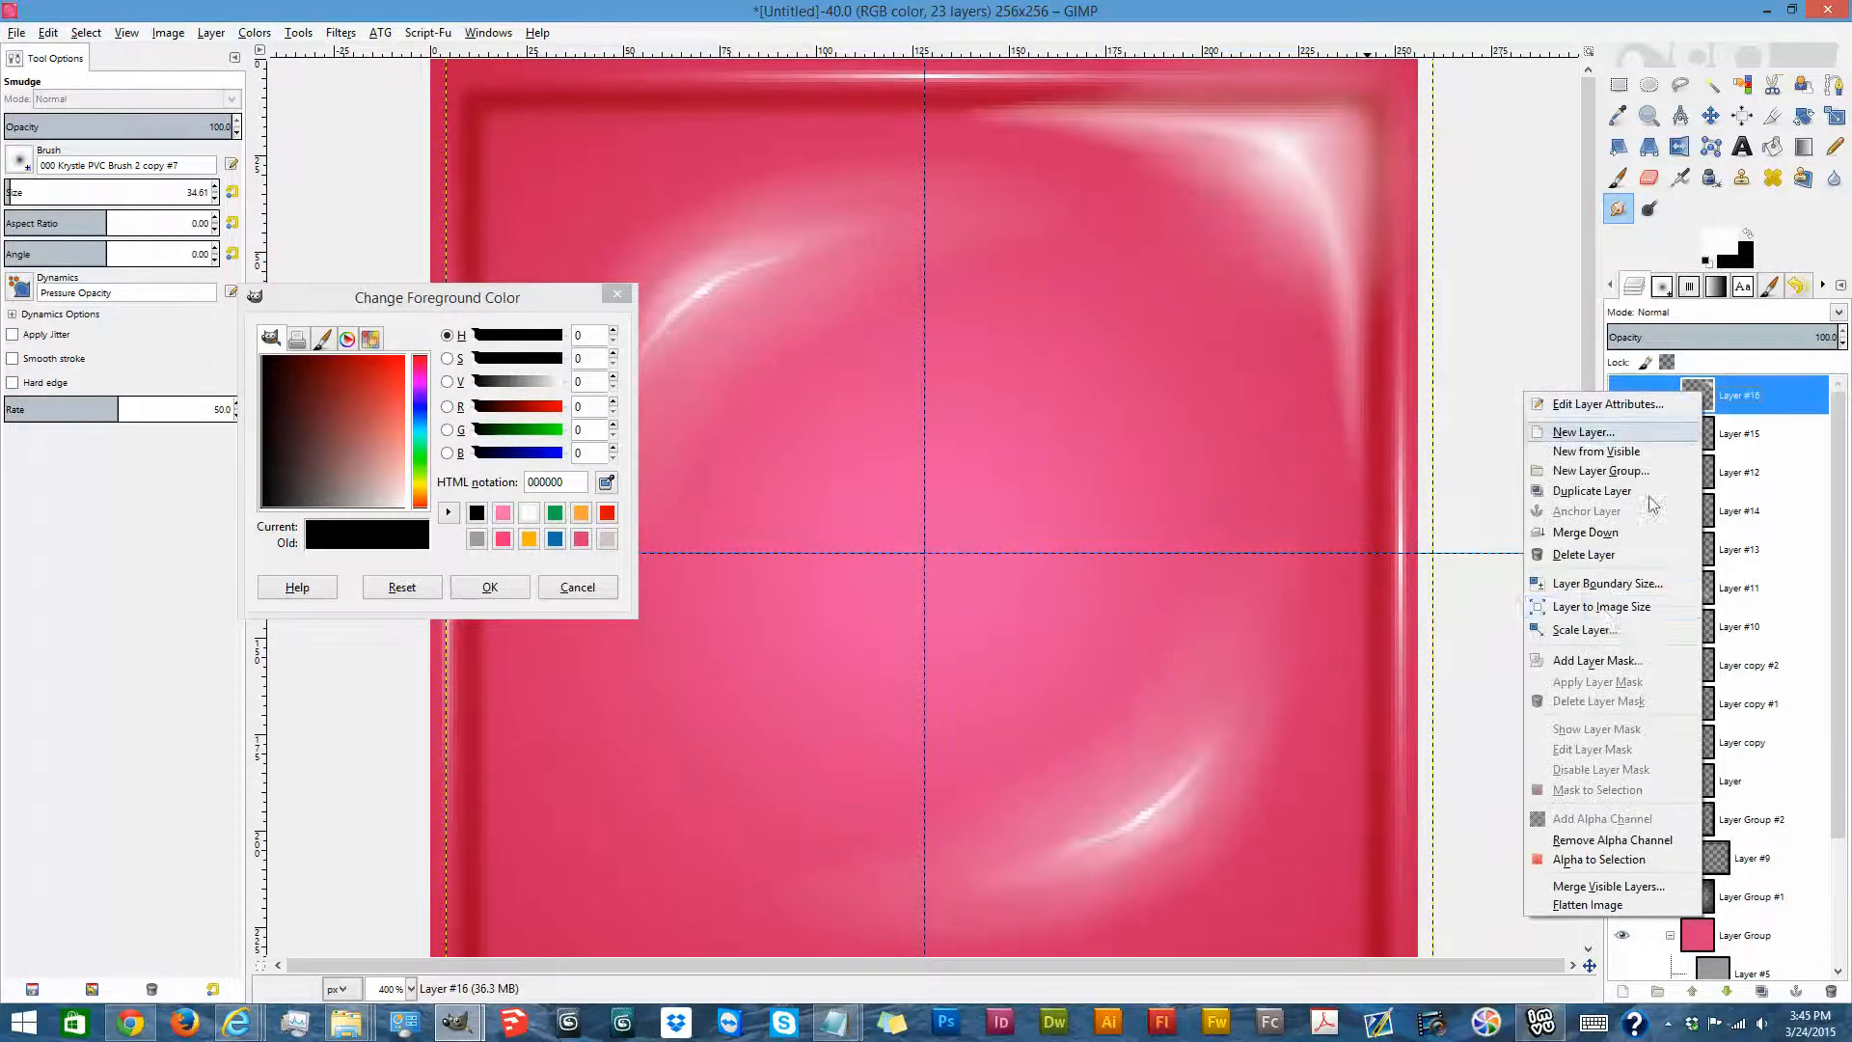
click(1606, 607)
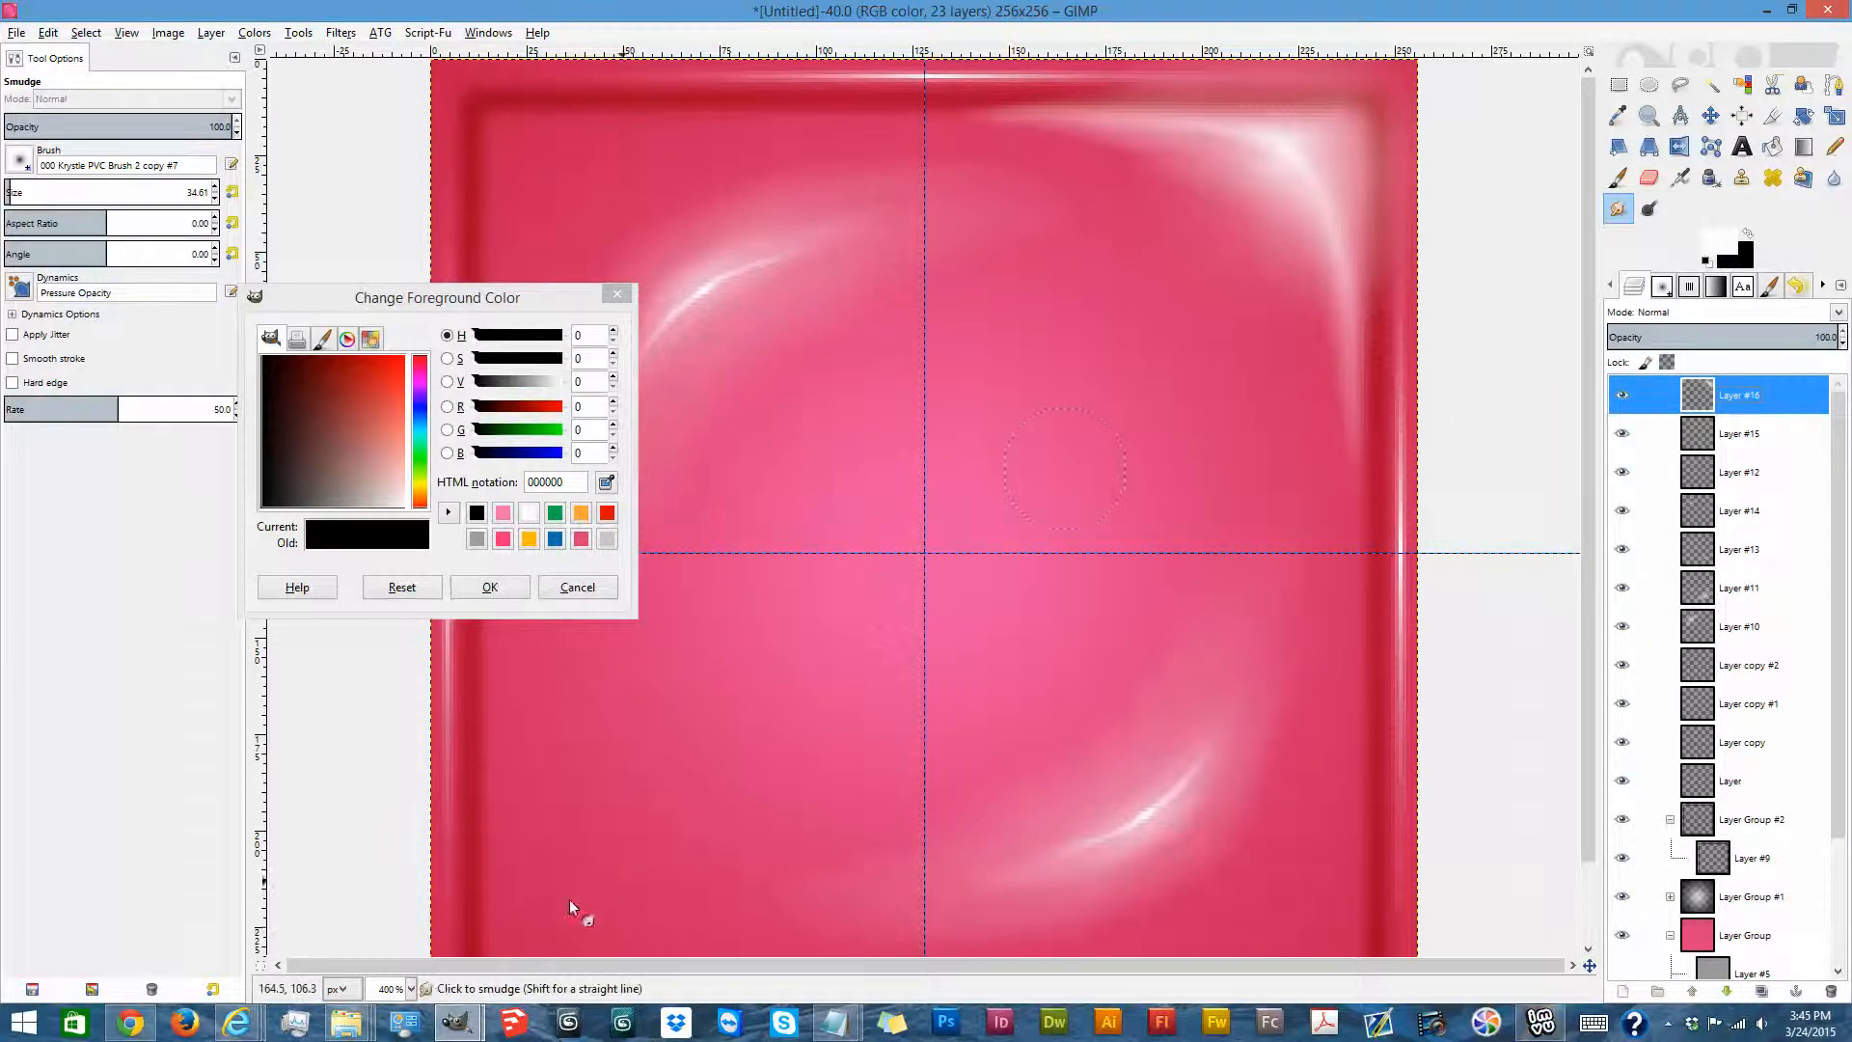
click(412, 988)
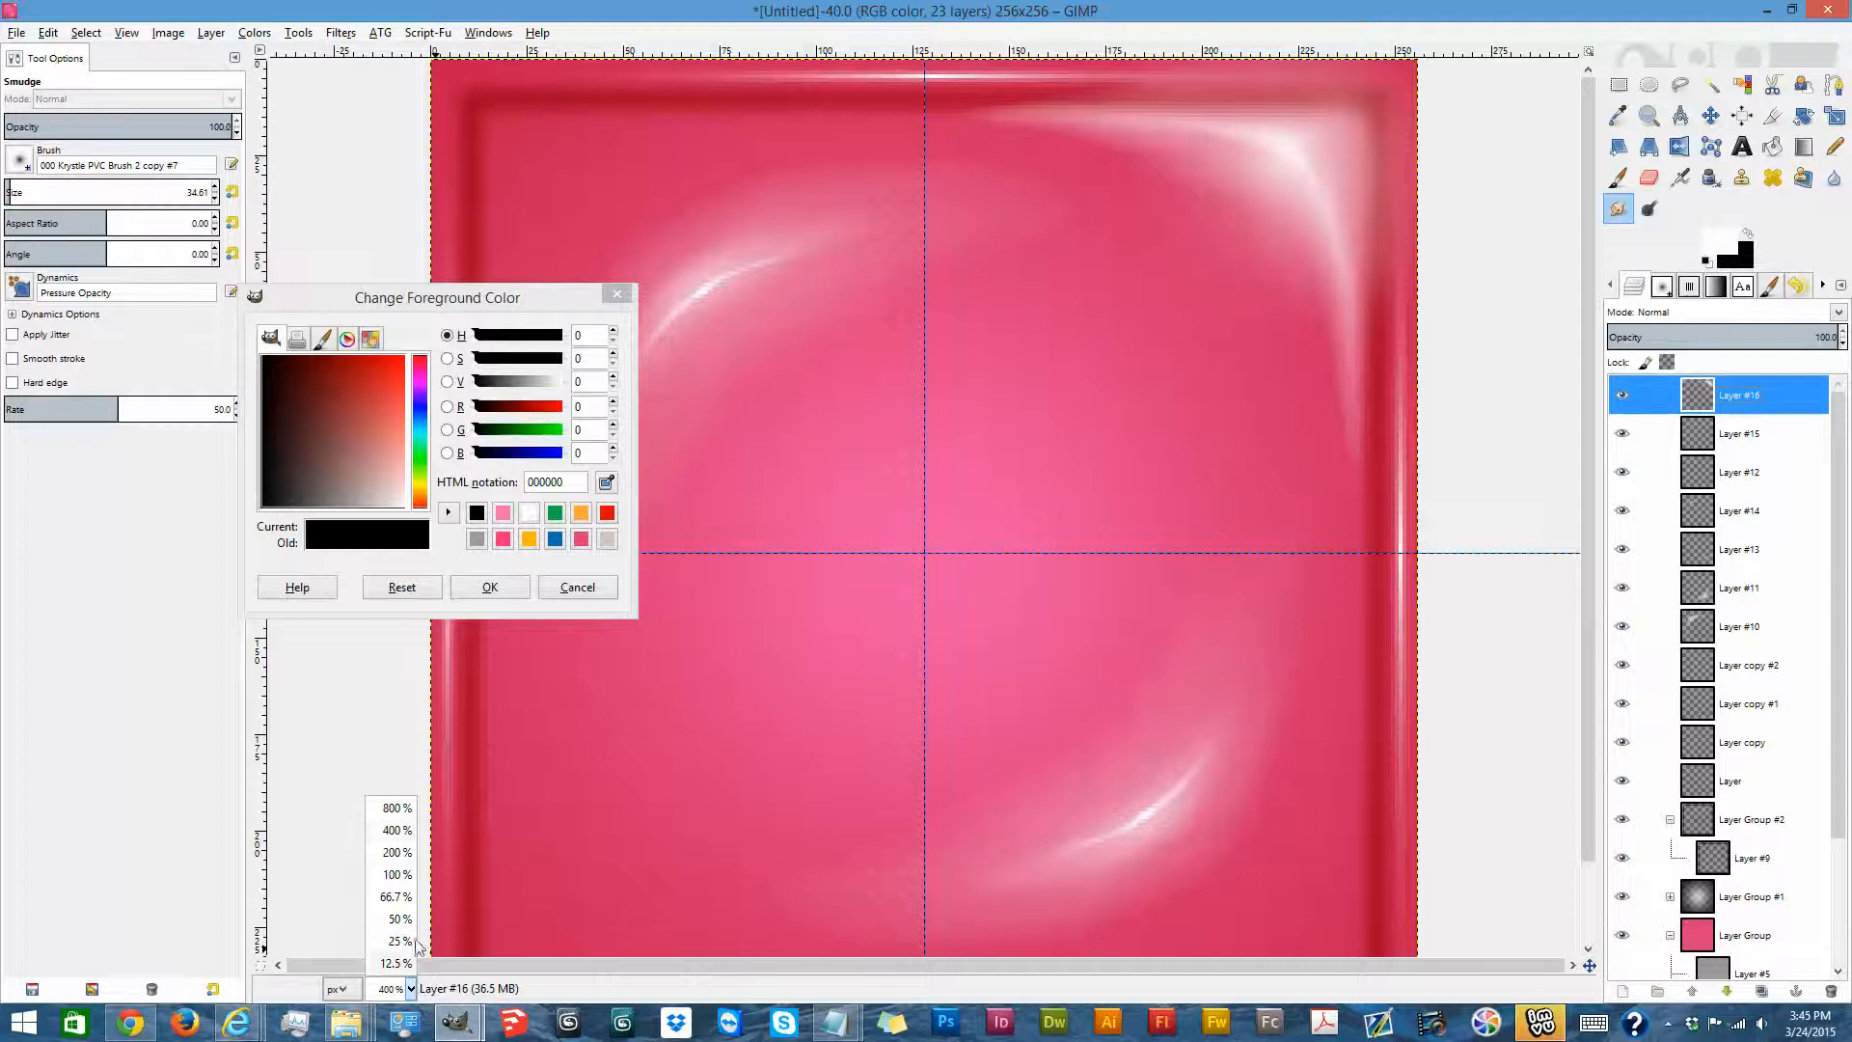
click(396, 854)
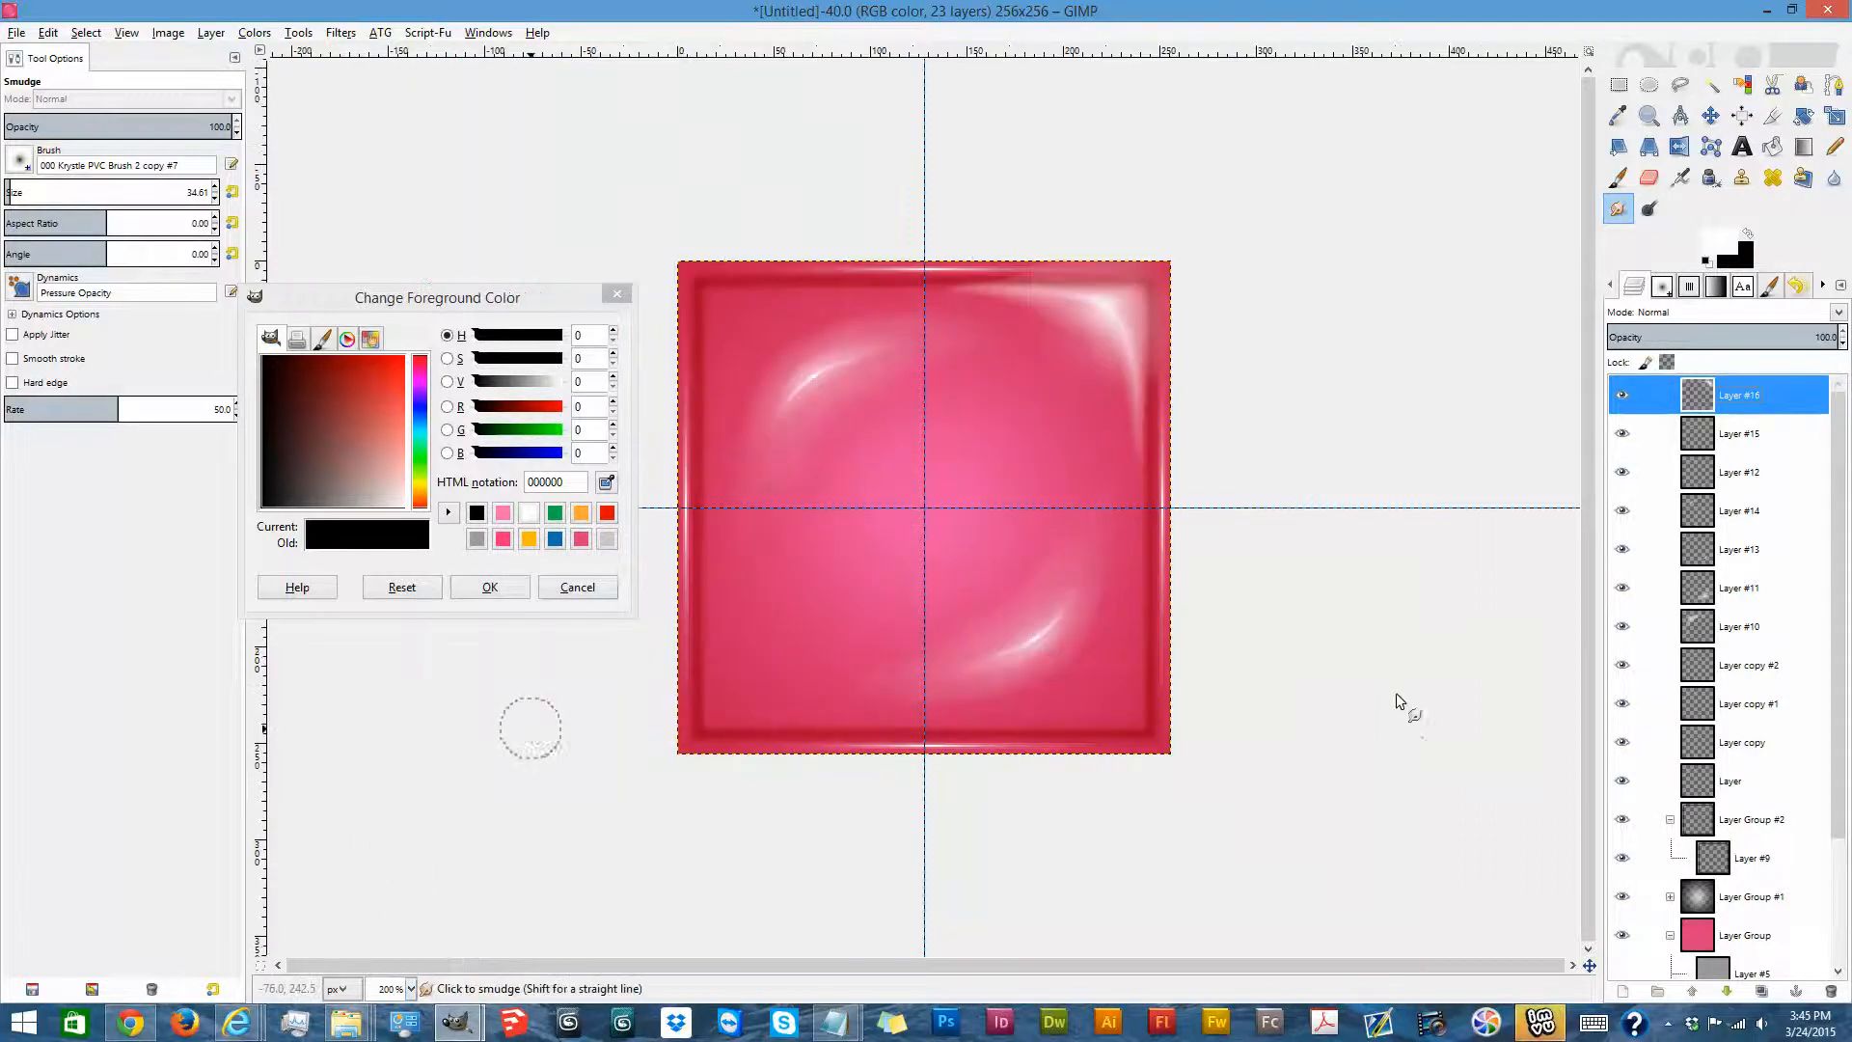
drag(1154, 337, 1154, 369)
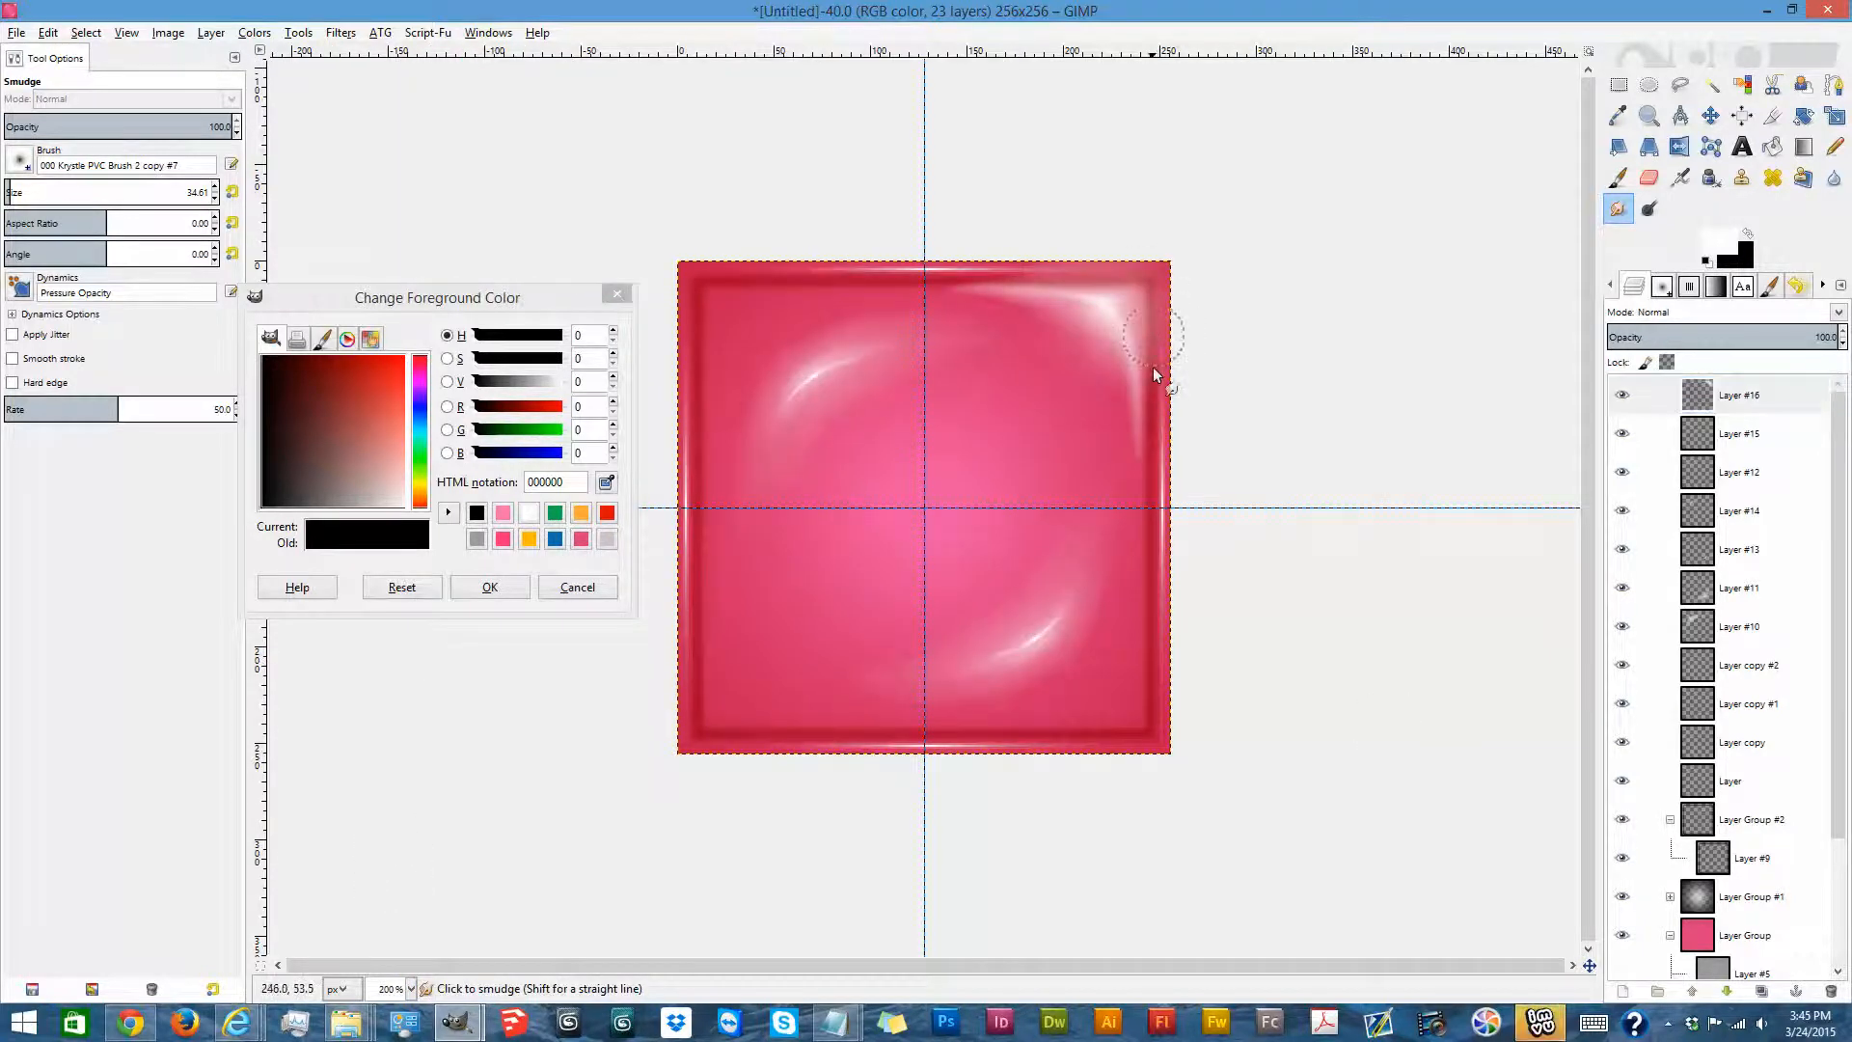
Set the Eraser size to 141.05 and toggle the corner highlight layer's visibility off and on to check it.
click(1648, 178)
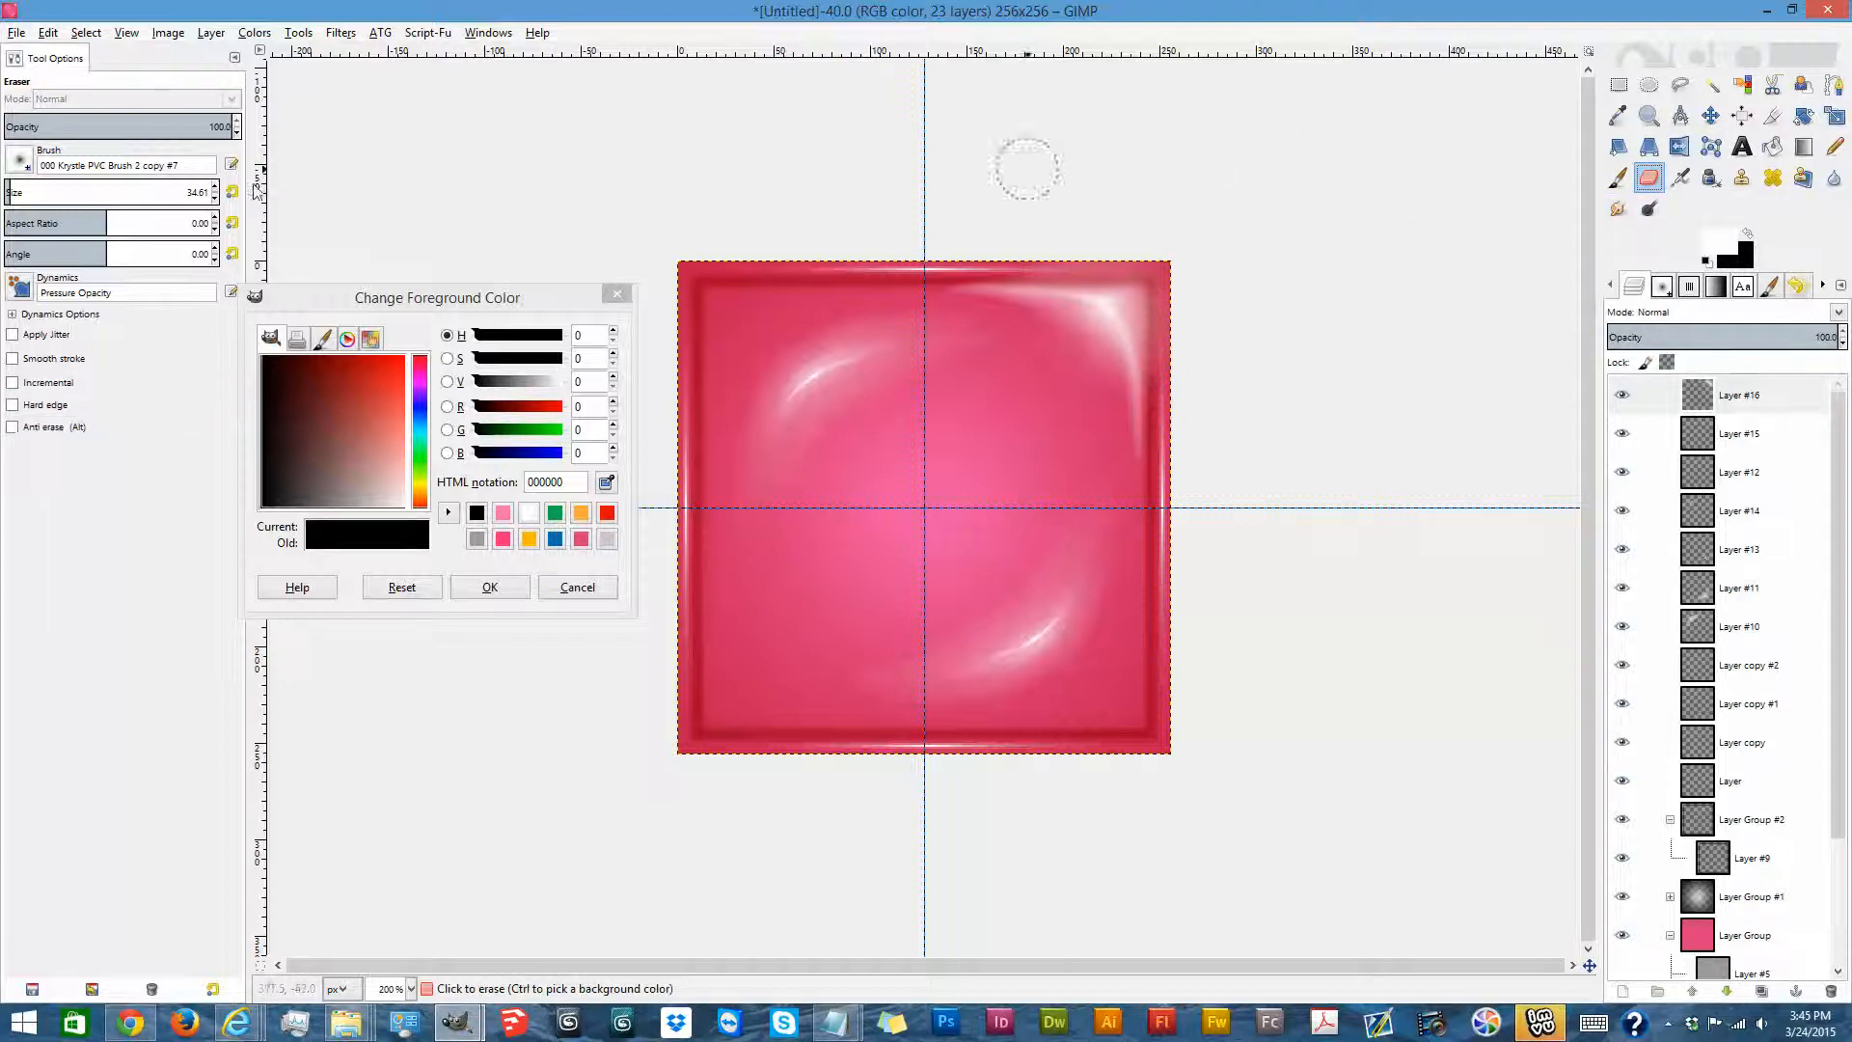
drag(67, 189, 35, 193)
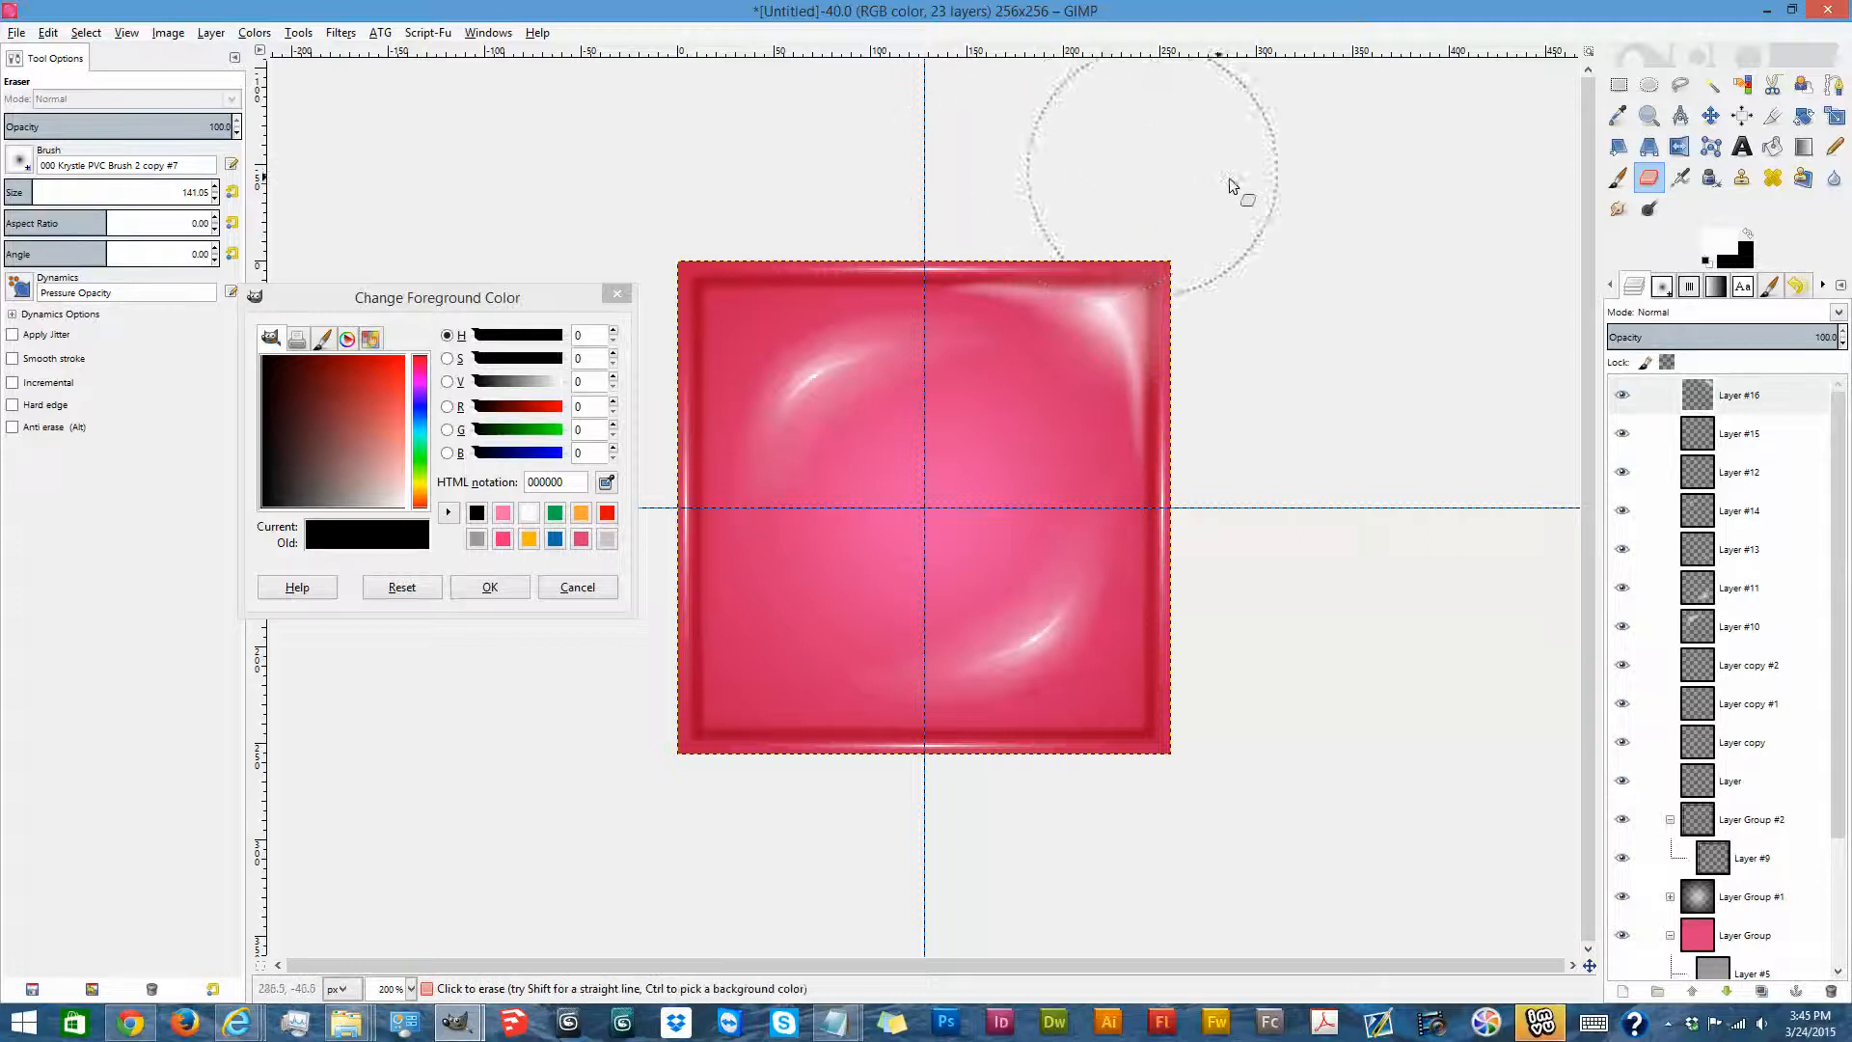
key(ctrl)
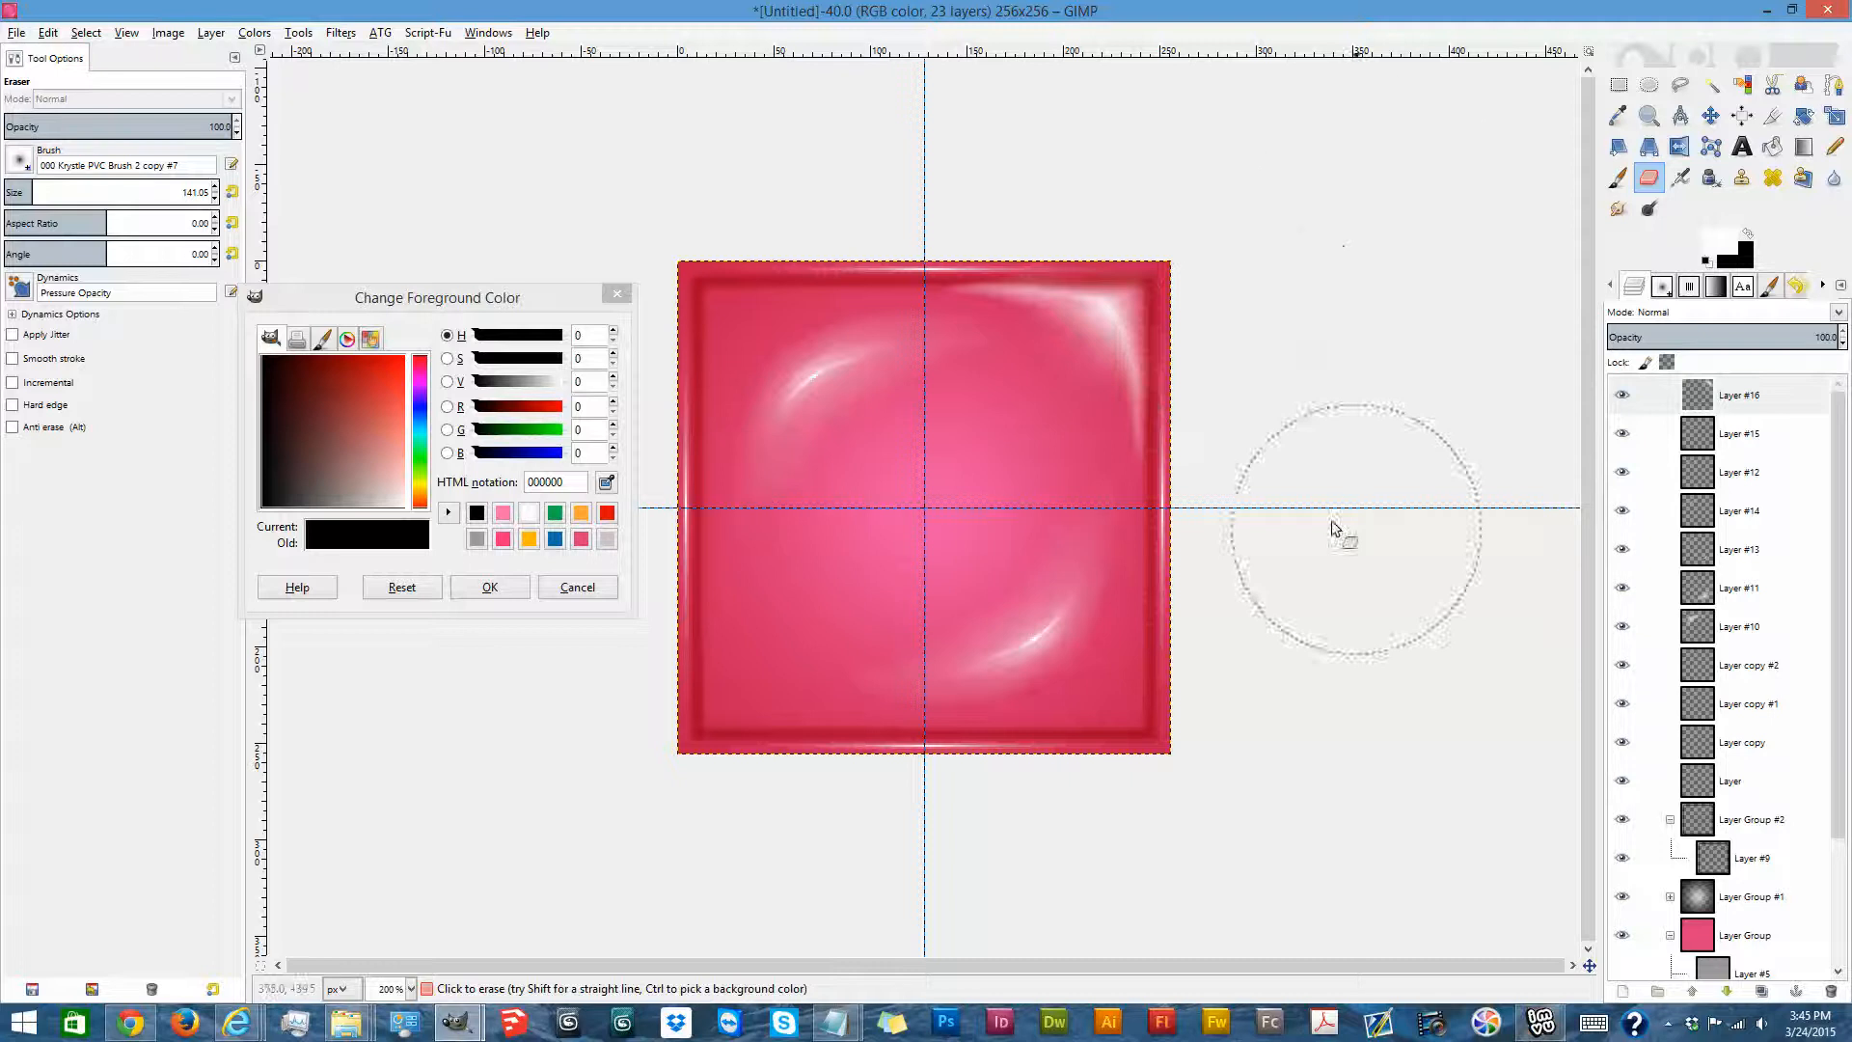
click(1625, 395)
click(1627, 394)
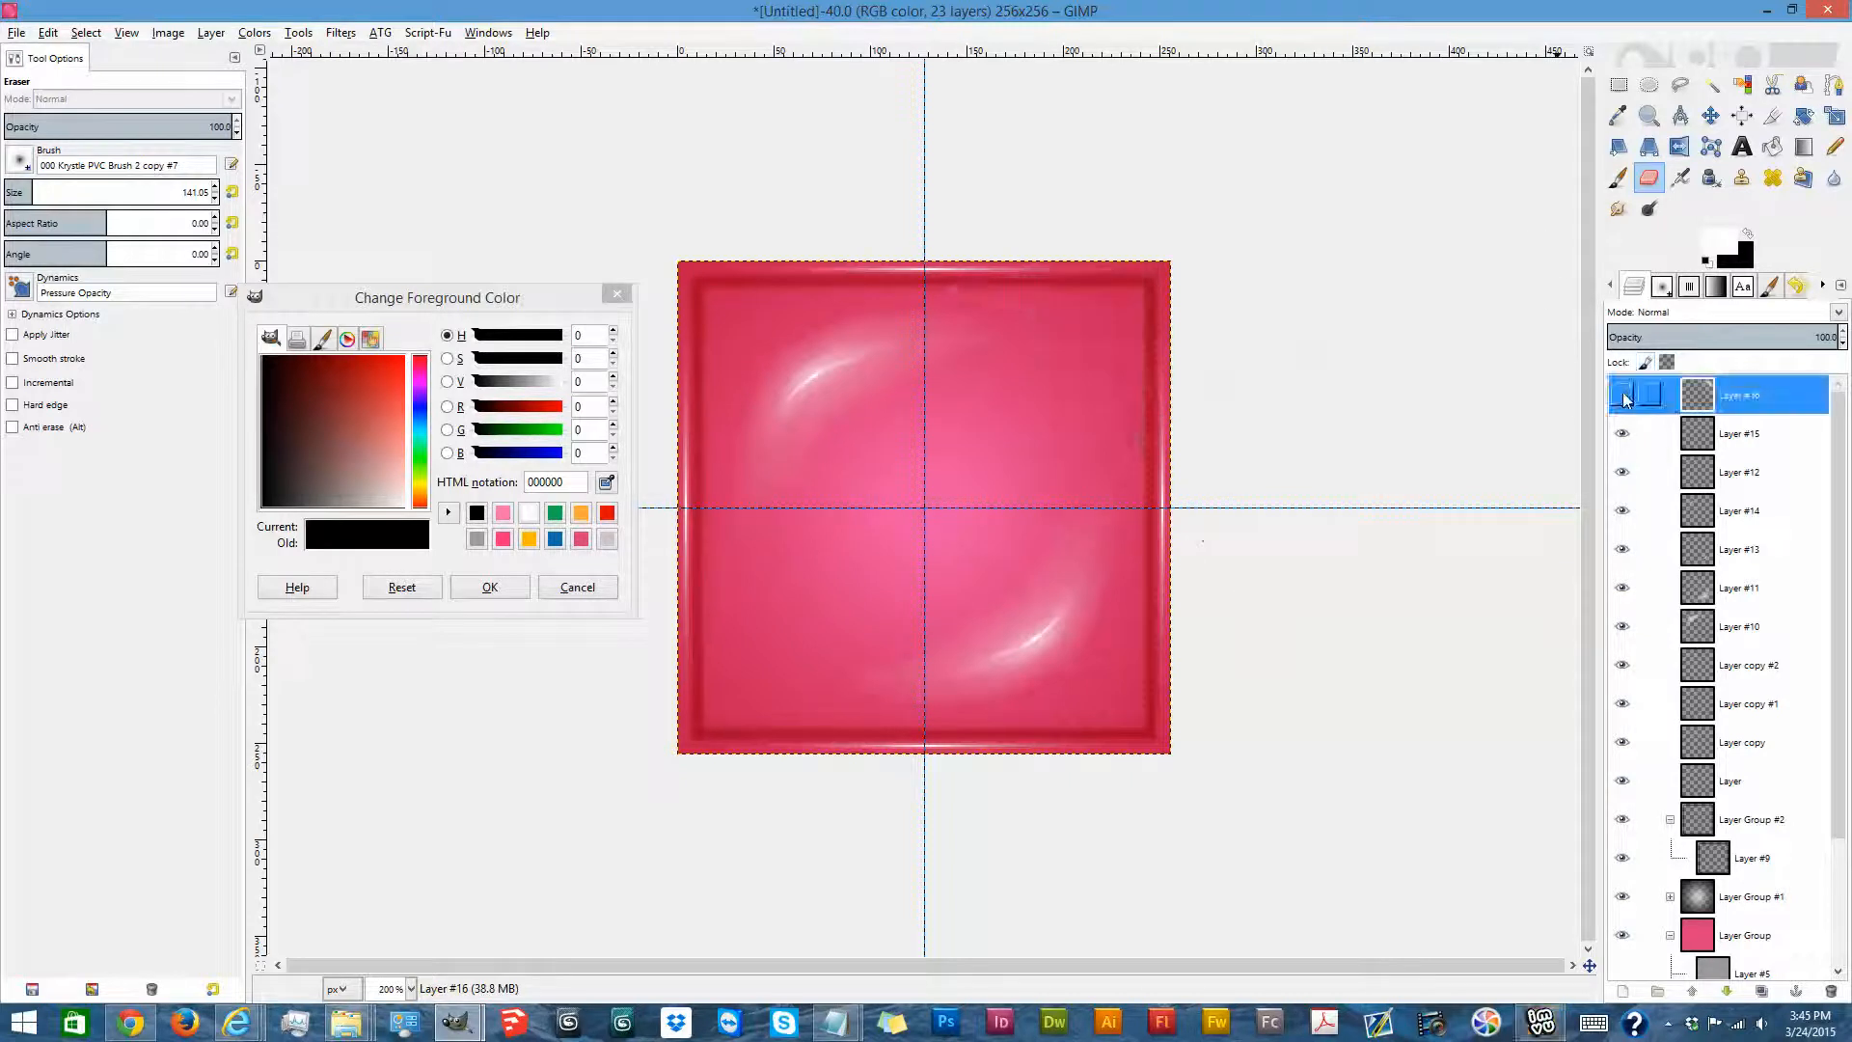
Try mirroring the corner highlight into the other three corners, using duplicates flipped horizontally, vertically and horizontally in turn.
click(1761, 992)
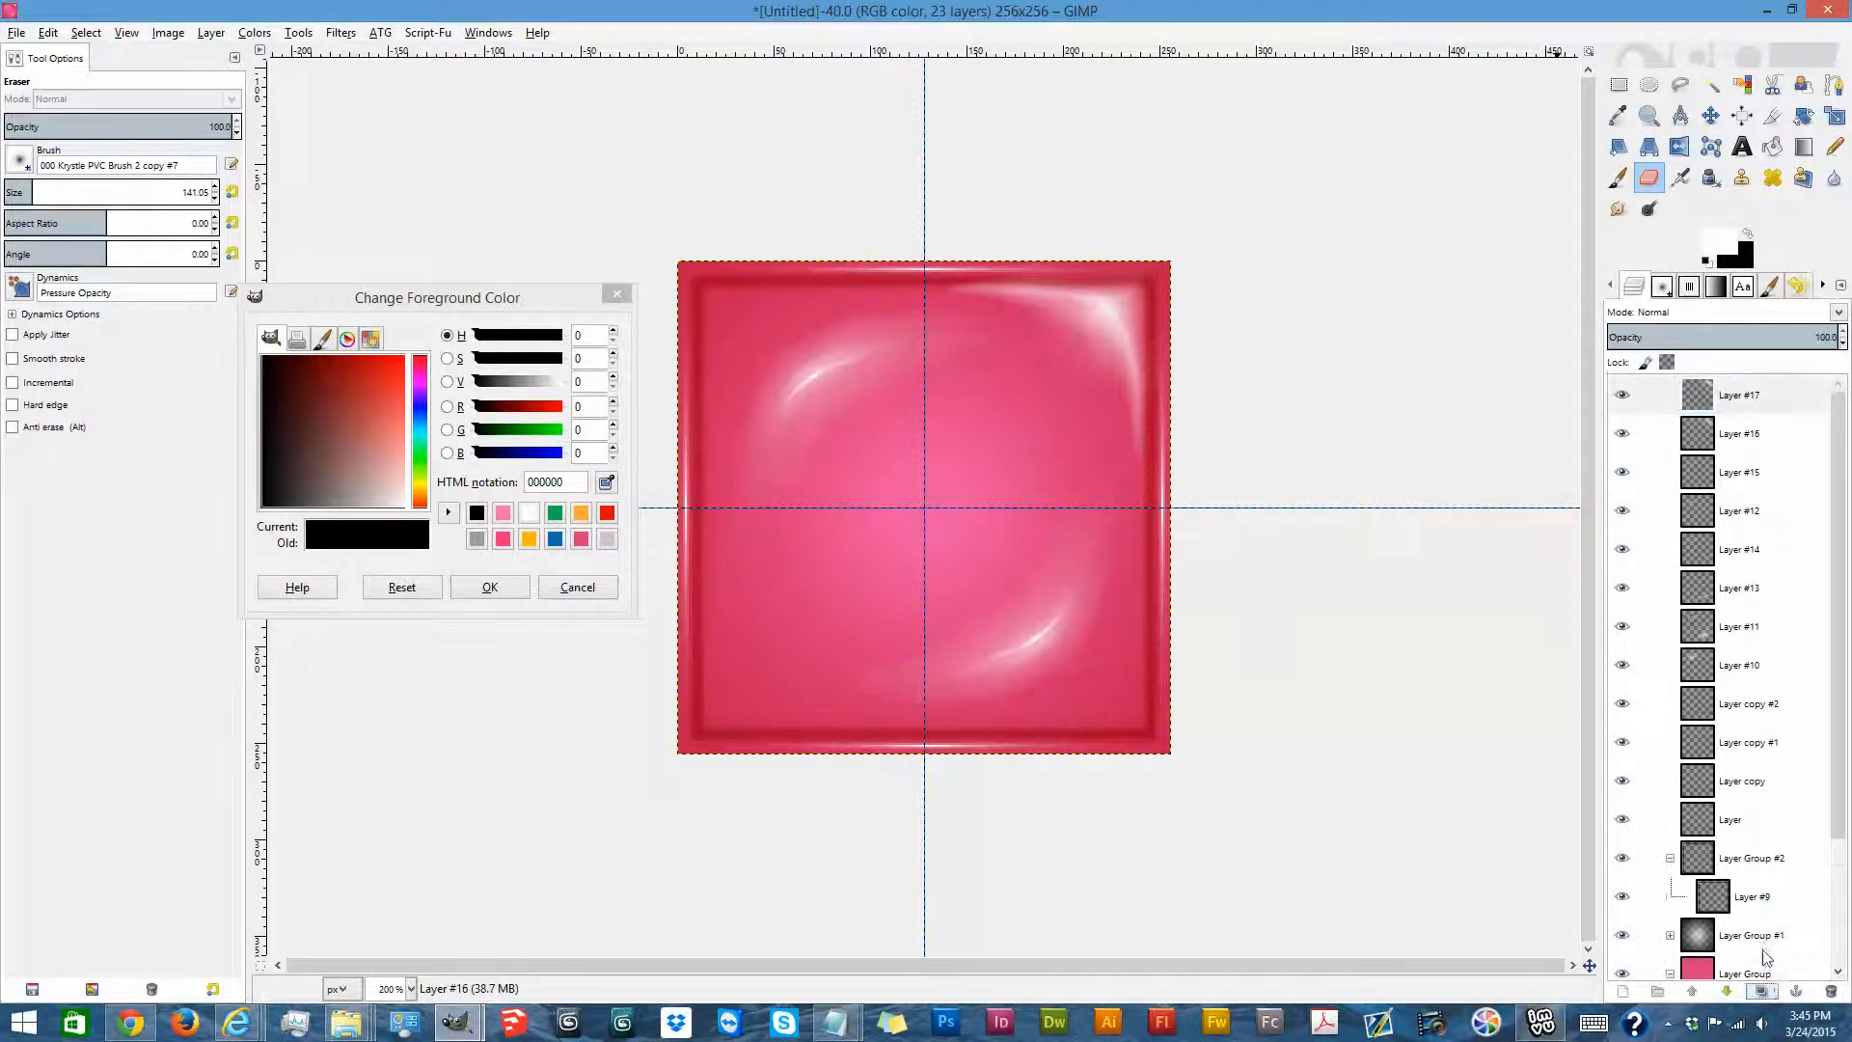
click(1679, 150)
click(1389, 231)
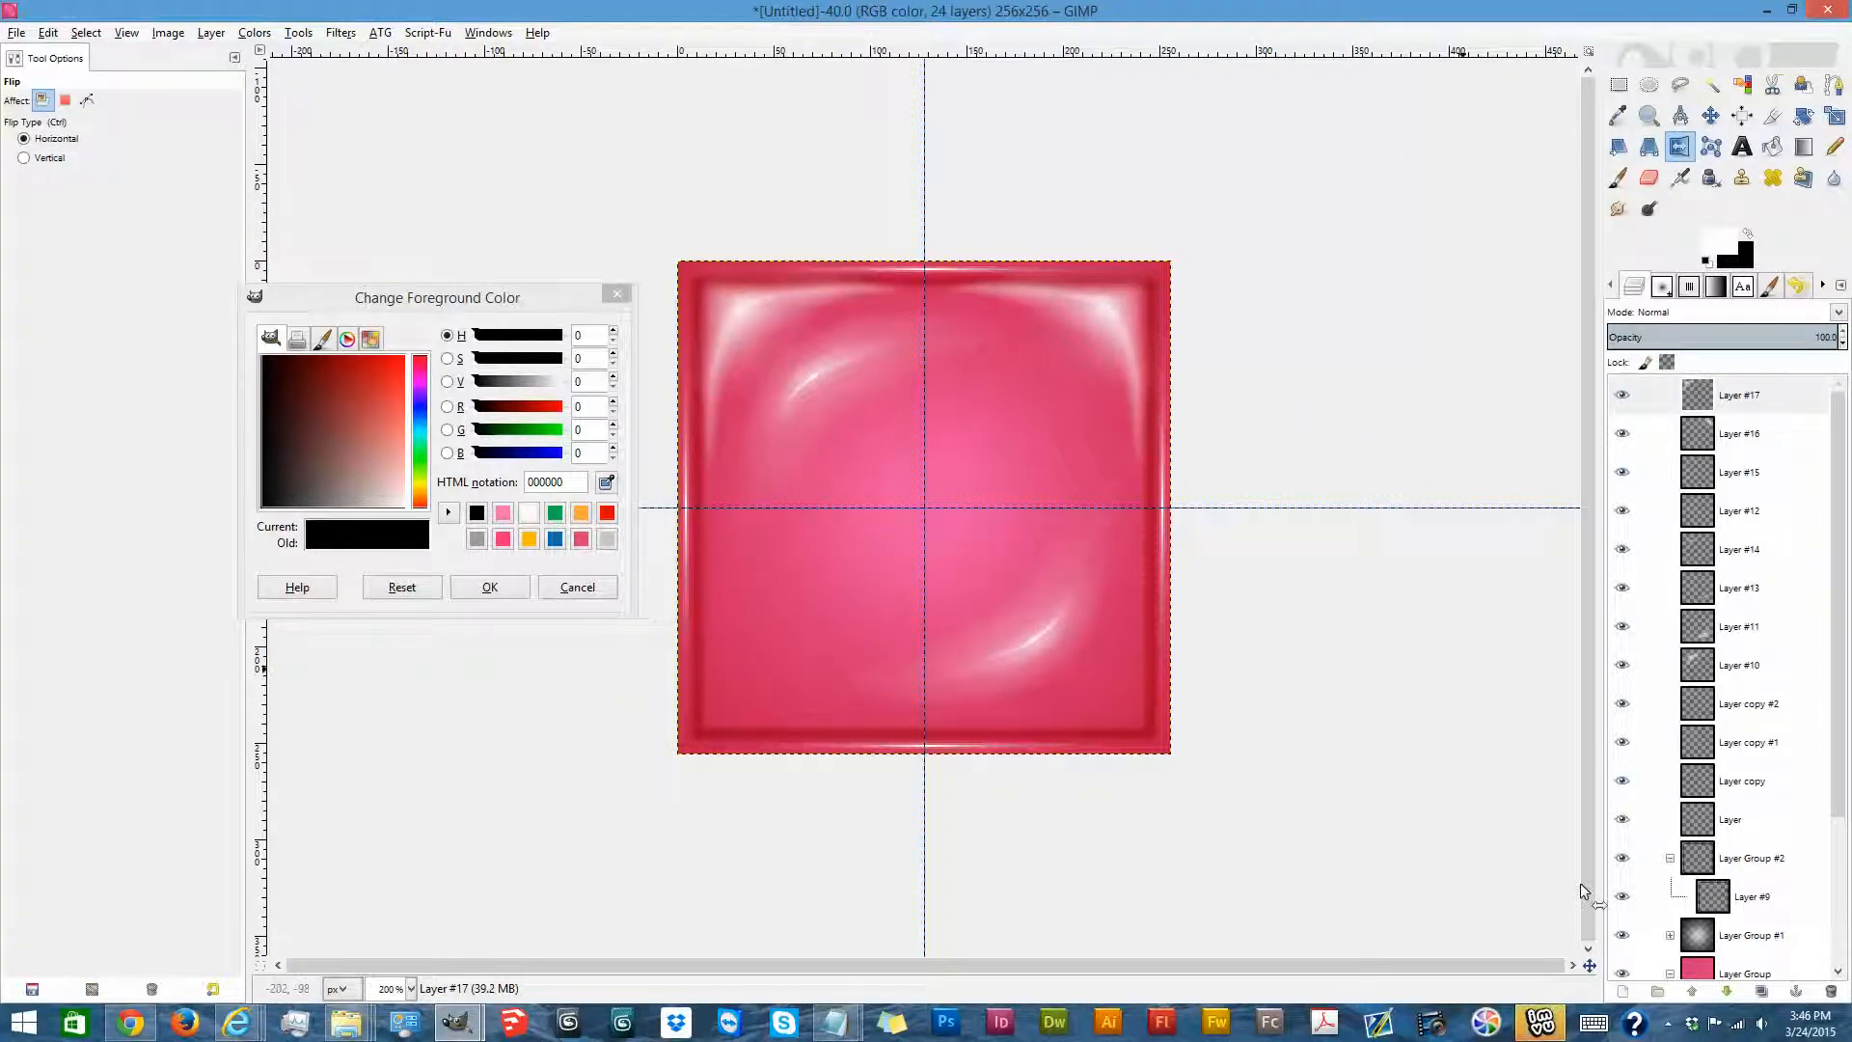
click(1765, 992)
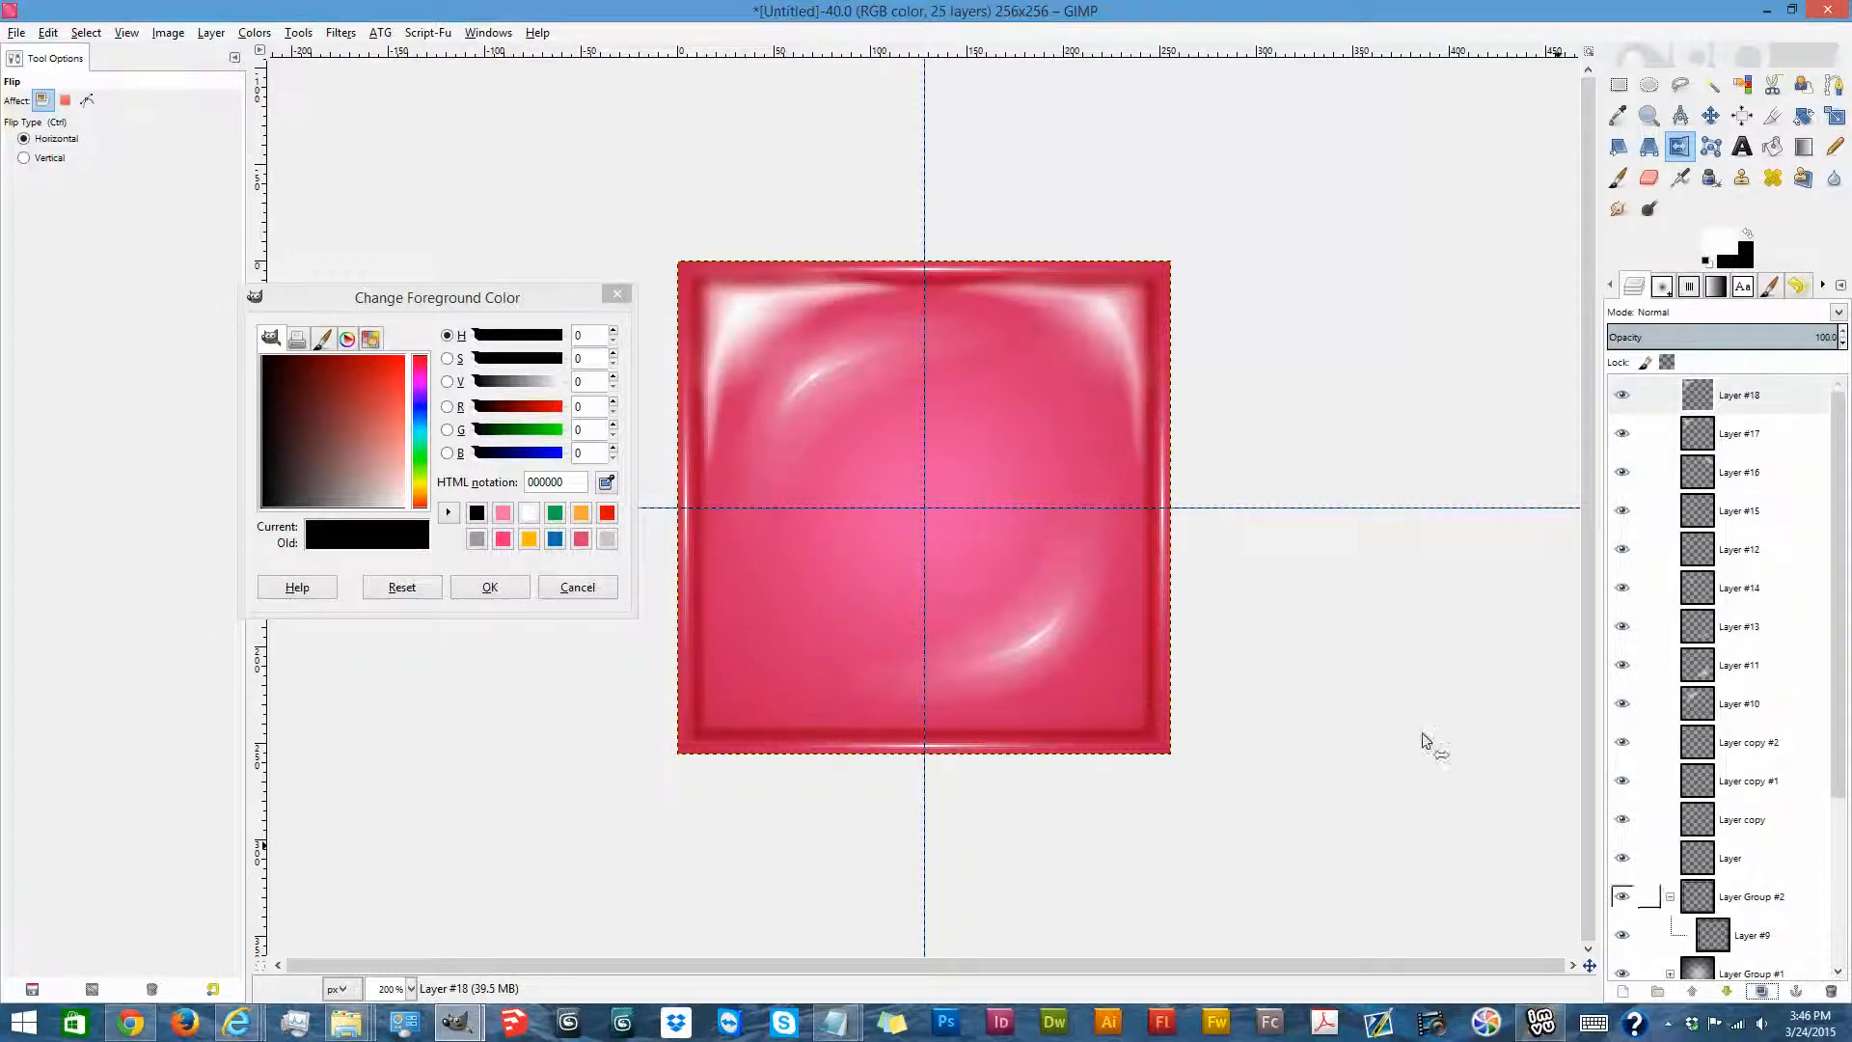
click(546, 169)
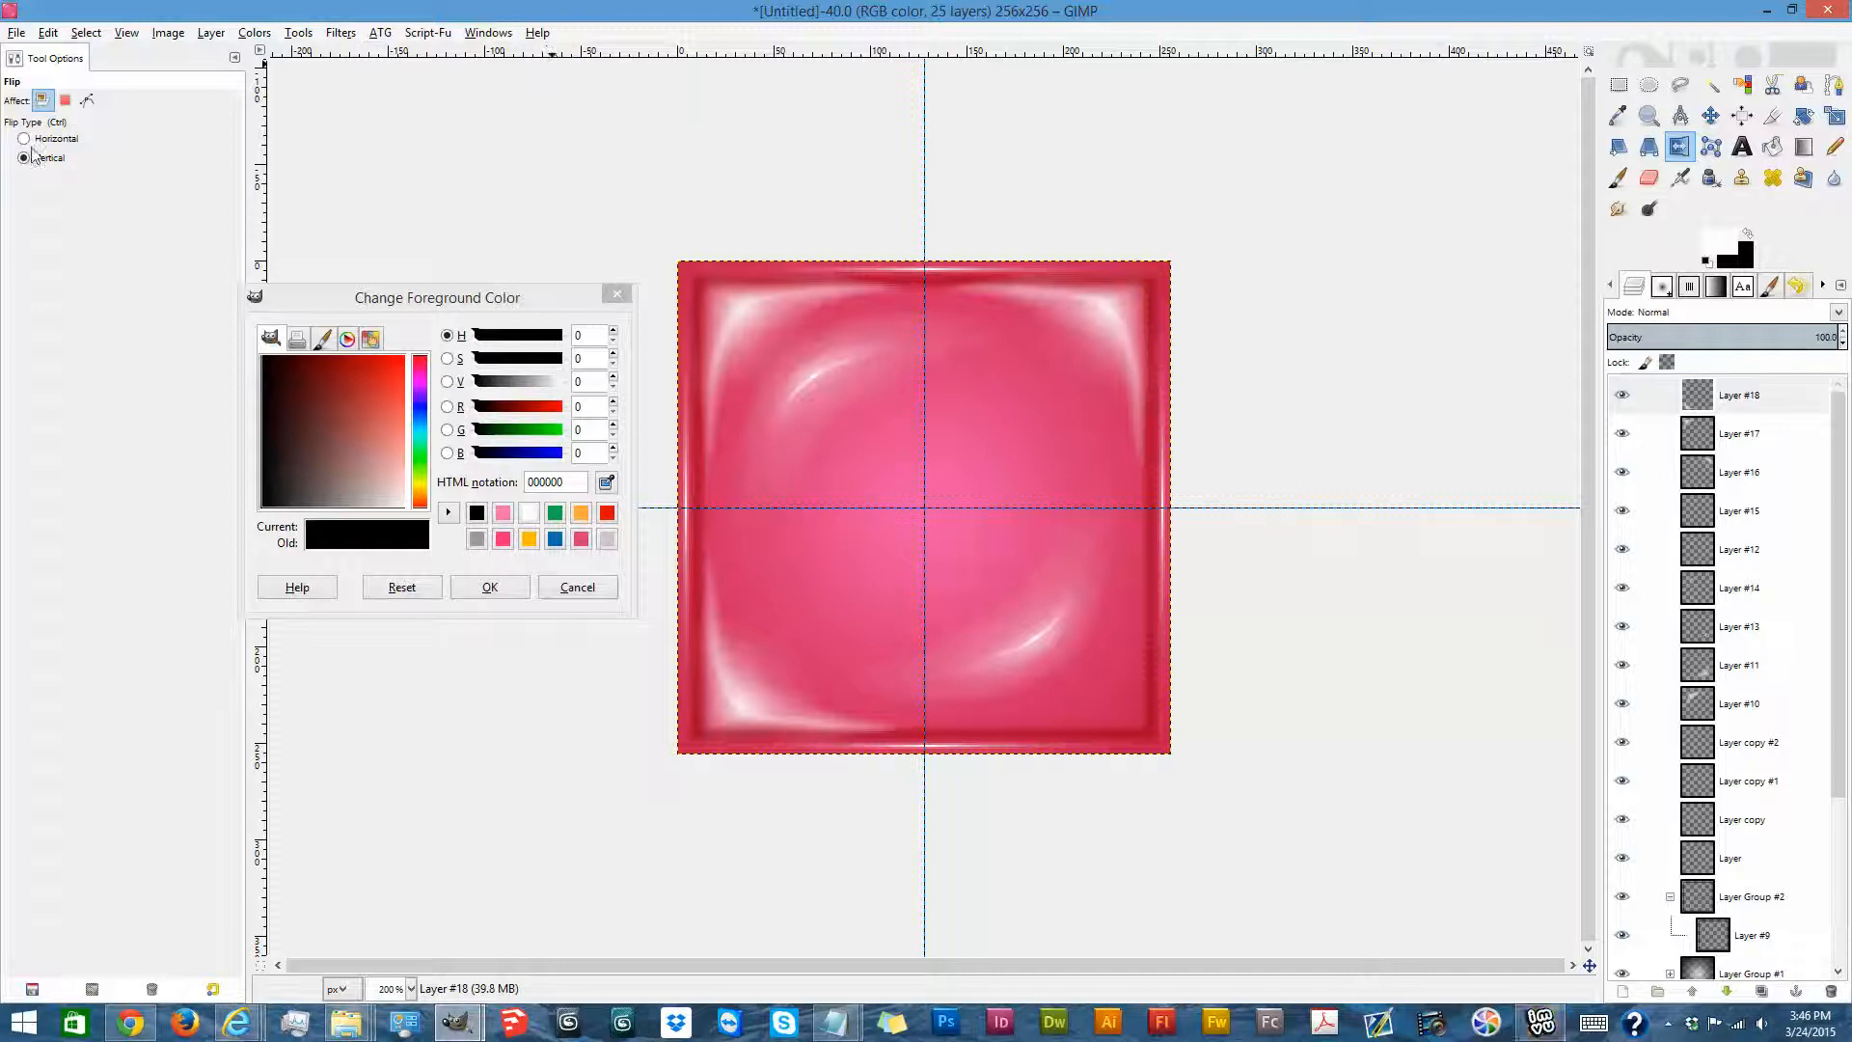
click(1761, 992)
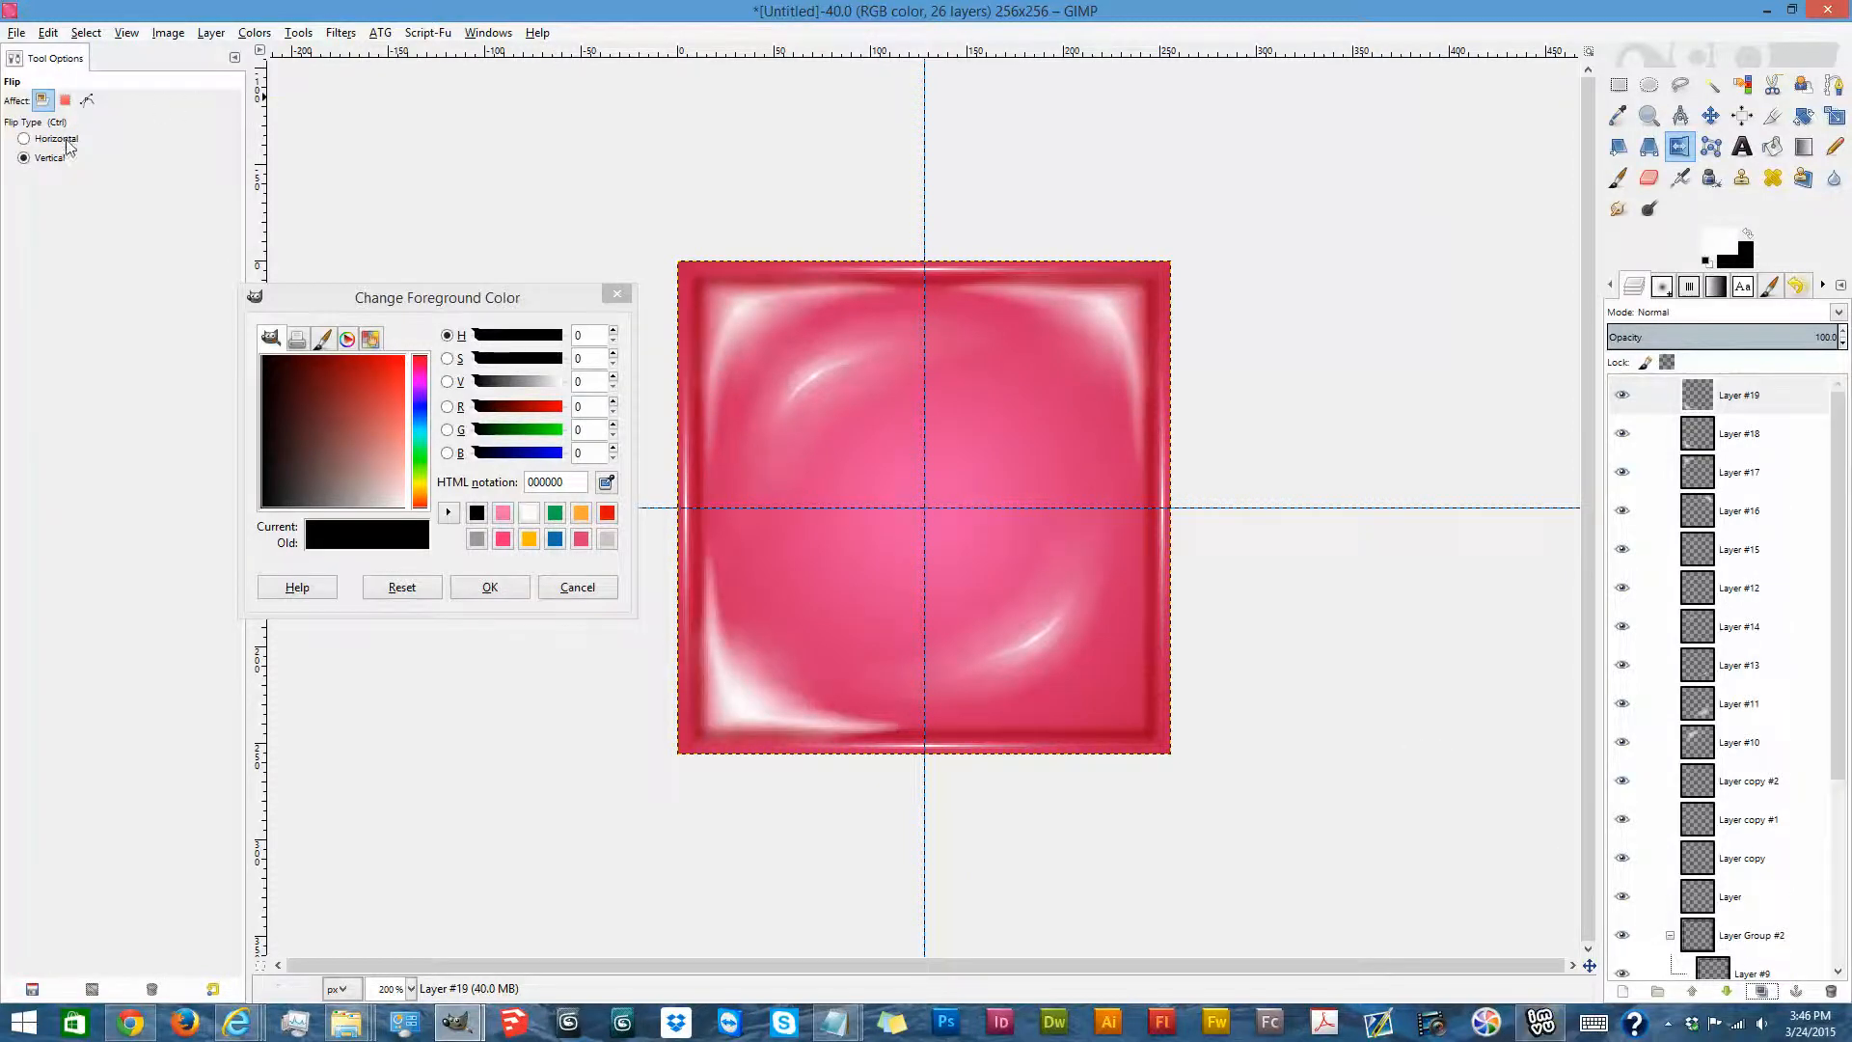
click(547, 131)
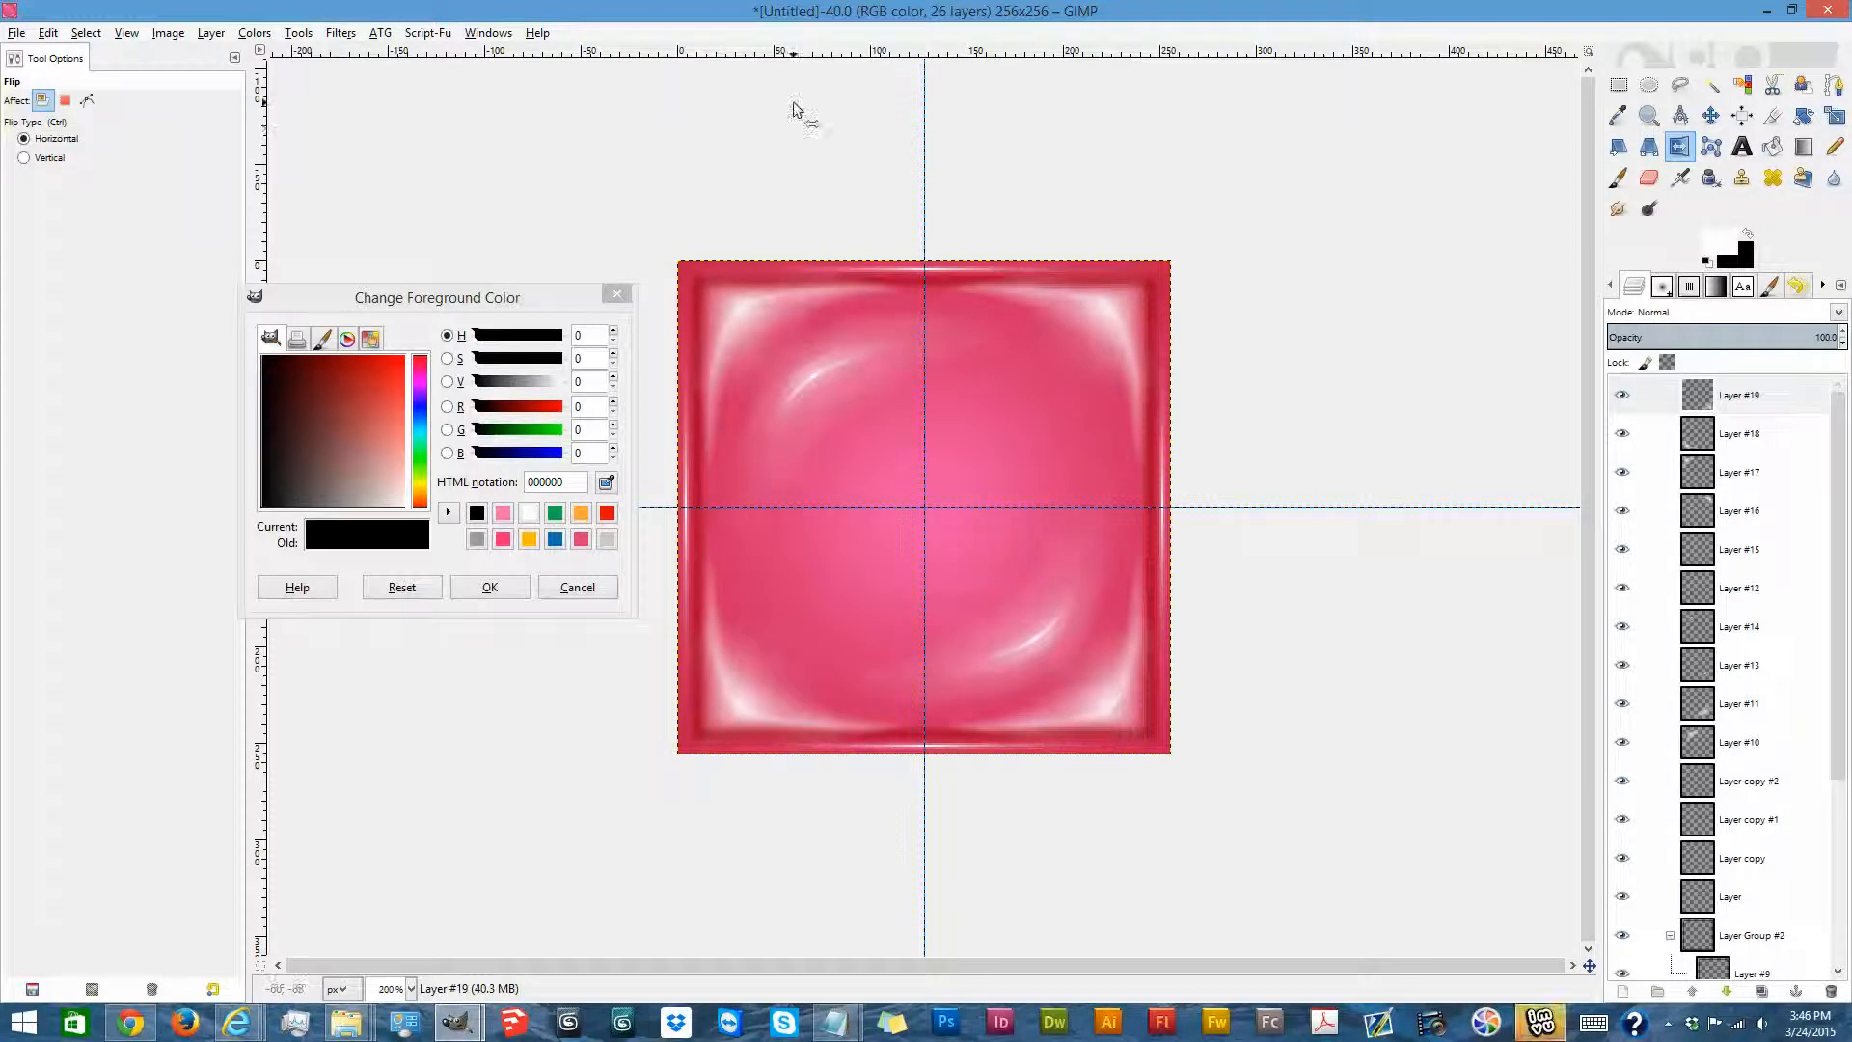
View the image at 100% and undo the three duplicated and flipped corner highlights.
click(410, 988)
click(397, 874)
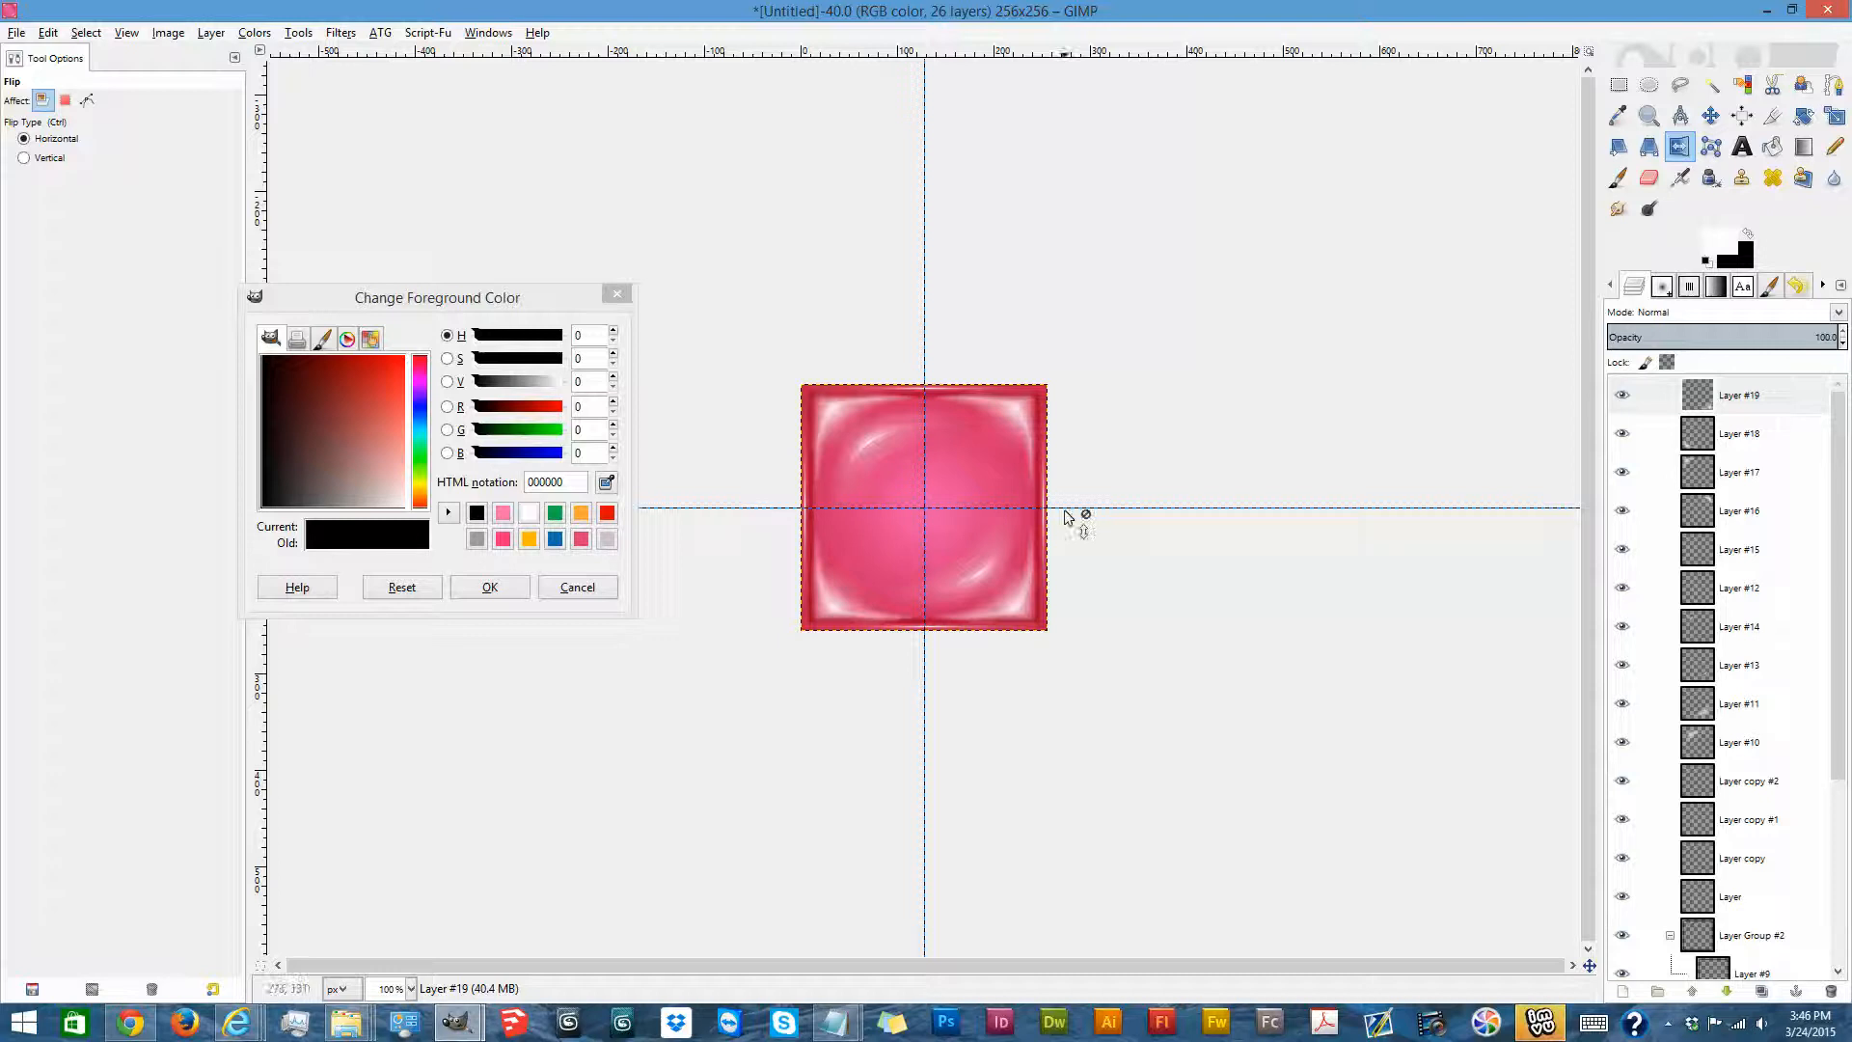
key(ctrl+z)
key(ctrl+z)
key(ctrl+z)
key(ctrl+z)
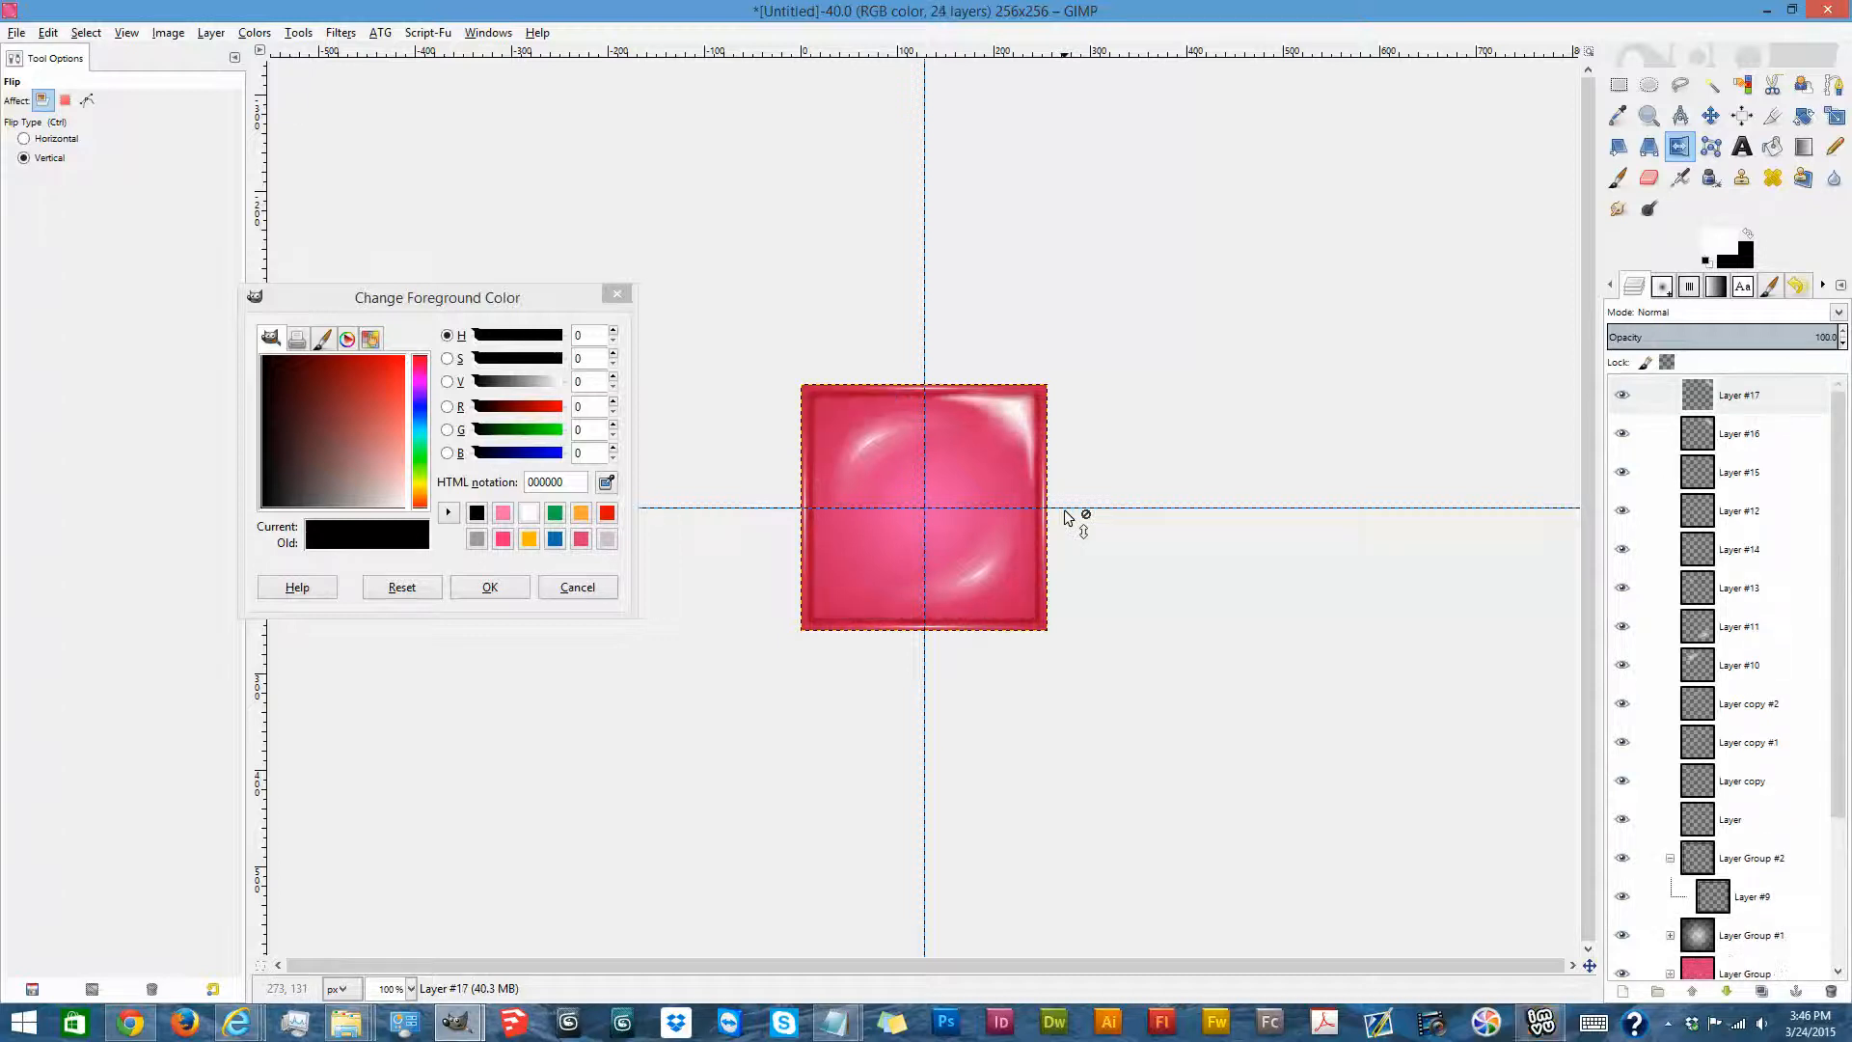
key(ctrl+z)
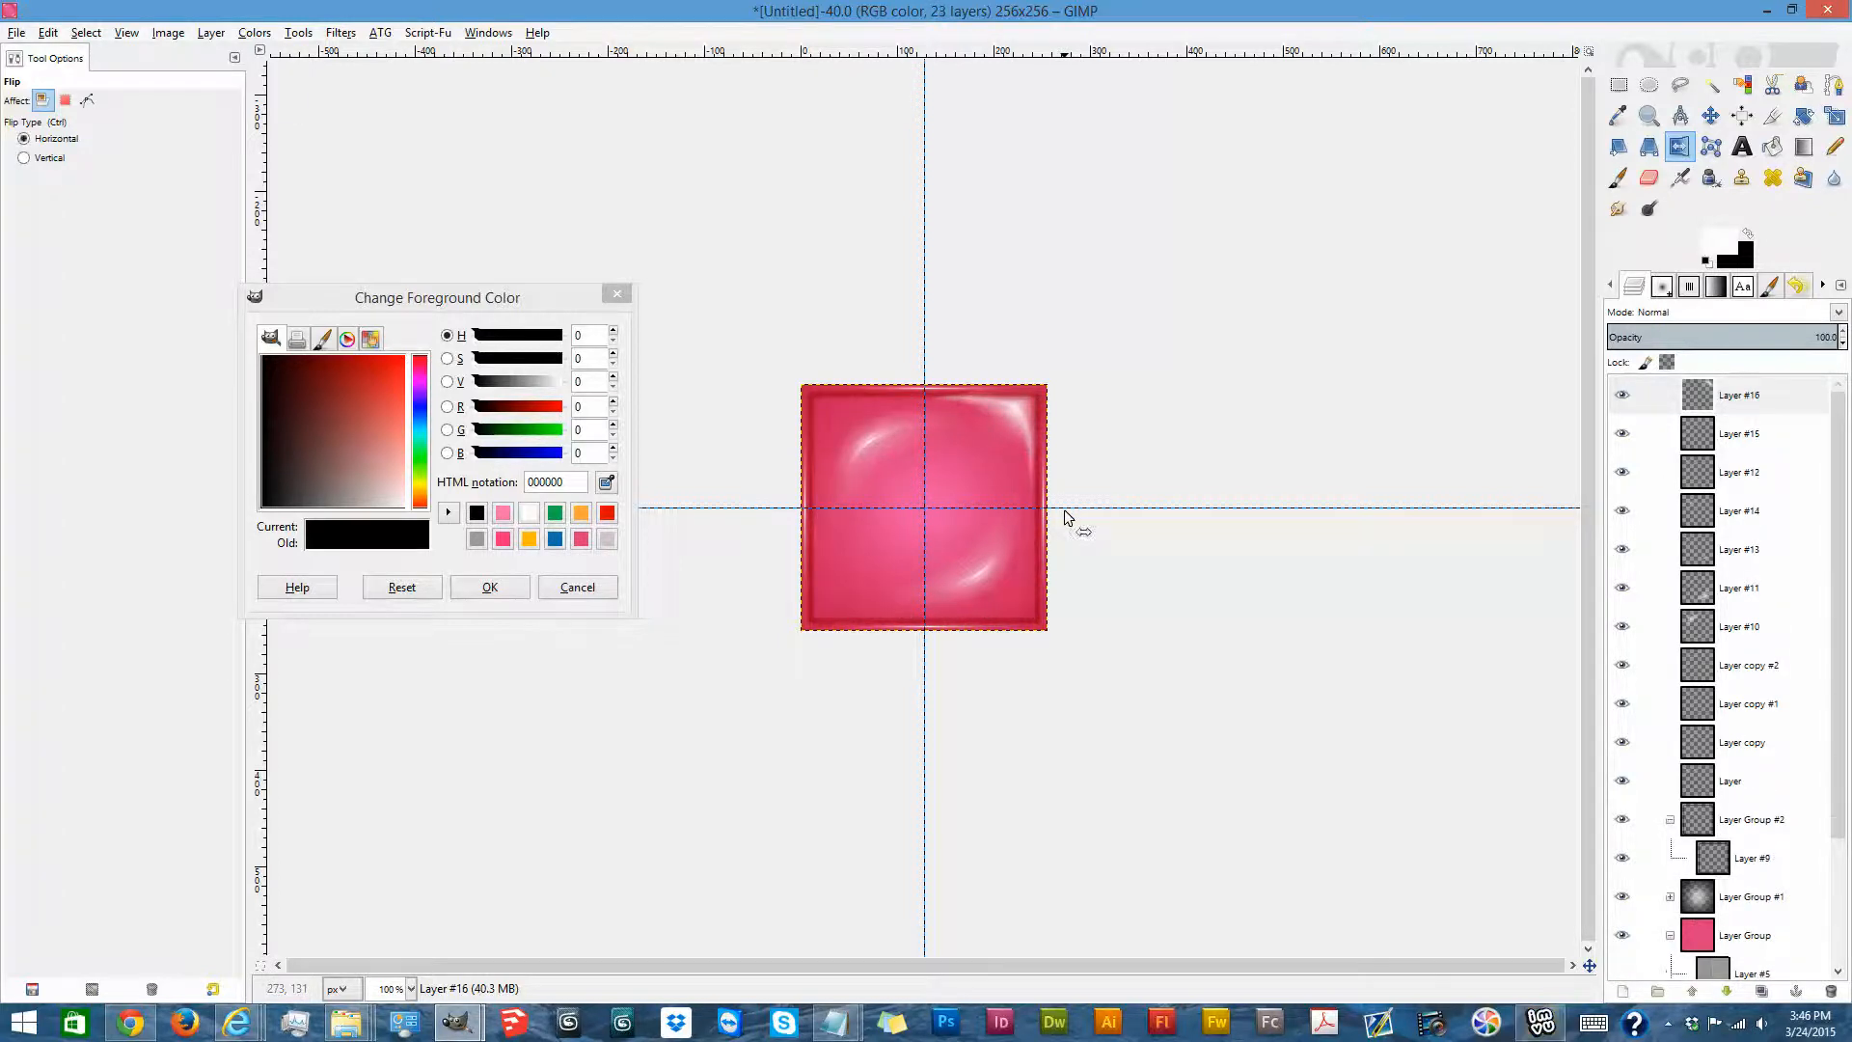
Fill the remaining three corners with successive duplicates of the upper-right highlight, flipped horizontally, vertically, and horizontally again.
click(1648, 178)
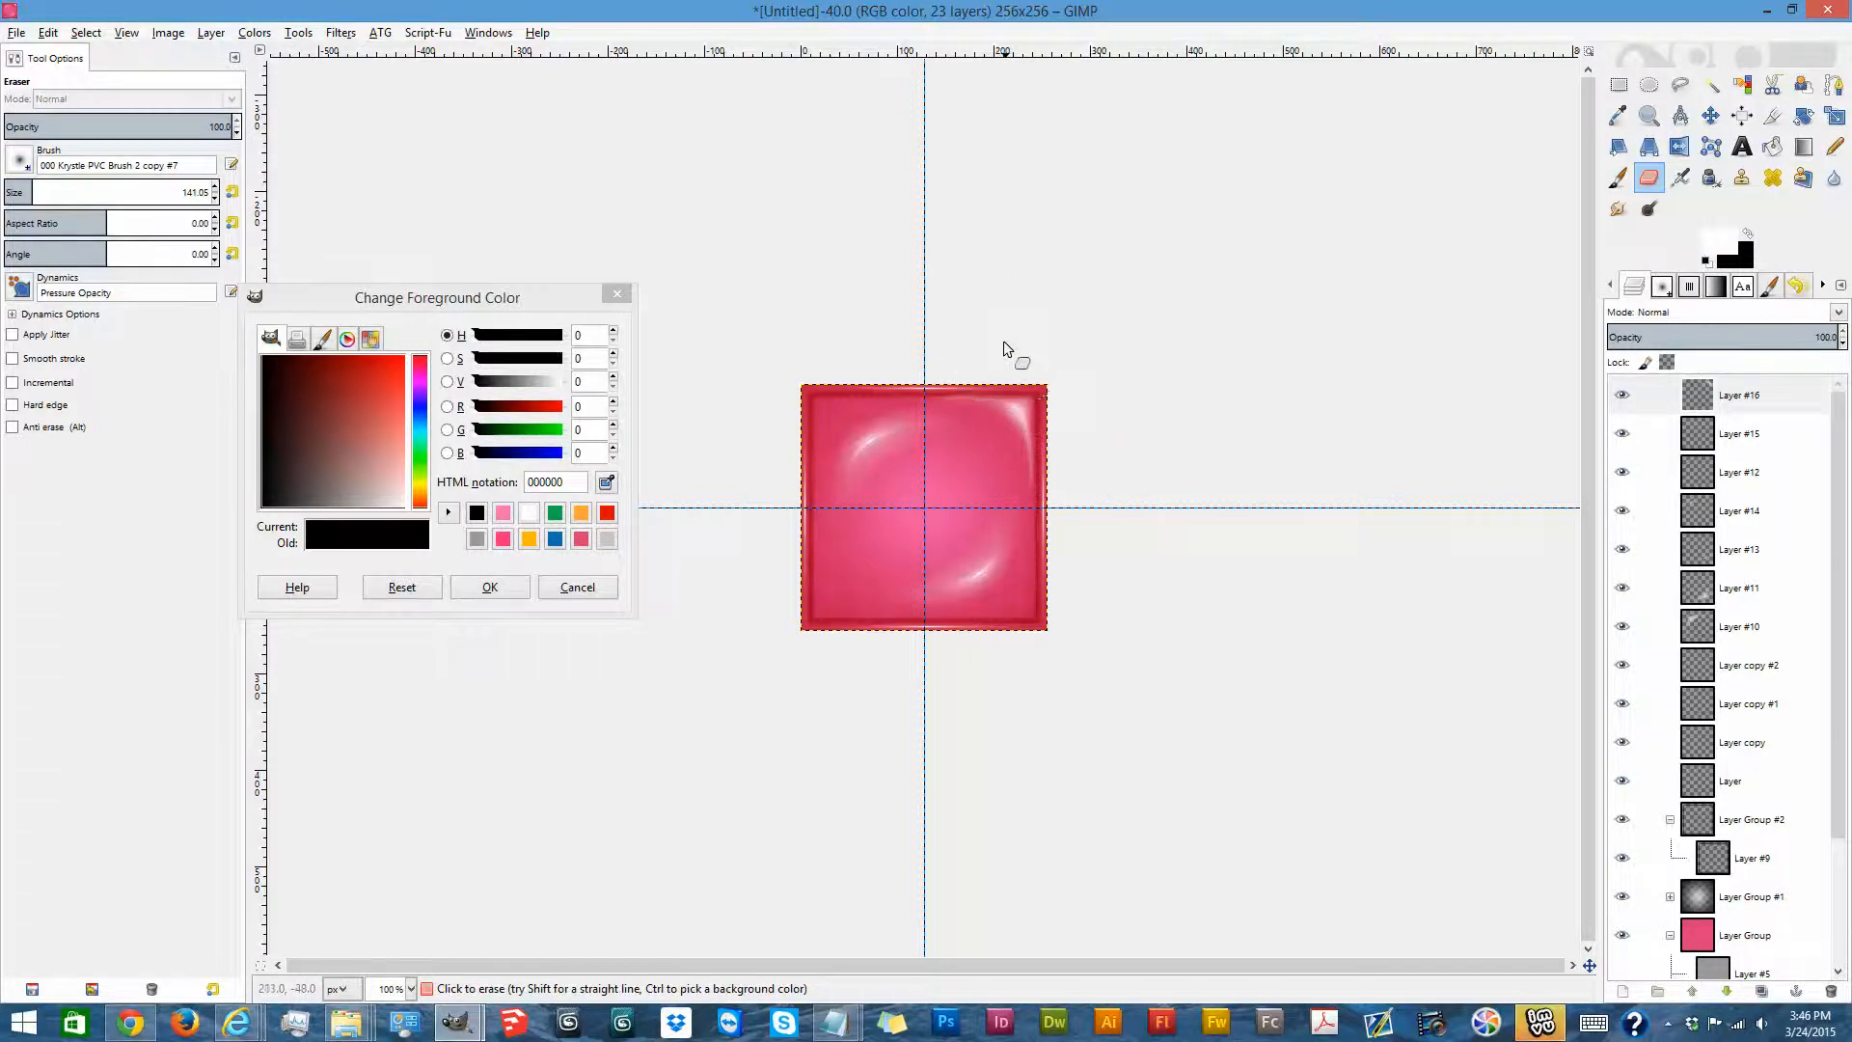
key(ctrl)
click(1761, 991)
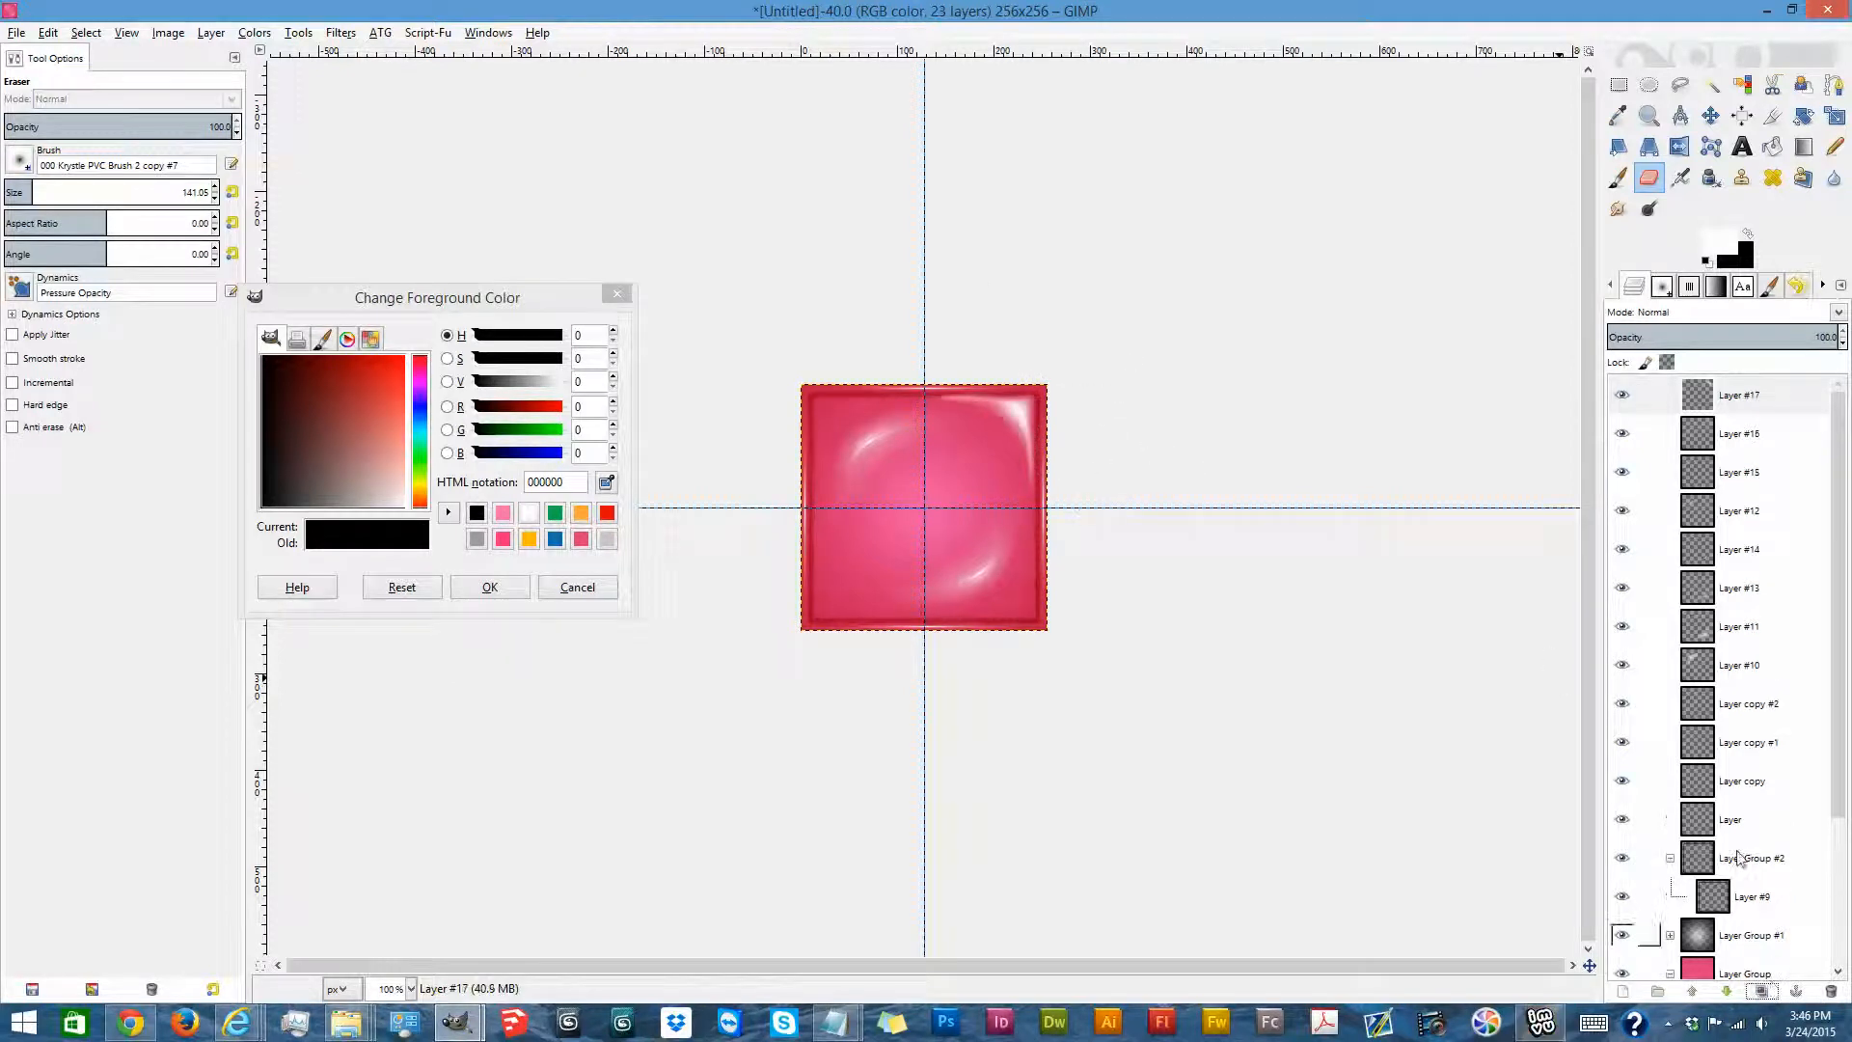
click(1679, 147)
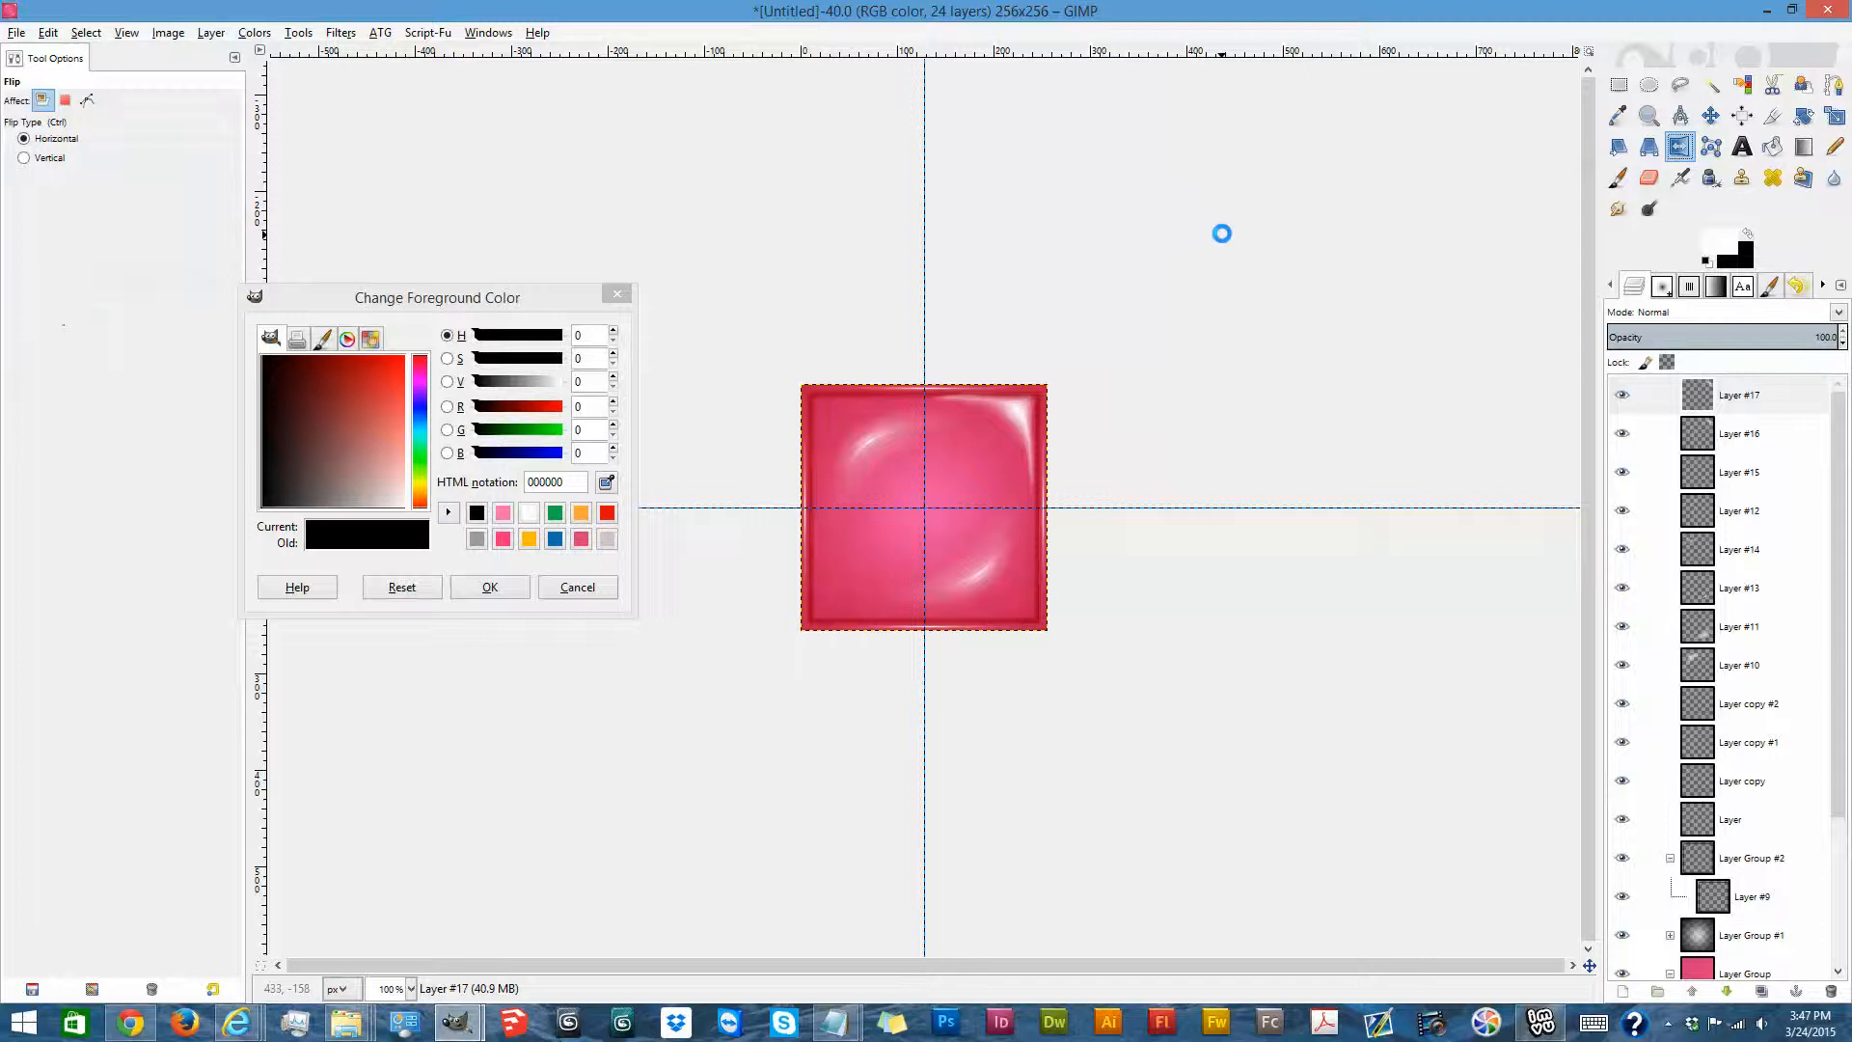
click(1766, 994)
click(53, 160)
click(675, 200)
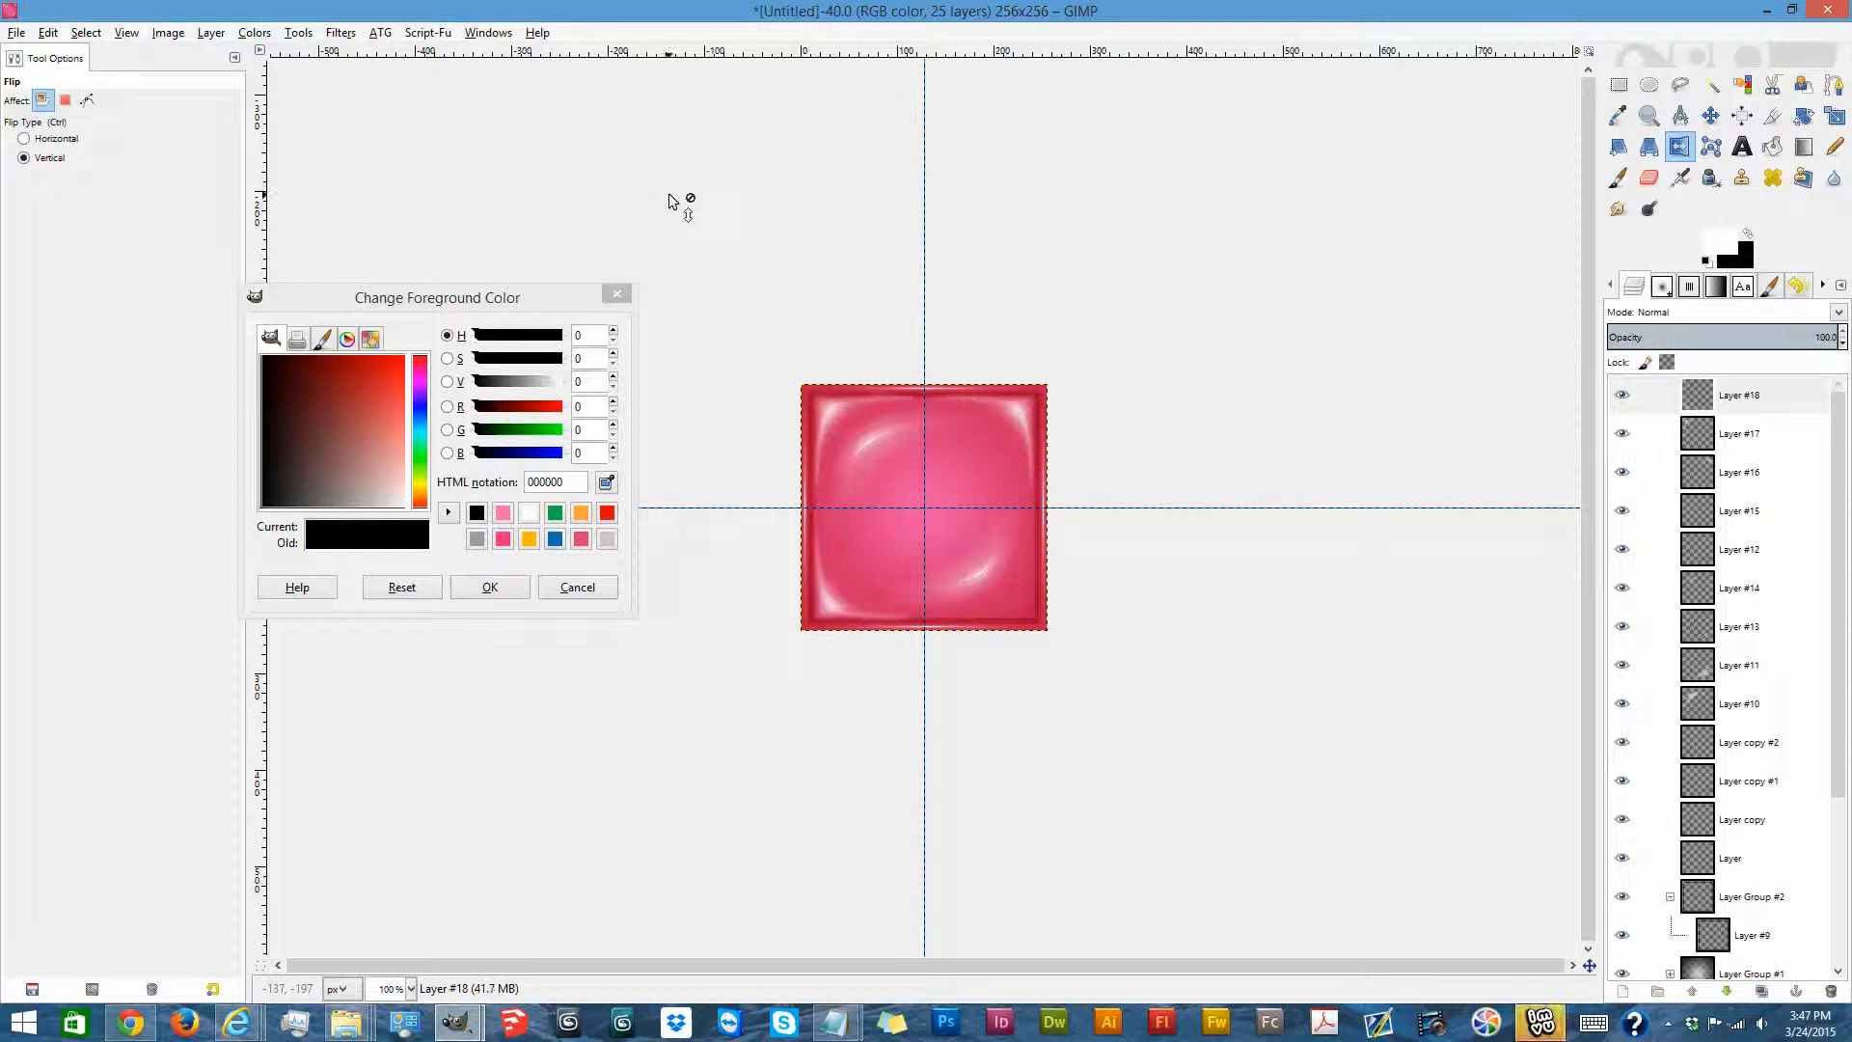
click(1761, 993)
click(48, 139)
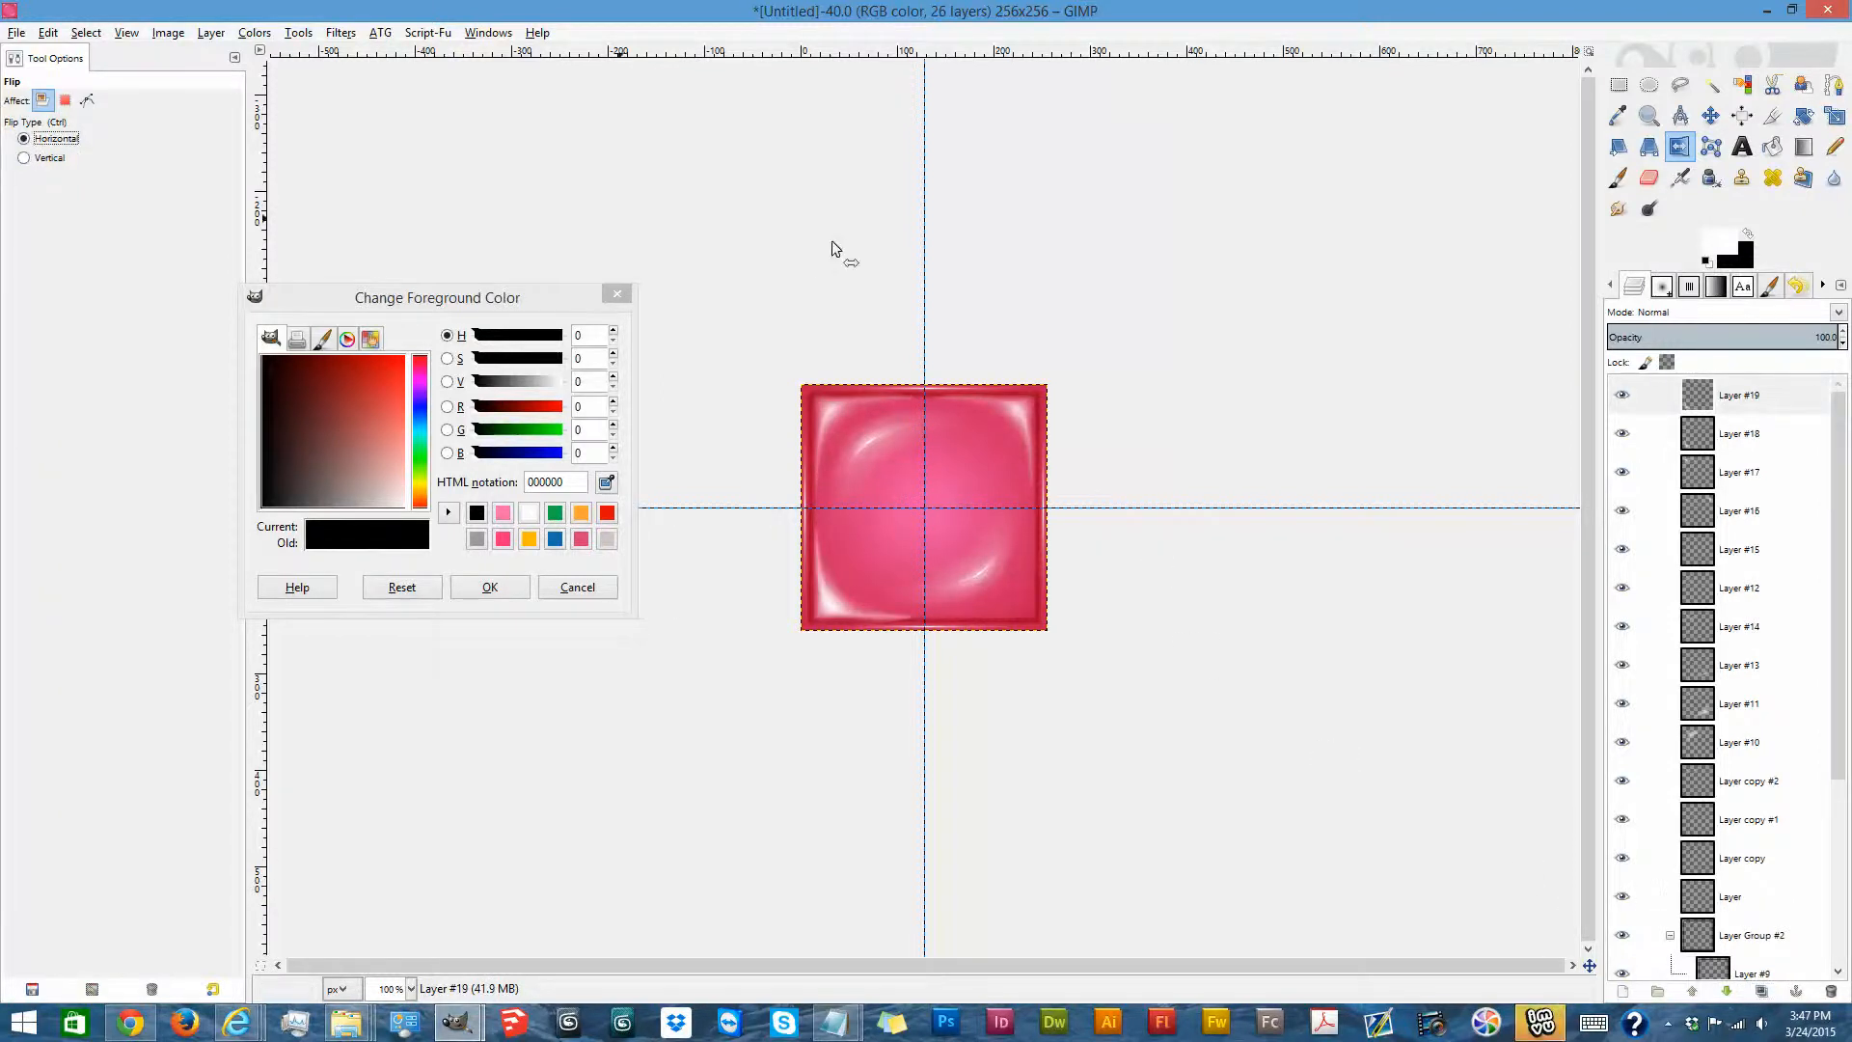
click(812, 243)
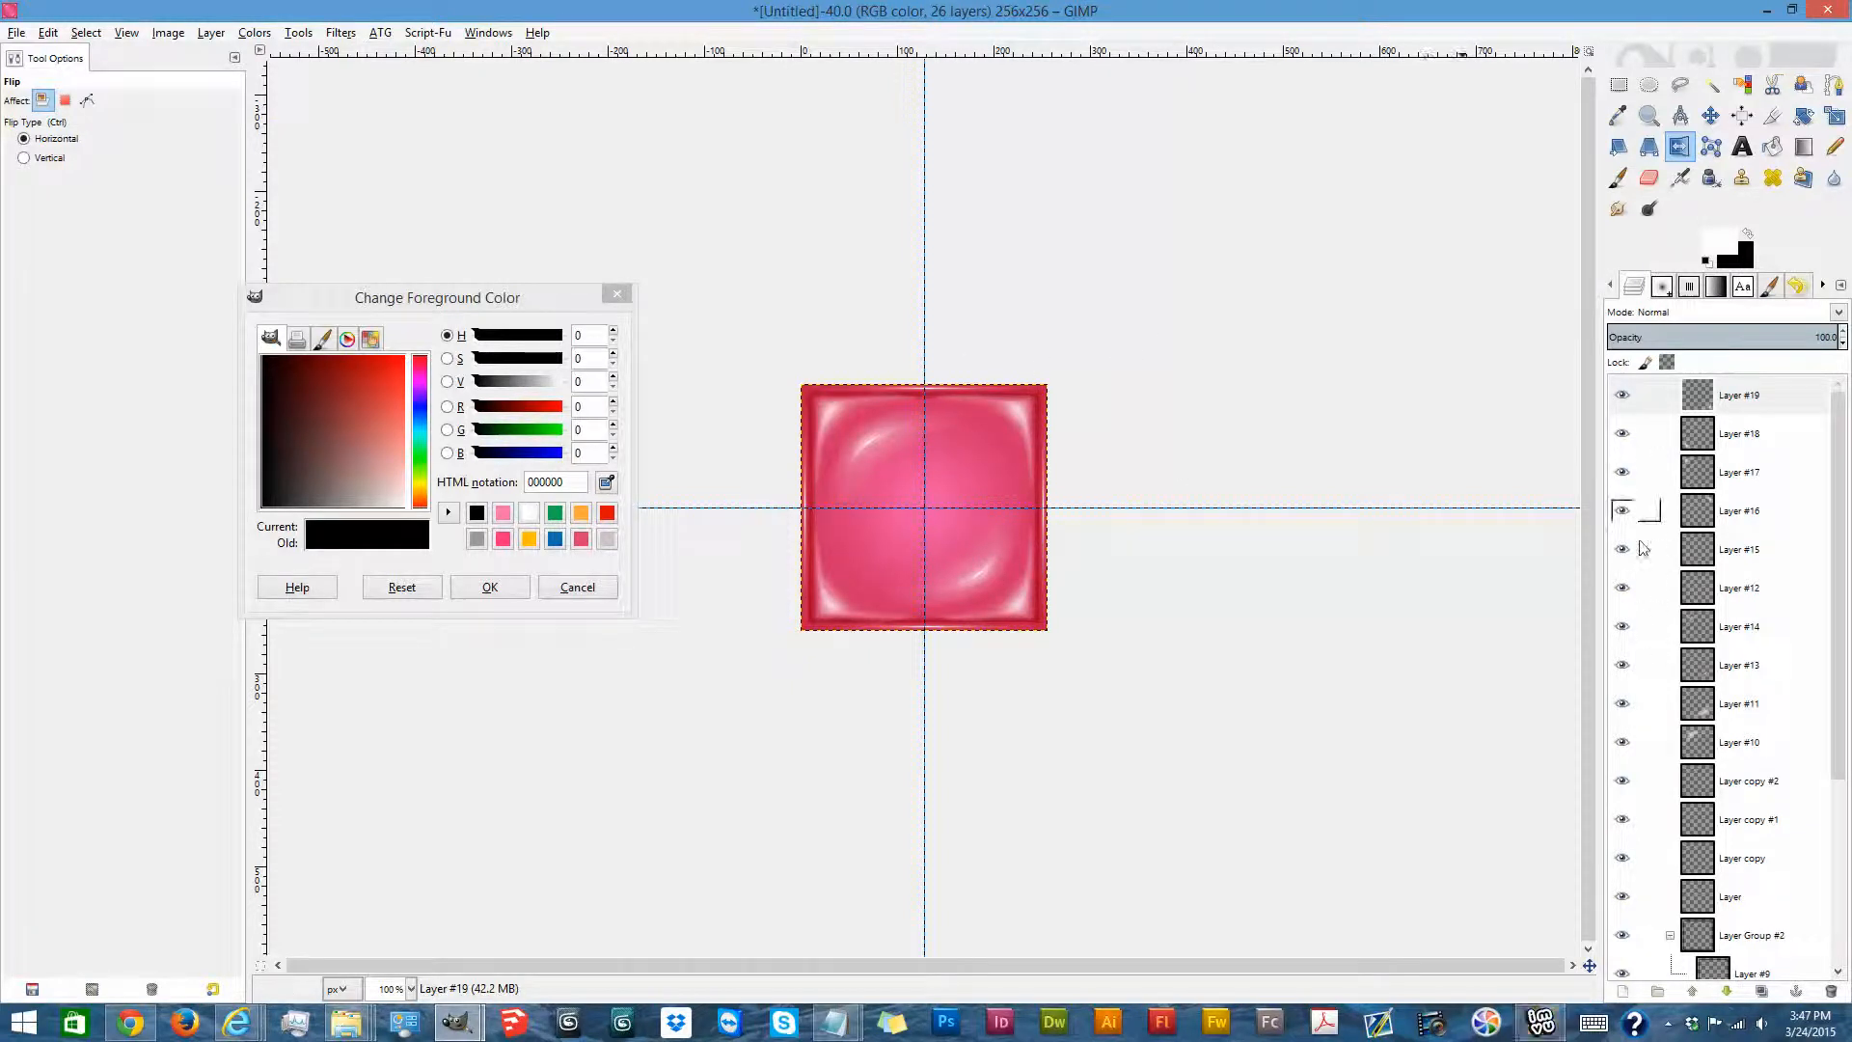
Hide the upper-left and lower-right corner highlights (Layer #17 and Layer #19), and open the image export dialog and dismiss it without exporting.
click(1623, 471)
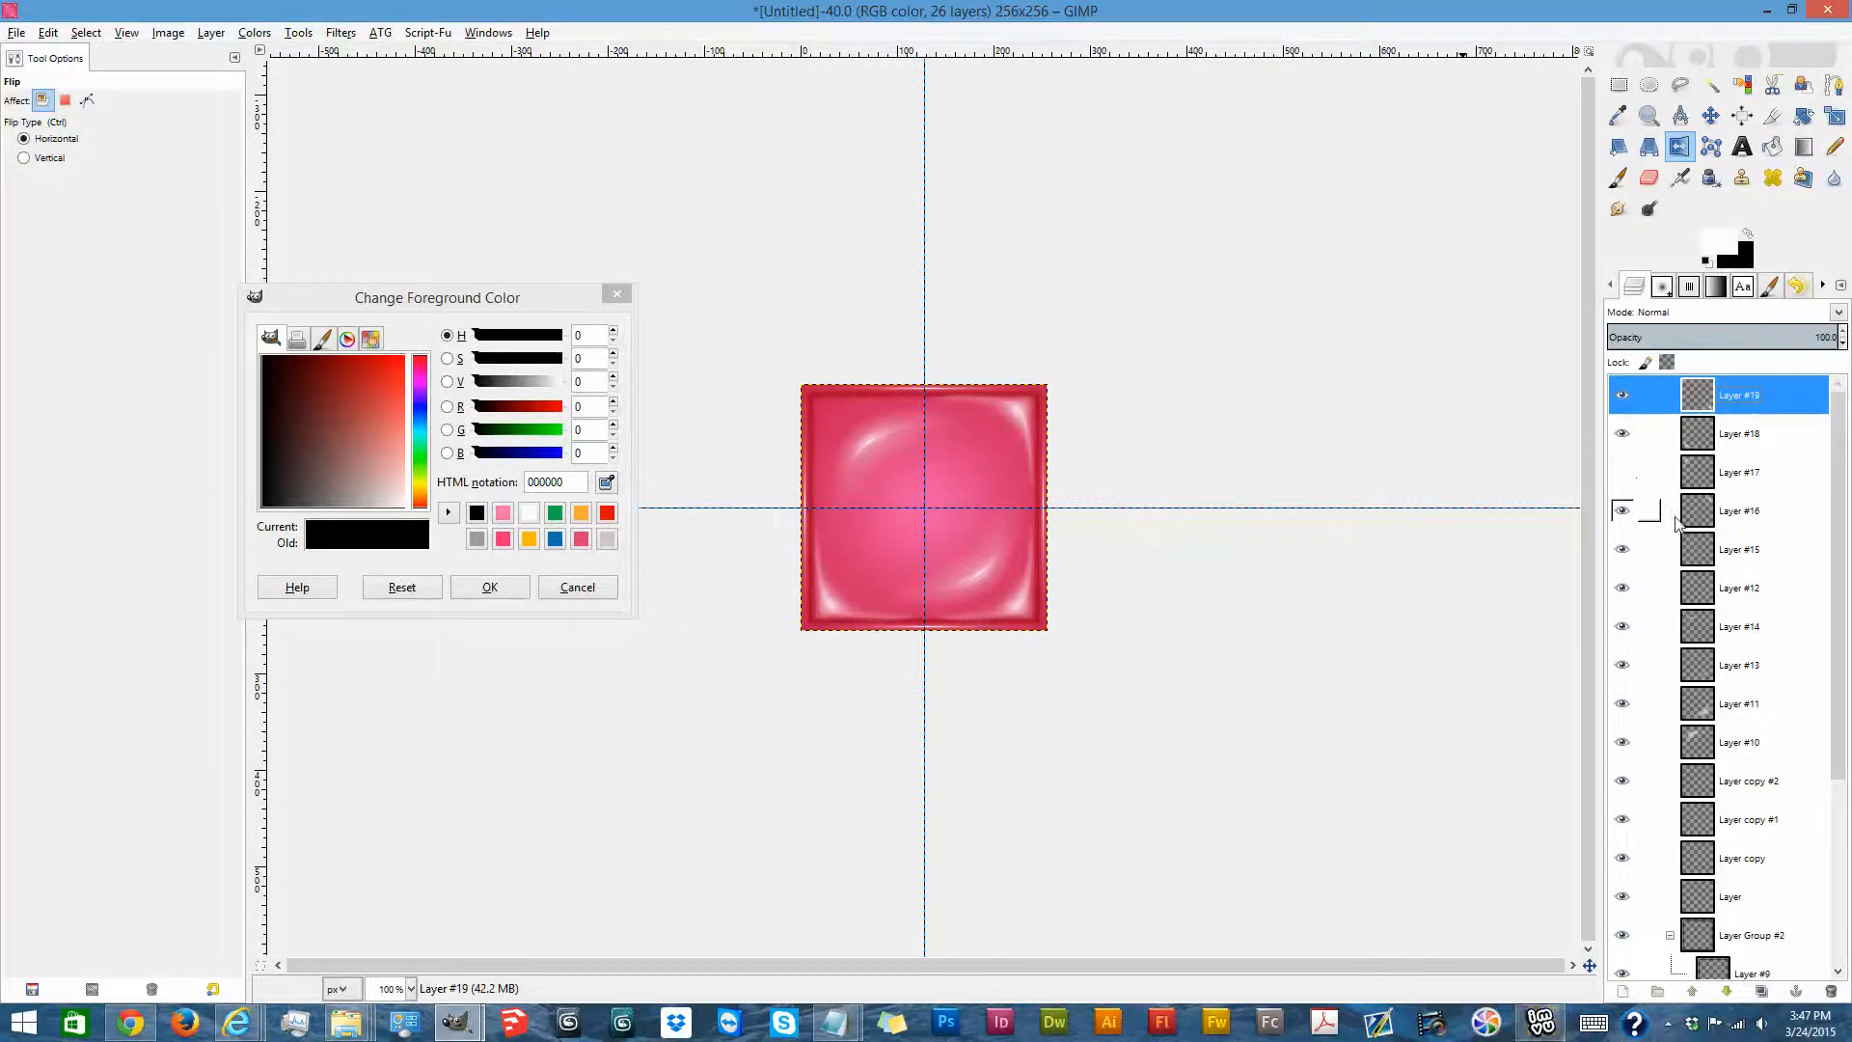
click(1622, 394)
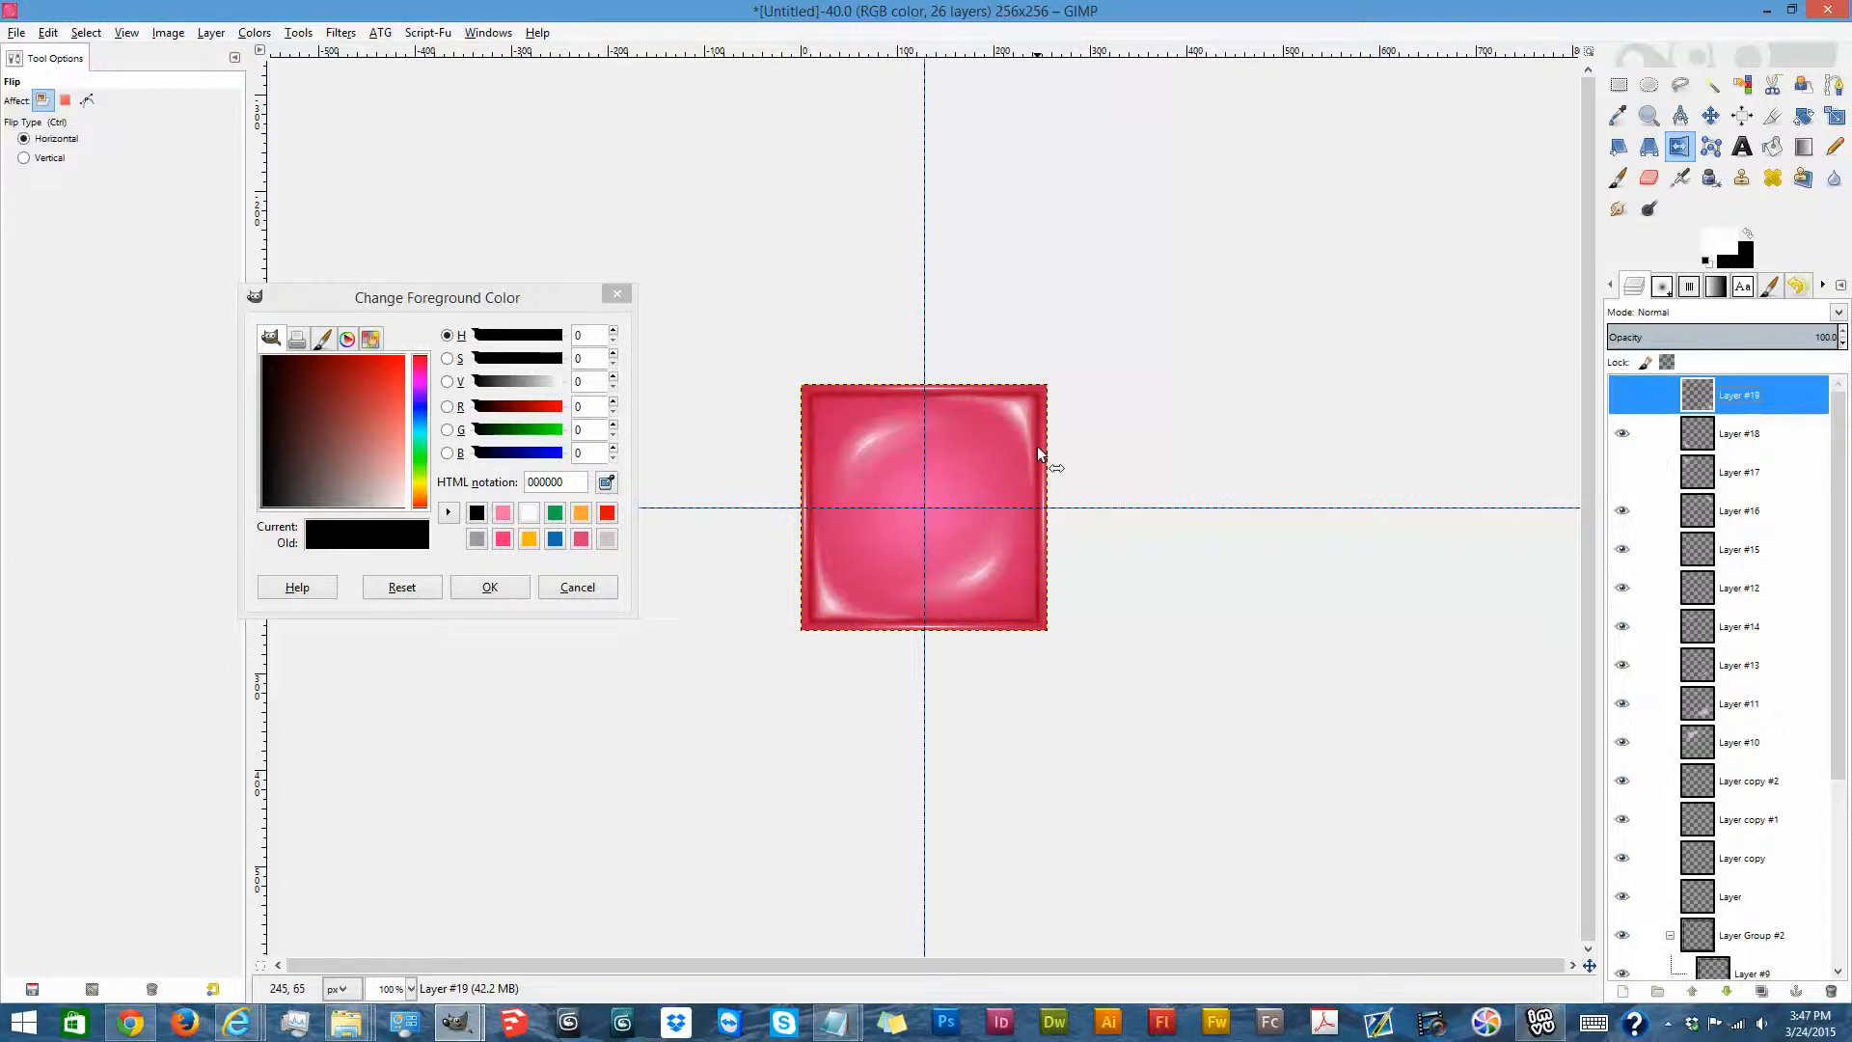
key(ctrl+shift+e)
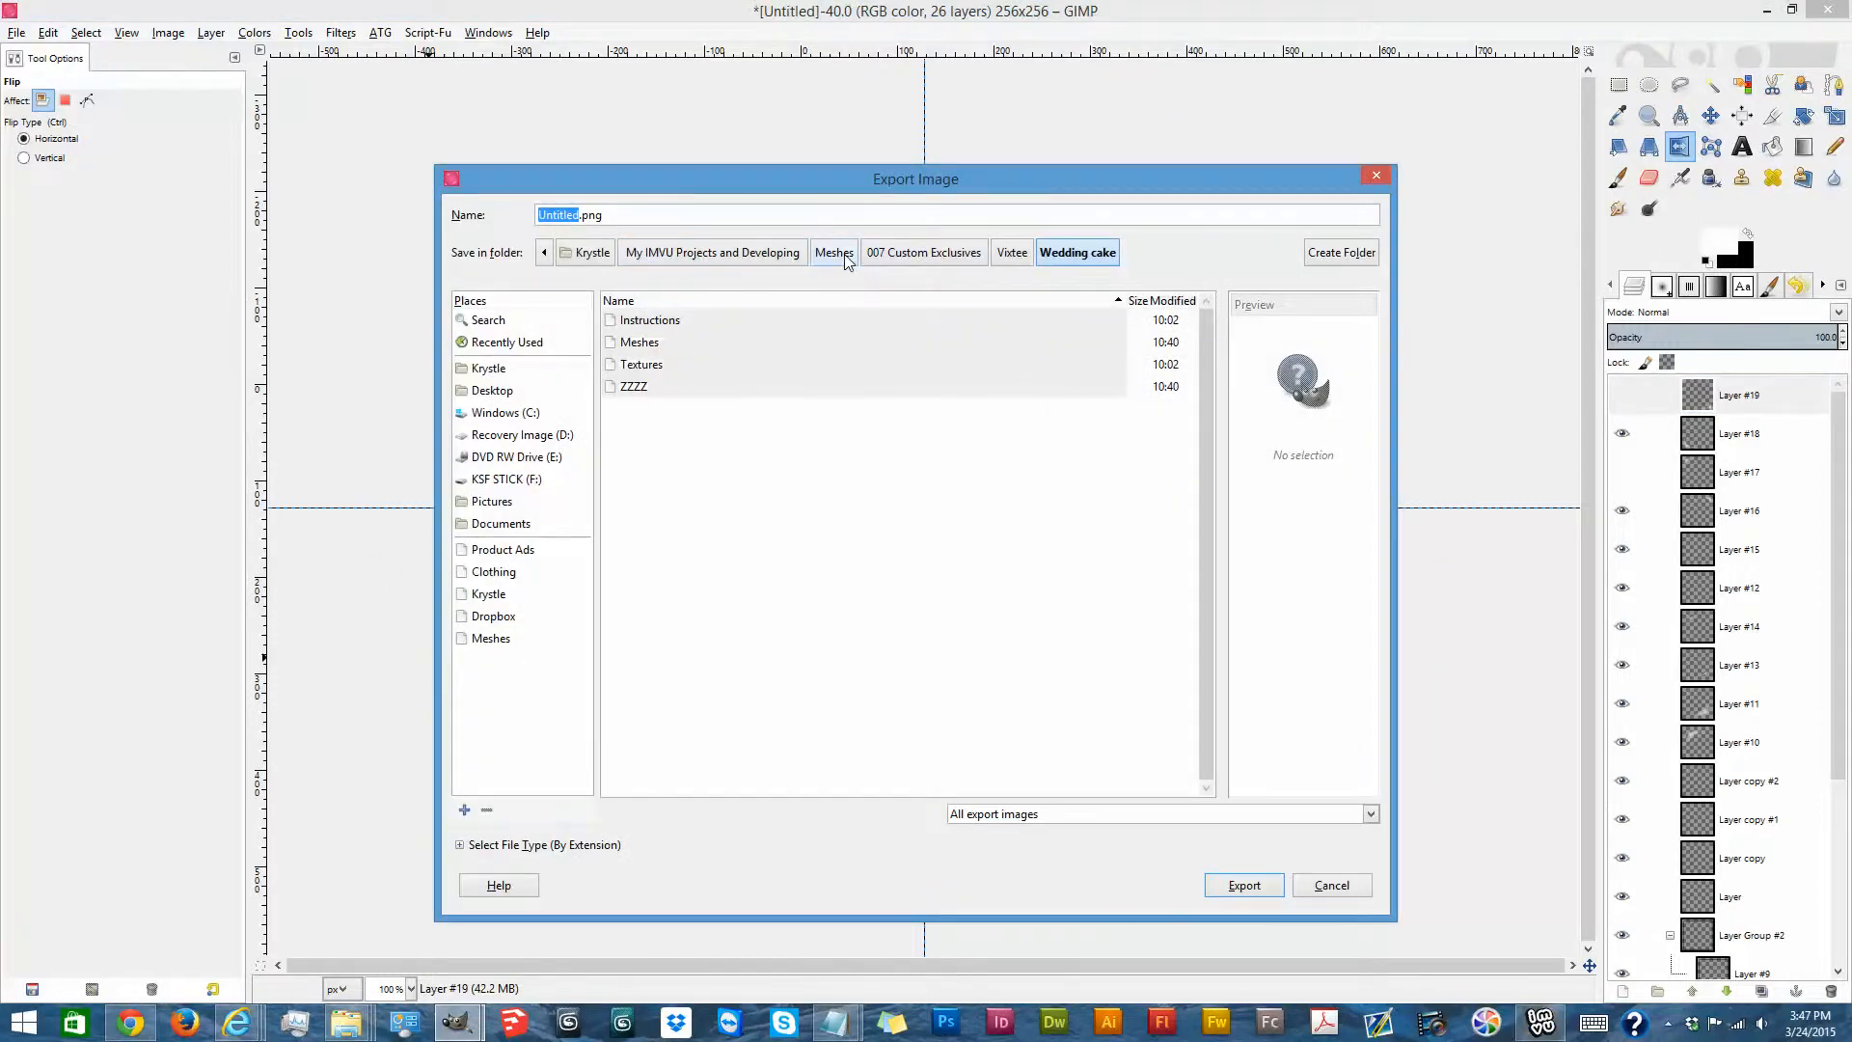
click(1377, 176)
Close the Change Foreground Color dialog and collapse the bottommost Layer Group in the layer list.
click(623, 294)
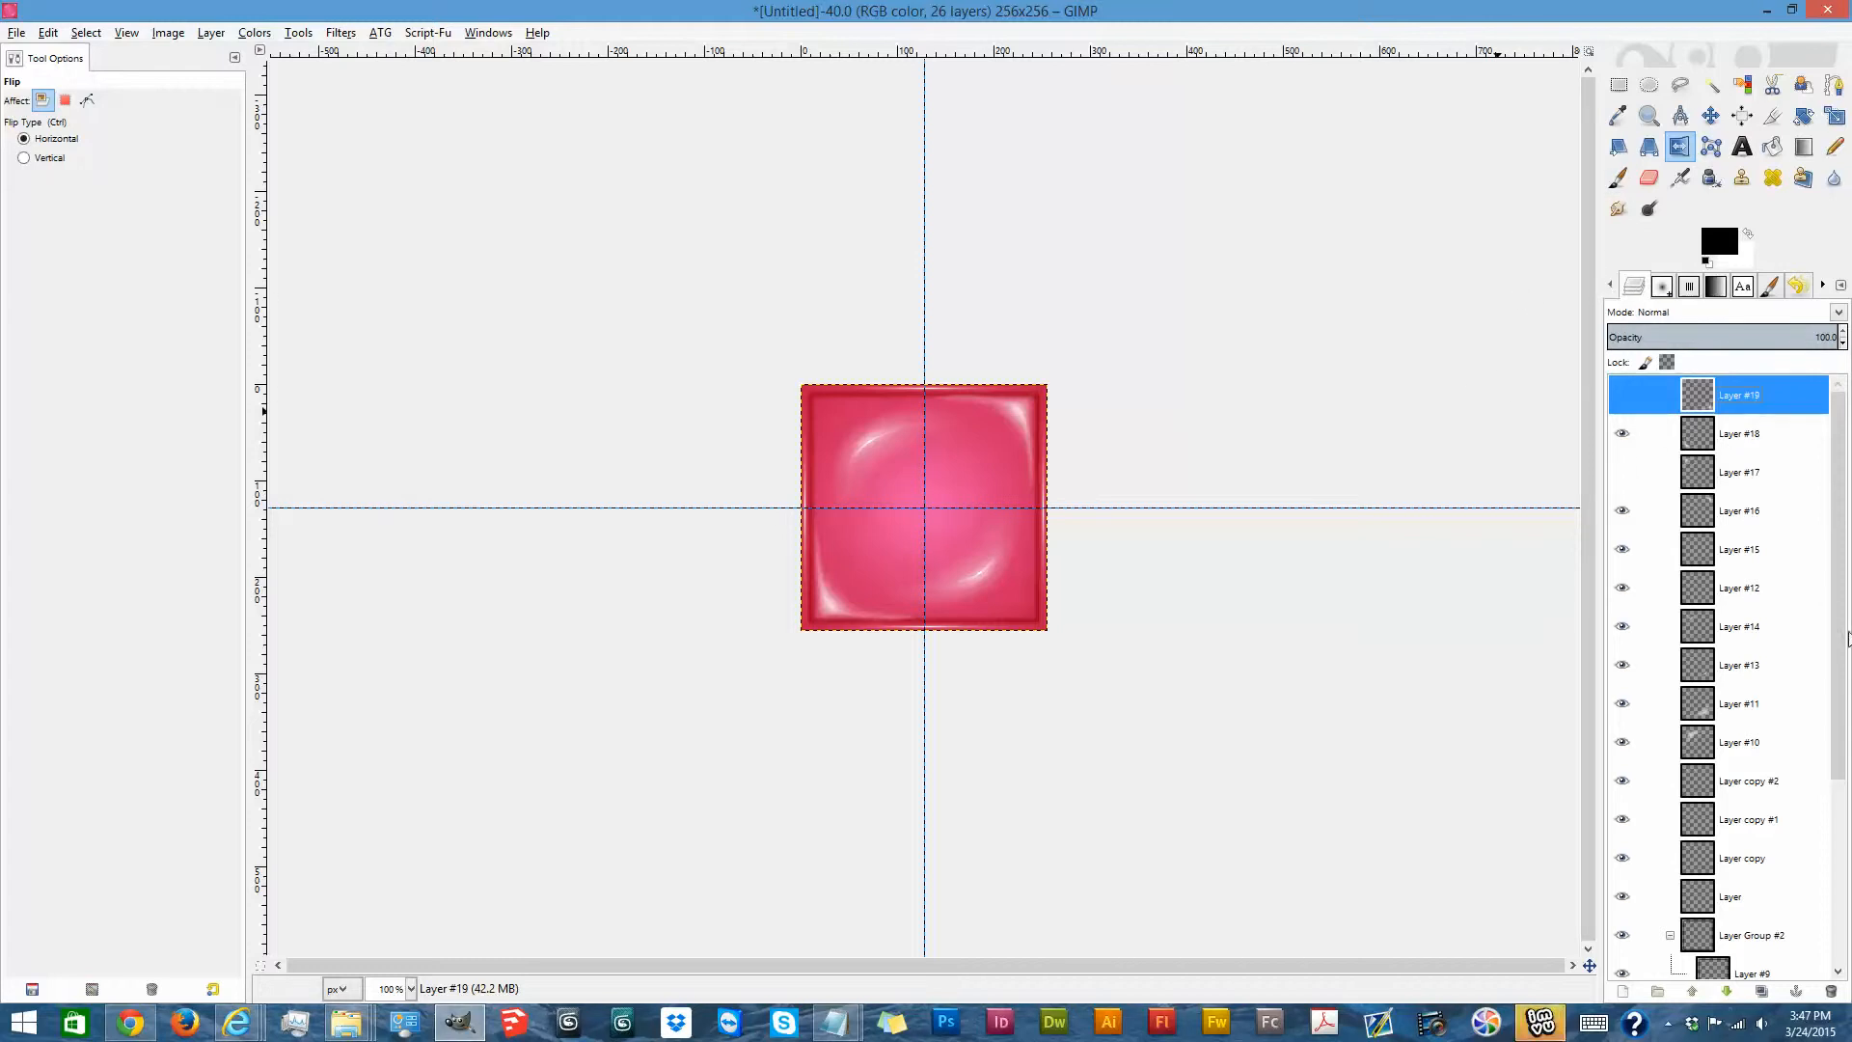
drag(1842, 595, 1811, 756)
click(1671, 807)
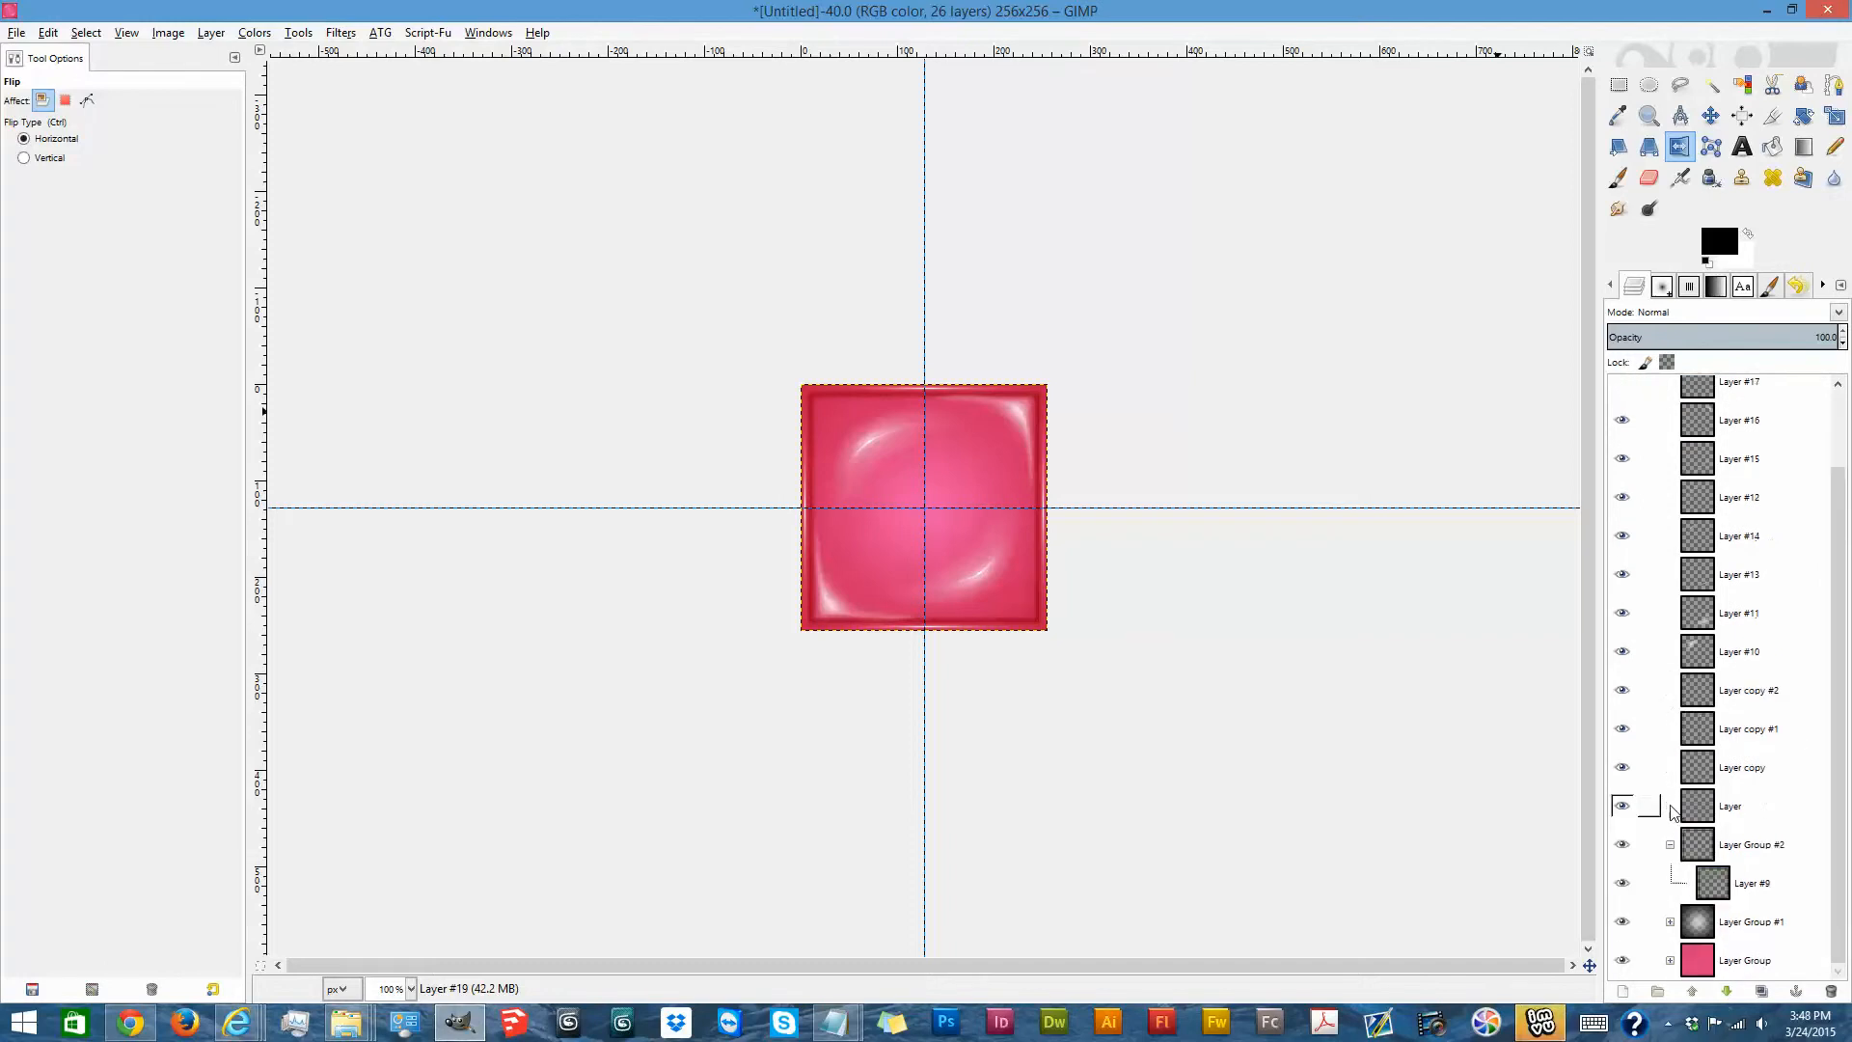